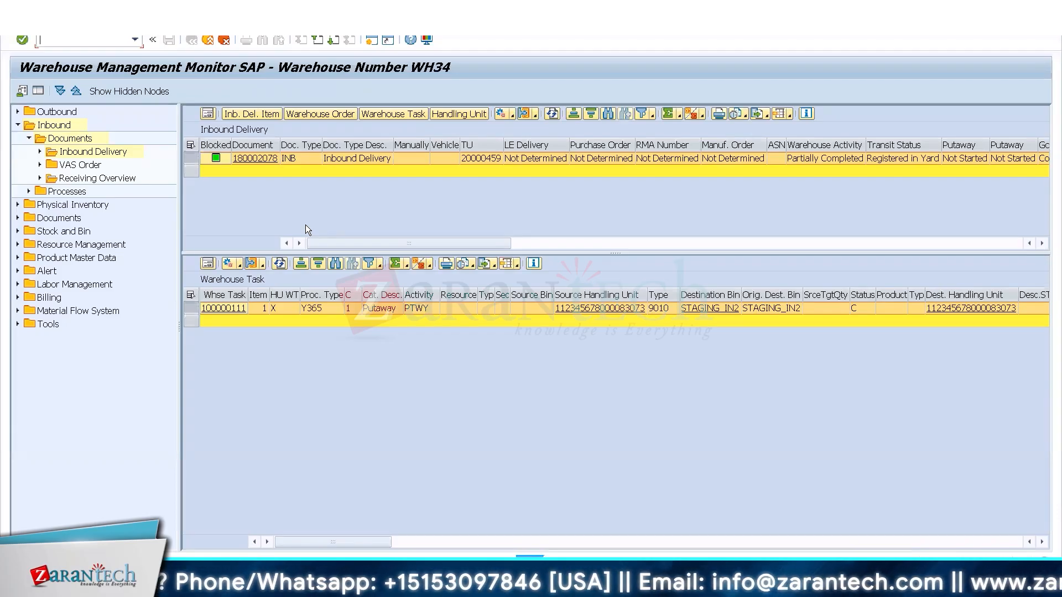
Examine the listed warehouse task's details in form view, including source and destination data, and return to the task list.
{"action": "left_click", "coordinate": [213, 262]}
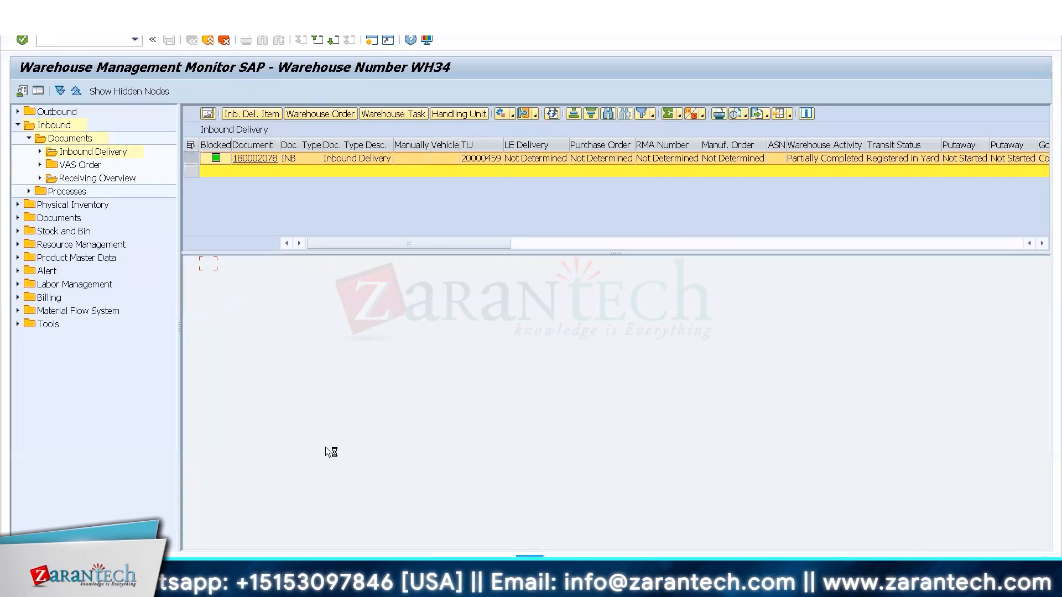
{"action": "left_click_drag", "start_coordinate": [1045, 334], "coordinate": [1051, 472]}
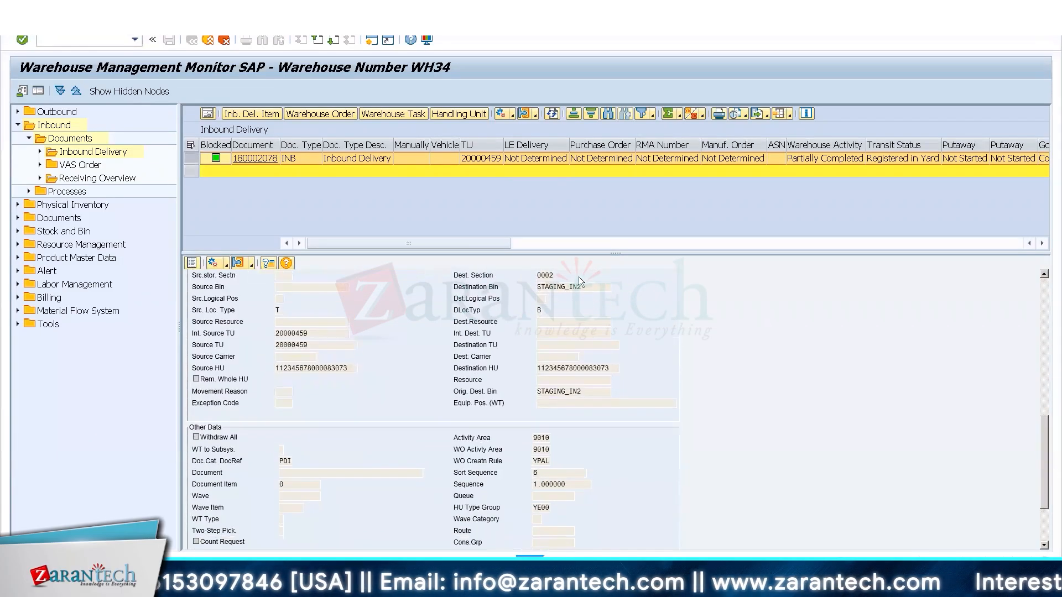
{"action": "left_click", "coordinate": [192, 264]}
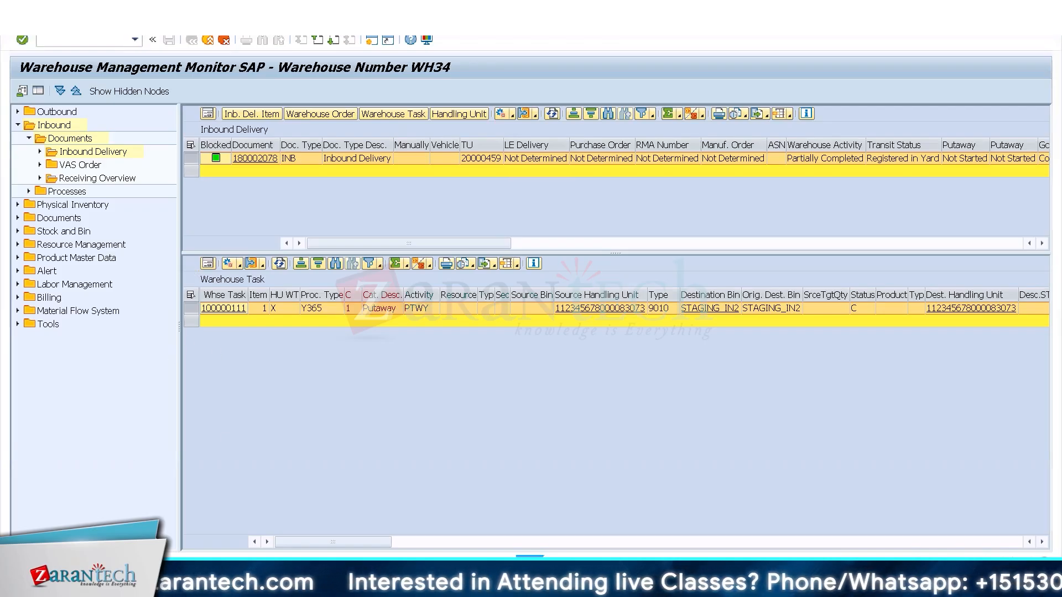
Open the listed inbound delivery document from the warehouse monitor for maintenance.
{"action": "left_click", "coordinate": [161, 570]}
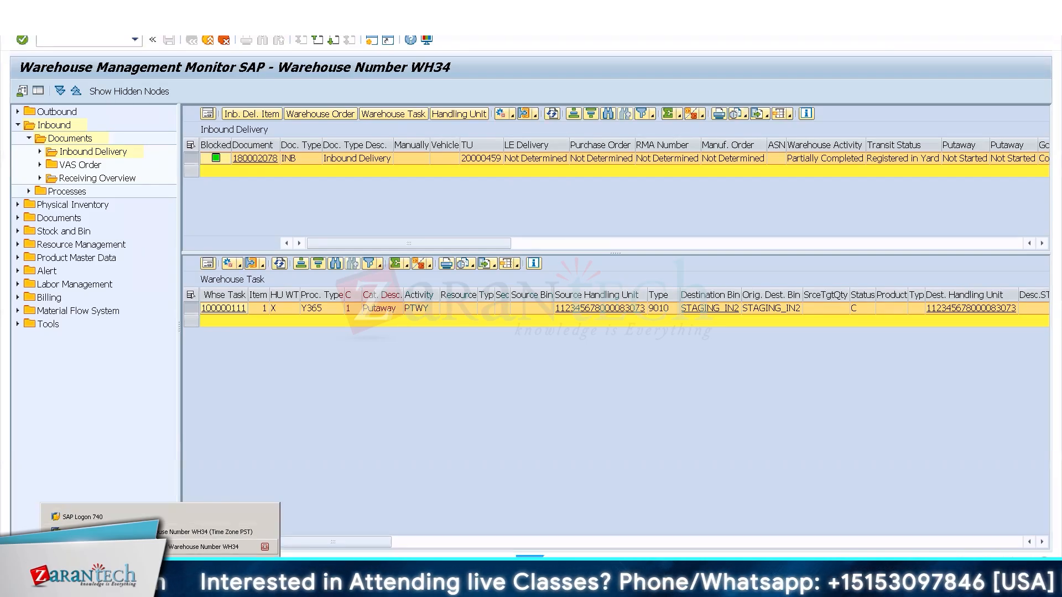
{"action": "left_click", "coordinate": [228, 414]}
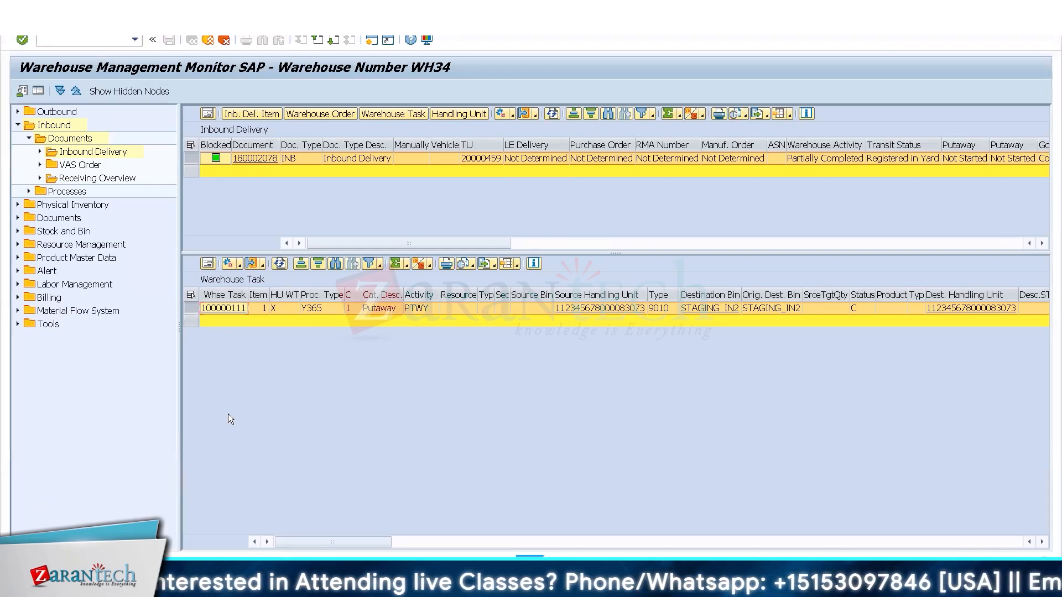
{"action": "left_click", "coordinate": [266, 159]}
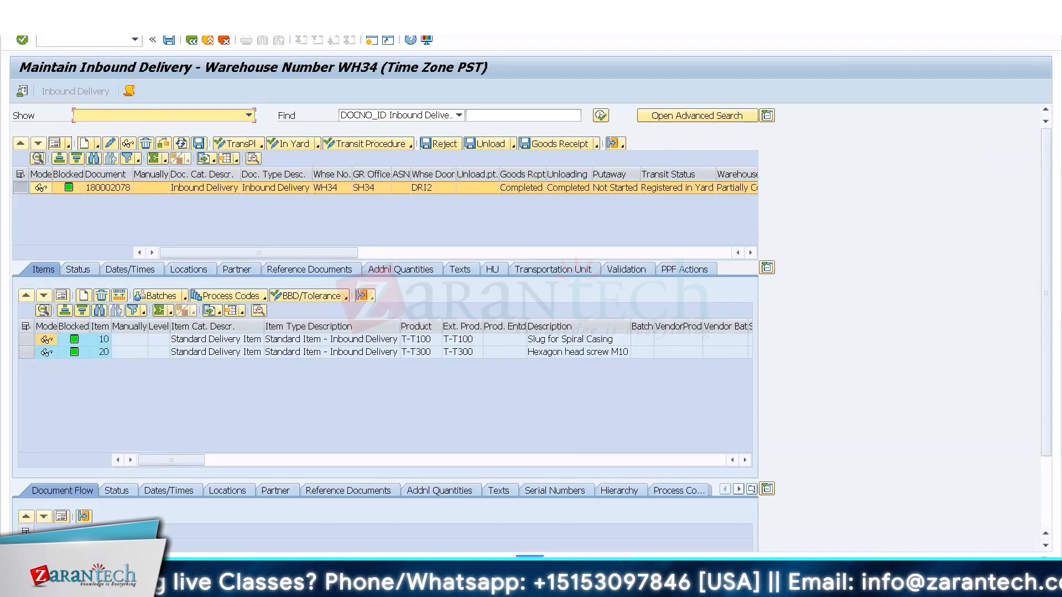
Start the Warehouse Task follow-on function for the inbound delivery and show its handling units.
{"action": "left_click", "coordinate": [52, 26]}
{"action": "mouse_move", "coordinate": [119, 54]}
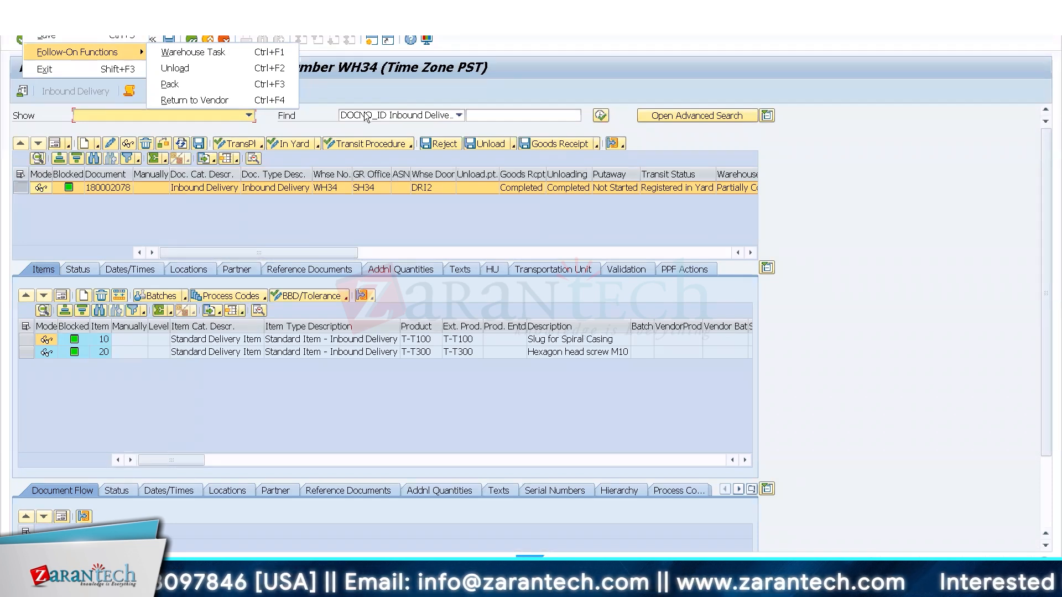
{"action": "left_click", "coordinate": [231, 53]}
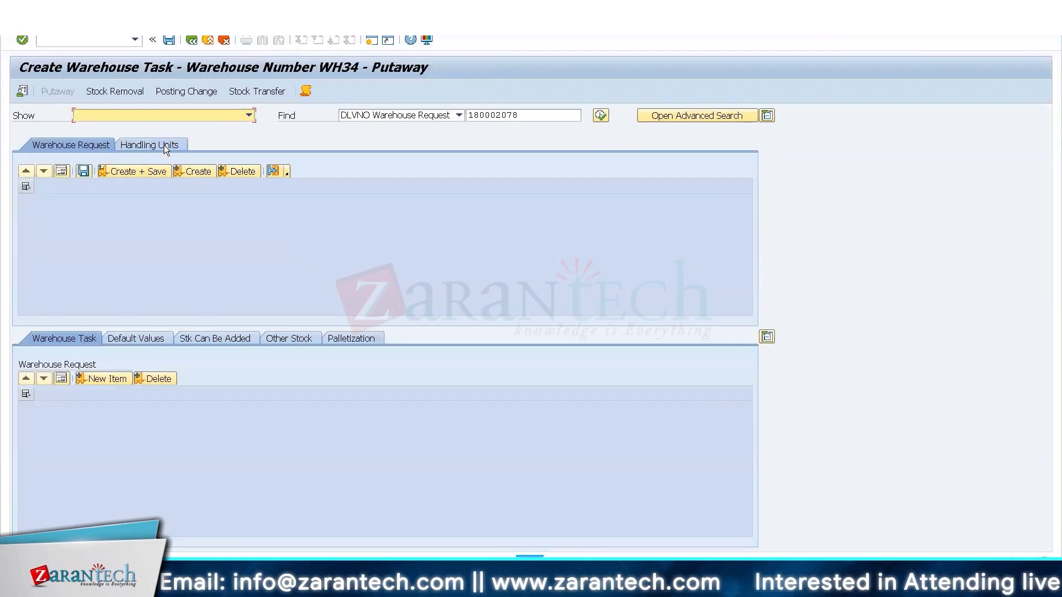
{"action": "left_click", "coordinate": [164, 145]}
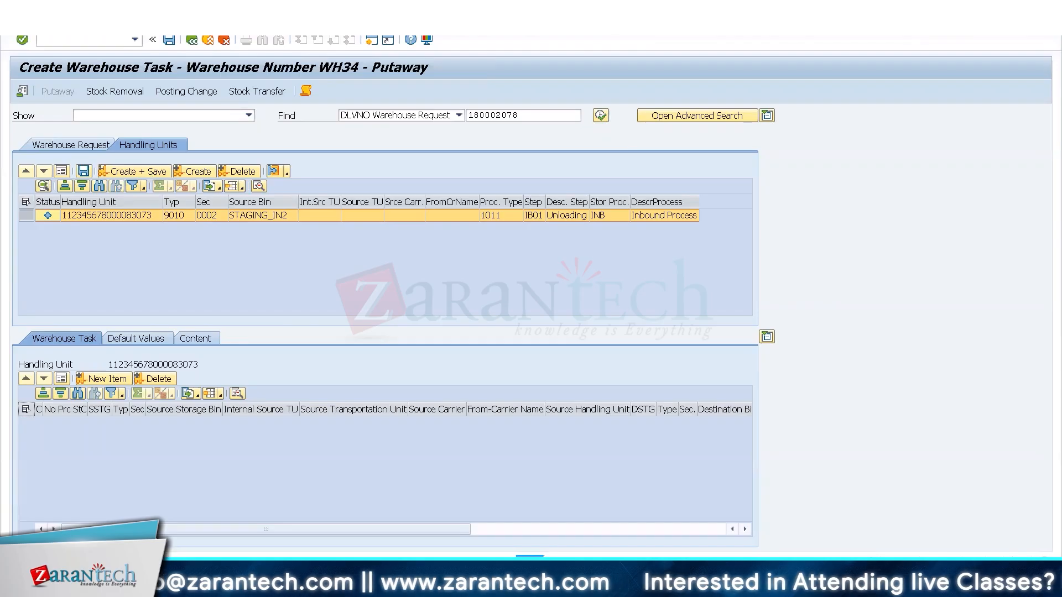
Check the delivery's existing tasks in the monitor, and create and save the putaway warehouse task for the handling unit.
{"action": "left_click", "coordinate": [160, 578]}
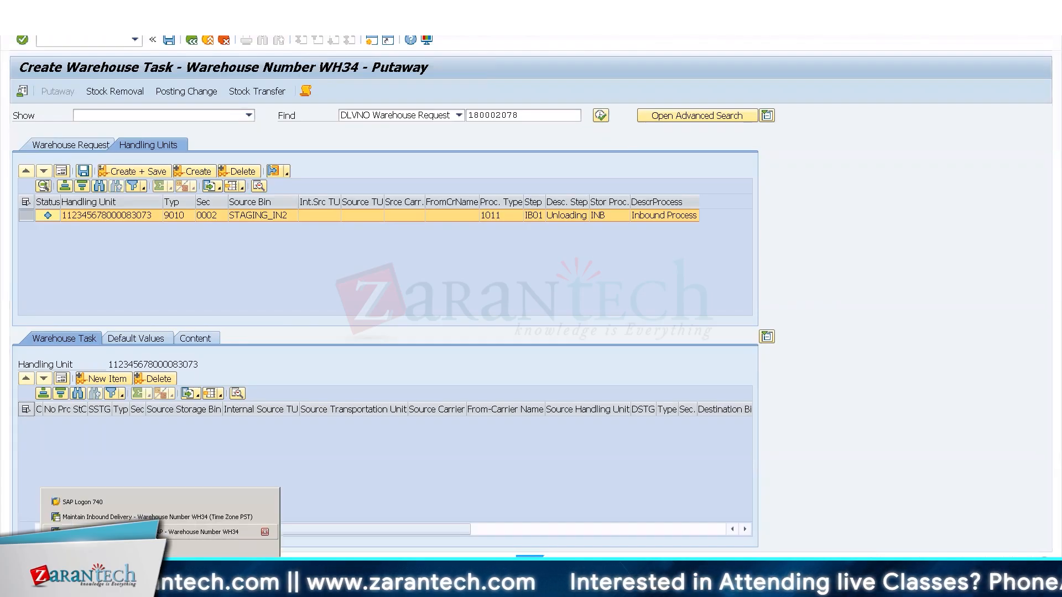
{"action": "left_click", "coordinate": [163, 532]}
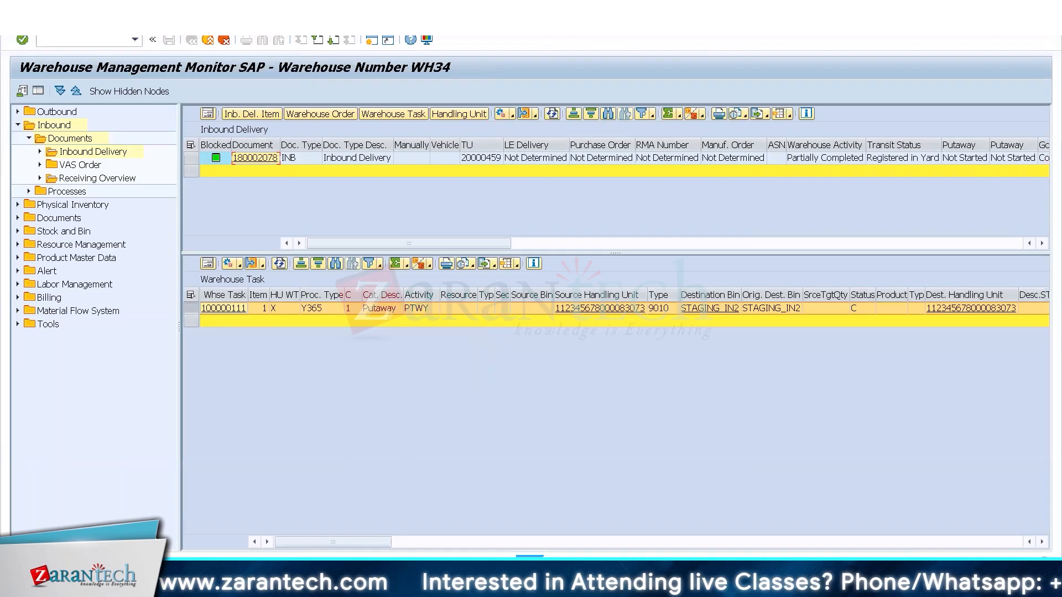
{"action": "left_click", "coordinate": [160, 578]}
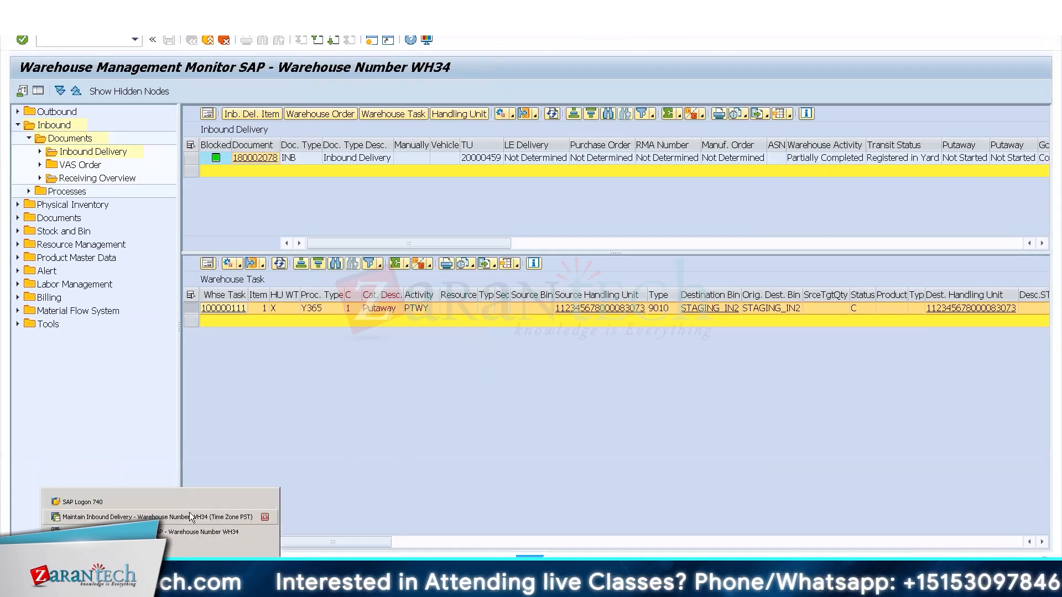
{"action": "left_click", "coordinate": [117, 547]}
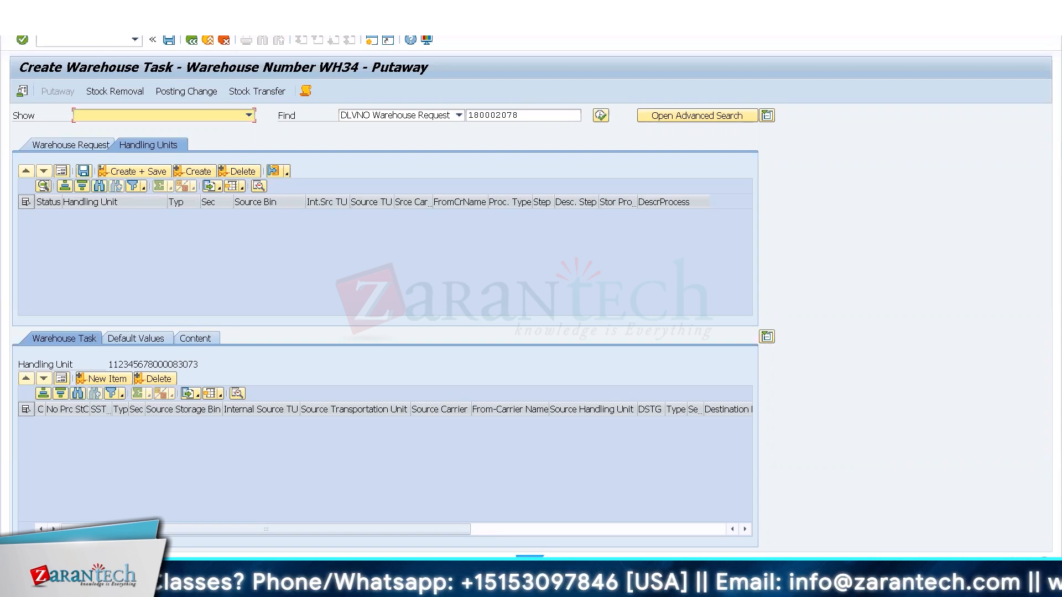
Return to the warehouse monitor and redisplay the warehouse tasks of the inbound delivery.
{"action": "mouse_move", "coordinate": [160, 572]}
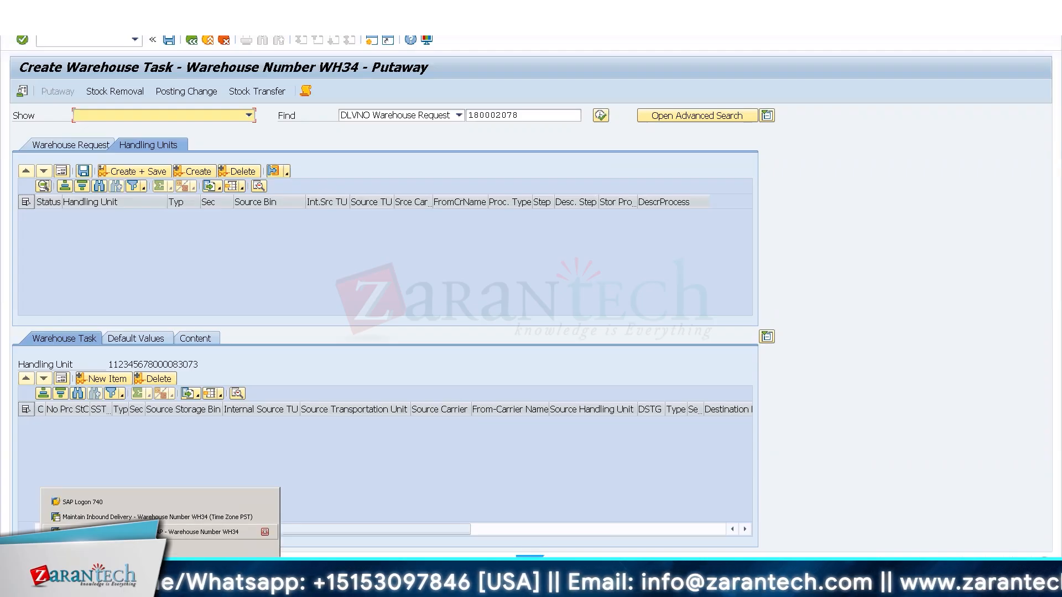
{"action": "left_click", "coordinate": [199, 532]}
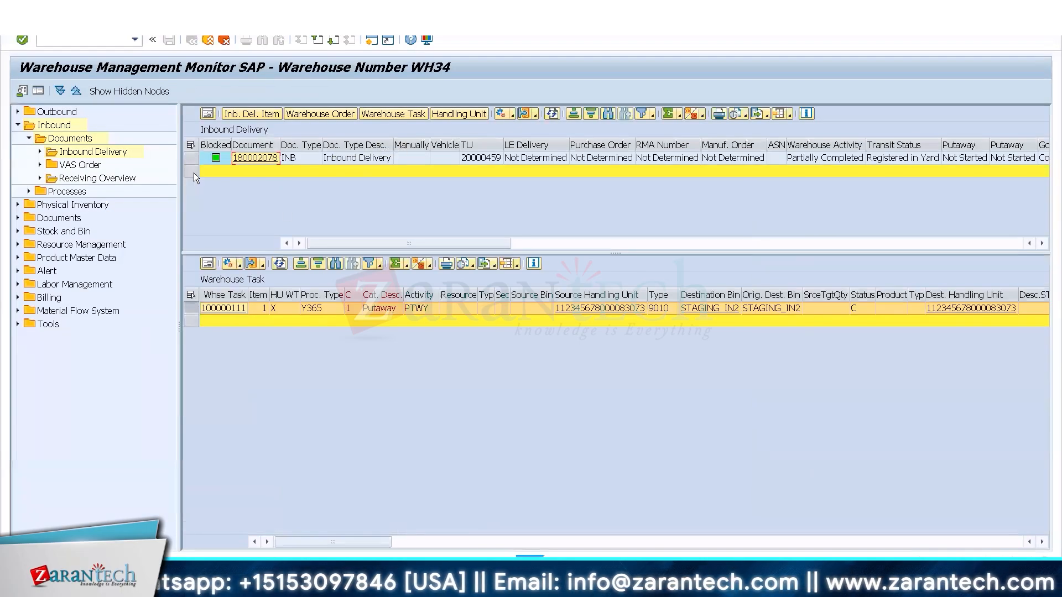
{"action": "left_click", "coordinate": [191, 157]}
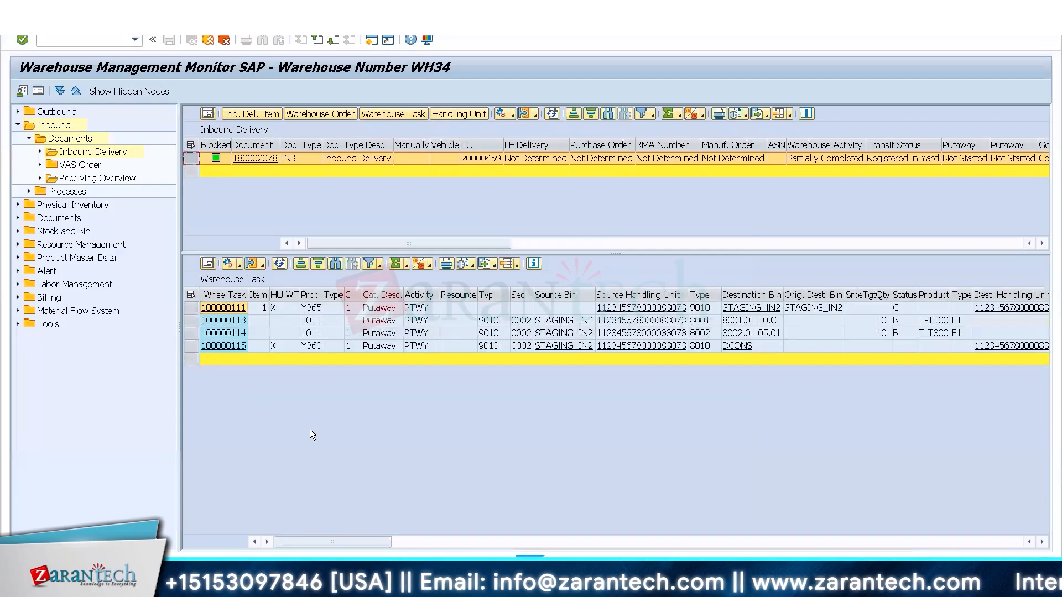
Compare the process types and destination storage types of the T-T100 and T-T300 product tasks with the handling unit task to DCONS.
{"action": "left_click", "coordinate": [192, 345]}
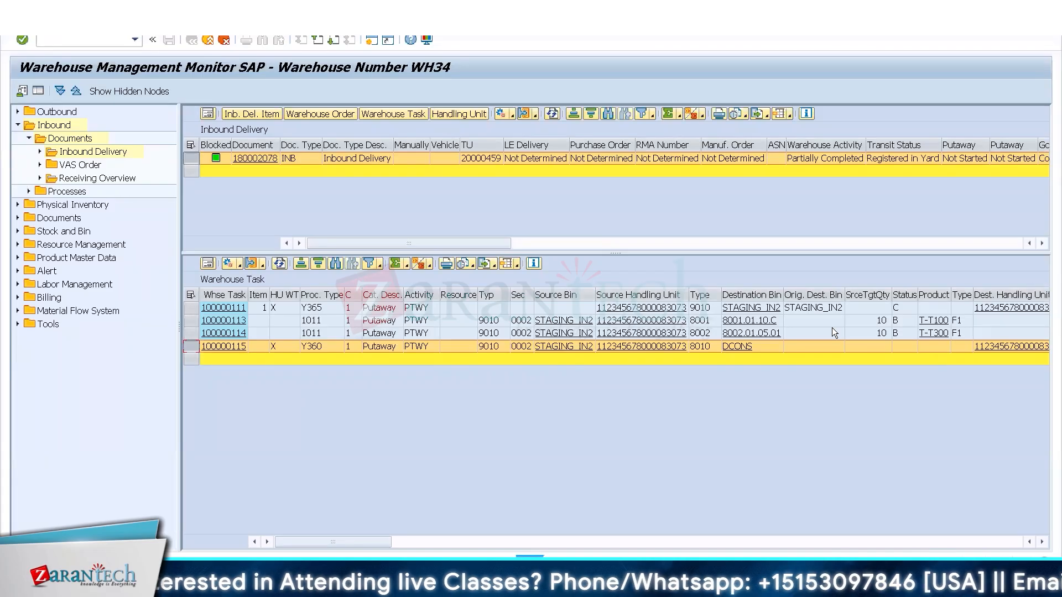
{"action": "left_click", "coordinate": [700, 320]}
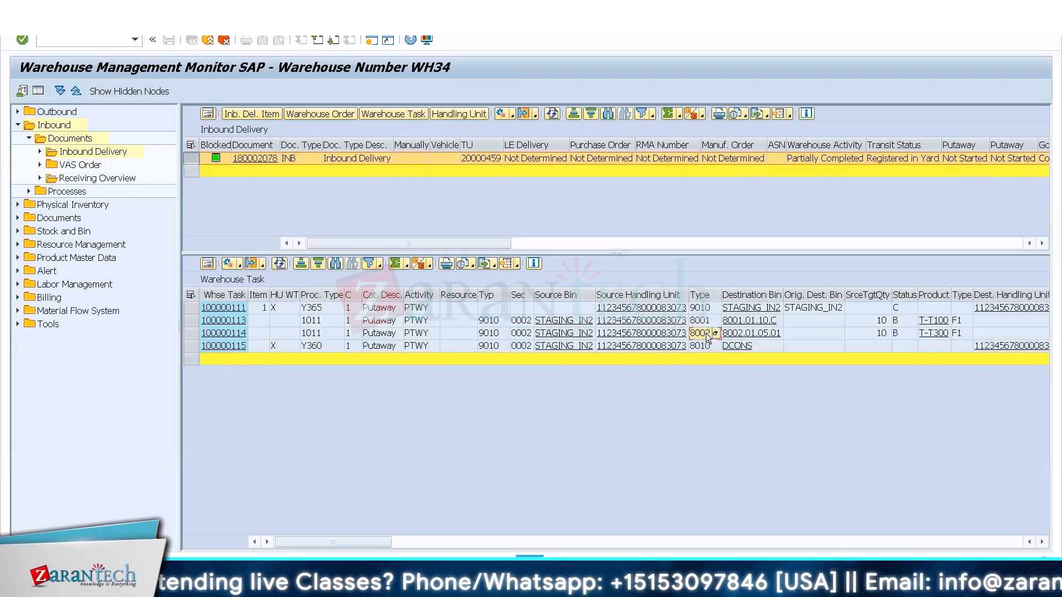
{"action": "left_click", "coordinate": [318, 325]}
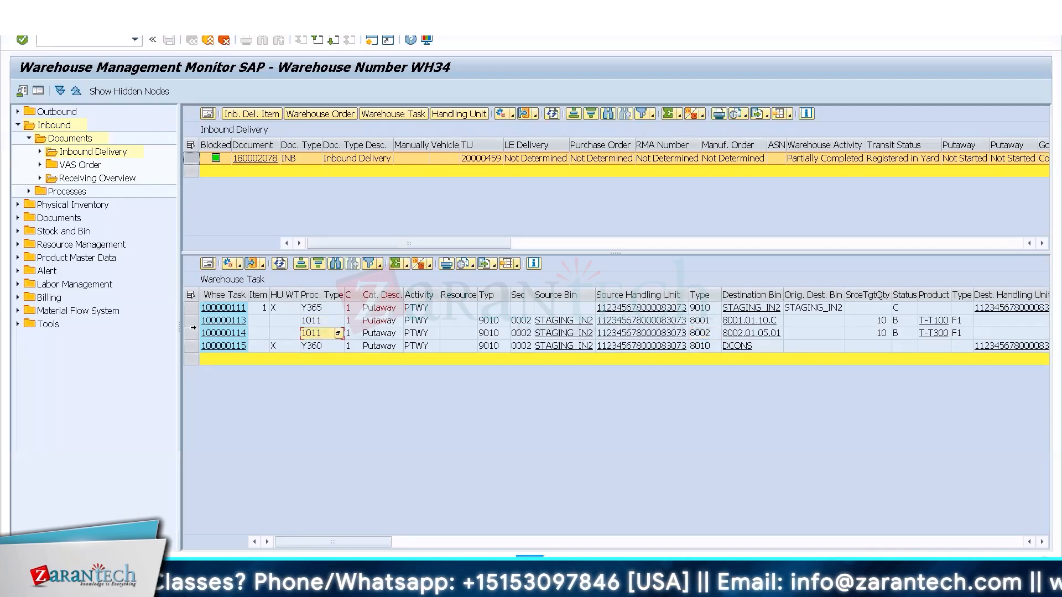
{"action": "left_click_drag", "start_coordinate": [192, 321], "coordinate": [188, 333]}
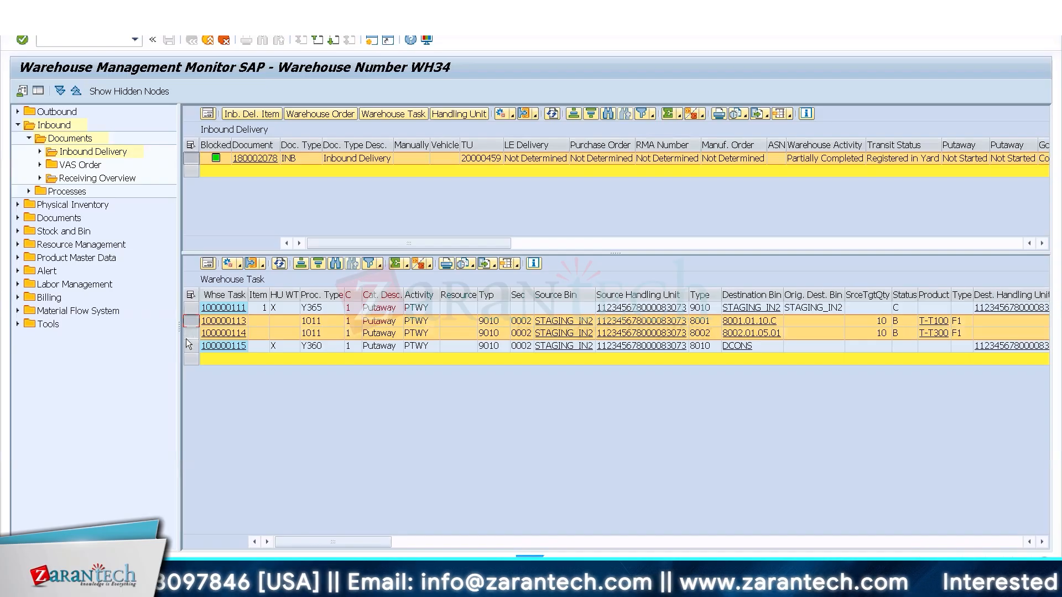
{"action": "left_click", "coordinate": [192, 347]}
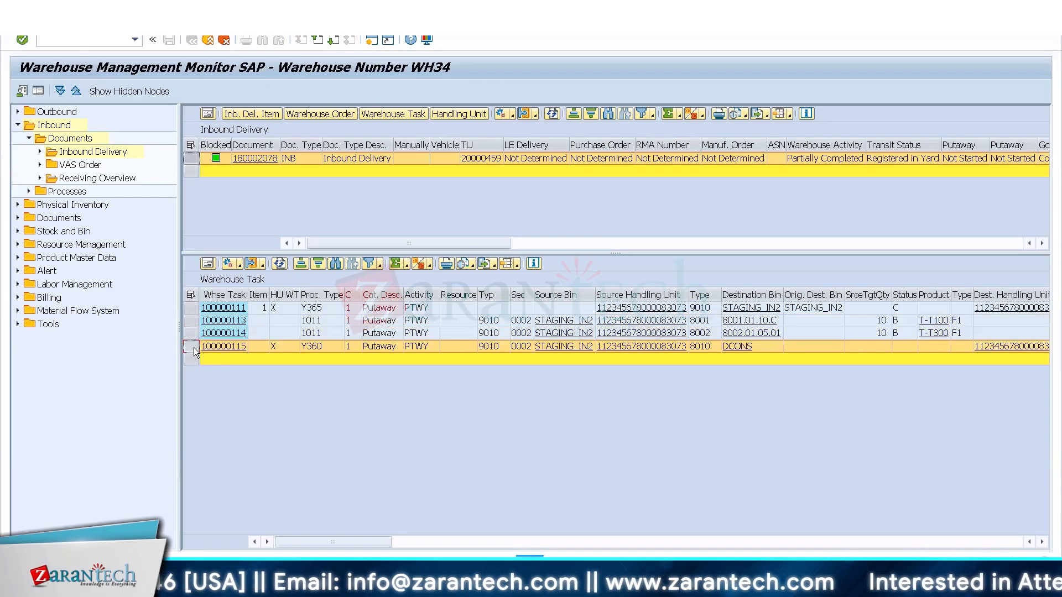
Look up the meaning of the T-T100 warehouse task's status code in the list of possible statuses.
{"action": "left_click", "coordinate": [905, 333]}
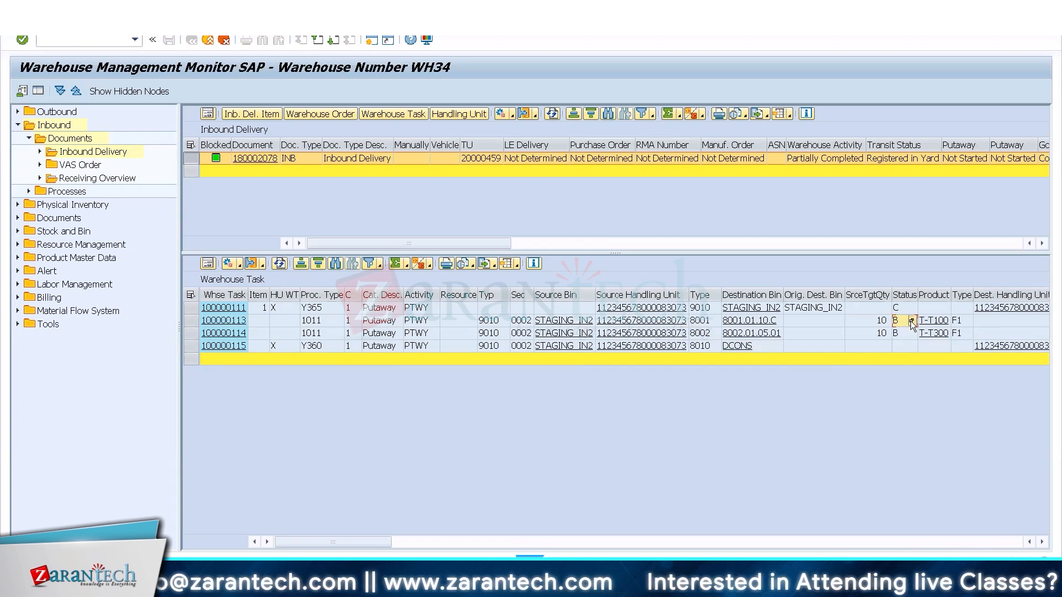
{"action": "left_click", "coordinate": [911, 321]}
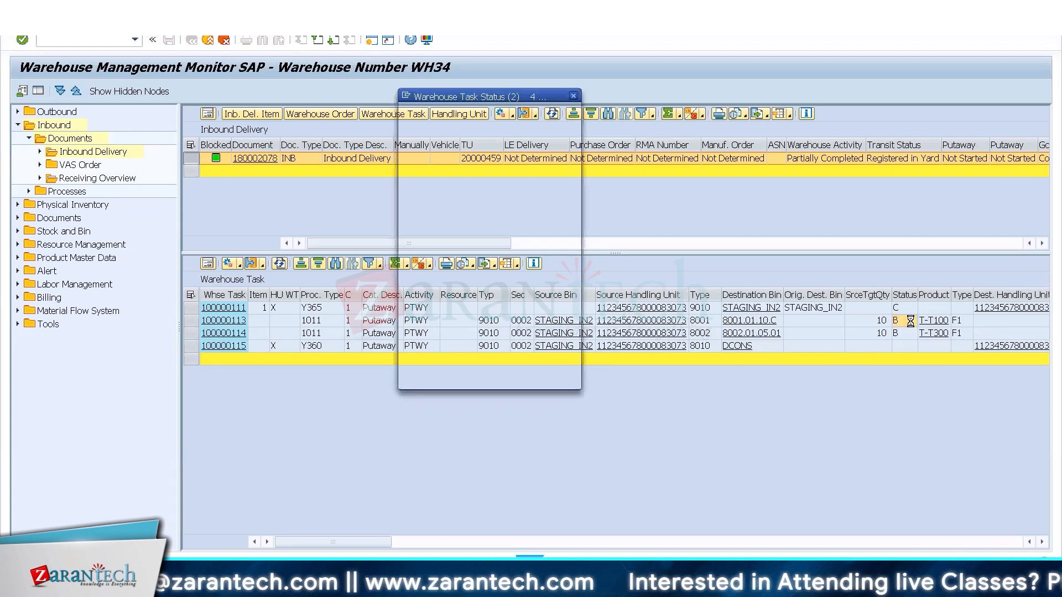
{"action": "left_click", "coordinate": [574, 91]}
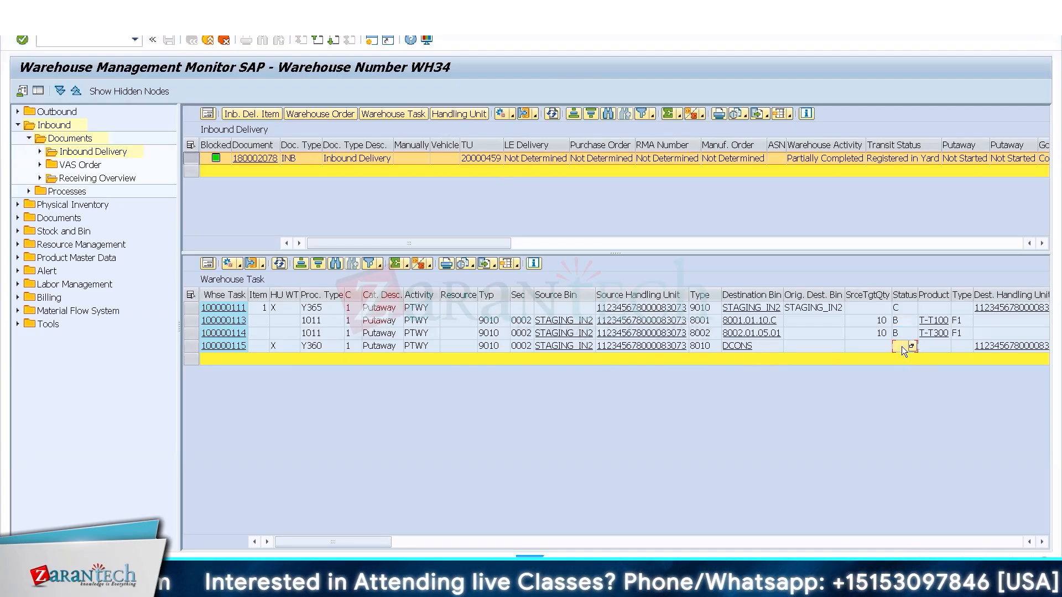
Confirm the handling unit warehouse task to destination bin DCONS in the background and close the log.
{"action": "left_click", "coordinate": [191, 346]}
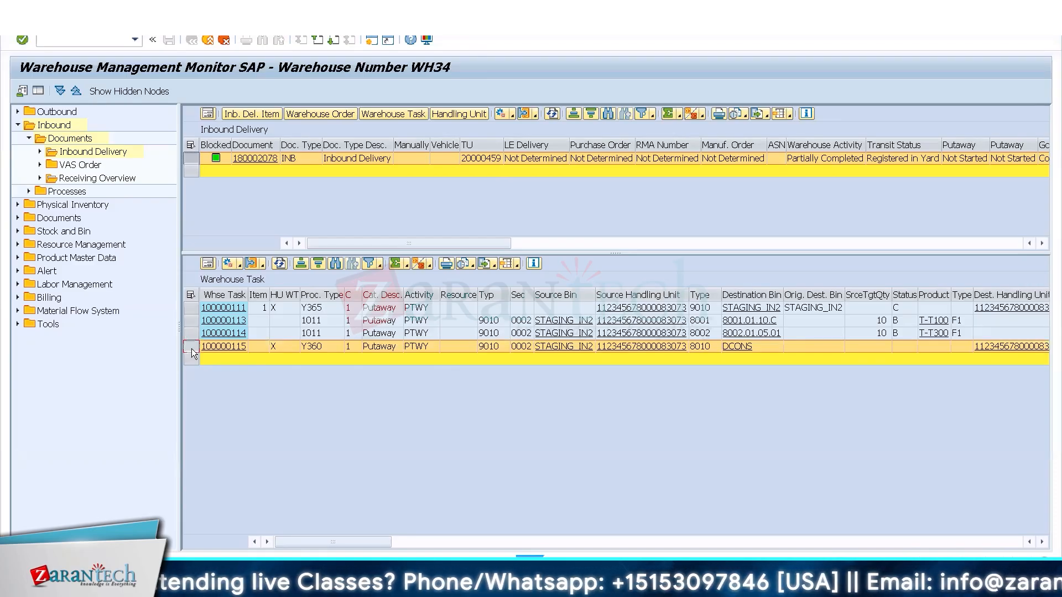
{"action": "left_click", "coordinate": [240, 264]}
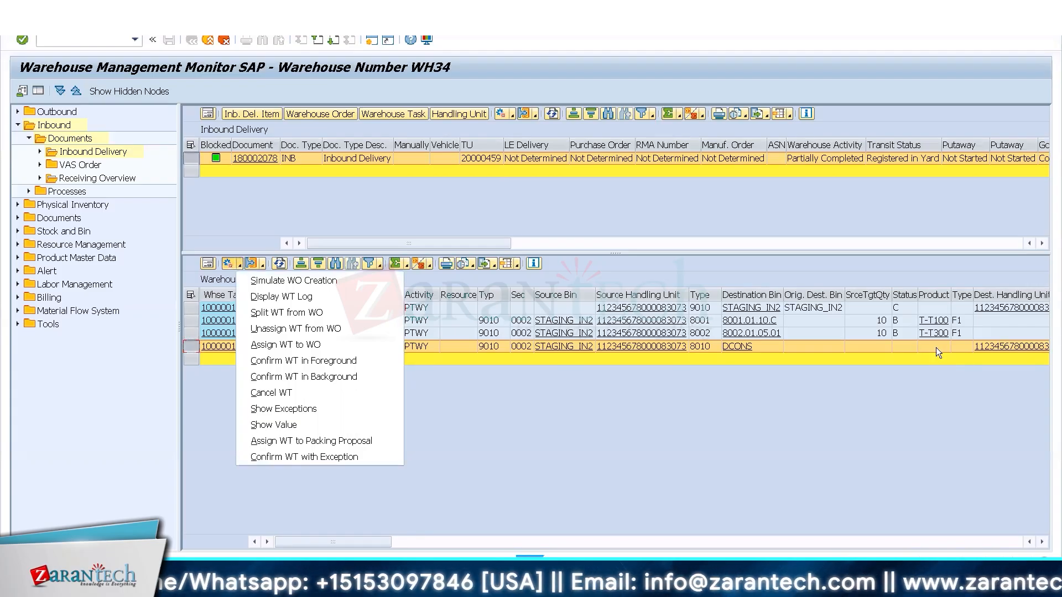
{"action": "left_click", "coordinate": [282, 379]}
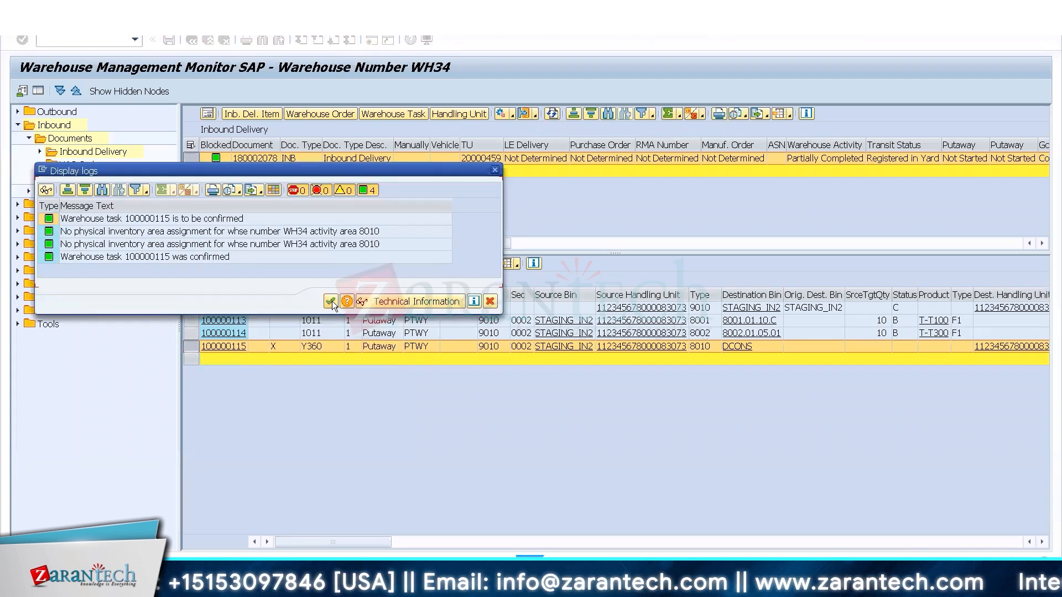
{"action": "left_click", "coordinate": [331, 301]}
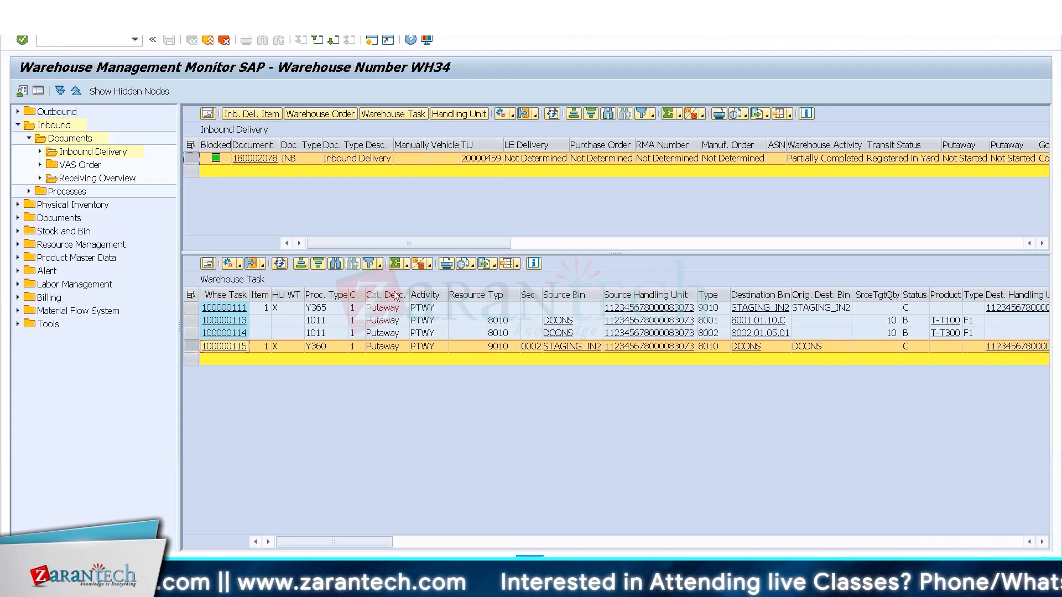
Open the Deconsolidation work center transaction in a new session and enter work center DEKO for warehouse WH34.
{"action": "left_click", "coordinate": [367, 44]}
{"action": "type", "text": "/n/scwm/dcons"}
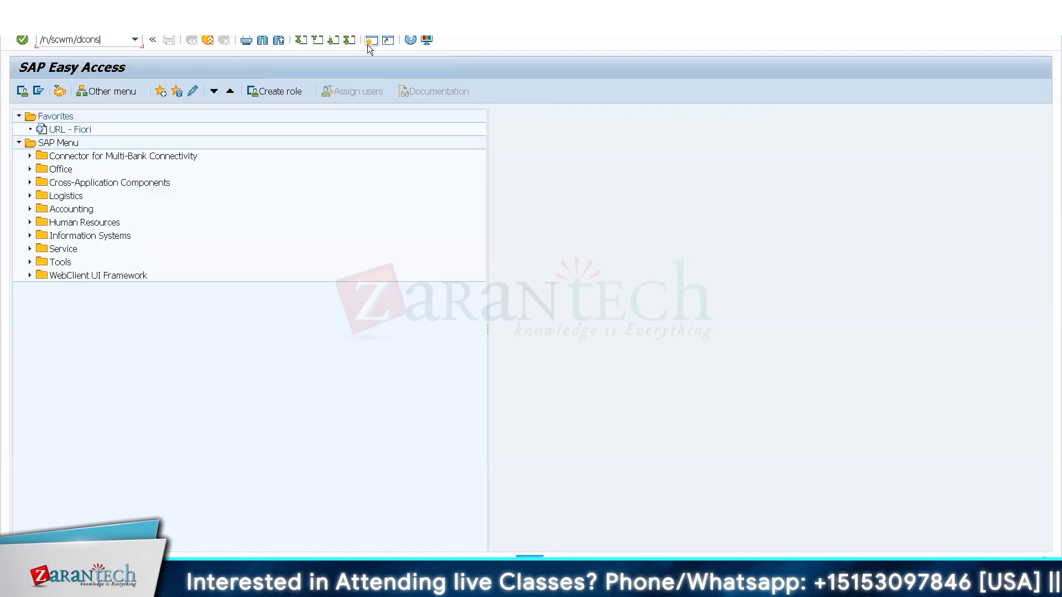
{"action": "key", "text": "Return"}
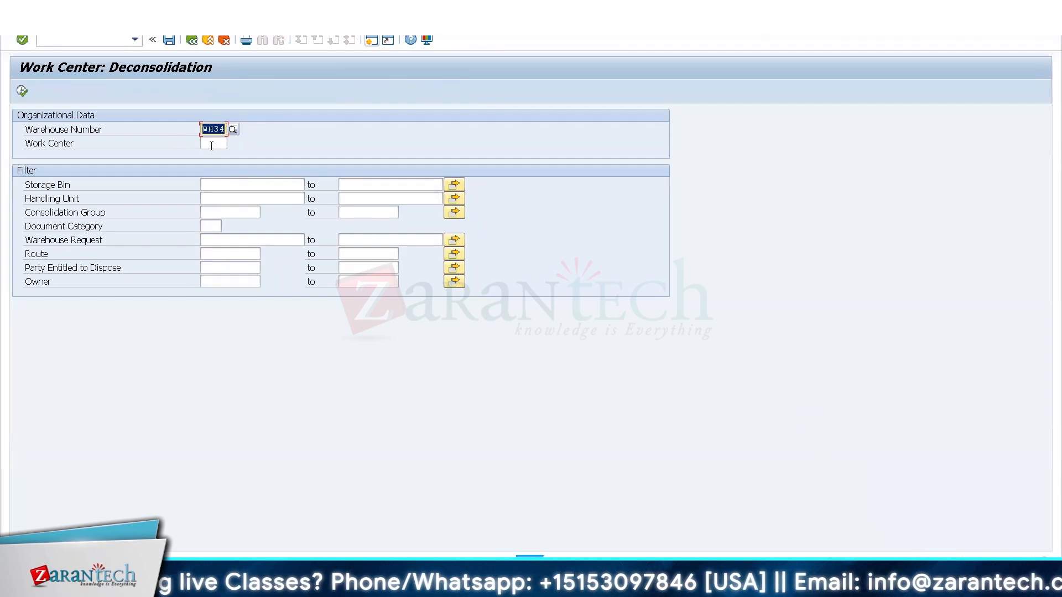
{"action": "left_click", "coordinate": [231, 143]}
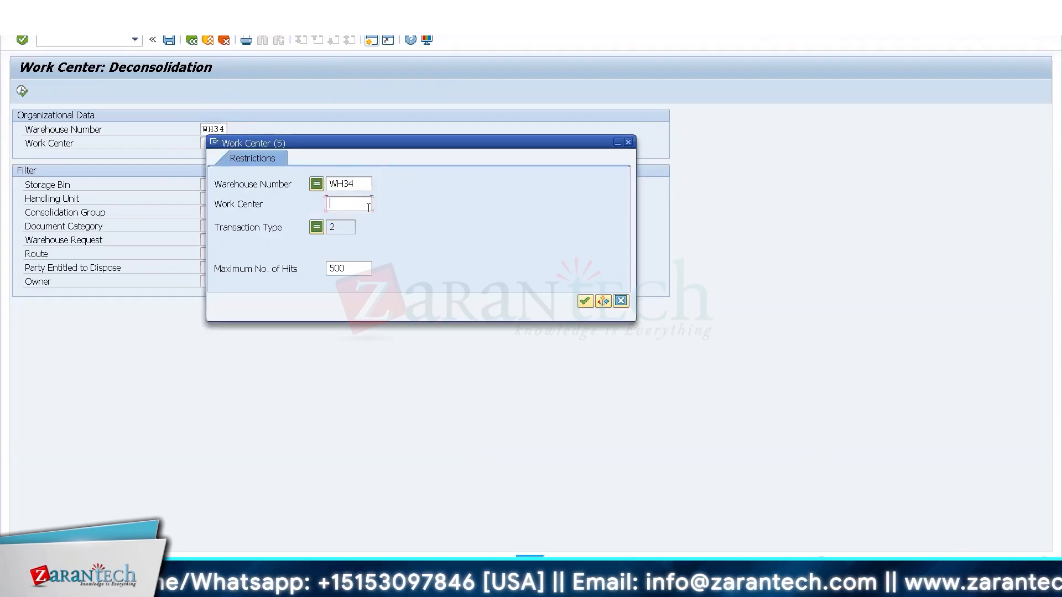
{"action": "left_click", "coordinate": [620, 301]}
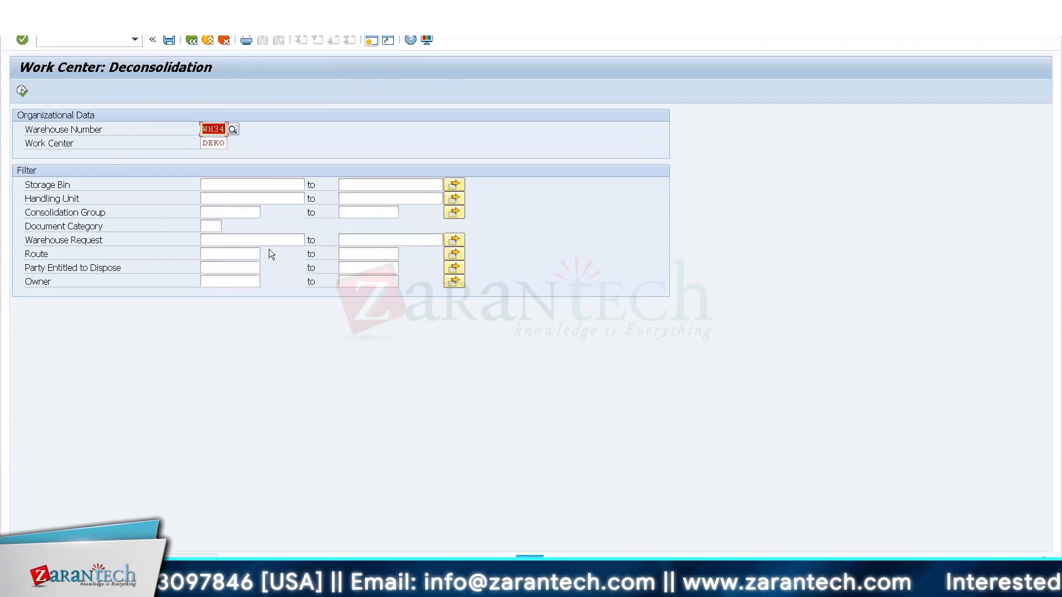
Switch to the Define Work Center customizing session for DEKO and go back to the IMG structure.
{"action": "left_click", "coordinate": [160, 587]}
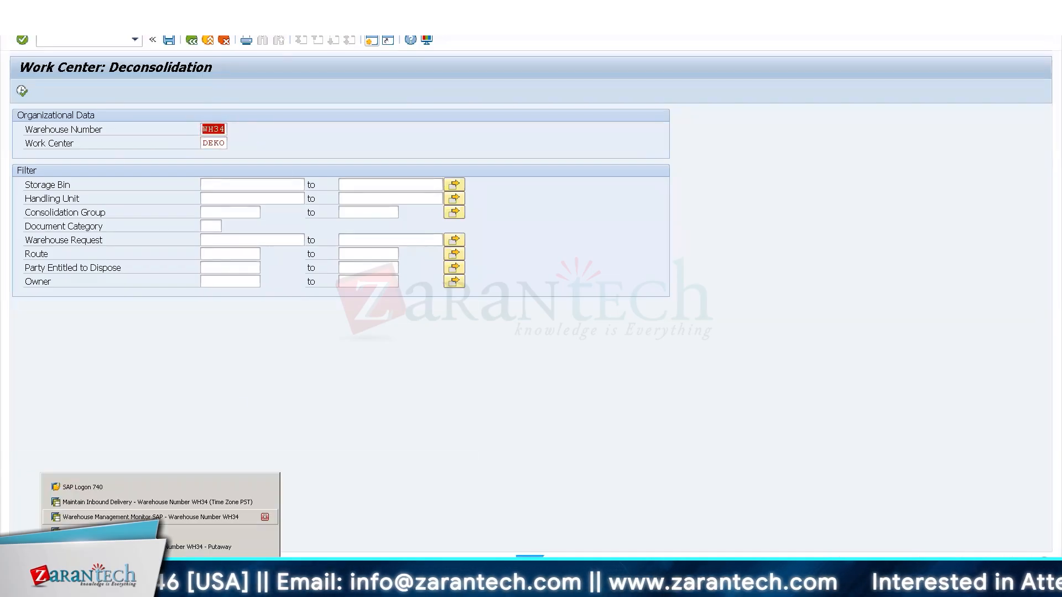
{"action": "left_click", "coordinate": [160, 531]}
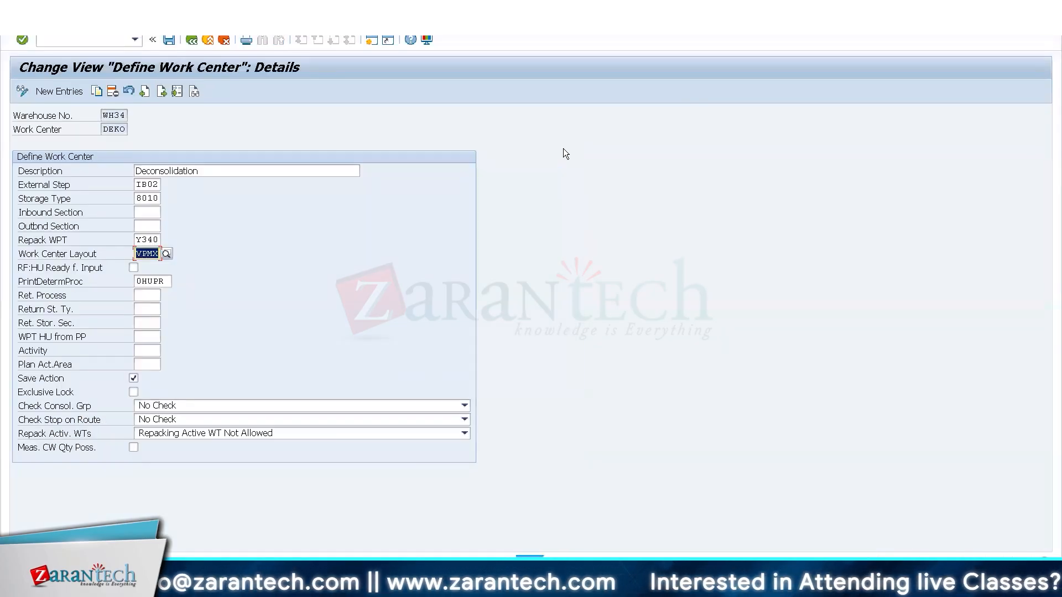
{"action": "left_click", "coordinate": [194, 42]}
{"action": "key", "text": "F3"}
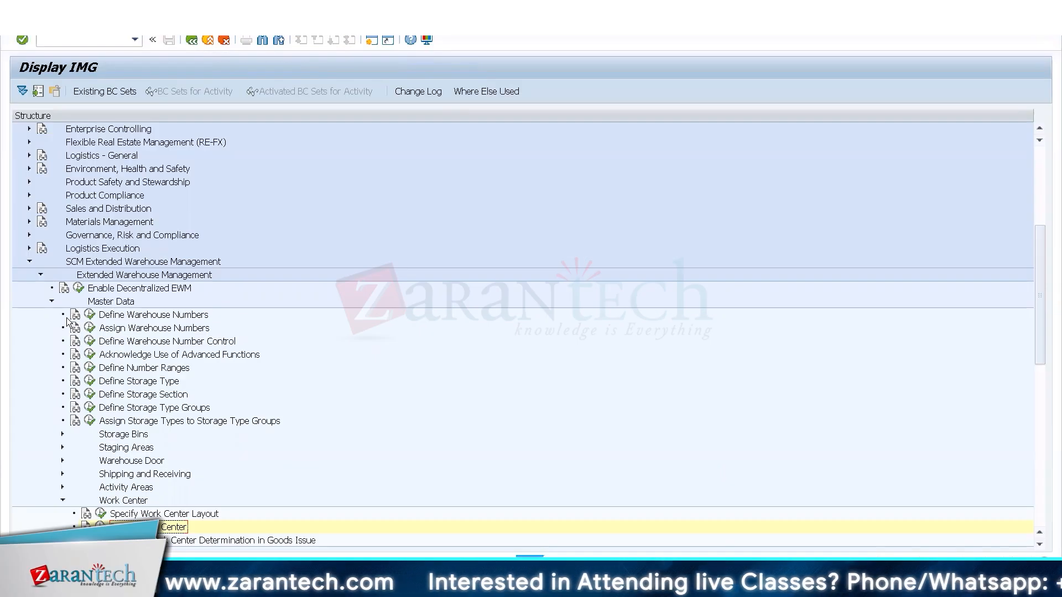
Check the Determine Deconsolidation Station customizing entries for warehouse WH34.
{"action": "left_click", "coordinate": [49, 298]}
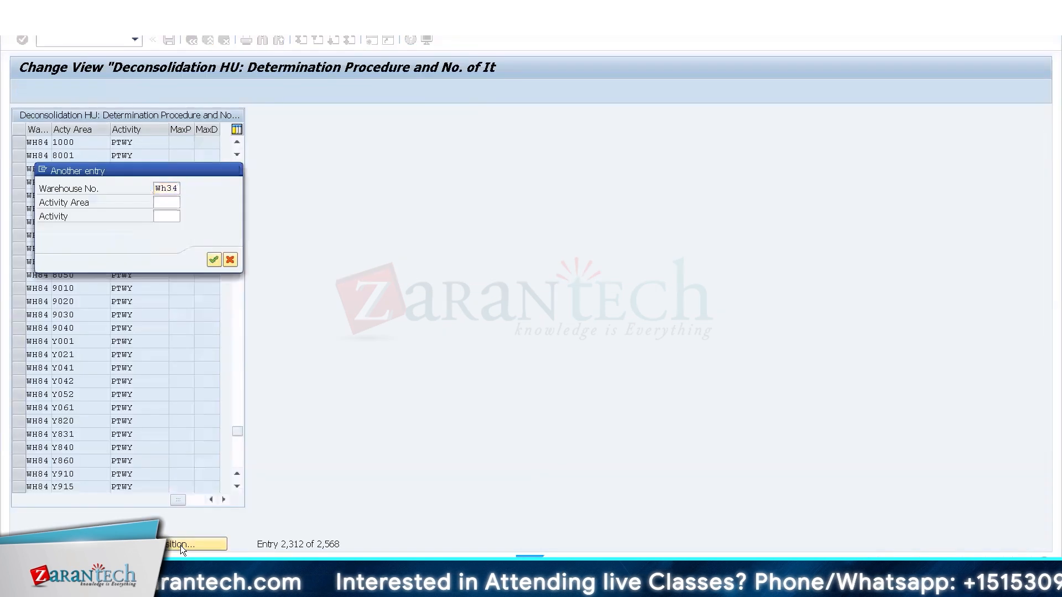
{"action": "key", "text": "Return"}
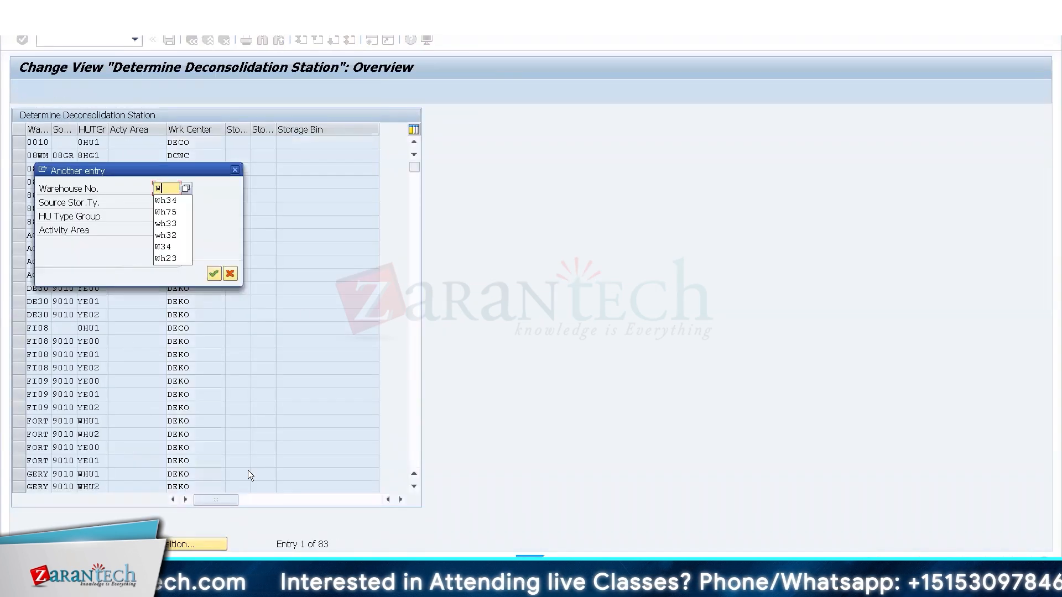
{"action": "key", "text": "Return"}
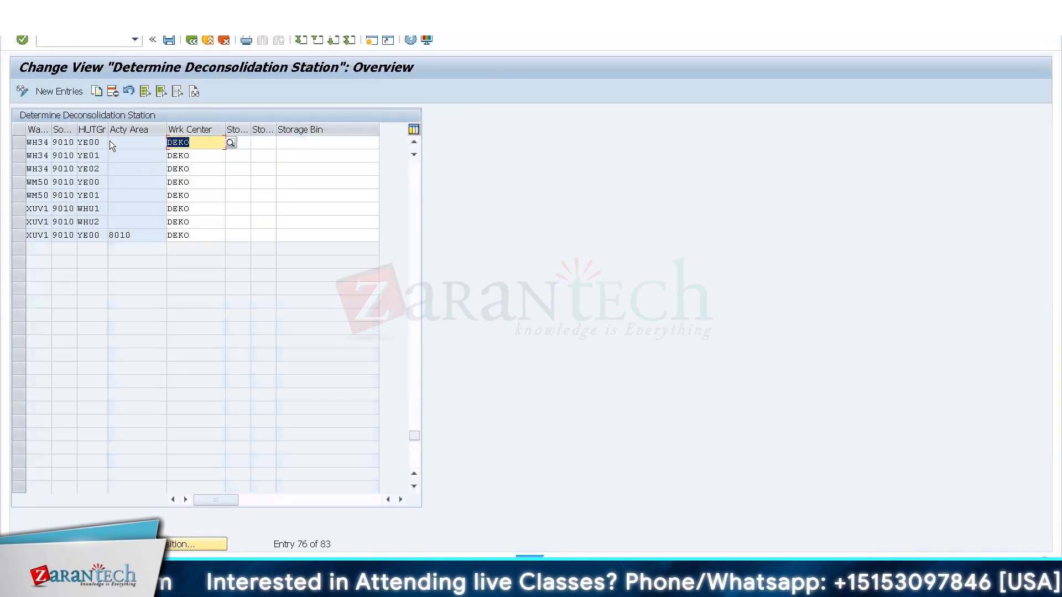
{"action": "left_click", "coordinate": [214, 46]}
Check the storage bin assigned to work center DEKO in the WH34 work center master data attributes.
{"action": "left_click", "coordinate": [376, 43]}
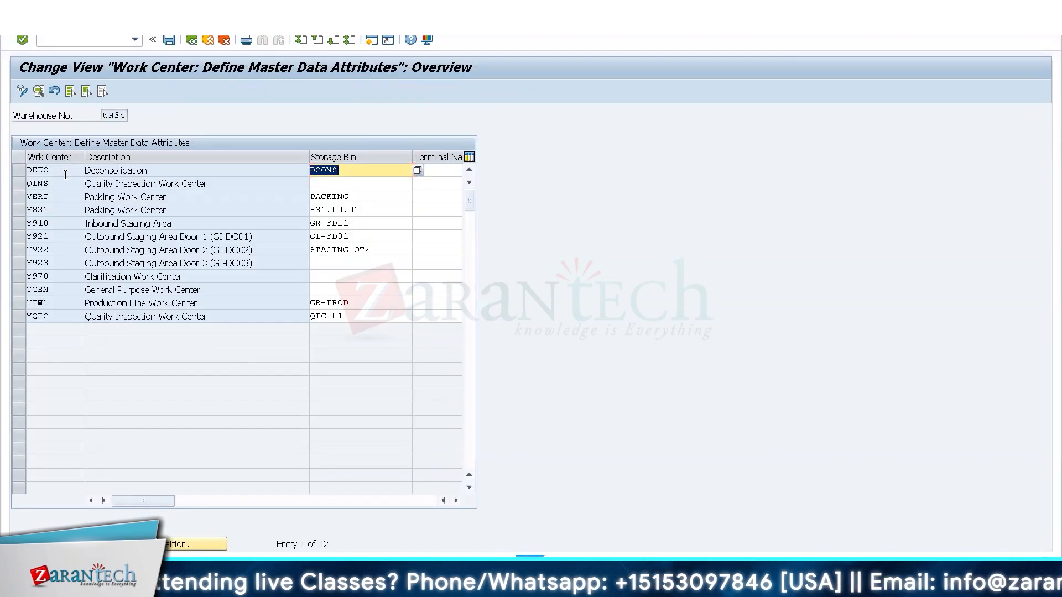
{"action": "left_click", "coordinate": [161, 575]}
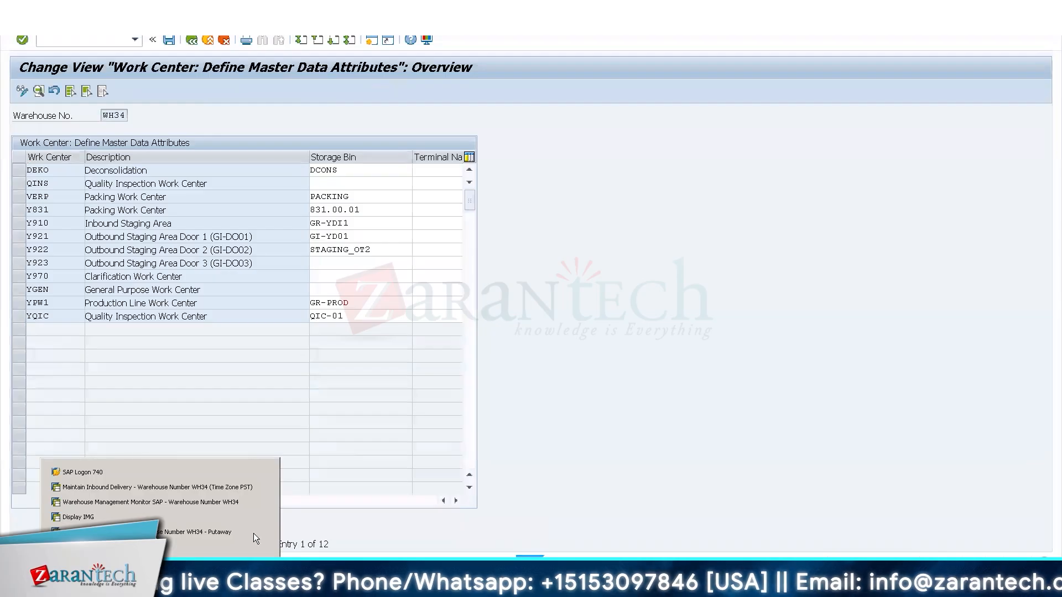
{"action": "left_click", "coordinate": [152, 503]}
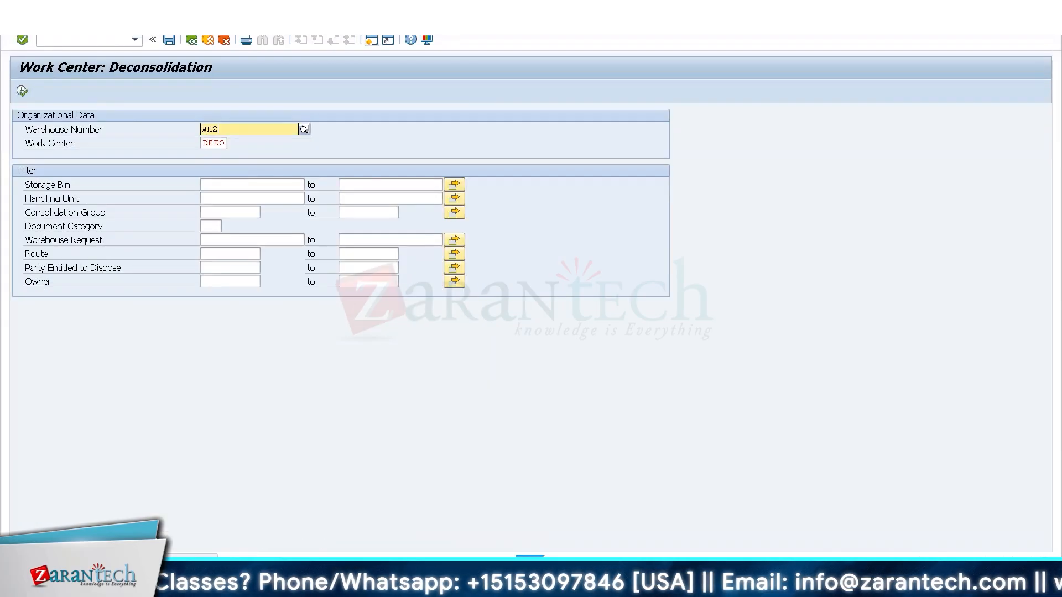
Look up the deconsolidation work centers available for warehouse WH28, then clear the warehouse entry and return to the IMG structure.
{"action": "type", "text": "WH28"}
{"action": "left_click", "coordinate": [210, 153]}
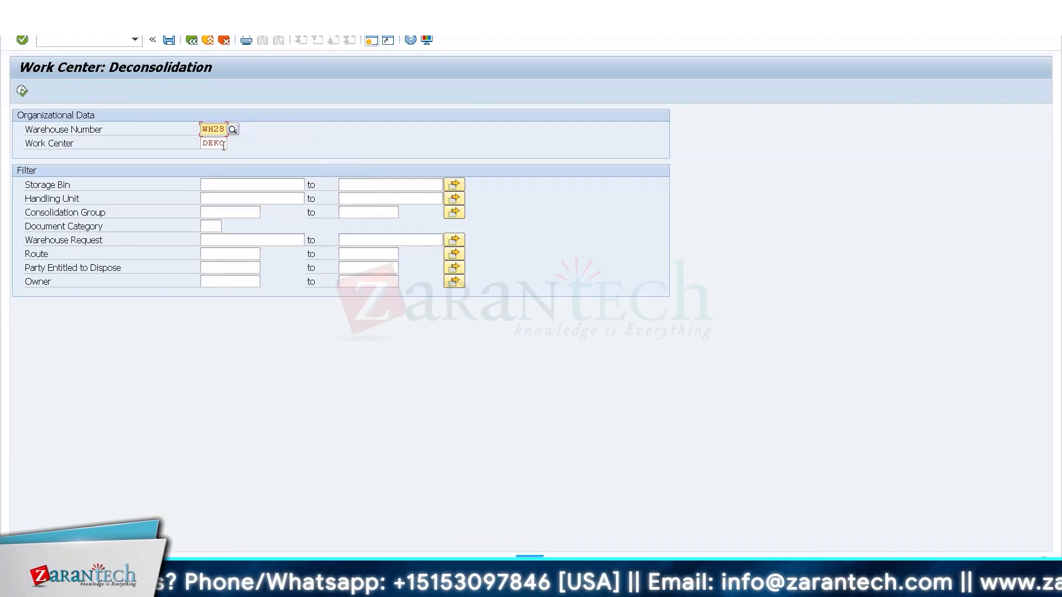
{"action": "left_click", "coordinate": [224, 144]}
{"action": "left_click", "coordinate": [231, 145]}
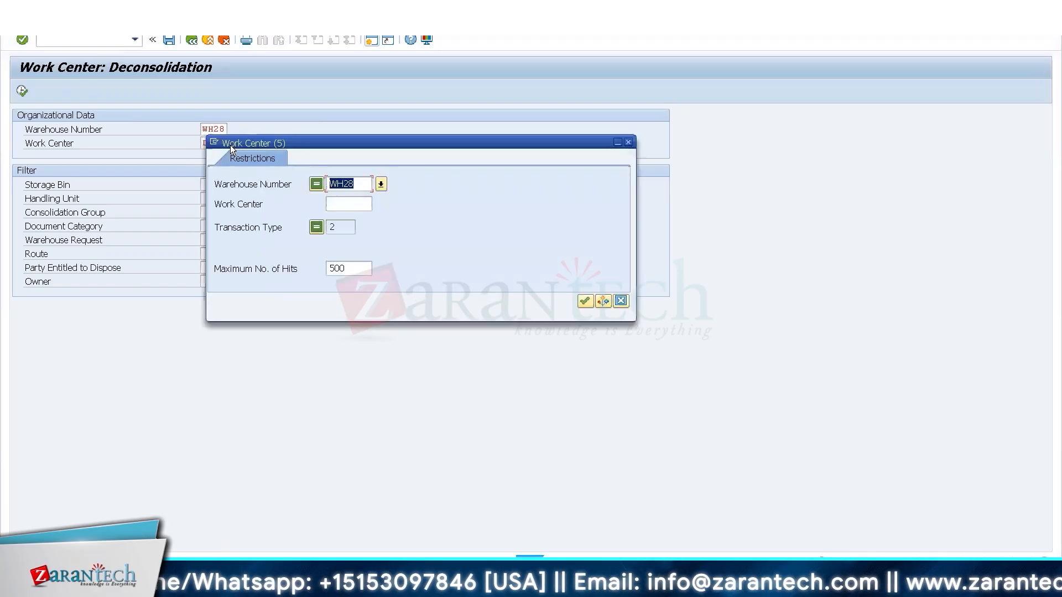
{"action": "key", "text": "Escape"}
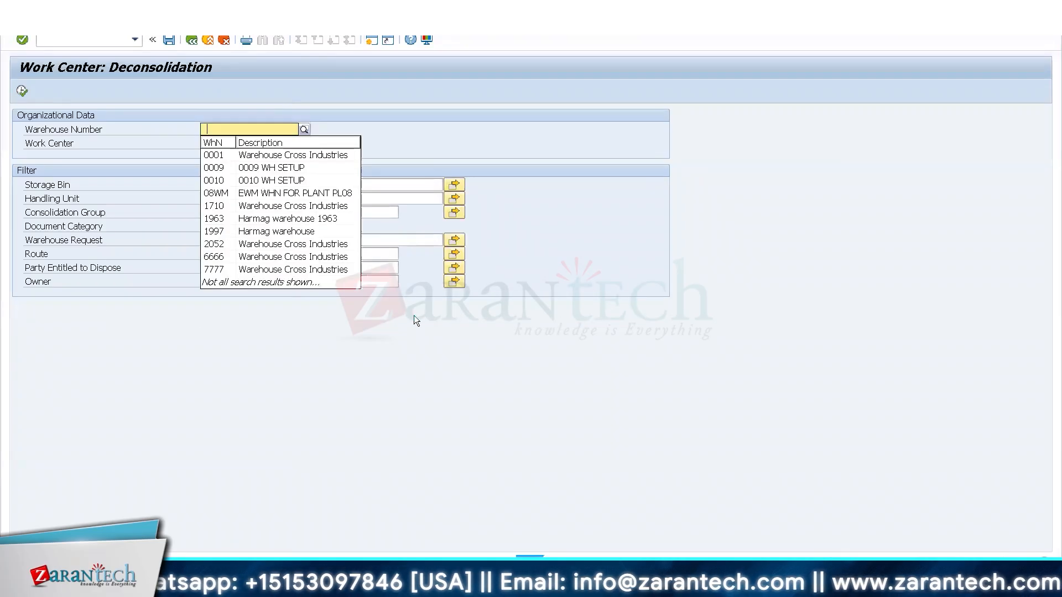
{"action": "key", "text": "F4"}
{"action": "key", "text": "F3"}
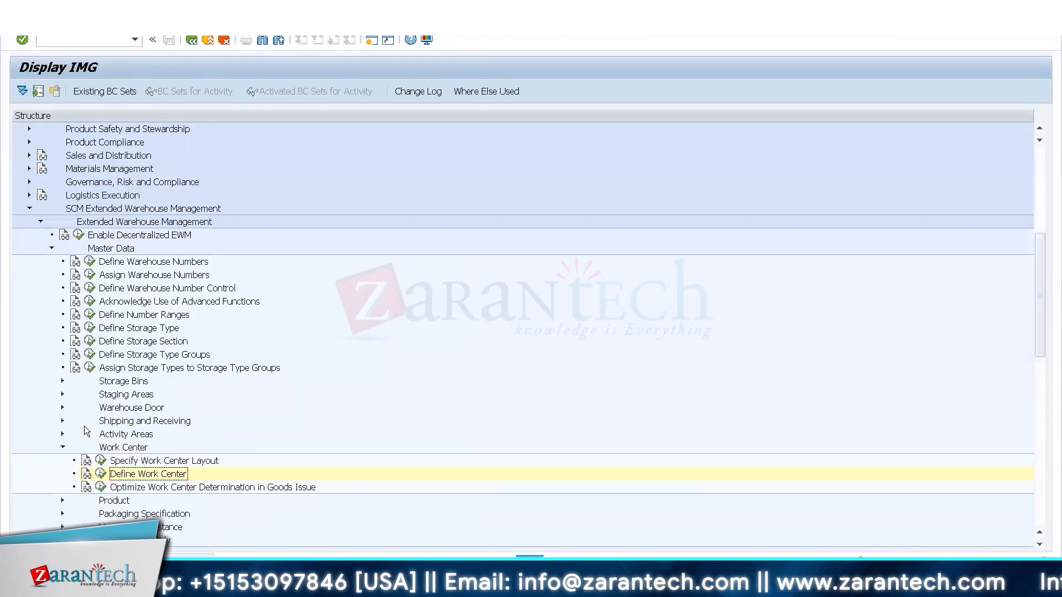
Open the Define Work Center customizing and position the list at warehouse WH34, work center DEKO.
{"action": "left_click", "coordinate": [101, 475]}
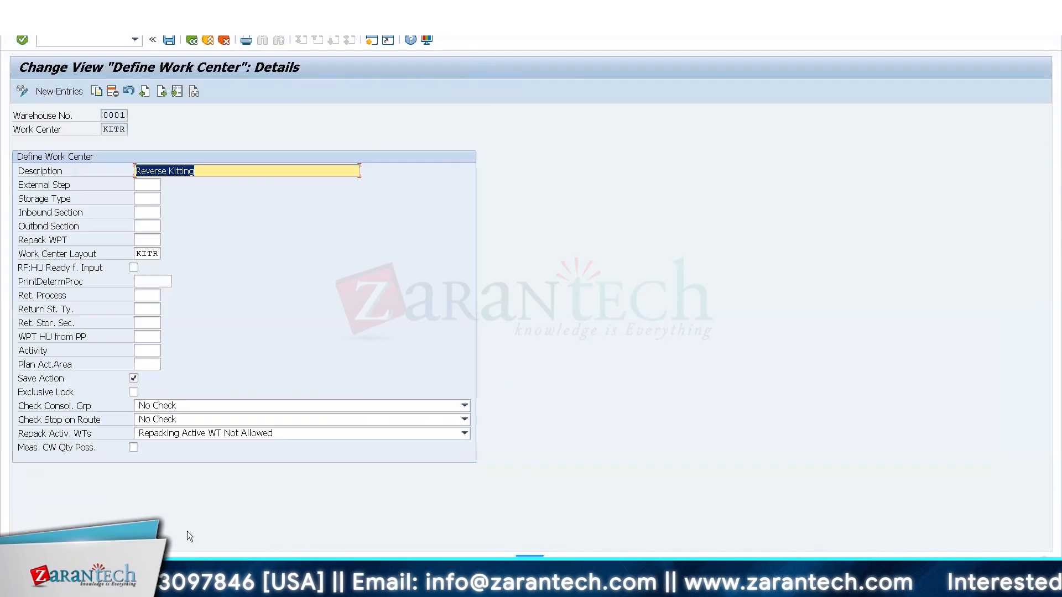
{"action": "left_click", "coordinate": [191, 40]}
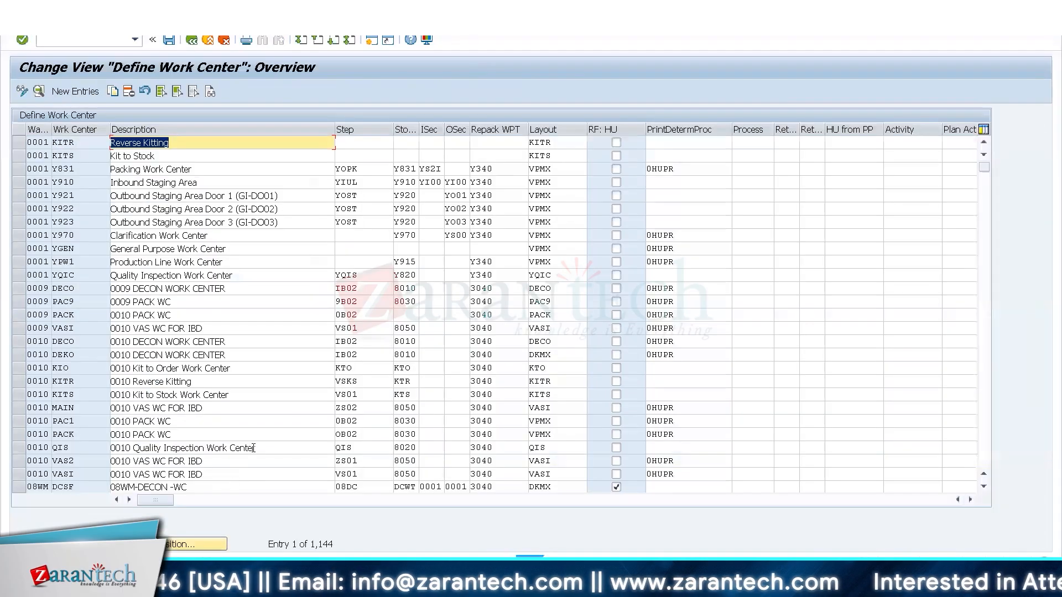
{"action": "left_click", "coordinate": [206, 545]}
{"action": "type", "text": "Deko"}
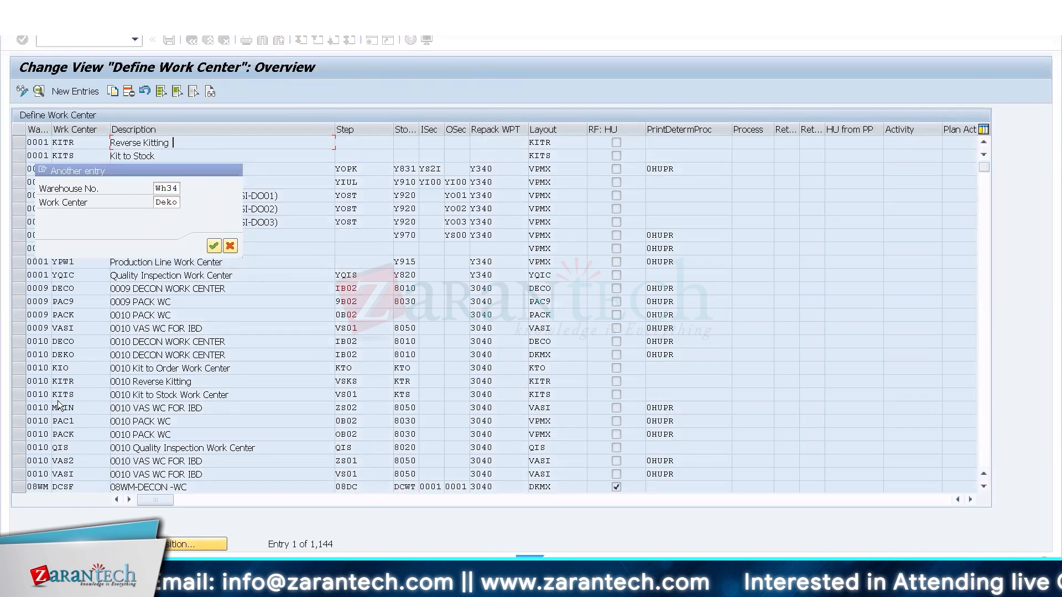
{"action": "key", "text": "Return"}
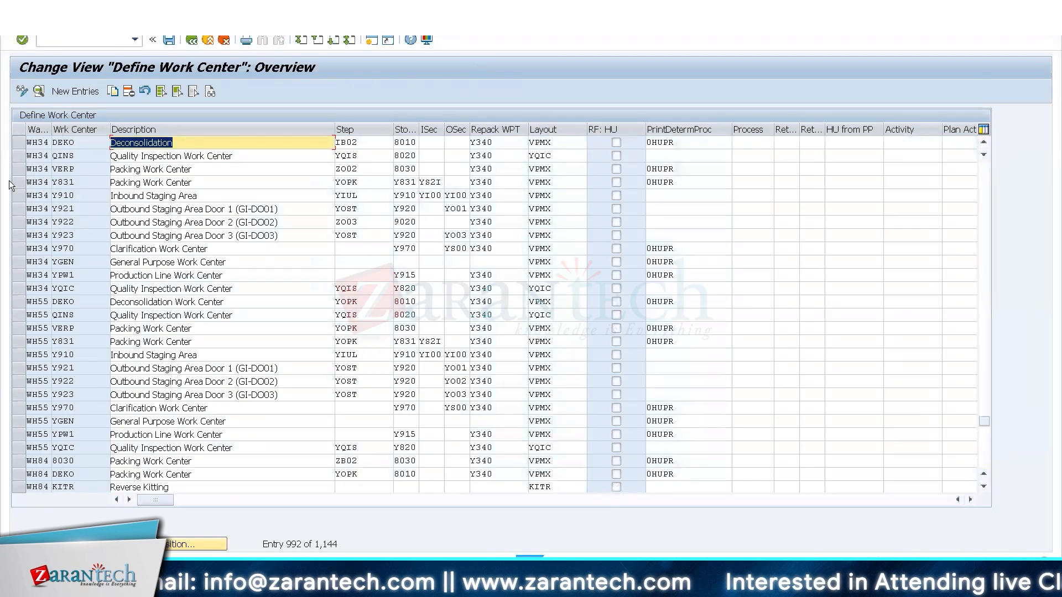
Compare the layout settings of work center DEKO in warehouse WH34 with those in warehouse WH23 and return to the IMG structure.
{"action": "left_click", "coordinate": [17, 141]}
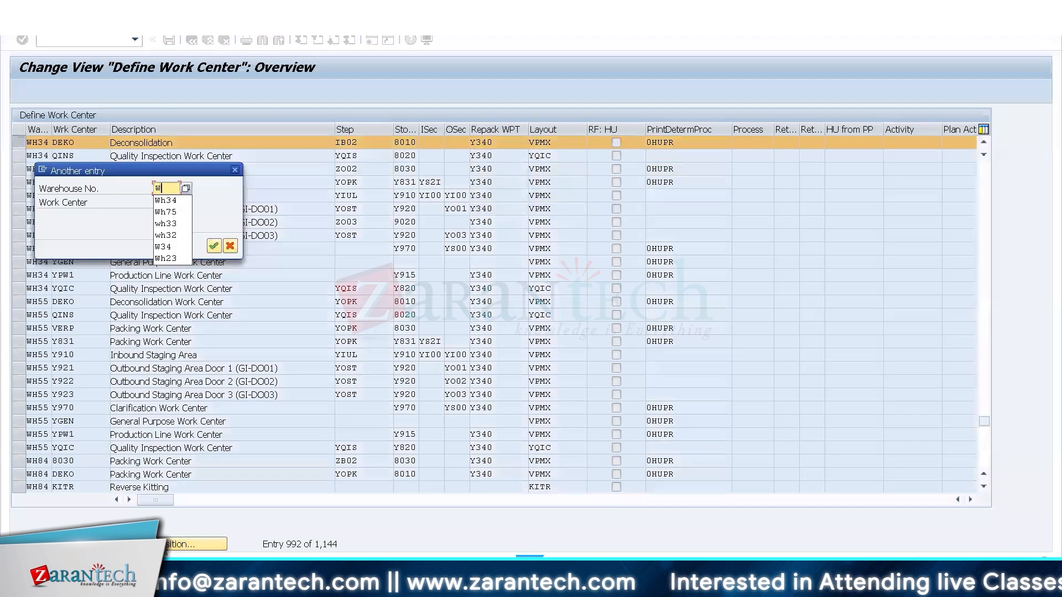
{"action": "type", "text": "h23"}
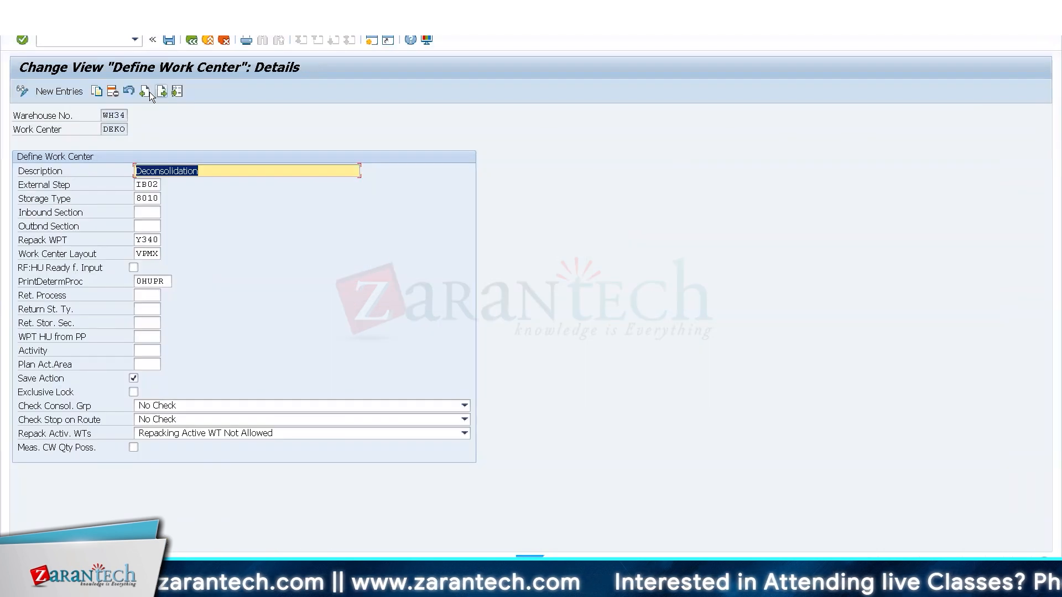
{"action": "left_click", "coordinate": [150, 93]}
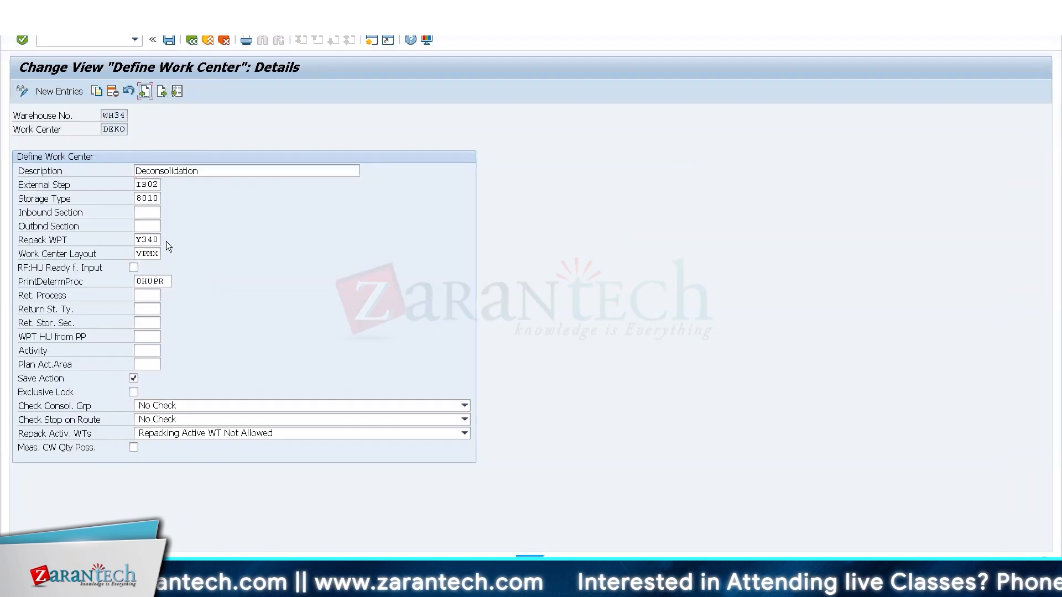
{"action": "left_click", "coordinate": [157, 255]}
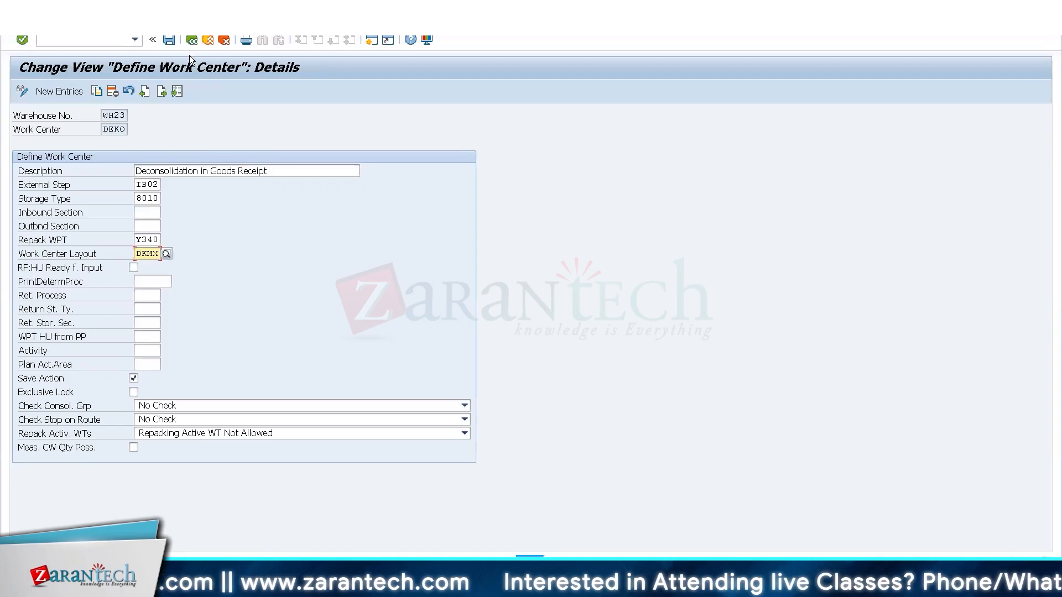
{"action": "left_click", "coordinate": [192, 39]}
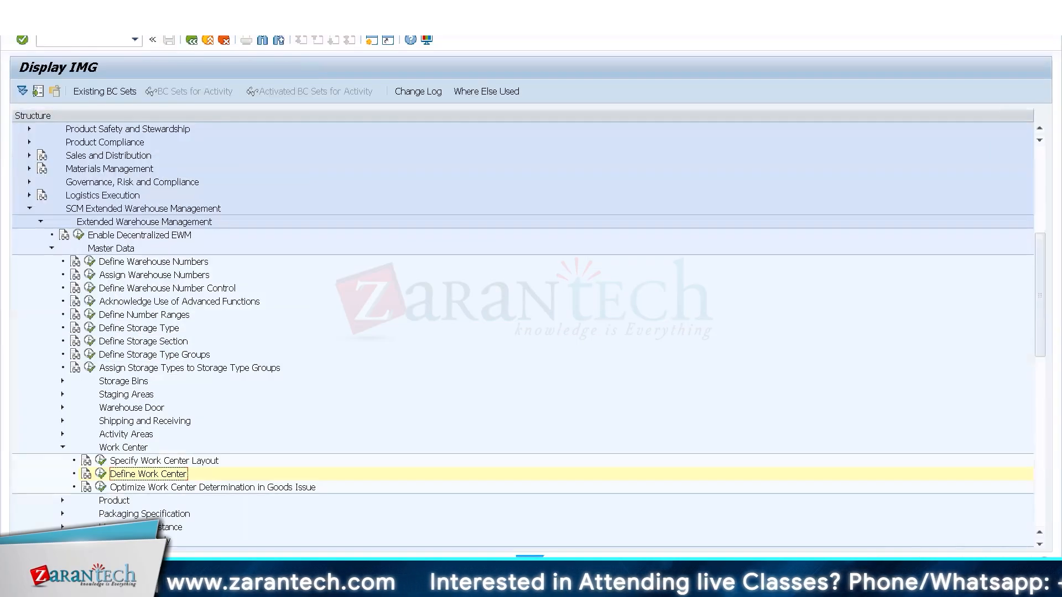
Open the Specify Work Center Layout customizing, find the WH34 entries and examine the details of layout VPMX.
{"action": "left_click", "coordinate": [100, 460]}
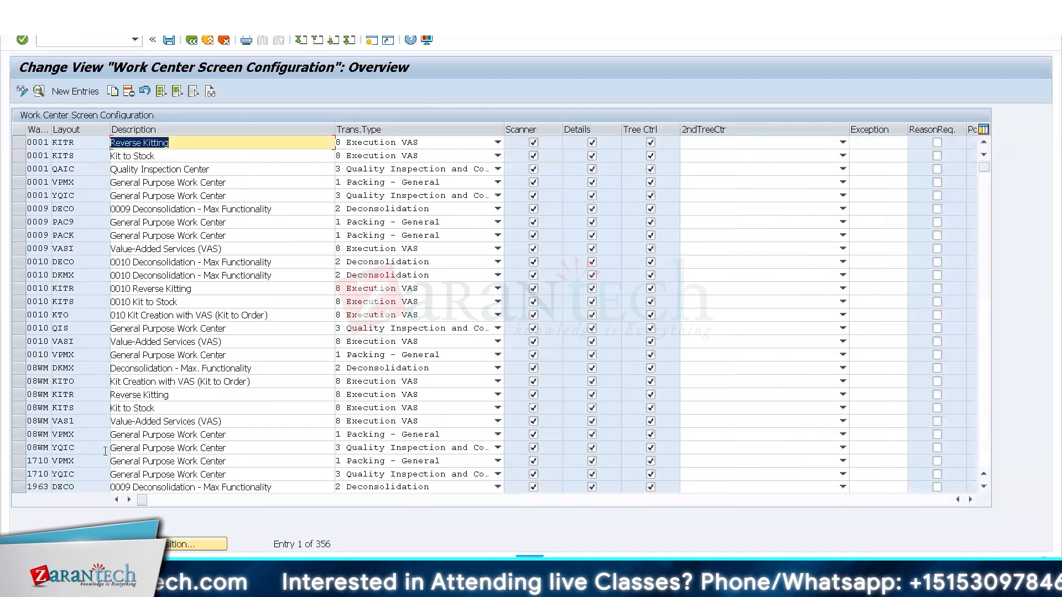
{"action": "left_click", "coordinate": [168, 547]}
{"action": "type", "text": "Wh"}
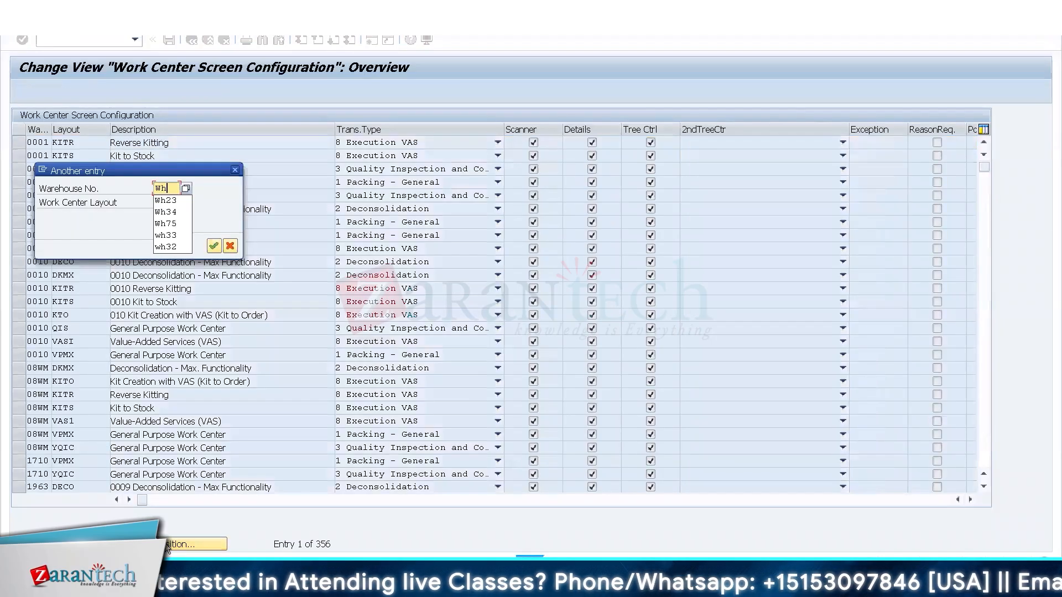
{"action": "key", "text": "Down"}
{"action": "key", "text": "Down"}
{"action": "key", "text": "Return"}
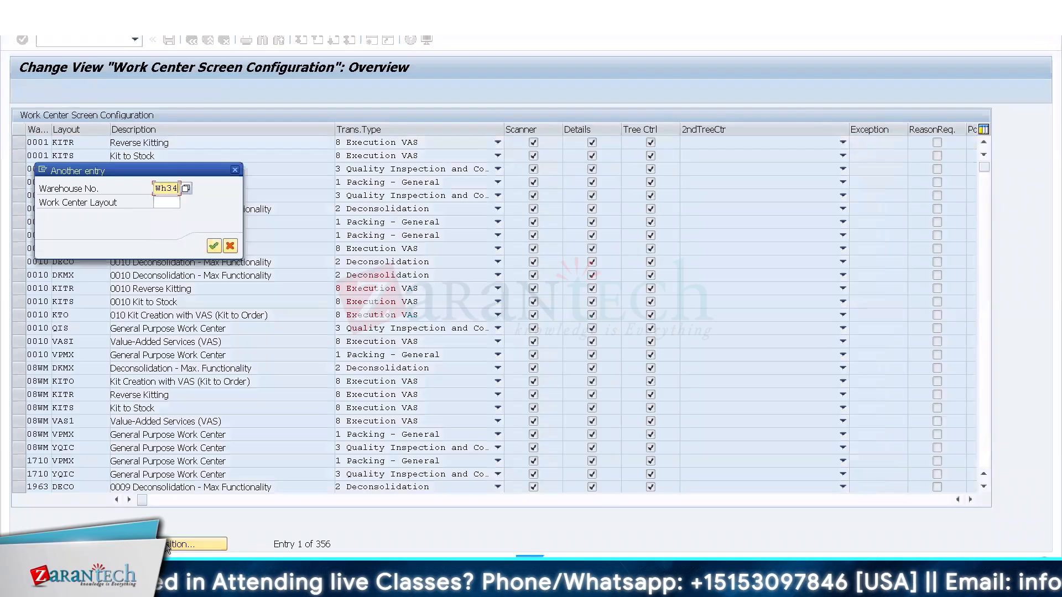
{"action": "key", "text": "Return"}
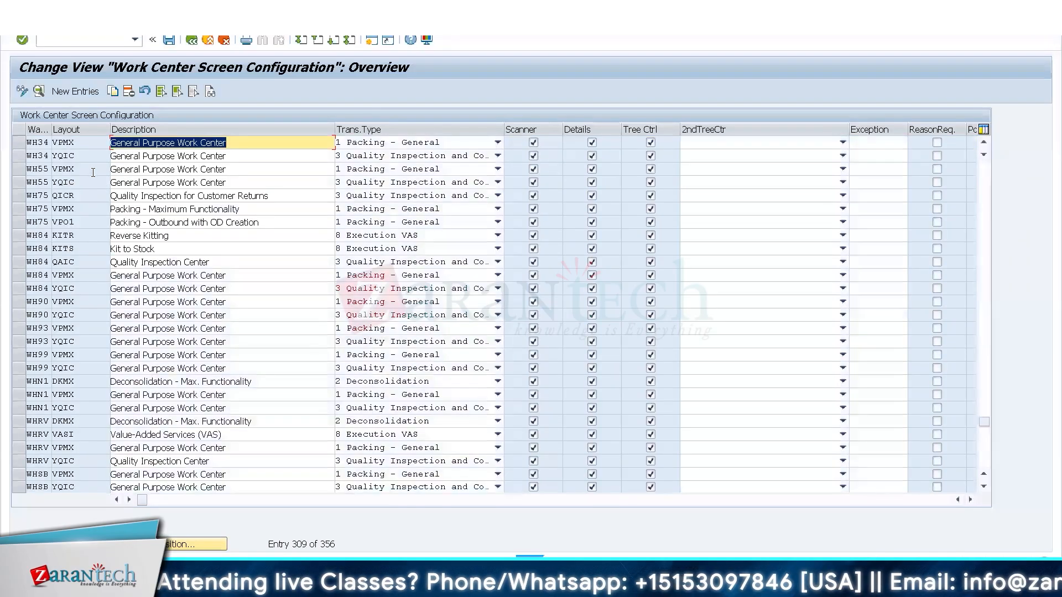
{"action": "double_click", "coordinate": [65, 142]}
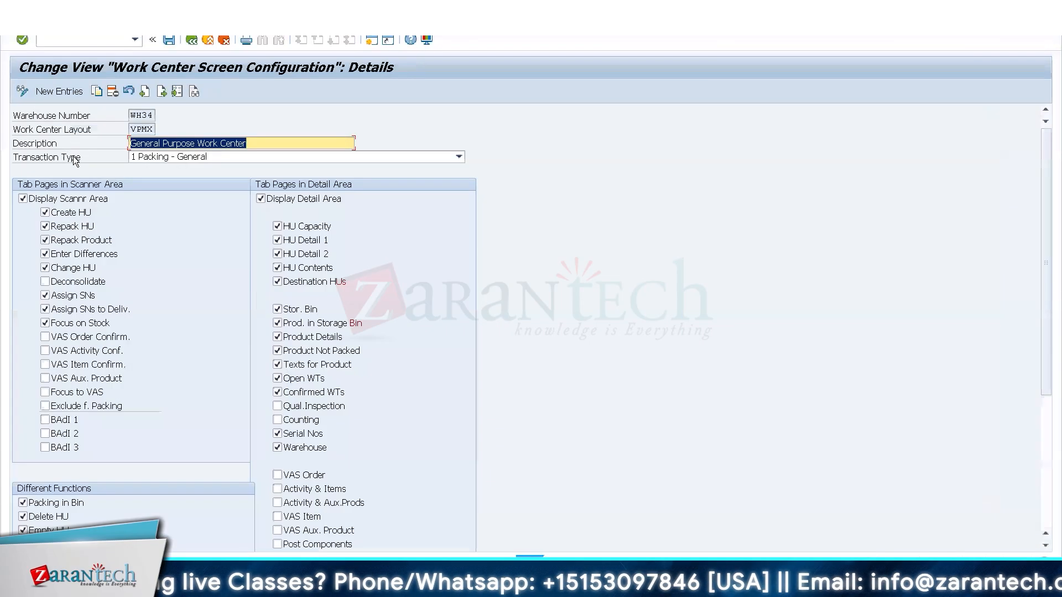
{"action": "left_click", "coordinate": [192, 41]}
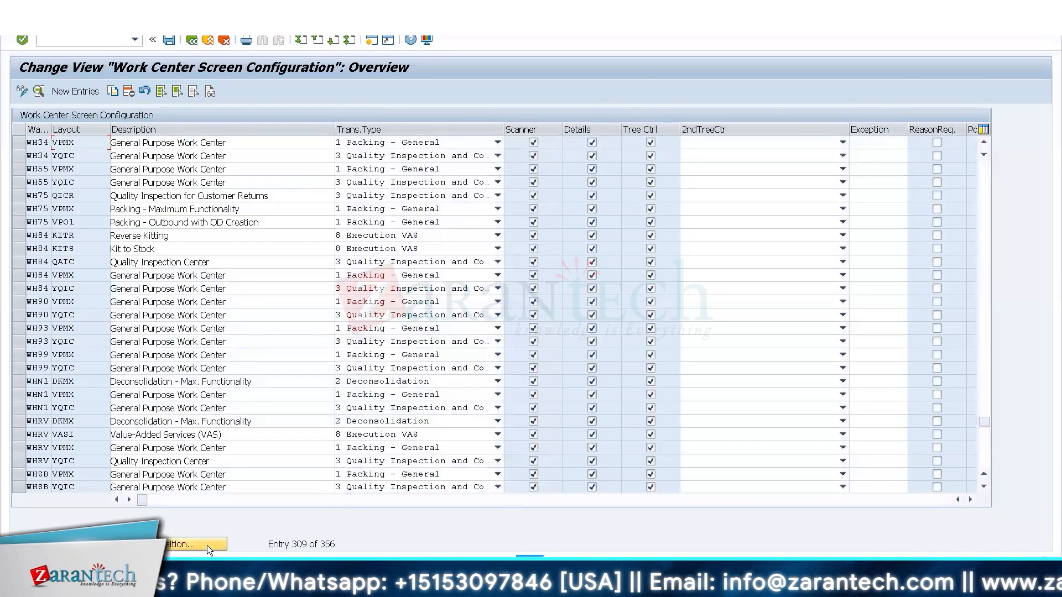
Copy the WH23 deconsolidation layout DKMX to warehouse WH34 and save it in the proposed customizing request.
{"action": "left_click", "coordinate": [208, 545]}
{"action": "type", "text": "W"}
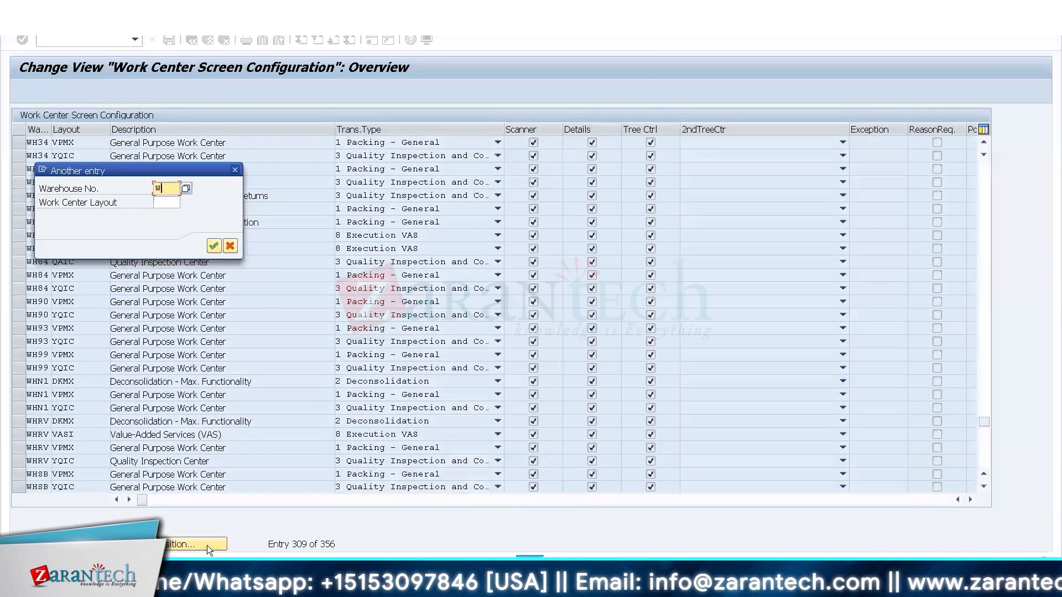
{"action": "type", "text": "h23"}
{"action": "key", "text": "Return"}
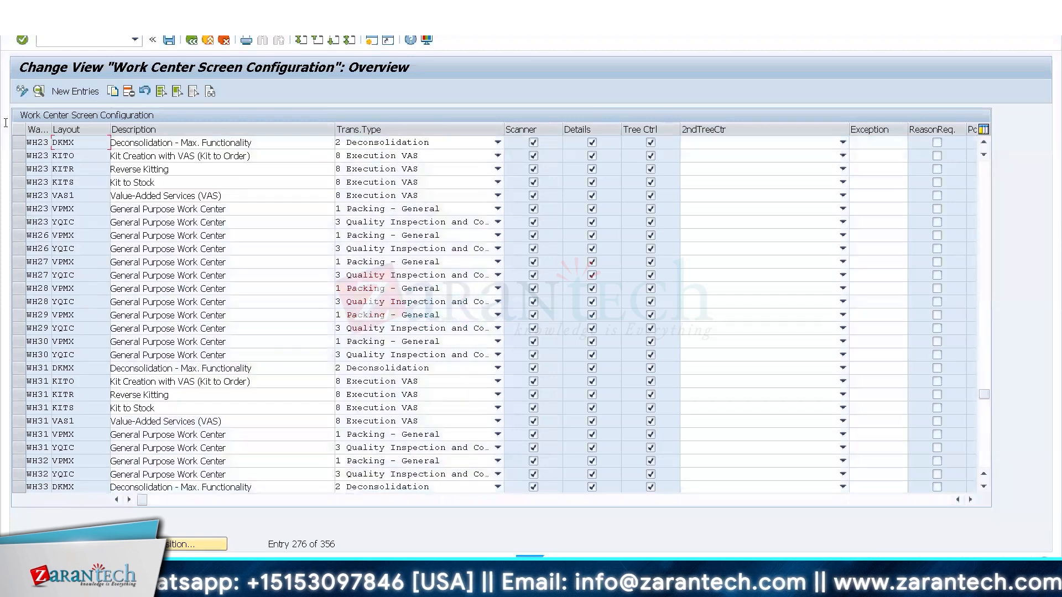
{"action": "left_click", "coordinate": [15, 142]}
{"action": "left_click", "coordinate": [113, 91]}
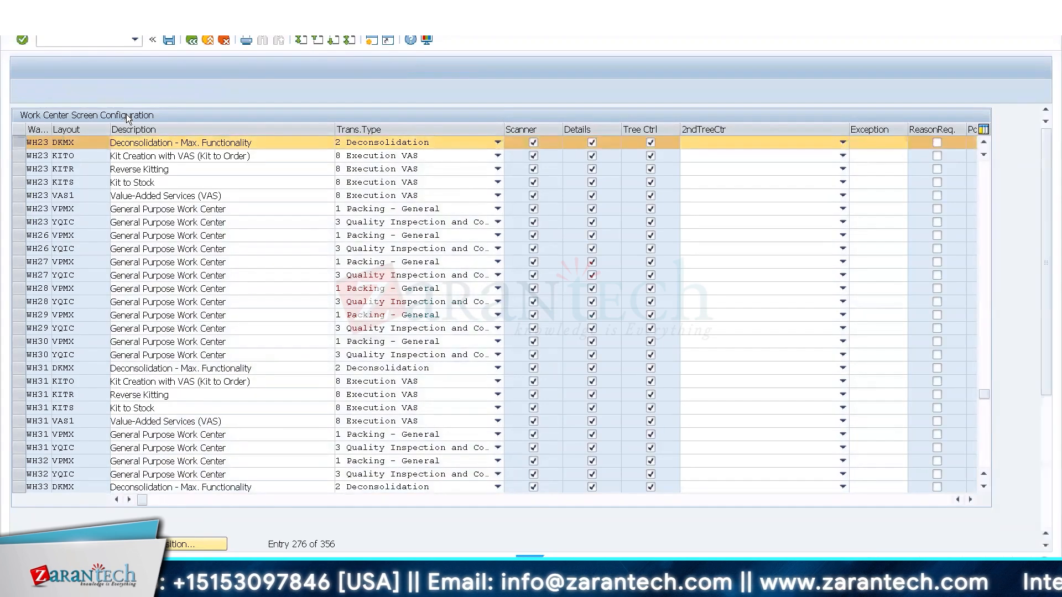
{"action": "type", "text": "Wh"}
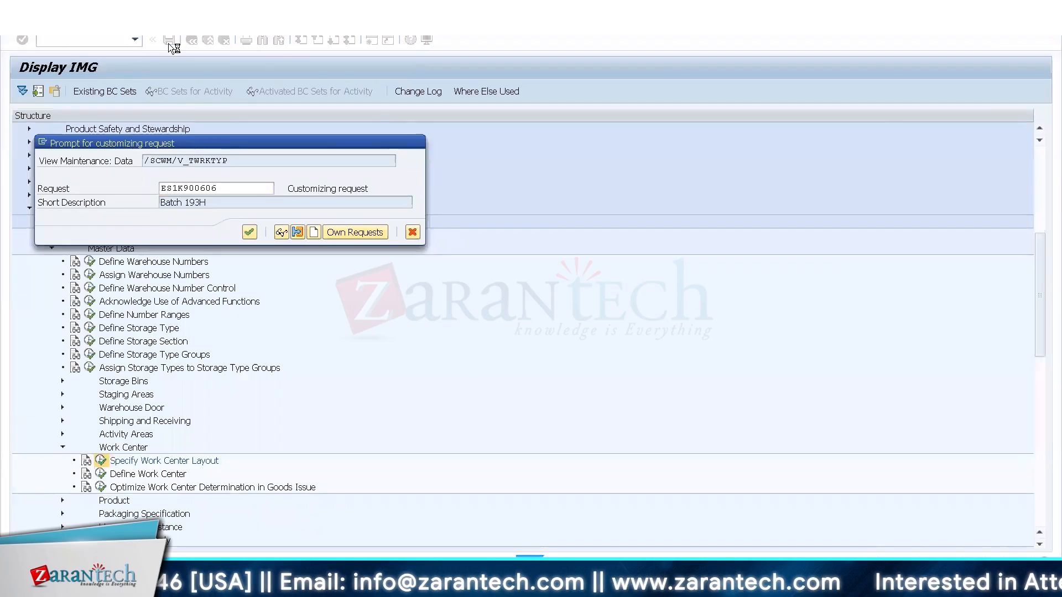
{"action": "key", "text": "Return"}
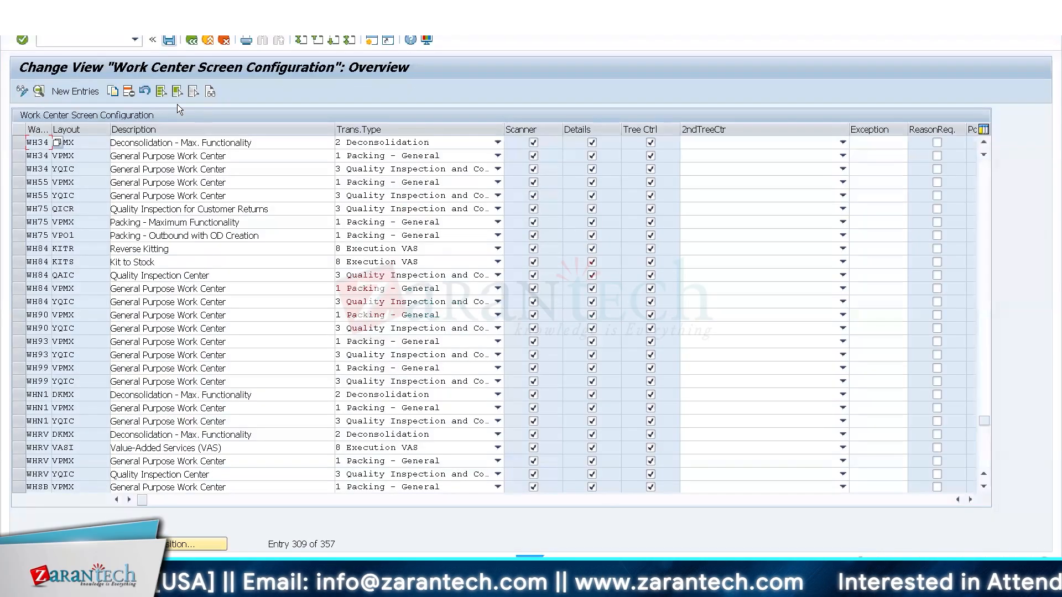
Review the WH34 layout DKMX details, keep transaction type 2 Deconsolidation and return to the IMG structure.
{"action": "double_click", "coordinate": [93, 142]}
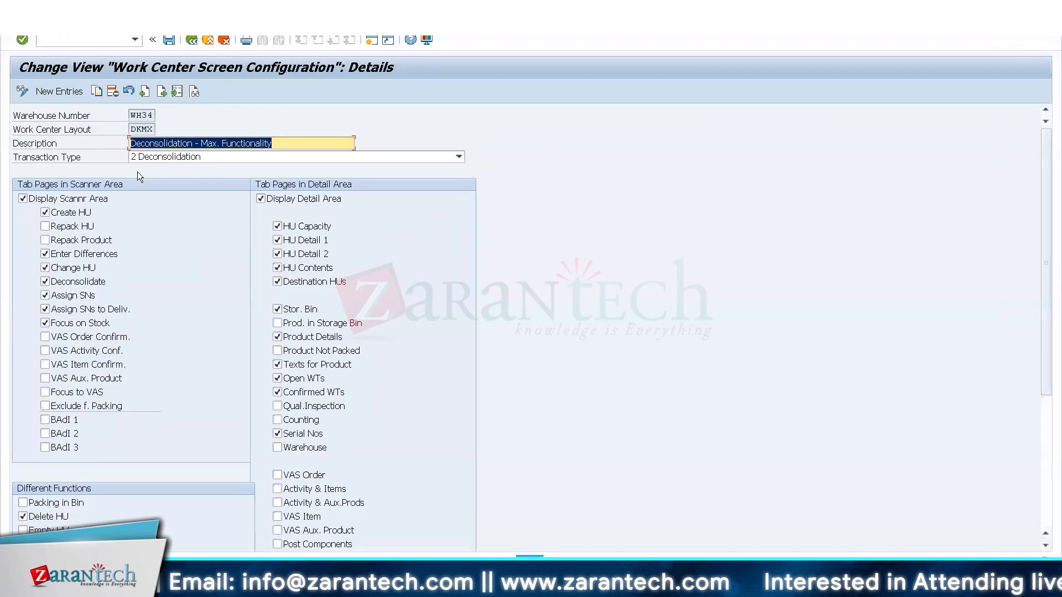
{"action": "left_click", "coordinate": [172, 158]}
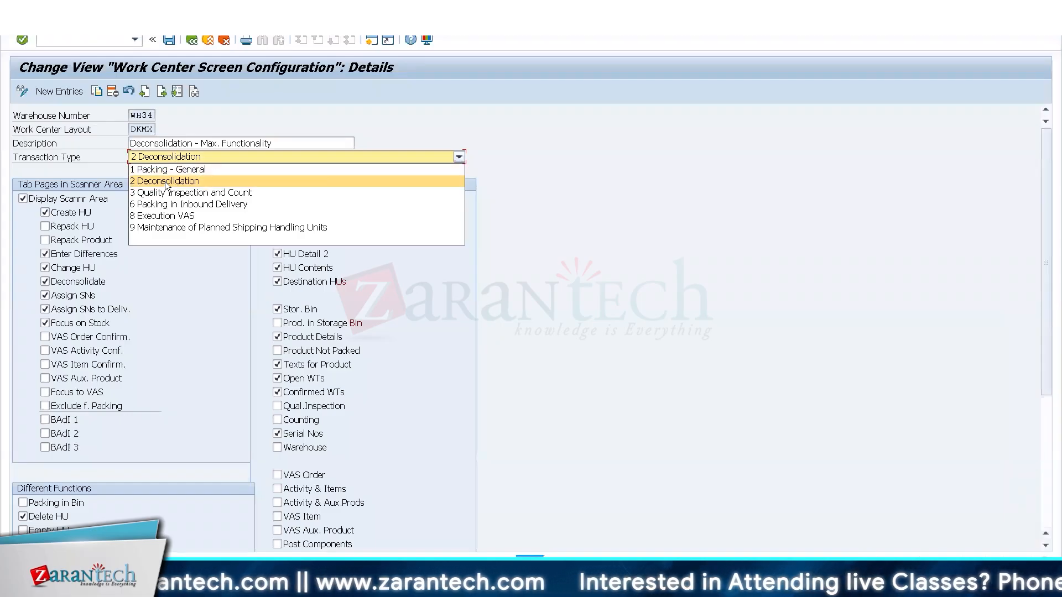
{"action": "left_click", "coordinate": [165, 181]}
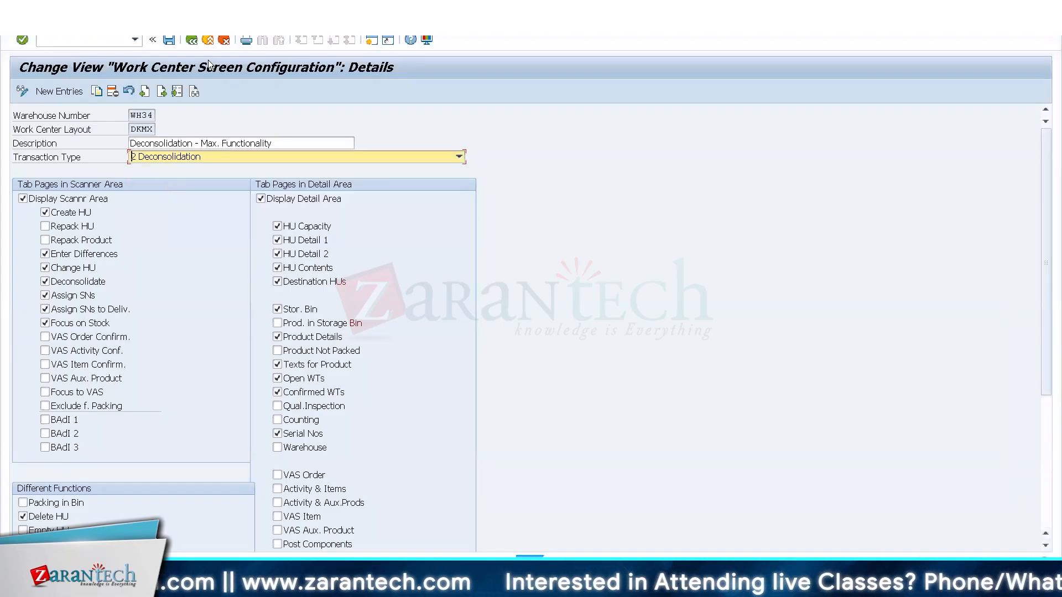
{"action": "left_click", "coordinate": [193, 42]}
{"action": "left_click", "coordinate": [194, 42]}
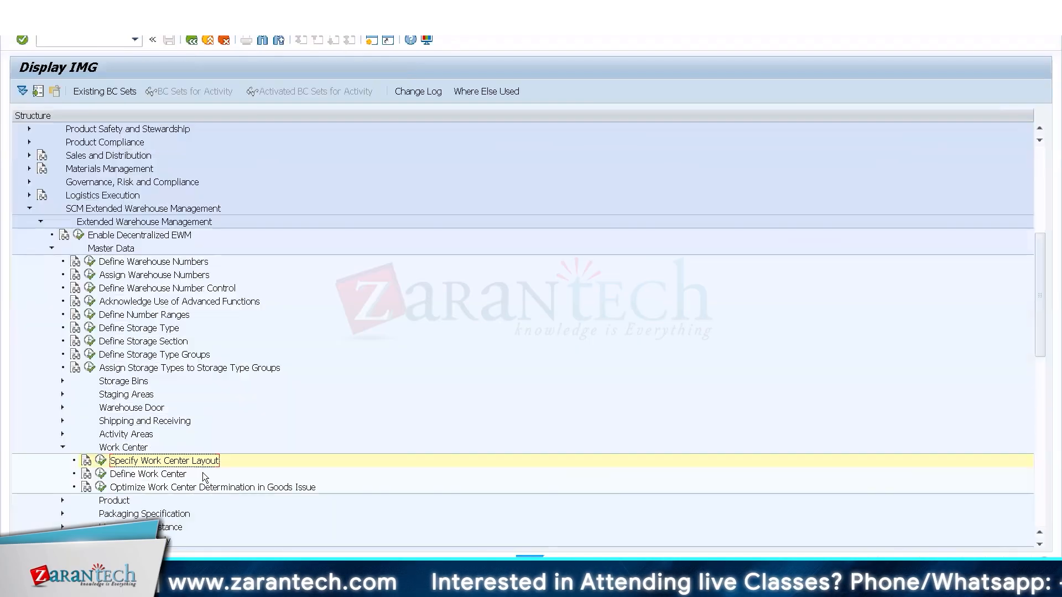
Assign layout DKMX to work center DEKO of warehouse WH34 and open that work center in the Deconsolidation transaction.
{"action": "left_click", "coordinate": [101, 474]}
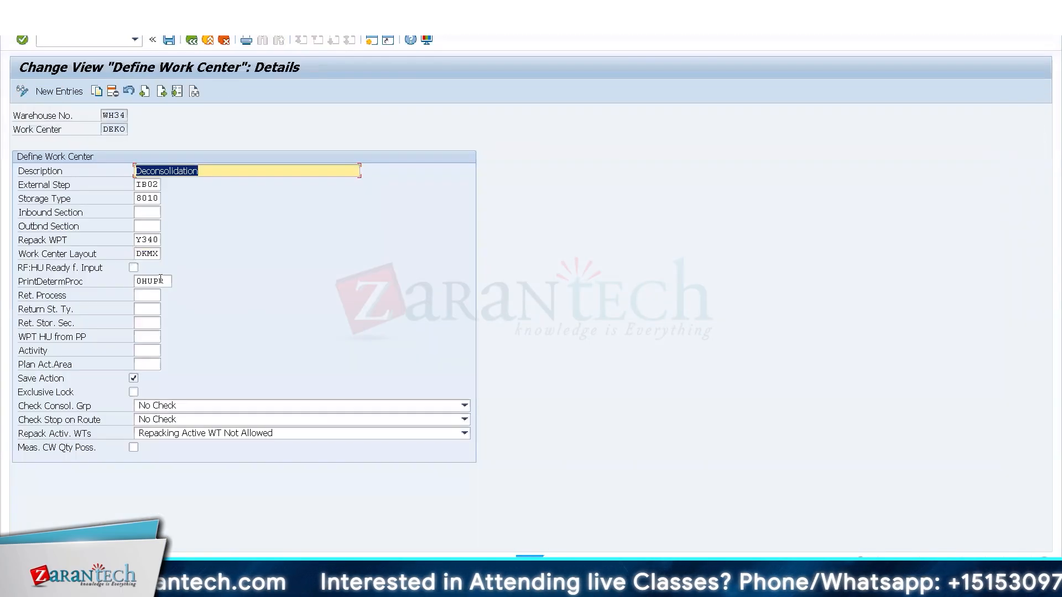
{"action": "left_click", "coordinate": [192, 41]}
{"action": "left_click", "coordinate": [192, 41]}
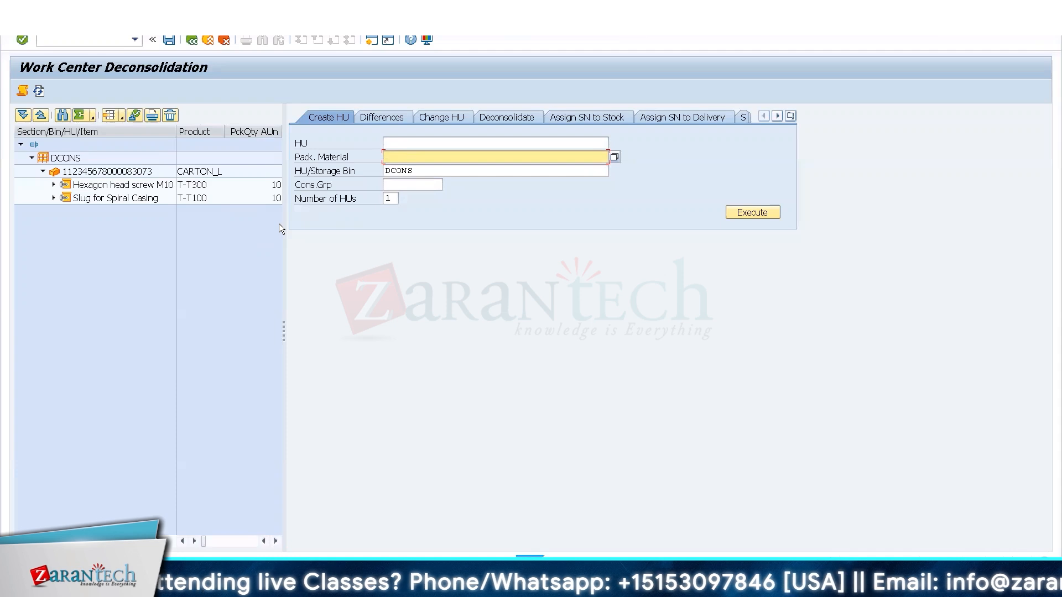
Expand the item tasks of the CARTON_L handling unit and create two EUROPALLET handling units in storage bin DCONS.
{"action": "left_click", "coordinate": [53, 198]}
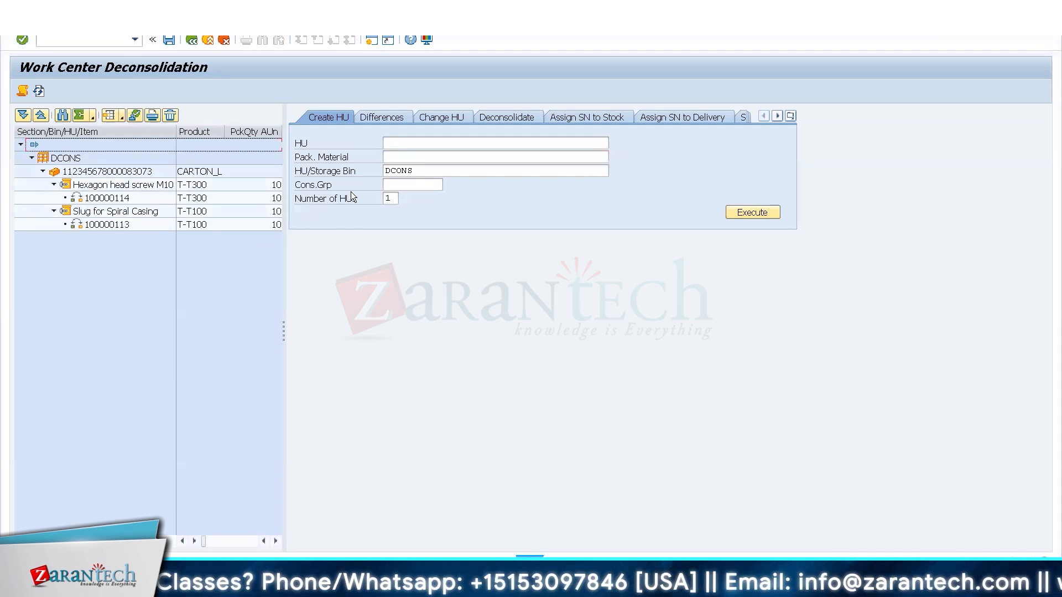
{"action": "left_click", "coordinate": [408, 156]}
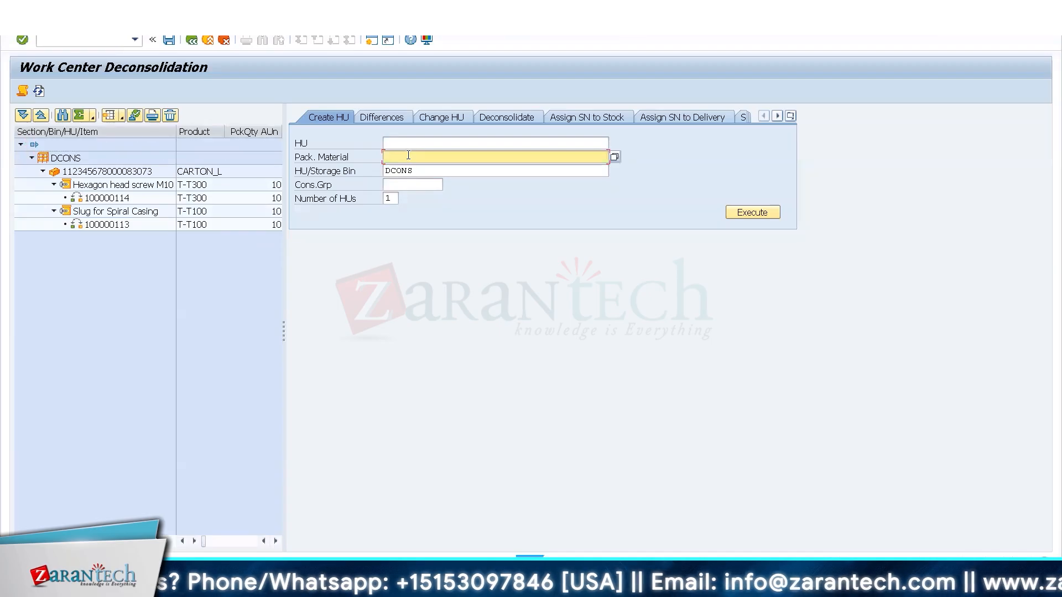
{"action": "left_click", "coordinate": [408, 155]}
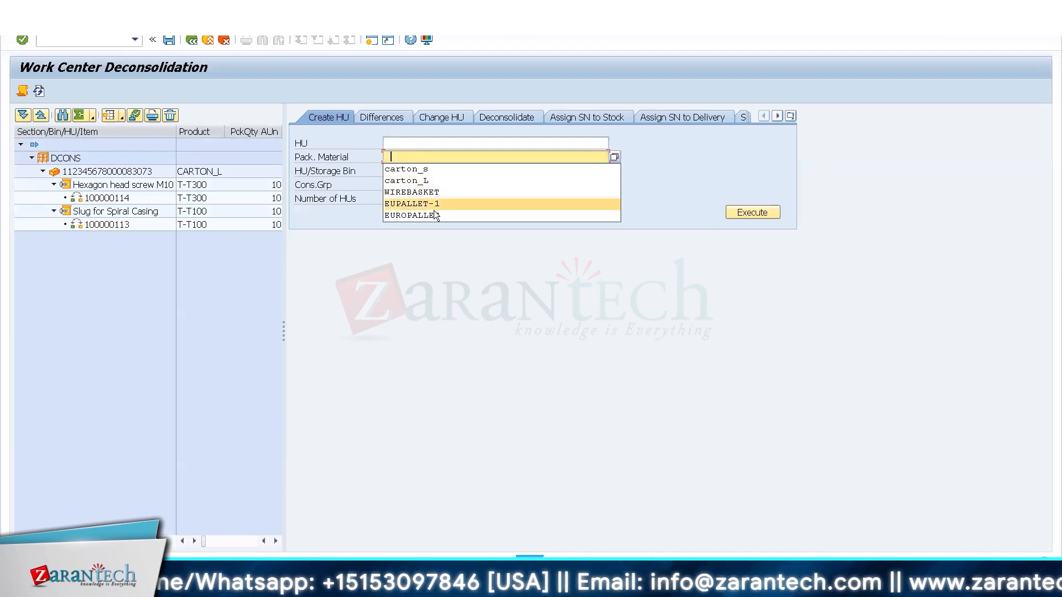
{"action": "left_click", "coordinate": [492, 218]}
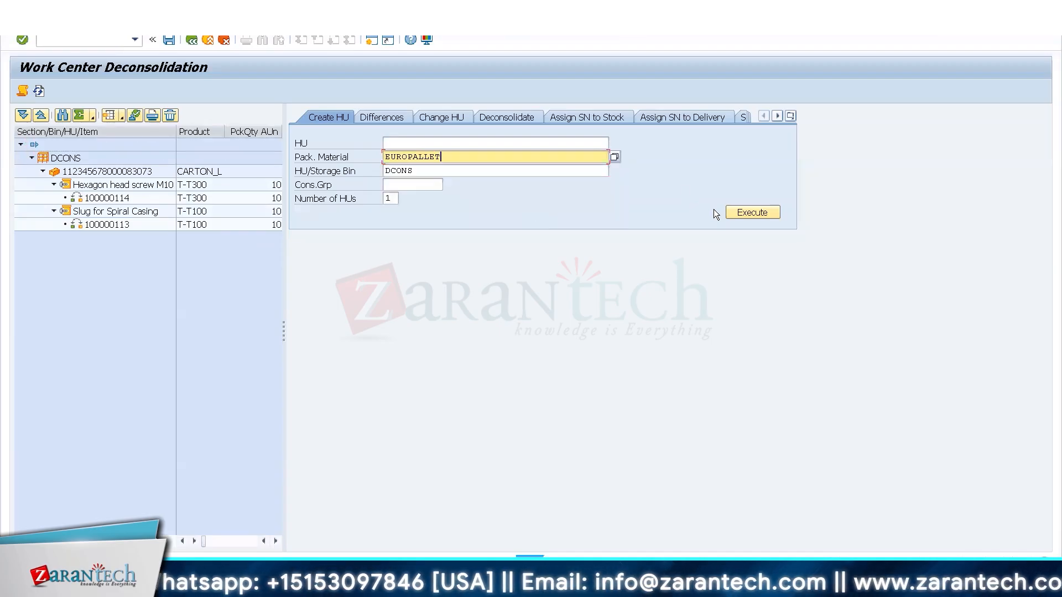
{"action": "left_click", "coordinate": [747, 214]}
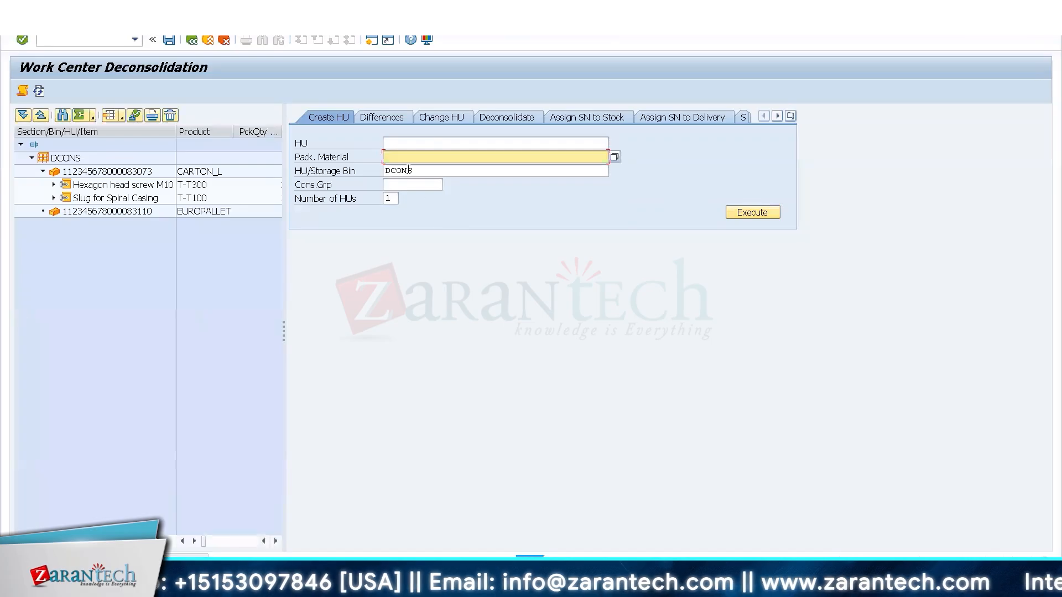
{"action": "left_click", "coordinate": [409, 171]}
{"action": "left_click", "coordinate": [751, 210]}
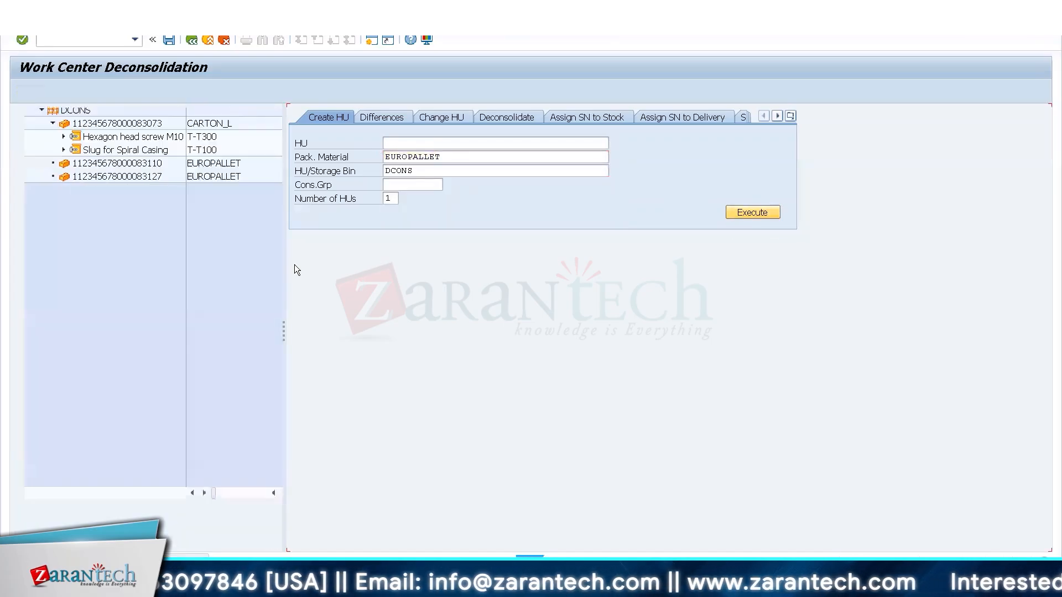
Repack Slug for Spiral Casing and Hexagon head screw M10 onto separate EUROPALLET handling units, complete both pallets' process step and save.
{"action": "left_click_drag", "start_coordinate": [50, 202], "coordinate": [73, 215]}
{"action": "left_click", "coordinate": [54, 184]}
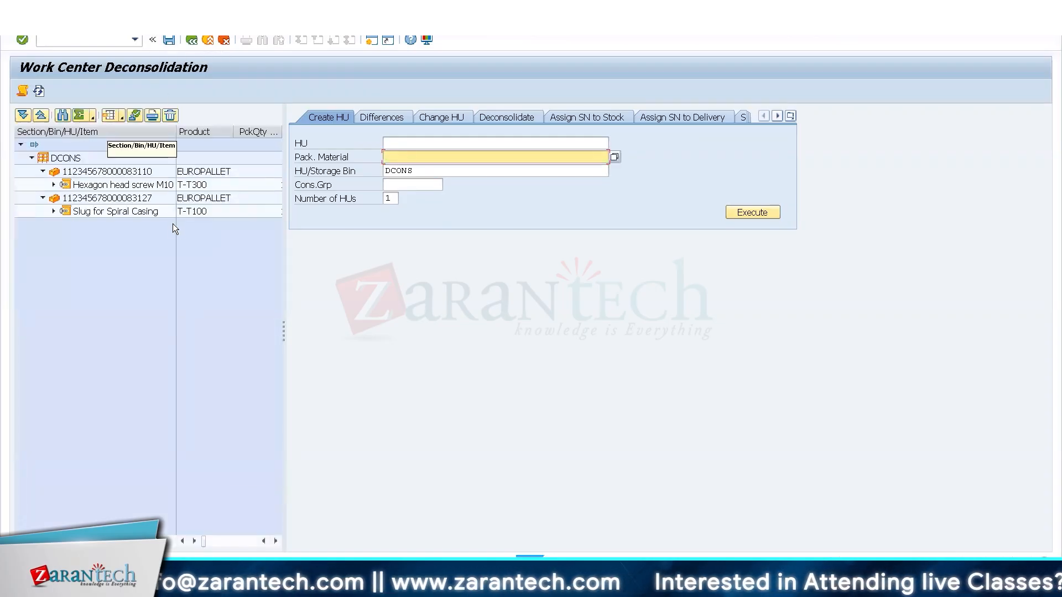
{"action": "left_click", "coordinate": [109, 175]}
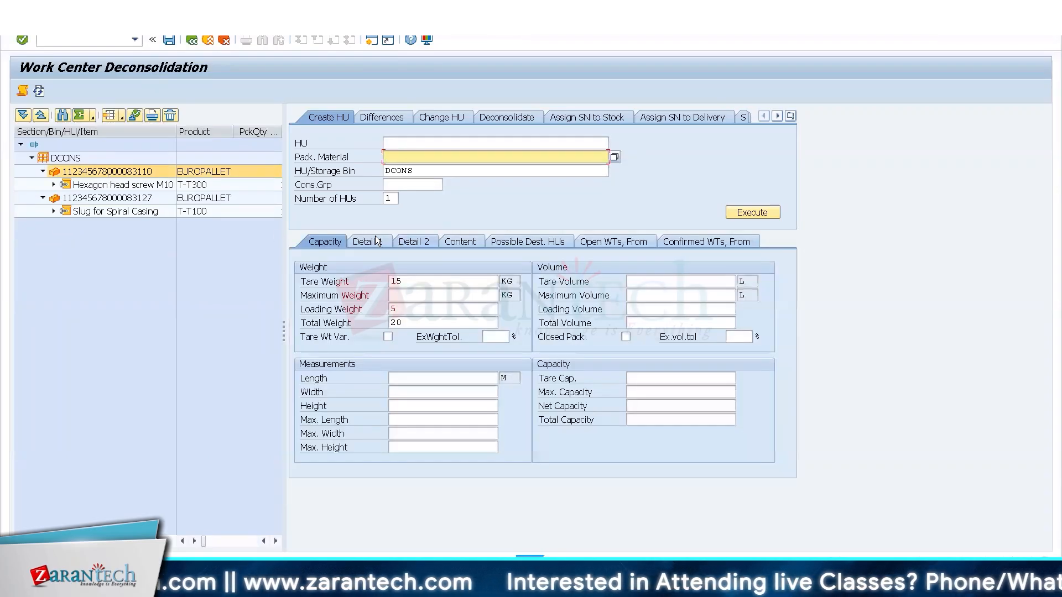
{"action": "left_click", "coordinate": [381, 242]}
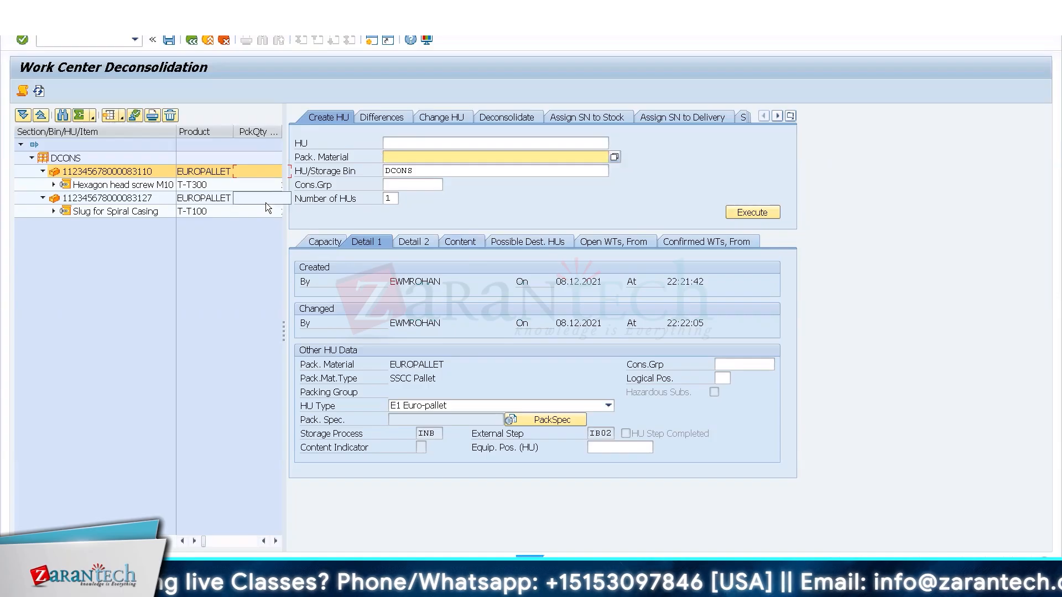
{"action": "left_click", "coordinate": [134, 115]}
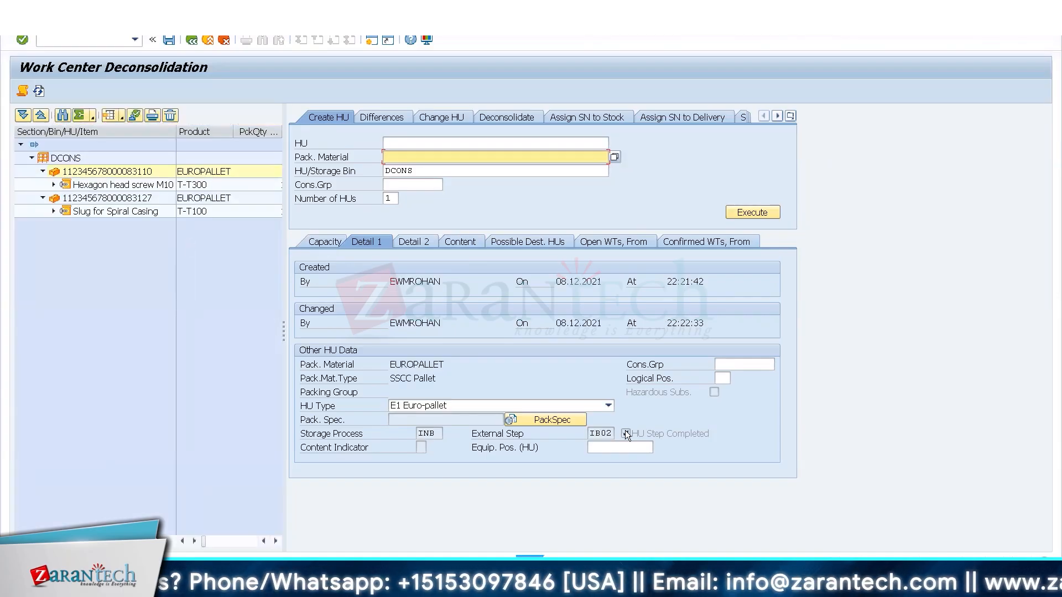
{"action": "left_click", "coordinate": [111, 205]}
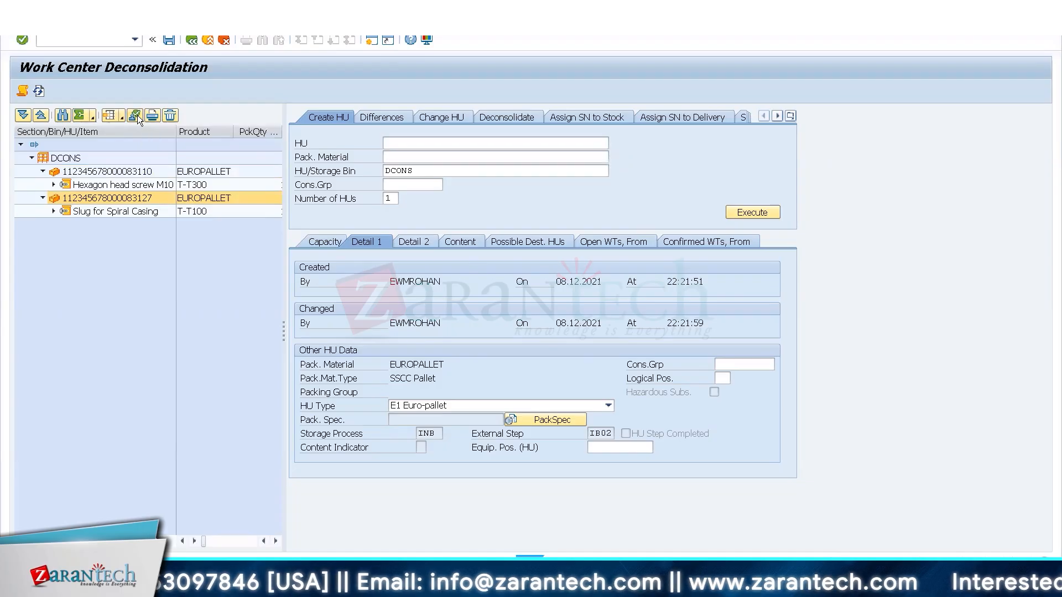
{"action": "left_click", "coordinate": [137, 116]}
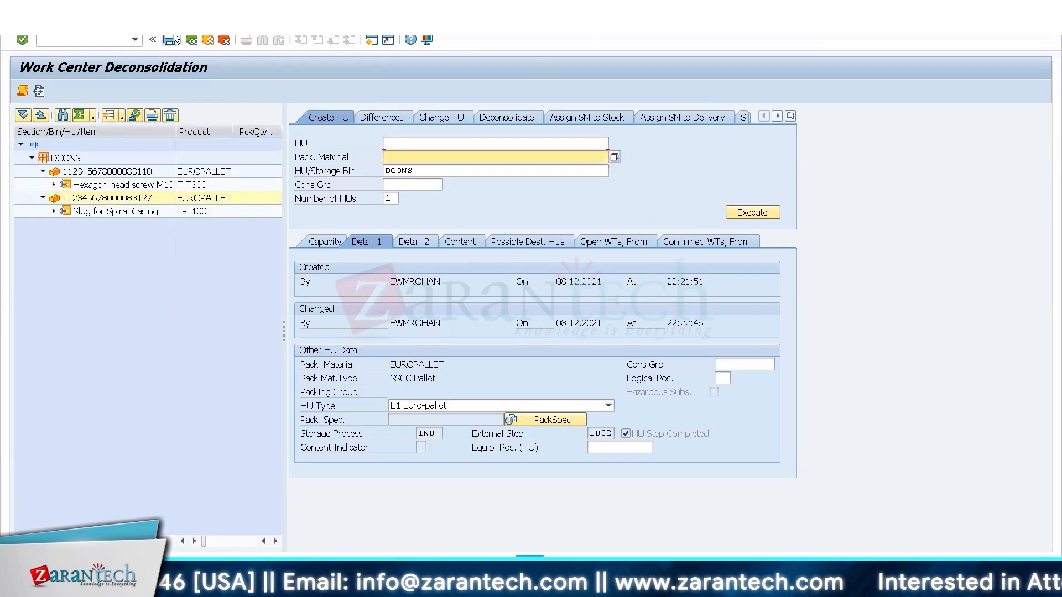
Switch to the Excel workbook and examine Deconsolidation DEKO, rack storage 8002 and point W0I1 on the Warehouse Layout sheet.
{"action": "left_click", "coordinate": [160, 577]}
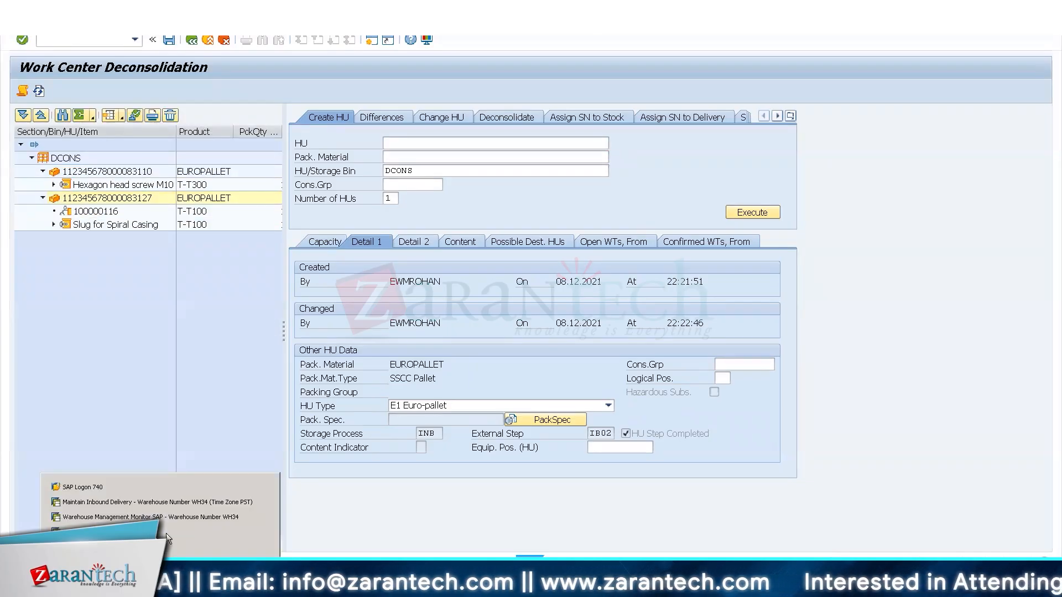
{"action": "left_click", "coordinate": [150, 516]}
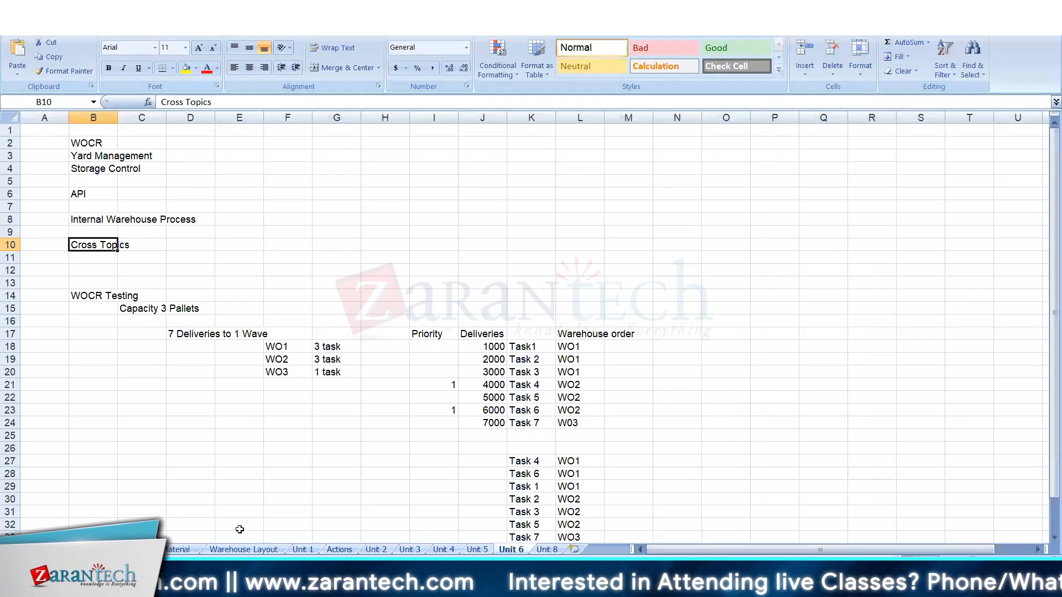
{"action": "left_click", "coordinate": [246, 548]}
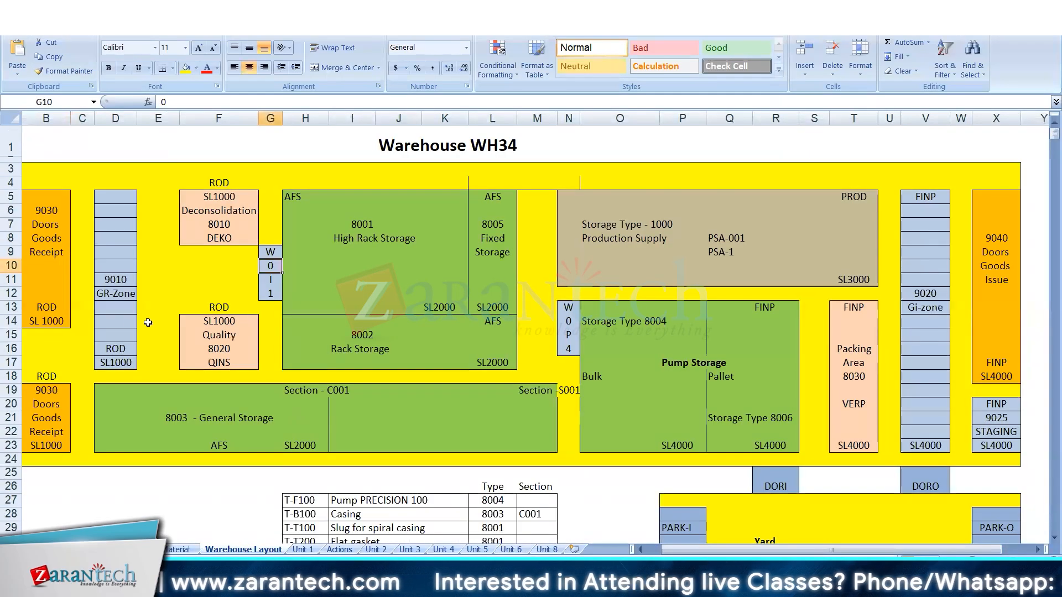
{"action": "left_click", "coordinate": [200, 232]}
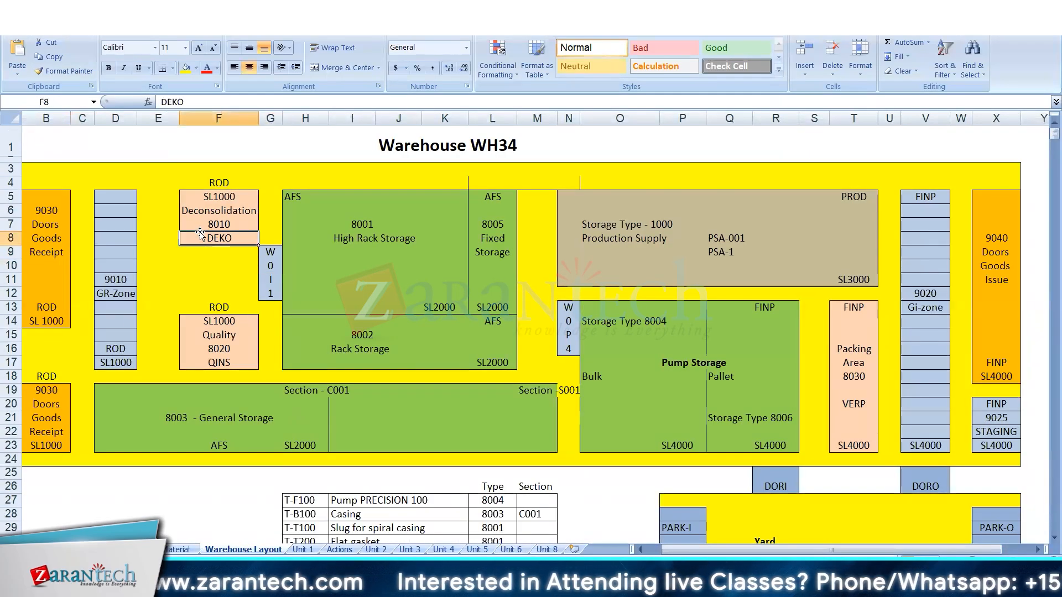
{"action": "left_click", "coordinate": [340, 341]}
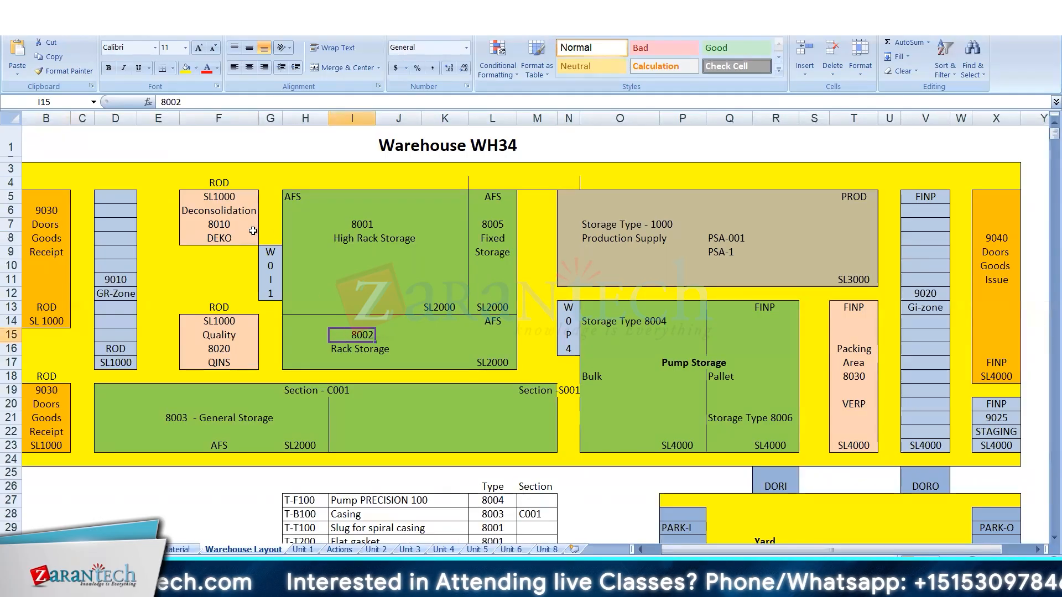
{"action": "left_click", "coordinate": [231, 211]}
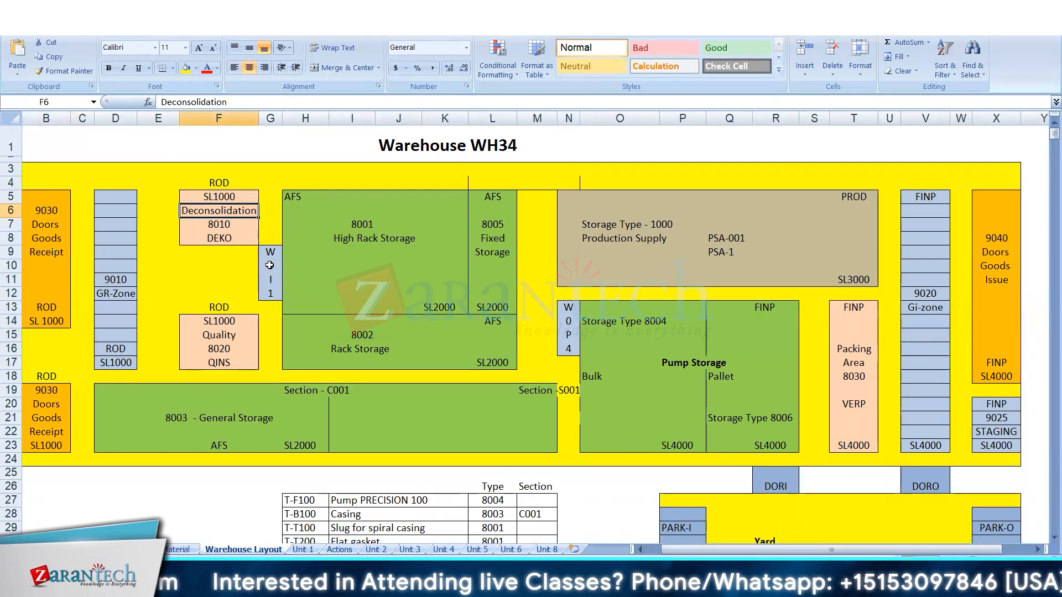
{"action": "left_click", "coordinate": [273, 268]}
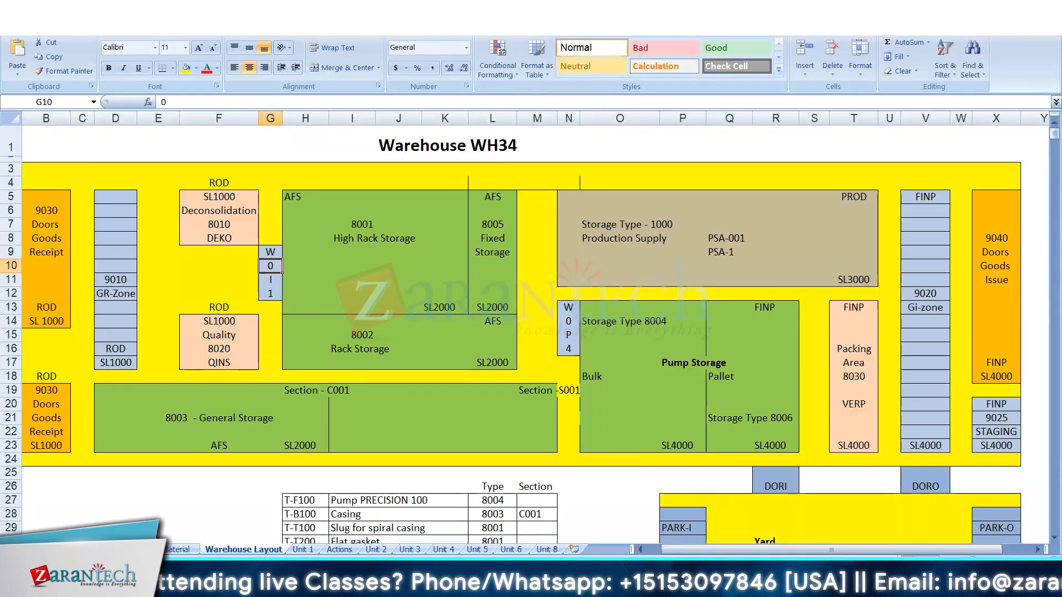
Switch back to the Warehouse Management Monitor for WH34 and refresh the inbound delivery's warehouse task list.
{"action": "key", "text": "alt+Tab"}
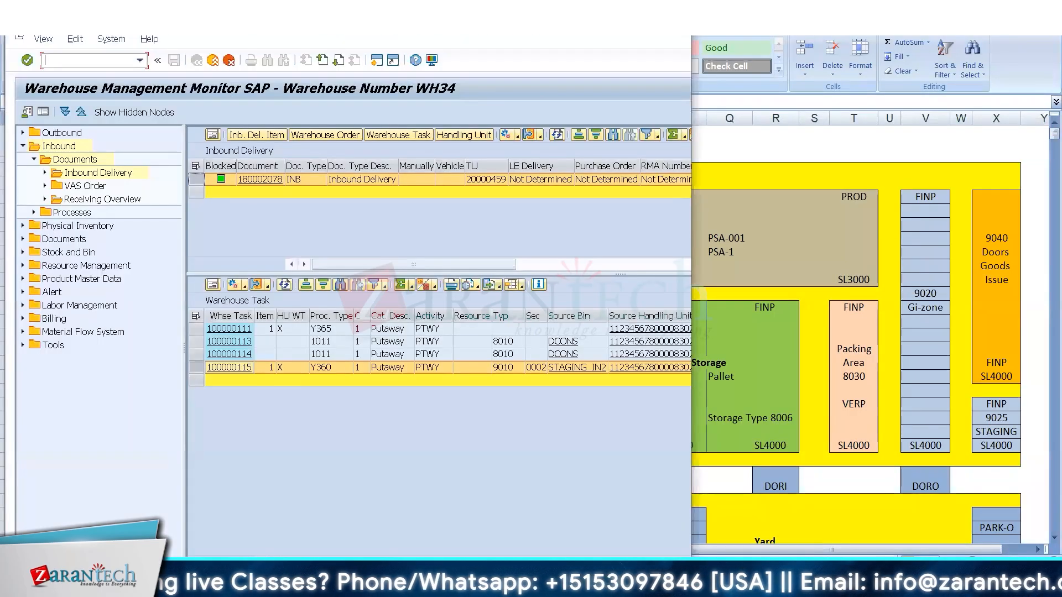
{"action": "double_click", "coordinate": [299, 23]}
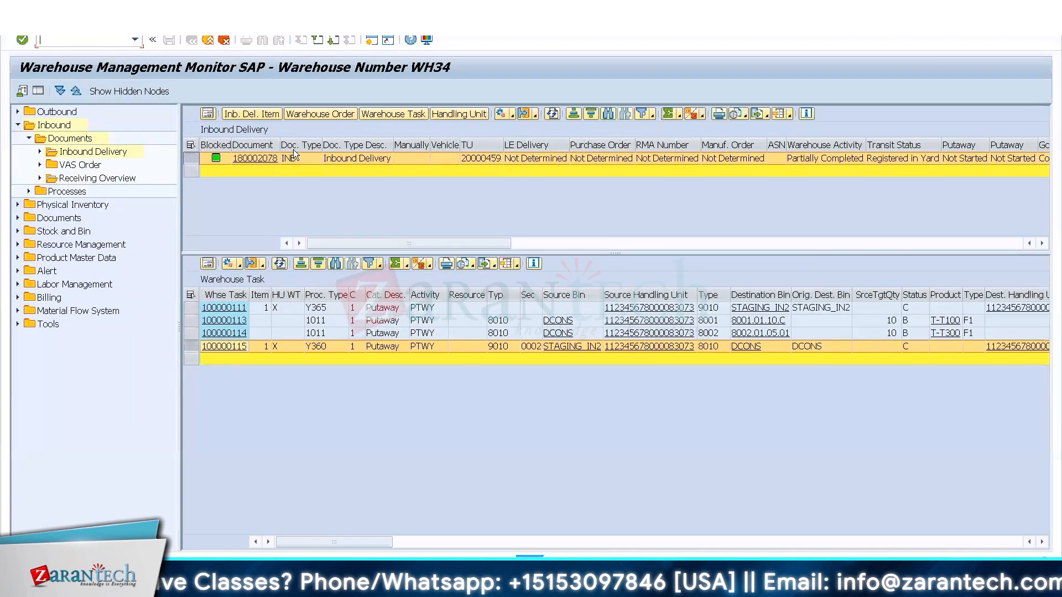
{"action": "left_click", "coordinate": [280, 264]}
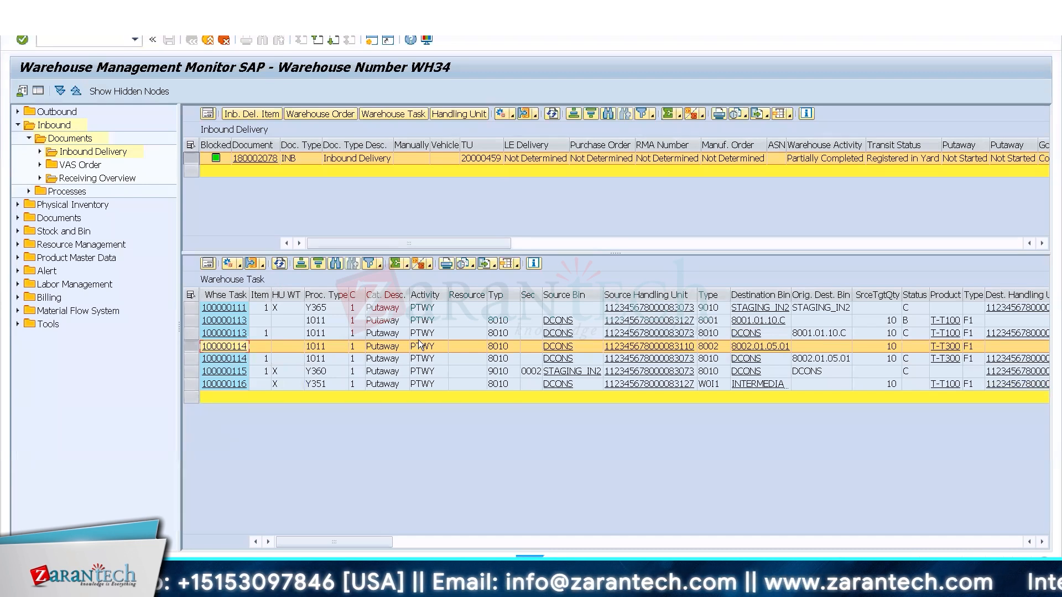
Examine the status of the putaway tasks line by line, ending on the Y351 handling unit task.
{"action": "left_click", "coordinate": [913, 293]}
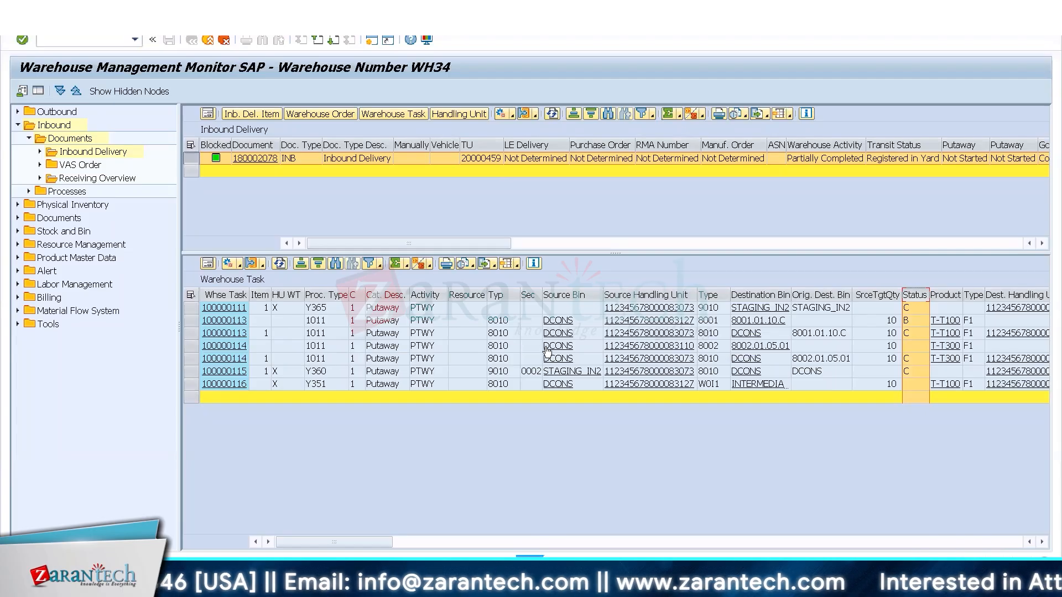
{"action": "left_click", "coordinate": [192, 334]}
{"action": "left_click", "coordinate": [192, 344]}
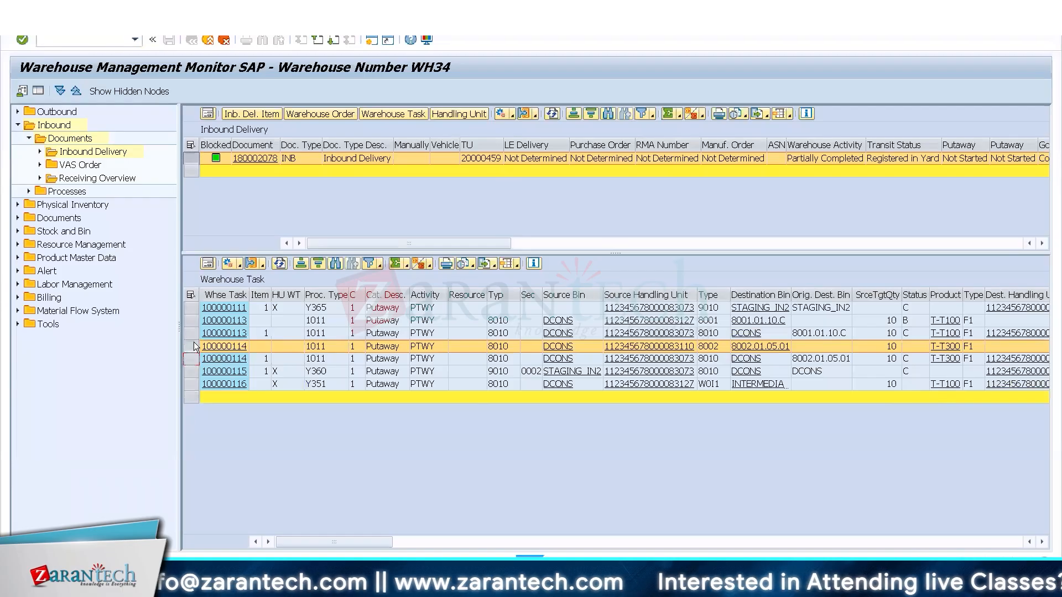
{"action": "left_click", "coordinate": [194, 356]}
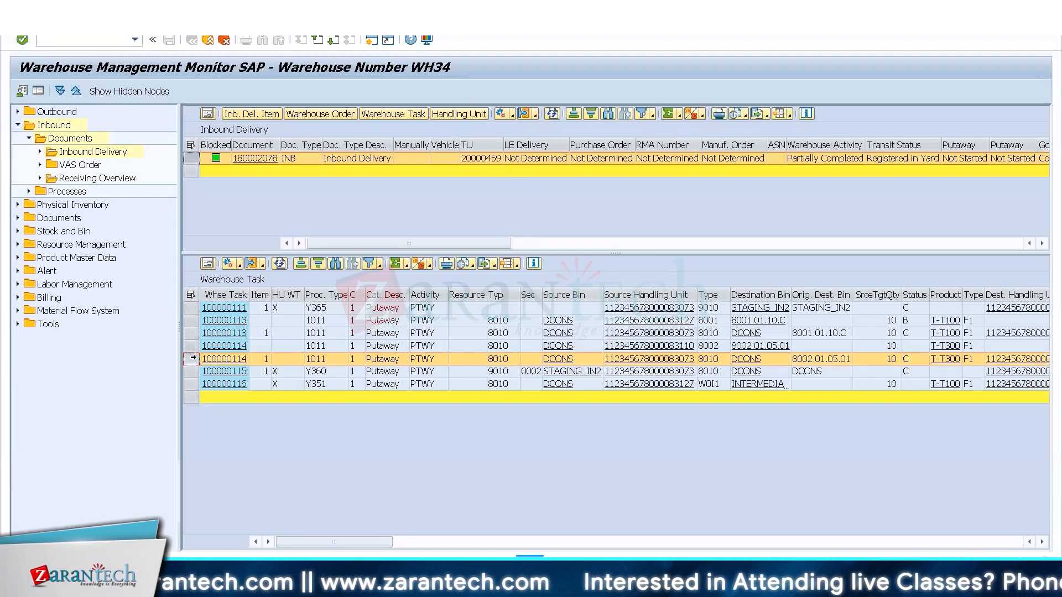
{"action": "left_click", "coordinate": [192, 370], "text": "ctrl"}
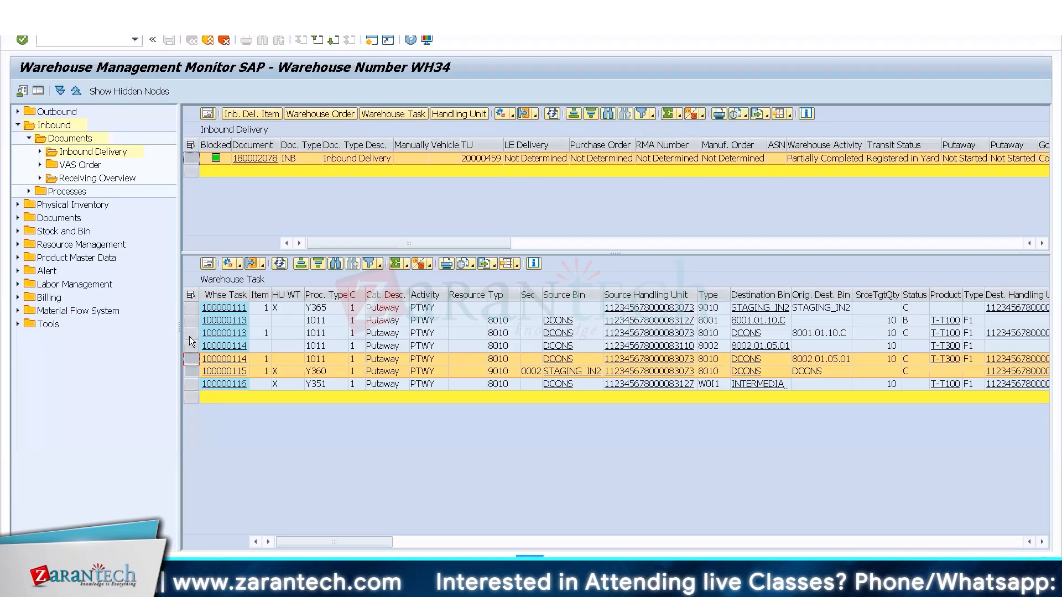
{"action": "left_click", "coordinate": [192, 384]}
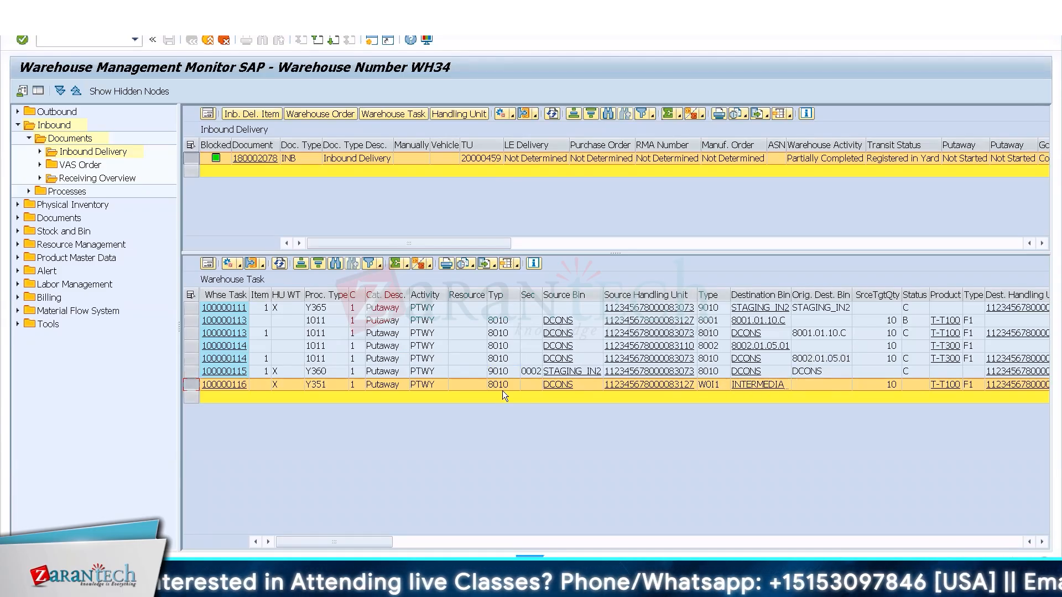
Examine the remaining warehouse task columns, from destination handling unit to creation and confirmation data.
{"action": "left_click", "coordinate": [1042, 542]}
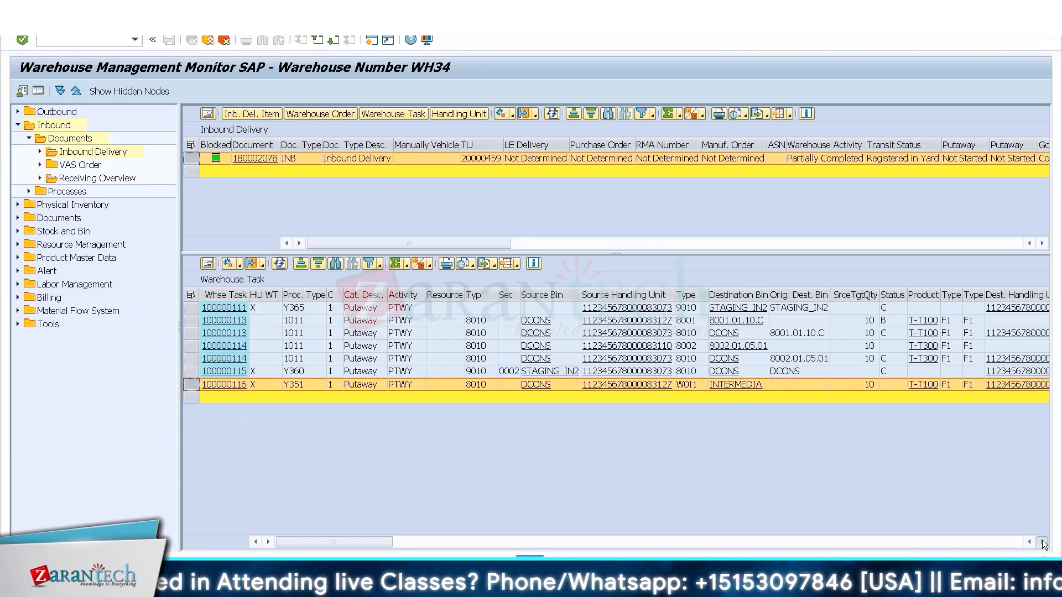
{"action": "left_click", "coordinate": [1042, 542]}
{"action": "left_click", "coordinate": [1042, 542]}
{"action": "left_click", "coordinate": [1042, 542]}
{"action": "left_click", "coordinate": [1042, 542]}
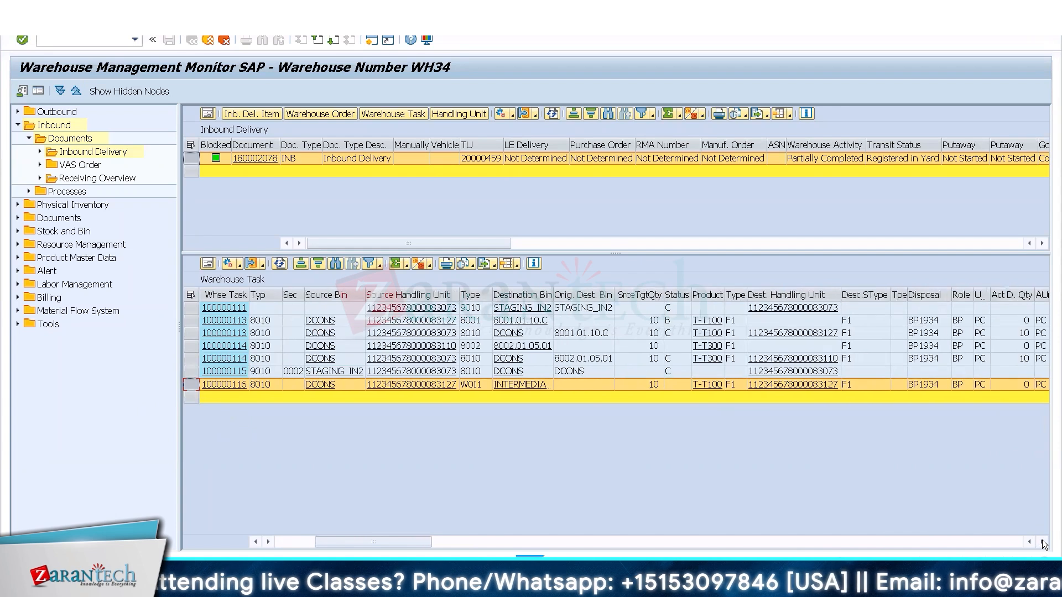
{"action": "left_click", "coordinate": [1042, 542]}
{"action": "left_click", "coordinate": [1042, 542]}
{"action": "left_click", "coordinate": [1042, 543]}
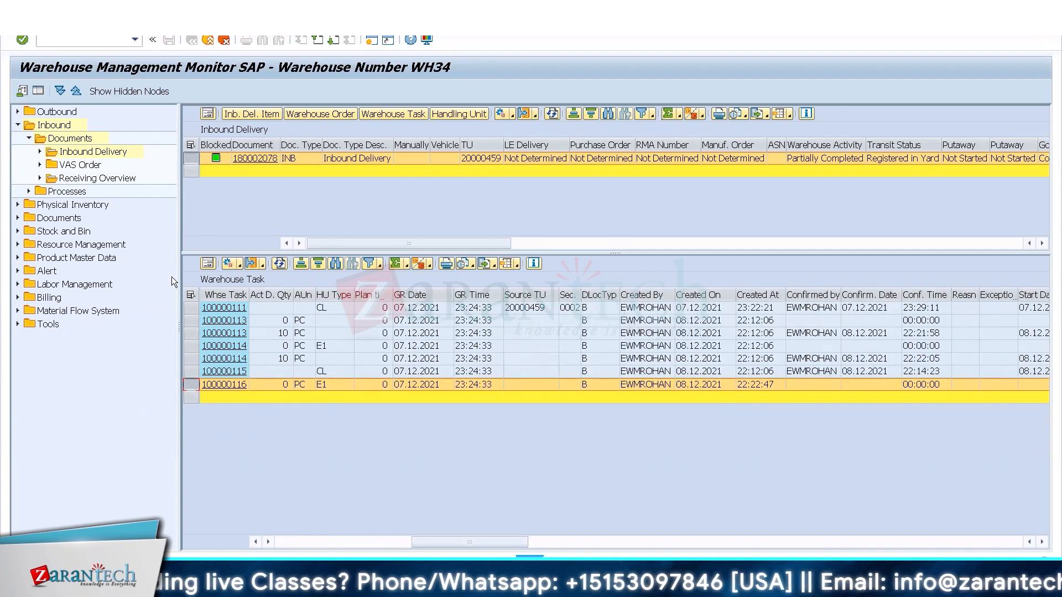
Review the detail forms of the Y351 task and the T-T300 task for bin 8002.01.05.01, returning to the task list.
{"action": "left_click", "coordinate": [208, 264]}
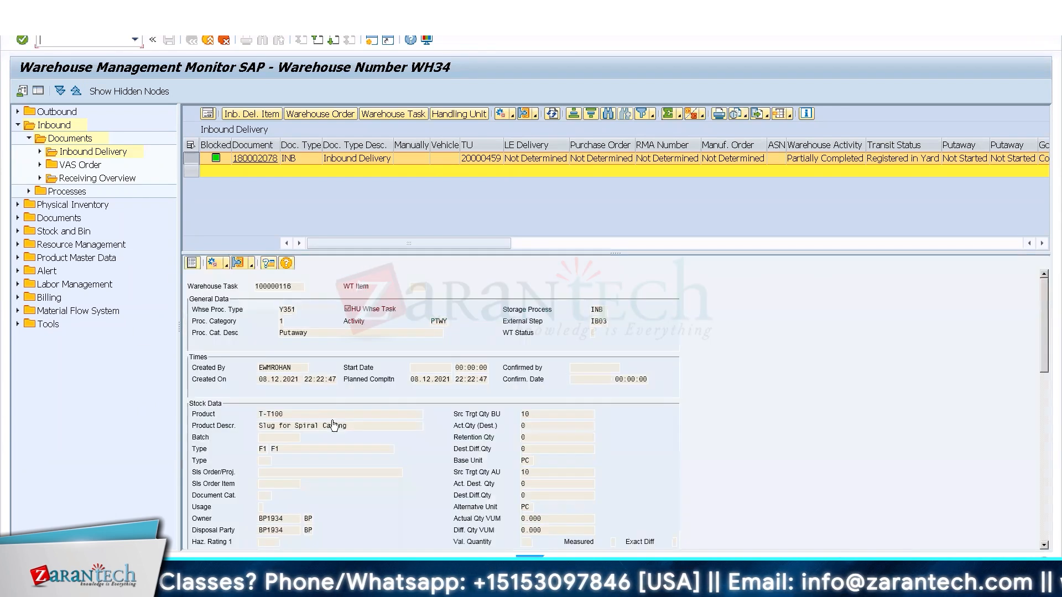
{"action": "scroll", "coordinate": [344, 415], "scroll_direction": "down", "scroll_amount": 10}
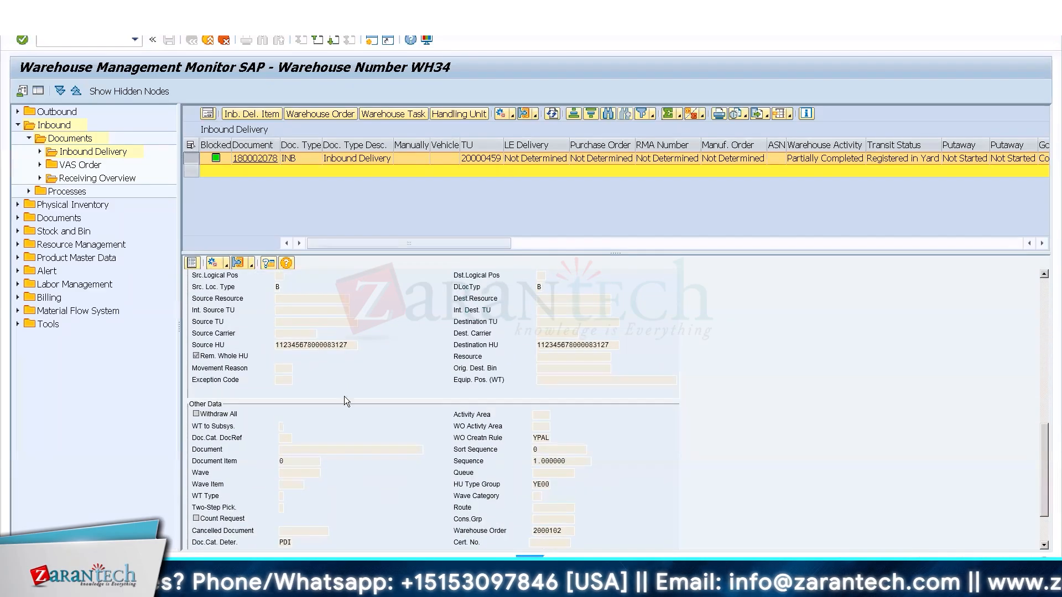
{"action": "left_click", "coordinate": [195, 263]}
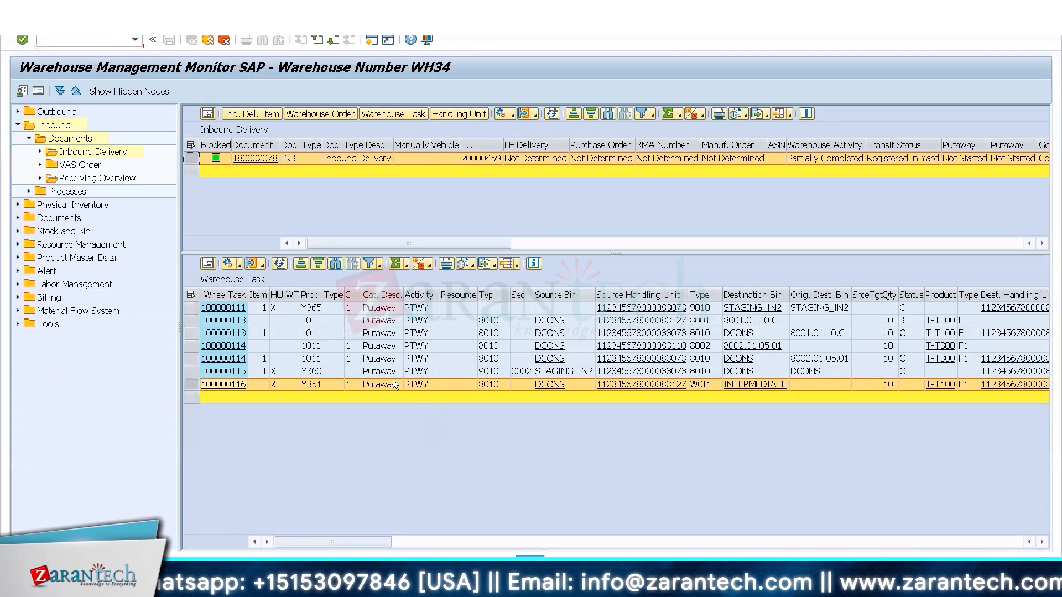
{"action": "left_click_drag", "start_coordinate": [1048, 437], "coordinate": [1037, 416]}
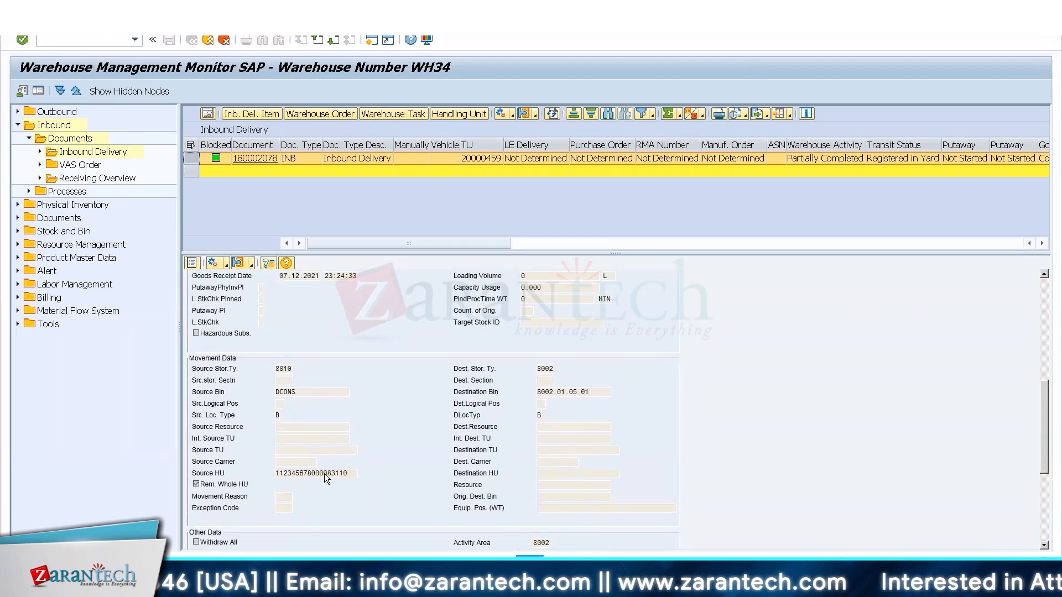
{"action": "left_click", "coordinate": [191, 264]}
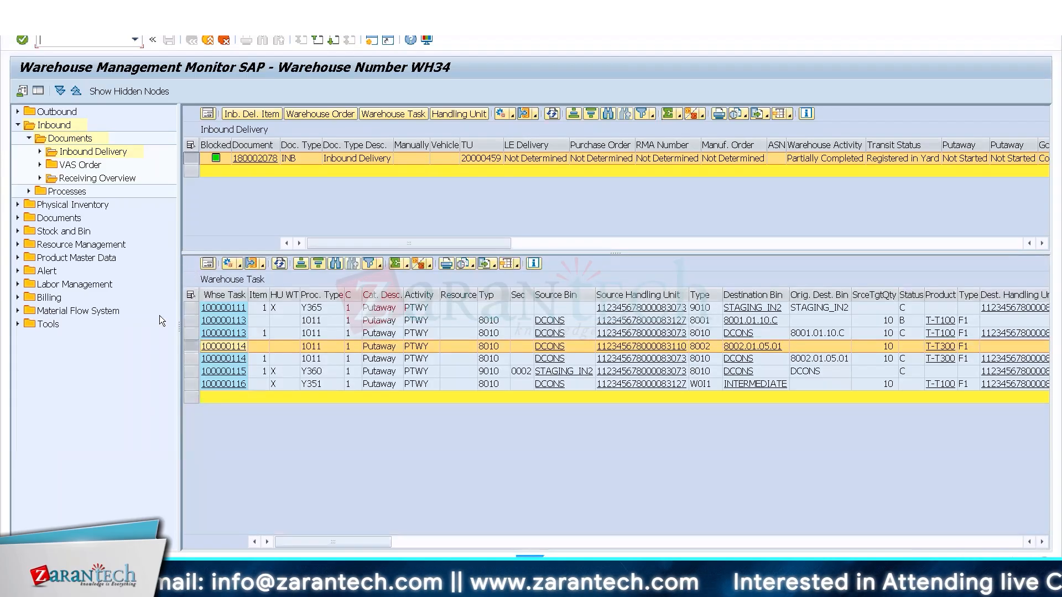
Try to confirm the T-T300 putaway task for bin 8002.01.05.01 in the foreground.
{"action": "left_click", "coordinate": [190, 324]}
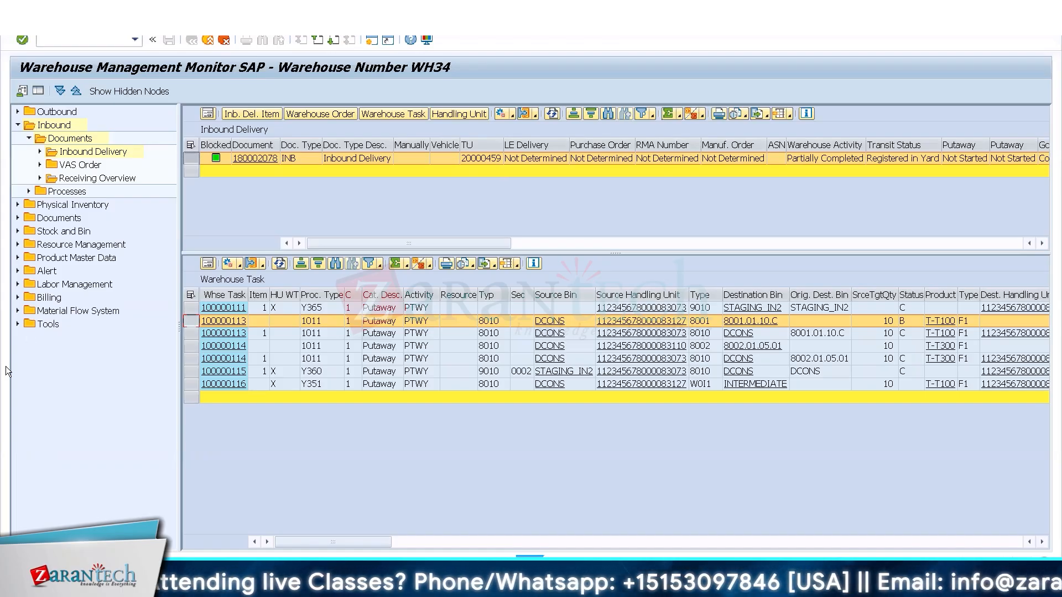
{"action": "left_click", "coordinate": [191, 384]}
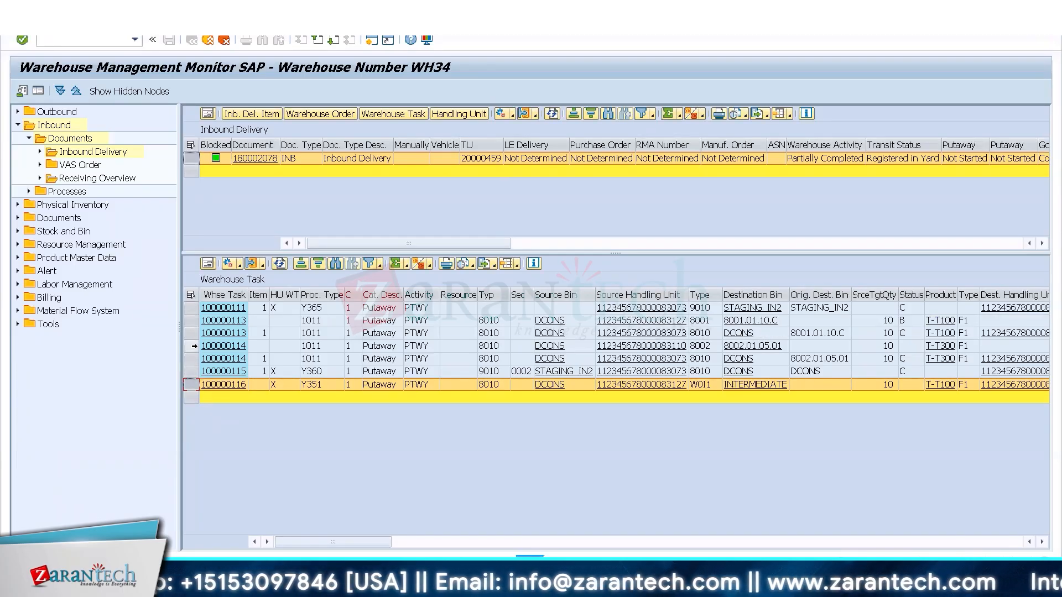
{"action": "left_click", "coordinate": [192, 346]}
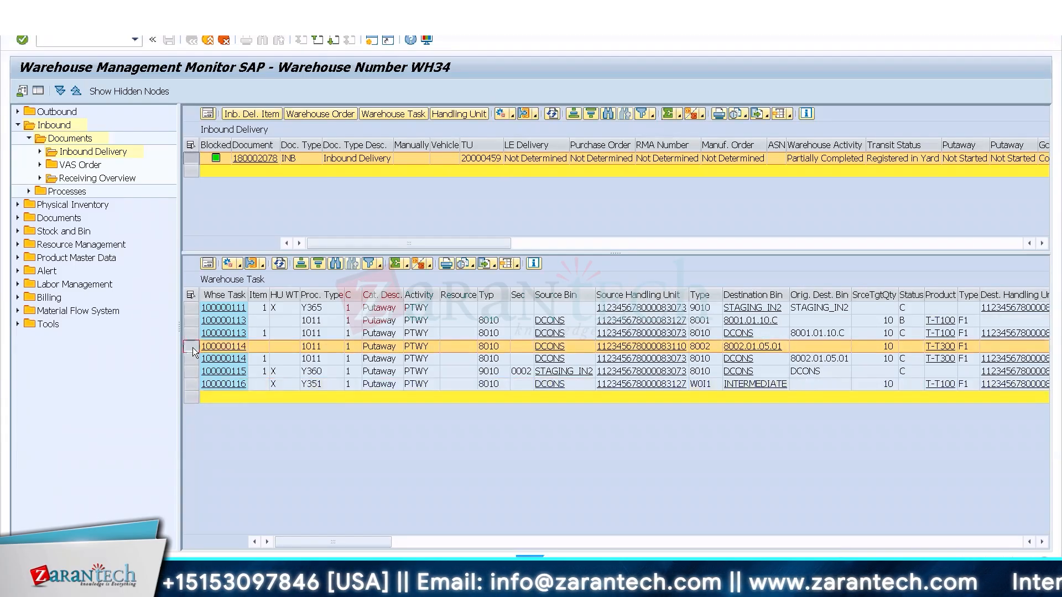
{"action": "left_click", "coordinate": [250, 264]}
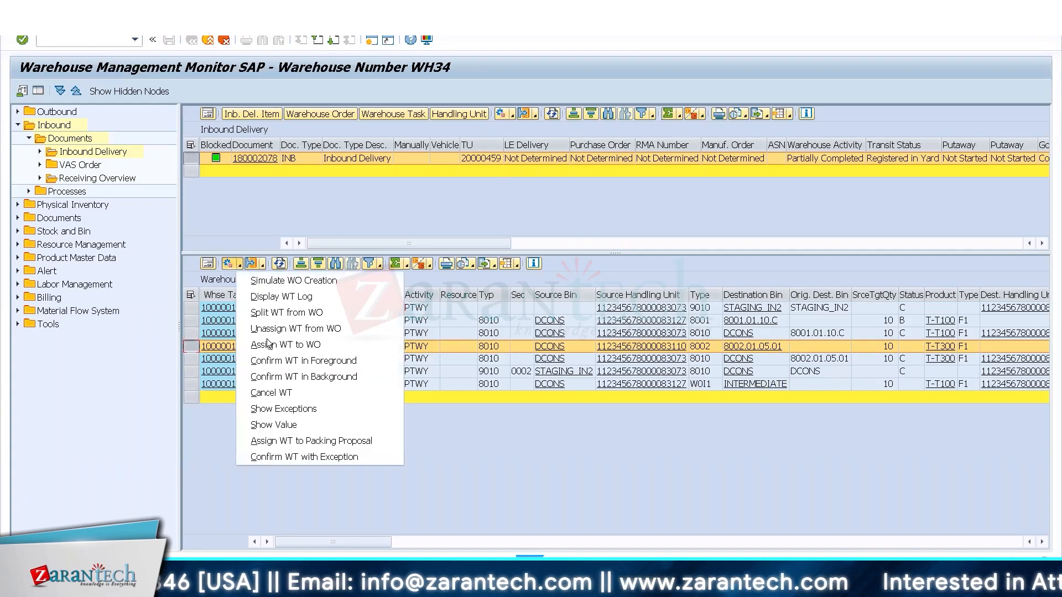
{"action": "left_click", "coordinate": [303, 360]}
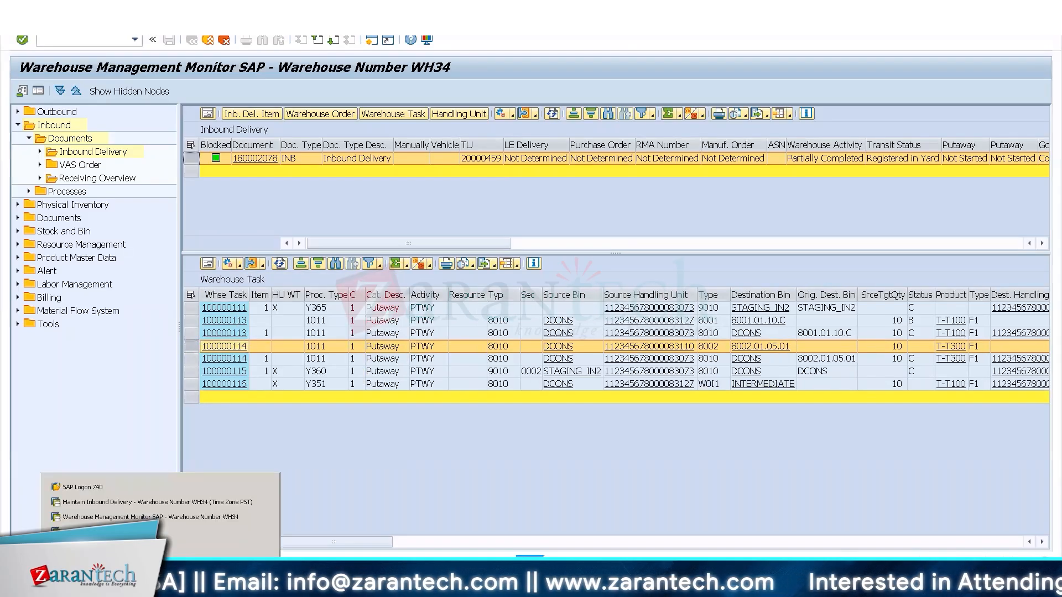
Switch to the Display IMG session, collapse Master Data and Goods Receipt Process, and look into Labor Management.
{"action": "left_click", "coordinate": [81, 532]}
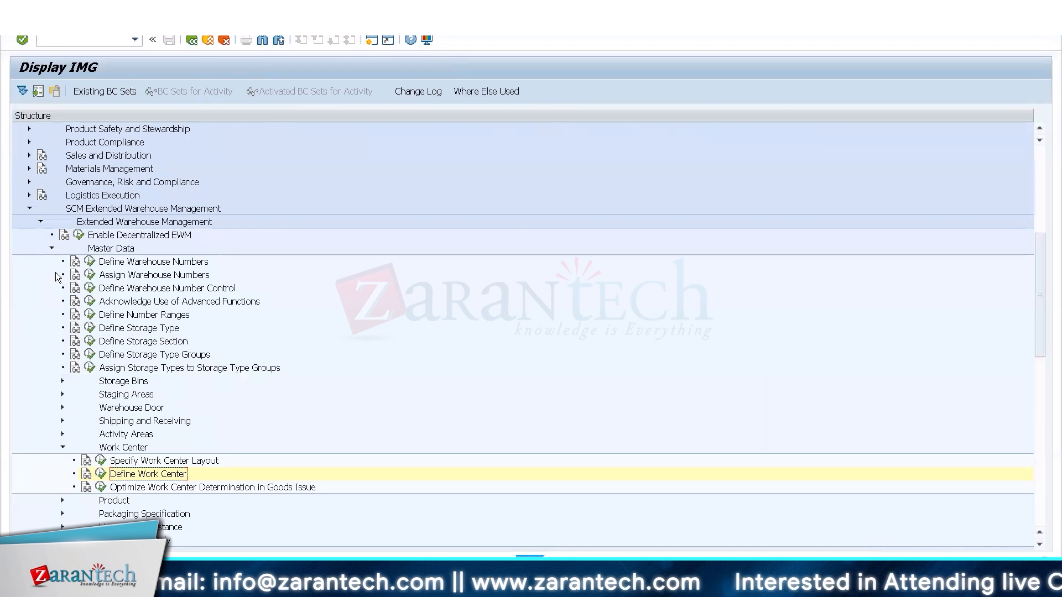
{"action": "left_click", "coordinate": [52, 247]}
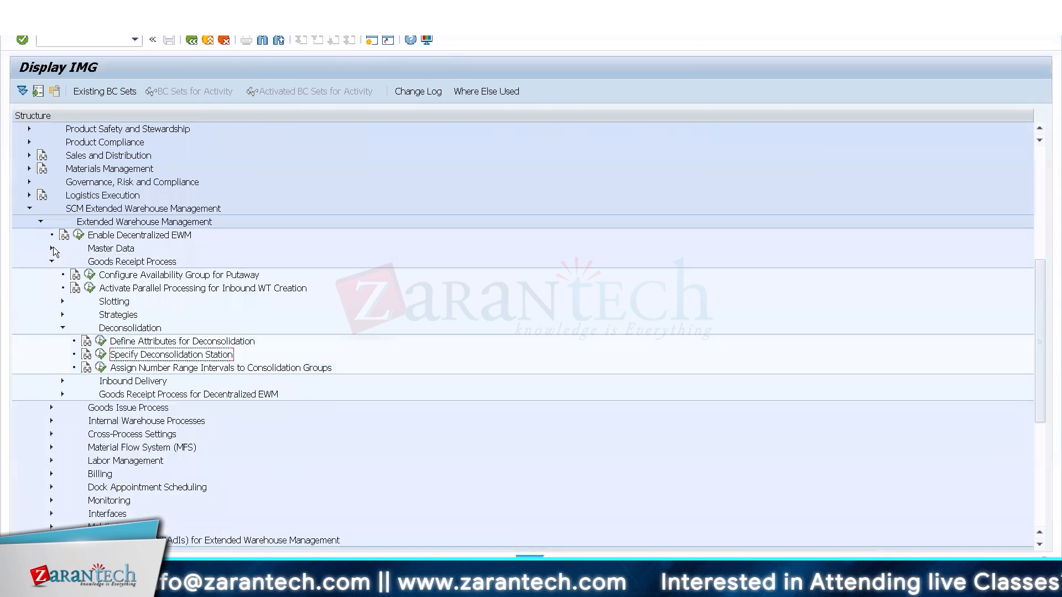
{"action": "left_click", "coordinate": [51, 261]}
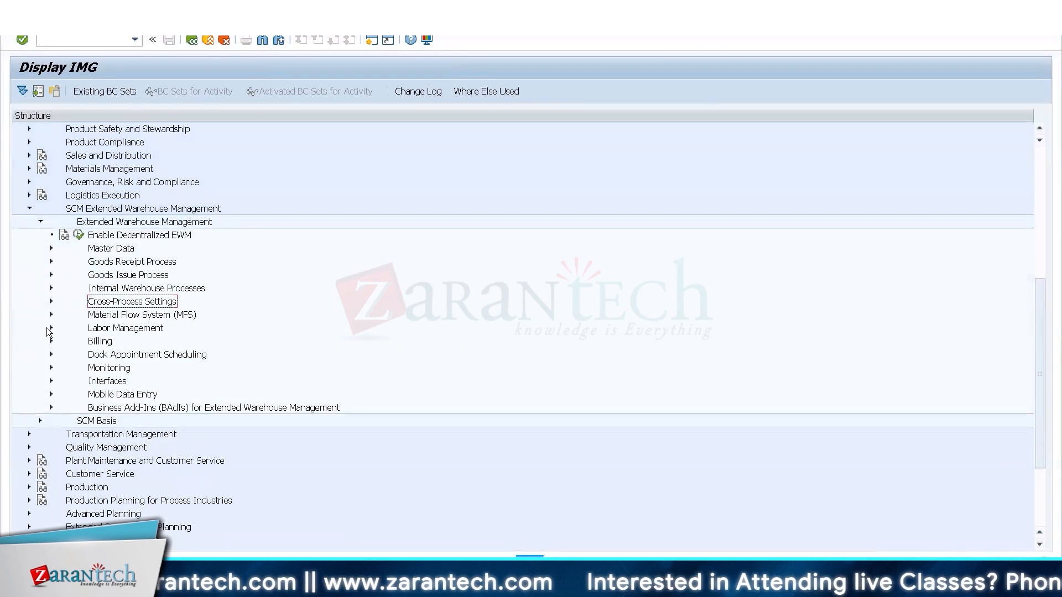
{"action": "left_click", "coordinate": [50, 328]}
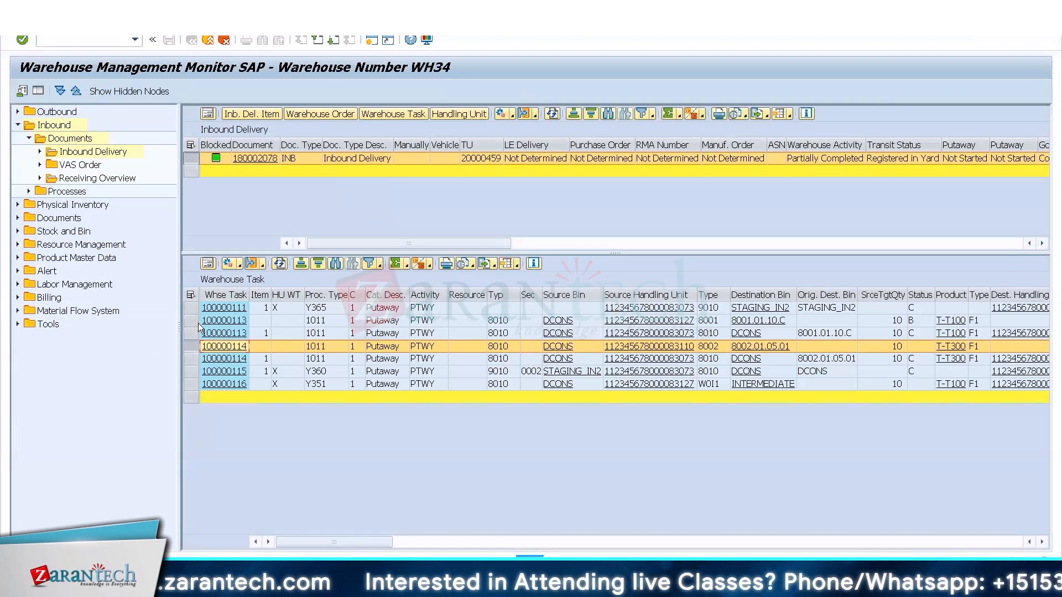
Try to confirm the T-T300 task in the background from the warehouse monitor, and dismiss the log.
{"action": "left_click", "coordinate": [238, 264]}
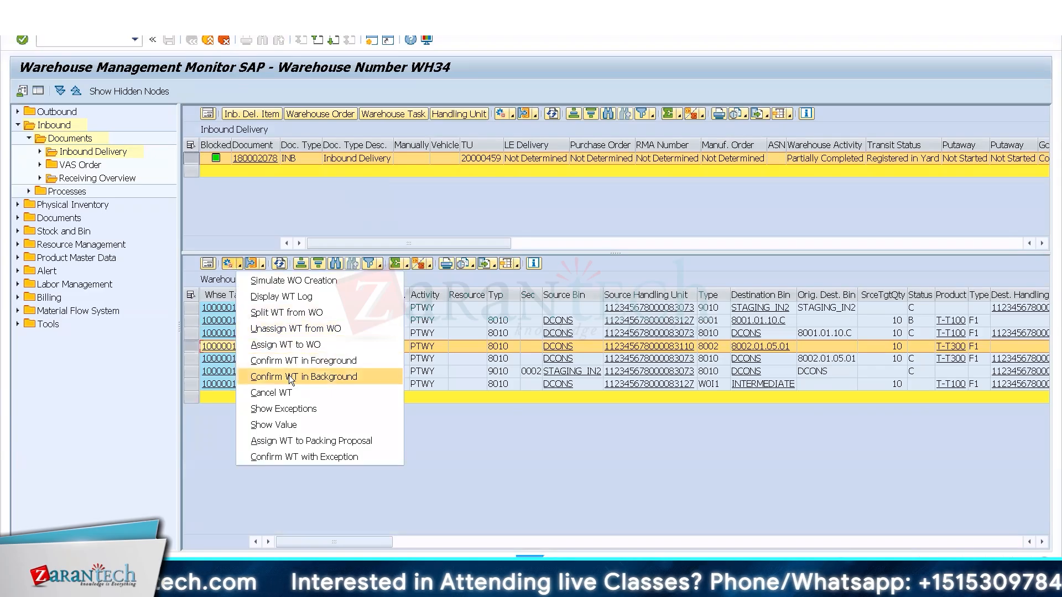
{"action": "left_click", "coordinate": [288, 376]}
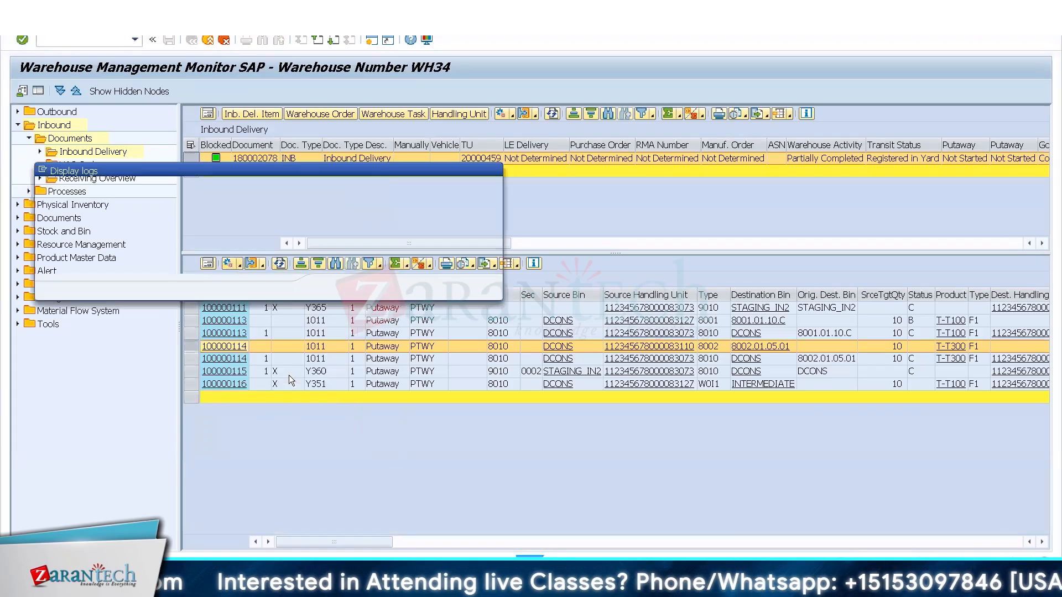
{"action": "left_click", "coordinate": [495, 169]}
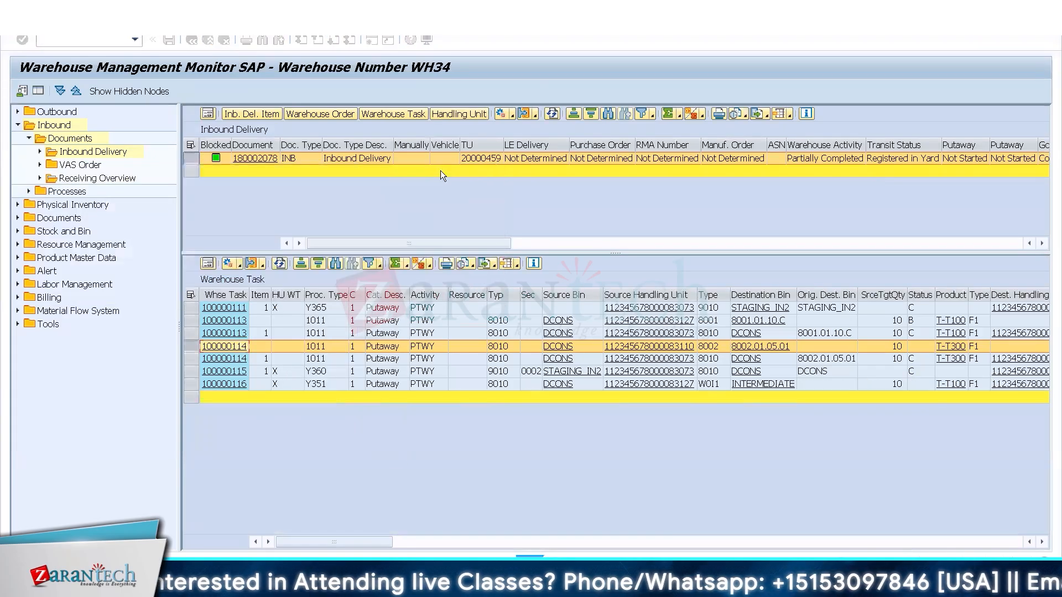
Confirm and save the T-T300 task in the foreground, entering the processor number and 08.12.2021 22:22:35 as start and confirmation time.
{"action": "left_click", "coordinate": [238, 265]}
{"action": "left_click", "coordinate": [303, 361]}
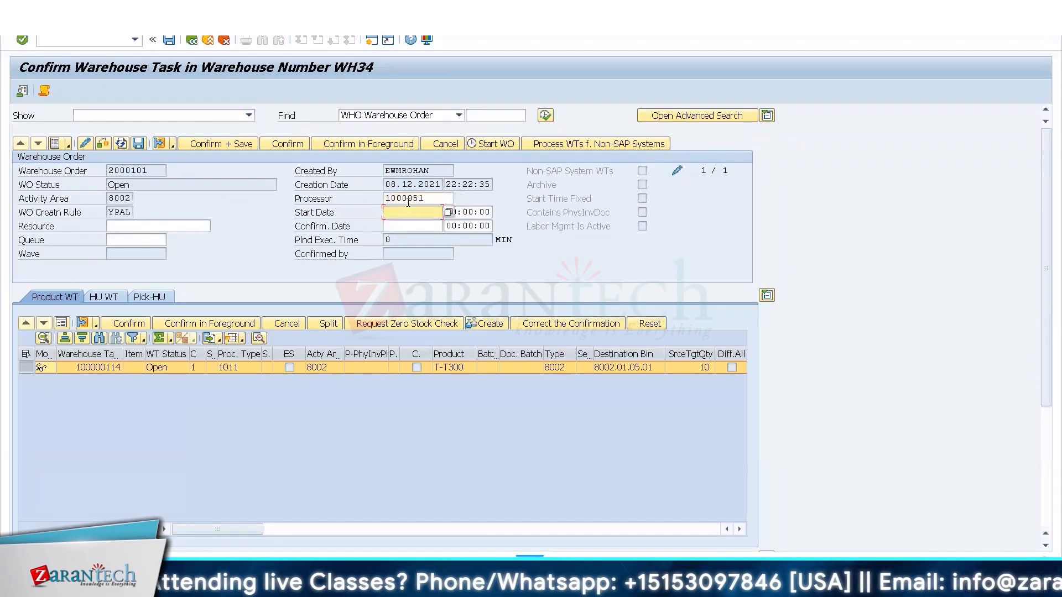
{"action": "right_click", "coordinate": [459, 185]}
{"action": "left_click", "coordinate": [448, 184]}
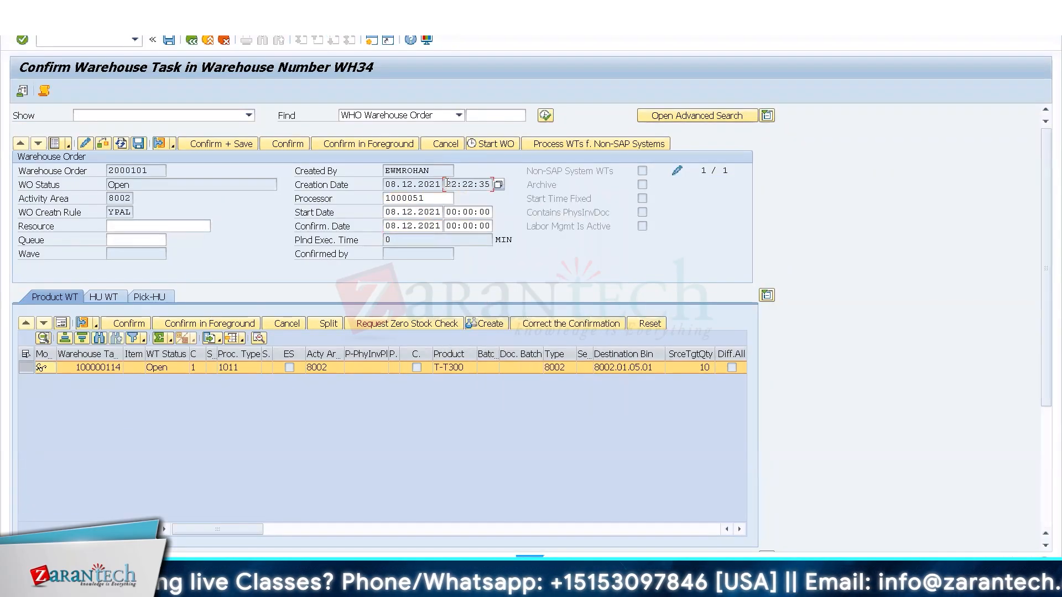
{"action": "left_click_drag", "start_coordinate": [484, 178], "coordinate": [492, 179]}
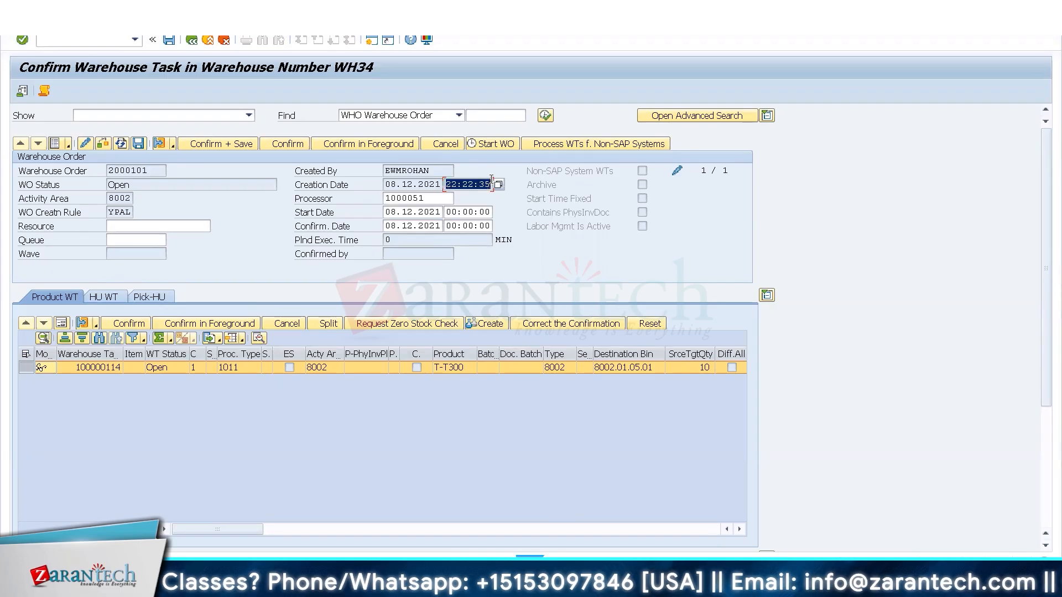
{"action": "key", "text": "ctrl+c"}
{"action": "key", "text": "Down"}
{"action": "key", "text": "ctrl+v"}
{"action": "key", "text": "Down"}
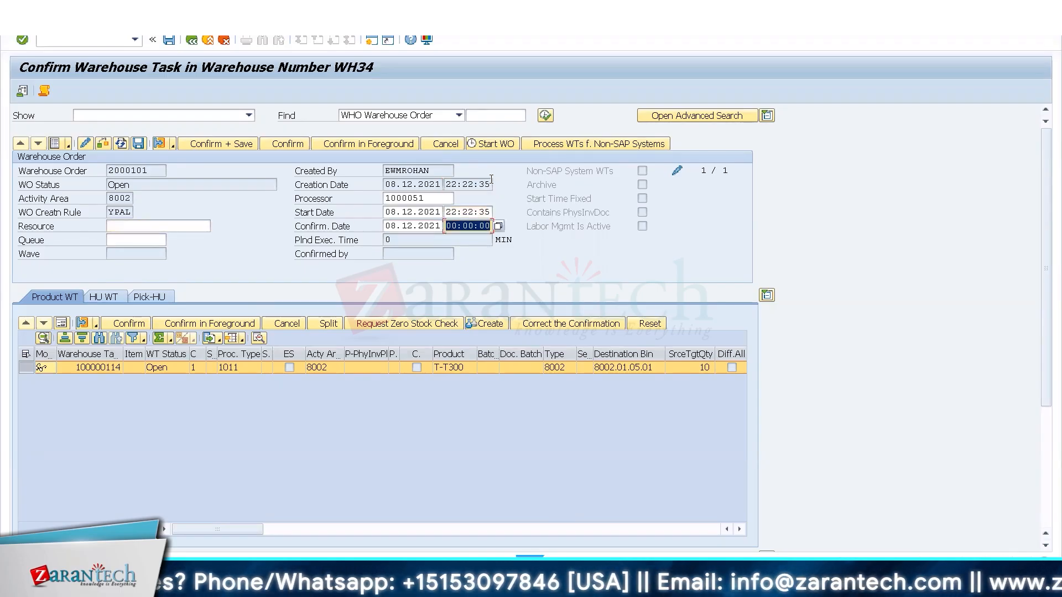
{"action": "key", "text": "ctrl+v"}
{"action": "key", "text": "Return"}
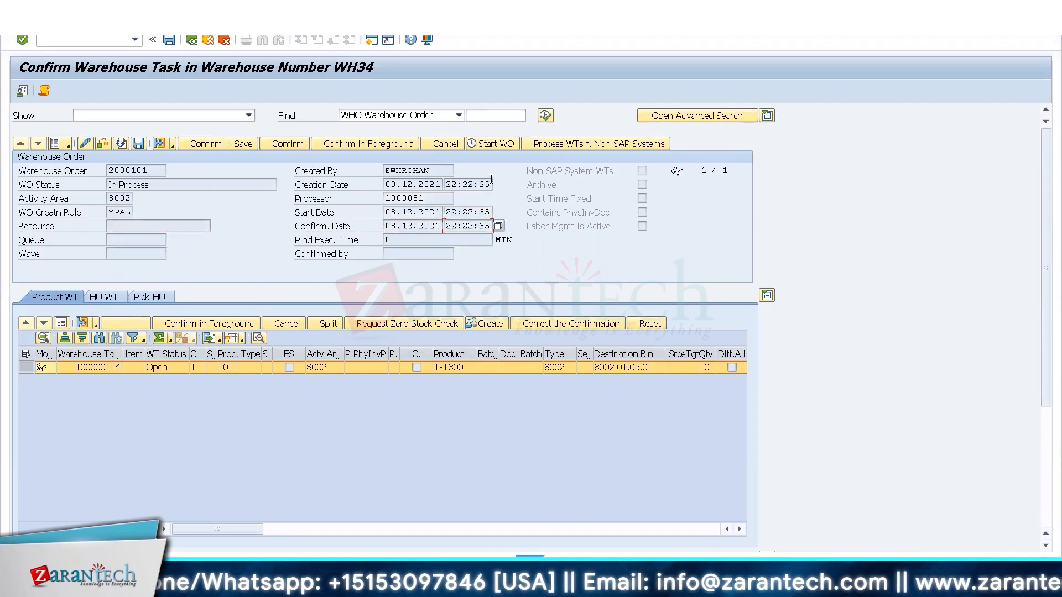
{"action": "left_click", "coordinate": [235, 144]}
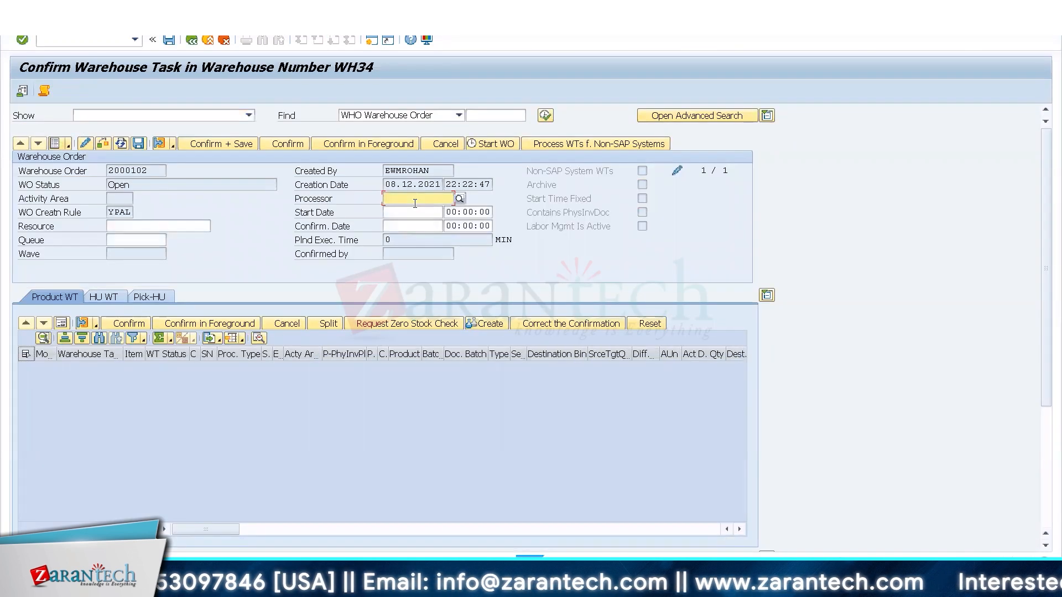
Enter the processor number and 08.12.2021 as start and confirmation date for the open warehouse order of the Y351 task.
{"action": "left_click", "coordinate": [415, 203]}
{"action": "key", "text": "Down"}
{"action": "key", "text": "Return"}
{"action": "key", "text": "Tab"}
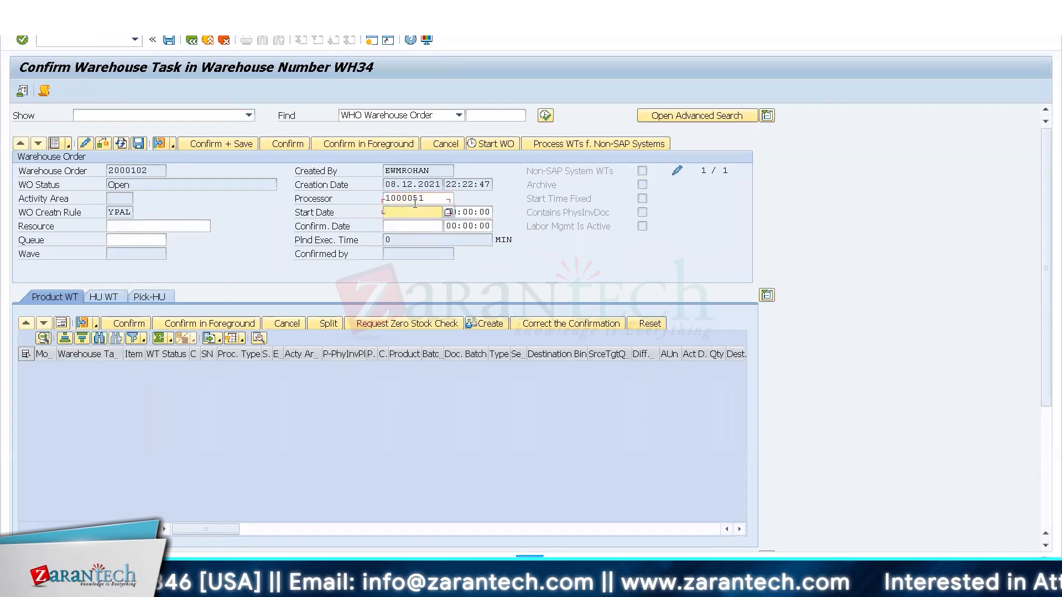
{"action": "key", "text": "Down"}
{"action": "key", "text": "Return"}
{"action": "key", "text": "Tab"}
{"action": "key", "text": "Tab"}
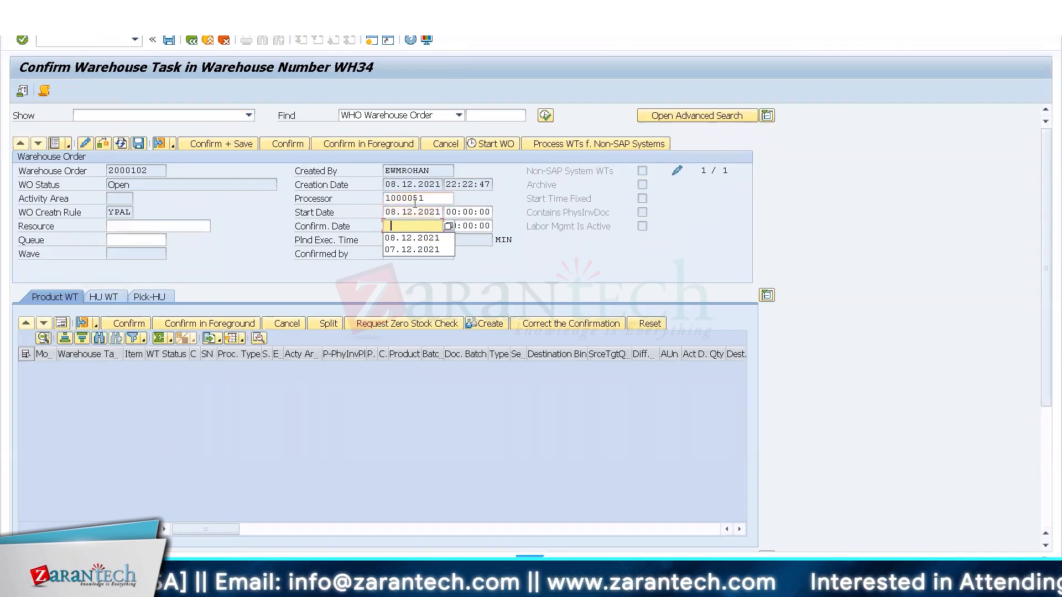
{"action": "key", "text": "Down"}
{"action": "key", "text": "Return"}
Set the order's start and confirmation times to 22:22:35, confirm and save it, and return to the monitor.
{"action": "left_click", "coordinate": [424, 212]}
{"action": "key", "text": "Tab"}
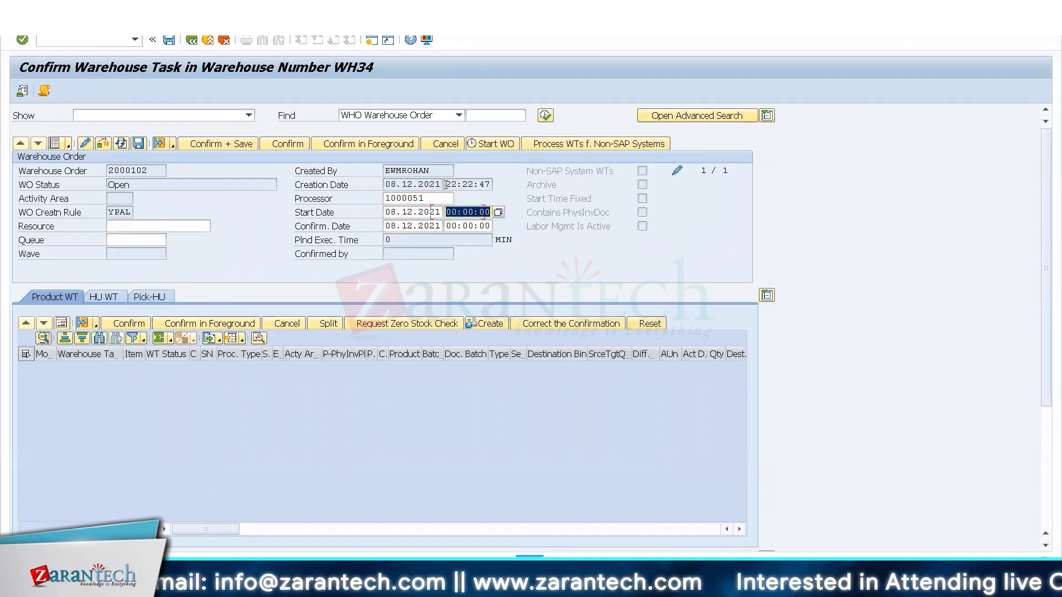
{"action": "key", "text": "Down"}
{"action": "key", "text": "Return"}
{"action": "key", "text": "Down"}
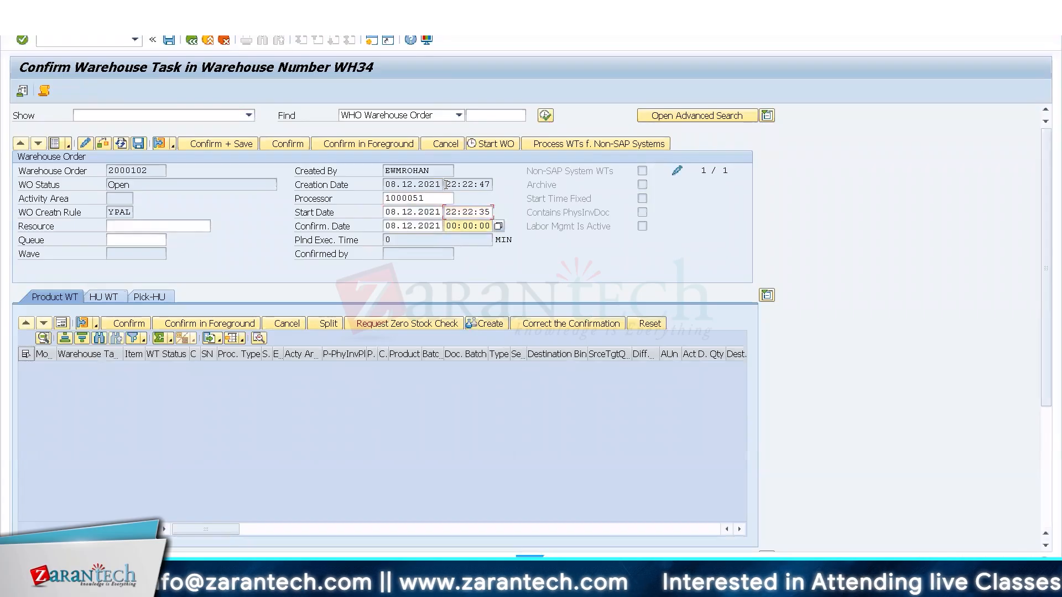
{"action": "key", "text": "BackSpace"}
{"action": "key", "text": "BackSpace"}
{"action": "key", "text": "BackSpace"}
{"action": "key", "text": "BackSpace"}
{"action": "key", "text": "BackSpace"}
{"action": "key", "text": "BackSpace"}
{"action": "key", "text": "BackSpace"}
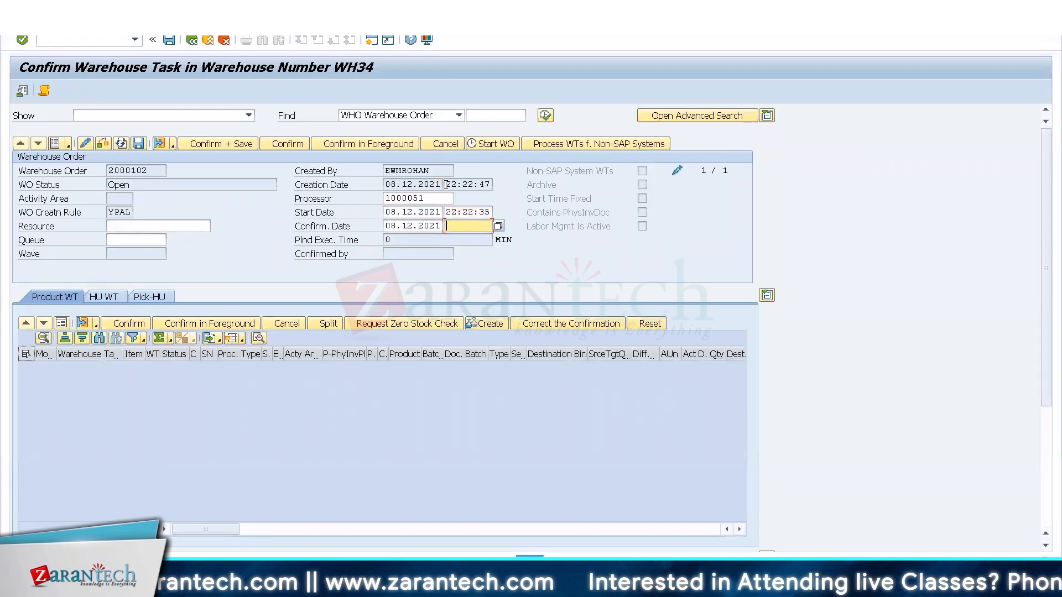
{"action": "key", "text": "Down"}
{"action": "key", "text": "Return"}
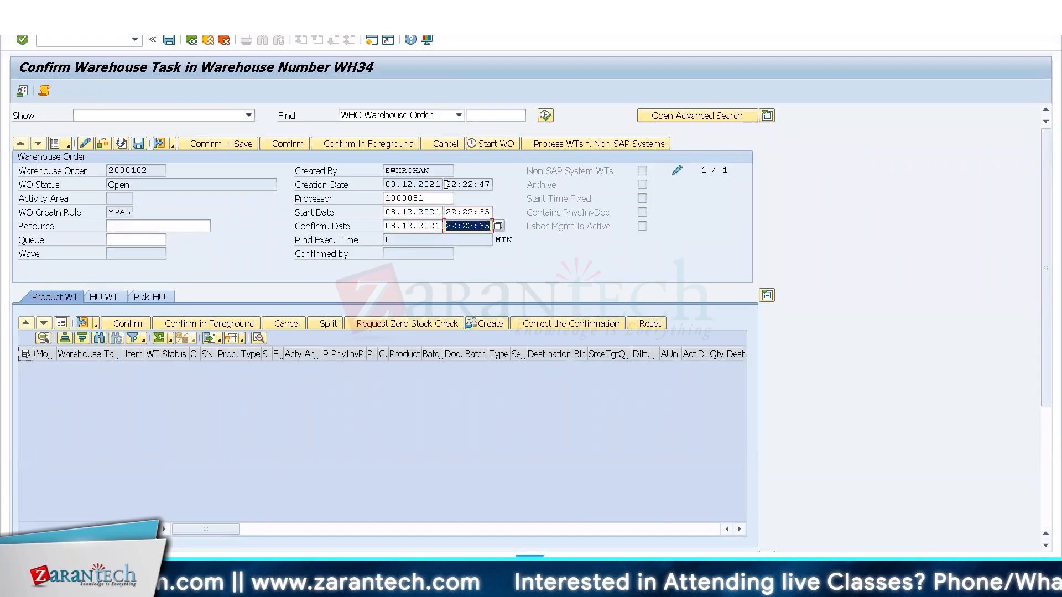
{"action": "left_click", "coordinate": [211, 145]}
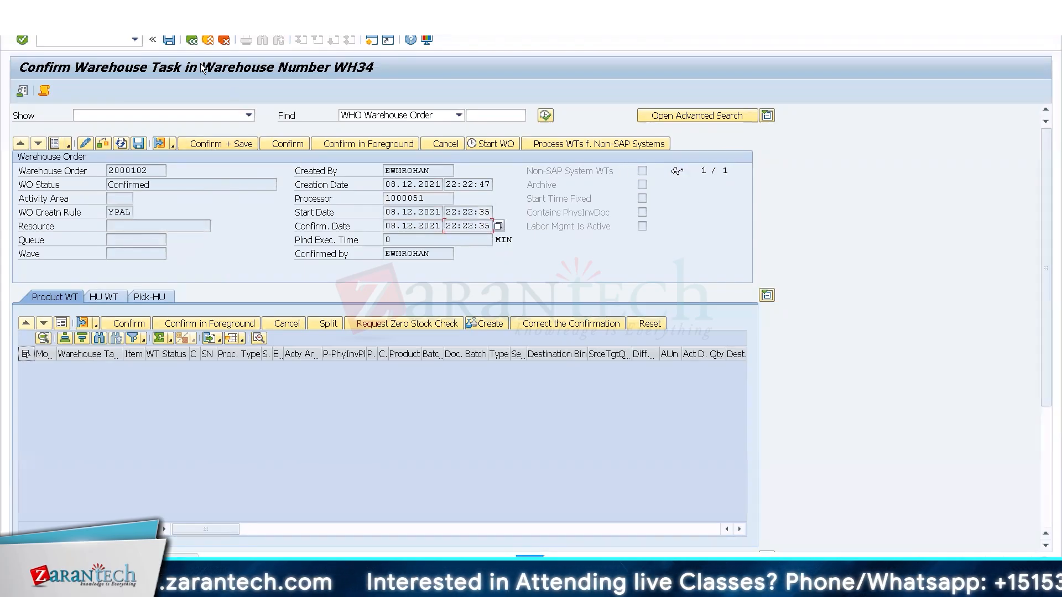
{"action": "left_click", "coordinate": [191, 41]}
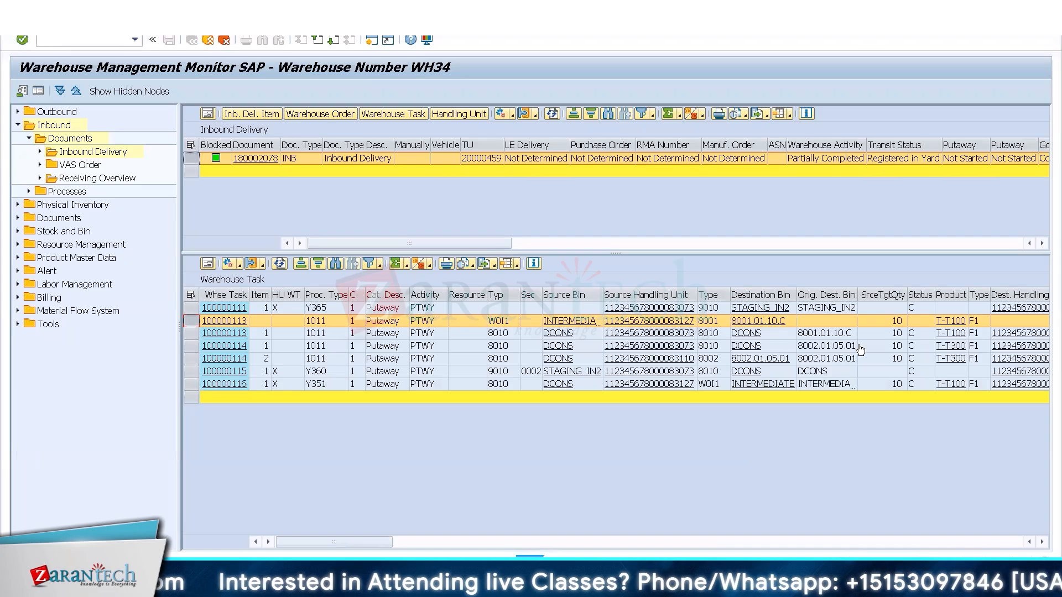
Confirm the T-T100 putaway task from the intermediate bin to bin 8001.01.10.C in the foreground.
{"action": "left_click", "coordinate": [241, 266]}
{"action": "left_click", "coordinate": [292, 360]}
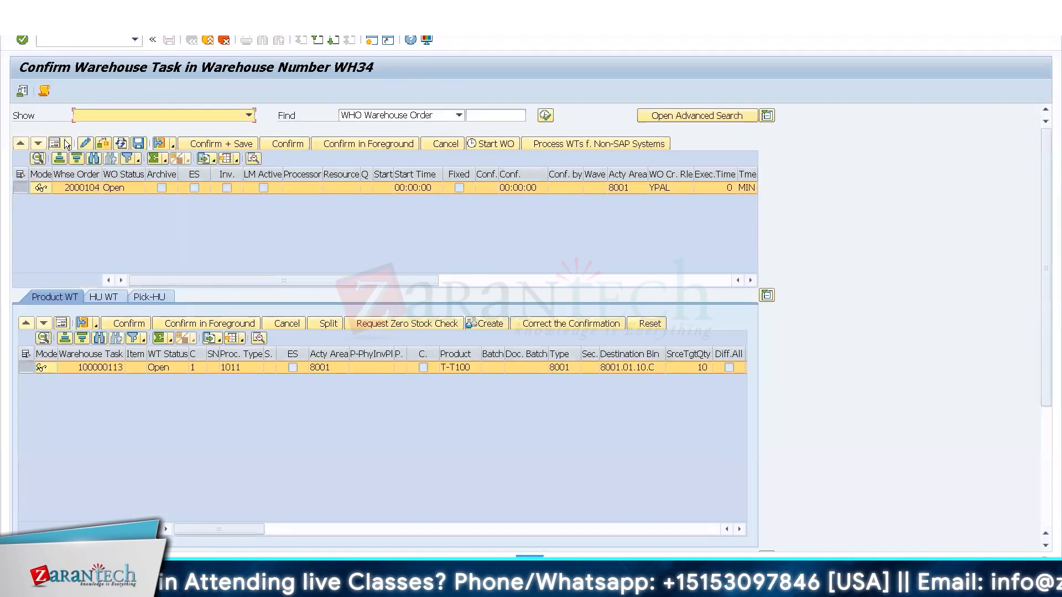
{"action": "left_click", "coordinate": [55, 143]}
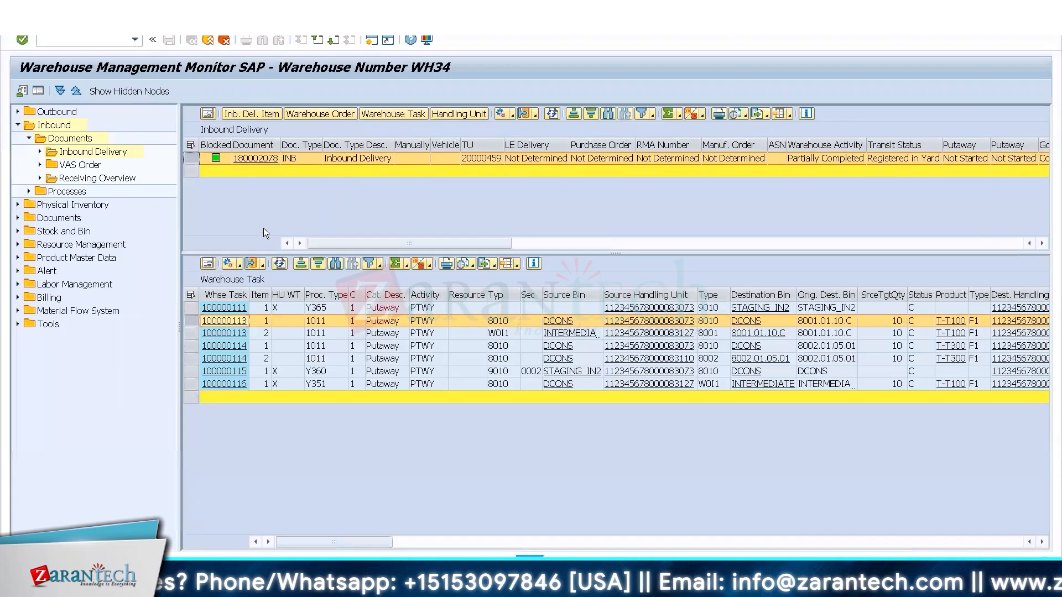
Review the T-T100 task's details and its warehouse order's processor and confirmation data, returning to the task list.
{"action": "left_click", "coordinate": [225, 323]}
{"action": "double_click", "coordinate": [225, 321]}
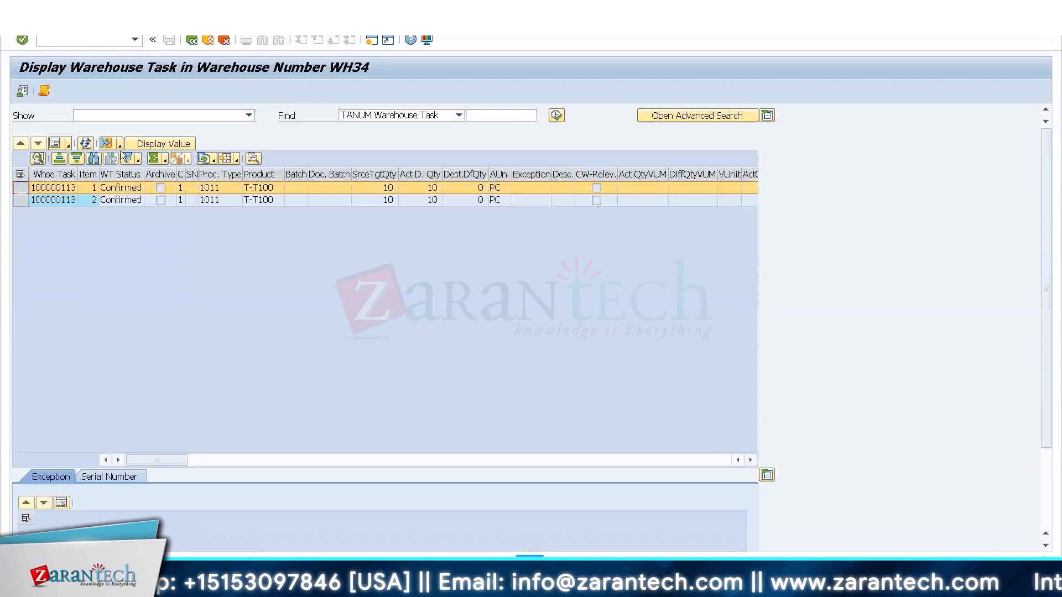
{"action": "left_click", "coordinate": [106, 145]}
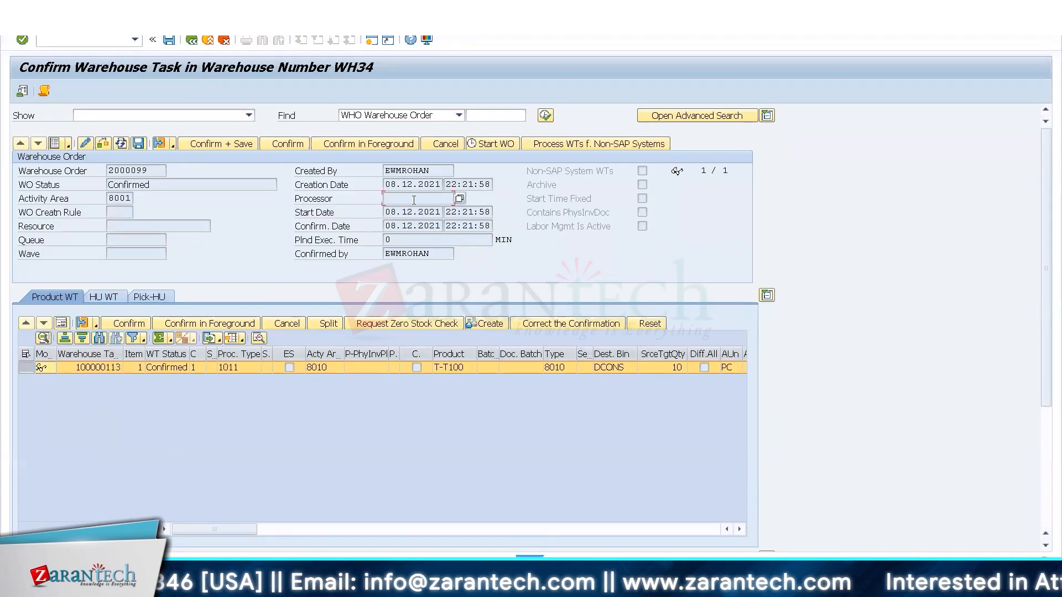
{"action": "left_click", "coordinate": [195, 42]}
{"action": "left_click", "coordinate": [195, 42]}
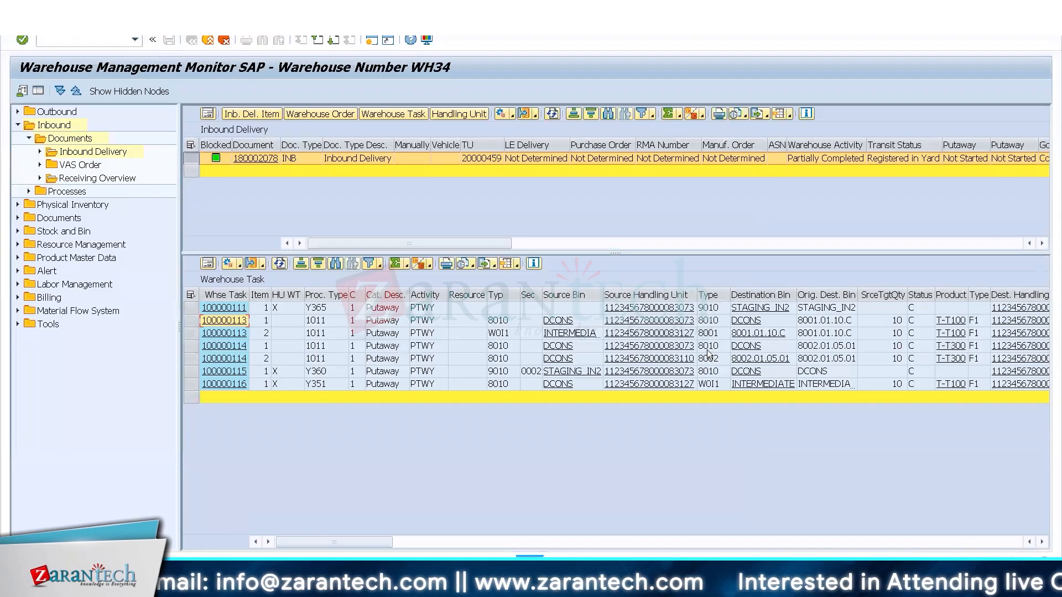
Sort the warehouse tasks by destination bin and examine their storage types, original destination bins and process types.
{"action": "left_click", "coordinate": [711, 371]}
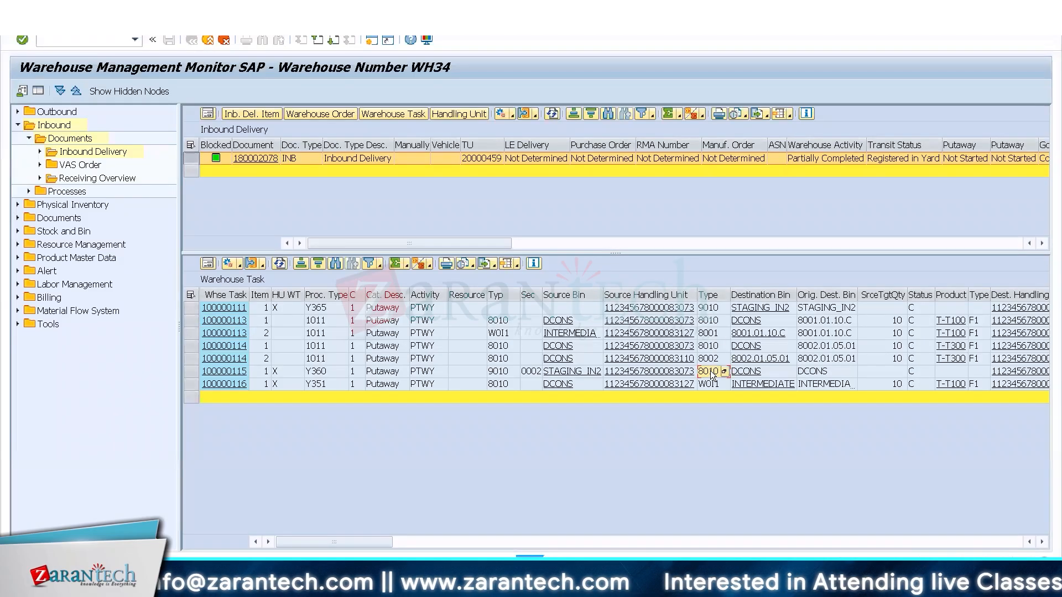
{"action": "left_click", "coordinate": [763, 295]}
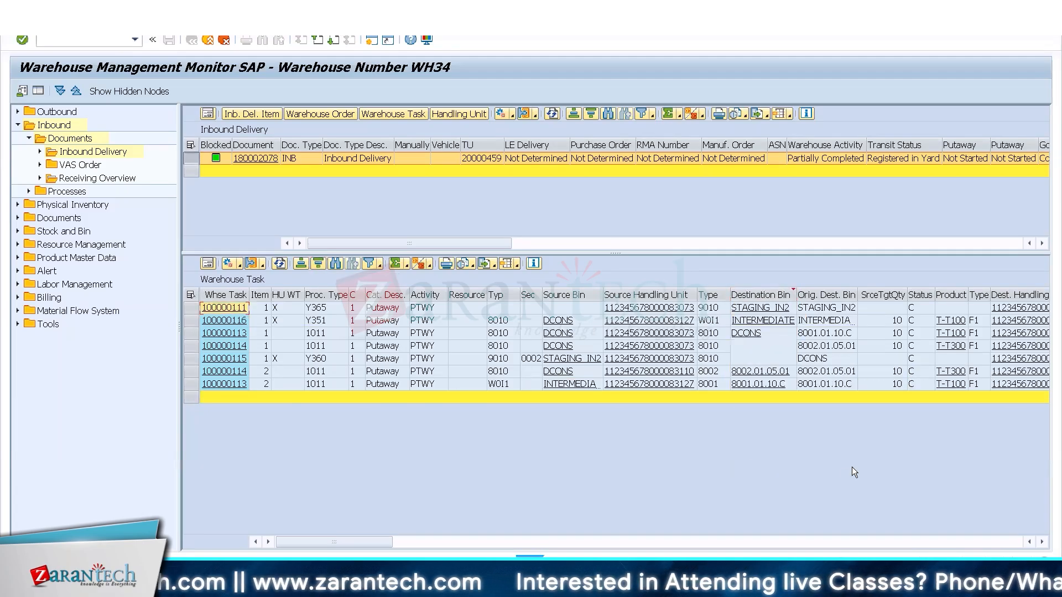
{"action": "left_click", "coordinate": [845, 386]}
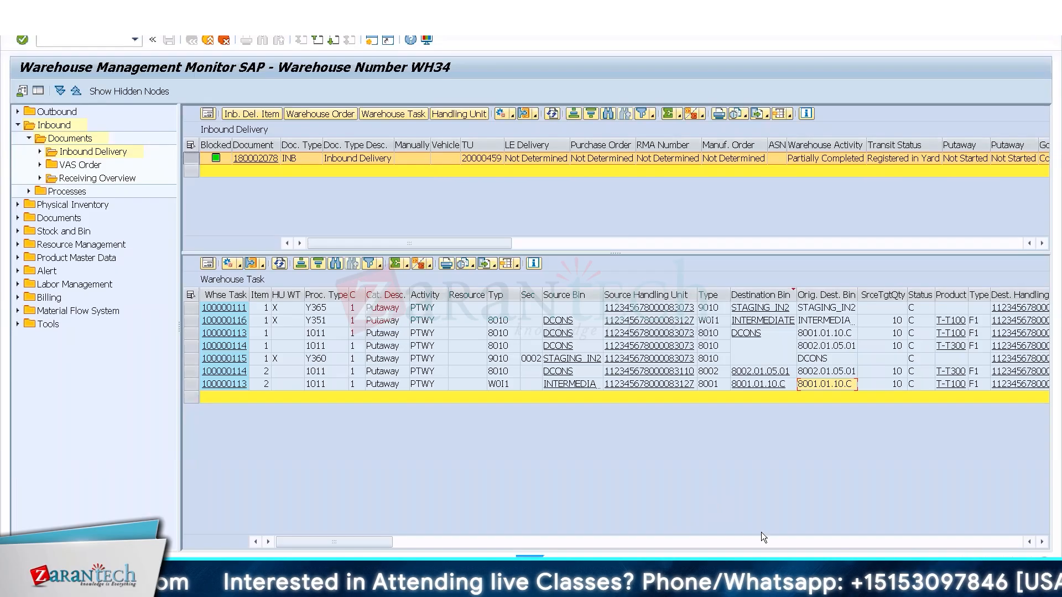
{"action": "left_click", "coordinate": [333, 323]}
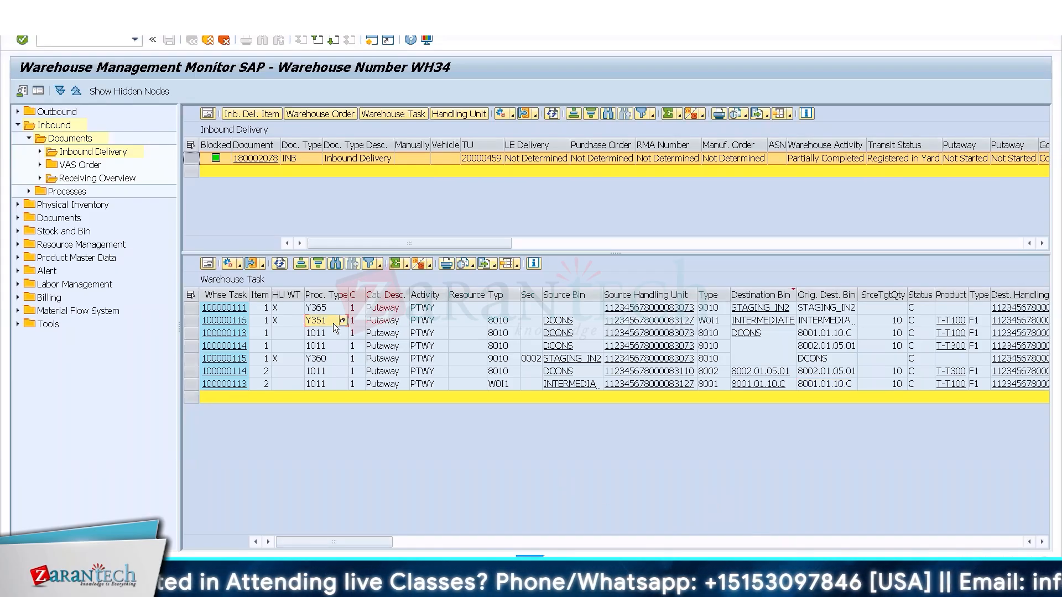
Compare the process types of the handling unit warehouse tasks and check the status of the final T-T100 task.
{"action": "left_click", "coordinate": [317, 363]}
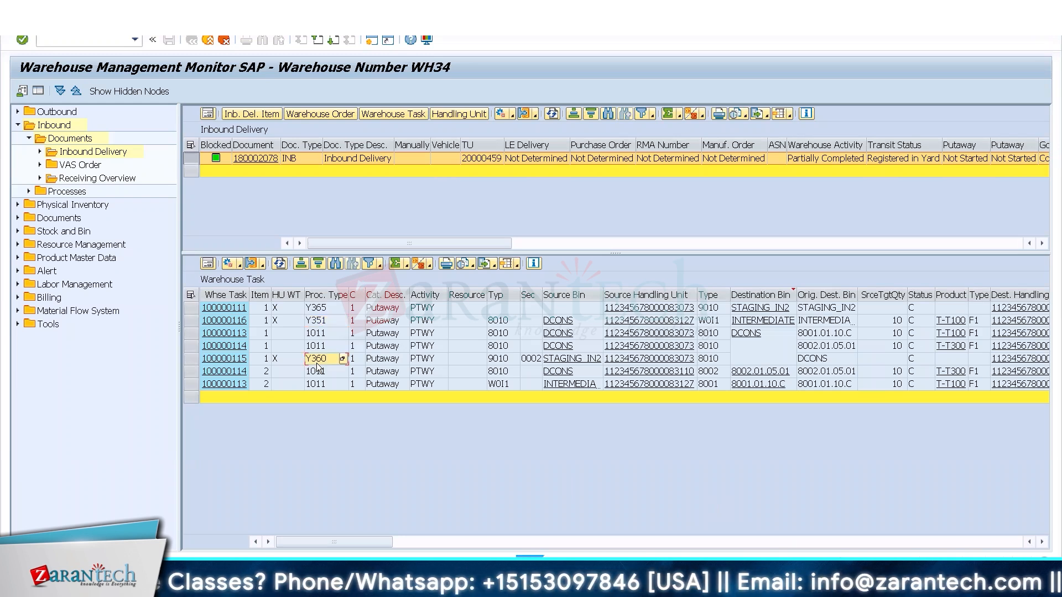
{"action": "left_click", "coordinate": [323, 313]}
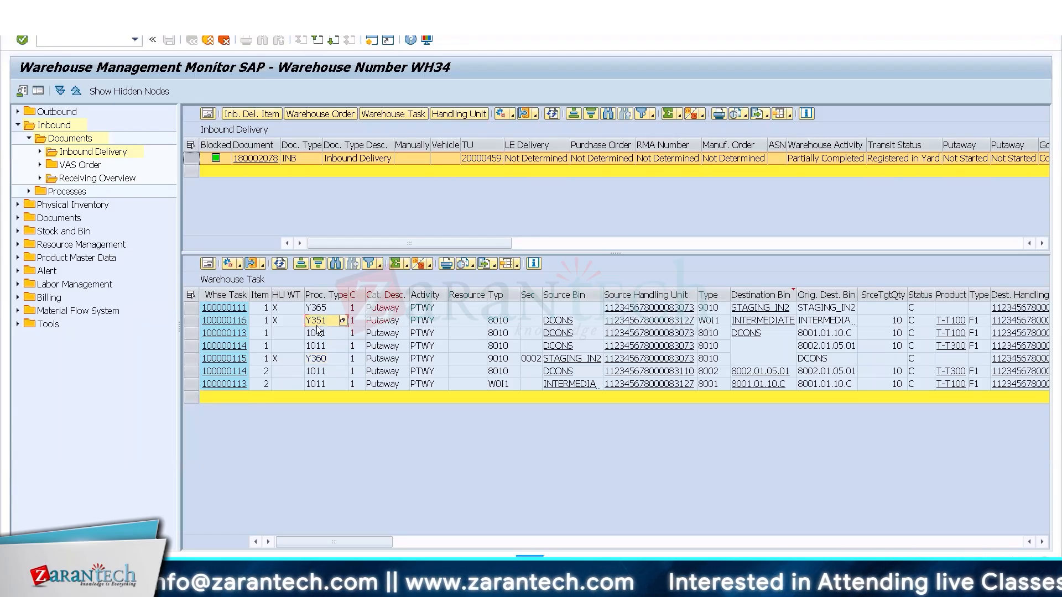
{"action": "left_click", "coordinate": [320, 358]}
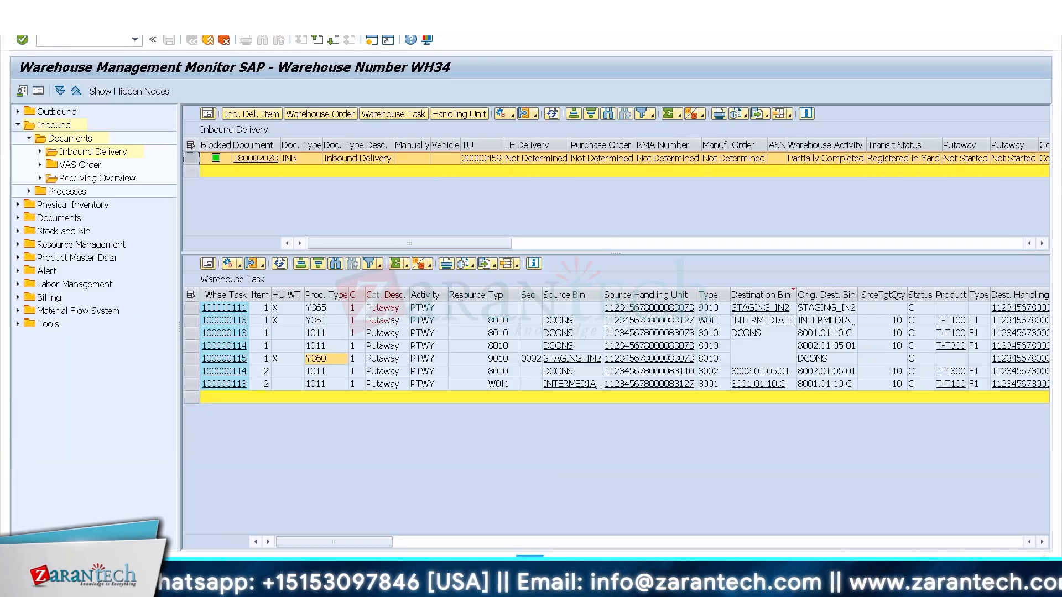
{"action": "left_click", "coordinate": [917, 384]}
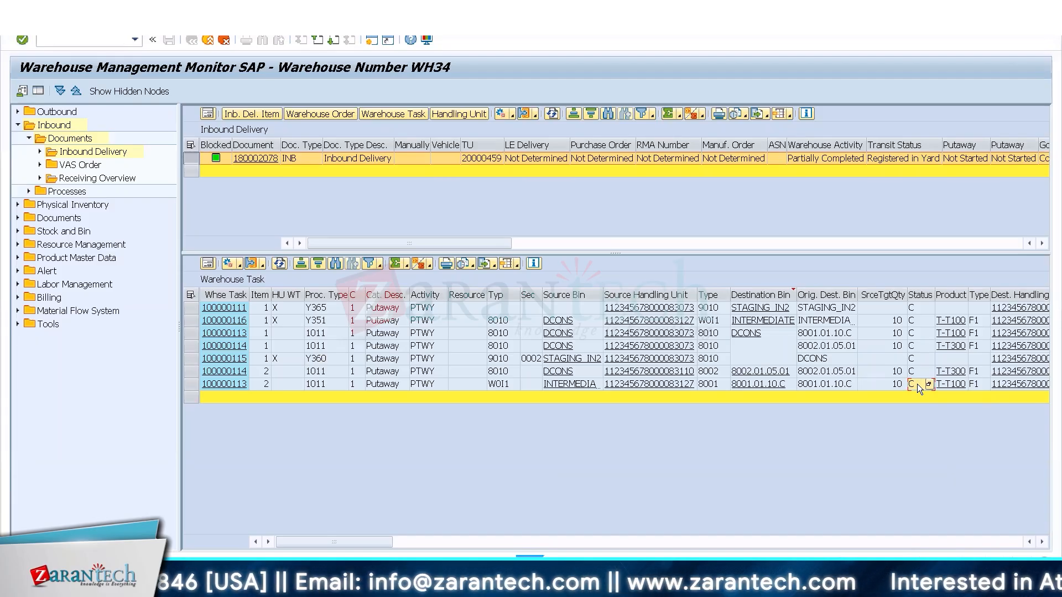
List the inbound delivery items for product T-T100 and display the first item's warehouse tasks.
{"action": "key", "text": "Tab"}
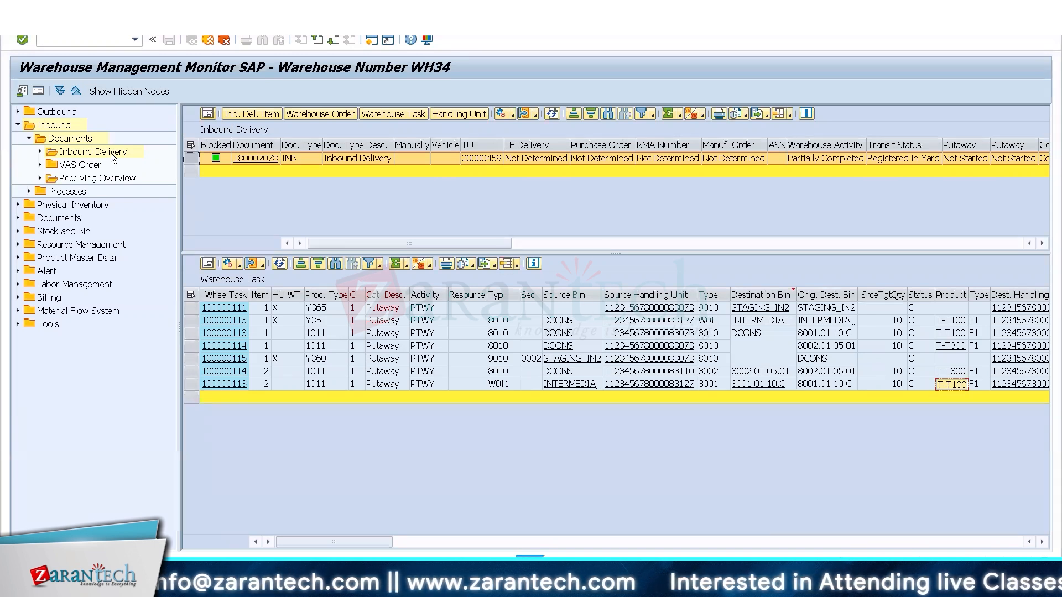
{"action": "left_click", "coordinate": [39, 151]}
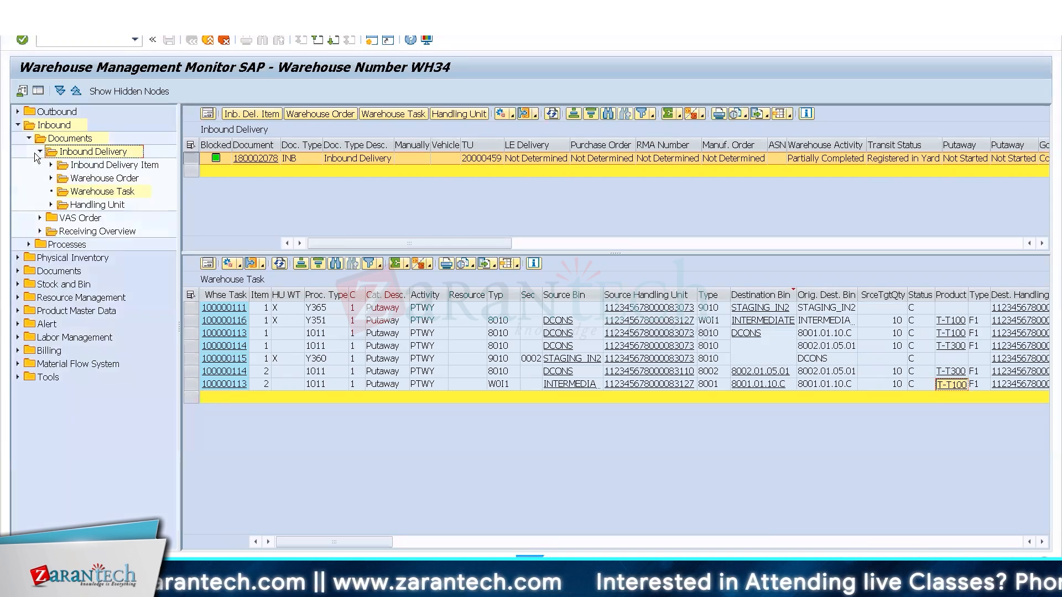
{"action": "double_click", "coordinate": [108, 165]}
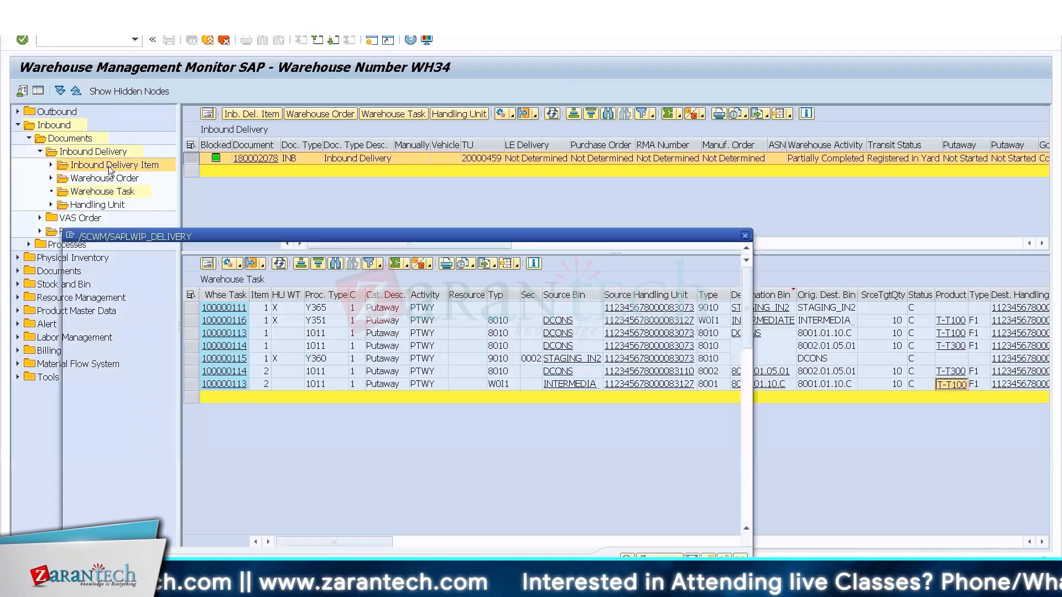
{"action": "key", "text": "Delete"}
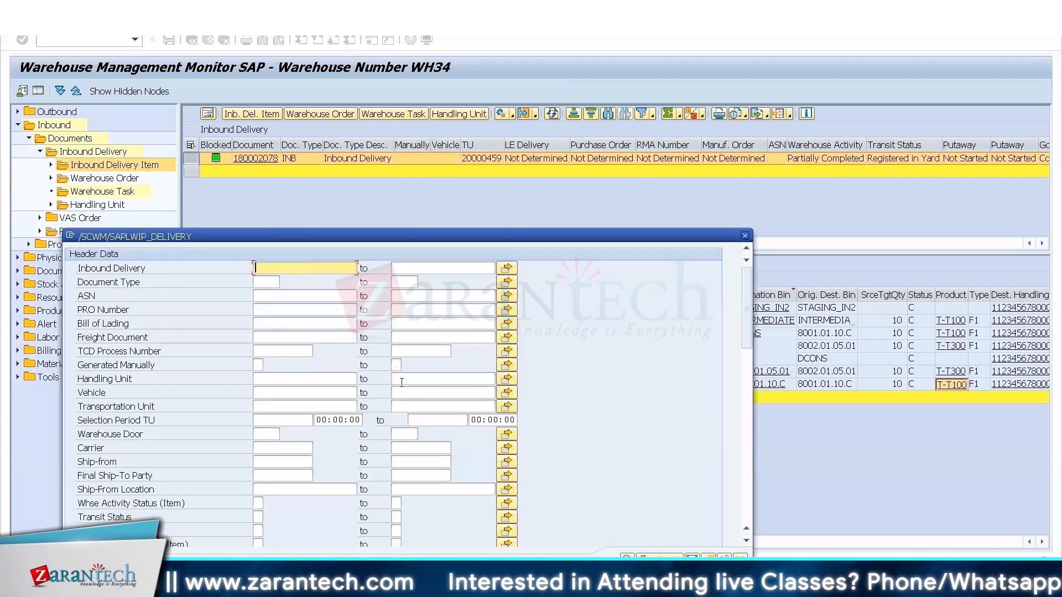
{"action": "left_click", "coordinate": [745, 502]}
{"action": "left_click", "coordinate": [346, 512]}
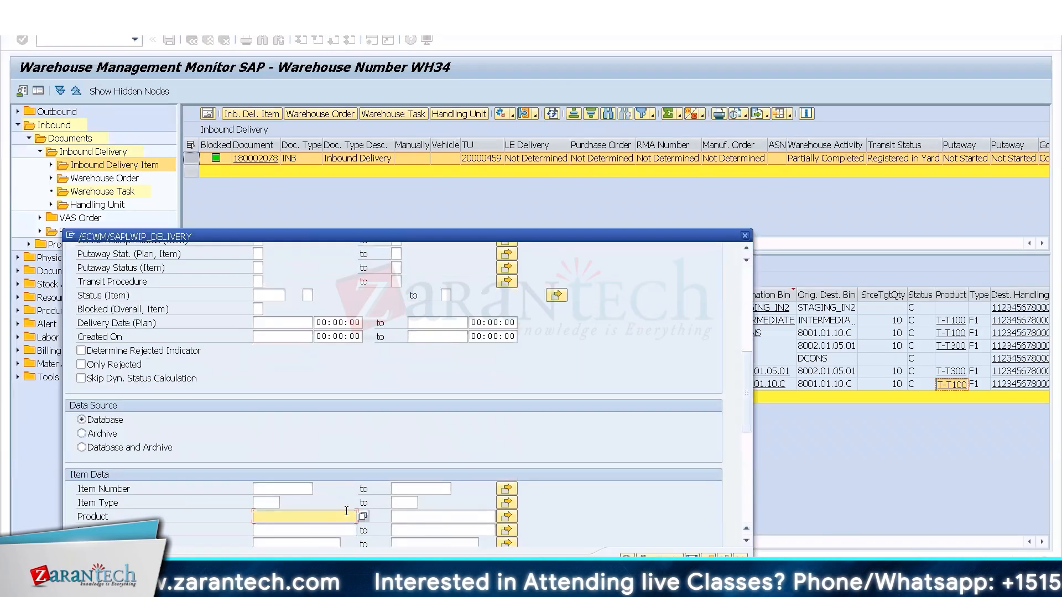
{"action": "type", "text": "T-T100"}
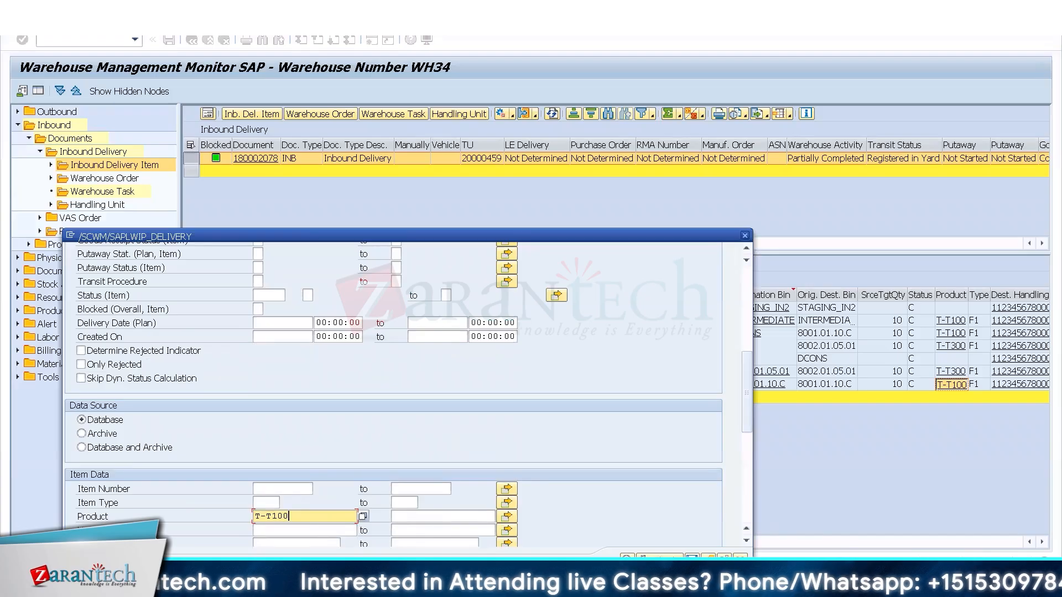
{"action": "left_click", "coordinate": [627, 557]}
{"action": "left_click", "coordinate": [217, 269]}
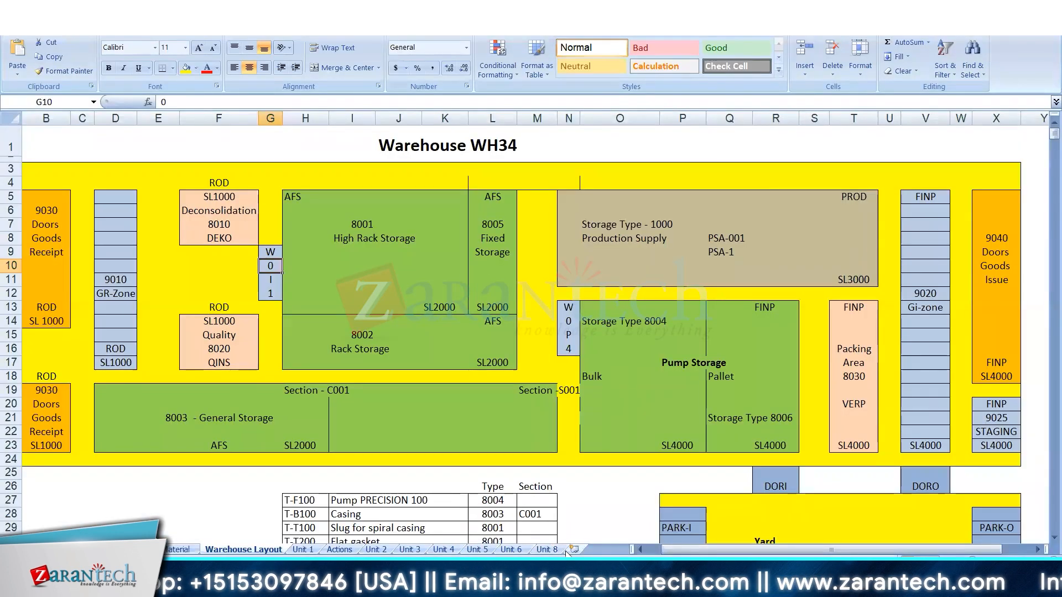
In the Excel workbook, add a worksheet named Unit 9 and enter the heading "Internal Warehouse Process" in B3.
{"action": "left_click", "coordinate": [573, 549]}
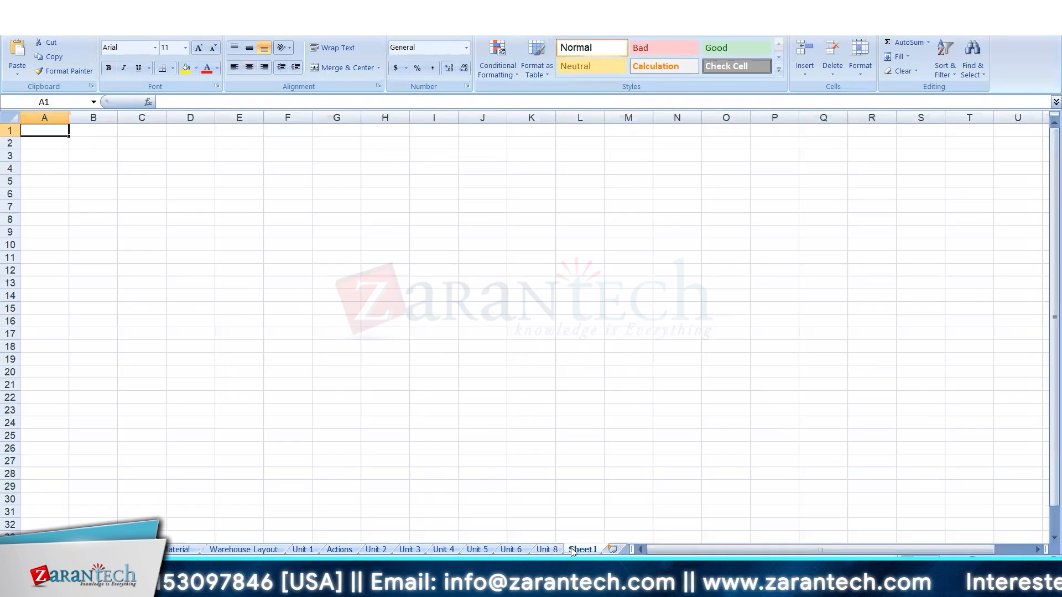
{"action": "double_click", "coordinate": [573, 550]}
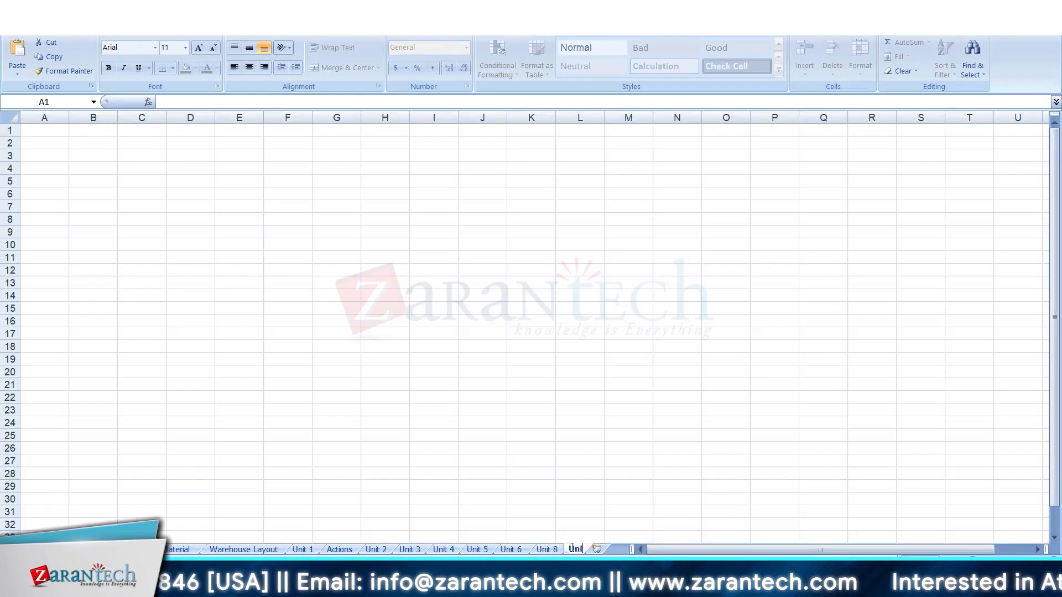
{"action": "left_click", "coordinate": [102, 156]}
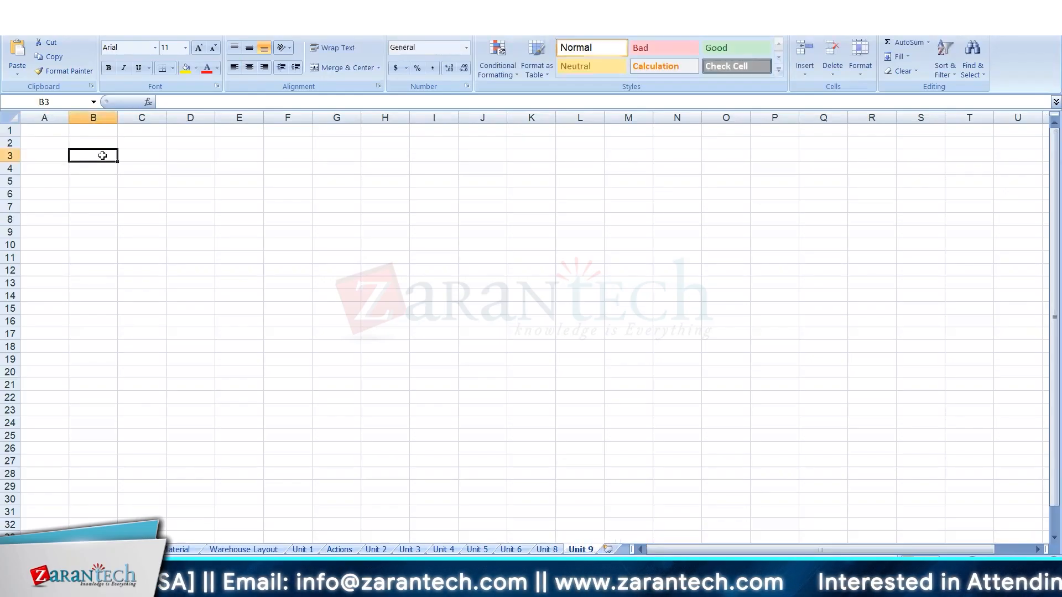
{"action": "type", "text": "Internal Wareh"}
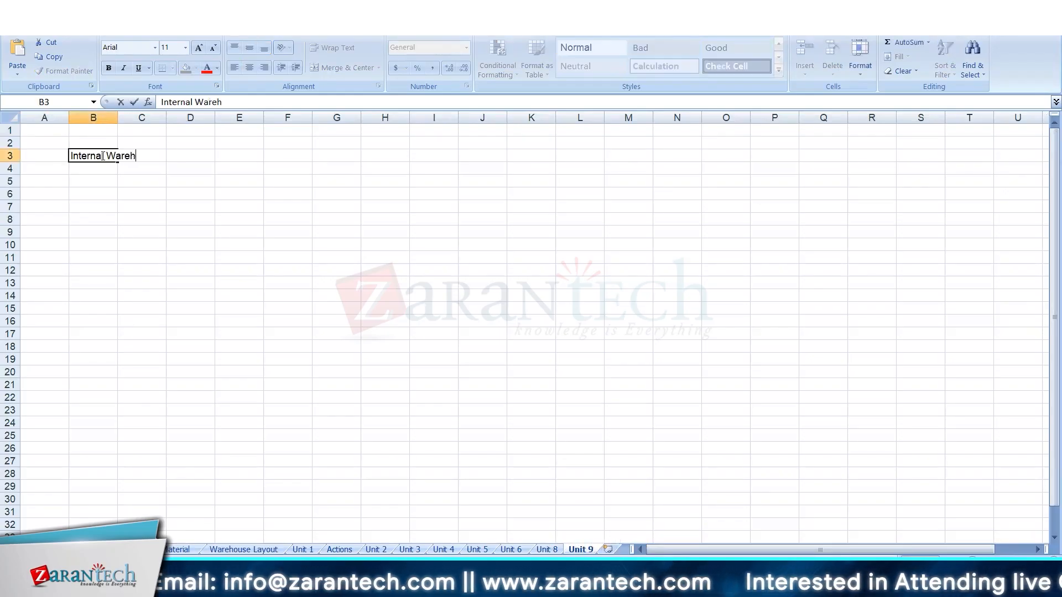
{"action": "type", "text": "ouse Process"}
{"action": "key", "text": "Return"}
List "Bin to Bin movements / post changes" in C4 and "Physical Inv" in C5 beneath the heading.
{"action": "key", "text": "Right"}
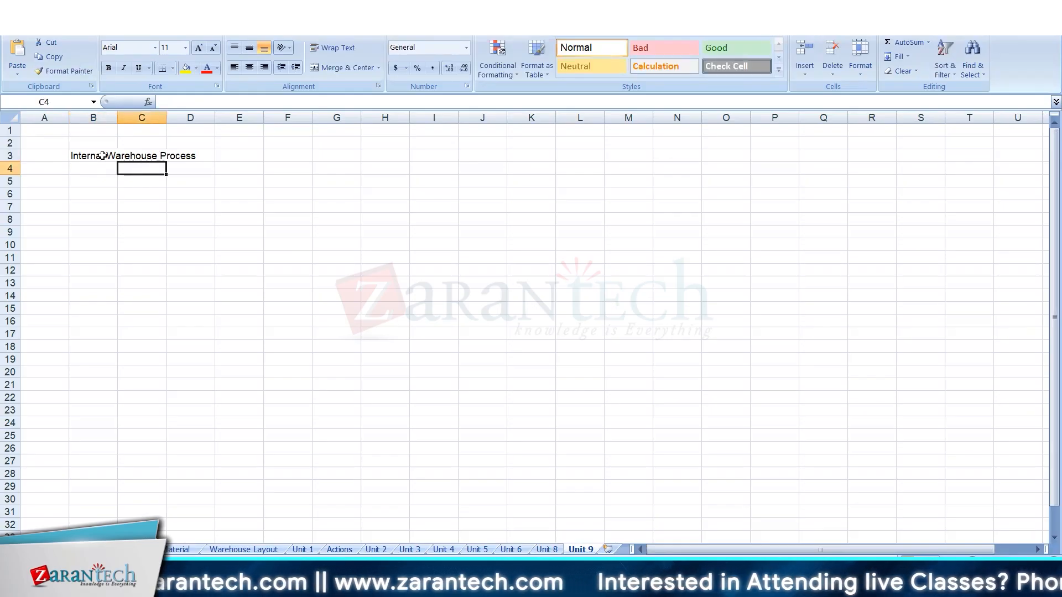
{"action": "type", "text": "Bi"}
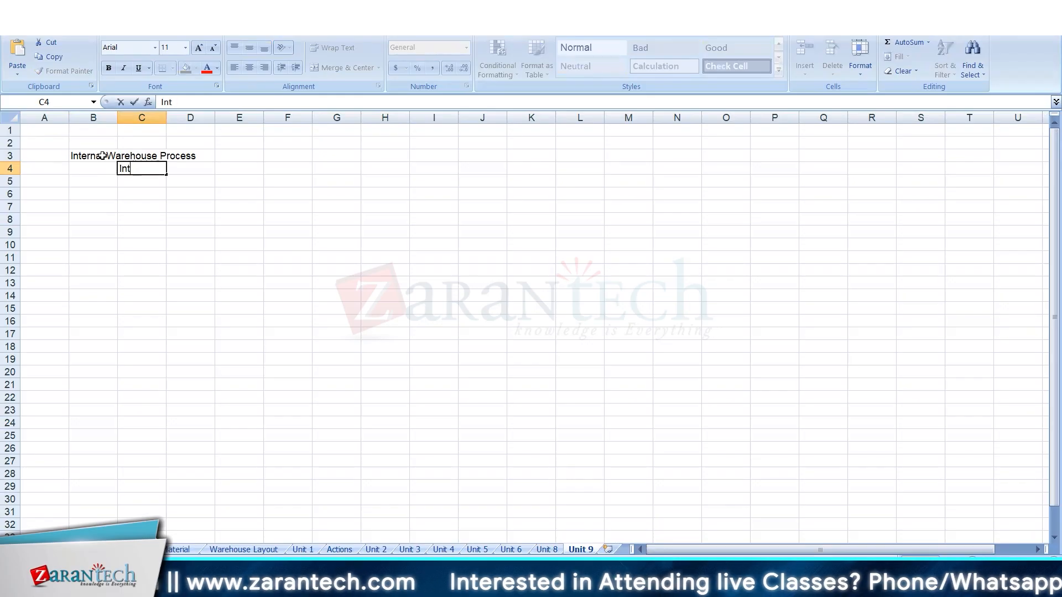
{"action": "type", "text": "n to Bin movements / post changes"}
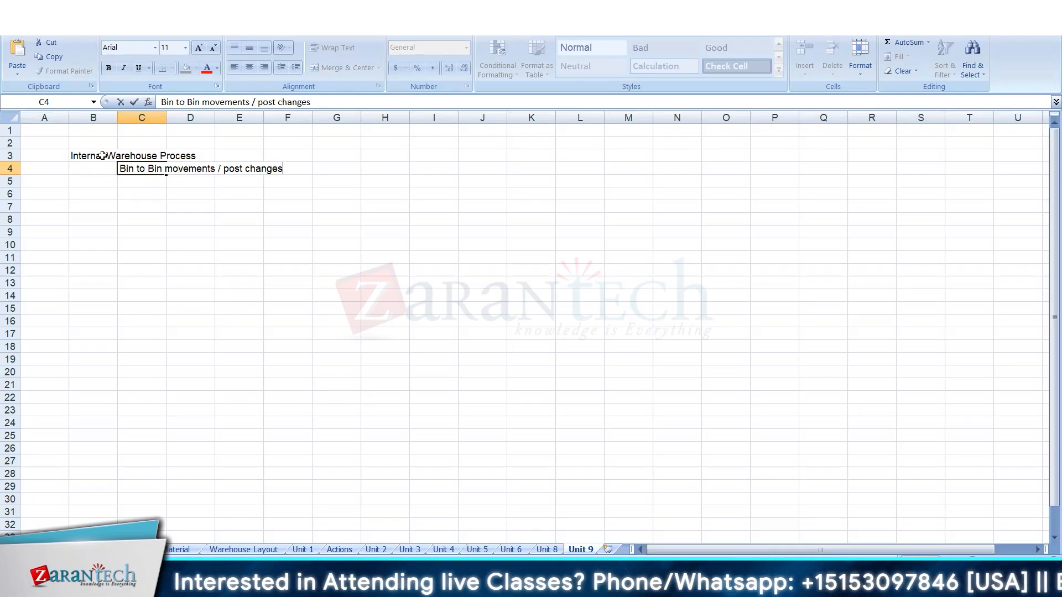
{"action": "key", "text": "Return"}
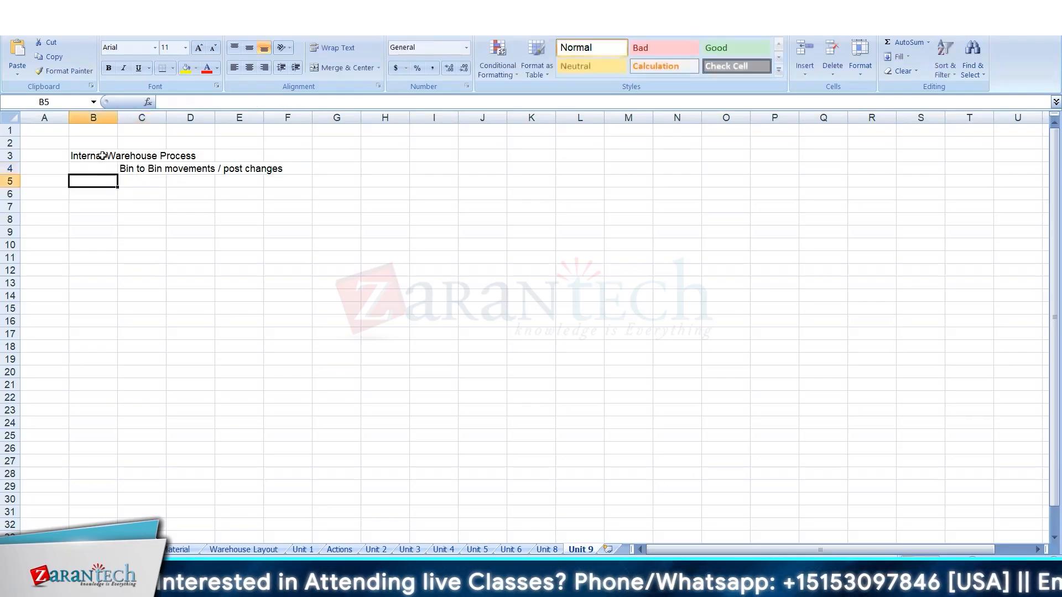
{"action": "key", "text": "Right"}
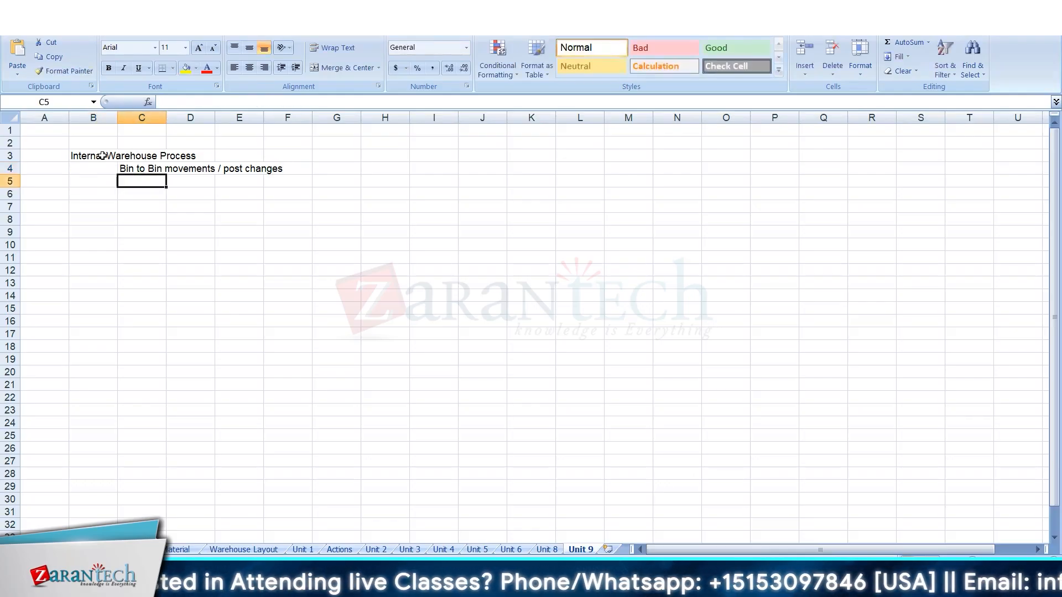
{"action": "type", "text": "Physical Inv"}
{"action": "key", "text": "Return"}
Add "Replenishment" in C6 as the third internal process, correcting its spelling.
{"action": "type", "text": "Replenishemnt"}
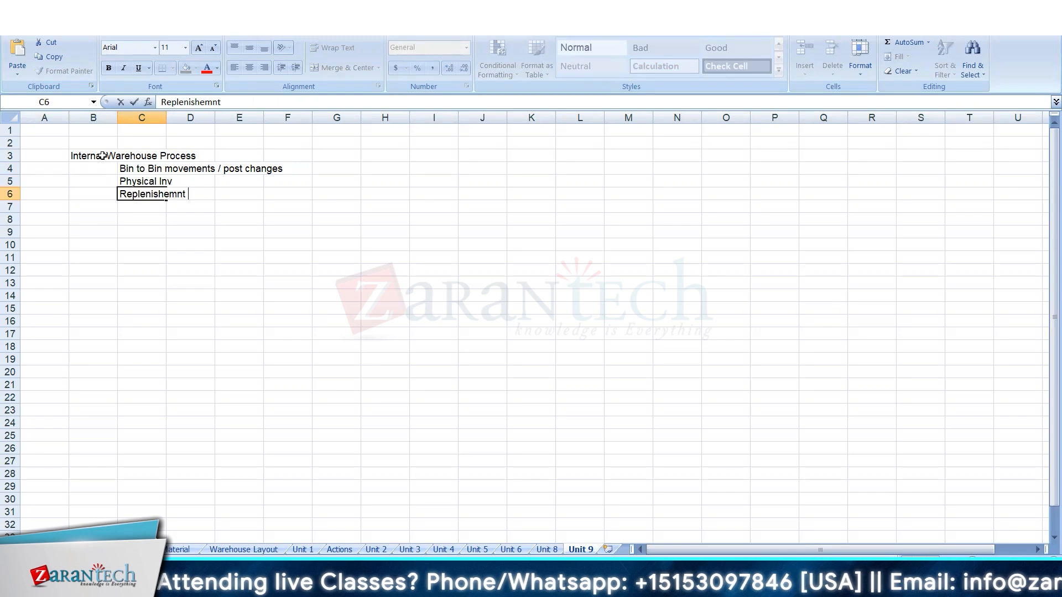
{"action": "key", "text": "BackSpace"}
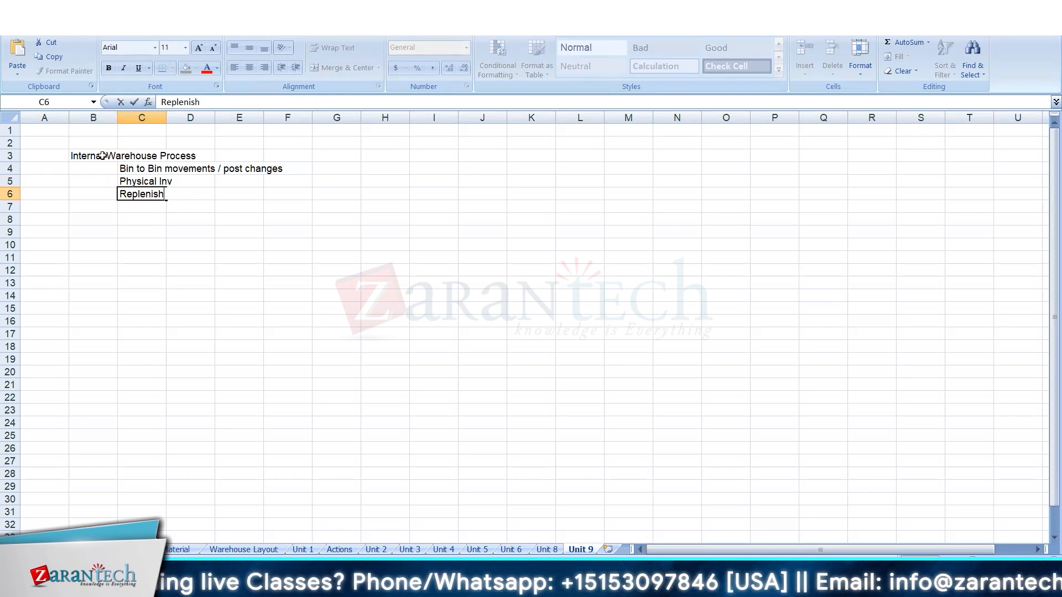
{"action": "type", "text": "ent"}
{"action": "key", "text": "Return"}
{"action": "key", "text": "BackSpace"}
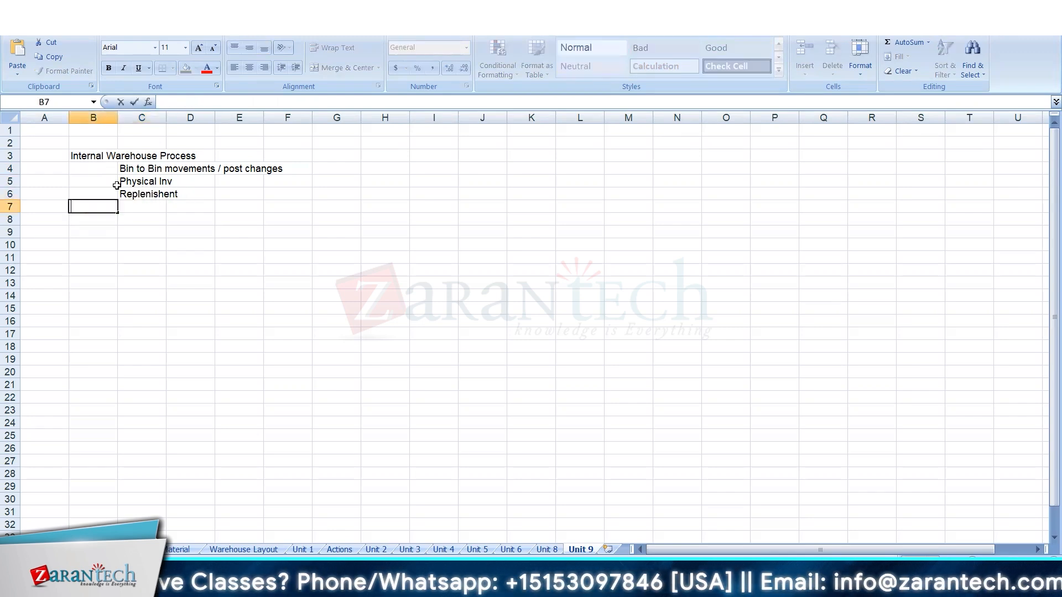
{"action": "left_click", "coordinate": [151, 193]}
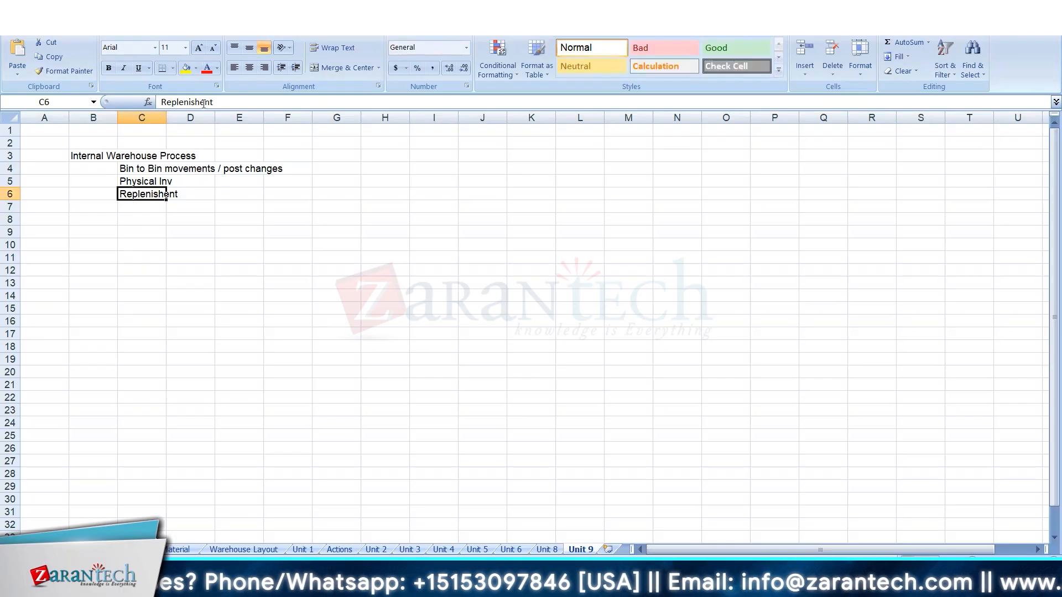
{"action": "left_click", "coordinate": [204, 102]}
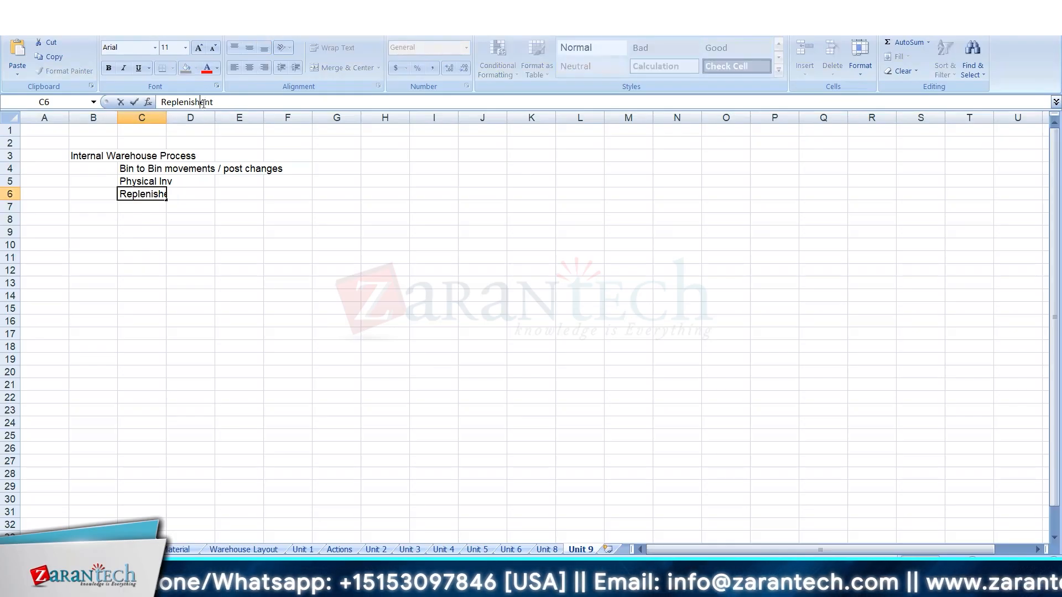
{"action": "type", "text": "m"}
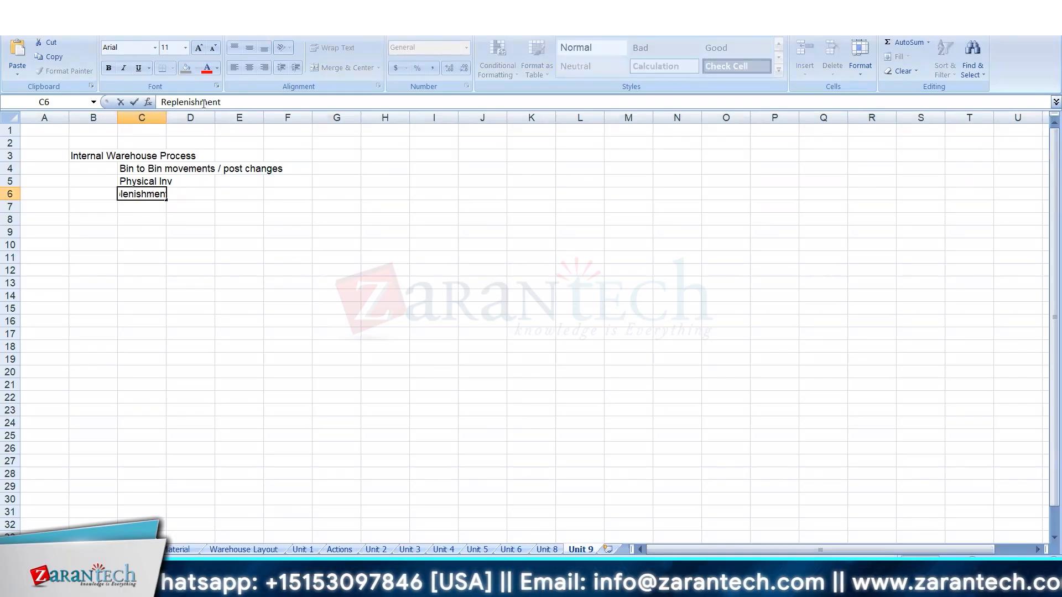
{"action": "key", "text": "Return"}
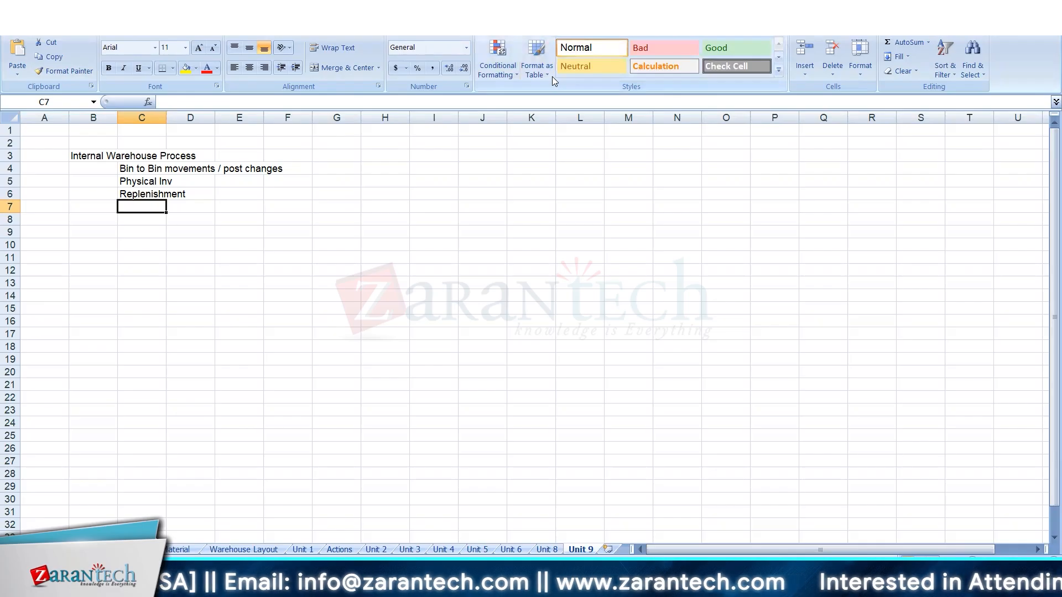
{"action": "key", "text": "alt+Tab"}
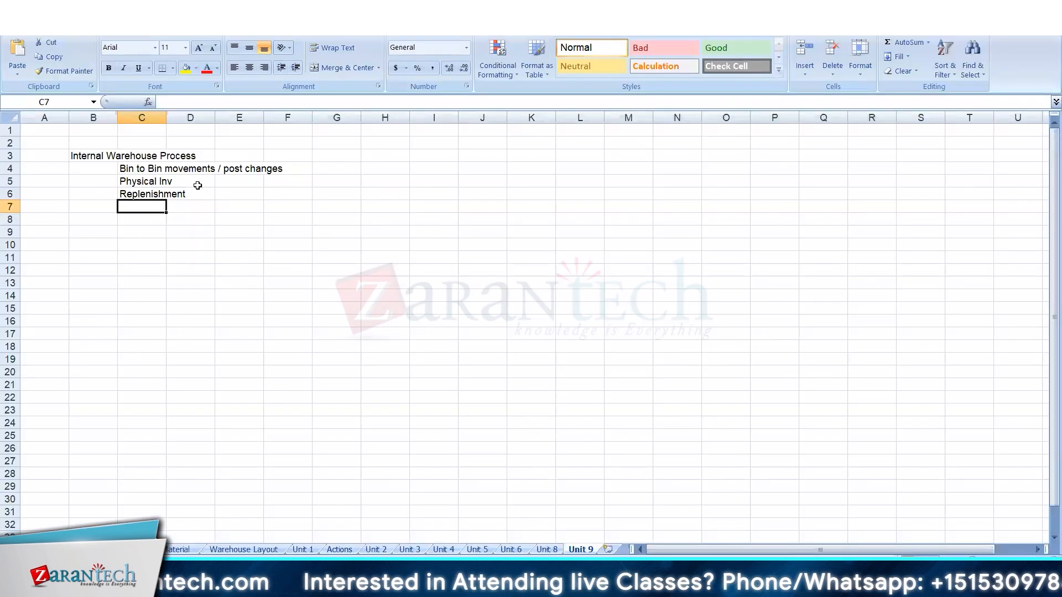
{"action": "left_click", "coordinate": [135, 181]}
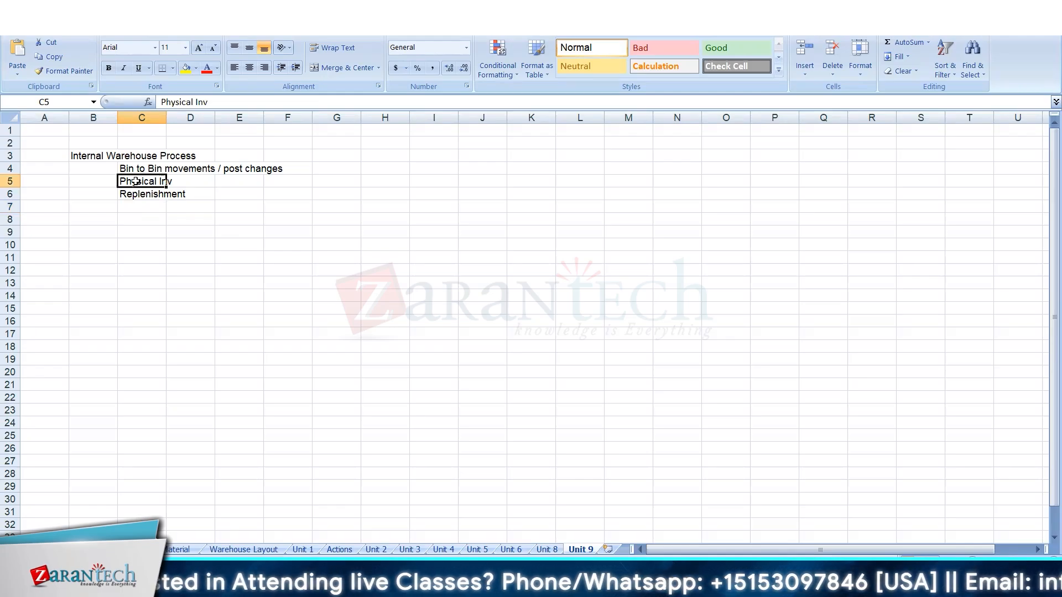
{"action": "left_click", "coordinate": [524, 331]}
{"action": "left_click", "coordinate": [158, 181]}
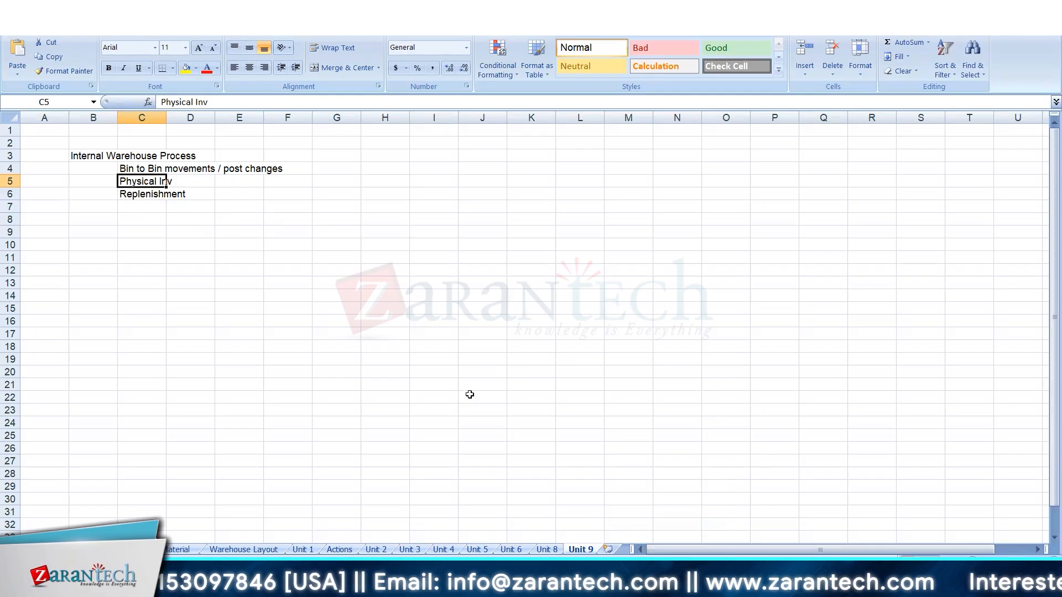
{"action": "left_click", "coordinate": [134, 166]}
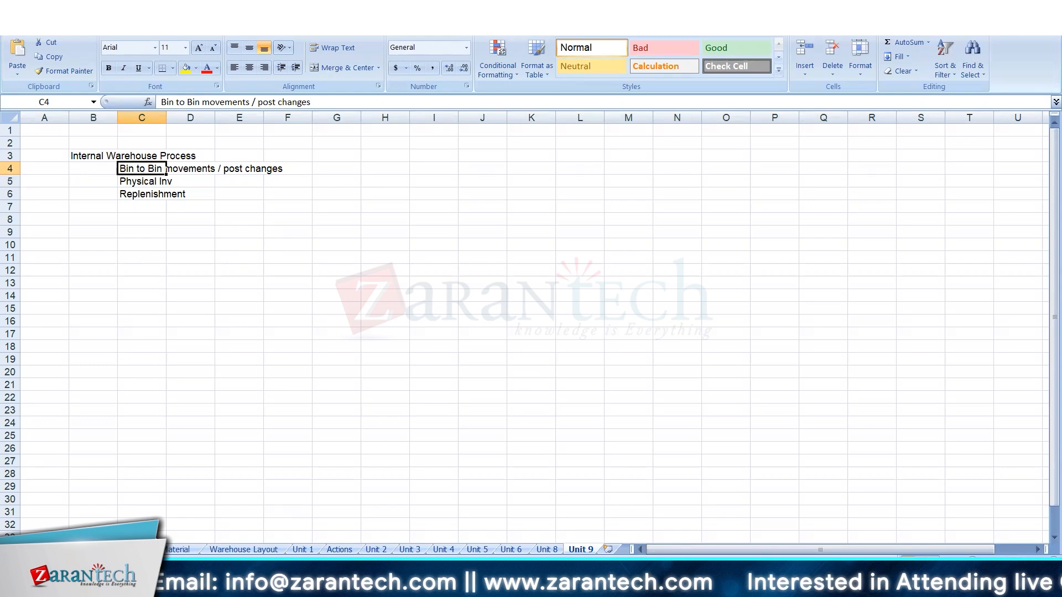
Switch to the SAP warehouse monitor and open the Create Product Warehouse Task transaction /SCWM/ADPROD in a new session.
{"action": "left_click", "coordinate": [666, 584]}
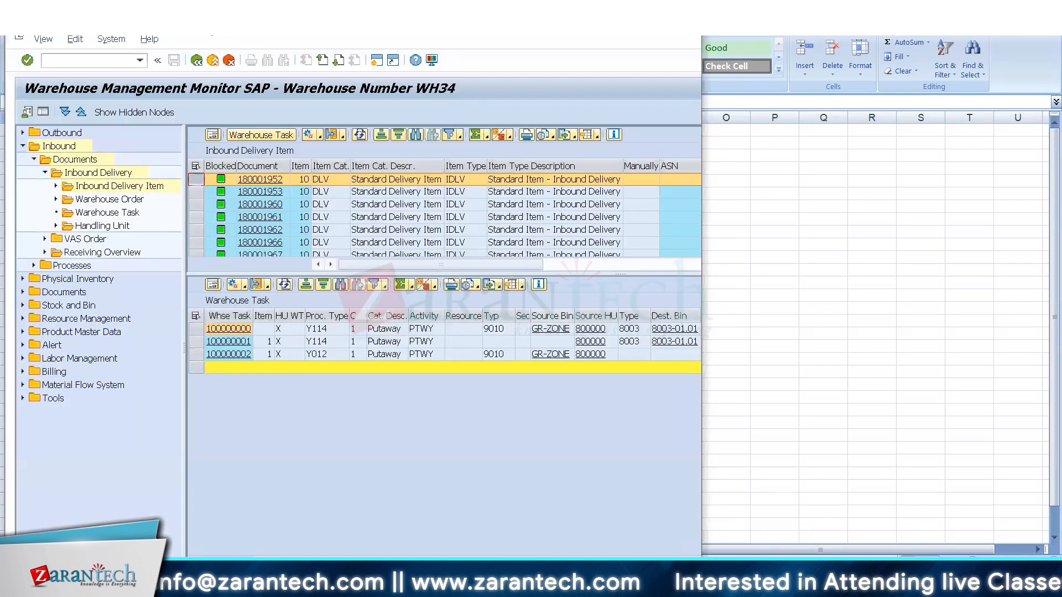
{"action": "left_click", "coordinate": [663, 25]}
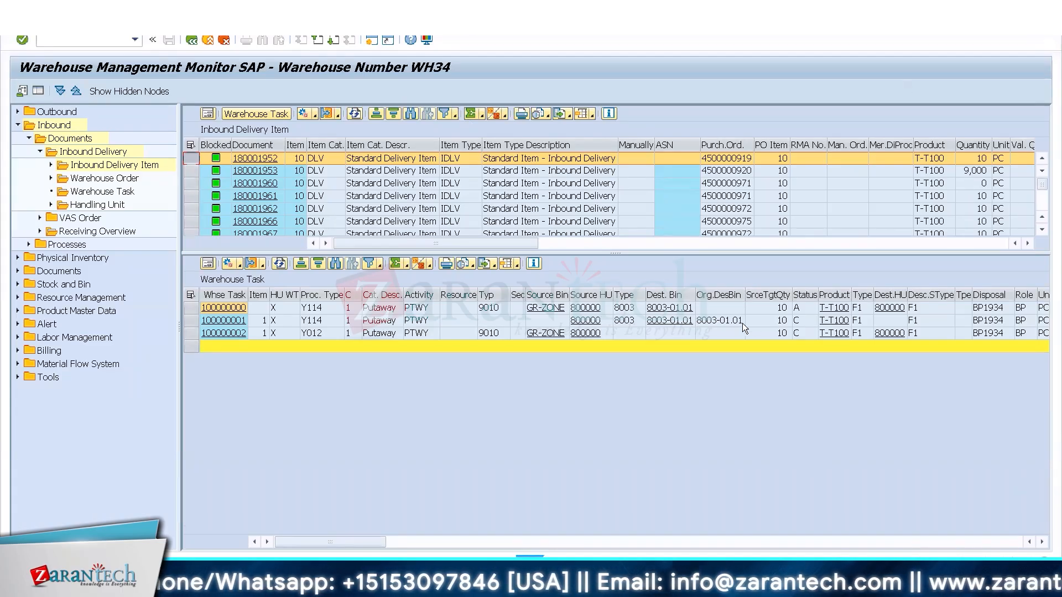
{"action": "left_click", "coordinate": [760, 321]}
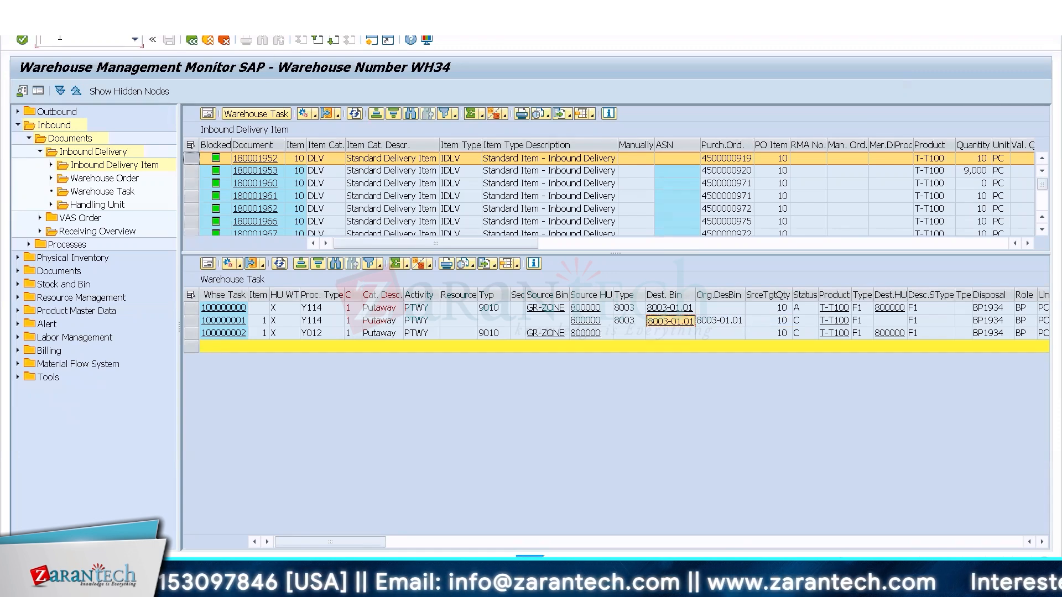
{"action": "type", "text": "/O/SCW/A"}
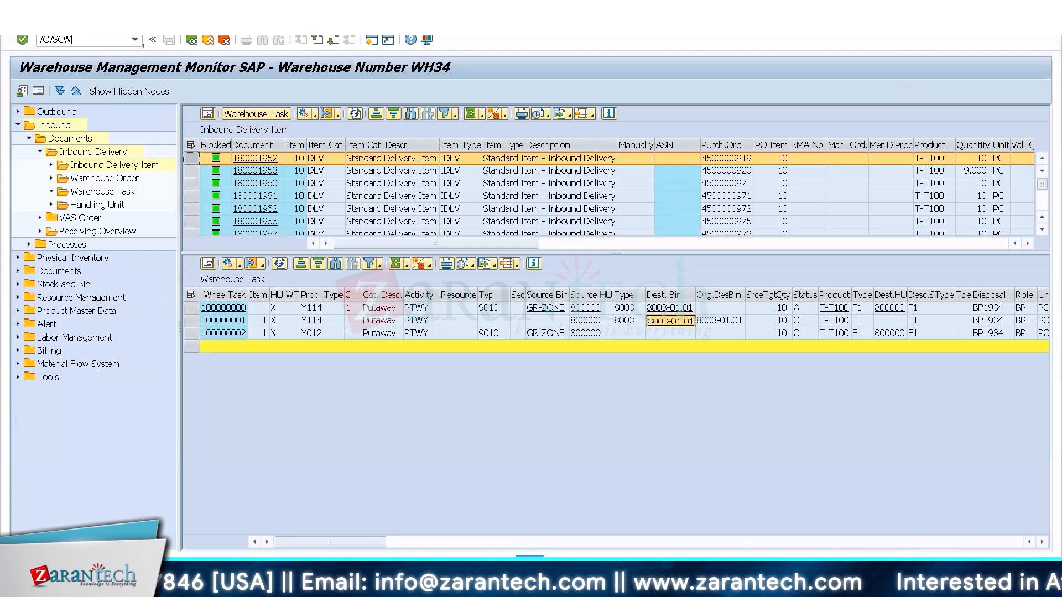
{"action": "type", "text": "DPROD"}
{"action": "key", "text": "Return"}
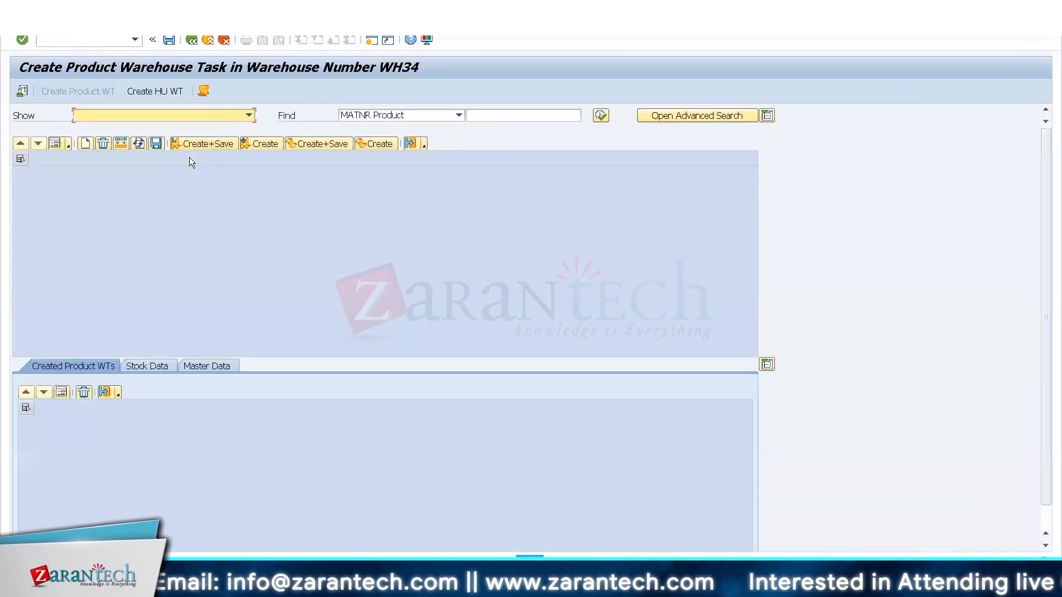
Search by storage bin for the stock in bin 8003-01.01 for a product warehouse task.
{"action": "left_click", "coordinate": [498, 114]}
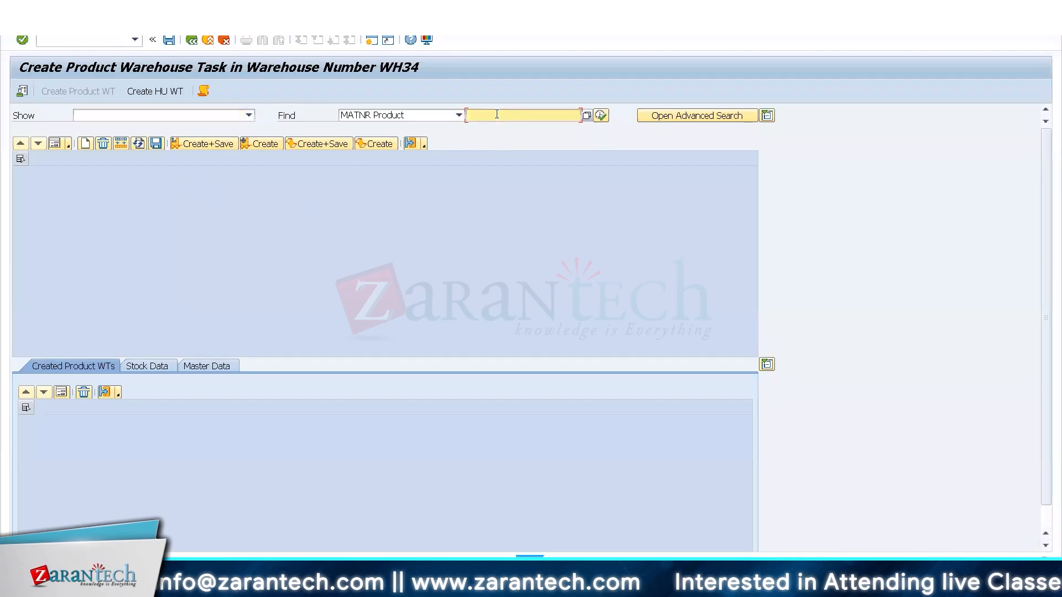
{"action": "left_click", "coordinate": [459, 115]}
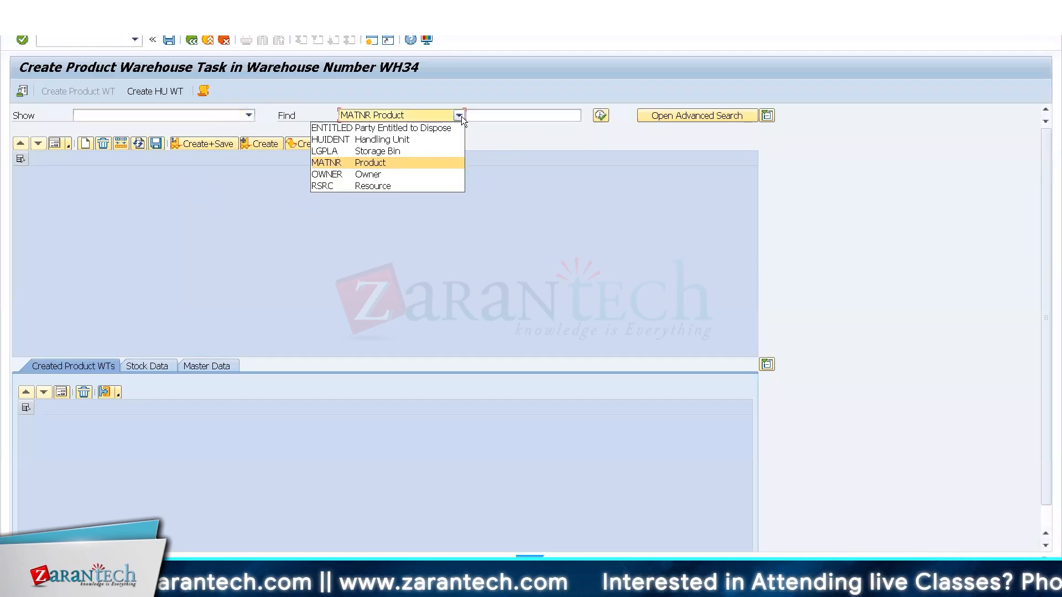
{"action": "left_click", "coordinate": [386, 153]}
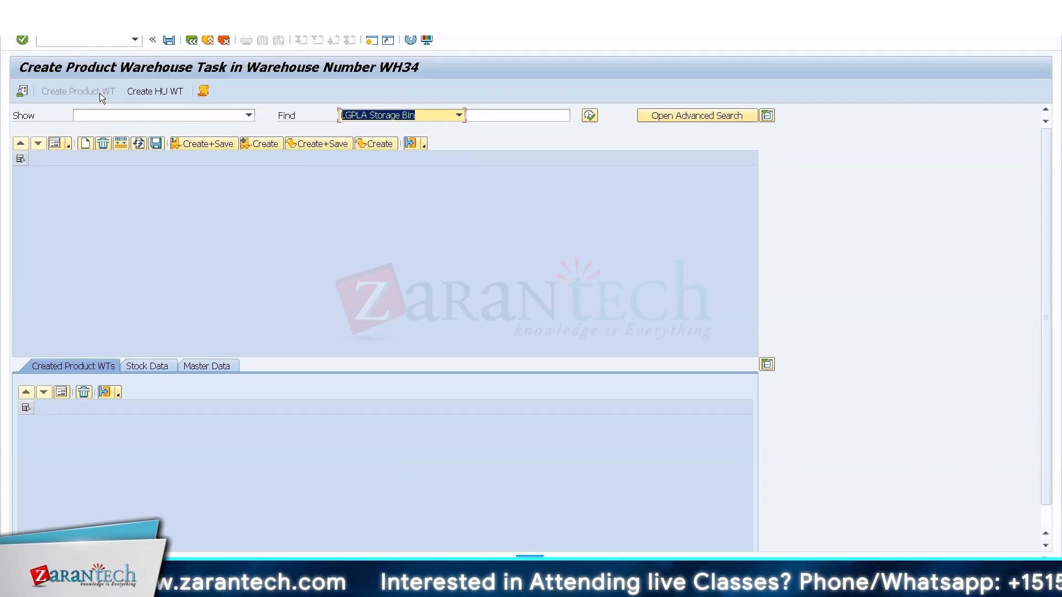
{"action": "left_click", "coordinate": [162, 97]}
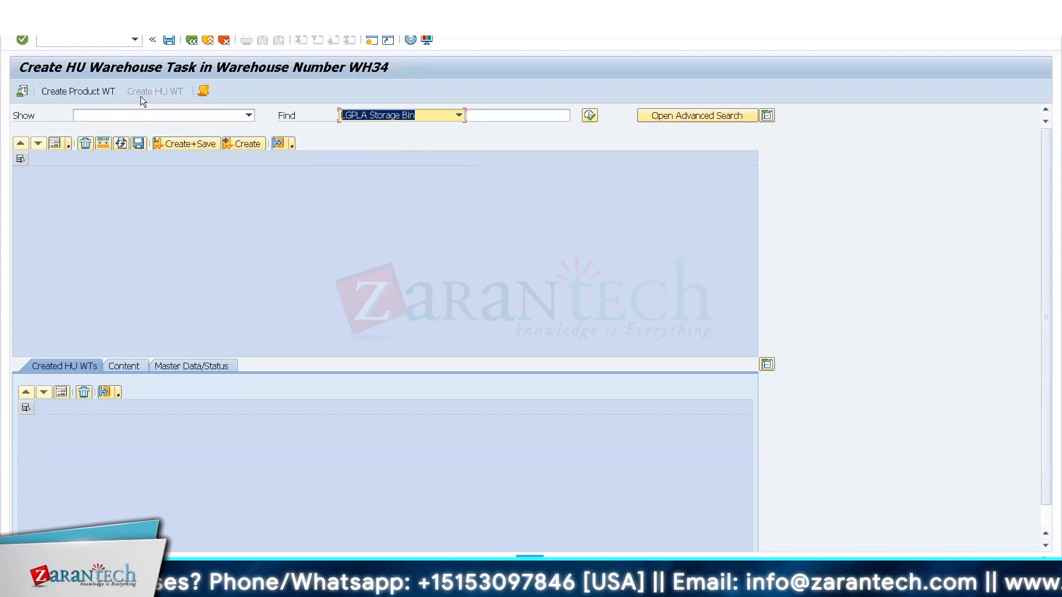
{"action": "left_click", "coordinate": [94, 92]}
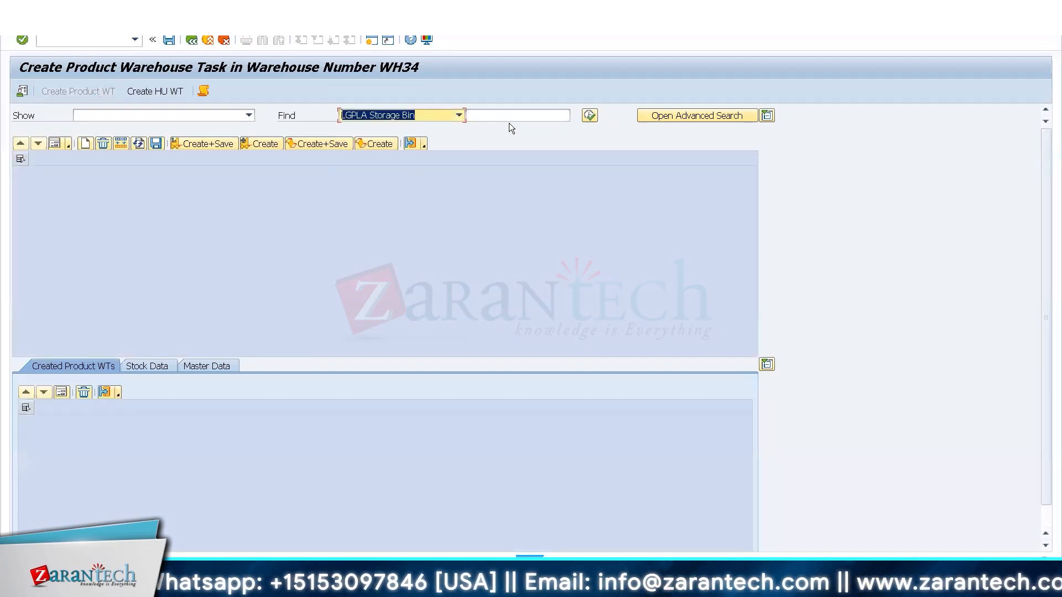
{"action": "left_click", "coordinate": [508, 117]}
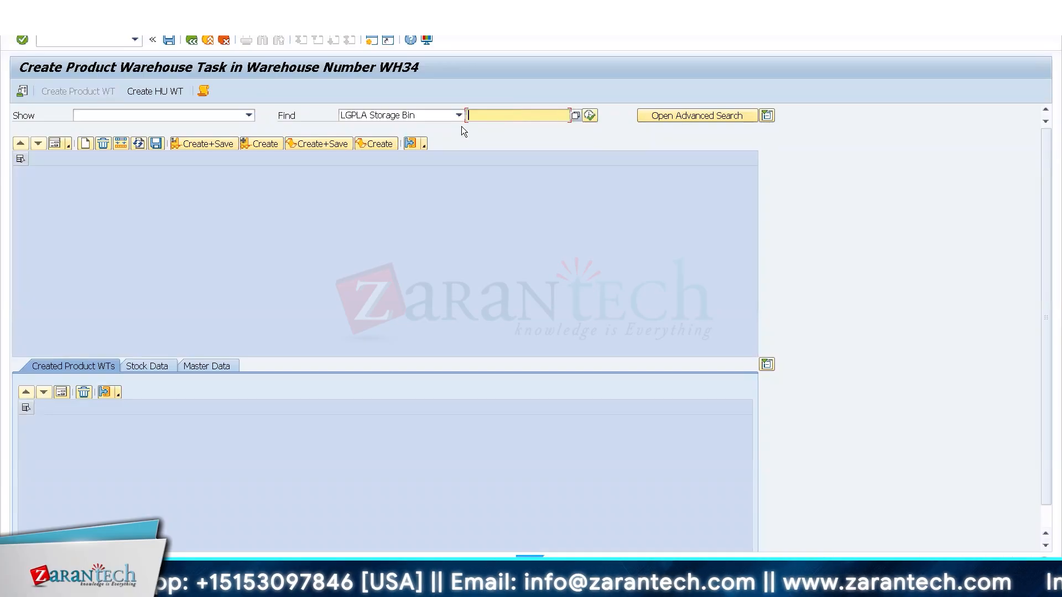
{"action": "type", "text": "8003-01.01"}
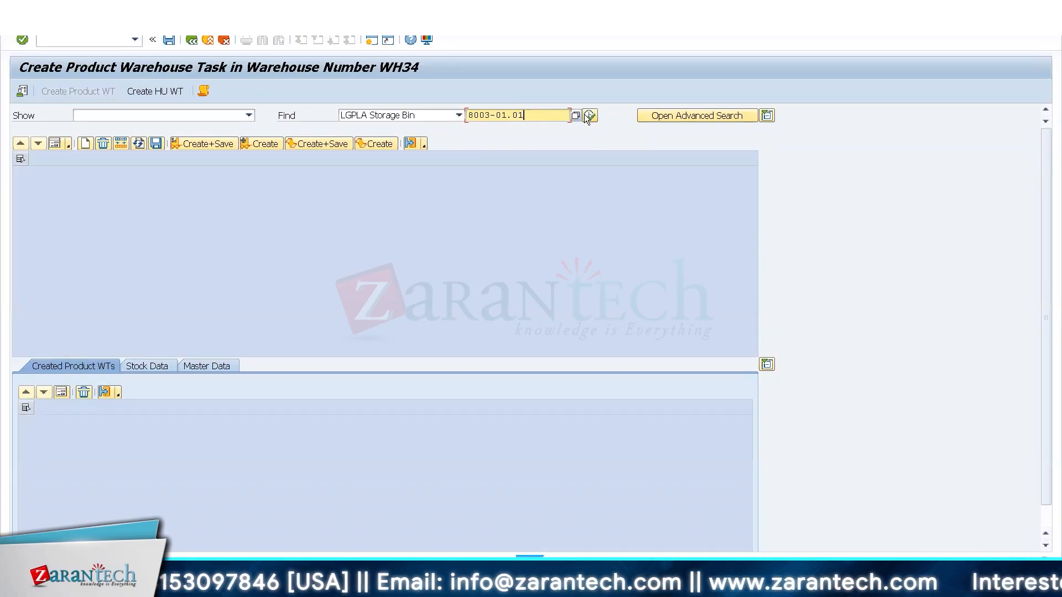
{"action": "left_click", "coordinate": [589, 116]}
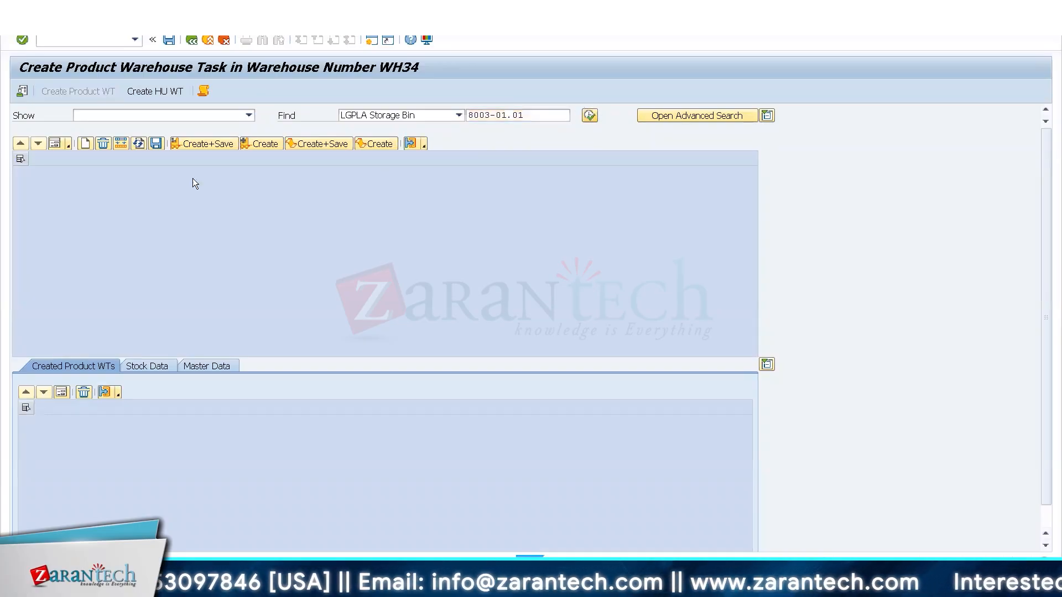
In the form view for product T-T100, set source target quantity 10 and destination bin 8003.01.03.01 in storage type 8003, section C001.
{"action": "left_click", "coordinate": [55, 145]}
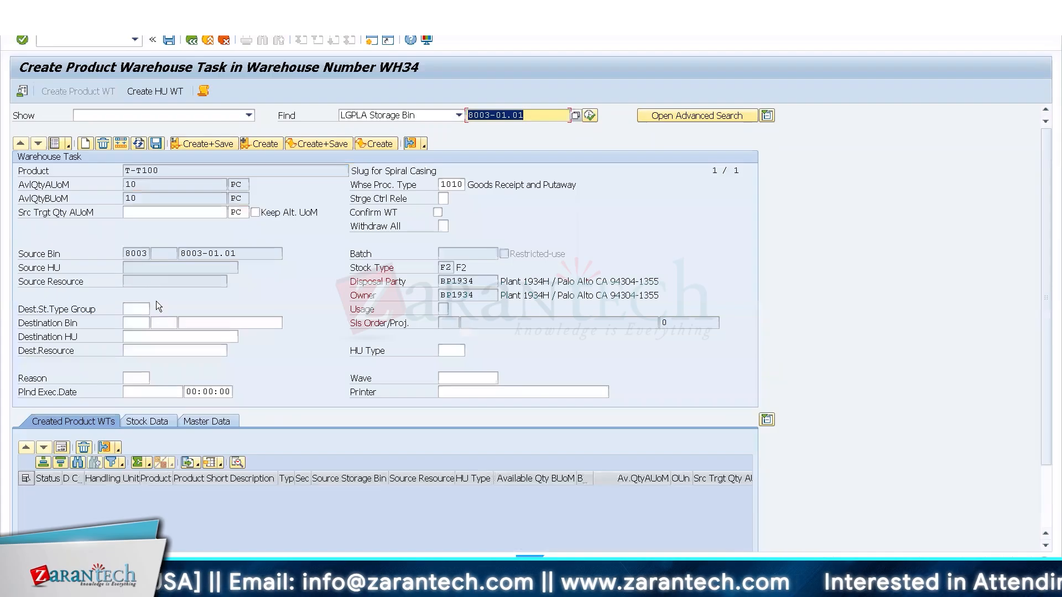
{"action": "left_click", "coordinate": [159, 214]}
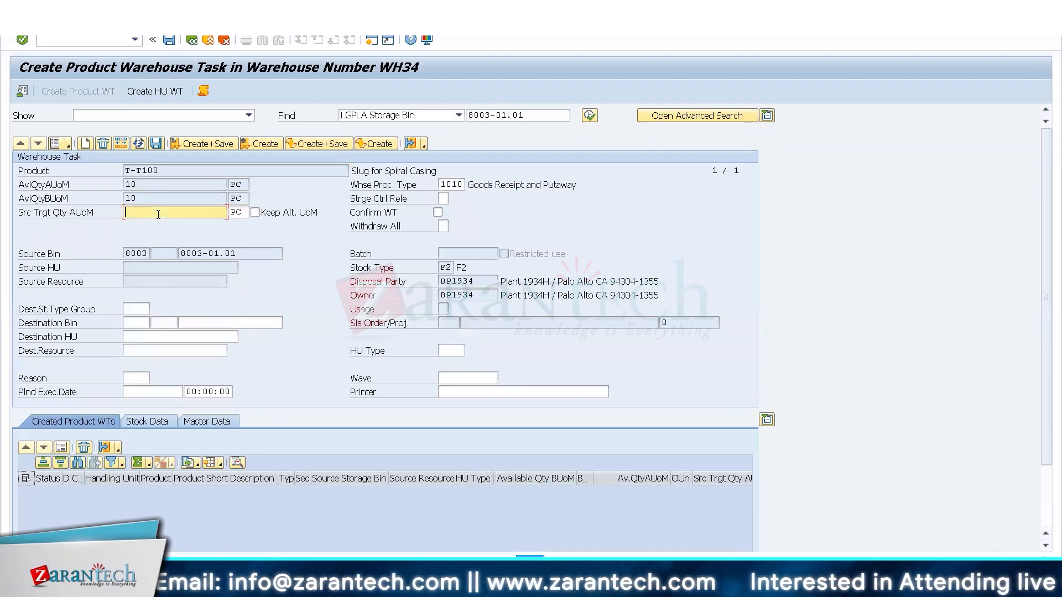
{"action": "type", "text": "10"}
{"action": "key", "text": "Return"}
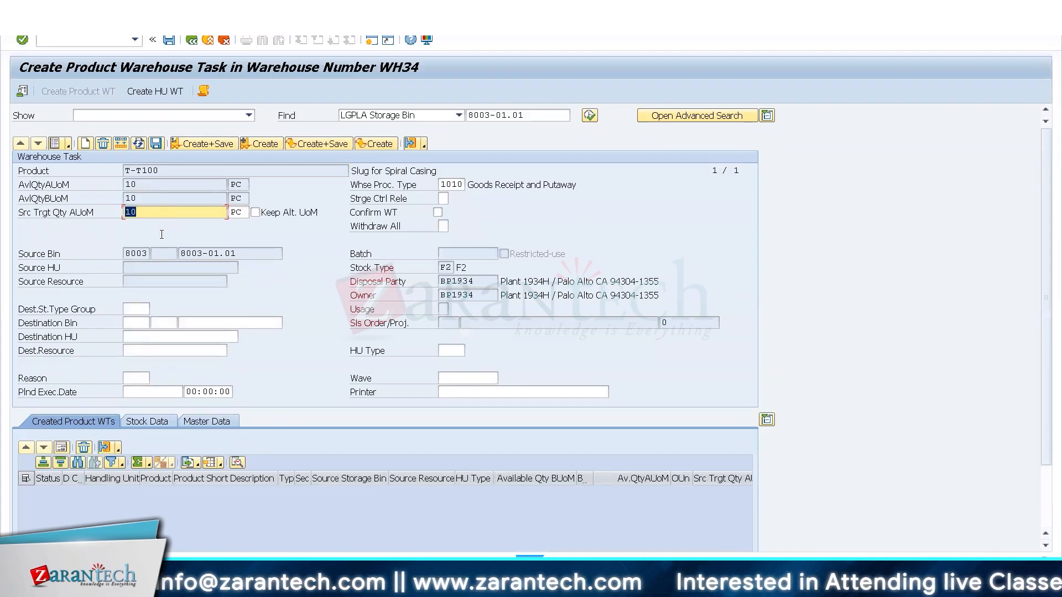
{"action": "left_click", "coordinate": [139, 319]}
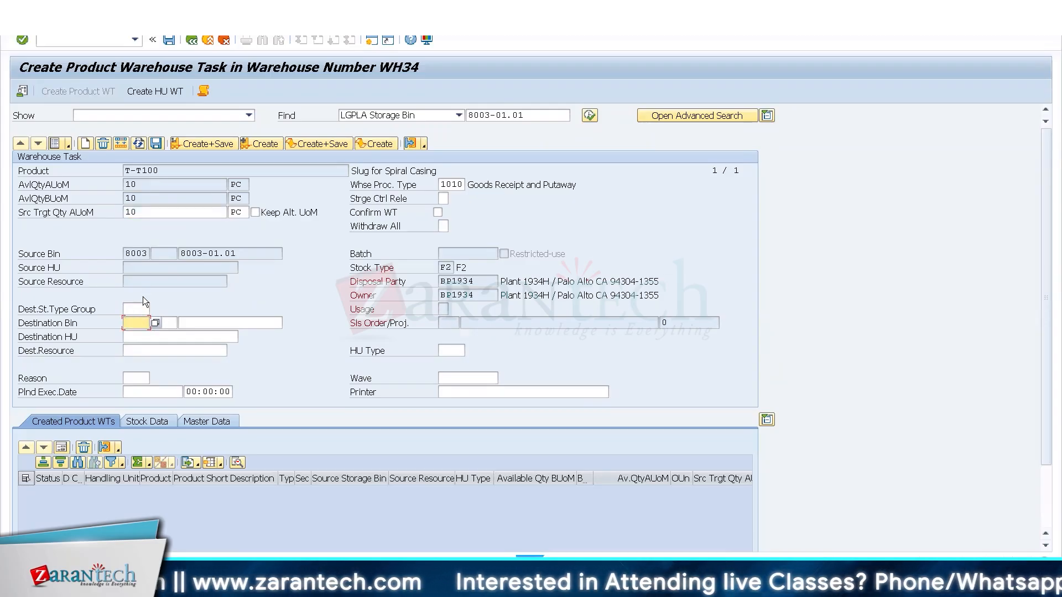
{"action": "key", "text": "F4"}
{"action": "double_click", "coordinate": [272, 344]}
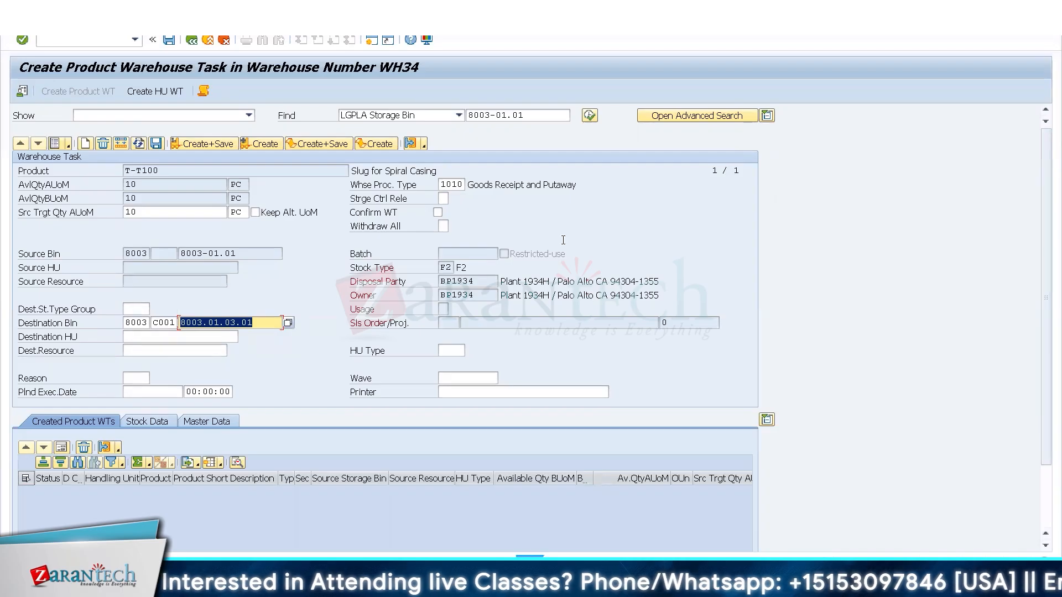
Try to create the product warehouse task with warehouse process type 9999.
{"action": "left_click", "coordinate": [441, 189]}
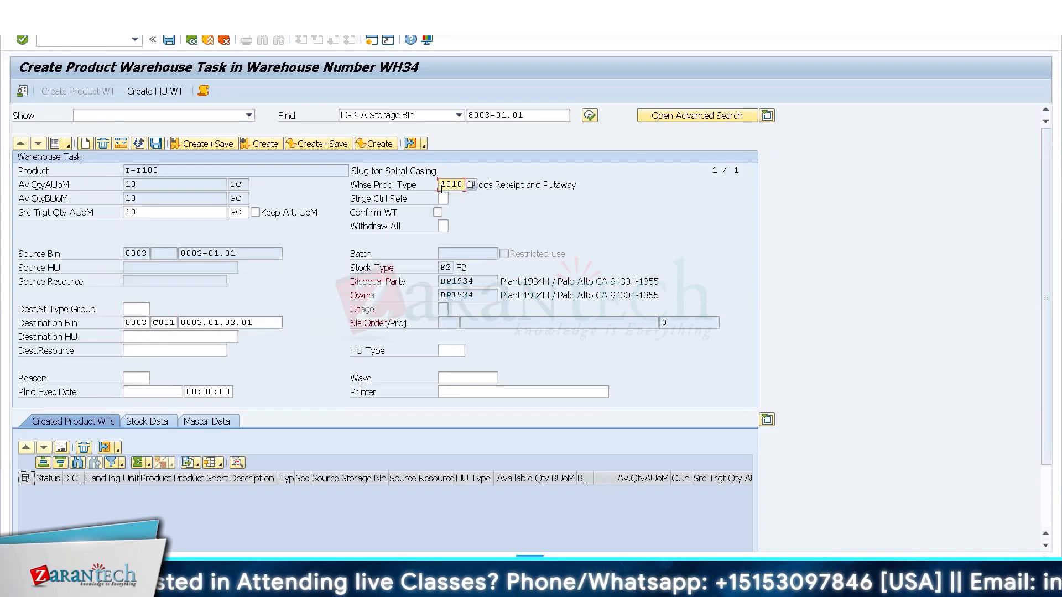
{"action": "key", "text": "Delete"}
{"action": "key", "text": "Delete"}
{"action": "key", "text": "Delete"}
{"action": "key", "text": "Delete"}
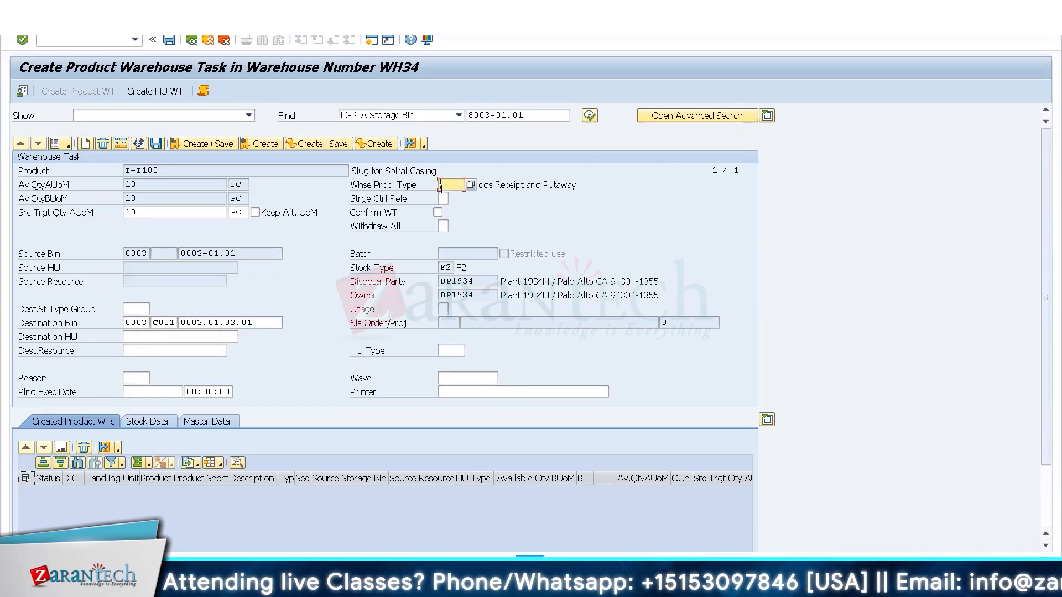
{"action": "type", "text": "9999"}
{"action": "key", "text": "Return"}
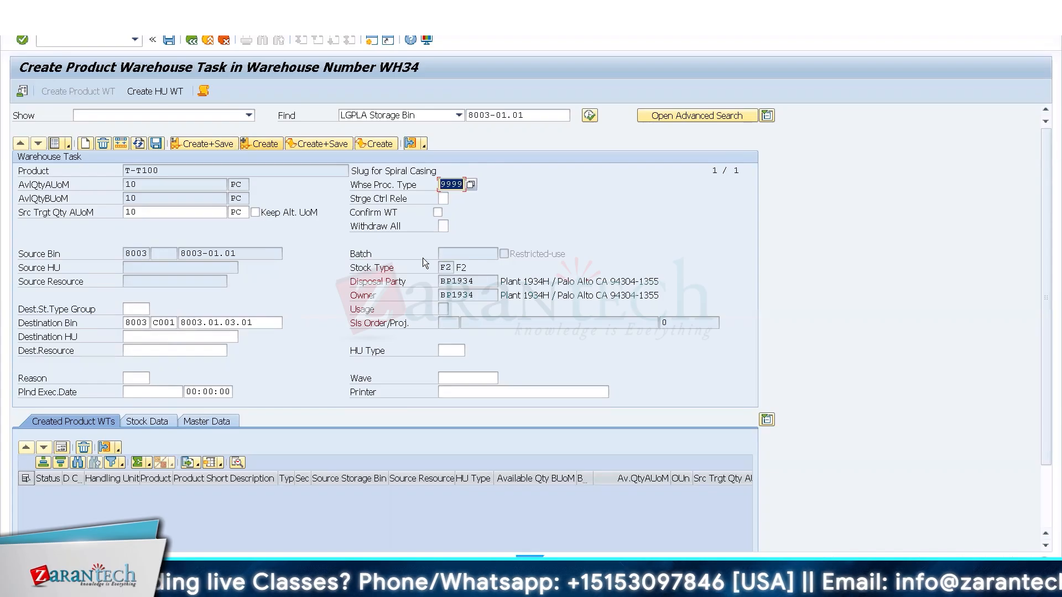
{"action": "left_click", "coordinate": [231, 145]}
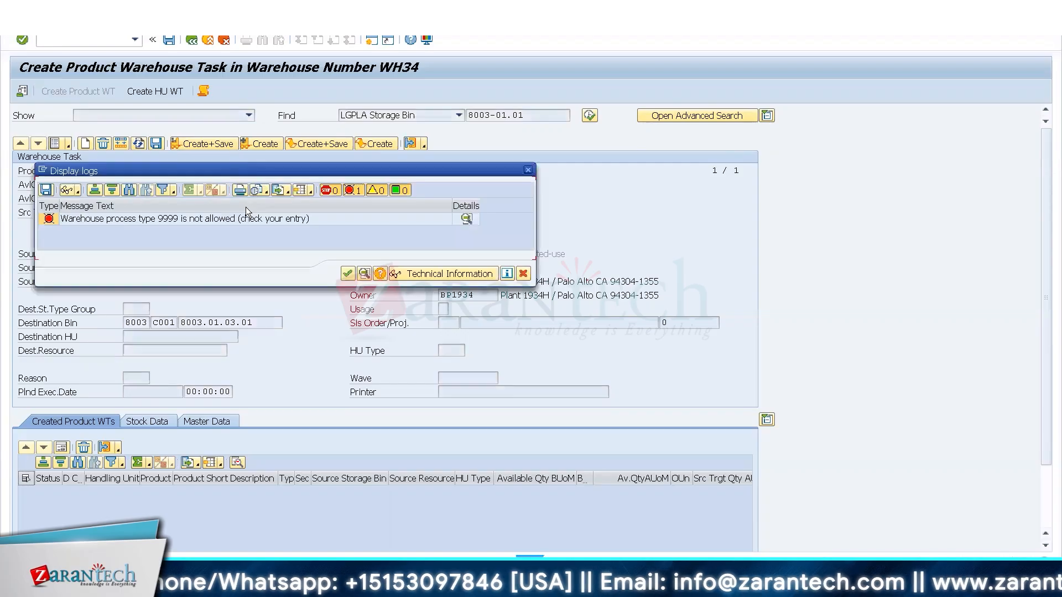
{"action": "left_click", "coordinate": [347, 273]}
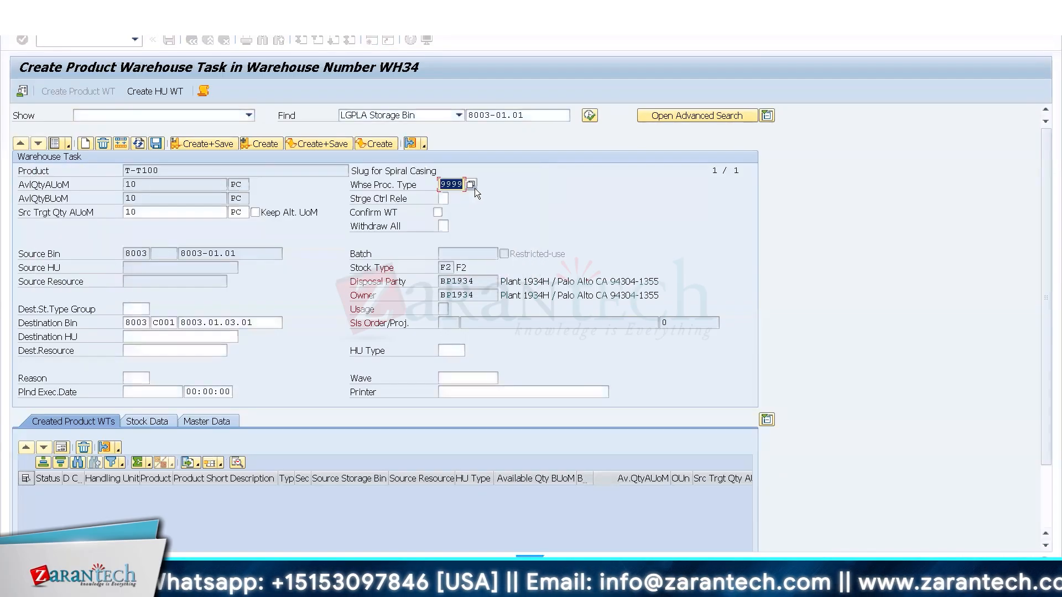
Choose Y999 Warehouse Supervision as the warehouse process type from the list of possible entries.
{"action": "left_click", "coordinate": [471, 184]}
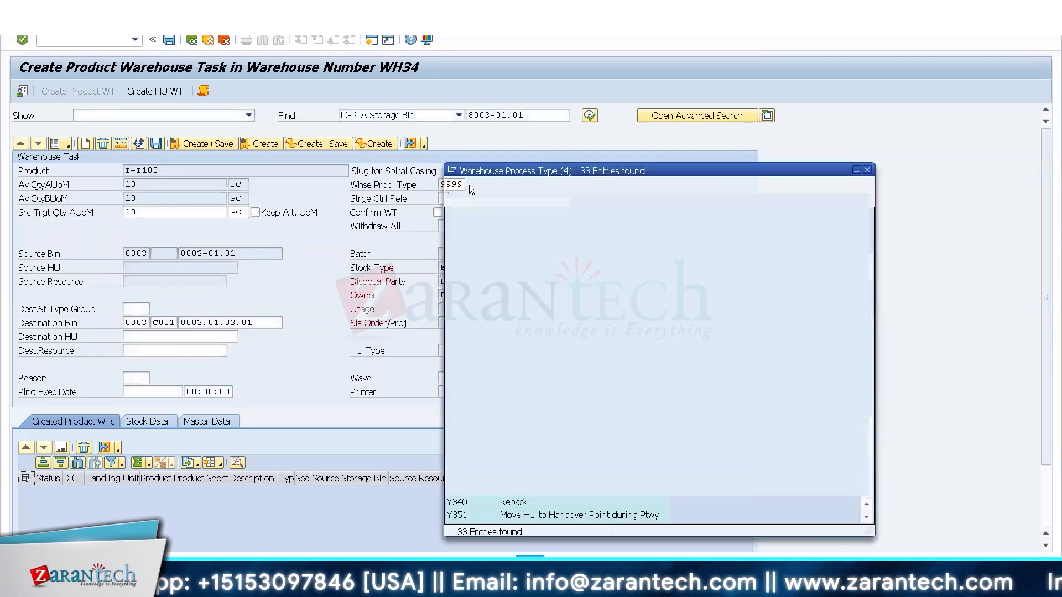
{"action": "left_click", "coordinate": [862, 473]}
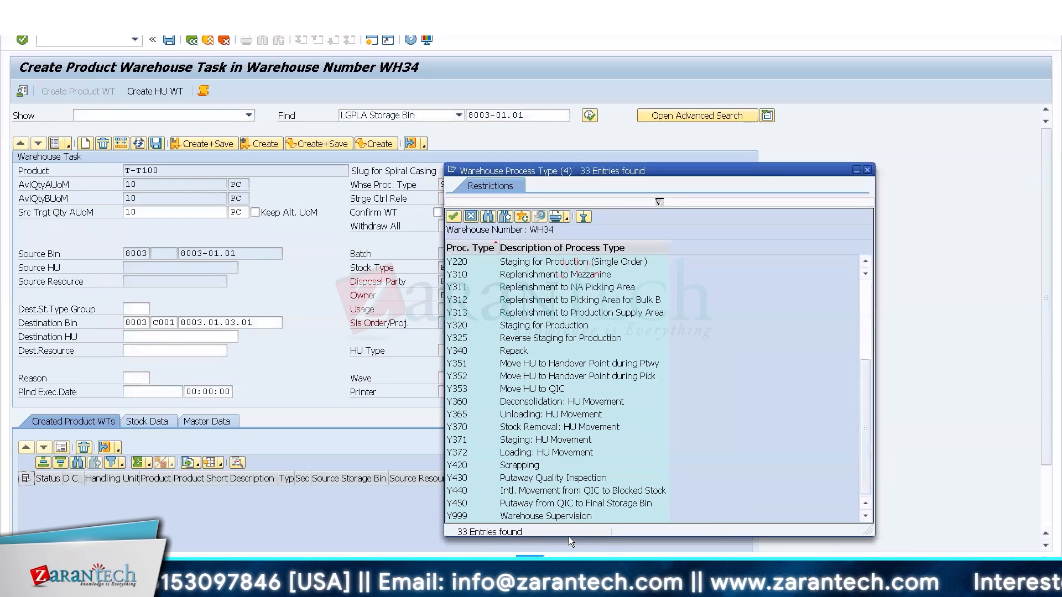
{"action": "double_click", "coordinate": [569, 518]}
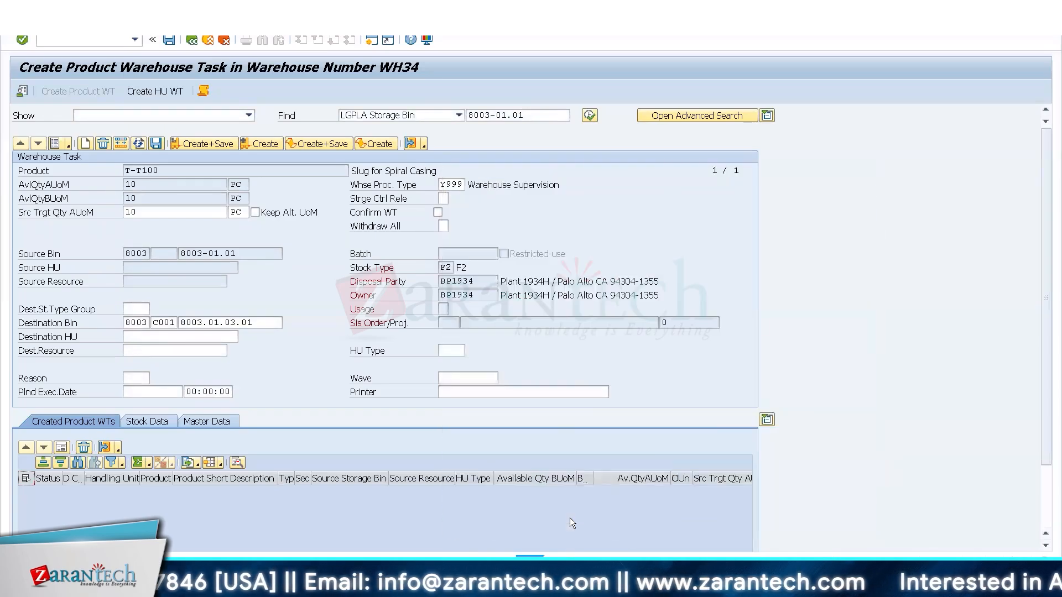
{"action": "key", "text": "Return"}
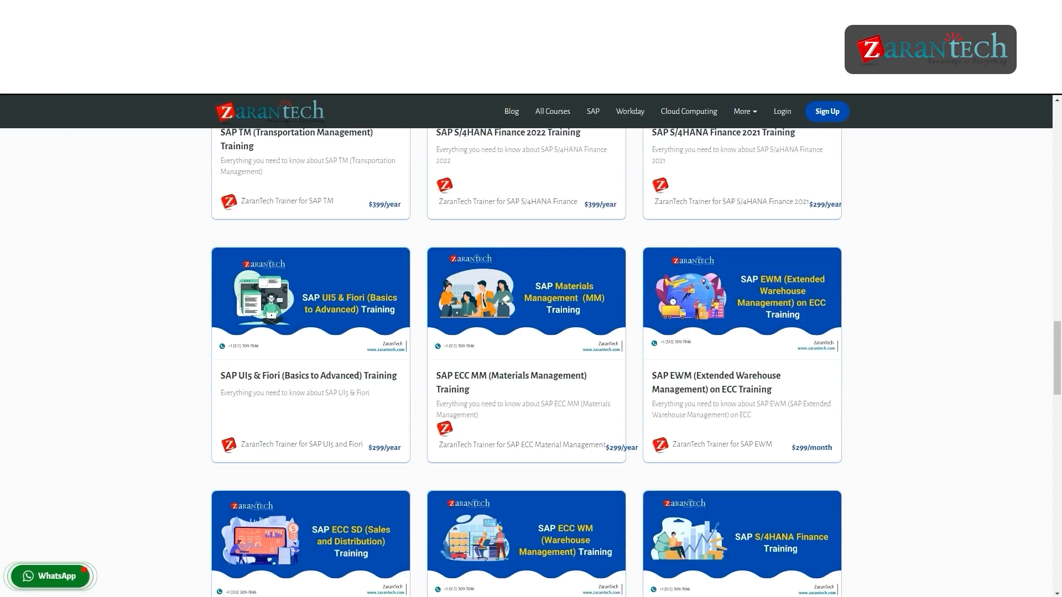
{"action": "scroll", "coordinate": [527, 362], "scroll_direction": "down", "scroll_amount": 4}
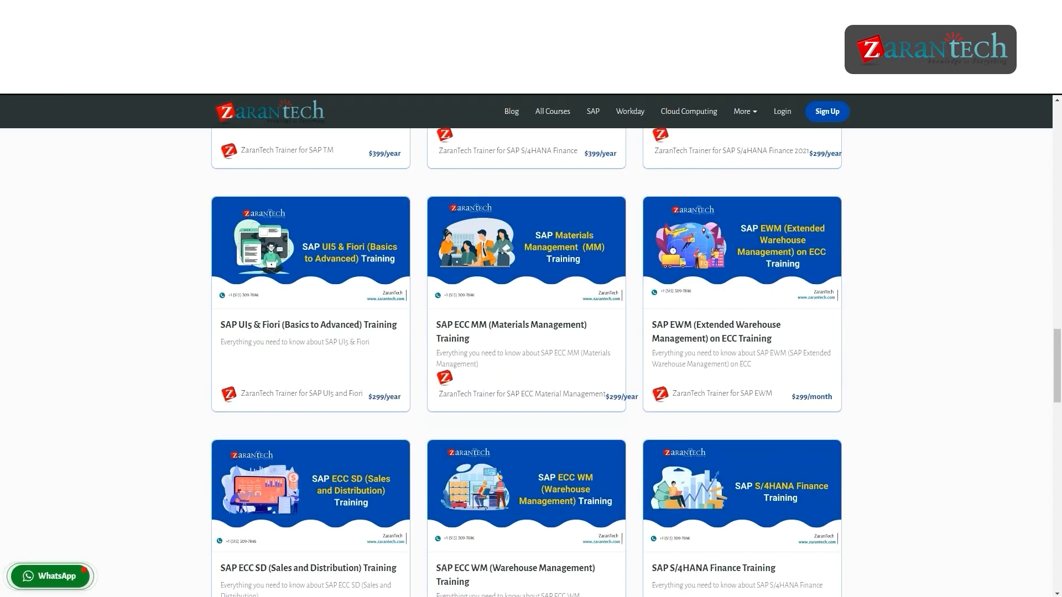
{"action": "scroll", "coordinate": [531, 359], "scroll_direction": "down", "scroll_amount": 3}
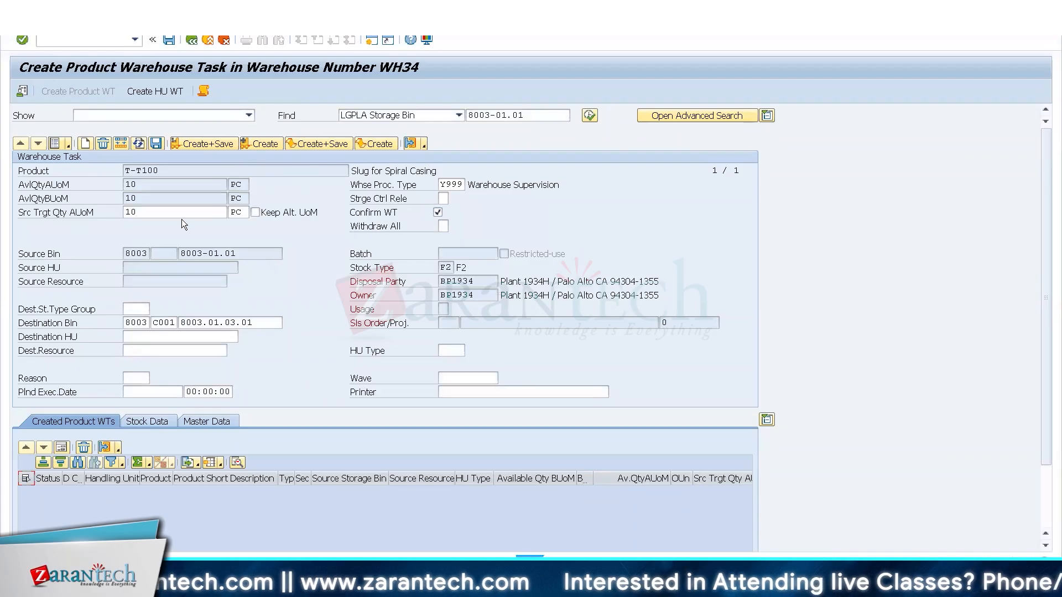
Try to create and save the warehouse task moving the T-T100 stock to bin 8003.01.03.01, closing the log.
{"action": "left_click", "coordinate": [270, 323]}
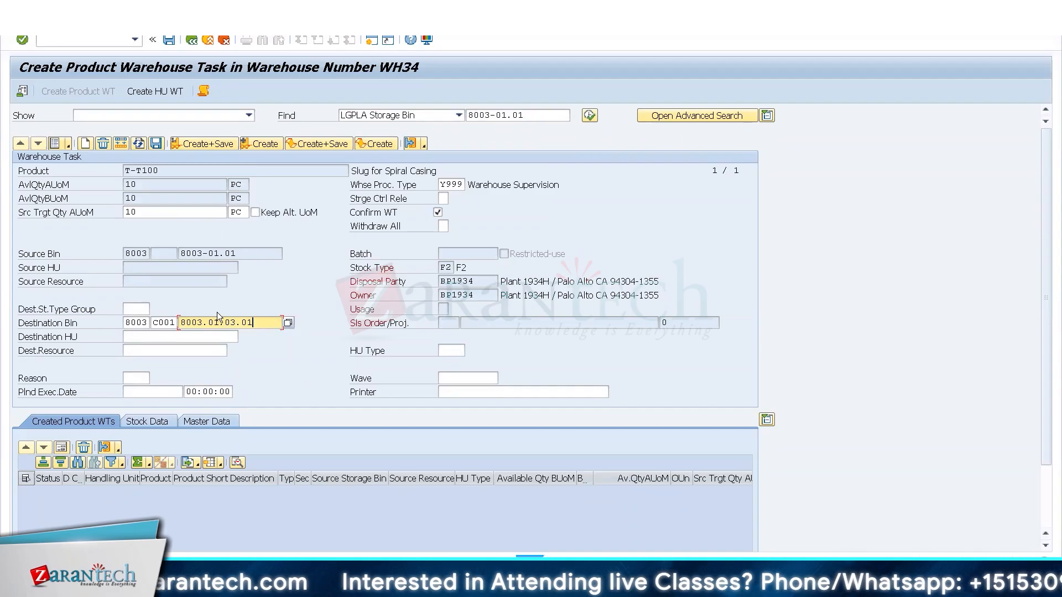
{"action": "left_click", "coordinate": [188, 143]}
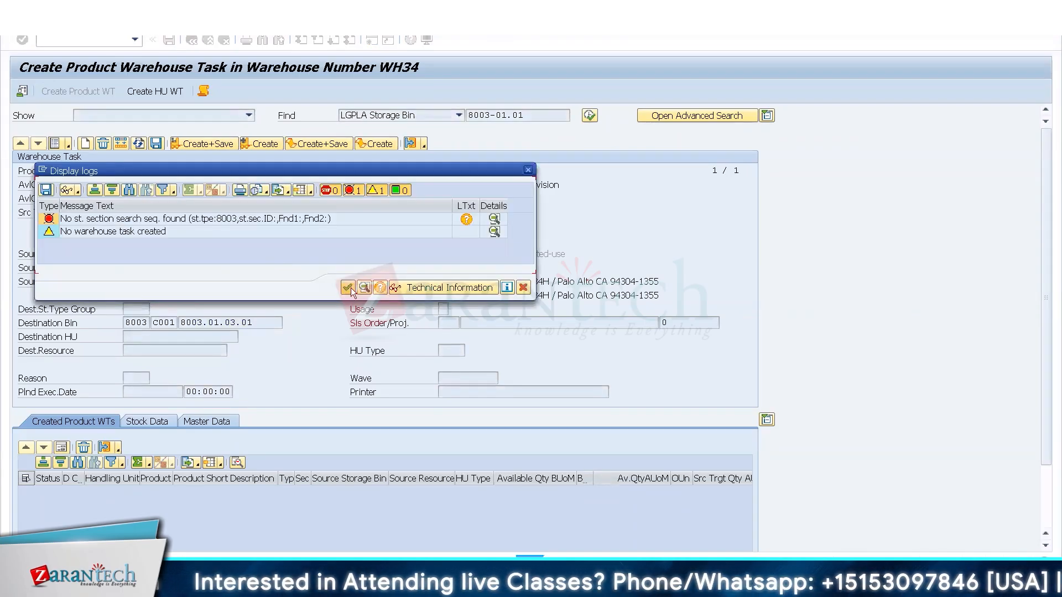
{"action": "left_click", "coordinate": [348, 288]}
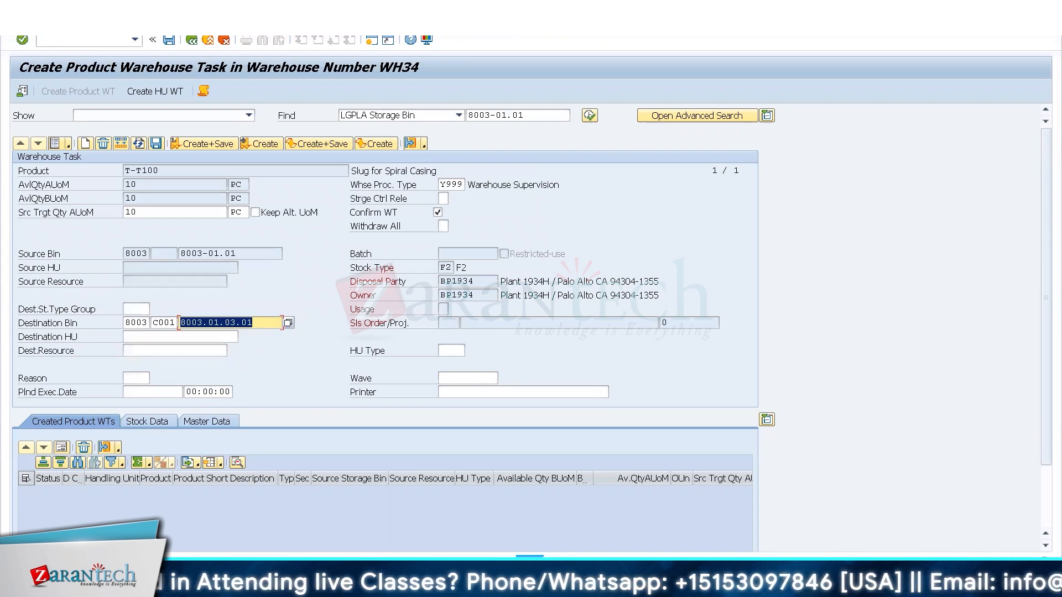
Open warehouse product maintenance with /N/SCWM/MAT1 in the customizing session, enter product T-T100 and clear the warehouse number.
{"action": "left_click", "coordinate": [161, 578]}
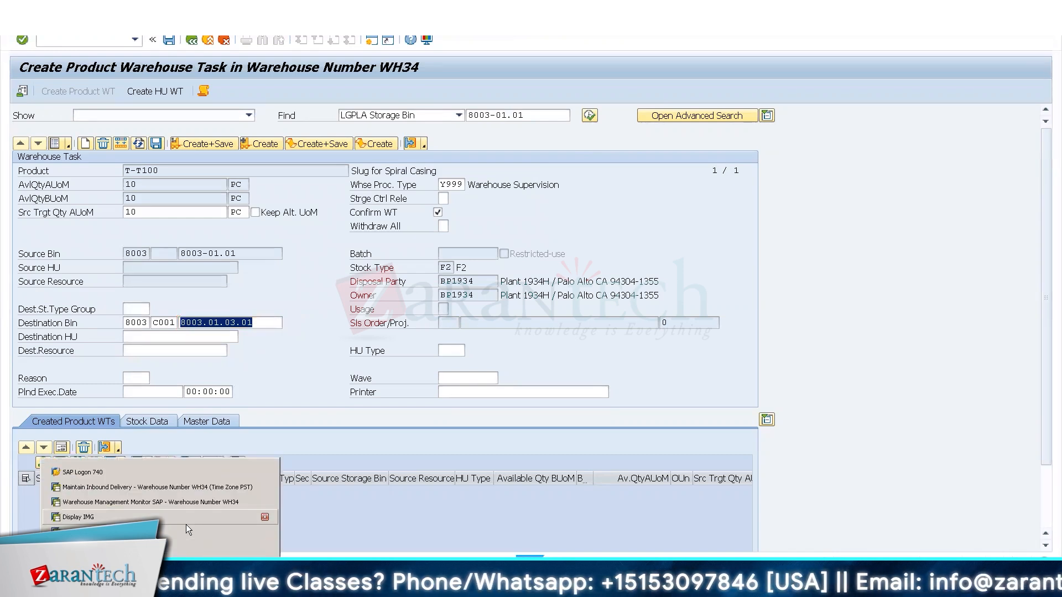
{"action": "left_click", "coordinate": [186, 526]}
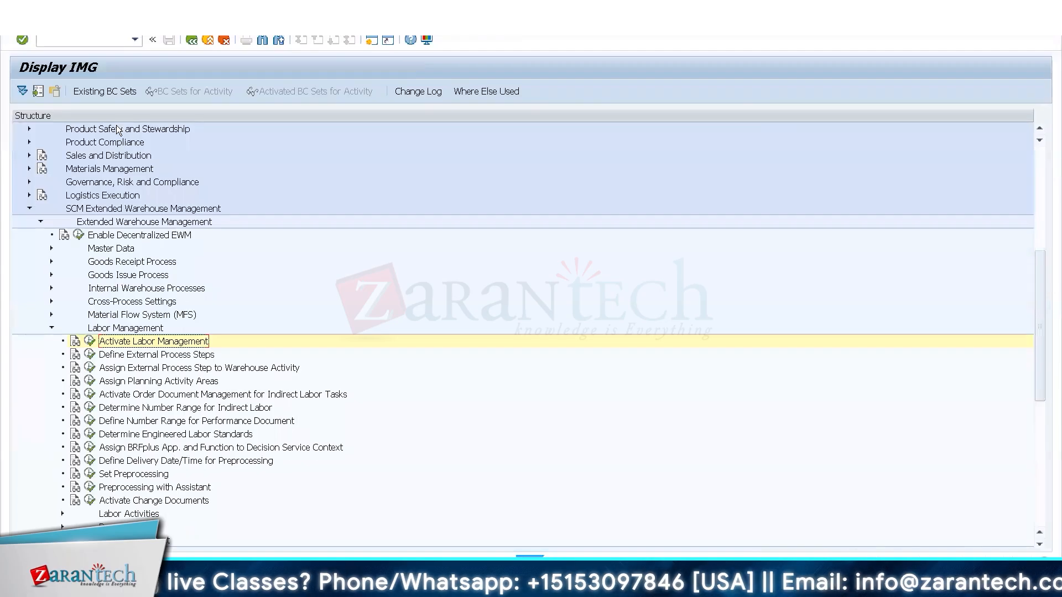
{"action": "left_click", "coordinate": [85, 39]}
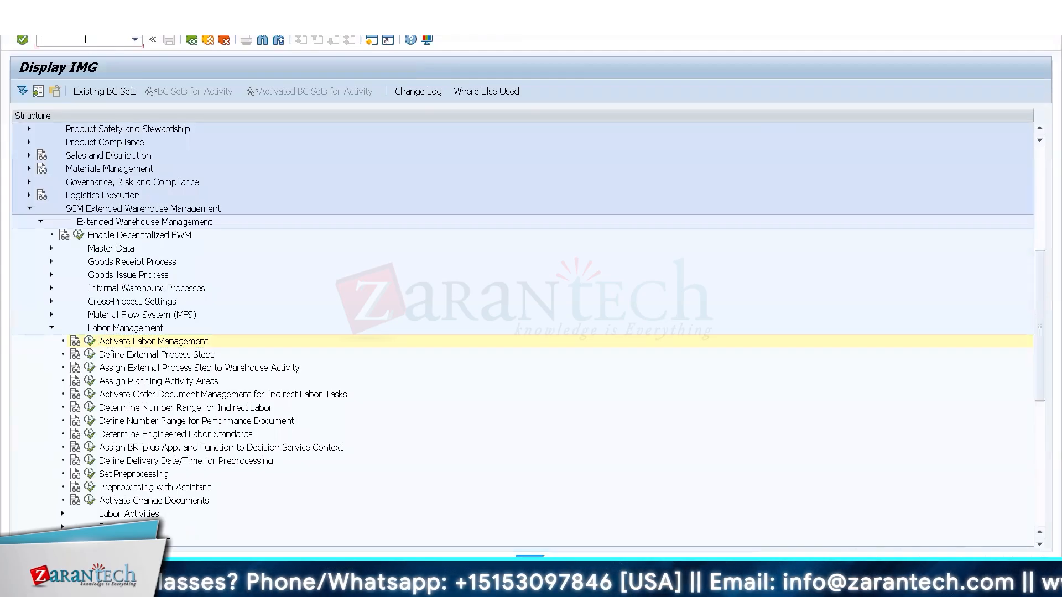
{"action": "type", "text": "/N/SCWM"}
{"action": "type", "text": "MAT1"}
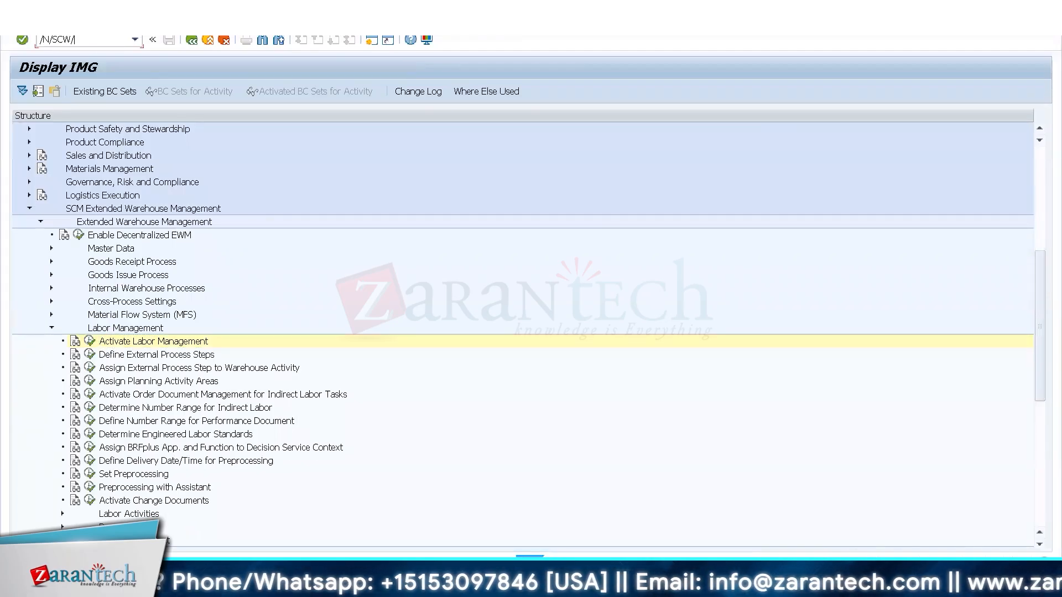
{"action": "key", "text": "Return"}
{"action": "type", "text": "T-T100"}
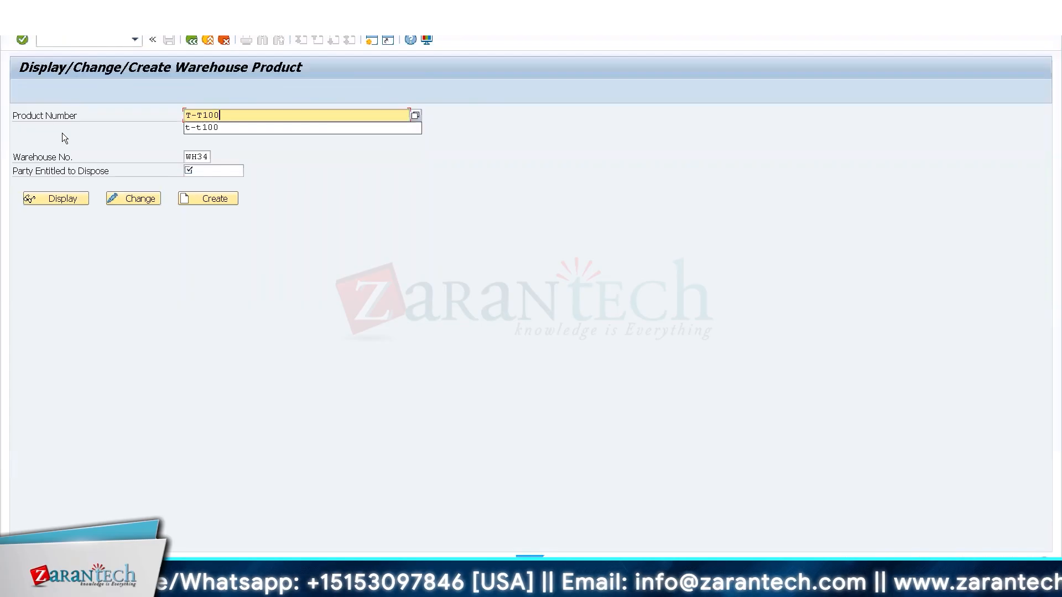
{"action": "key", "text": "Tab"}
{"action": "key", "text": "Delete"}
{"action": "key", "text": "Tab"}
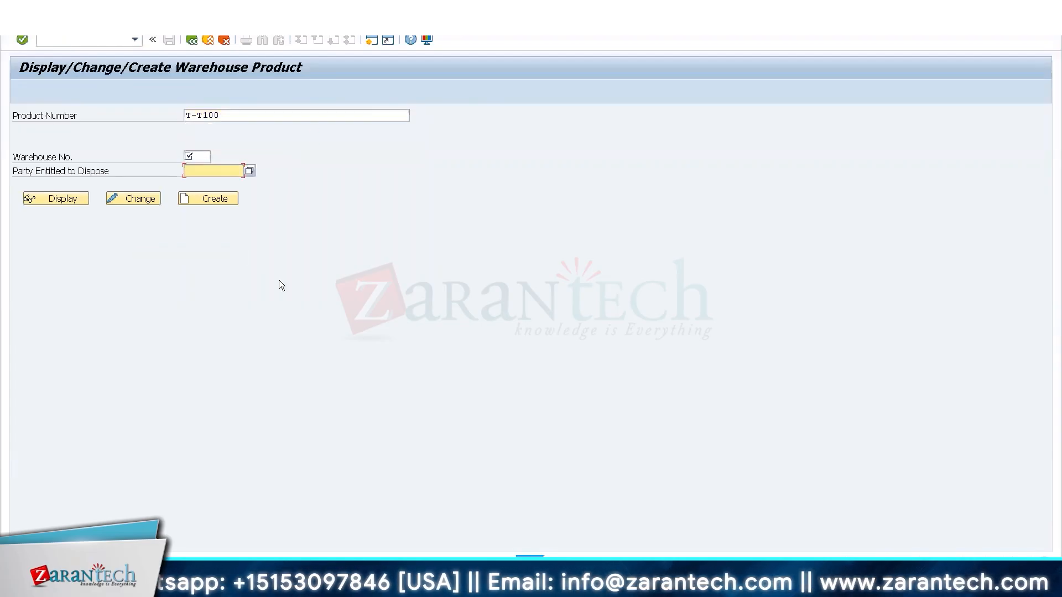
Back in the T-T100 warehouse task, replace the destination with bin PACKING and try to create and save the task, closing the log.
{"action": "key", "text": "alt+Tab"}
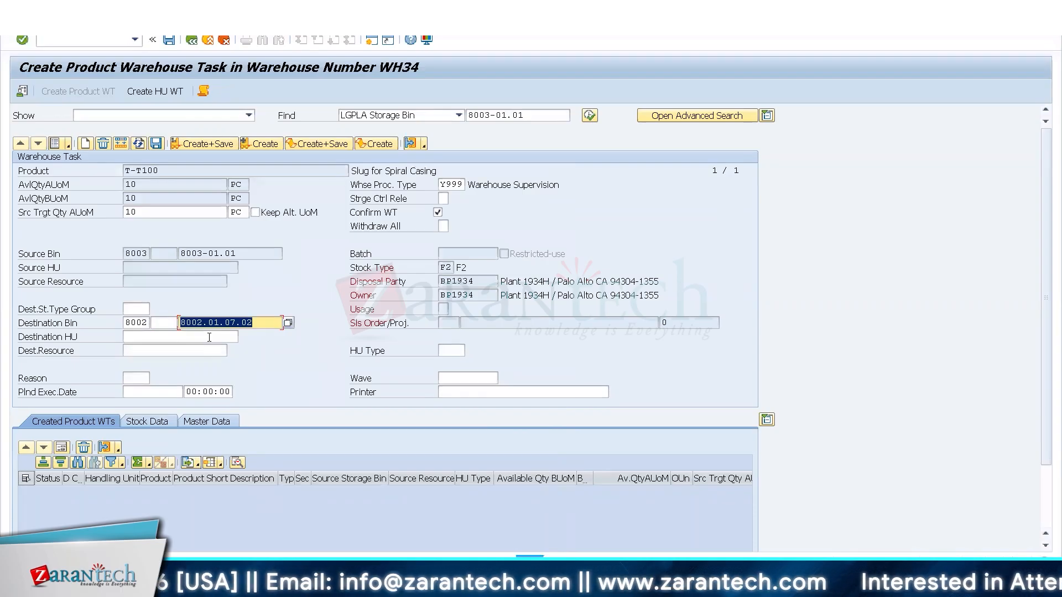
{"action": "key", "text": "BackSpace"}
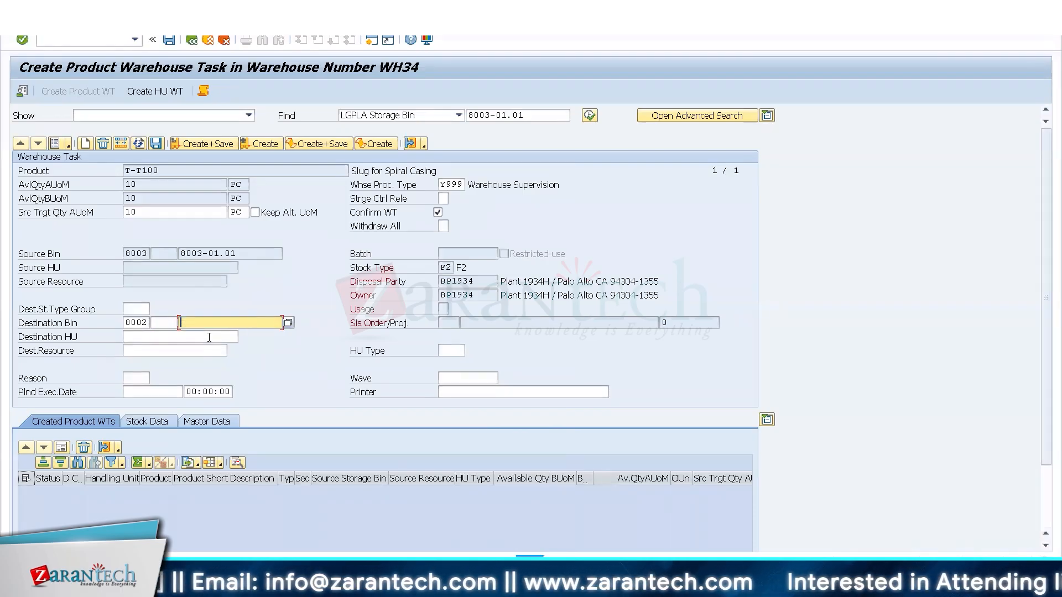
{"action": "left_click", "coordinate": [141, 321]}
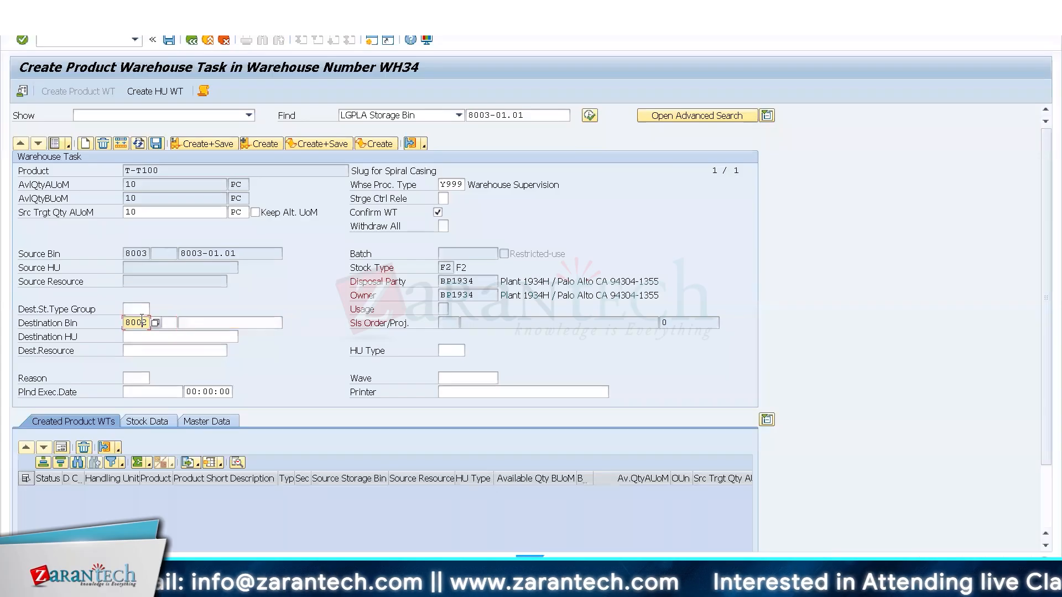
{"action": "left_click", "coordinate": [196, 323]}
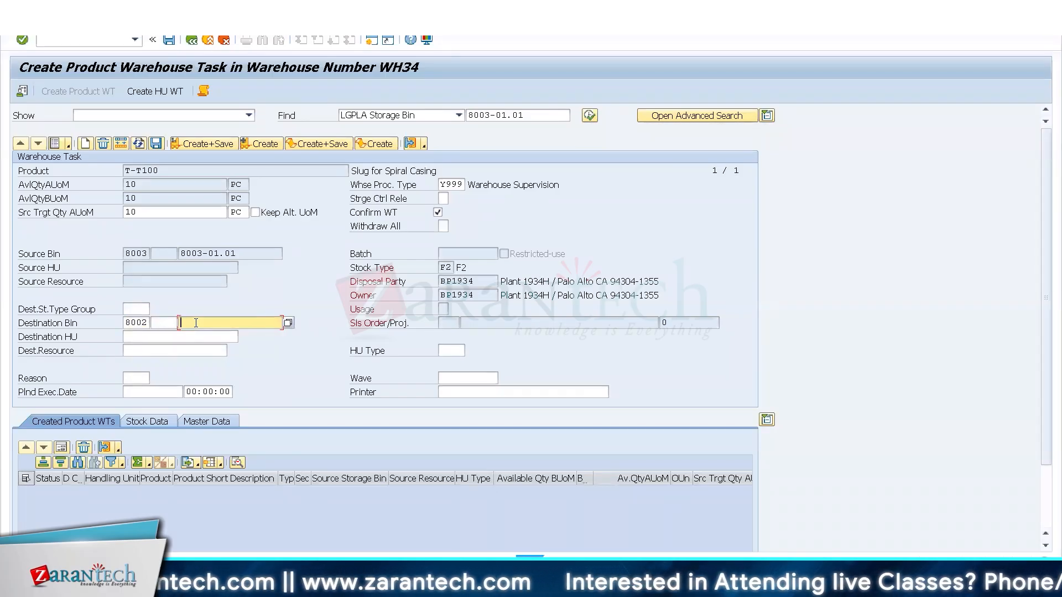
{"action": "key", "text": "shift+Tab"}
{"action": "key", "text": "shift+Tab"}
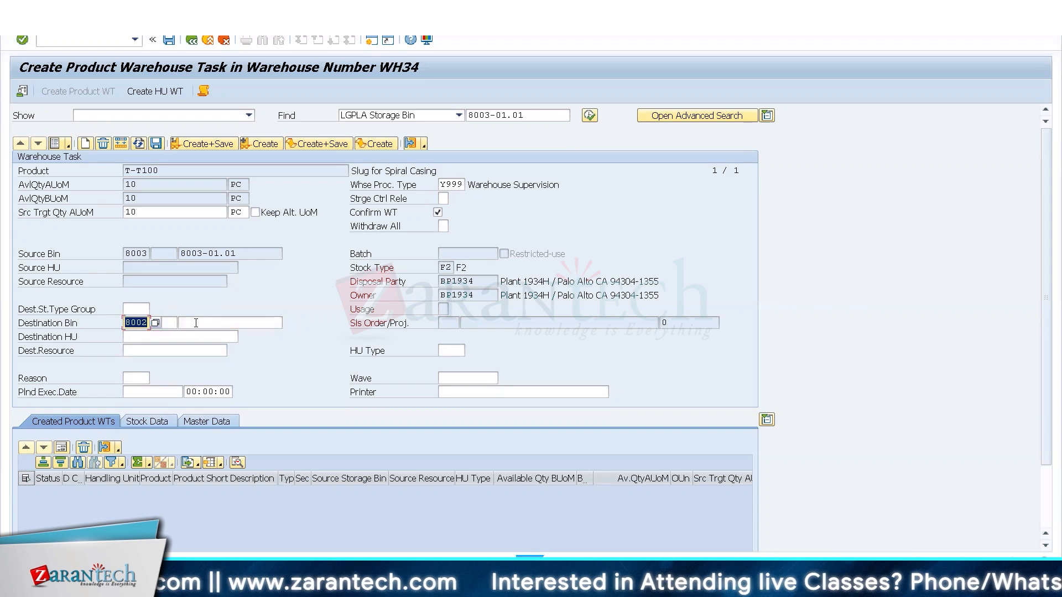
{"action": "left_click", "coordinate": [196, 323]}
{"action": "type", "text": "PAC"}
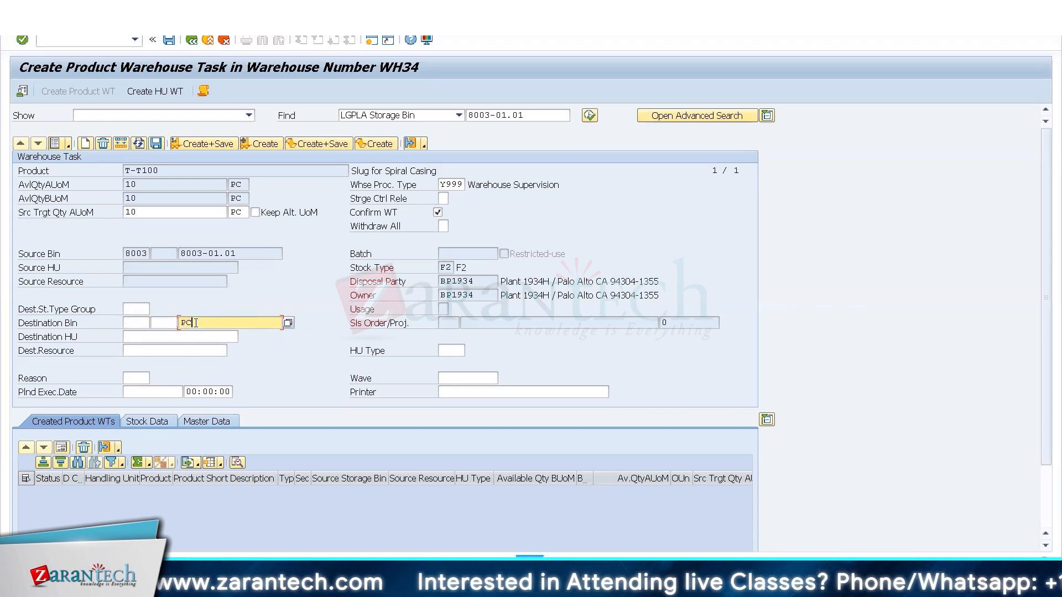
{"action": "type", "text": "KING"}
{"action": "key", "text": "Return"}
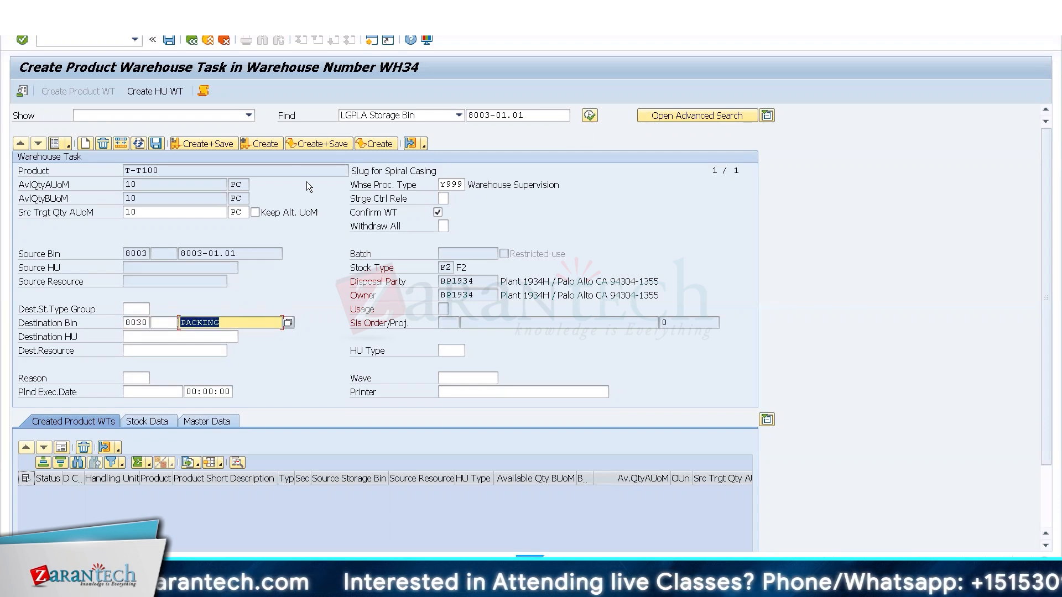
{"action": "left_click", "coordinate": [198, 140]}
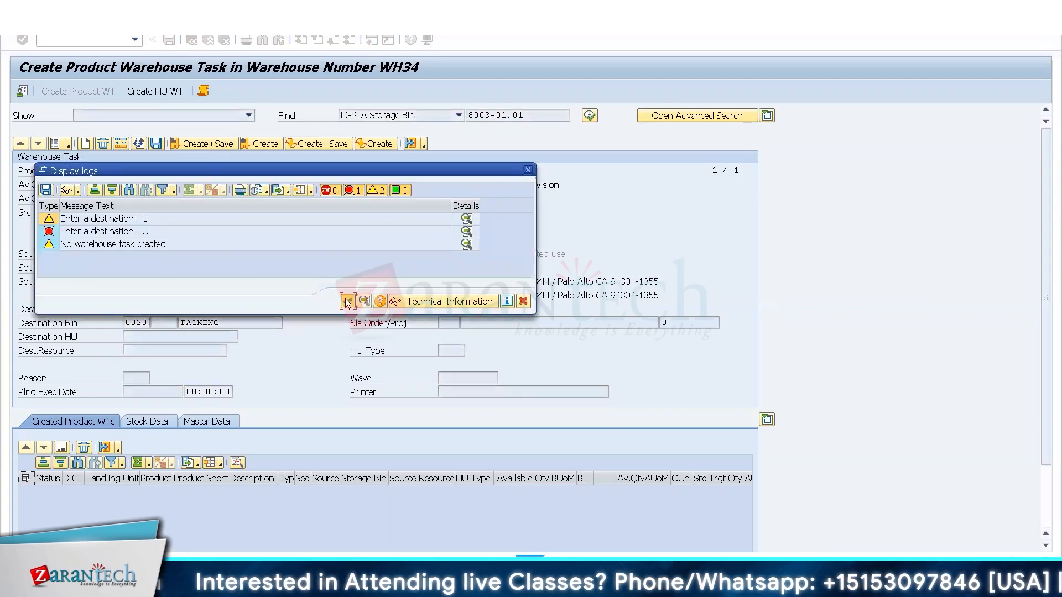
{"action": "left_click", "coordinate": [347, 302]}
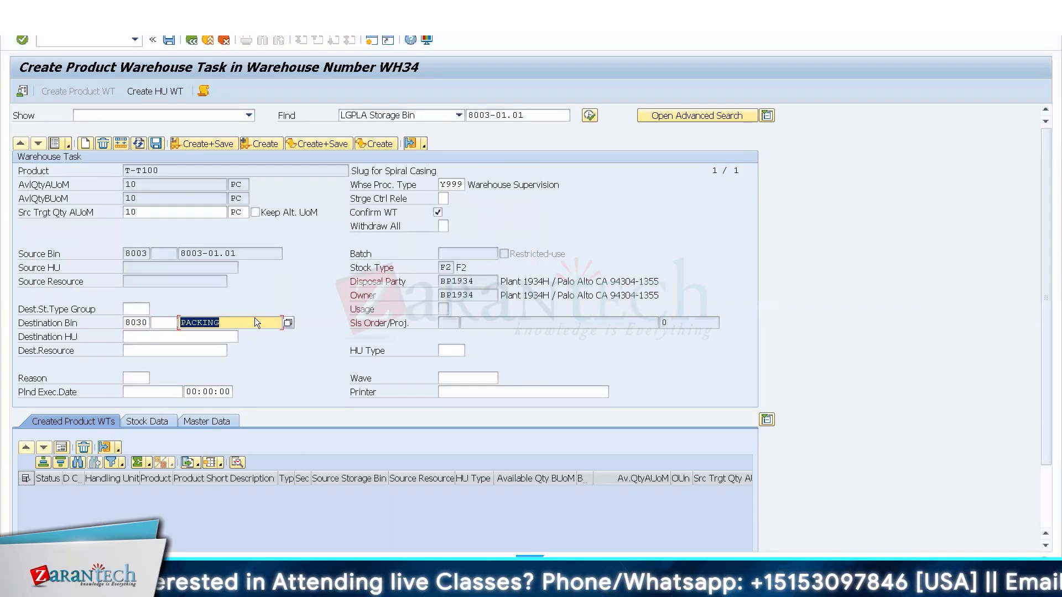
Set the destination to storage type 9020, bin GI-ZONE, and try to create and save the warehouse task, closing the log.
{"action": "key", "text": "BackSpace"}
{"action": "key", "text": "shift+Tab"}
{"action": "key", "text": "shift+Tab"}
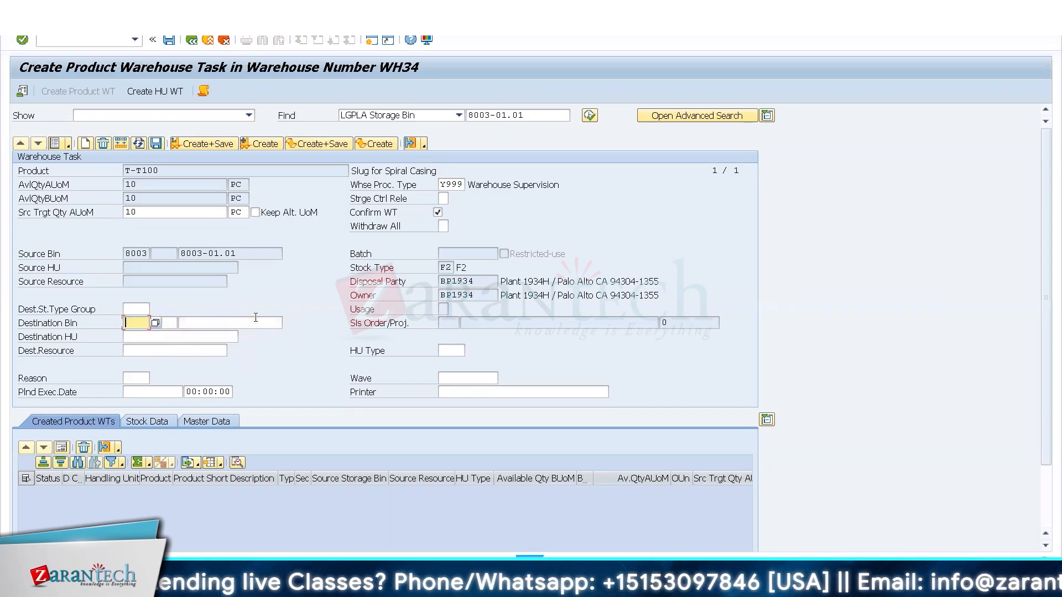
{"action": "type", "text": "9020"}
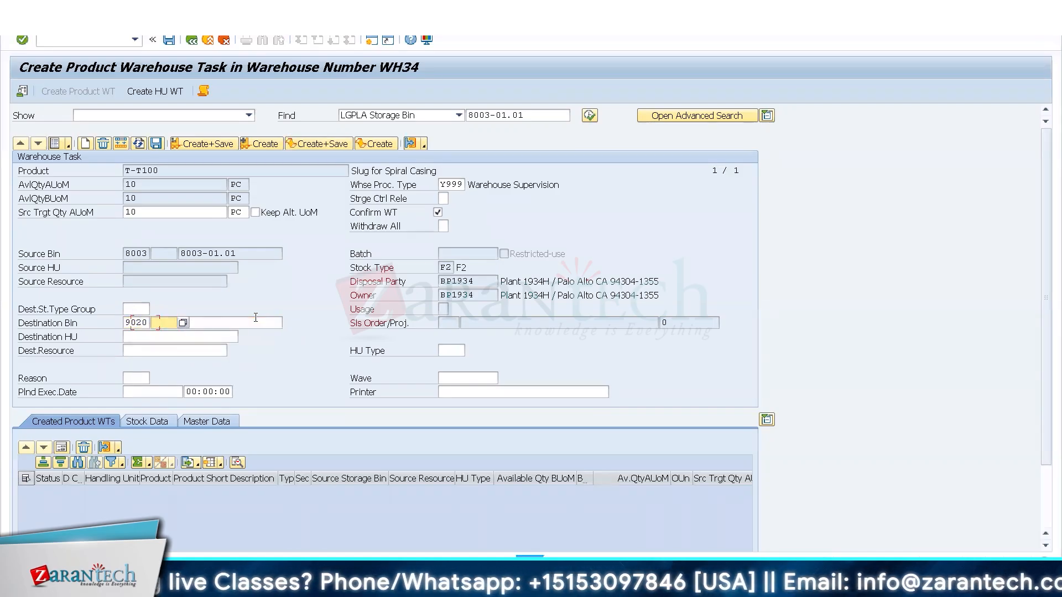
{"action": "key", "text": "Tab"}
{"action": "key", "text": "Tab"}
{"action": "type", "text": "GI-ZONE"}
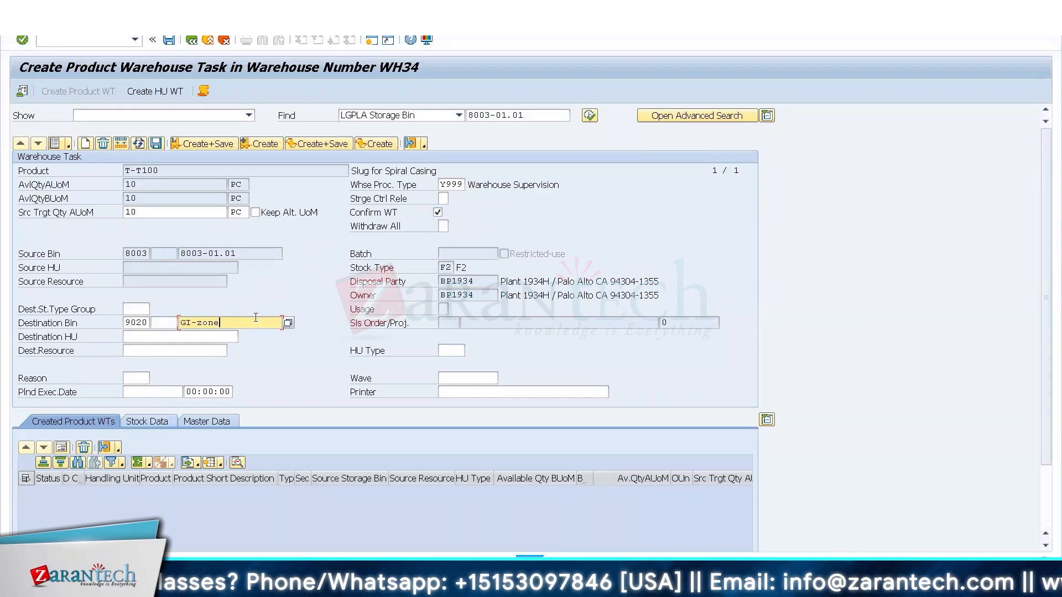
{"action": "key", "text": "Return"}
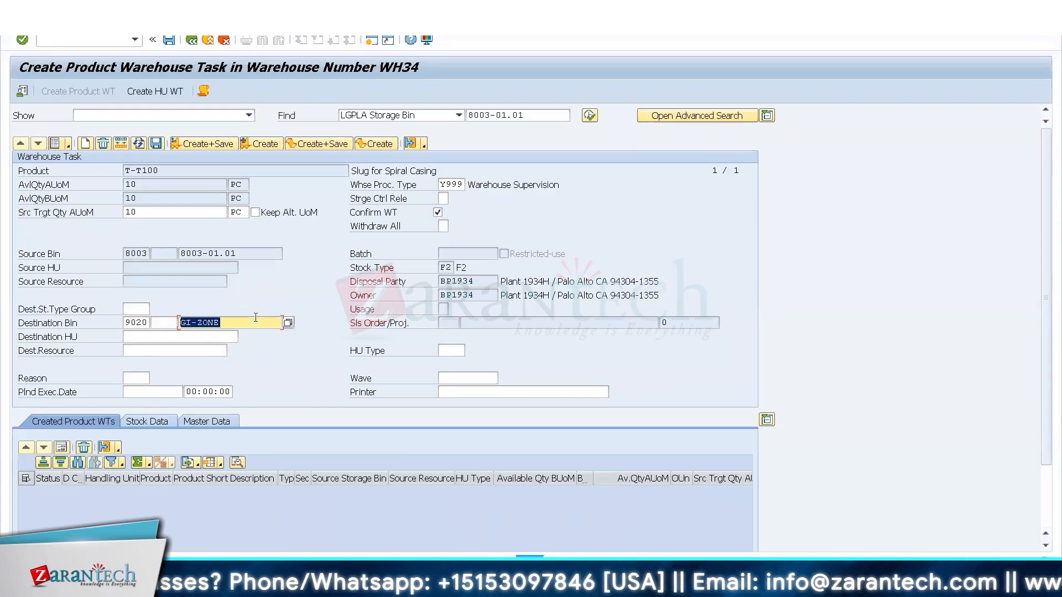
{"action": "left_click", "coordinate": [206, 147]}
{"action": "left_click", "coordinate": [347, 301]}
In the warehouse product session, open Define Storage Type through SPRO and go to storage type 9020 of warehouse WH34.
{"action": "left_click", "coordinate": [161, 575]}
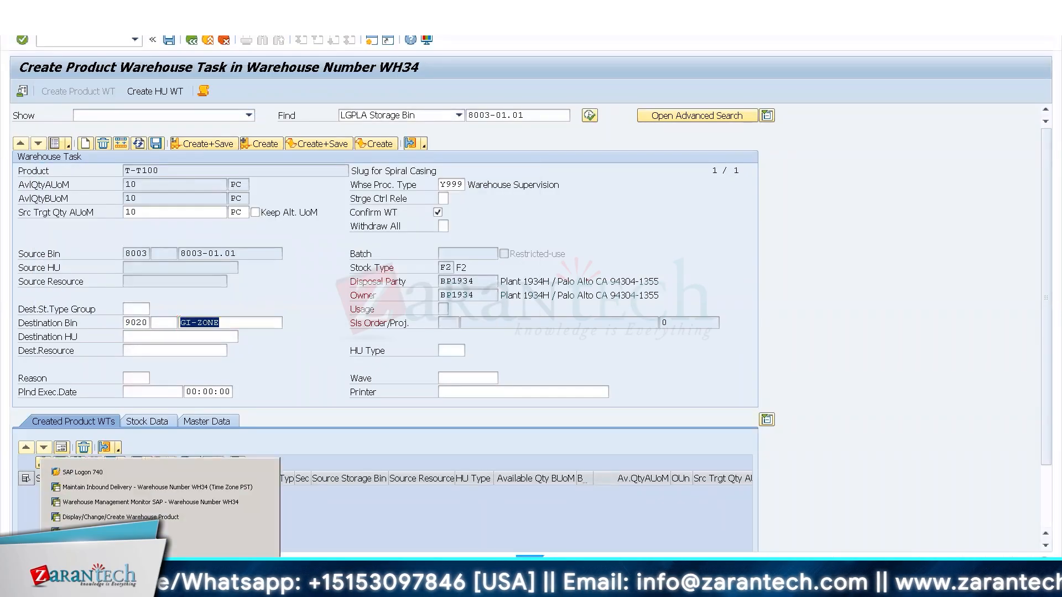
{"action": "left_click", "coordinate": [101, 519]}
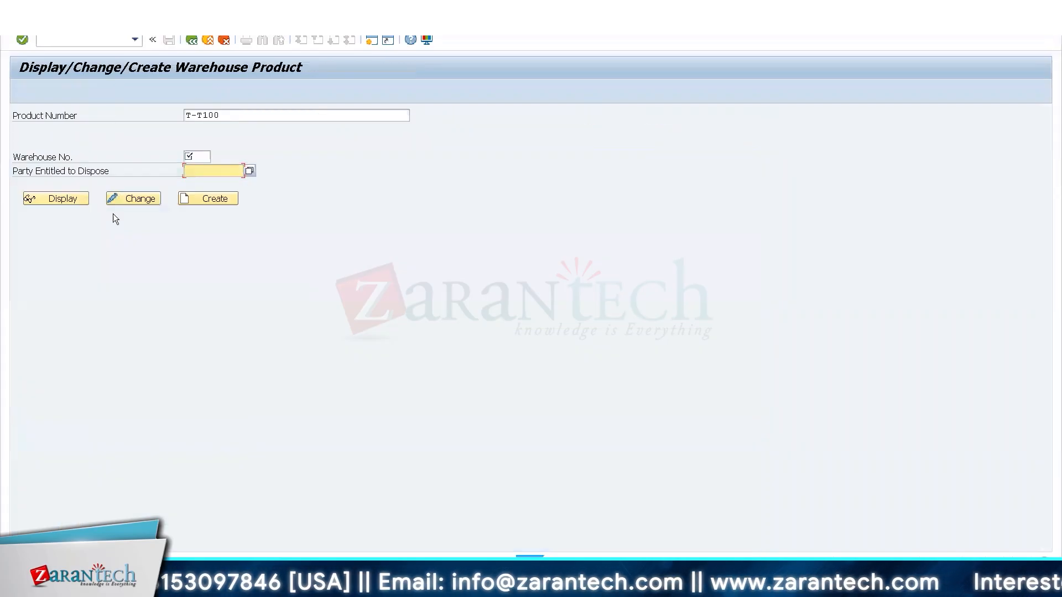
{"action": "left_click", "coordinate": [75, 42]}
{"action": "type", "text": "/nspro"}
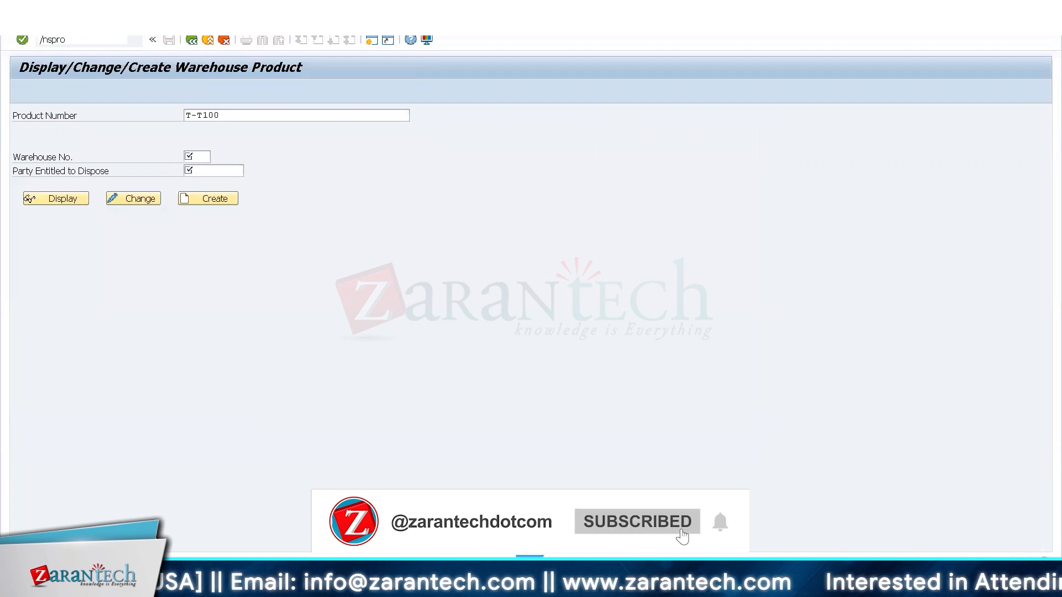
{"action": "key", "text": "Return"}
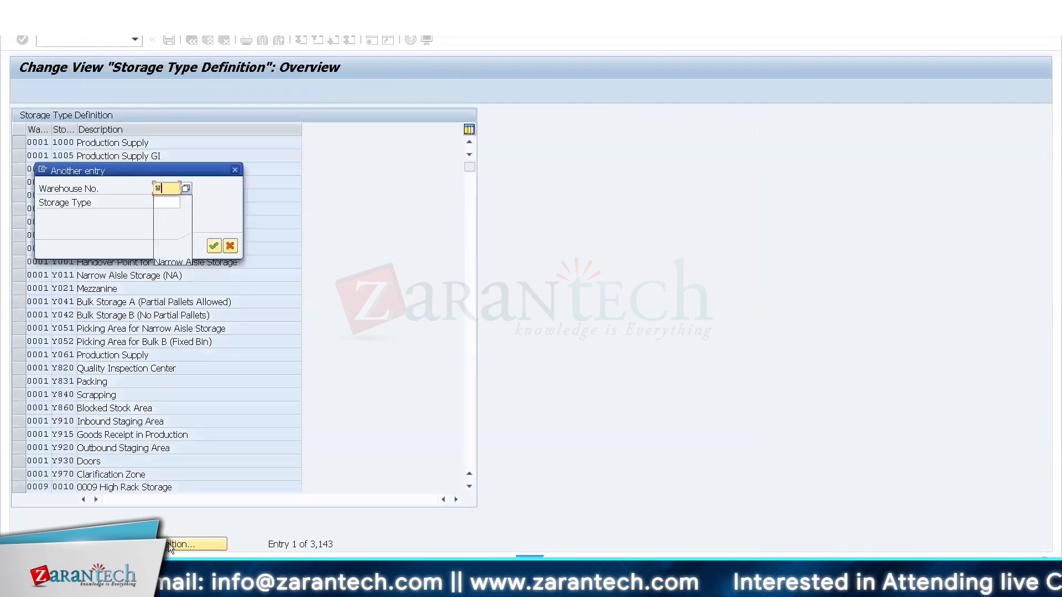
{"action": "type", "text": "Wh34"}
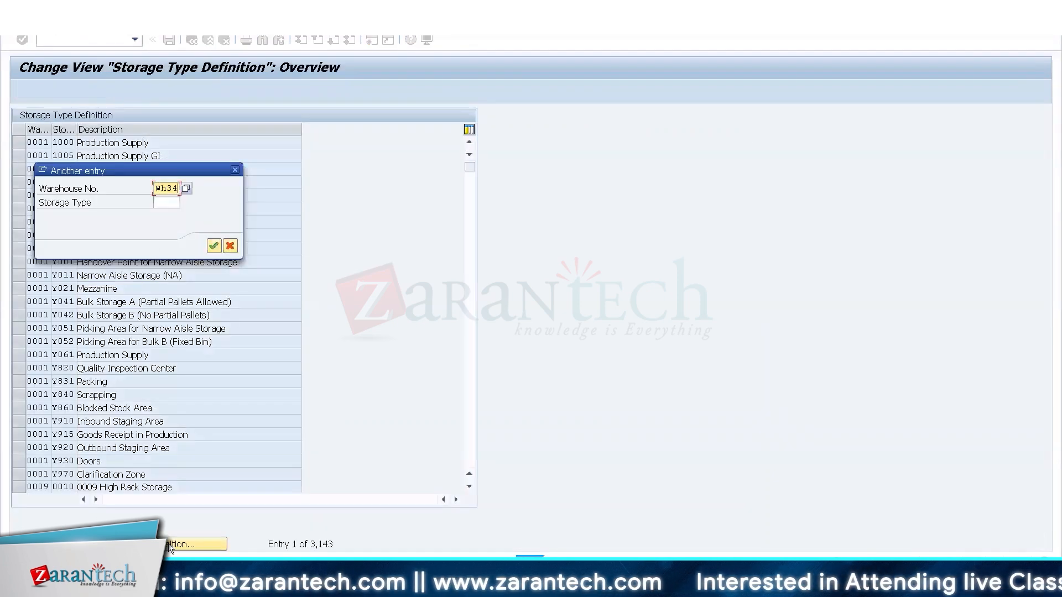
{"action": "key", "text": "Tab"}
{"action": "type", "text": "9020"}
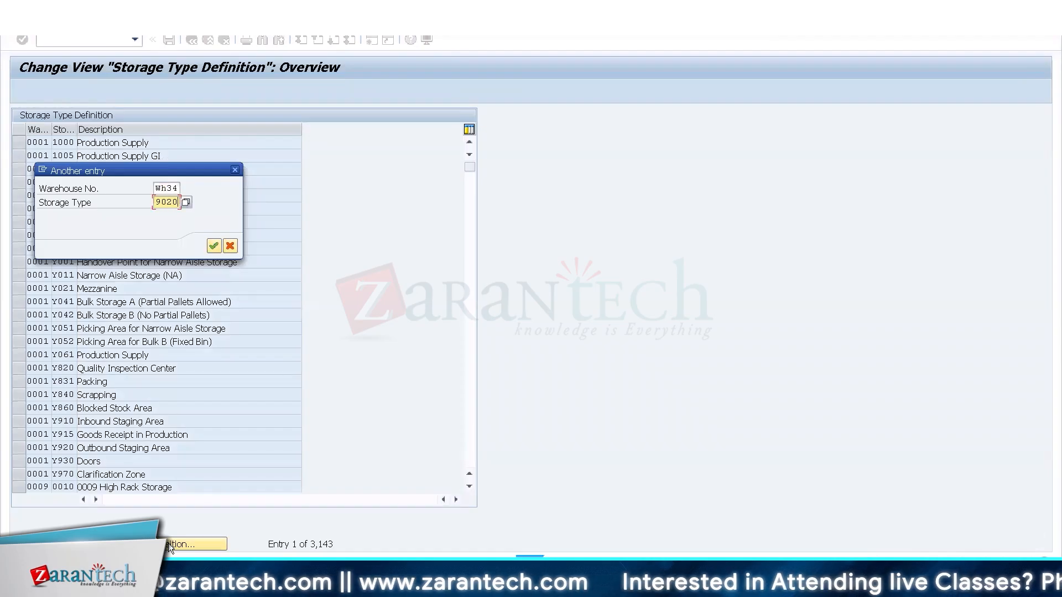
{"action": "key", "text": "Return"}
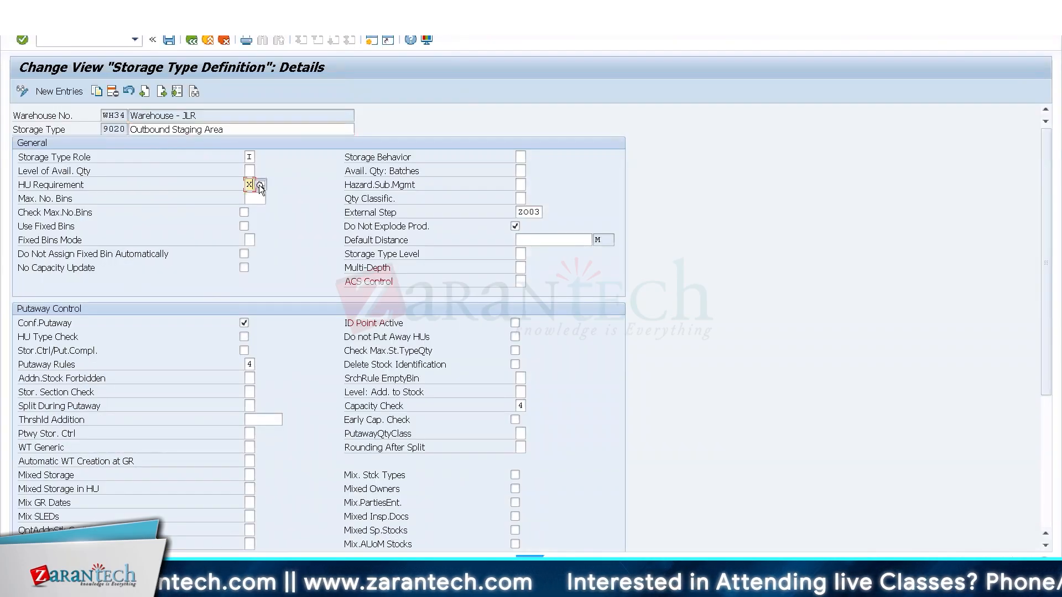
Remove the HU requirement X from storage type 9020 Outbound Staging Area and return to the storage type overview.
{"action": "left_click", "coordinate": [260, 184]}
{"action": "double_click", "coordinate": [140, 157]}
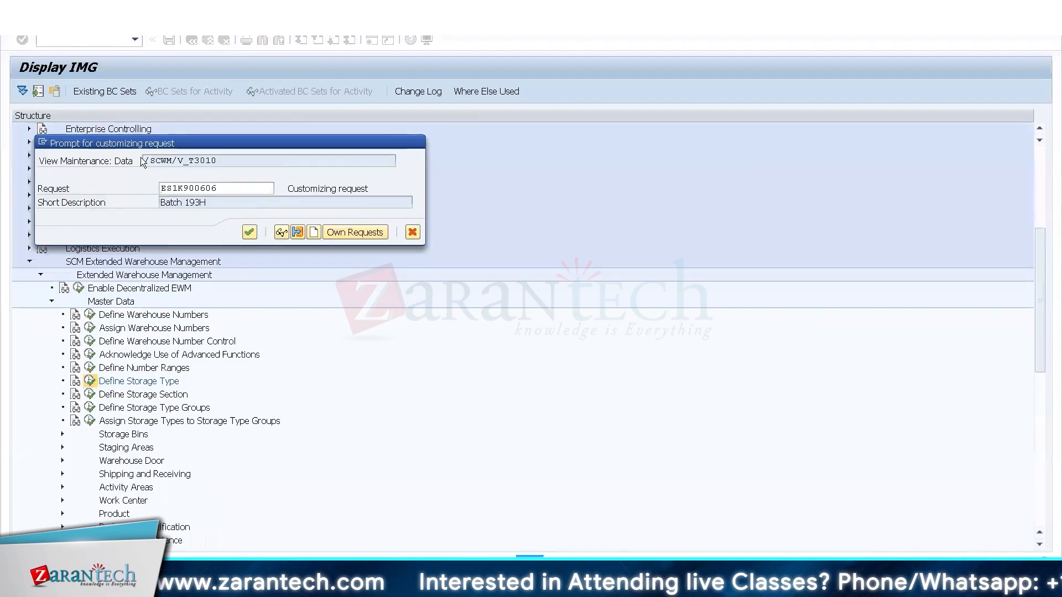
{"action": "left_click", "coordinate": [191, 40]}
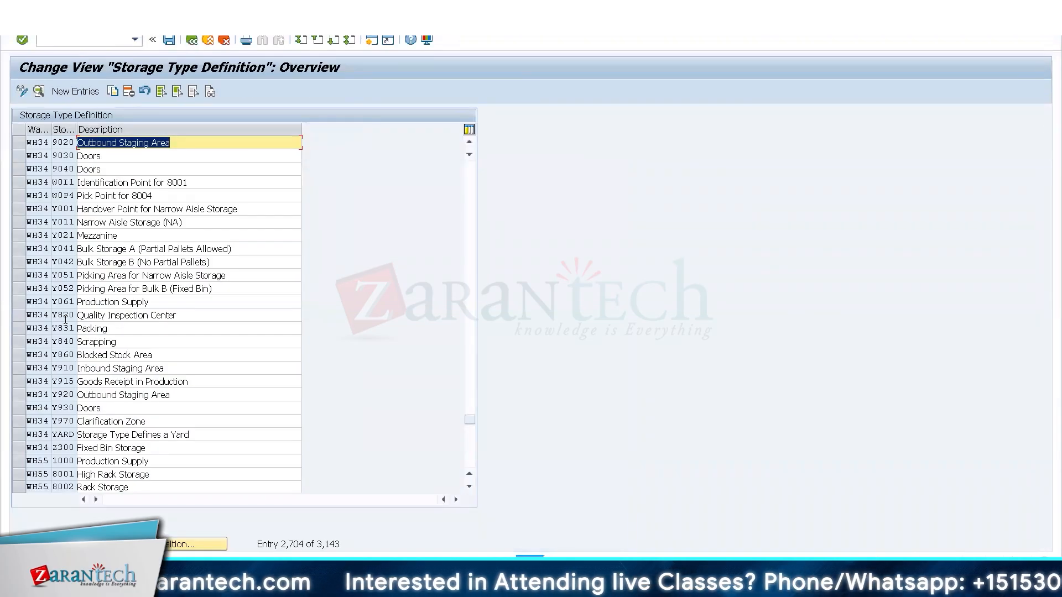
Clear the HU requirement of WH34 storage type 8030 Packing and leave the storage type definition.
{"action": "left_click", "coordinate": [470, 173]}
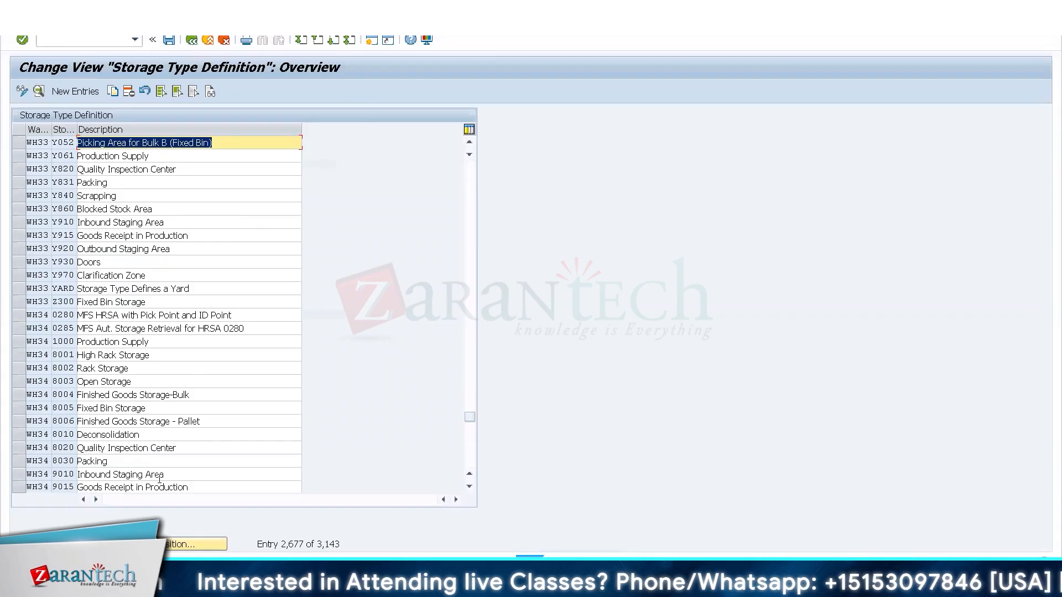
{"action": "double_click", "coordinate": [99, 461]}
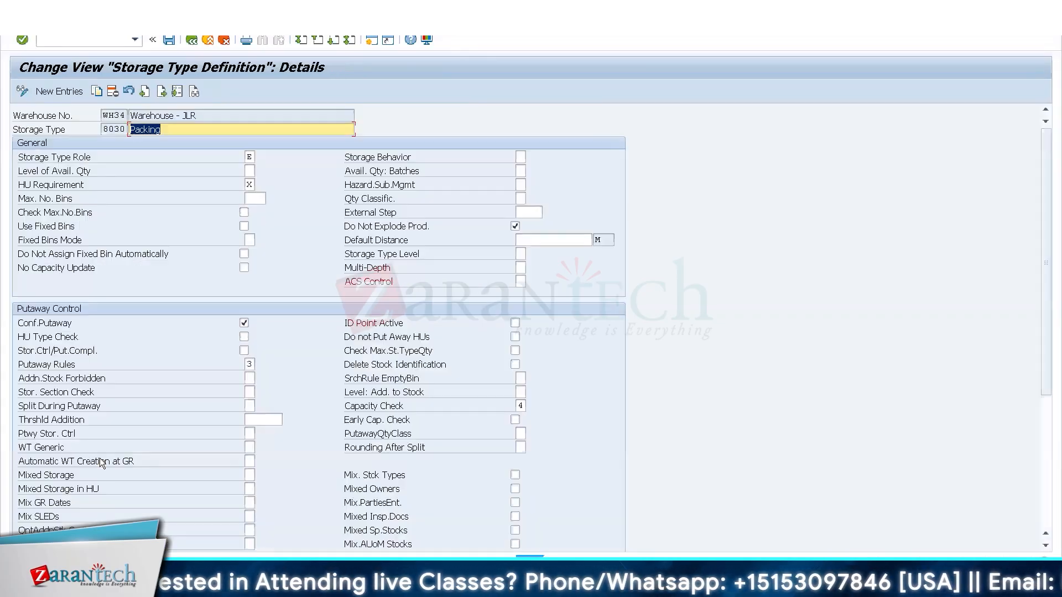
{"action": "left_click", "coordinate": [249, 185]}
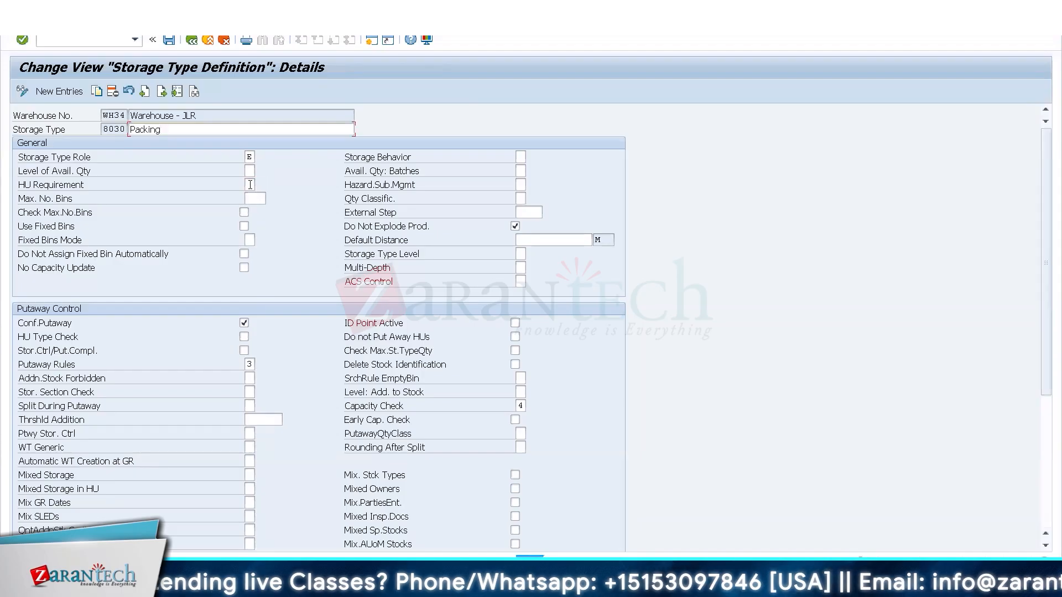
{"action": "left_click", "coordinate": [191, 41]}
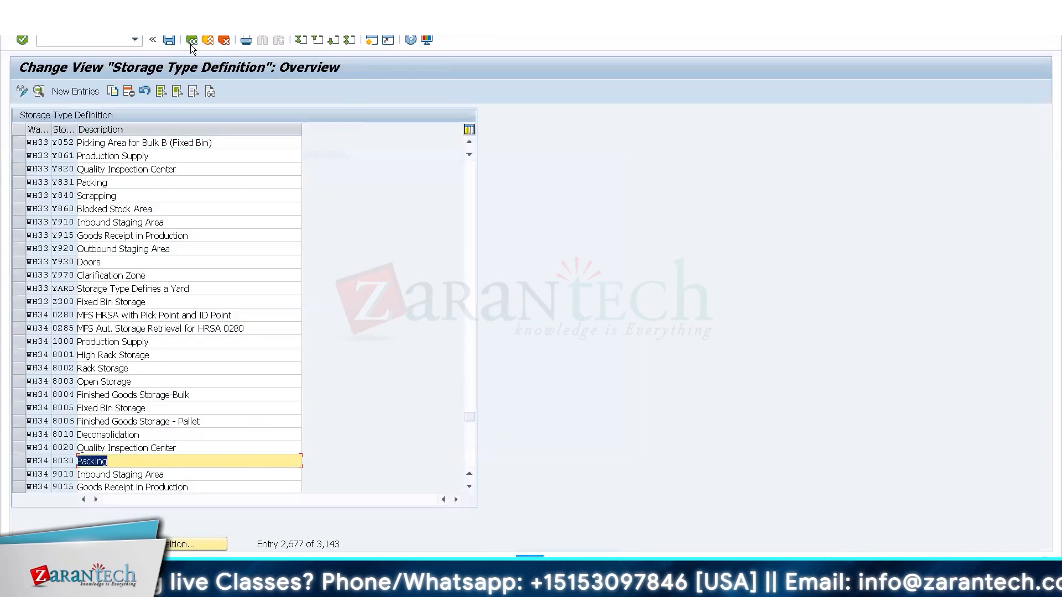
{"action": "left_click", "coordinate": [190, 43]}
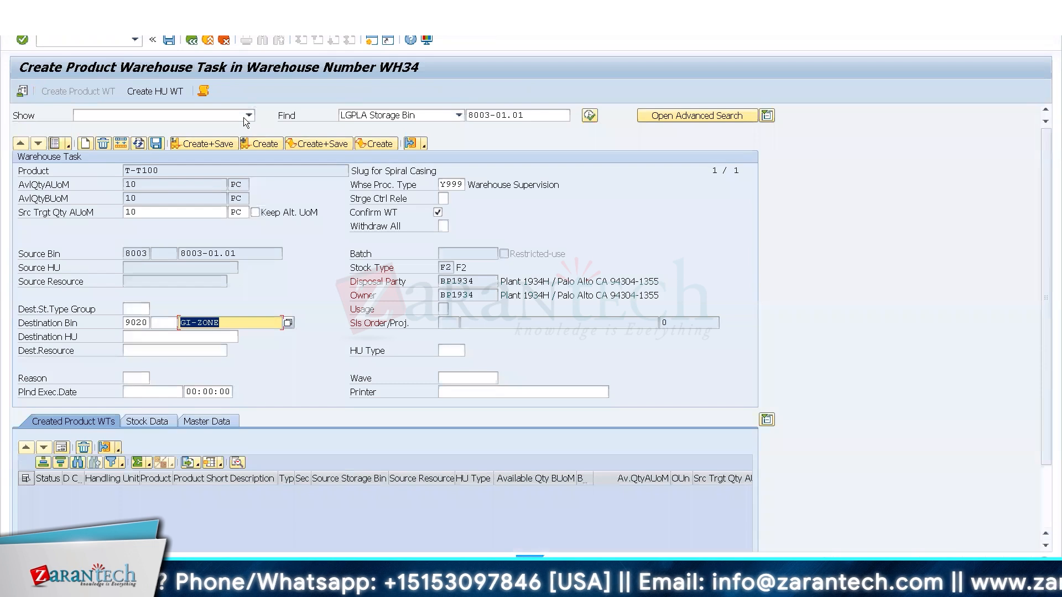
Create and save the warehouse task moving 10 PC of T-T100 to bin GI-ZONE and close the log.
{"action": "left_click", "coordinate": [202, 144]}
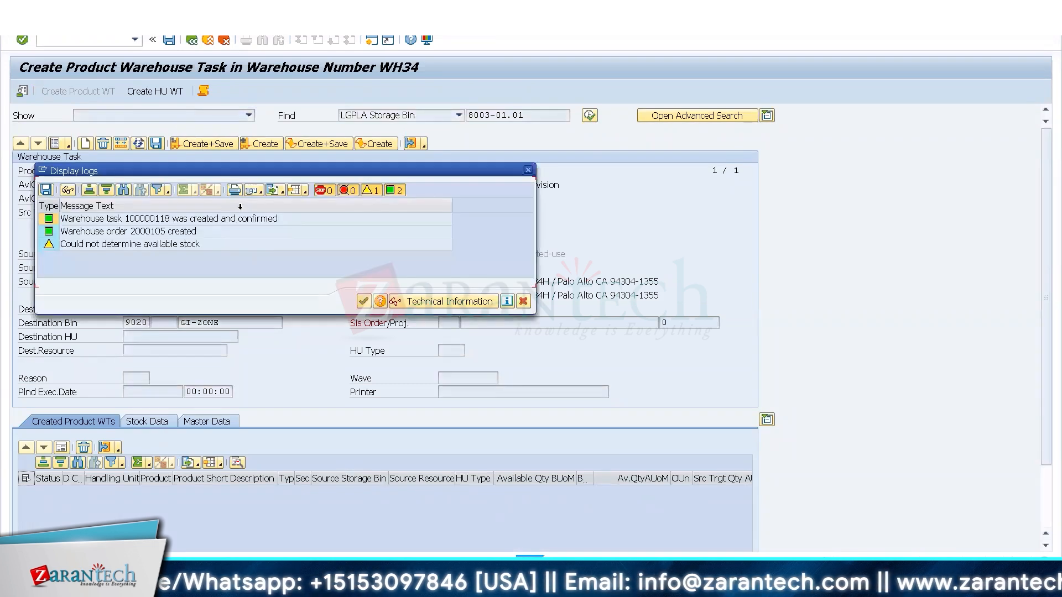
{"action": "key", "text": "Return"}
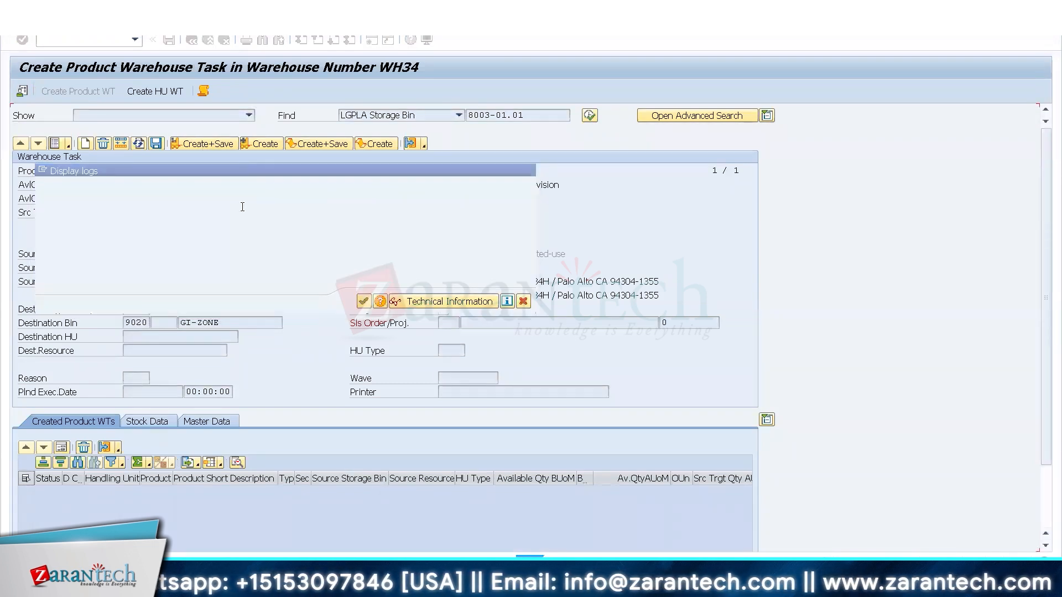
Open the confirmed warehouse task for T-T100, examine its source and destination bins in the form view, and return to task creation.
{"action": "left_click", "coordinate": [58, 22]}
{"action": "left_click", "coordinate": [79, 40]}
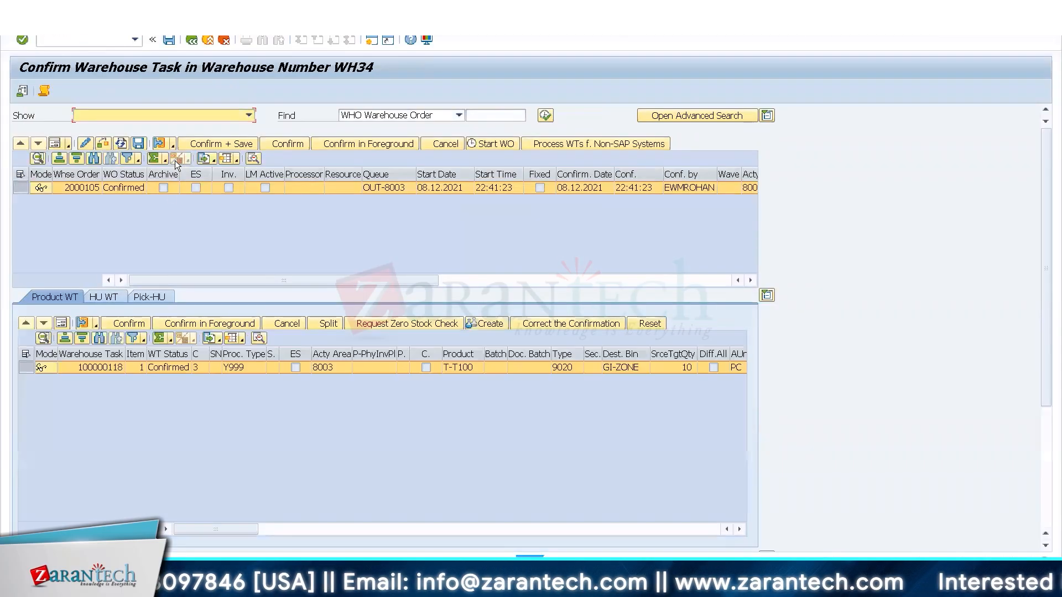
{"action": "left_click", "coordinate": [62, 324]}
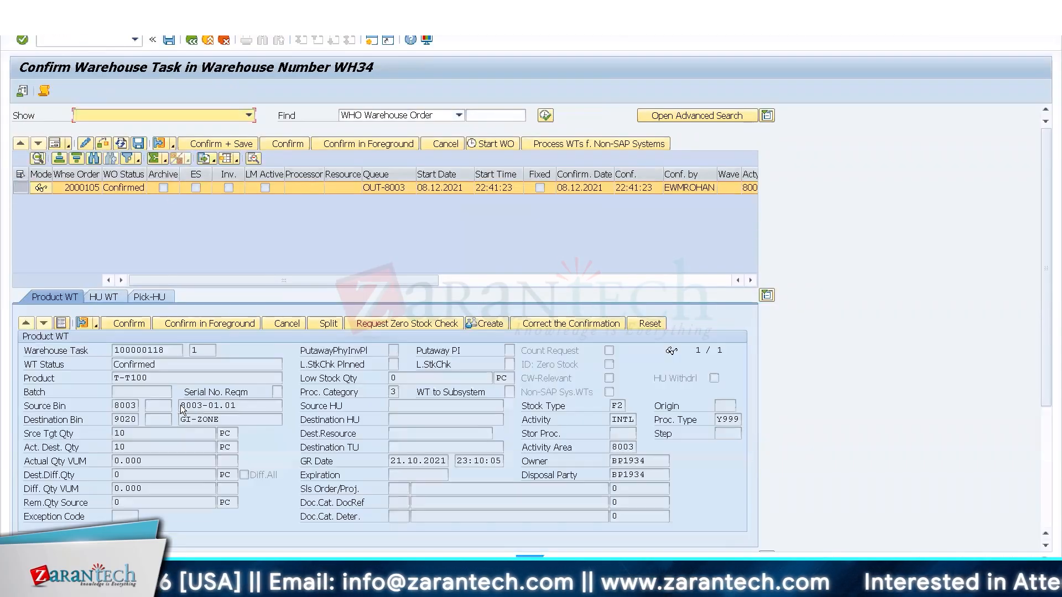
{"action": "left_click", "coordinate": [226, 406]}
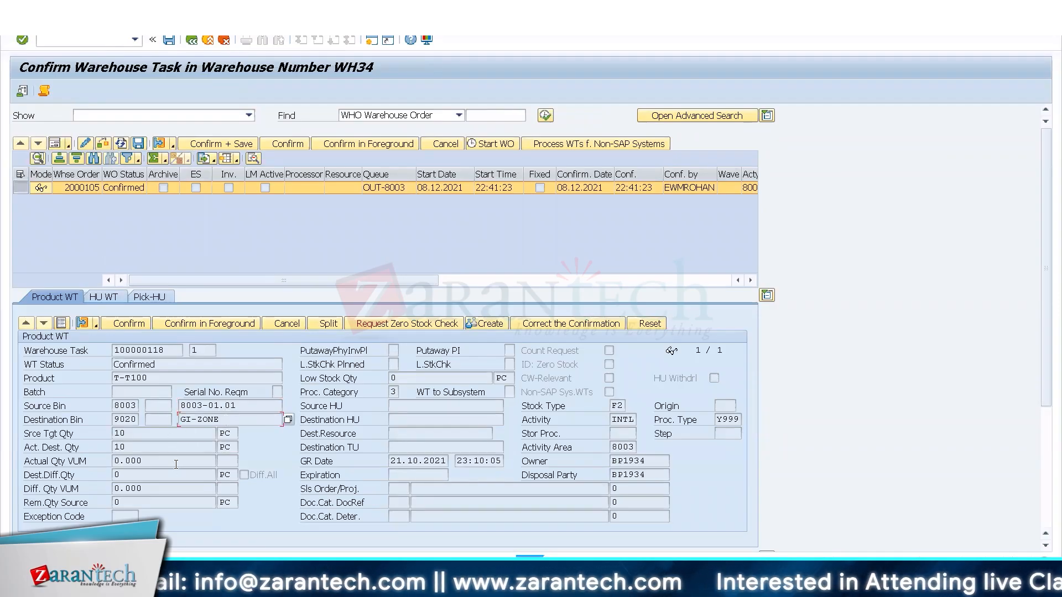
{"action": "left_click", "coordinate": [195, 45]}
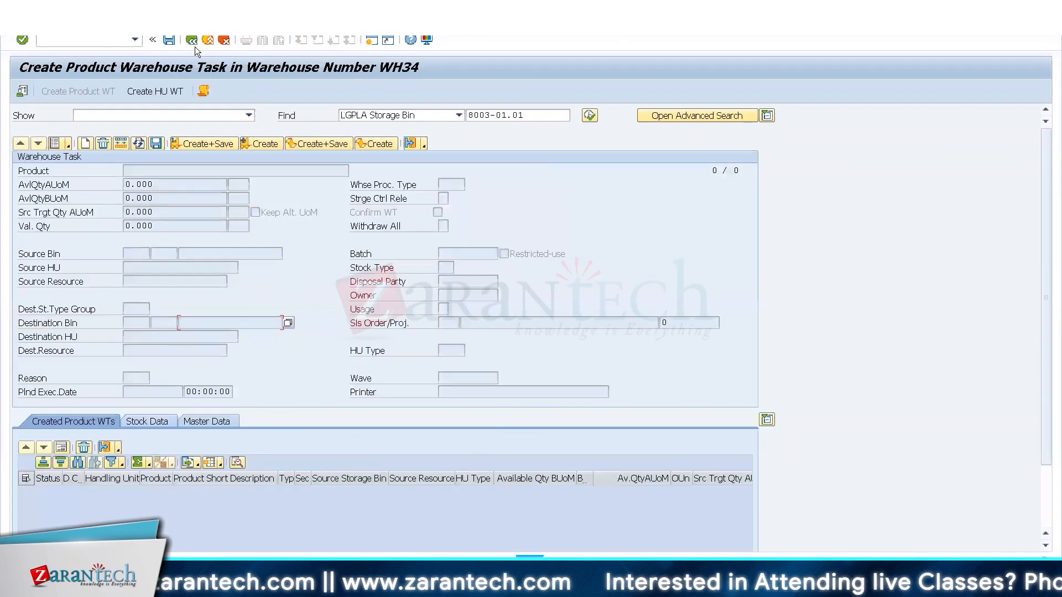
Switch to HU warehouse task creation, try a storage bin search without a bin value, and close the log.
{"action": "left_click", "coordinate": [159, 93]}
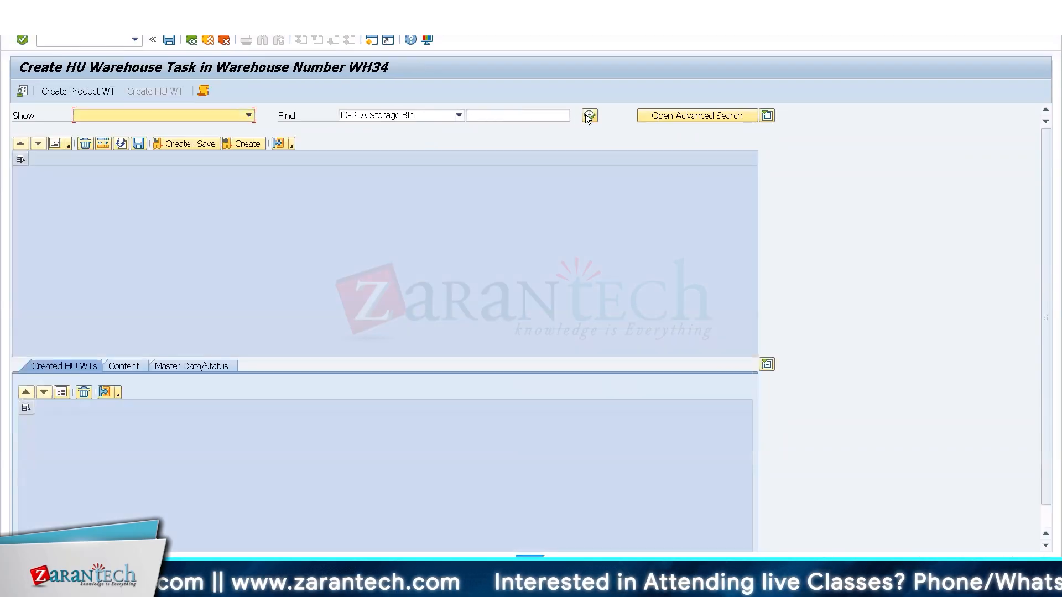
{"action": "left_click", "coordinate": [587, 117]}
{"action": "left_click", "coordinate": [236, 253]}
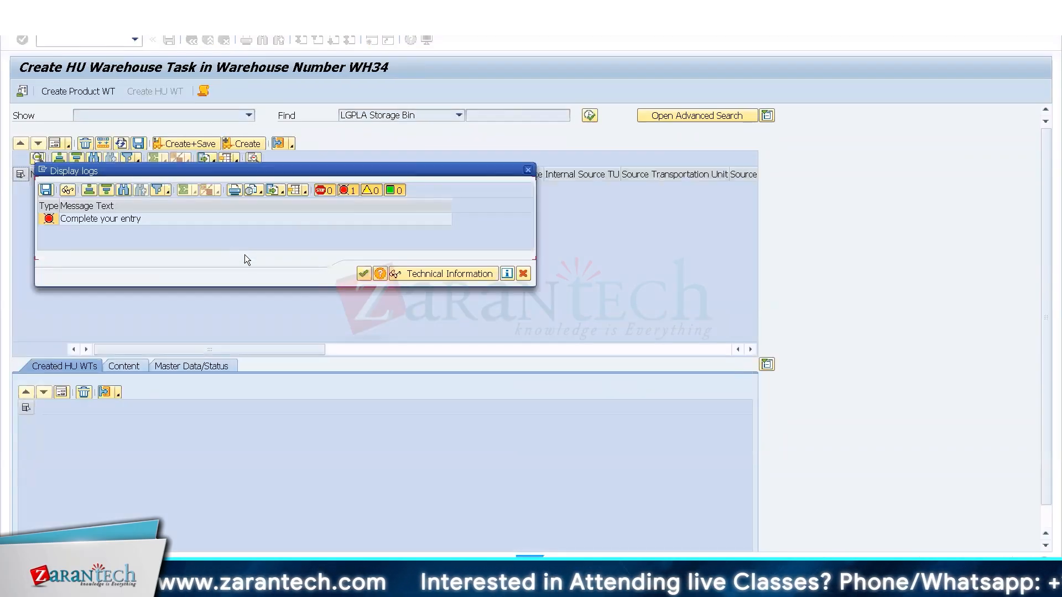
{"action": "left_click", "coordinate": [363, 274]}
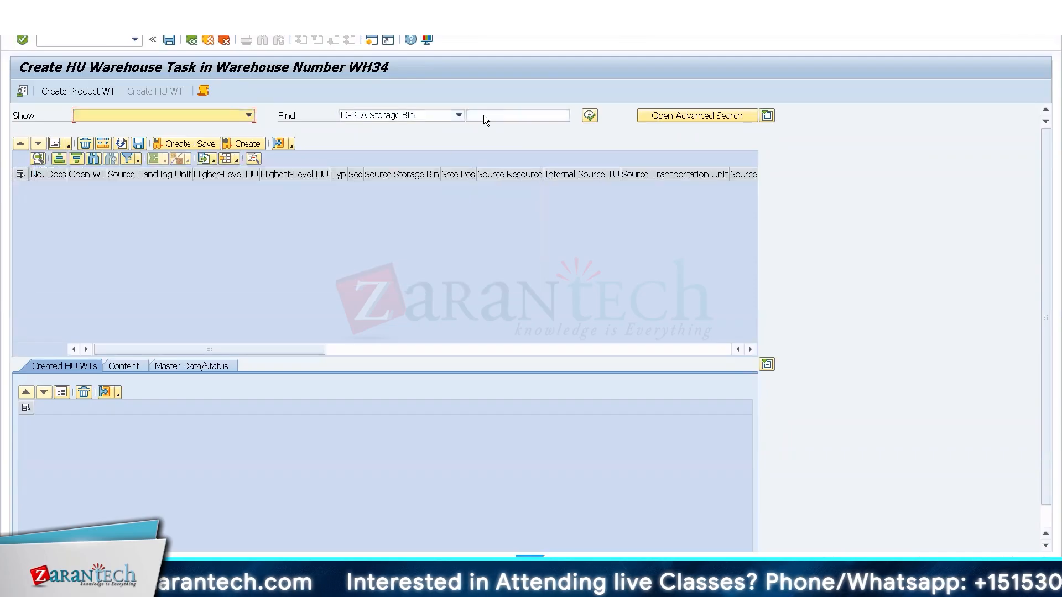
Search for handling units by product T-T100.
{"action": "left_click", "coordinate": [485, 115]}
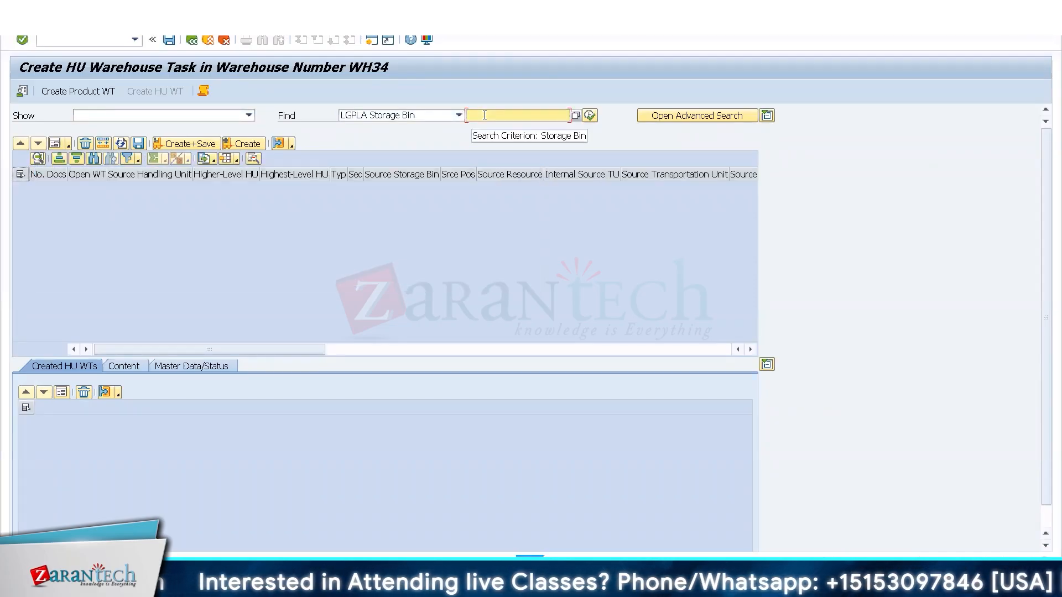
{"action": "left_click", "coordinate": [449, 114]}
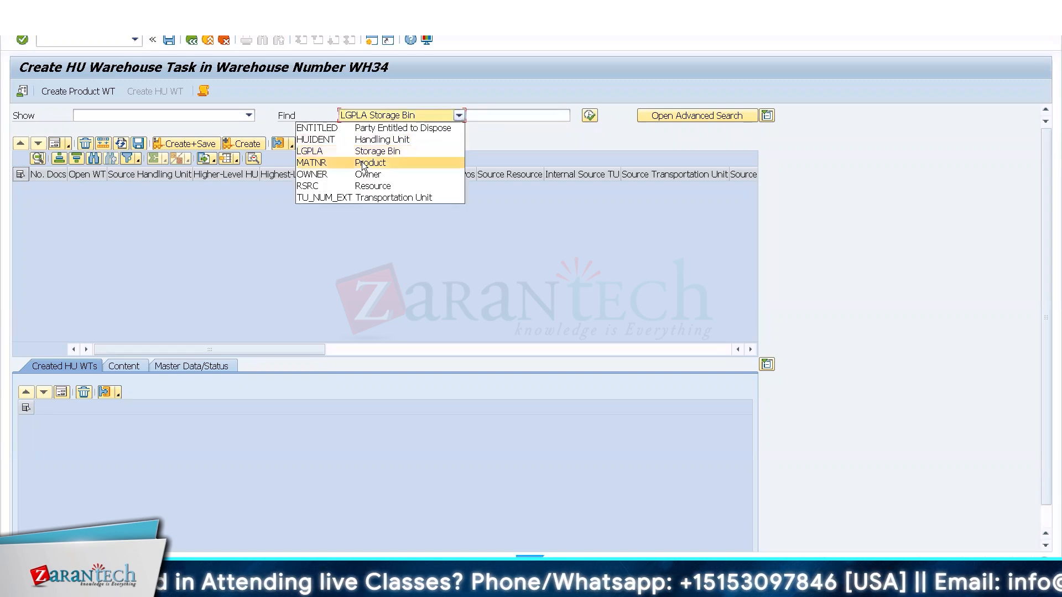
{"action": "left_click", "coordinate": [361, 162]}
{"action": "left_click", "coordinate": [509, 118]}
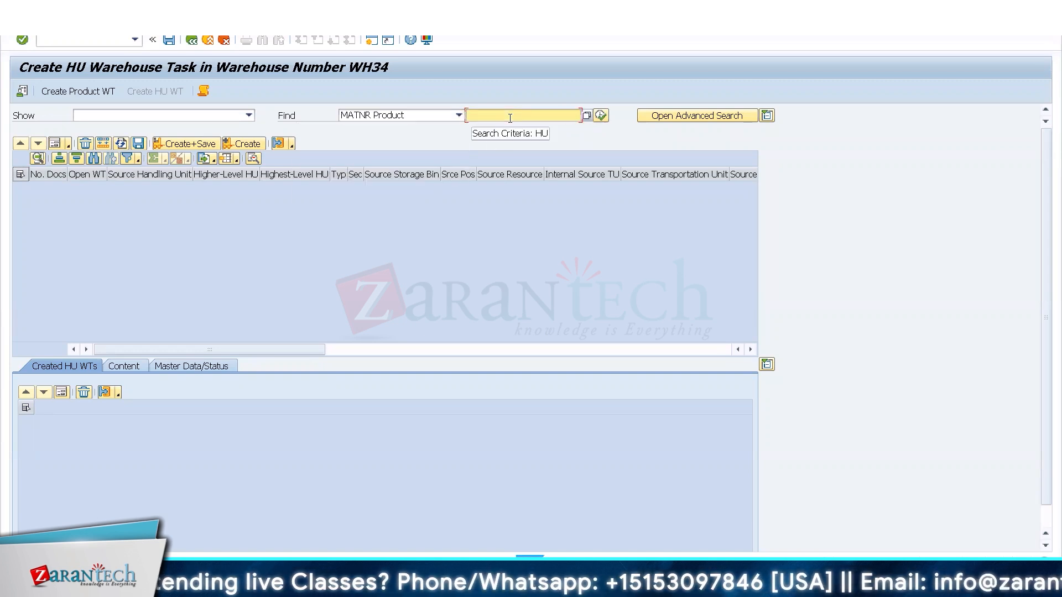
{"action": "type", "text": "T-T100"}
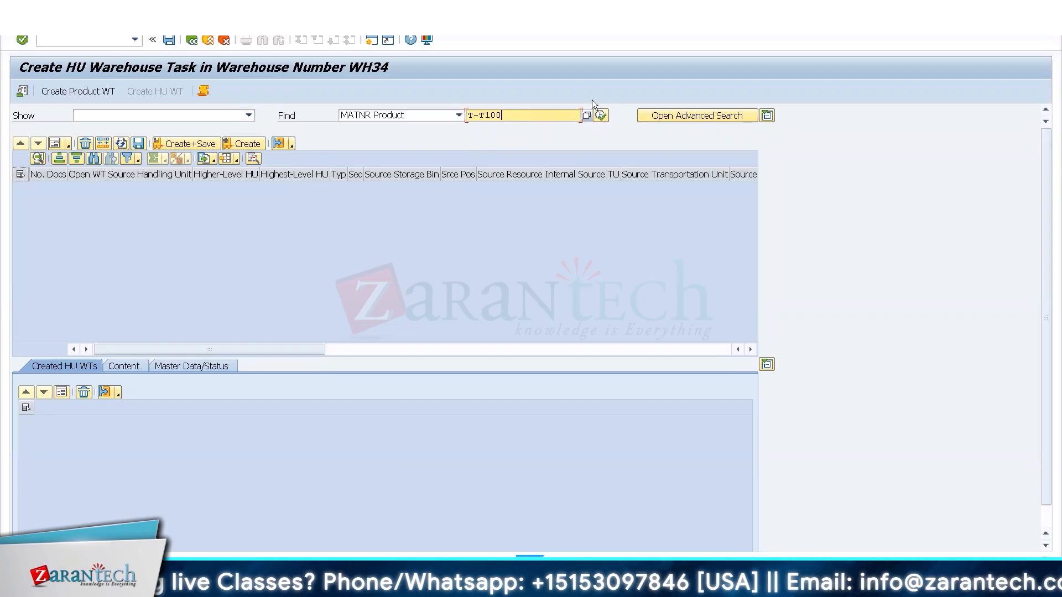
{"action": "left_click", "coordinate": [605, 114]}
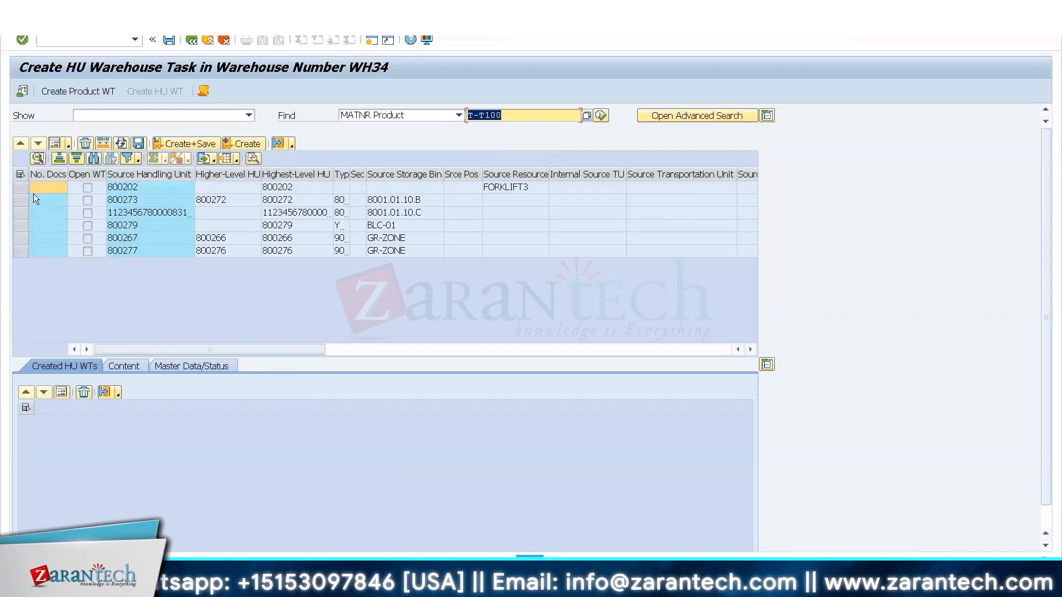
Show handling unit 800273 in form view and set its warehouse process type to Y999.
{"action": "left_click", "coordinate": [19, 200]}
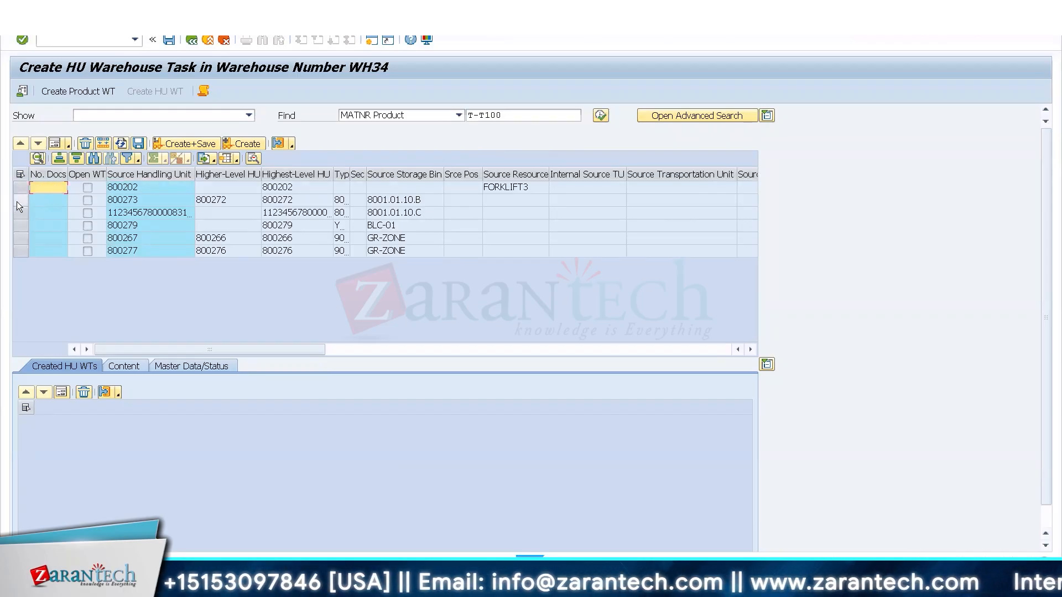
{"action": "left_click", "coordinate": [54, 144]}
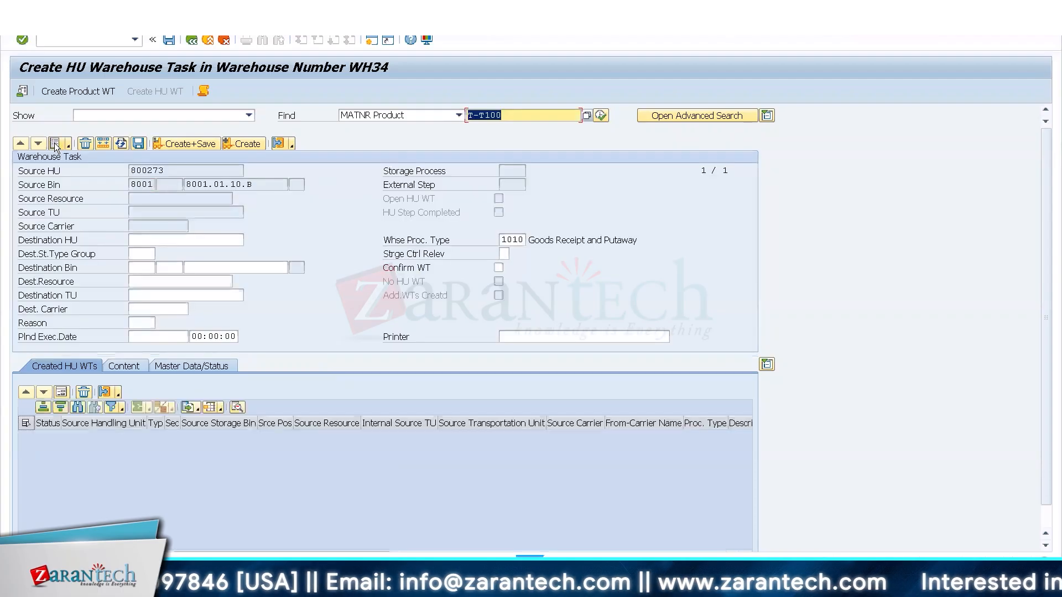
{"action": "left_click", "coordinate": [207, 268]}
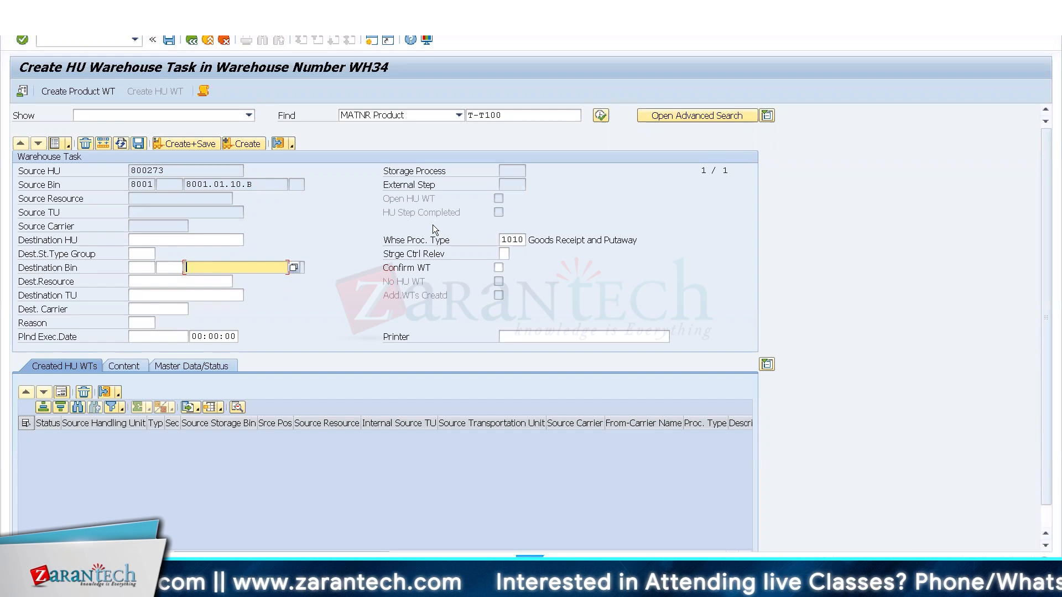
{"action": "left_click", "coordinate": [503, 242]}
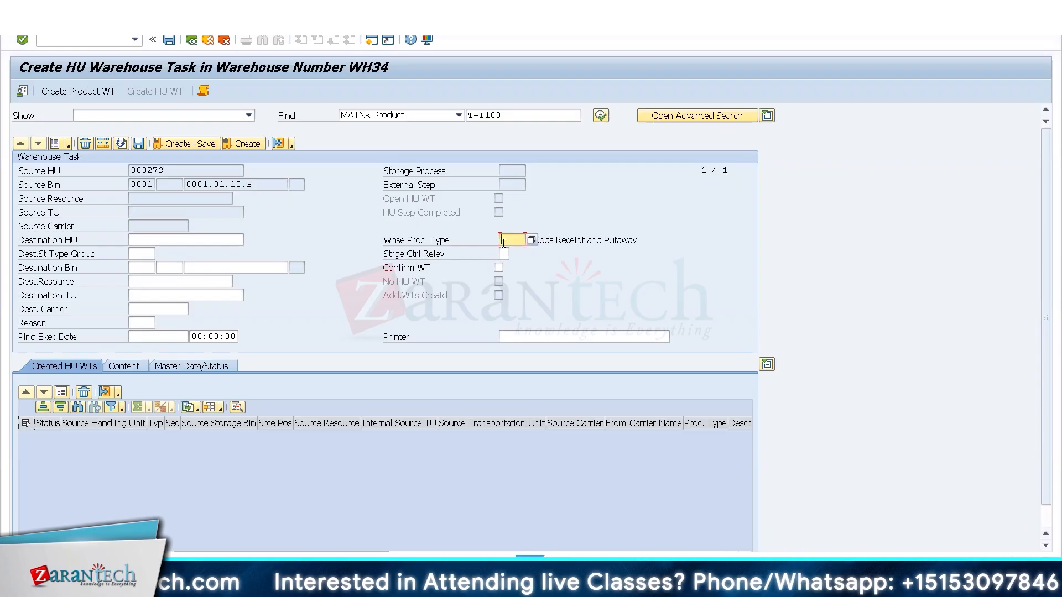
{"action": "type", "text": "Y999"}
{"action": "key", "text": "Return"}
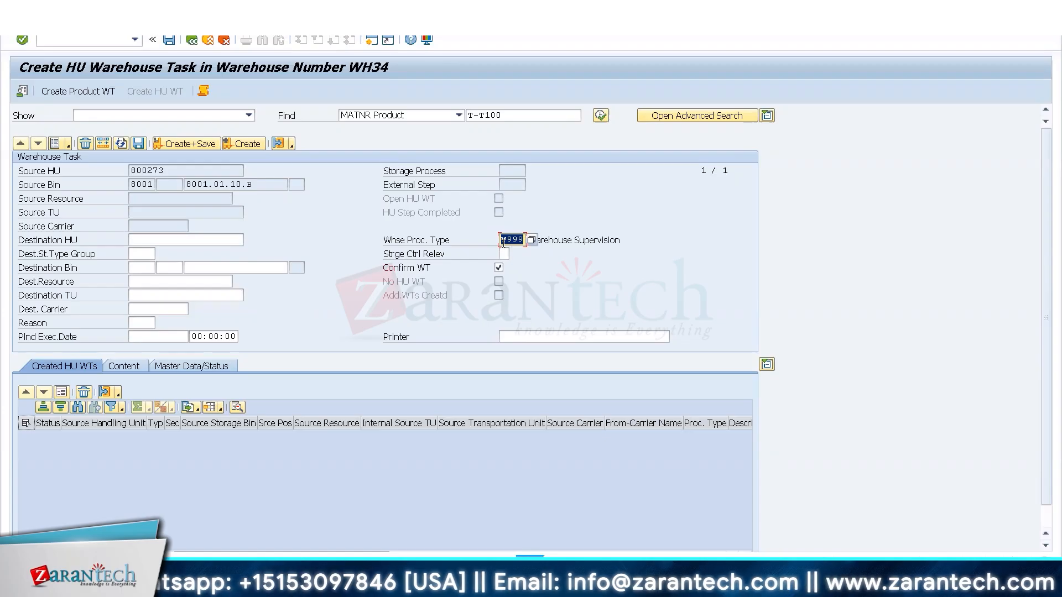
Set the destination to storage type 8001 and bin 8001.01.60.C, and create and save the HU warehouse task.
{"action": "left_click", "coordinate": [274, 268]}
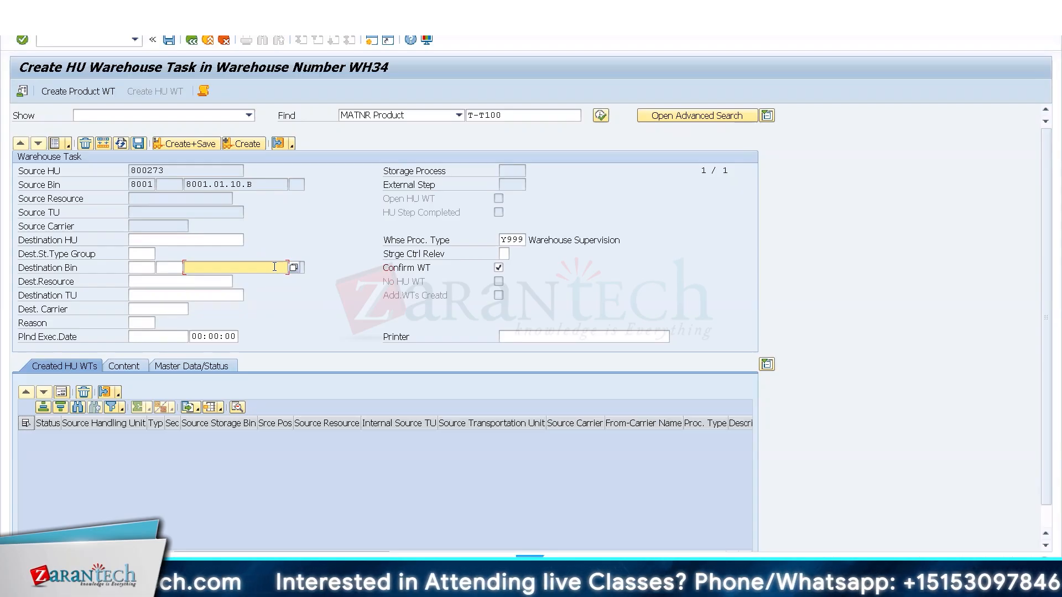
{"action": "left_click", "coordinate": [149, 267]}
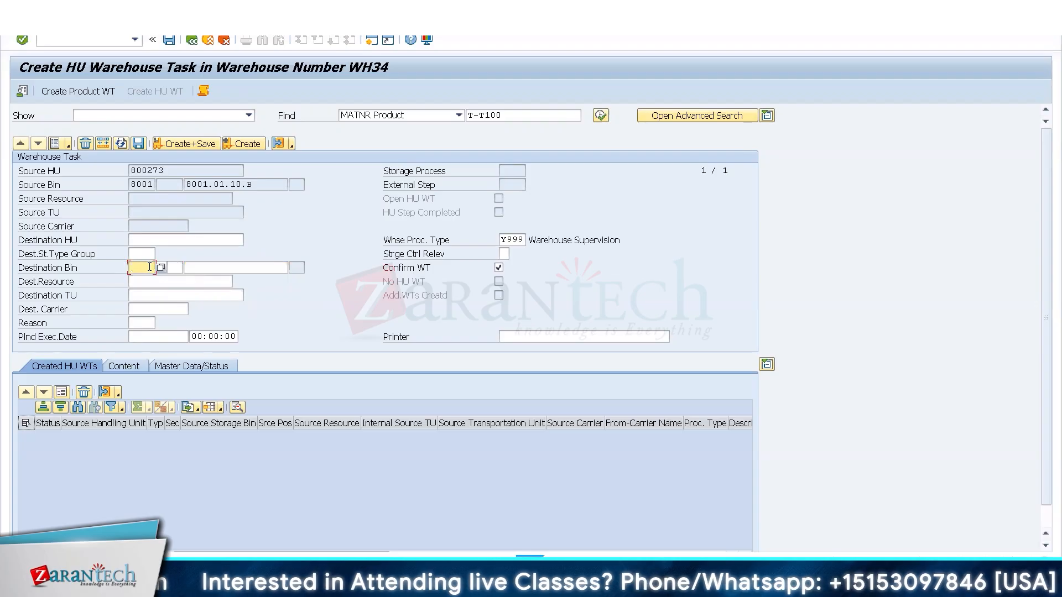
{"action": "type", "text": "800"}
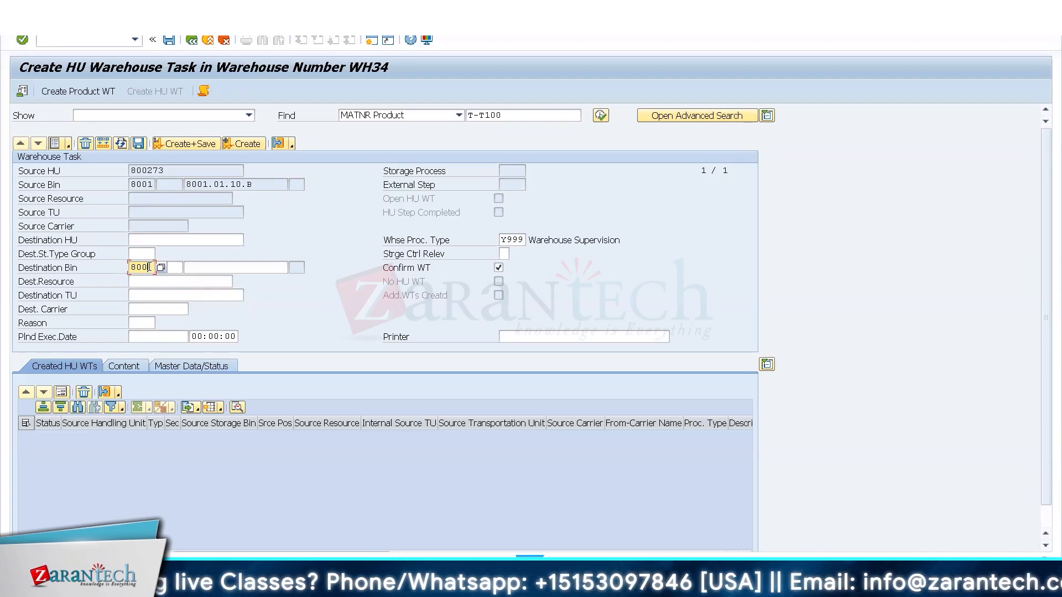
{"action": "type", "text": "1"}
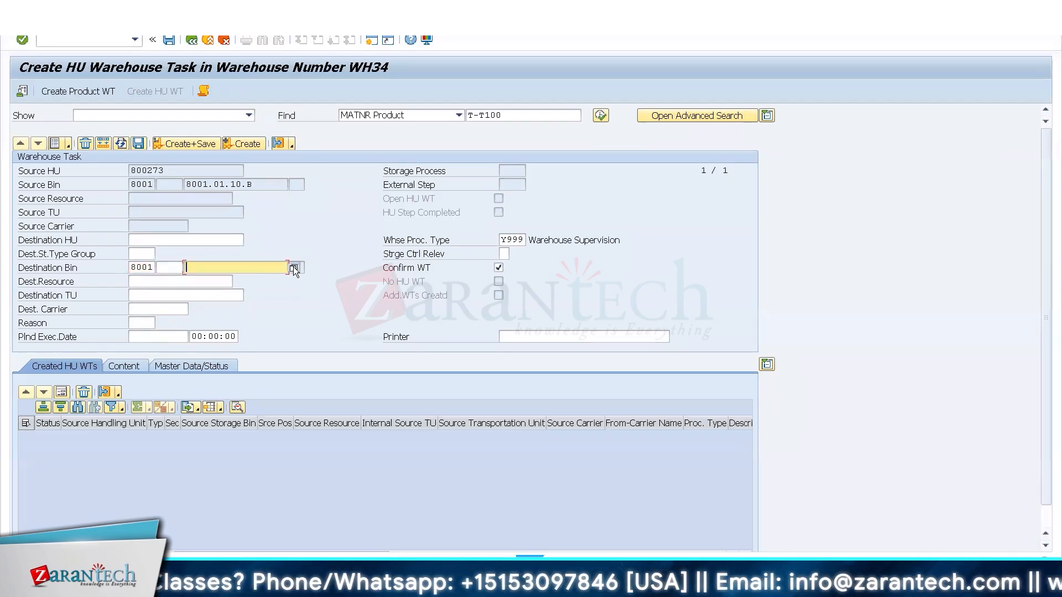
{"action": "key", "text": "F4"}
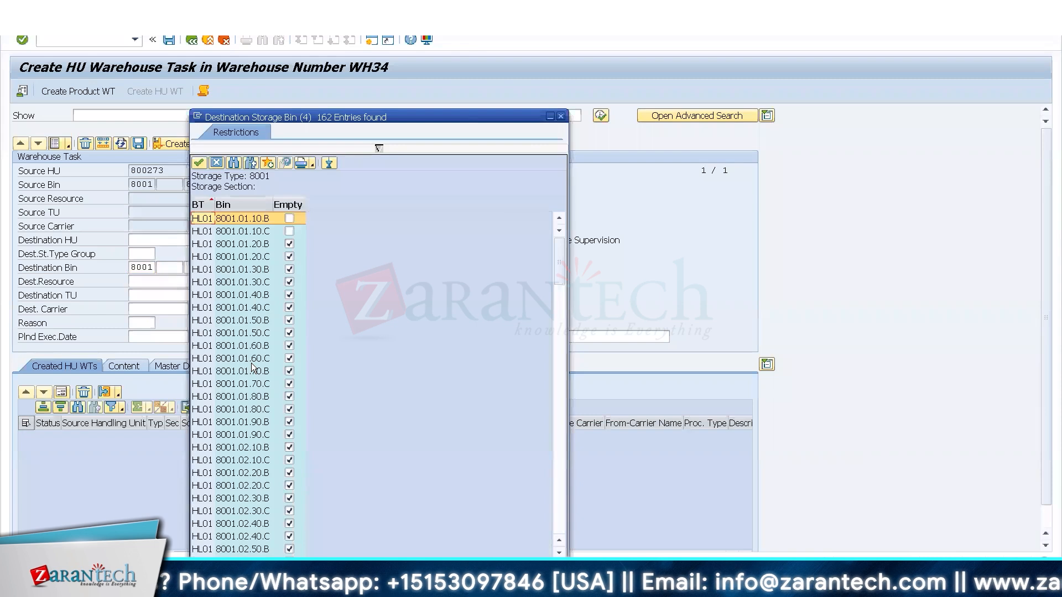
{"action": "double_click", "coordinate": [251, 359]}
{"action": "left_click", "coordinate": [187, 143]}
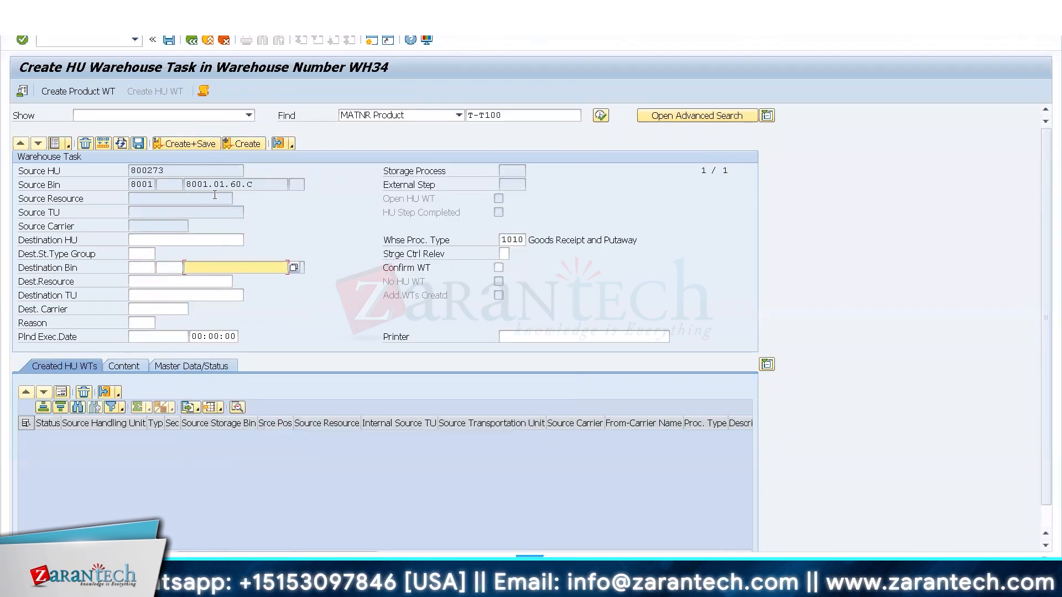
Open the confirmed HU warehouse task's details and examine its source and destination bins.
{"action": "left_click", "coordinate": [50, 21]}
{"action": "left_click", "coordinate": [72, 36]}
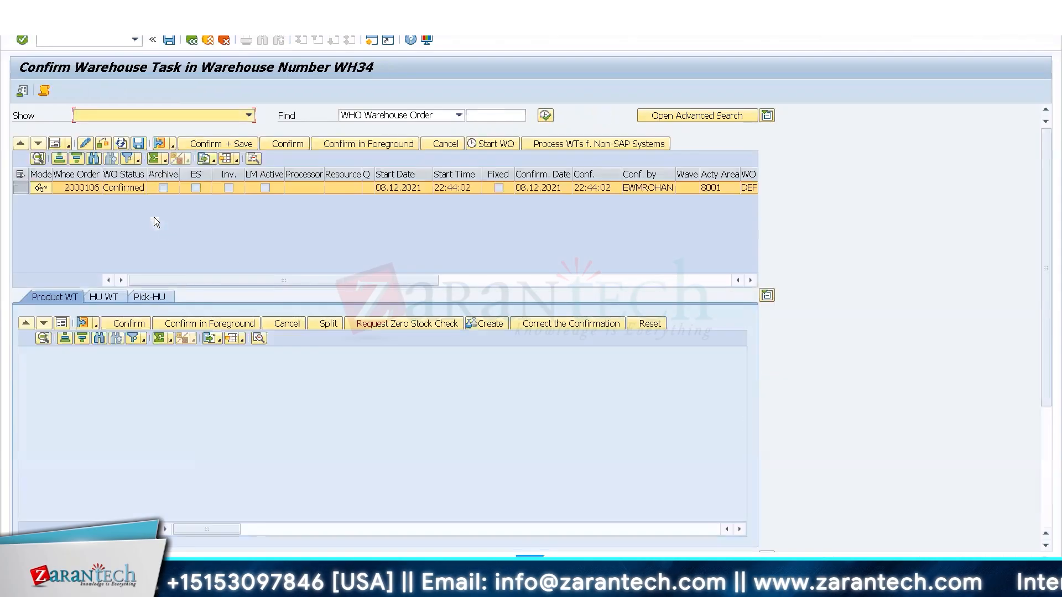
{"action": "left_click", "coordinate": [113, 299]}
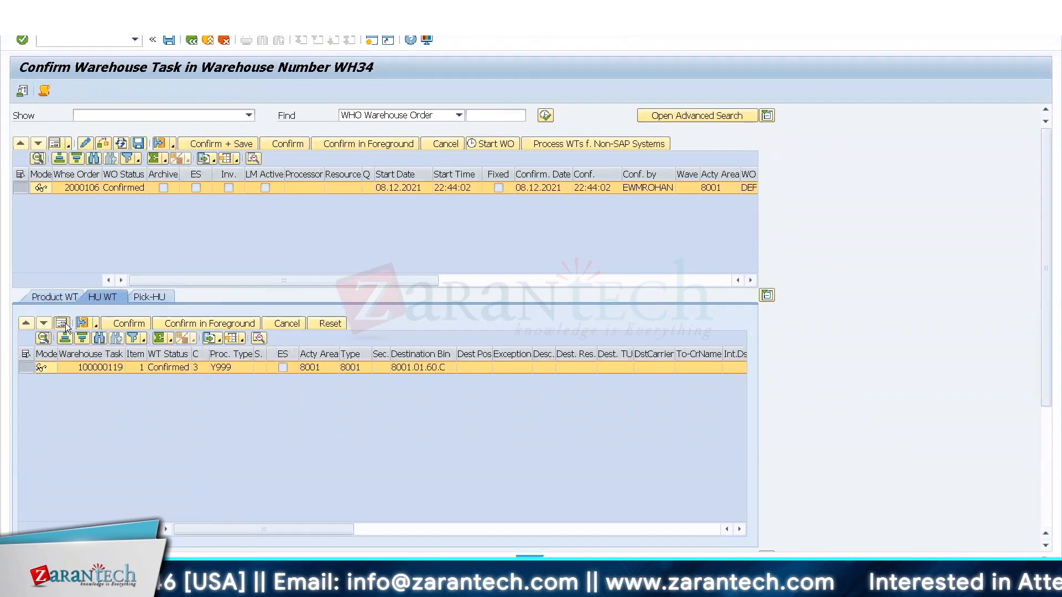
{"action": "double_click", "coordinate": [122, 369]}
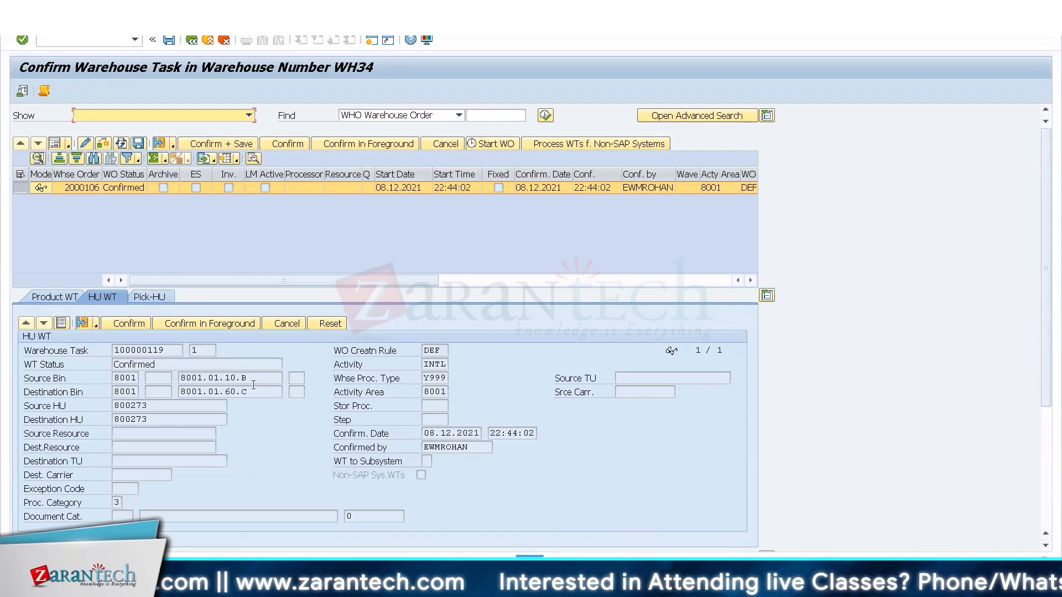
{"action": "left_click_drag", "start_coordinate": [255, 392], "coordinate": [185, 392]}
{"action": "left_click_drag", "start_coordinate": [259, 379], "coordinate": [172, 378]}
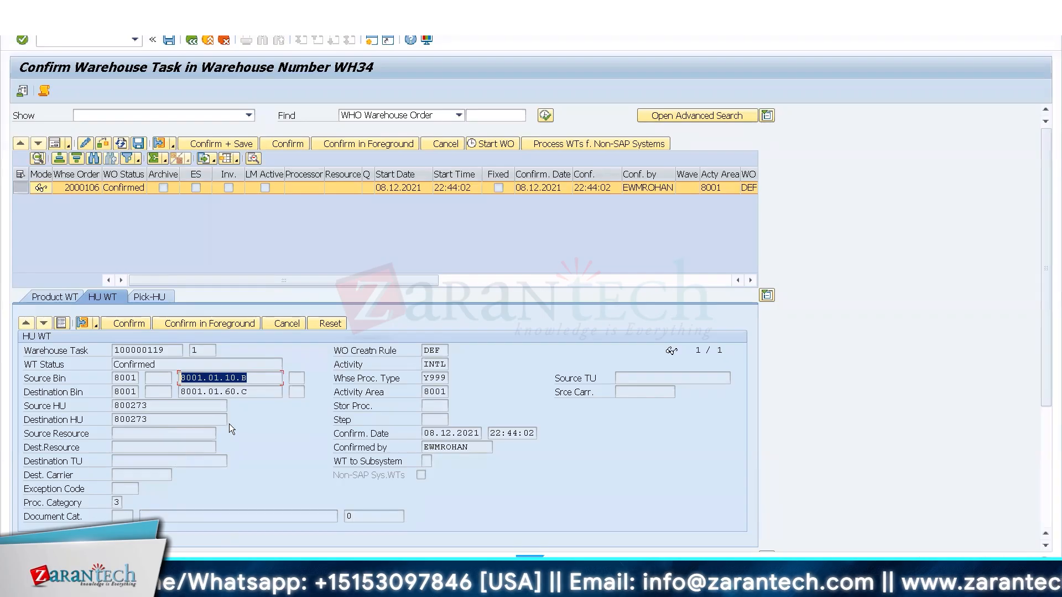
Copy the source HU number from the confirmed HU warehouse task.
{"action": "right_click", "coordinate": [159, 406]}
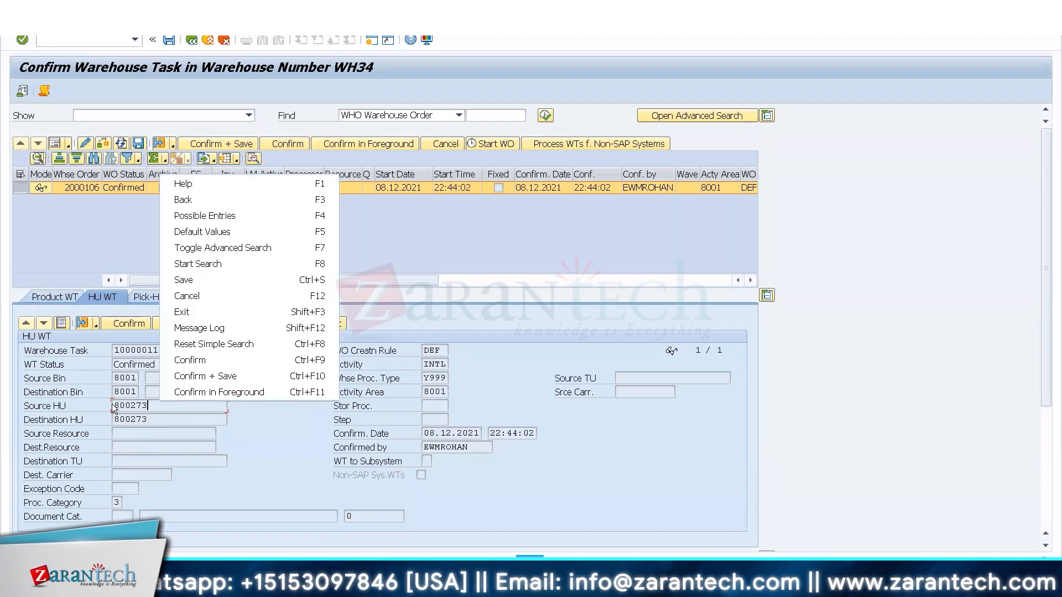
{"action": "left_click", "coordinate": [113, 405]}
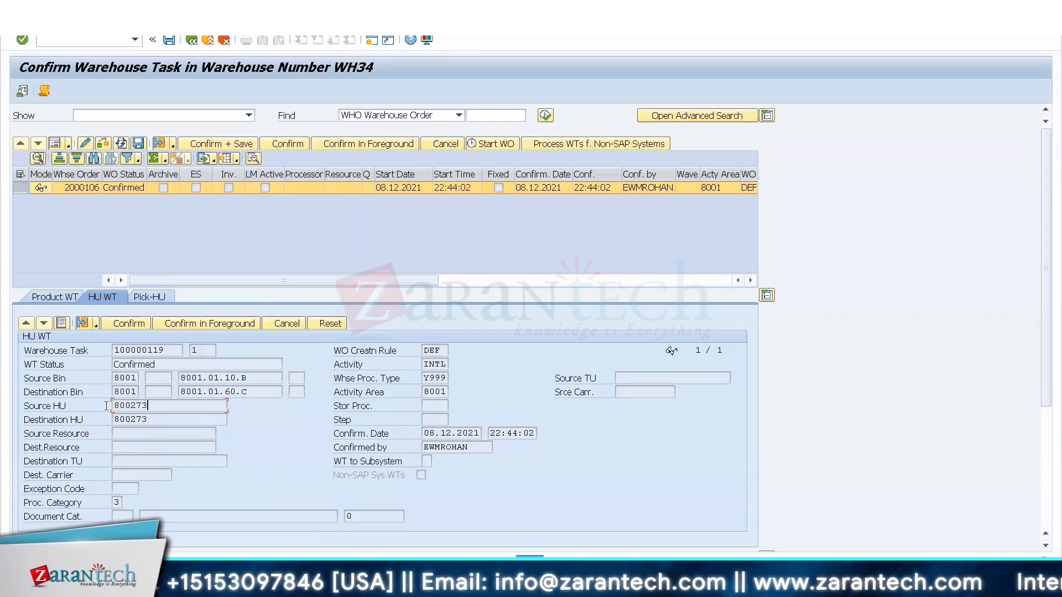
{"action": "key", "text": "shift+End"}
{"action": "key", "text": "ctrl+c"}
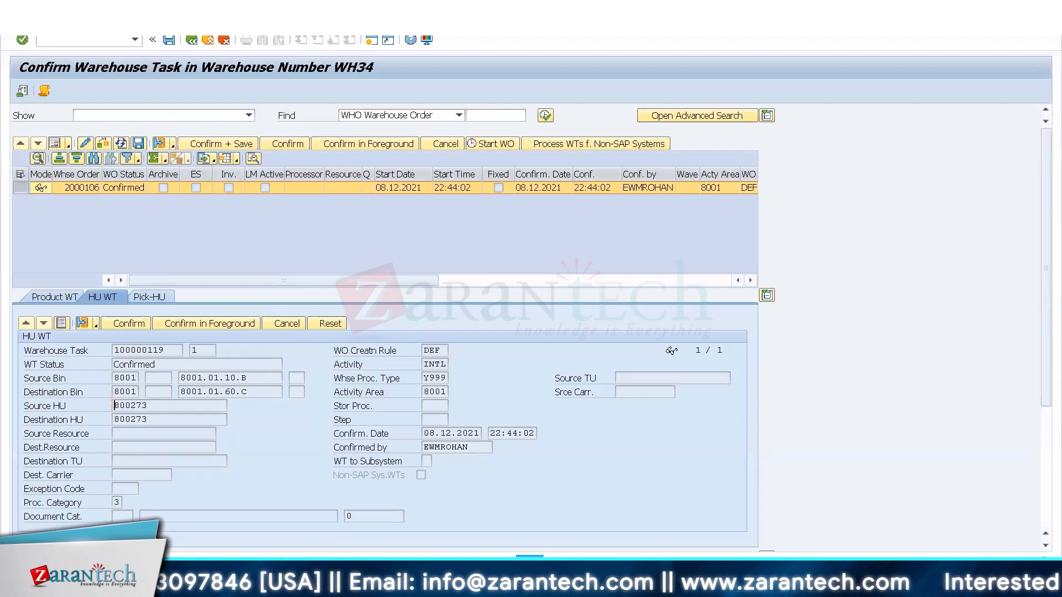
Switch to the RF session and log on to warehouse WH34 with resource FORKLIFT8.
{"action": "left_click", "coordinate": [161, 585]}
{"action": "left_click", "coordinate": [136, 537]}
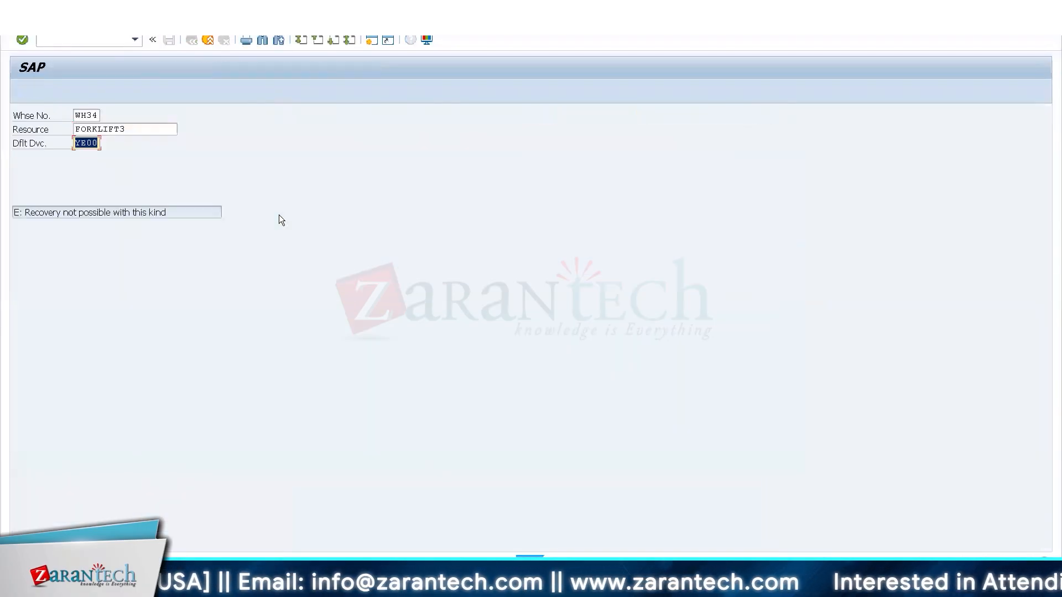
{"action": "left_click", "coordinate": [152, 128]}
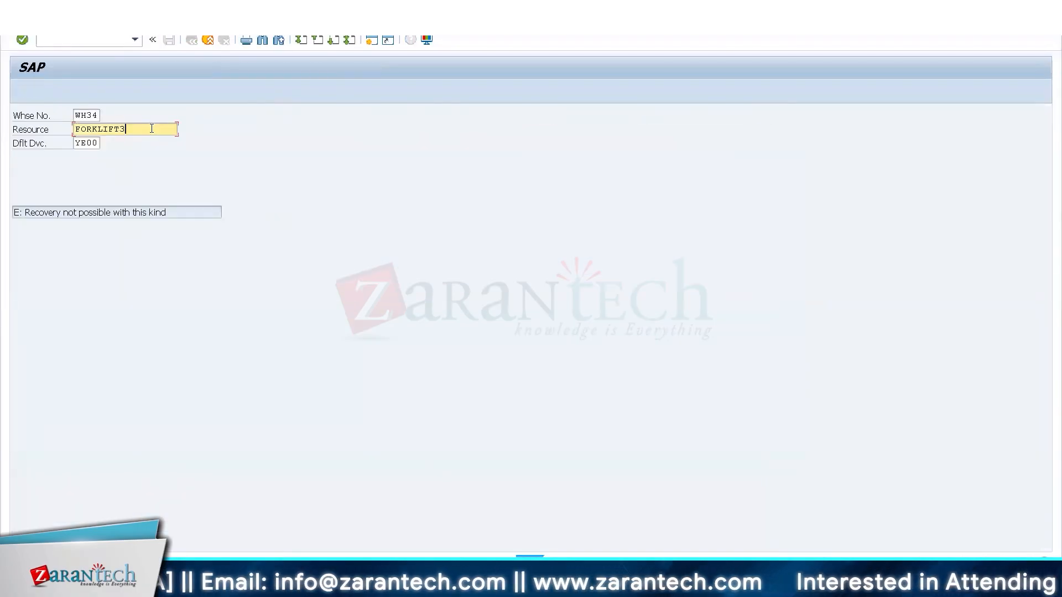
{"action": "key", "text": "BackSpace"}
{"action": "type", "text": "8"}
{"action": "key", "text": "Return"}
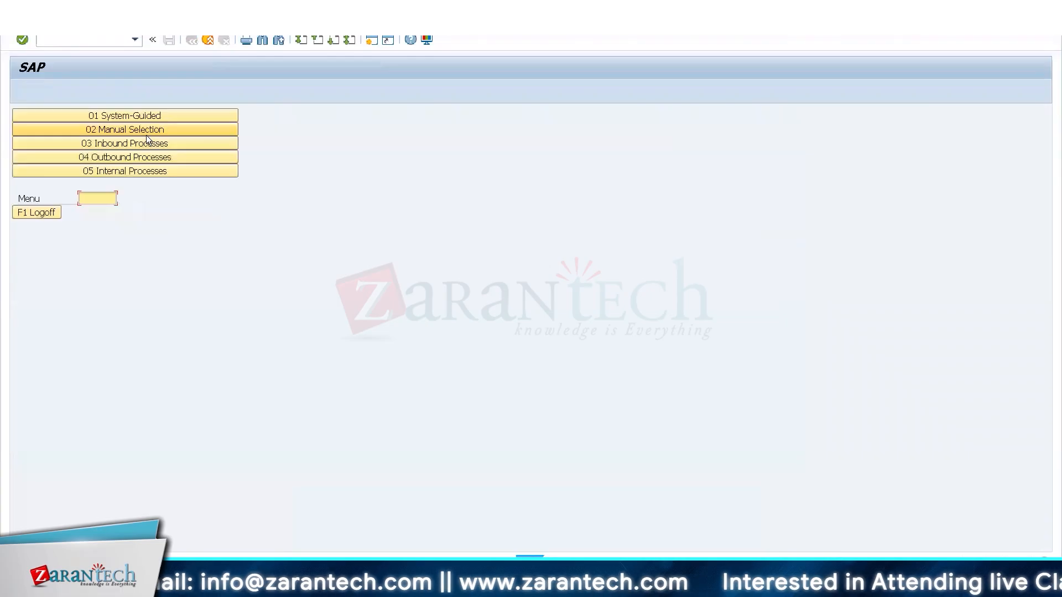
Start creating and confirming an ad hoc HU warehouse task among the internal processes, for HU 800273 with process type Y999.
{"action": "left_click", "coordinate": [122, 171]}
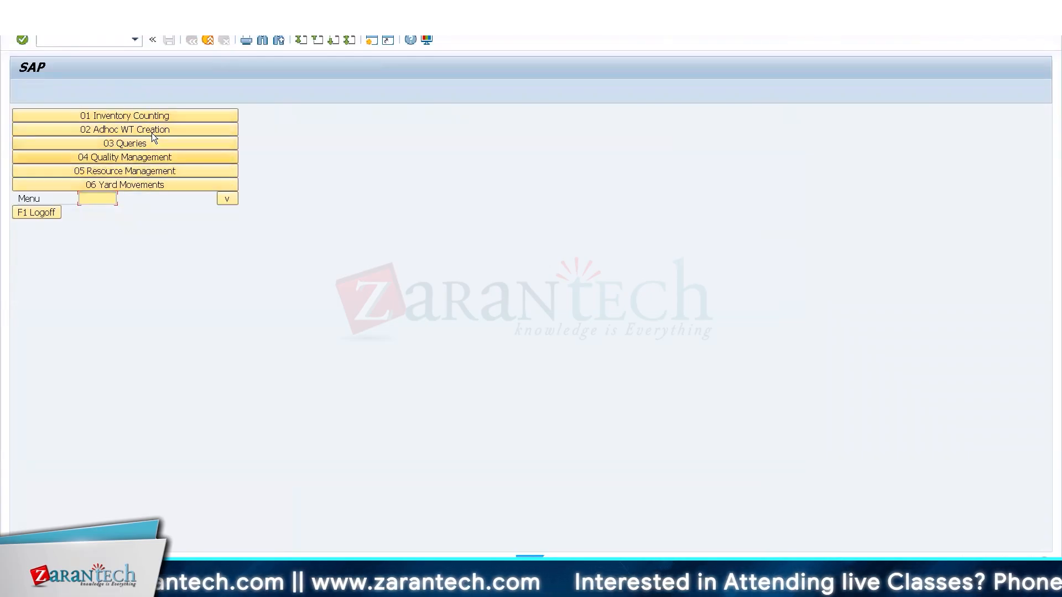
{"action": "left_click", "coordinate": [152, 129]}
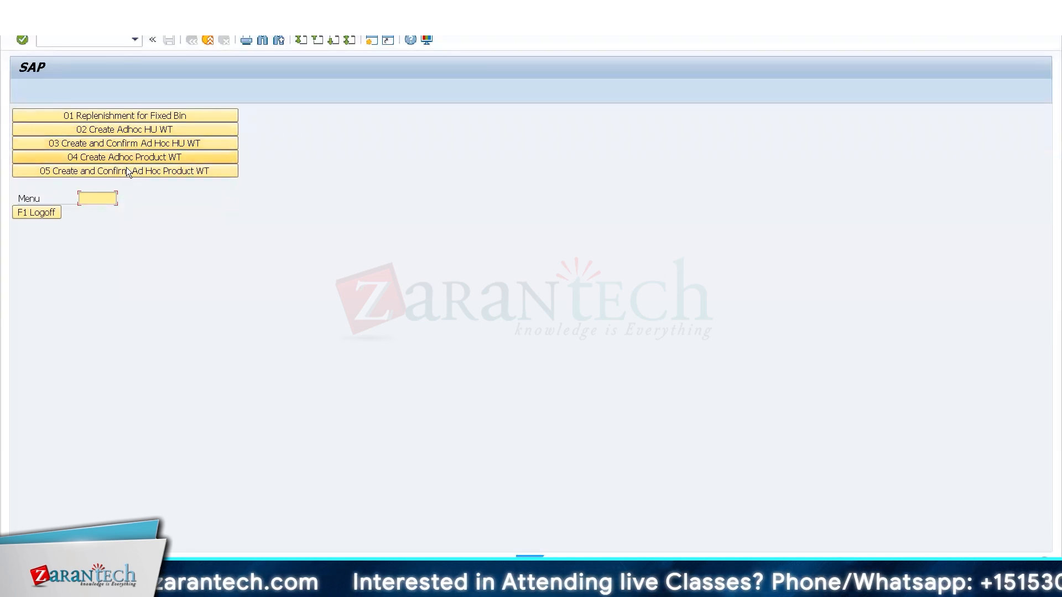
{"action": "left_click", "coordinate": [146, 146]}
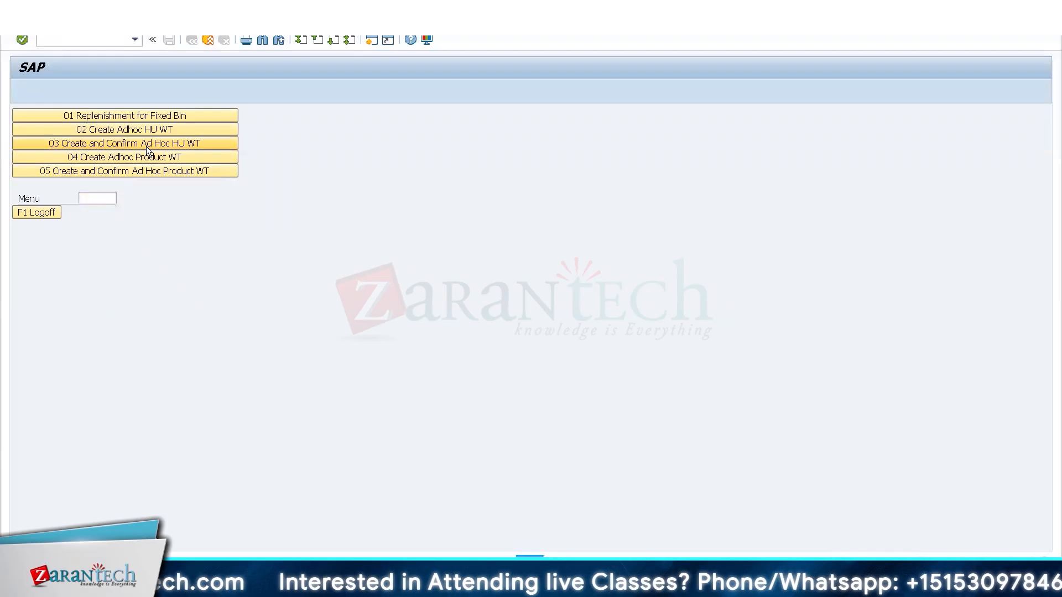
{"action": "type", "text": "800273"}
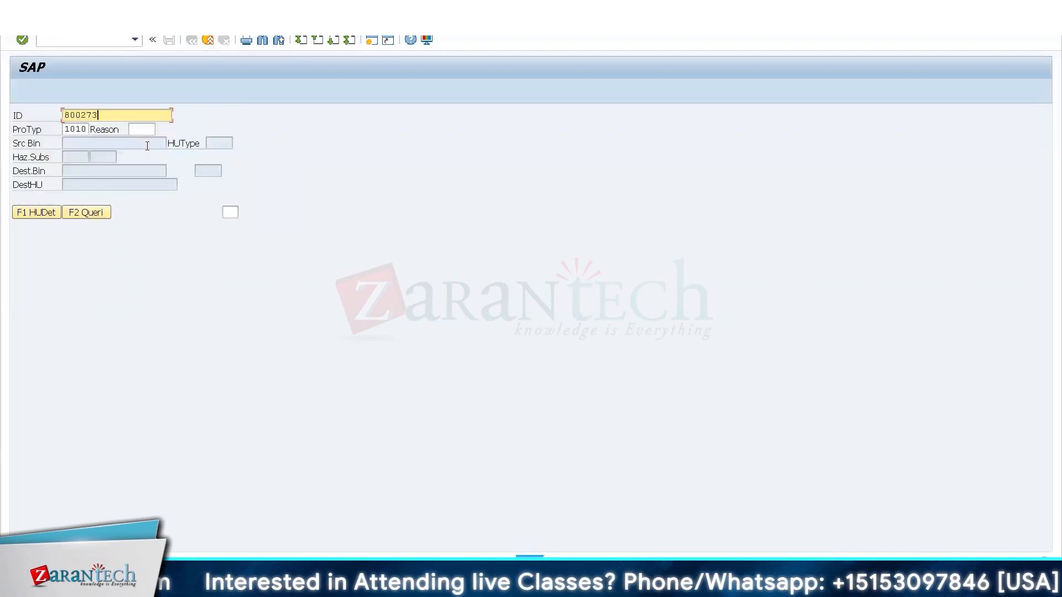
{"action": "key", "text": "Return"}
{"action": "type", "text": "Y999"}
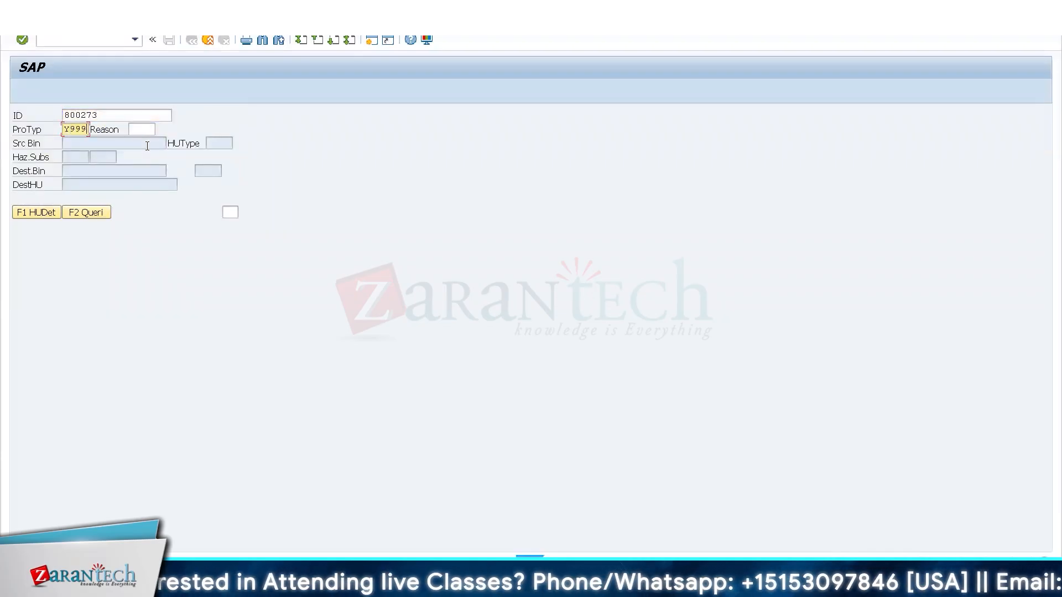
{"action": "key", "text": "Return"}
Set the destination bin to 8001.01.10.B and the destination HU to 800273, submit the HU warehouse task, and acknowledge the message.
{"action": "key", "text": "Tab"}
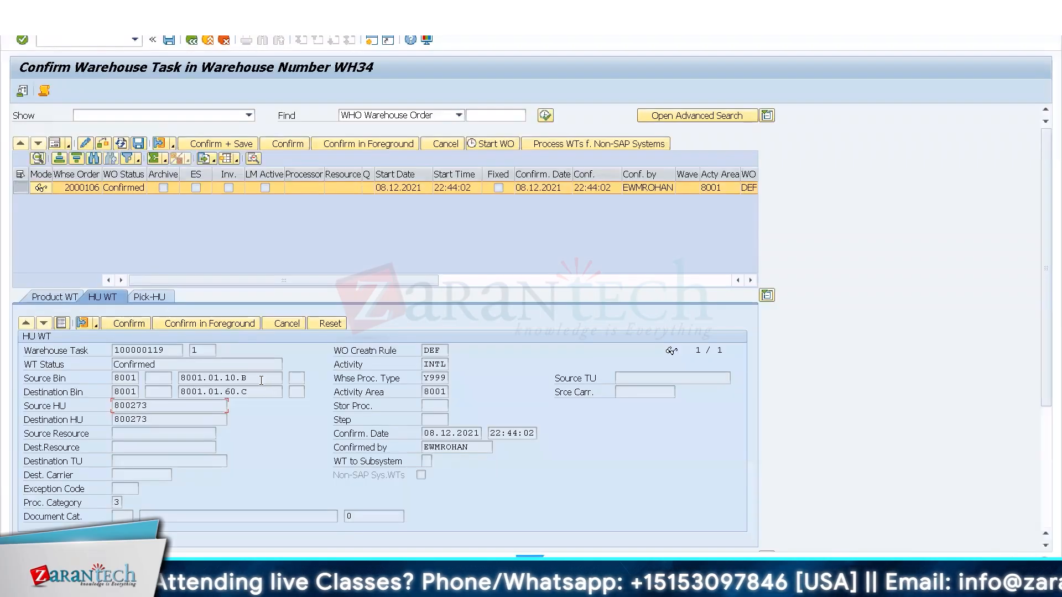
{"action": "left_click_drag", "start_coordinate": [249, 378], "coordinate": [156, 377]}
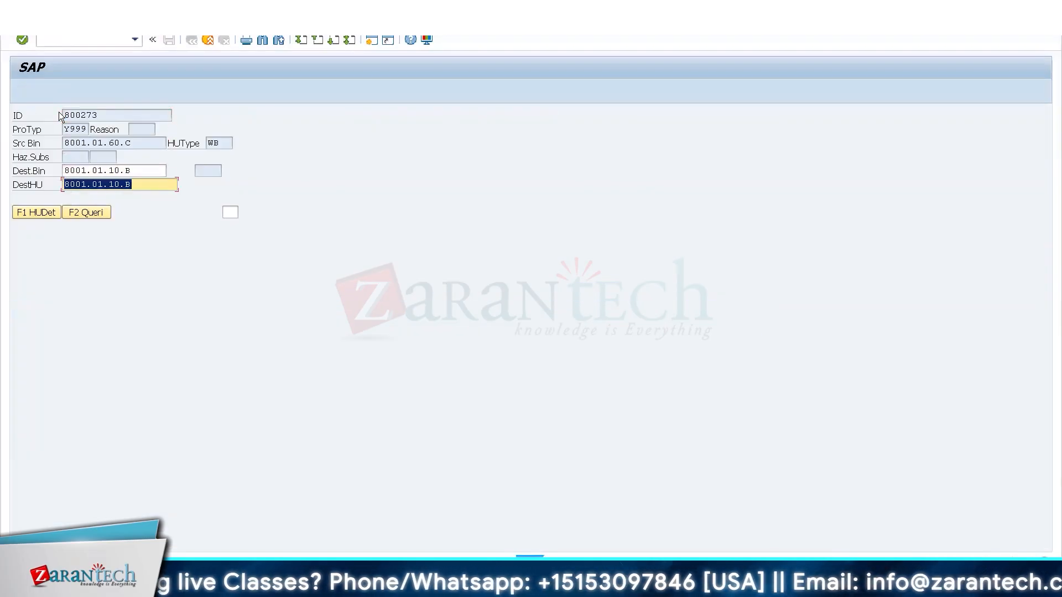
{"action": "type", "text": "800273"}
{"action": "key", "text": "Return"}
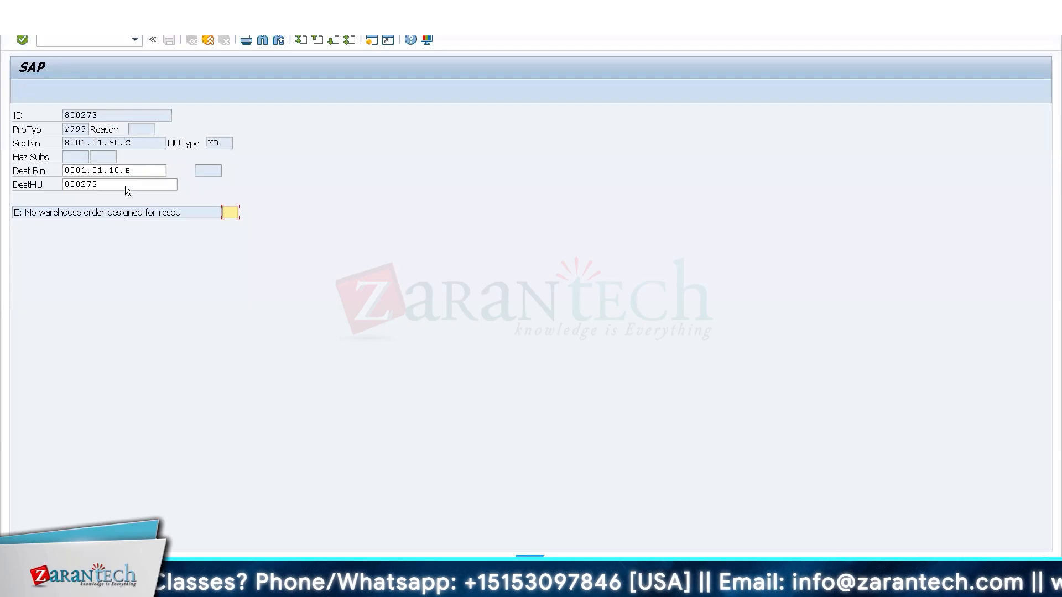
{"action": "left_click_drag", "start_coordinate": [207, 213], "coordinate": [7, 222]}
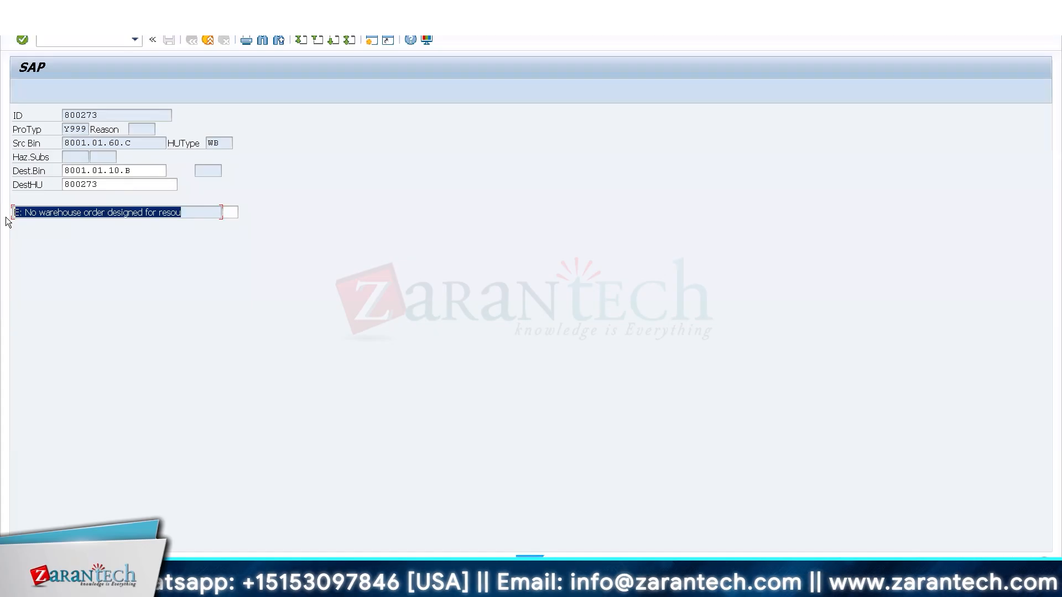
{"action": "key", "text": "Return"}
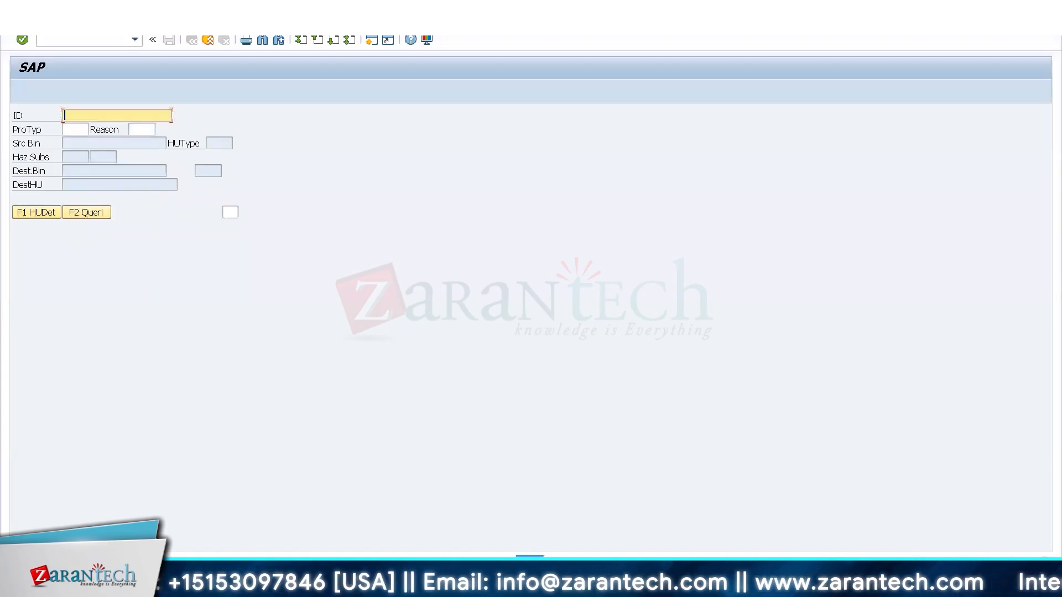
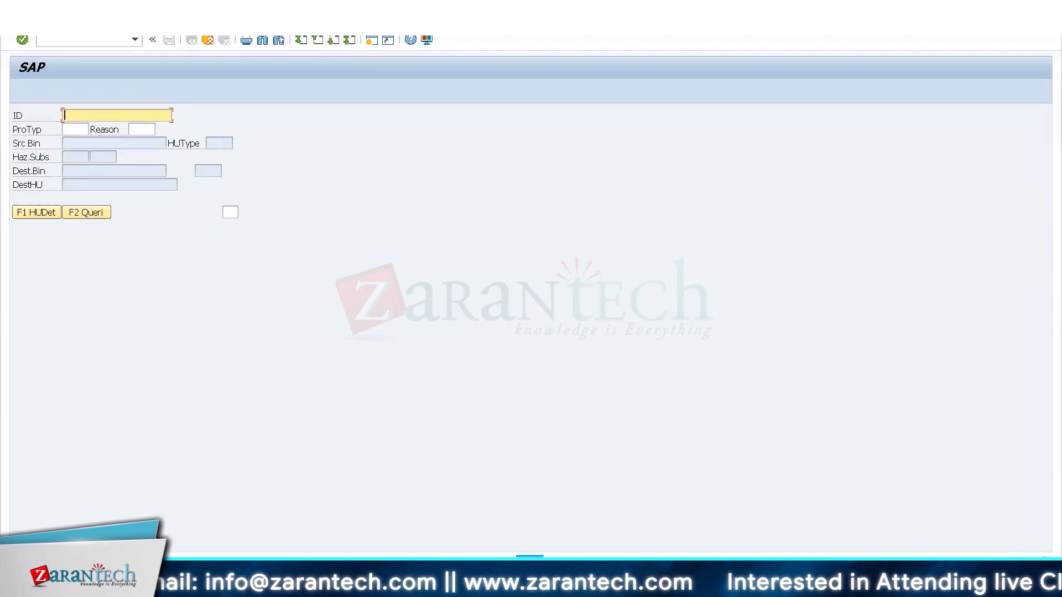
Switch to the inbound delivery session and open the Posting Change transaction for warehouse WH34 there.
{"action": "left_click", "coordinate": [160, 580]}
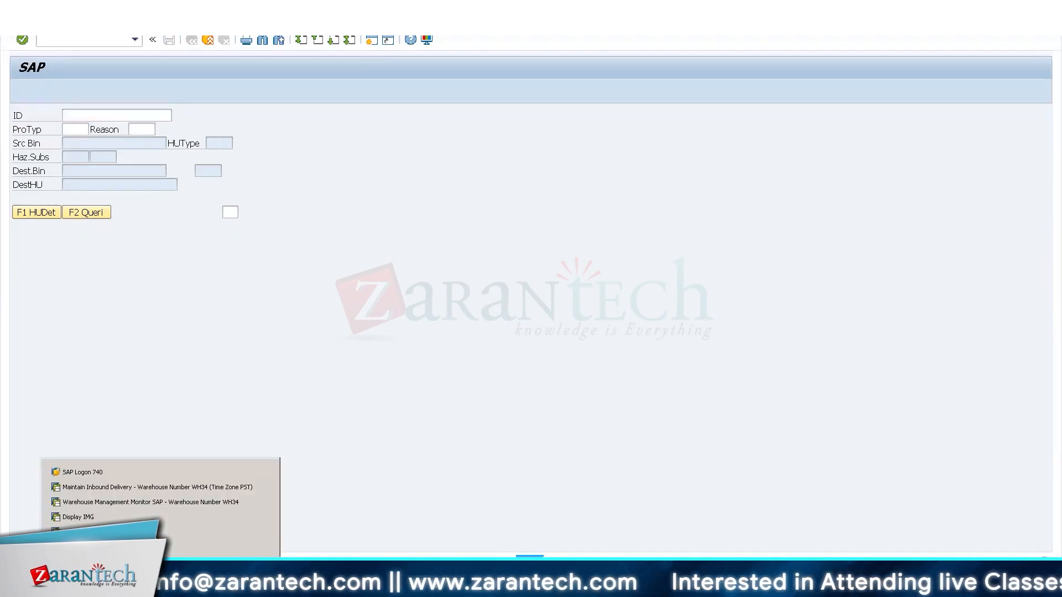
{"action": "left_click", "coordinate": [182, 508]}
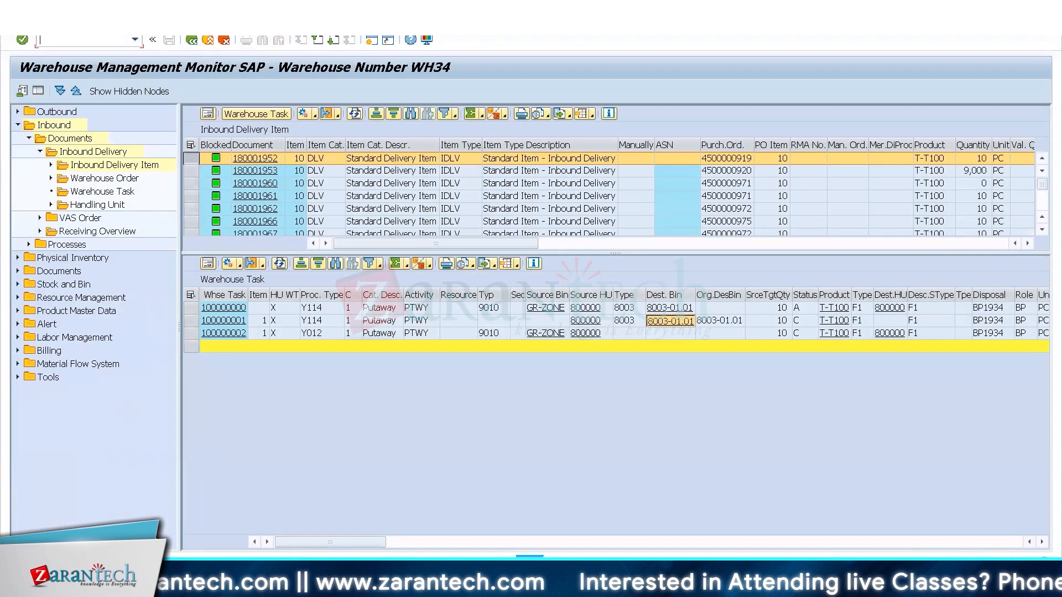
{"action": "left_click", "coordinate": [160, 581]}
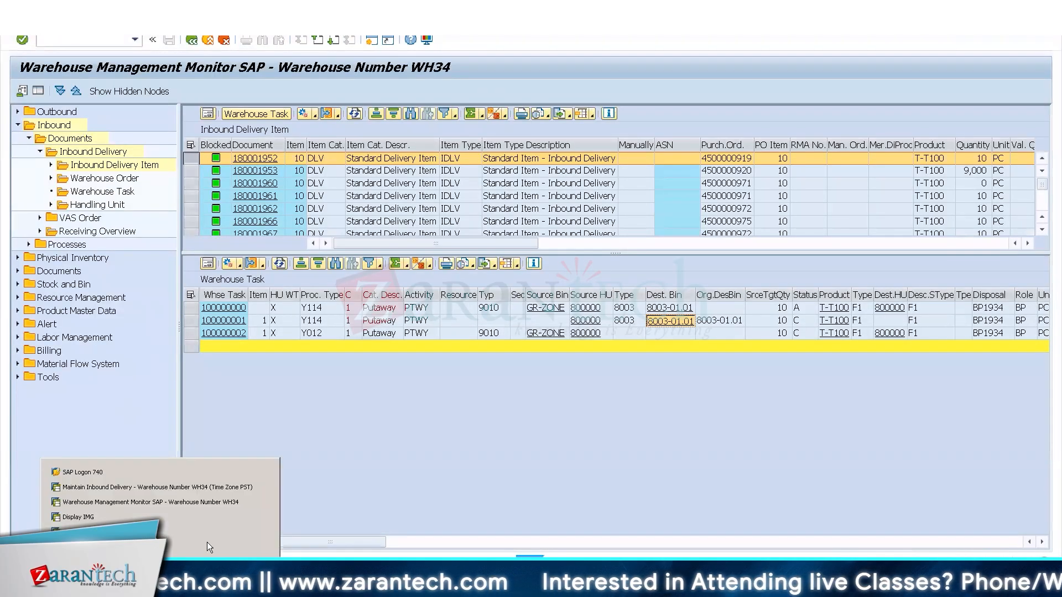
{"action": "left_click", "coordinate": [147, 489]}
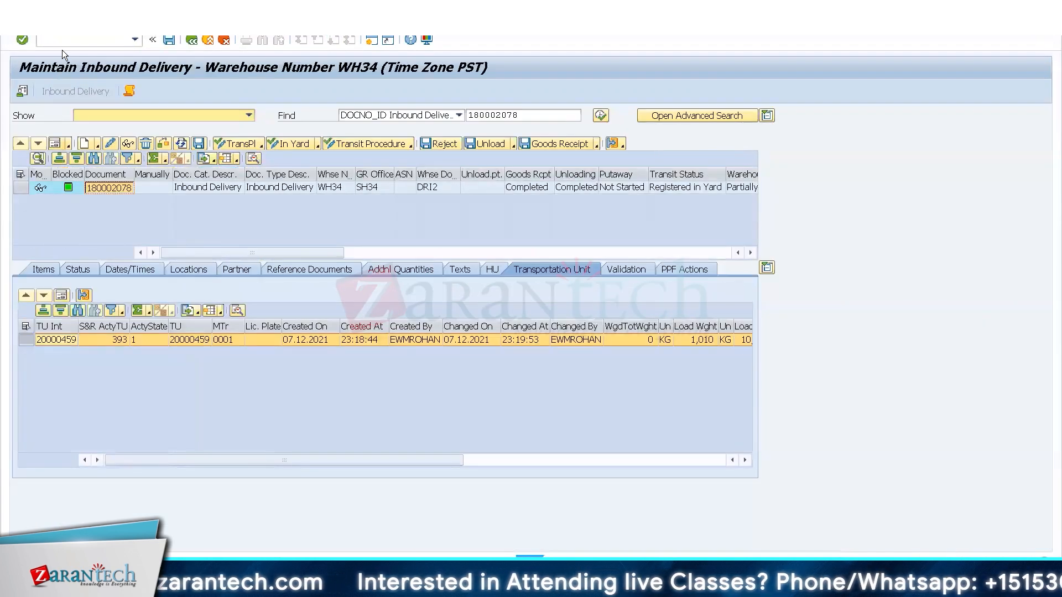
{"action": "left_click", "coordinate": [59, 45]}
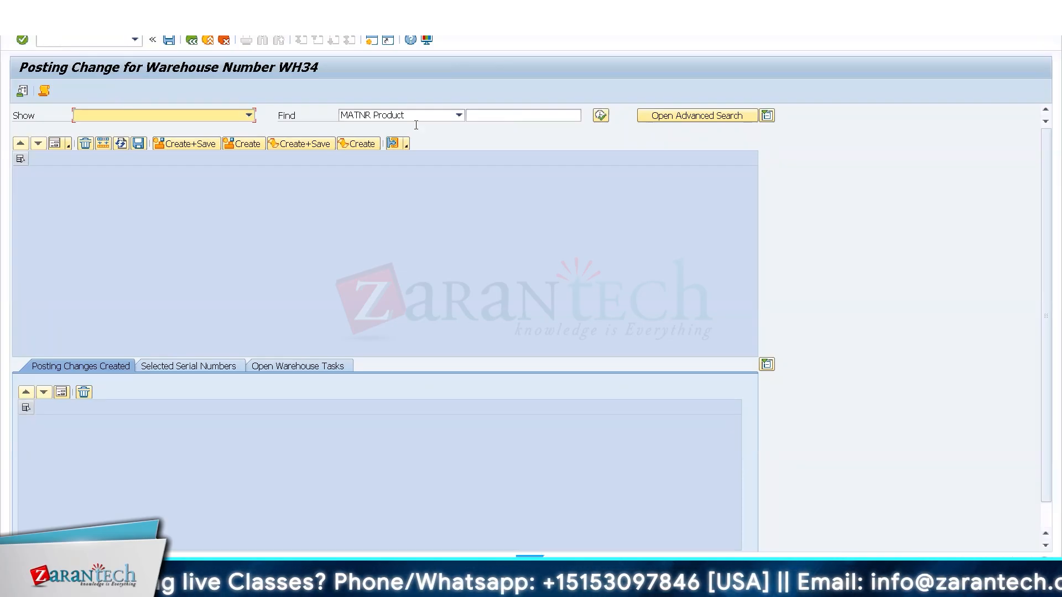
Search the posting change stock list for product T-T100.
{"action": "left_click", "coordinate": [495, 115]}
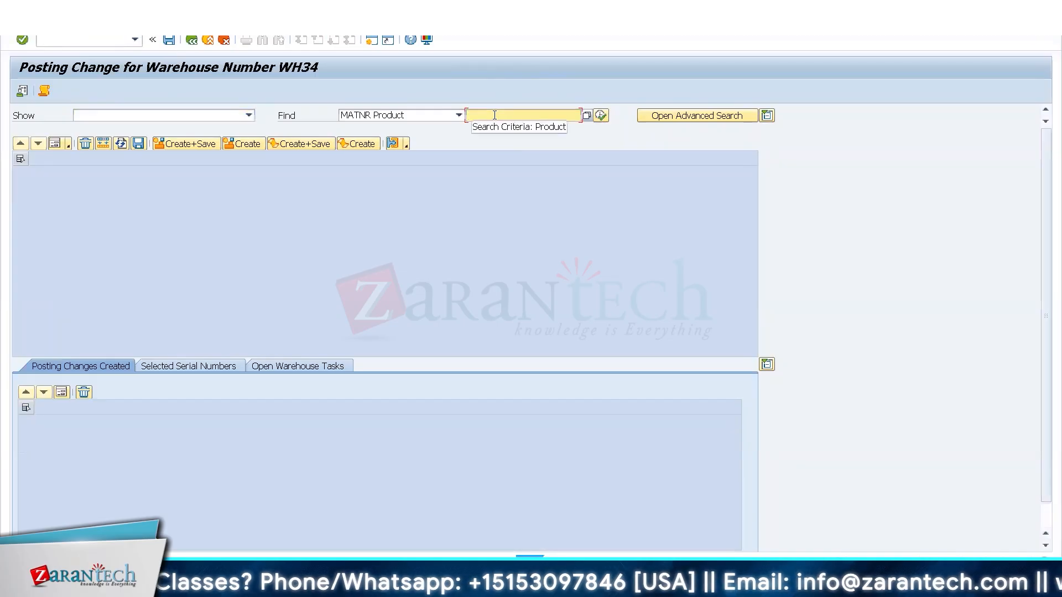
{"action": "type", "text": "T"}
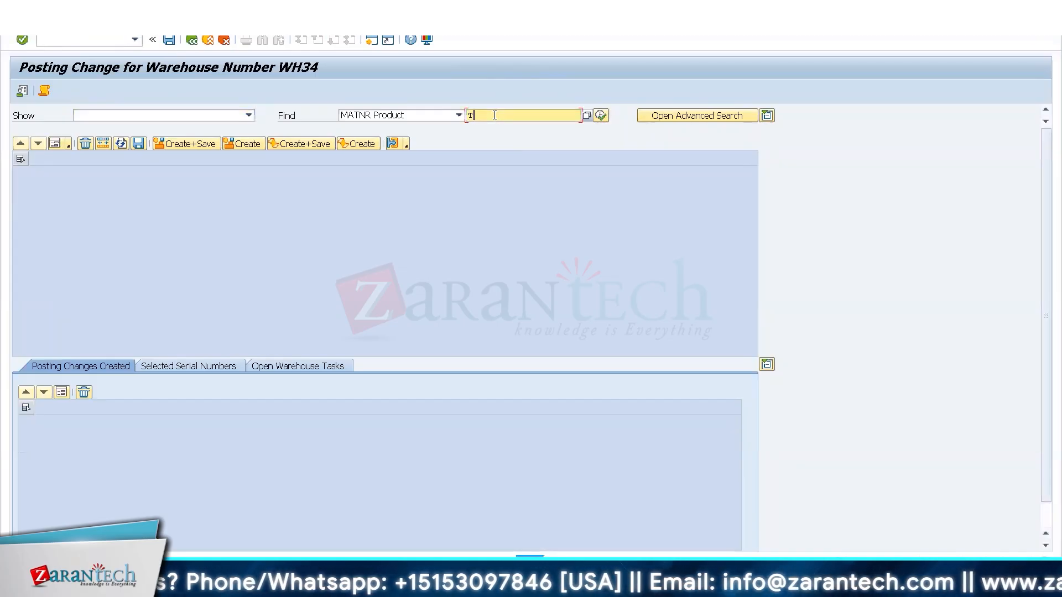
{"action": "type", "text": "-t100"}
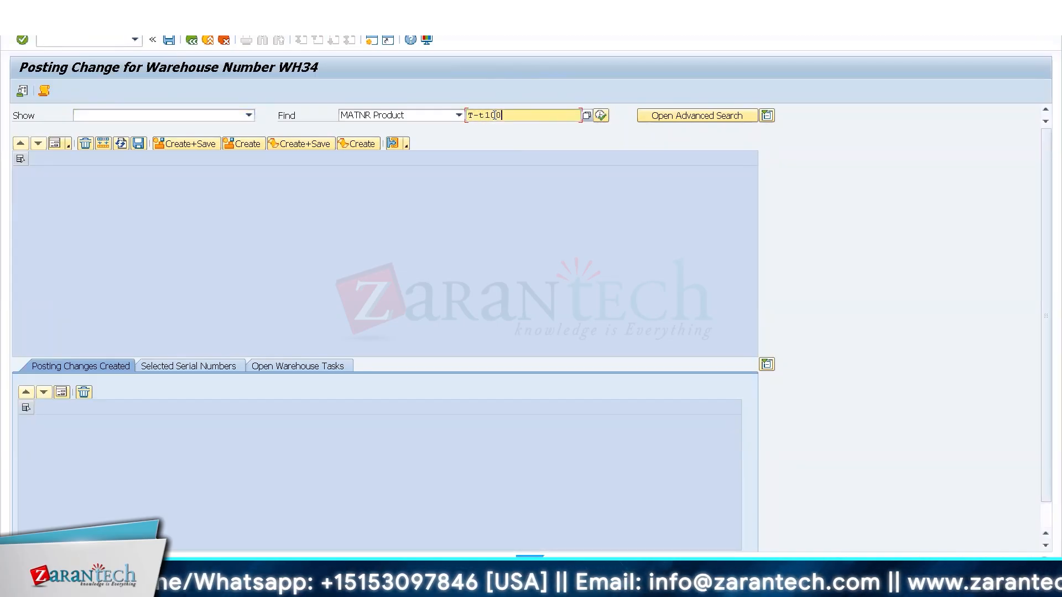
{"action": "left_click", "coordinate": [600, 116]}
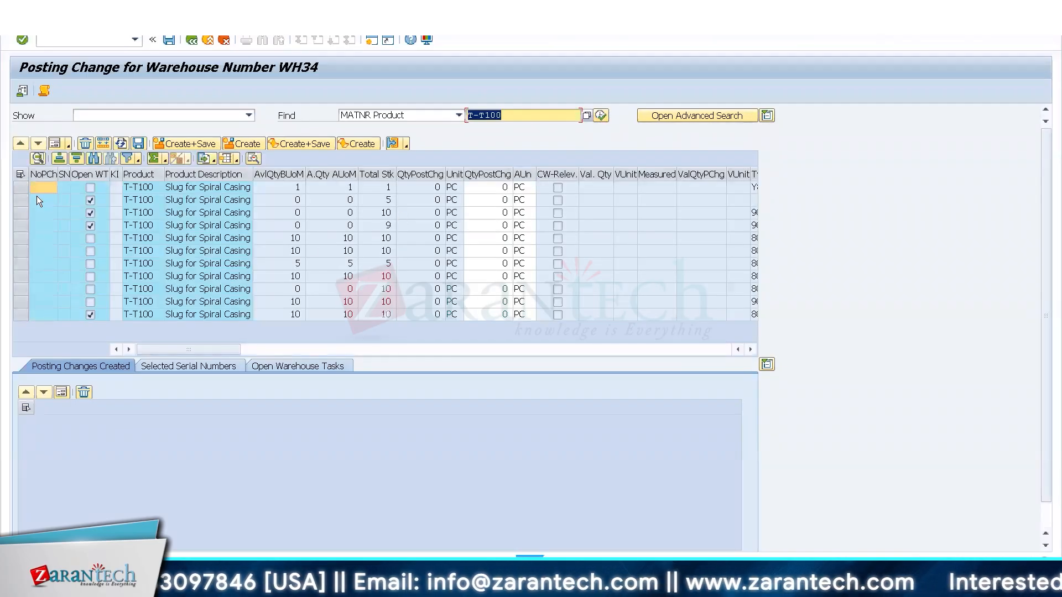
Open the form view of the T-T100 stock in bin 8003-01.02 and set the posting change quantity to 10.
{"action": "left_click", "coordinate": [20, 251]}
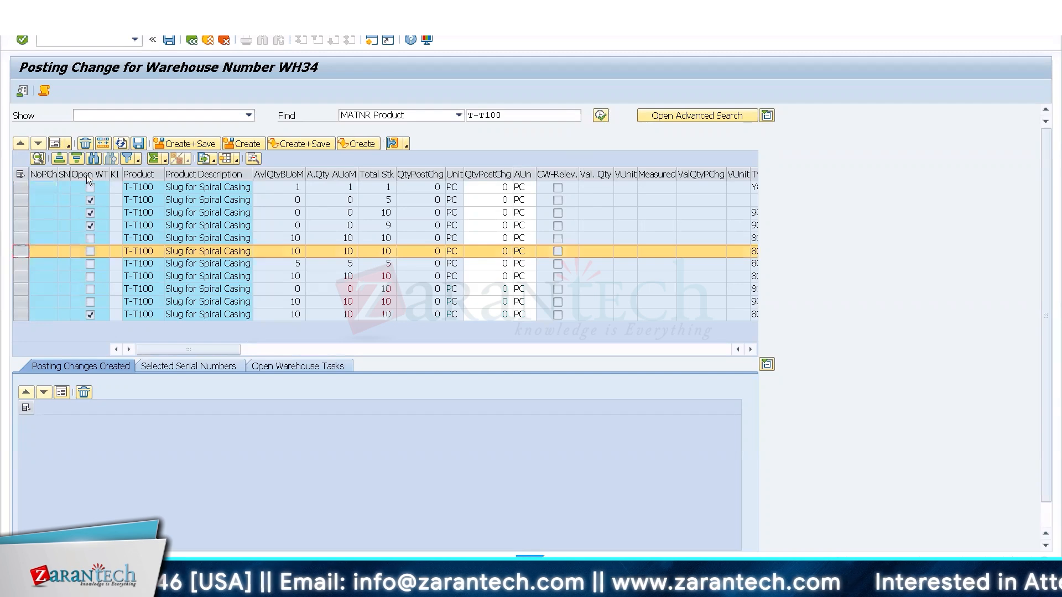
{"action": "left_click", "coordinate": [58, 145]}
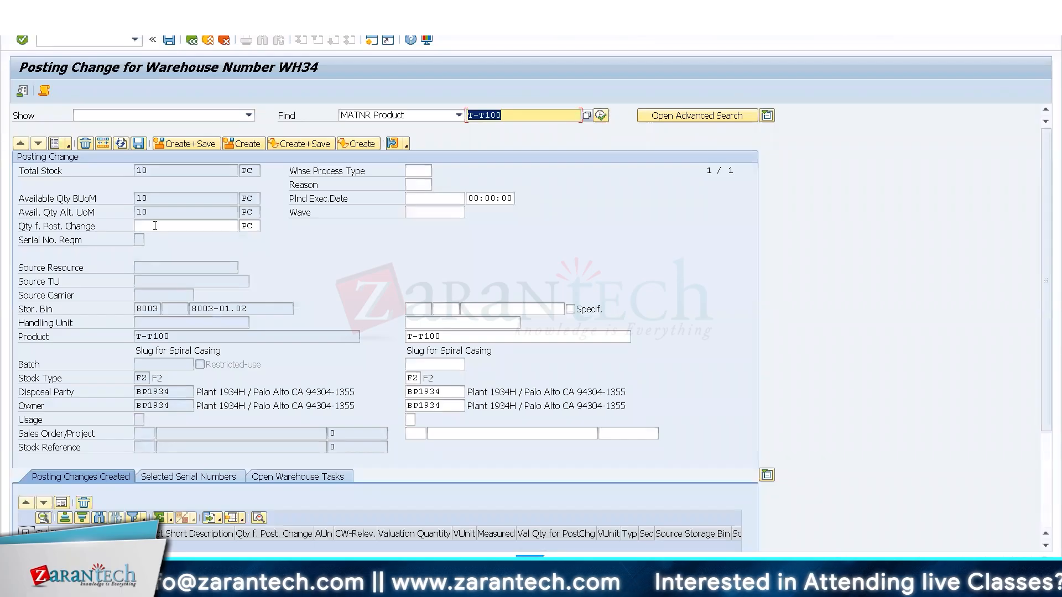
{"action": "left_click", "coordinate": [155, 225]}
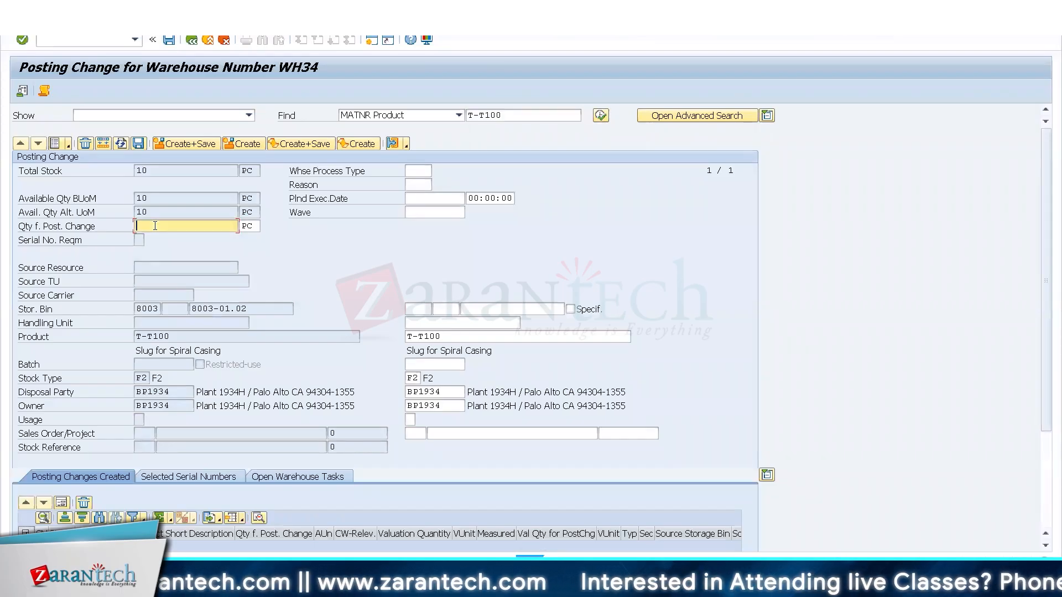
{"action": "type", "text": "10"}
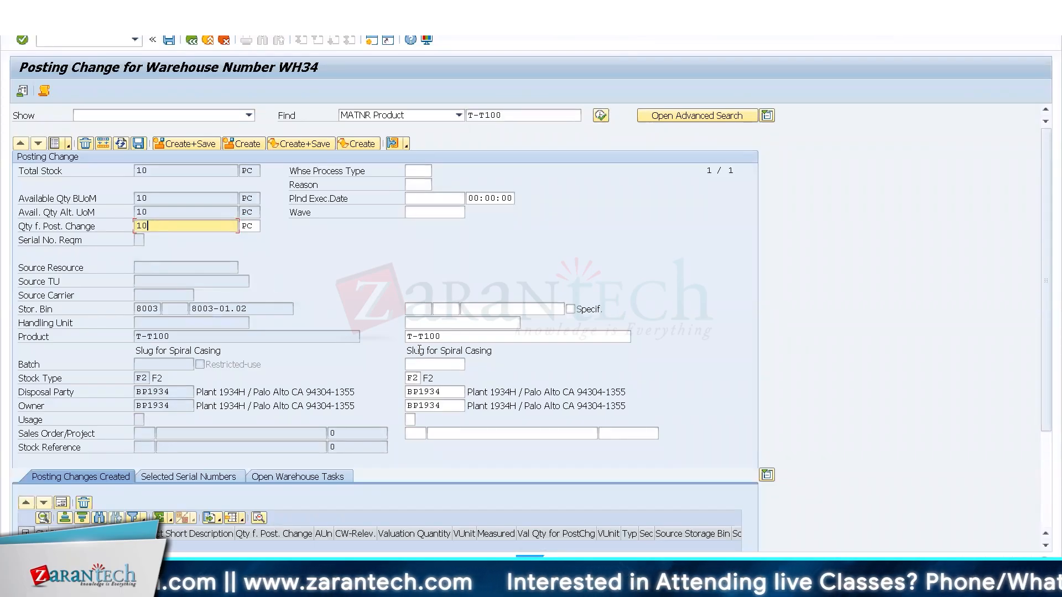
Set the destination stock type of the posting change to B6 and validate the entry.
{"action": "left_click", "coordinate": [420, 375]}
{"action": "key", "text": "BackSpace"}
{"action": "key", "text": "BackSpace"}
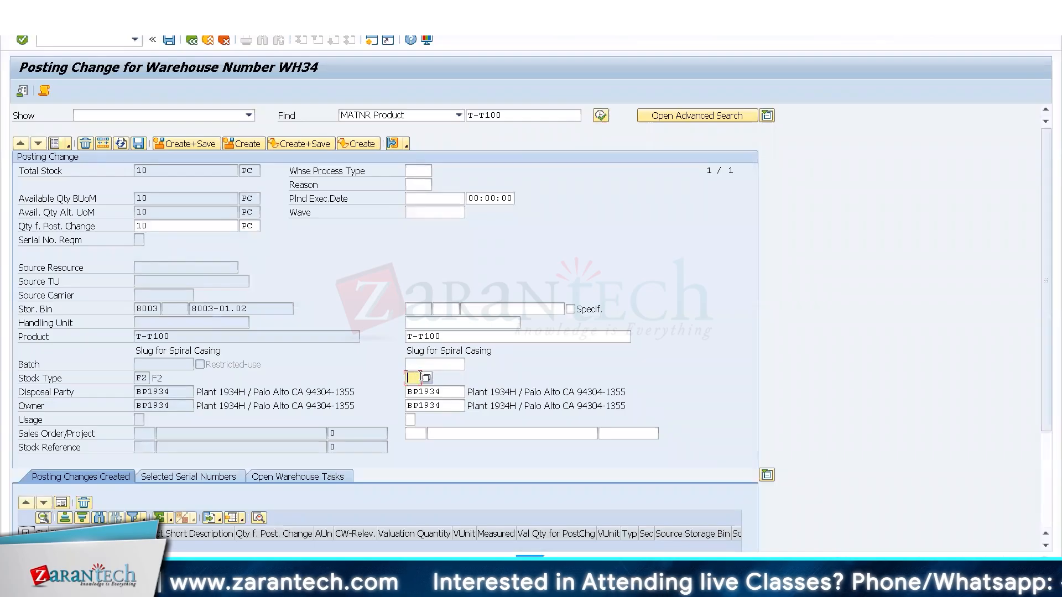
{"action": "type", "text": "B"}
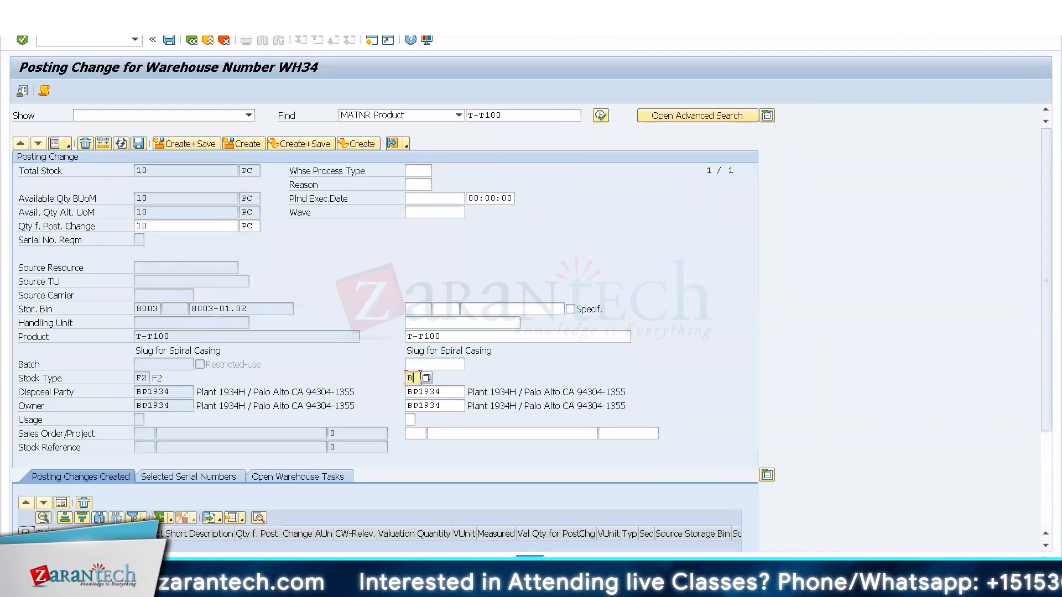
{"action": "type", "text": "6"}
{"action": "double_click", "coordinate": [420, 376]}
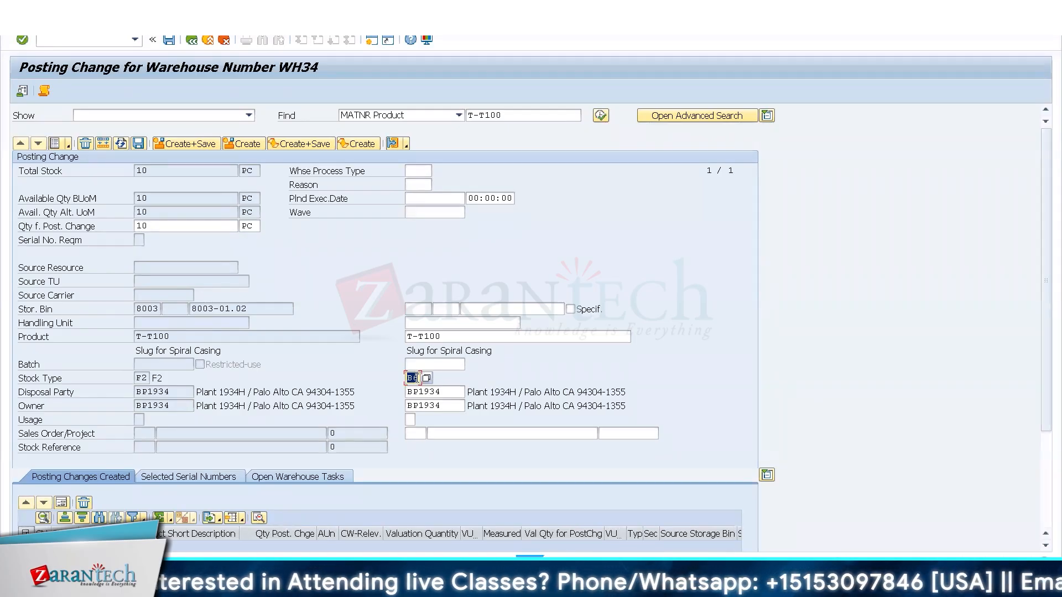
{"action": "left_click", "coordinate": [424, 403]}
{"action": "key", "text": "Return"}
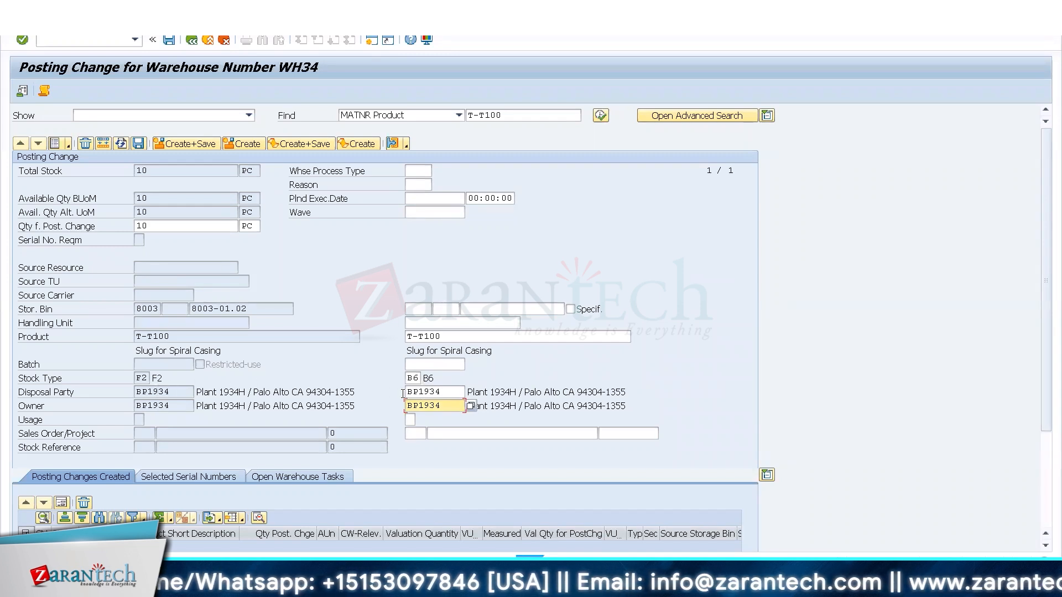
Create and save the warehouse task for the posting change, and acknowledge the log.
{"action": "left_click", "coordinate": [191, 146]}
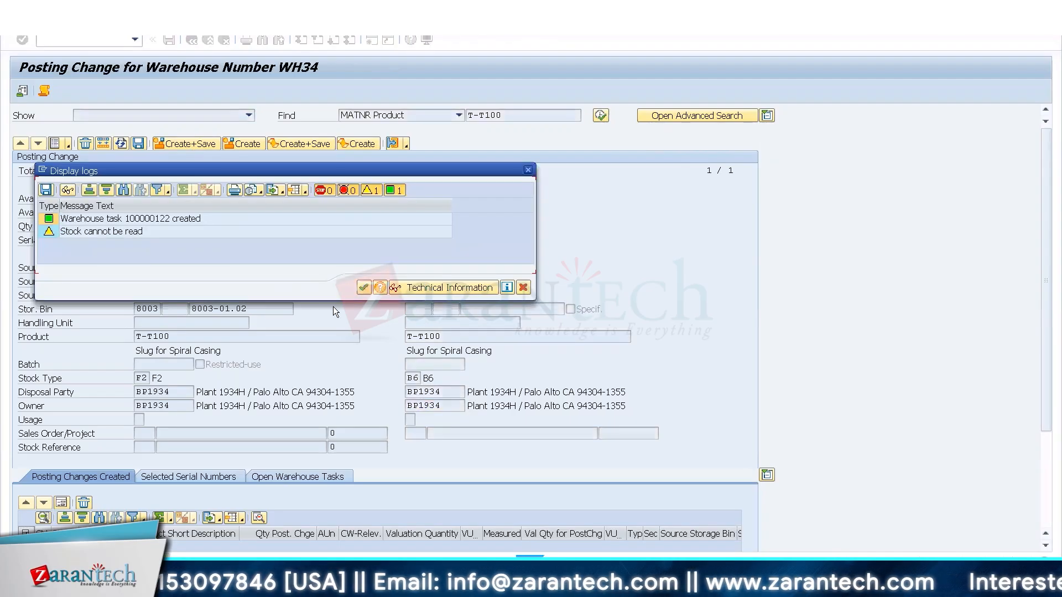
{"action": "left_click", "coordinate": [360, 289]}
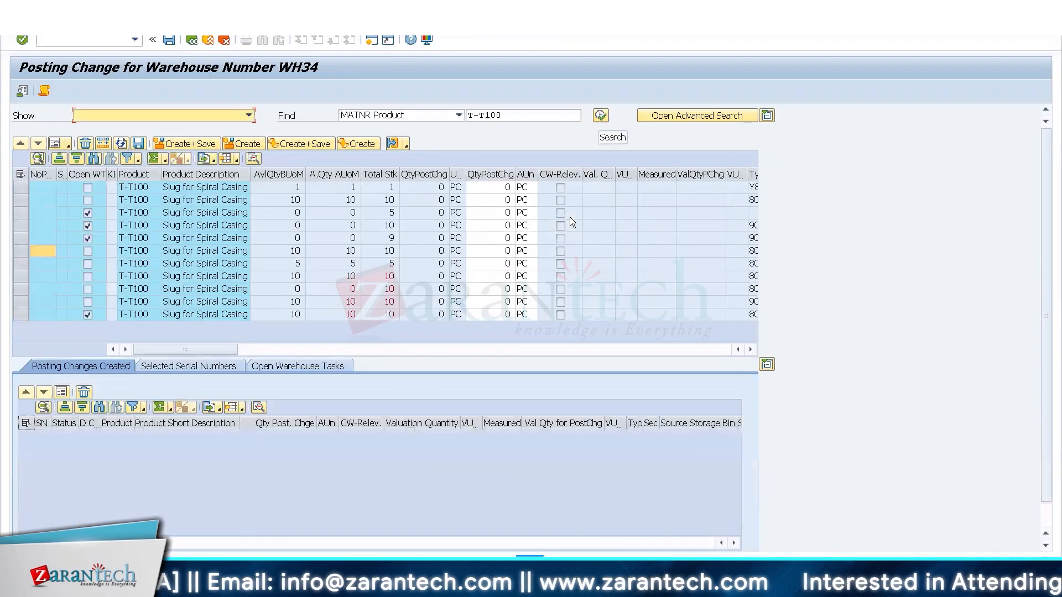
{"action": "left_click", "coordinate": [750, 349]}
{"action": "left_click", "coordinate": [751, 350]}
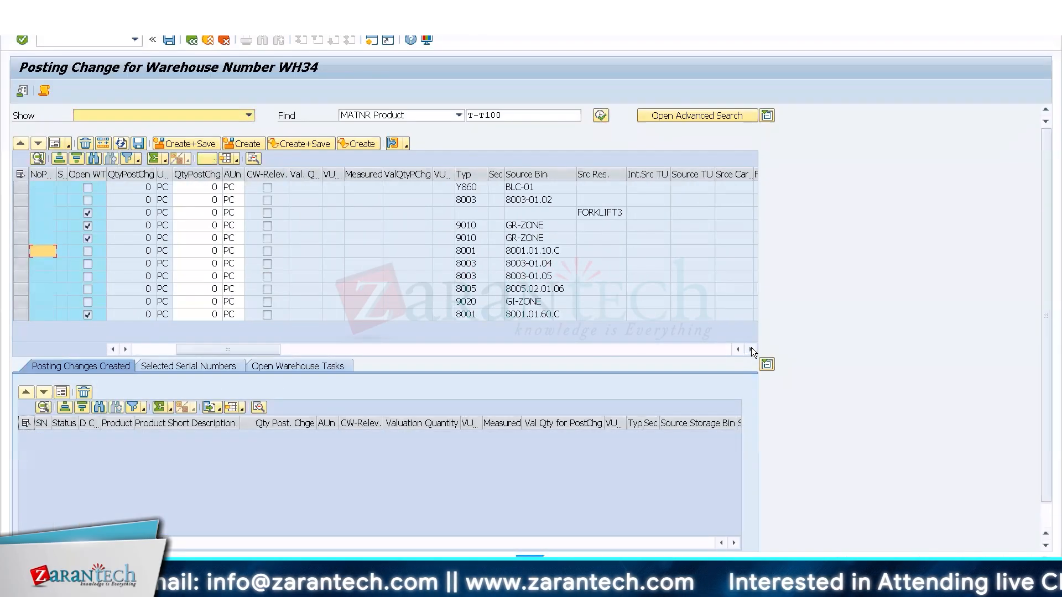
Try to open transaction MMBE in a new session.
{"action": "left_click", "coordinate": [110, 41]}
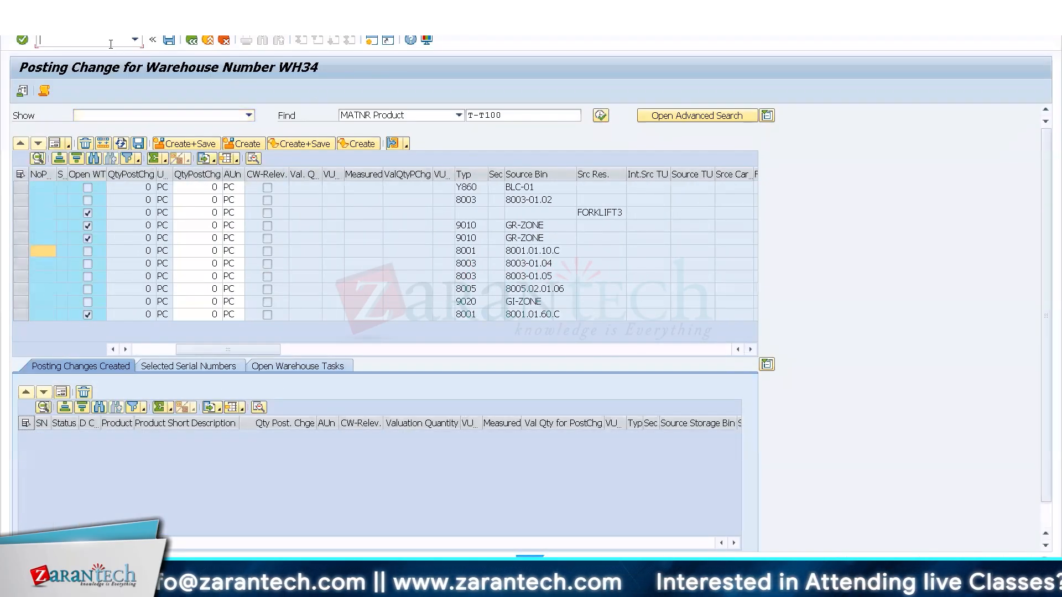
{"action": "type", "text": "/ommbe"}
{"action": "key", "text": "Return"}
{"action": "key", "text": "Return"}
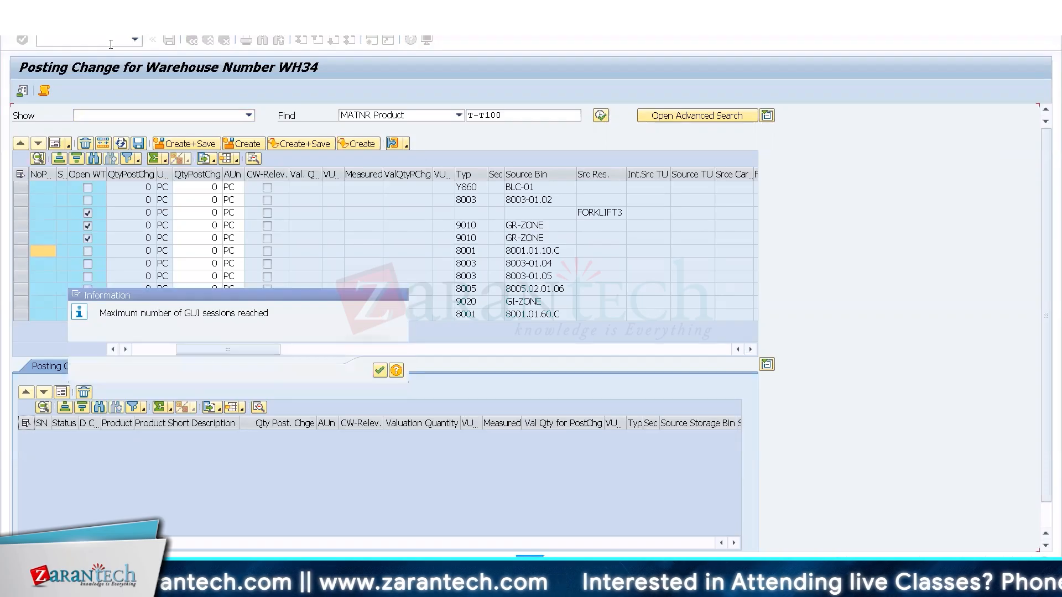
Switch to the SAP Easy Access session and open the material document list with transaction MB51.
{"action": "left_click", "coordinate": [160, 580]}
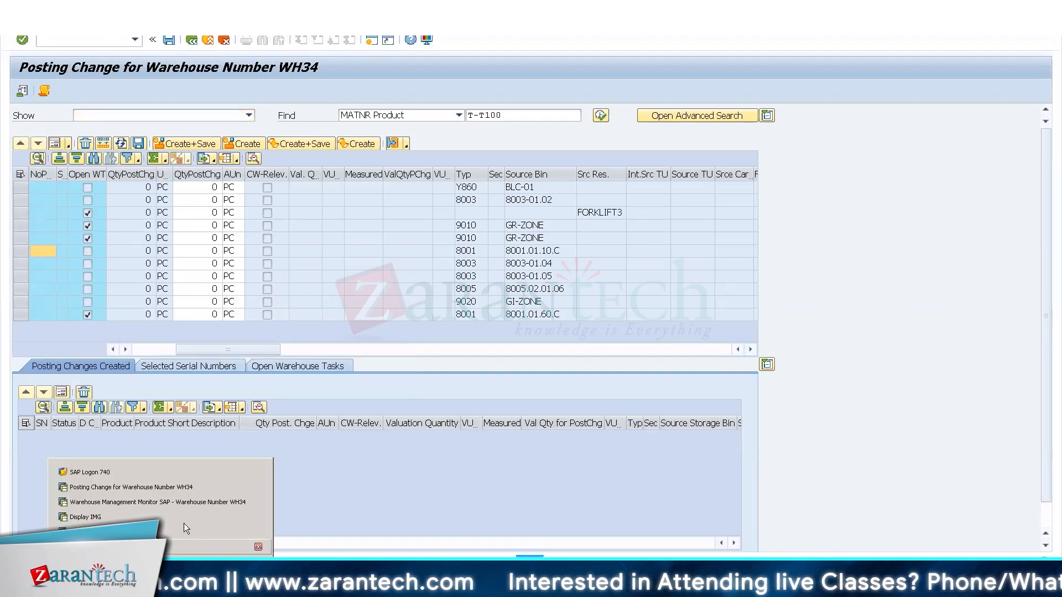
{"action": "left_click", "coordinate": [164, 526]}
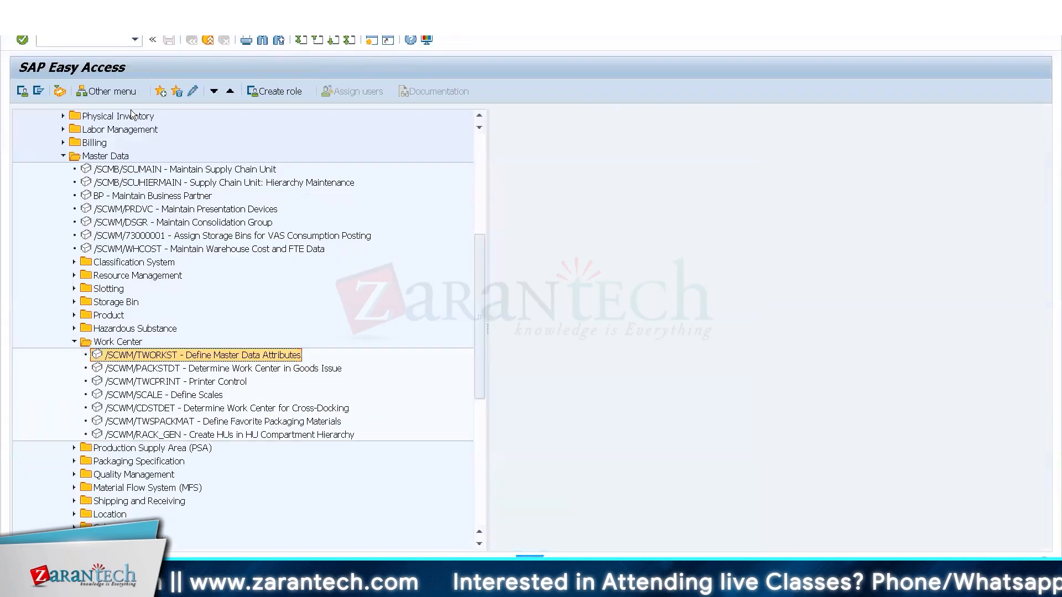
{"action": "left_click", "coordinate": [72, 41]}
{"action": "type", "text": "mb51"}
{"action": "key", "text": "Return"}
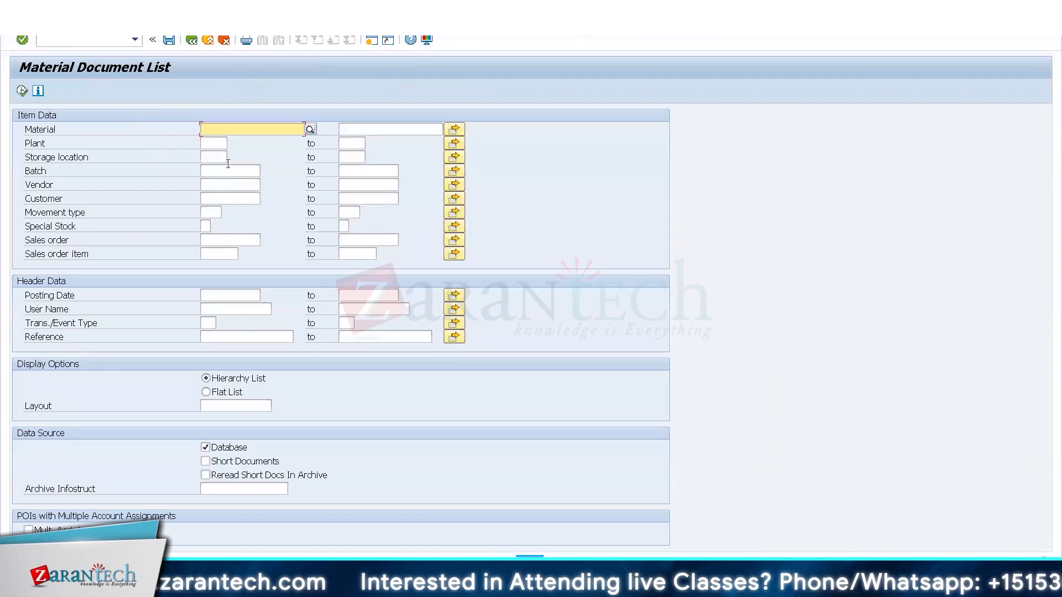
Run the material document list for posting date 09.12.2021 and return to the selection criteria.
{"action": "left_click", "coordinate": [243, 295]}
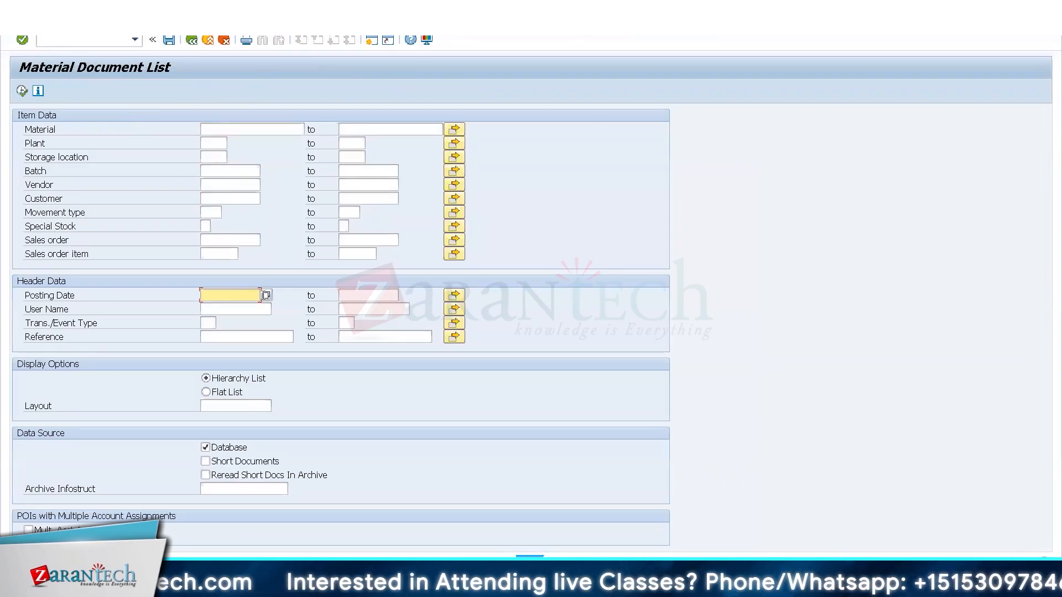
{"action": "left_click", "coordinate": [264, 296]}
{"action": "double_click", "coordinate": [254, 272]}
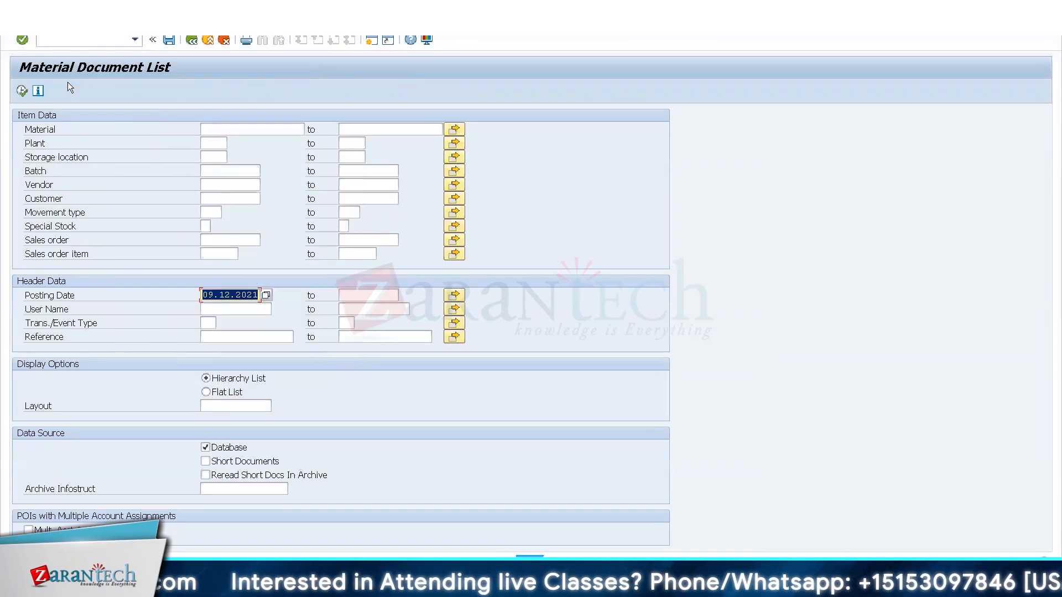
{"action": "left_click", "coordinate": [23, 90]}
{"action": "left_click", "coordinate": [192, 40]}
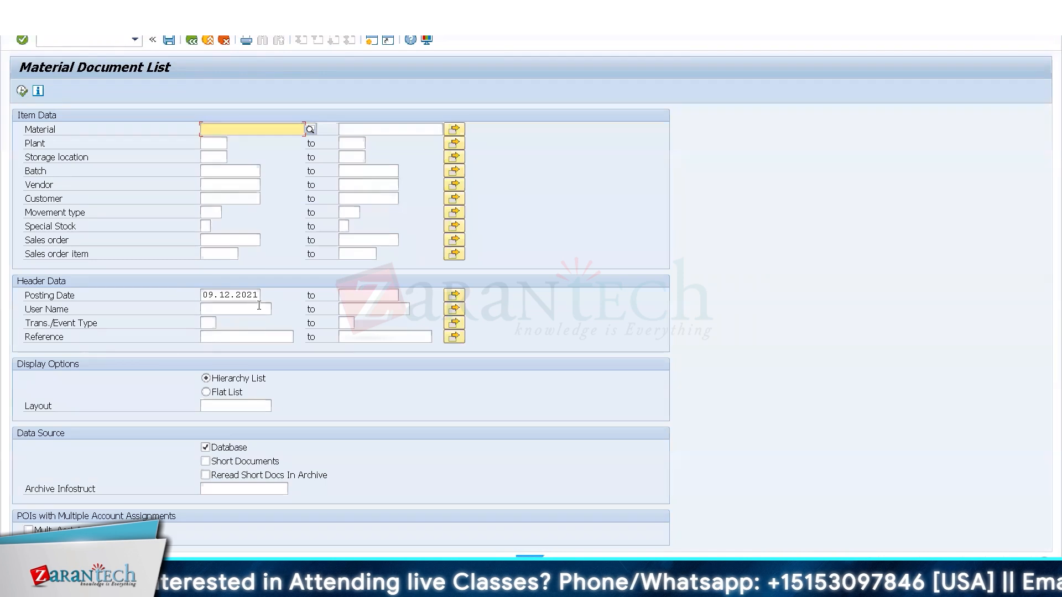
Display the T-T100 material document posted on 08.12.2021 and examine its material, quantity, and movement type details.
{"action": "left_click", "coordinate": [205, 294]}
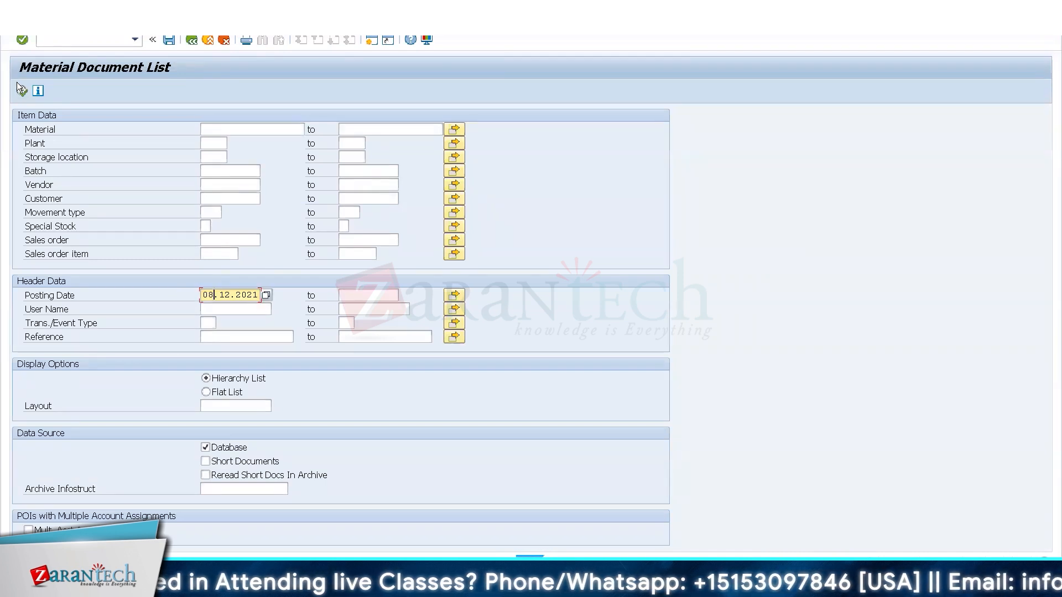
{"action": "left_click", "coordinate": [22, 91]}
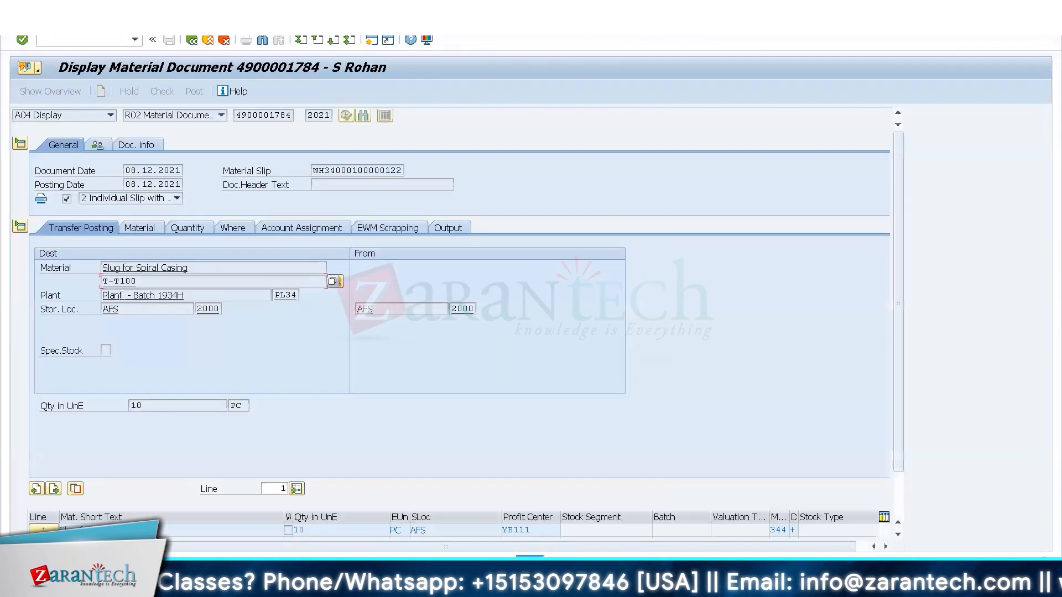
{"action": "left_click", "coordinate": [157, 228]}
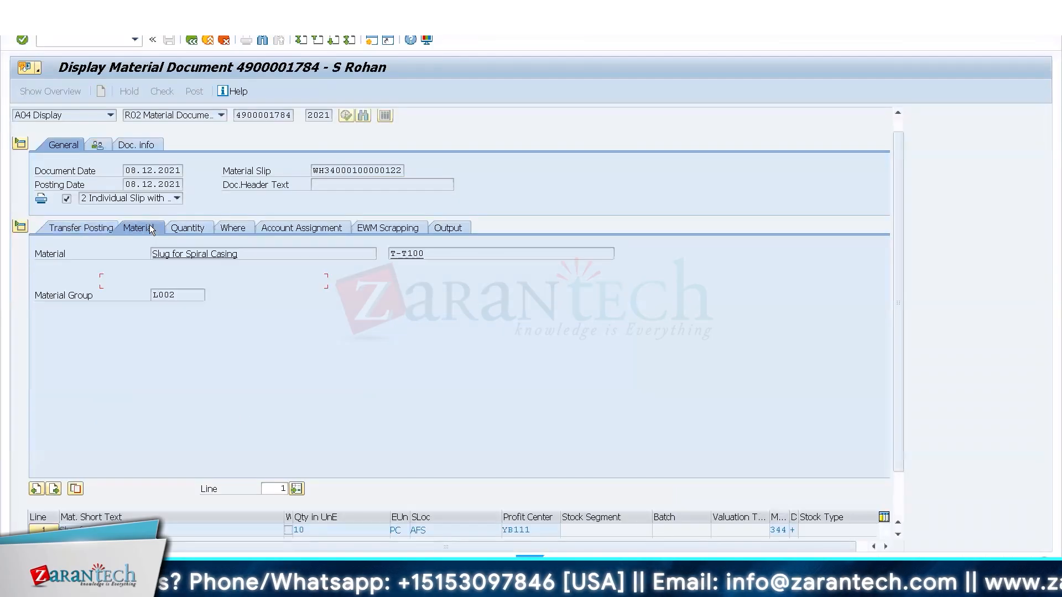
{"action": "left_click", "coordinate": [186, 232]}
{"action": "left_click", "coordinate": [227, 227]}
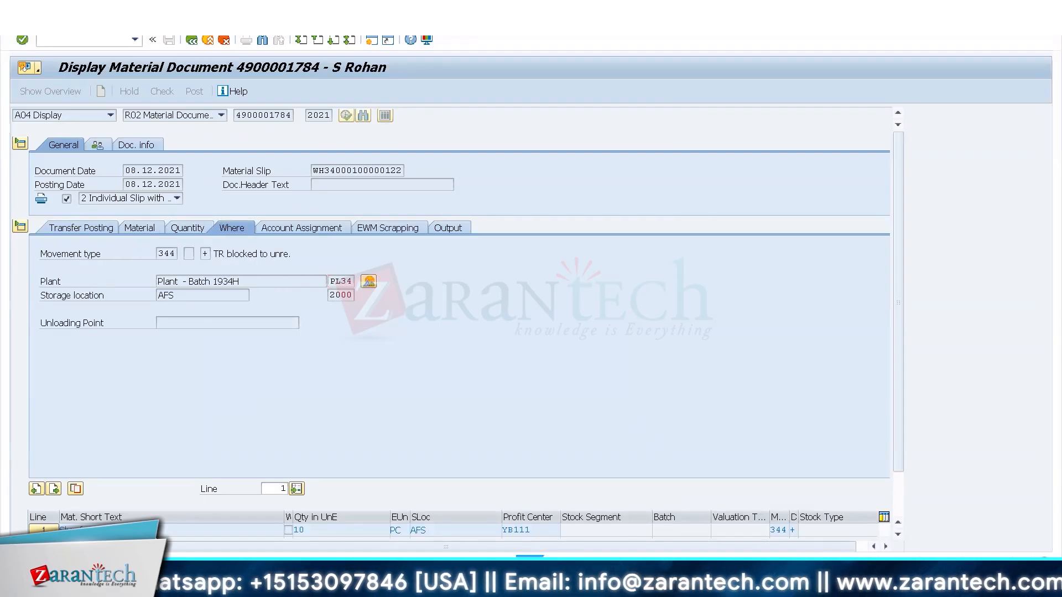
Switch to the WH34 posting change session and open the T-T100 stock line in bin 8003-01.04 in form view.
{"action": "mouse_move", "coordinate": [161, 574]}
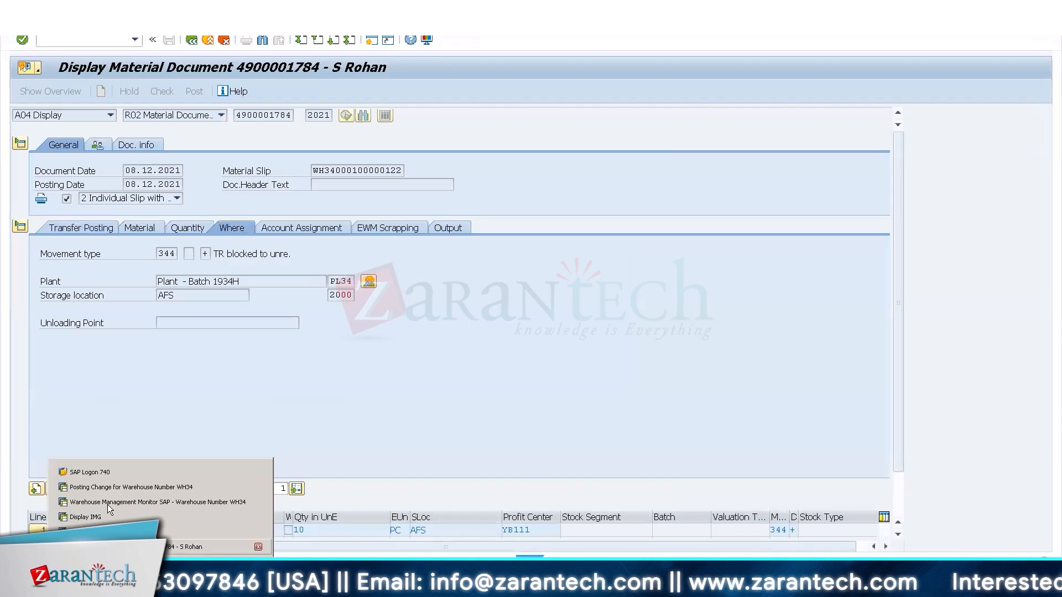
{"action": "left_click", "coordinate": [100, 491]}
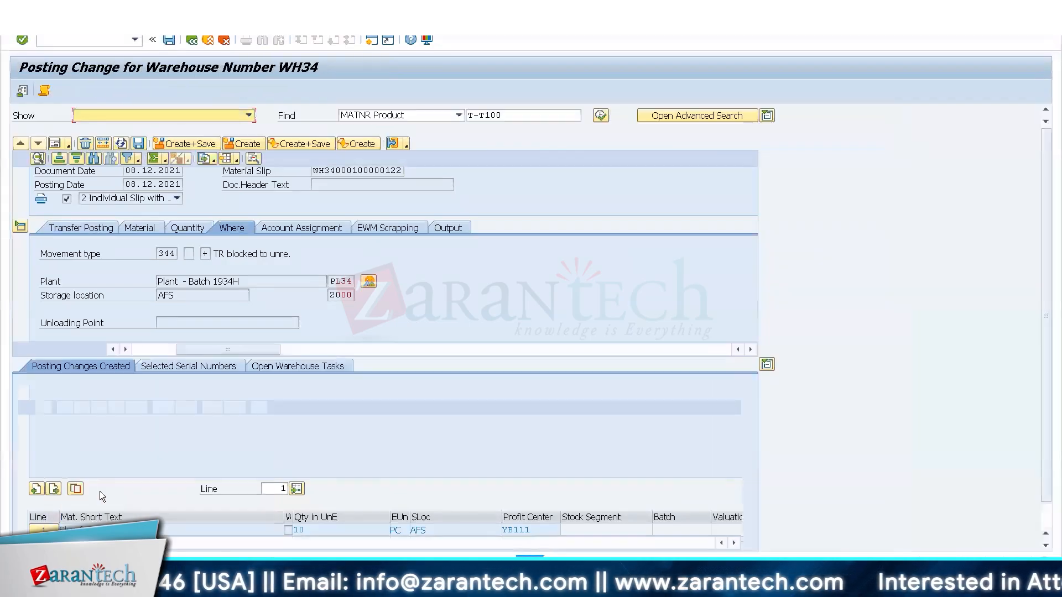
{"action": "left_click", "coordinate": [20, 264]}
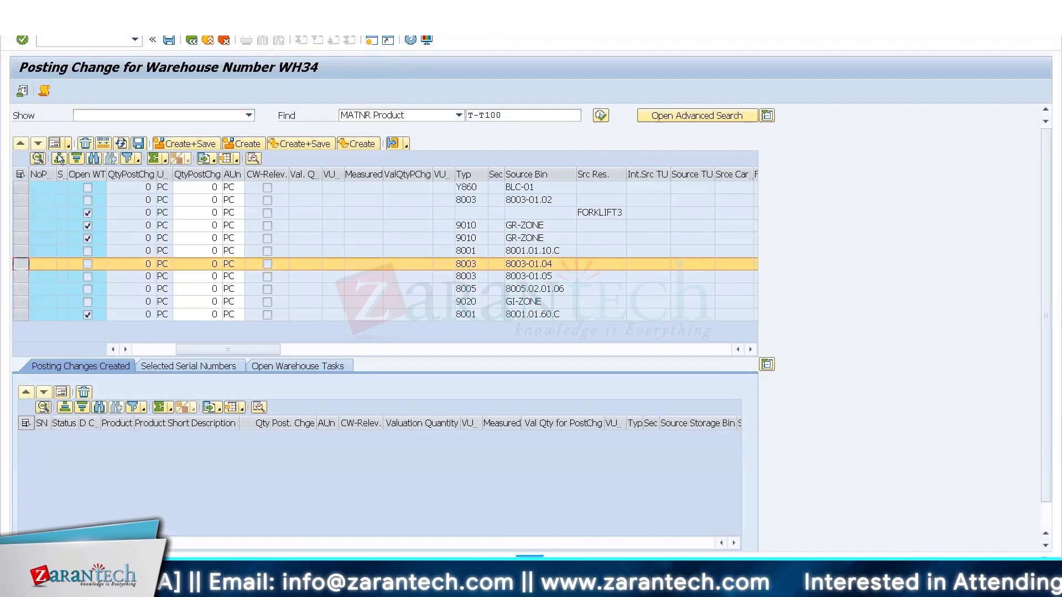
{"action": "left_click", "coordinate": [55, 144]}
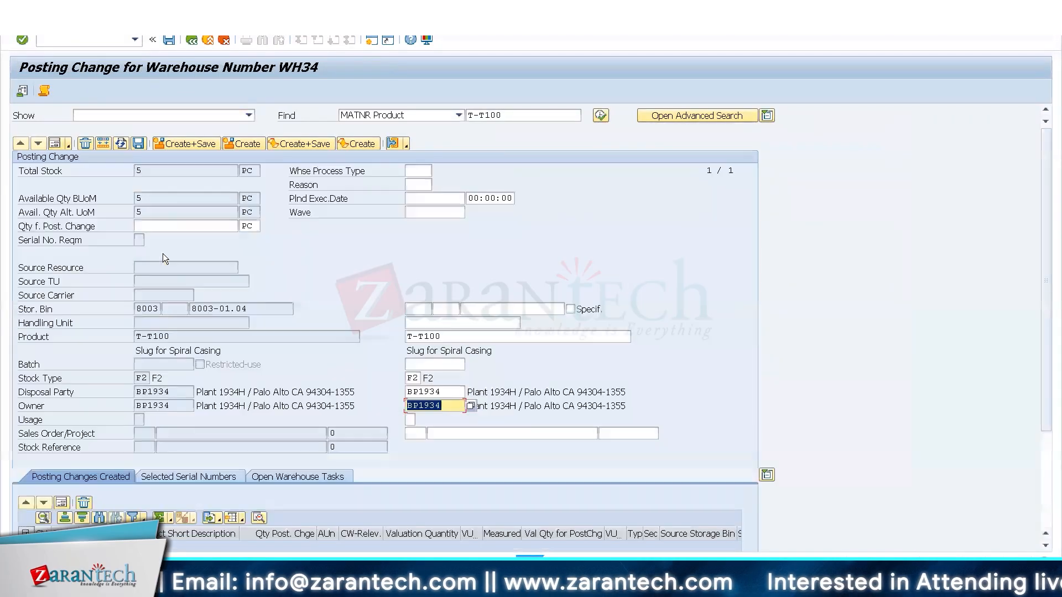
Set the posting change quantity to 5 PC and the warehouse process type to Y999.
{"action": "left_click", "coordinate": [430, 171]}
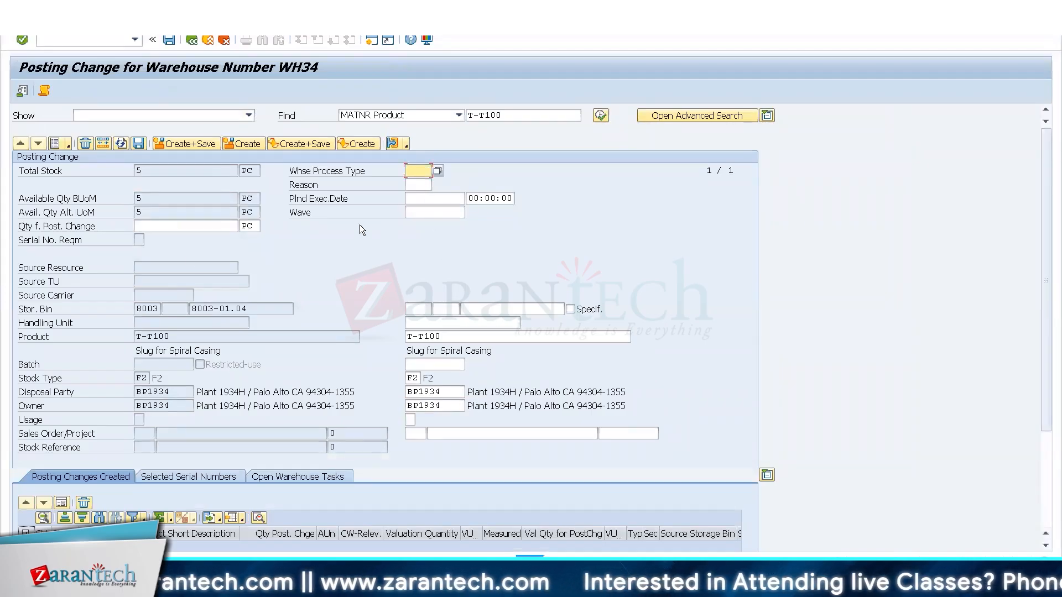
{"action": "left_click", "coordinate": [155, 221]}
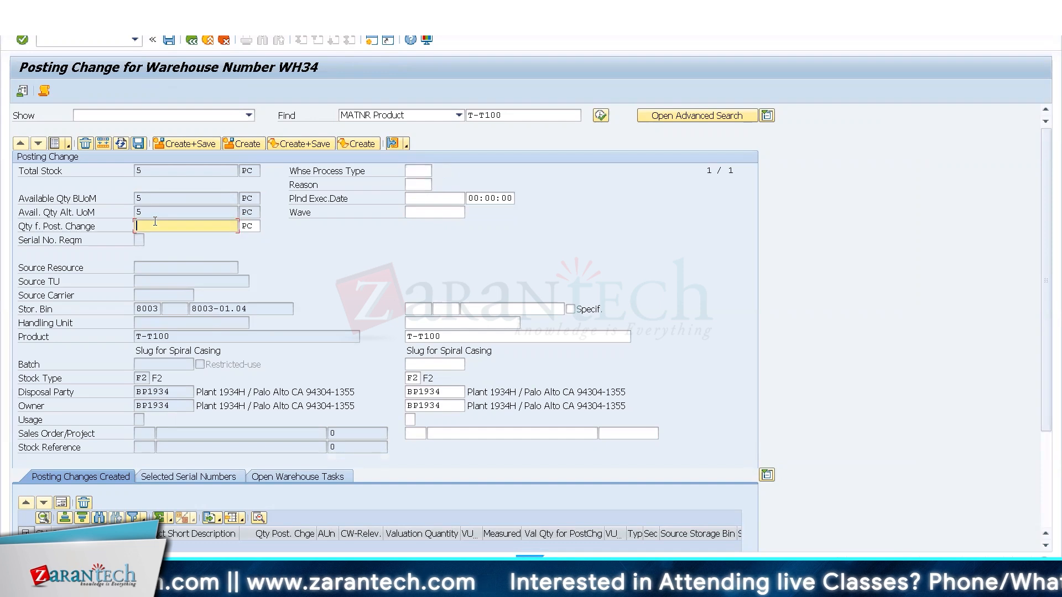
{"action": "type", "text": "5"}
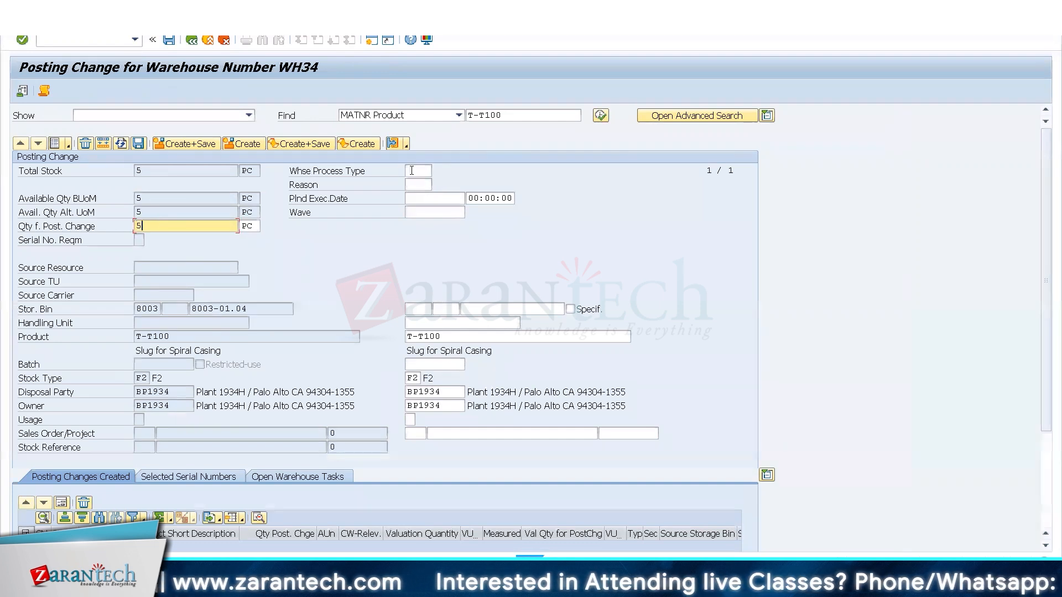
{"action": "left_click", "coordinate": [412, 170]}
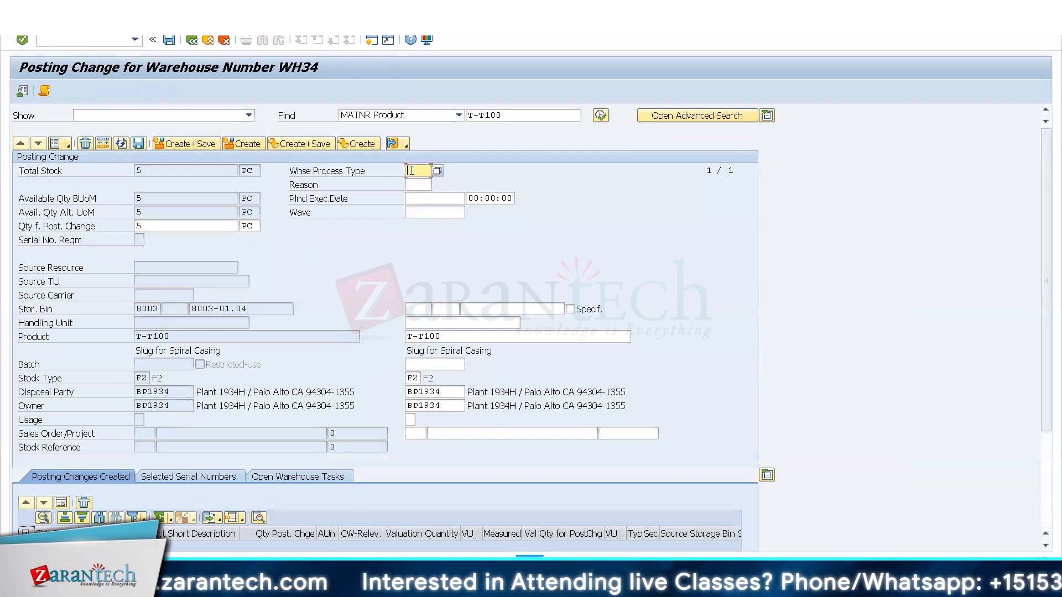
{"action": "type", "text": "Y999"}
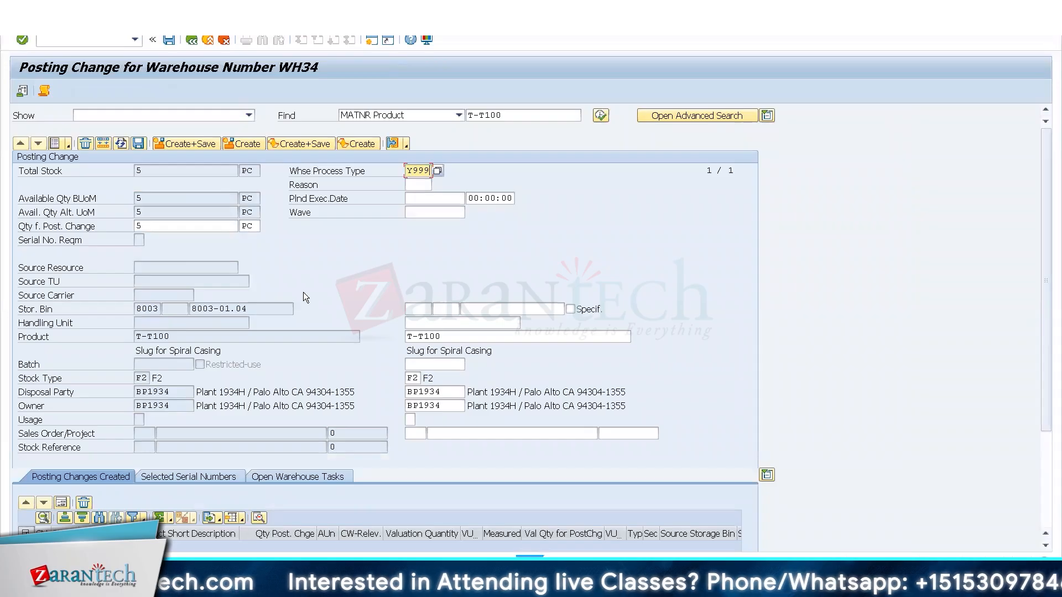
Enter 8003-01.05 as the destination storage bin, based on the source bin name.
{"action": "left_click_drag", "start_coordinate": [267, 308], "coordinate": [159, 298]}
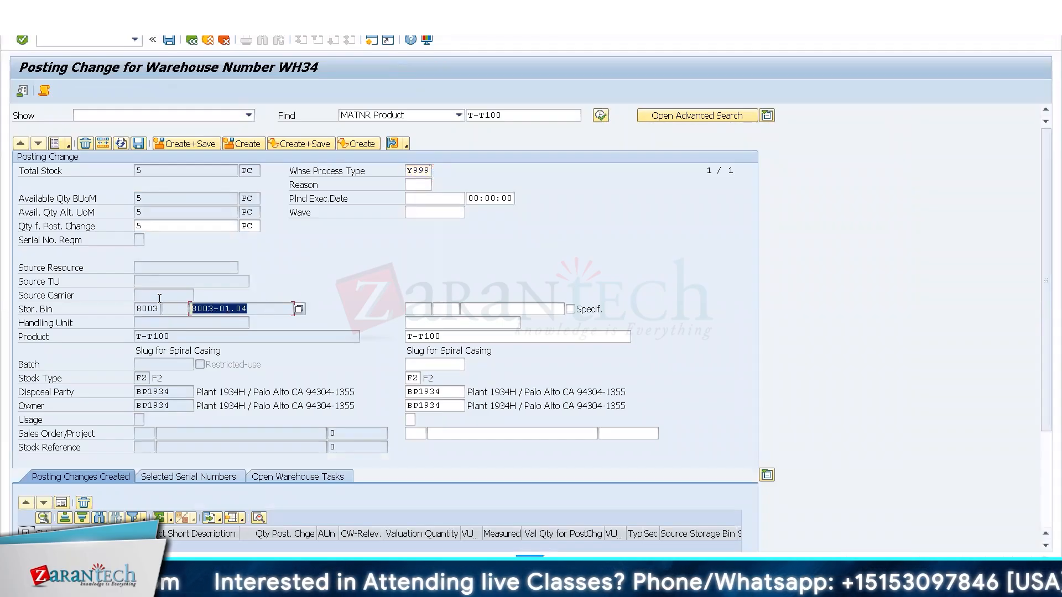
{"action": "key", "text": "ctrl+c"}
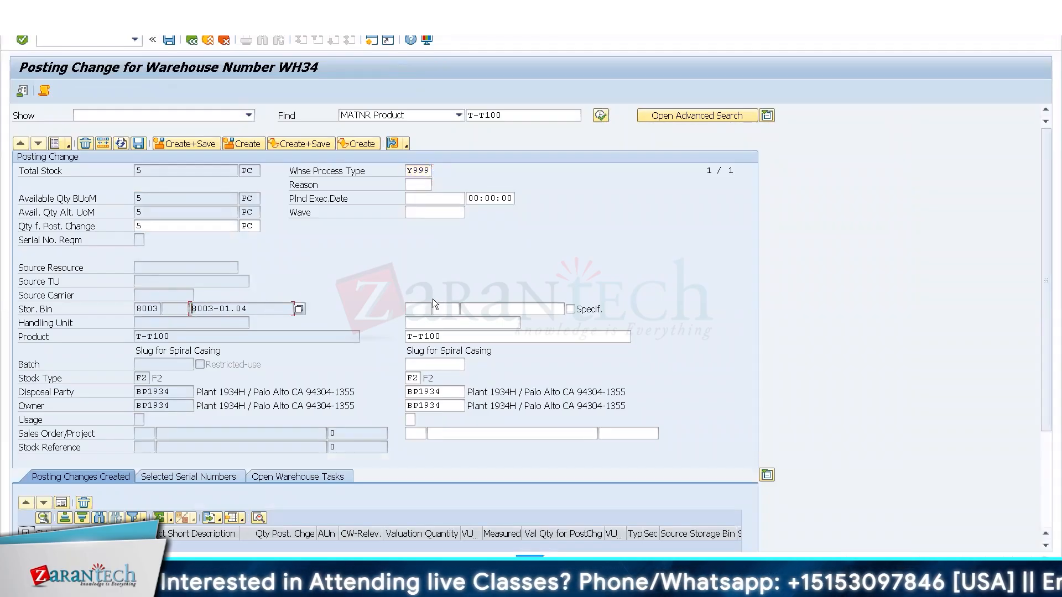
{"action": "left_click", "coordinate": [486, 307]}
{"action": "key", "text": "ctrl+v"}
{"action": "key", "text": "BackSpace"}
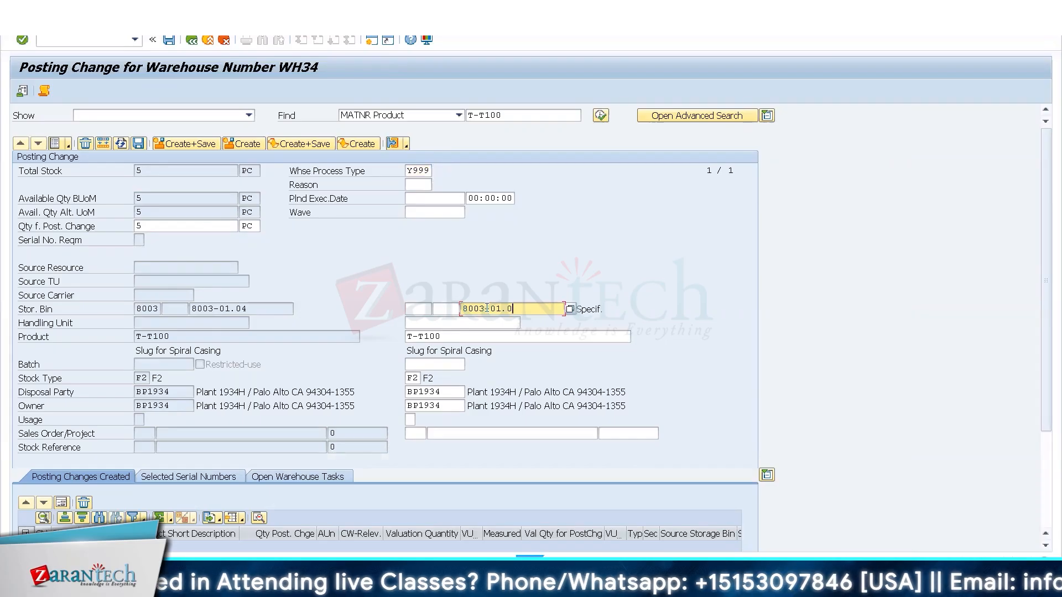
{"action": "type", "text": "5"}
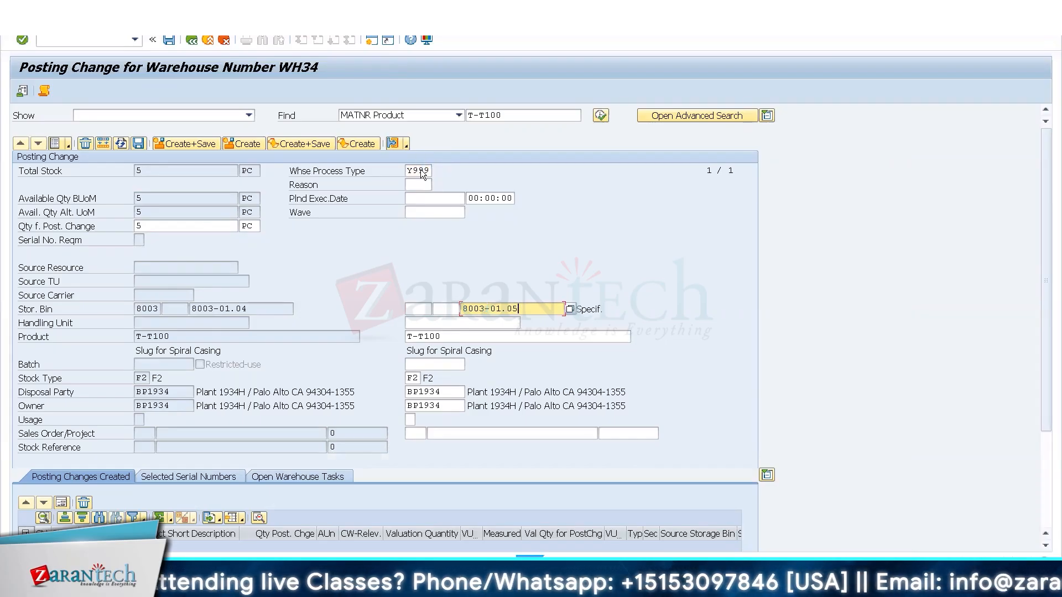
Set the destination stock type to B6 and validate the posting change entries.
{"action": "left_click", "coordinate": [419, 379]}
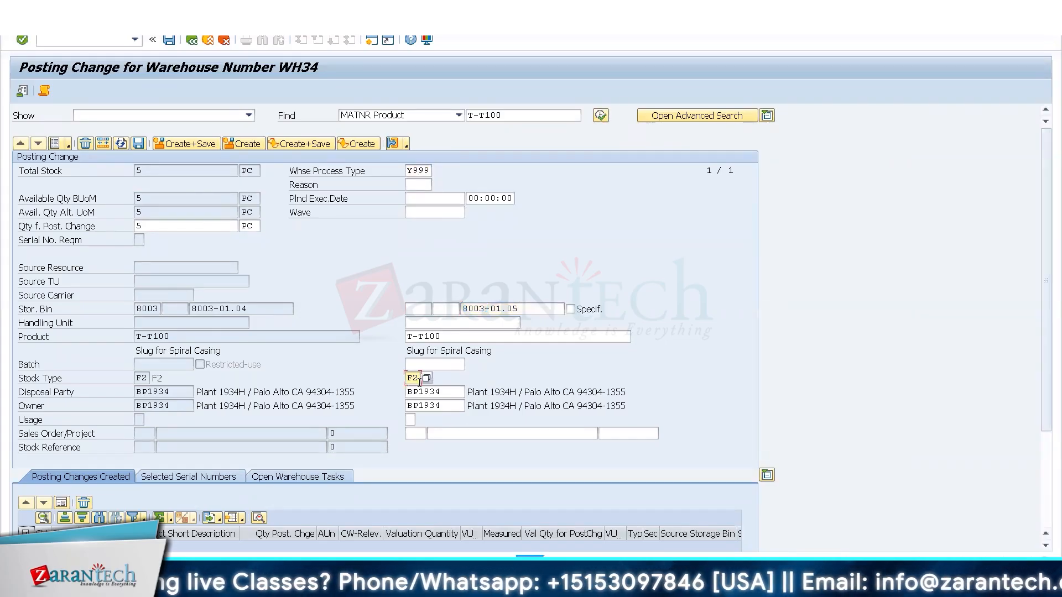
{"action": "key", "text": "BackSpace"}
{"action": "key", "text": "BackSpace"}
{"action": "key", "text": "Down"}
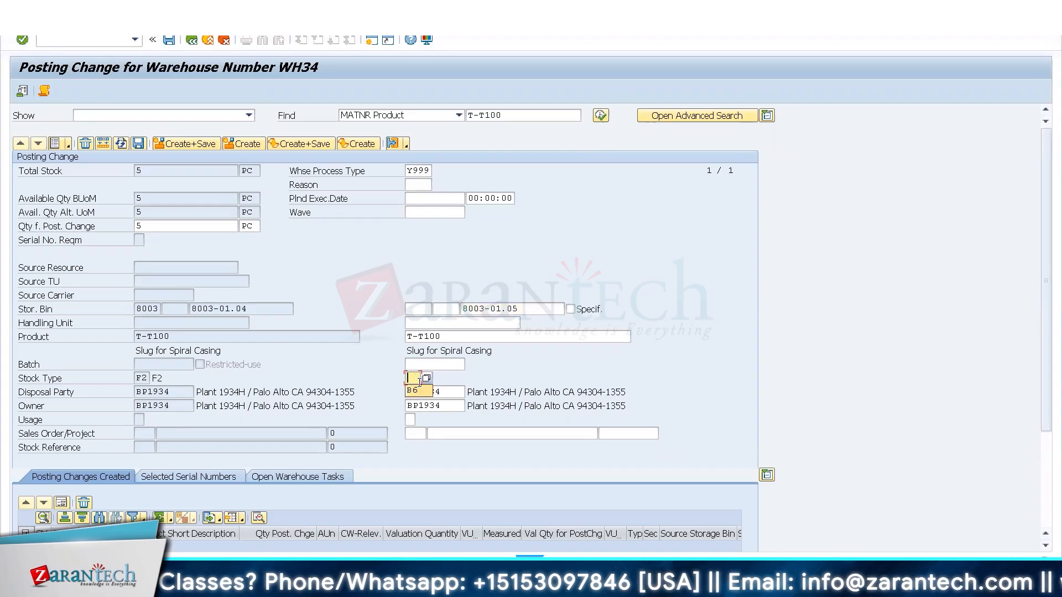
{"action": "key", "text": "Return"}
{"action": "key", "text": "Return"}
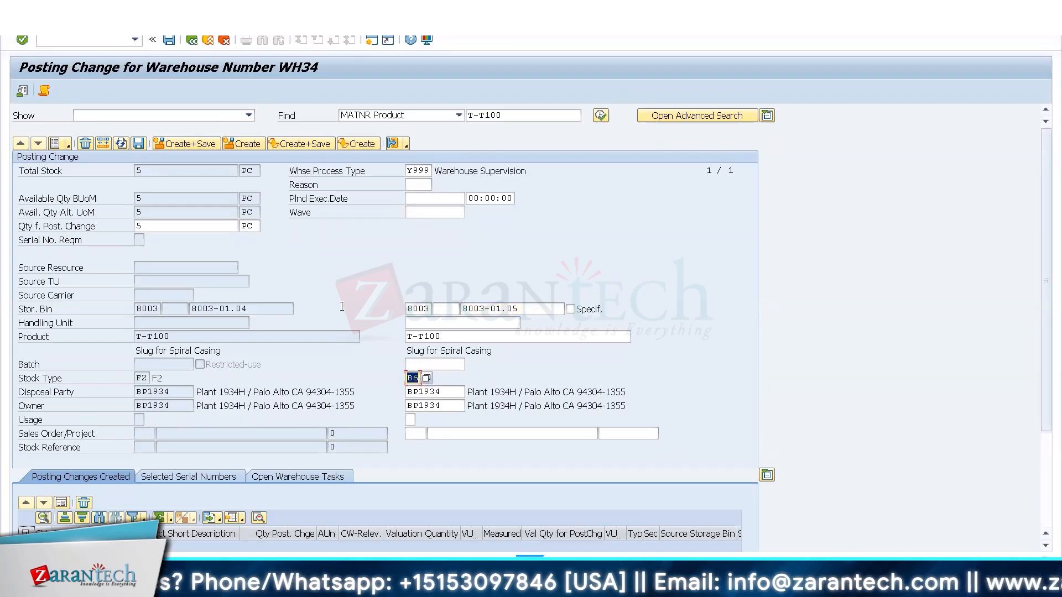
Create and save the posting change, then search the stock of product T-T100 again and leave the transaction.
{"action": "left_click", "coordinate": [210, 144]}
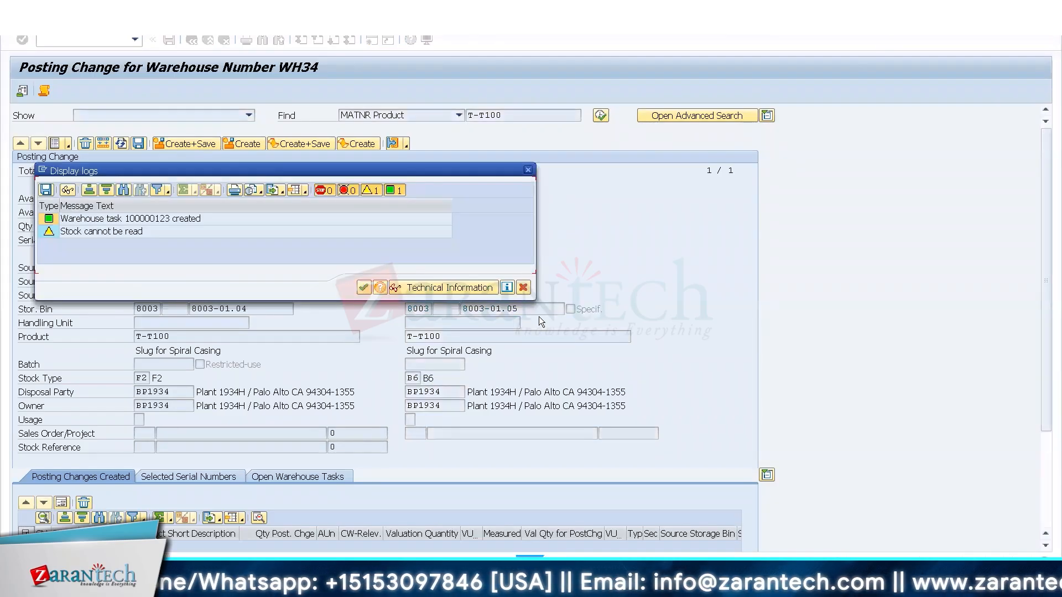
{"action": "left_click", "coordinate": [523, 287]}
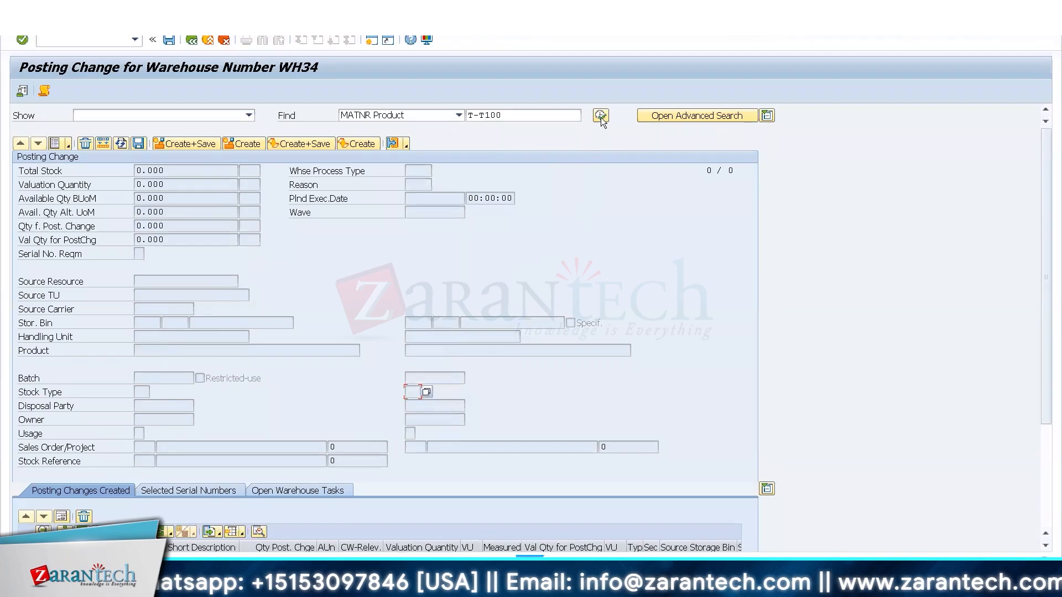
{"action": "left_click", "coordinate": [601, 116]}
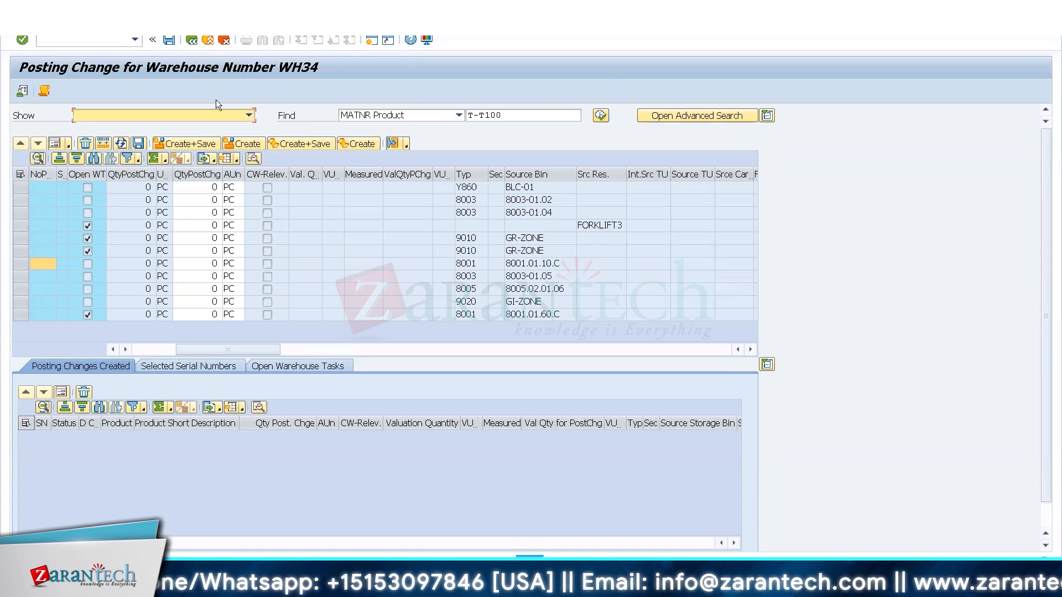
{"action": "left_click", "coordinate": [207, 41]}
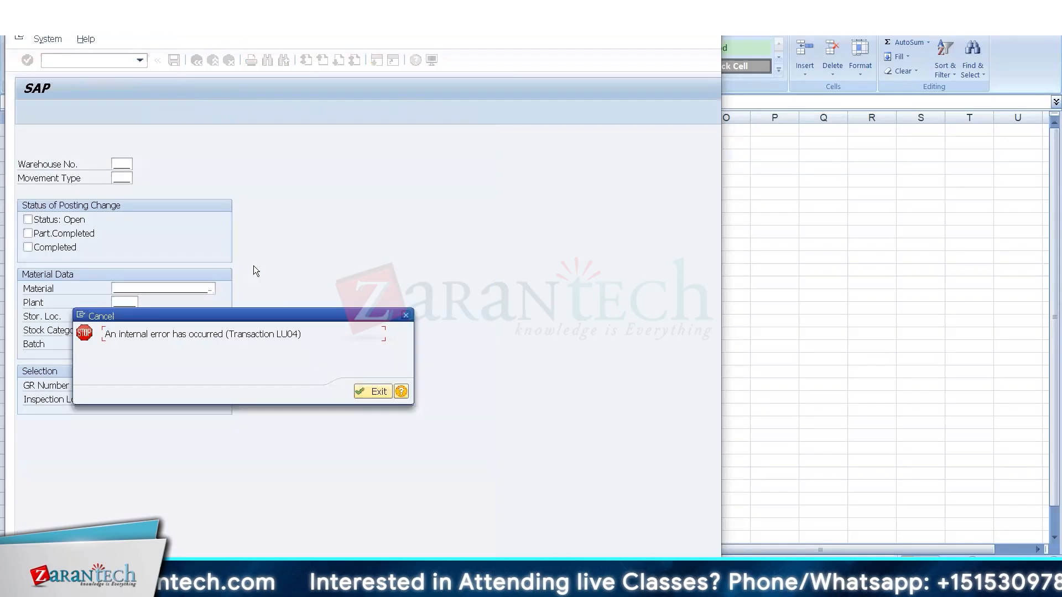
Try to open transaction LU03 from SAP Easy Access.
{"action": "key", "text": "Return"}
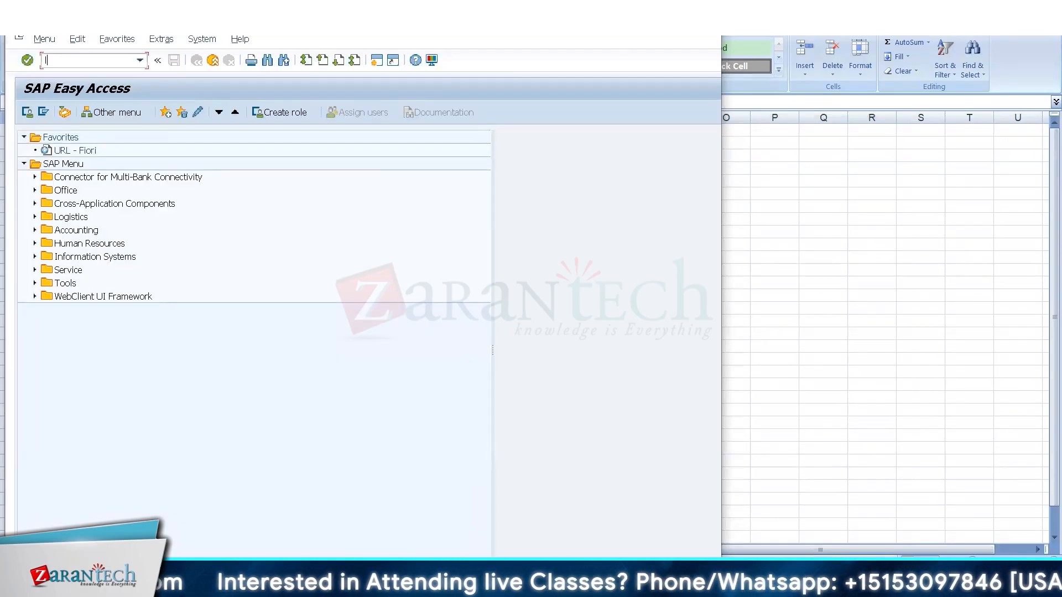
{"action": "key", "text": "Return"}
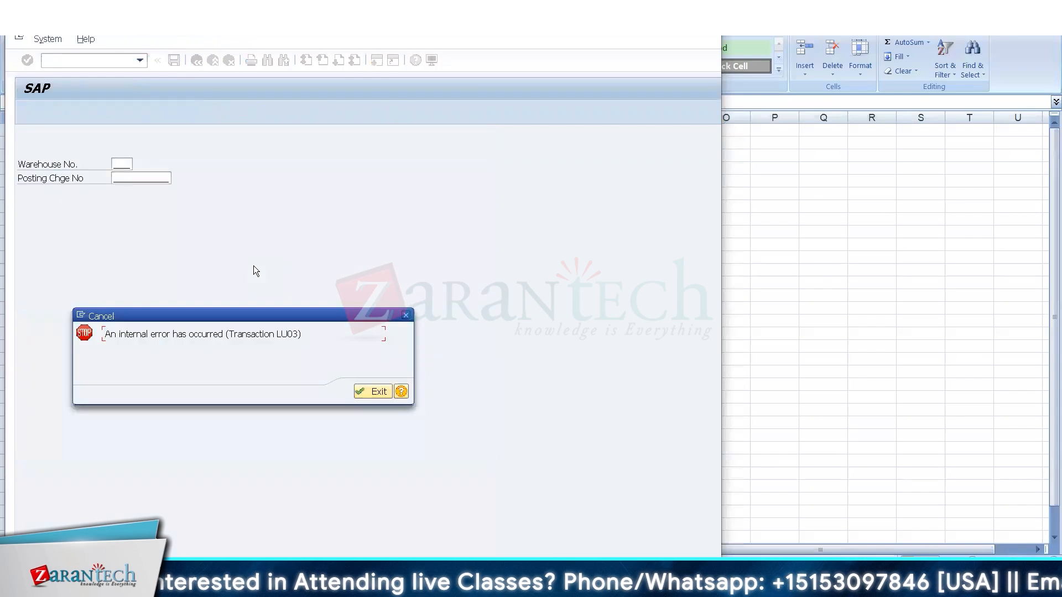
{"action": "key", "text": "Return"}
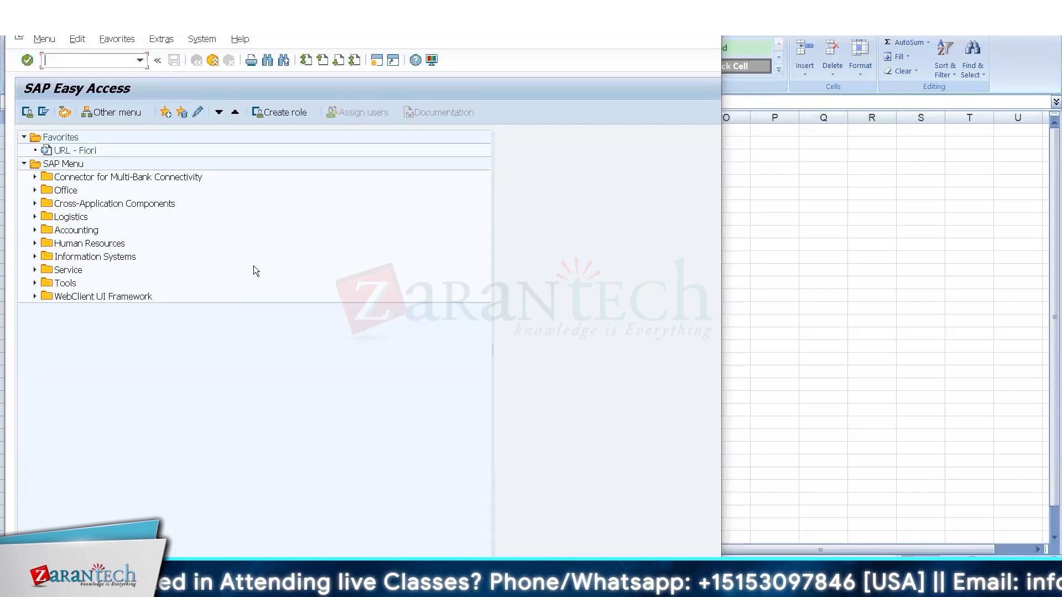
Switch to the Excel workbook and reorder the Unit 9 topics to place Replenishment in C5 and Physical Inv in C6.
{"action": "left_click", "coordinate": [836, 288]}
{"action": "left_click", "coordinate": [155, 187]}
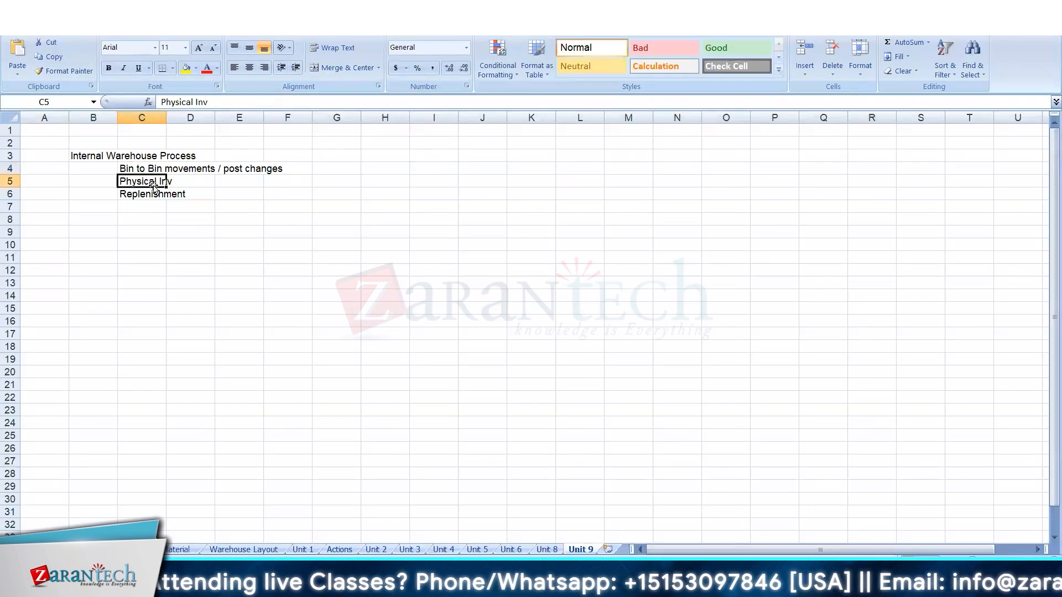
{"action": "left_click_drag", "start_coordinate": [157, 189], "coordinate": [141, 207]}
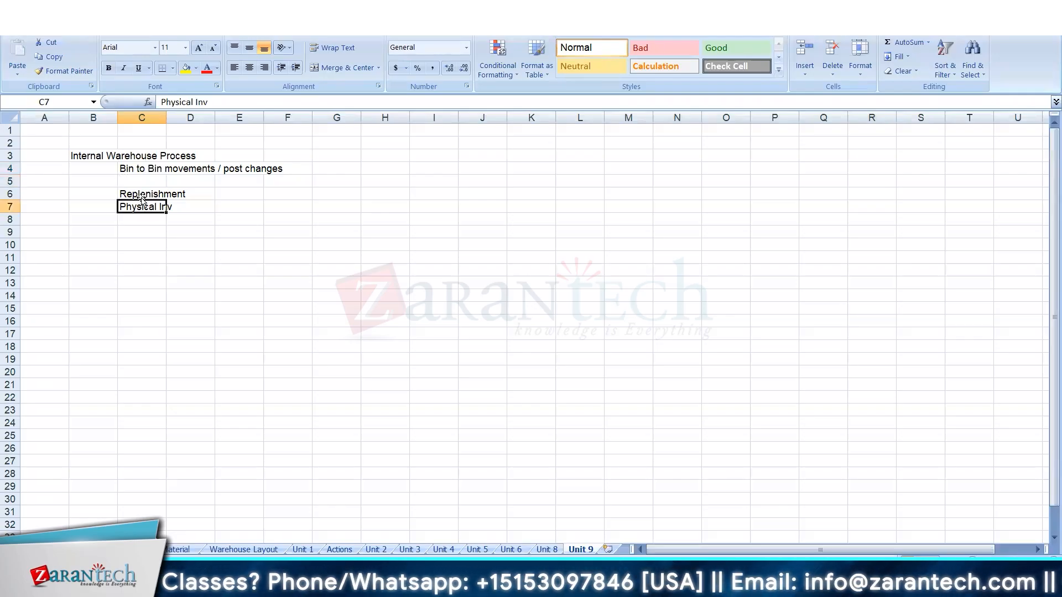
{"action": "left_click", "coordinate": [148, 195]}
{"action": "key", "text": "shift+Down"}
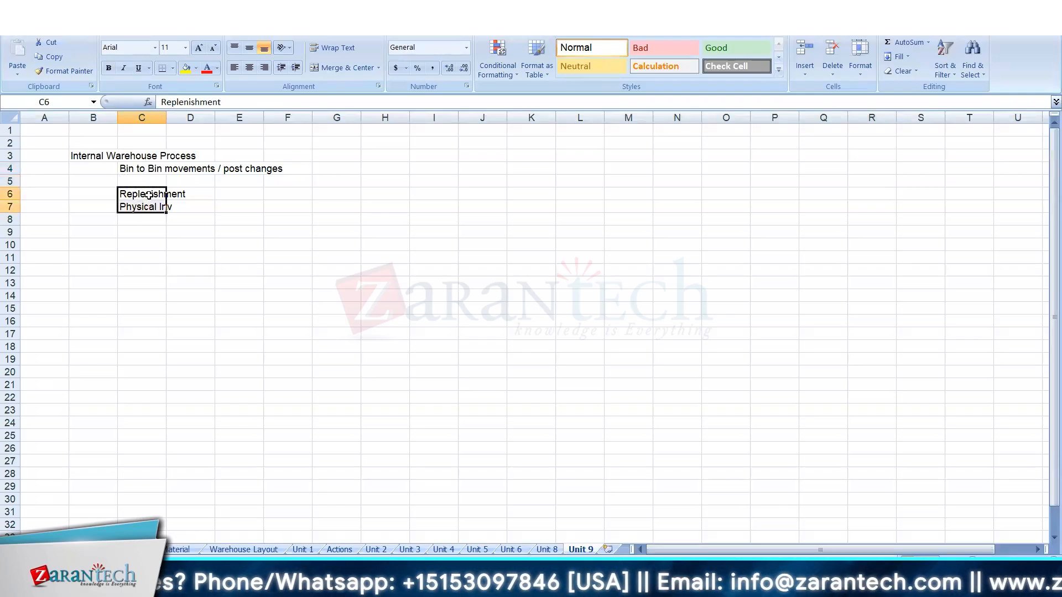
{"action": "key", "text": "ctrl+x"}
{"action": "key", "text": "Up"}
{"action": "key", "text": "ctrl+v"}
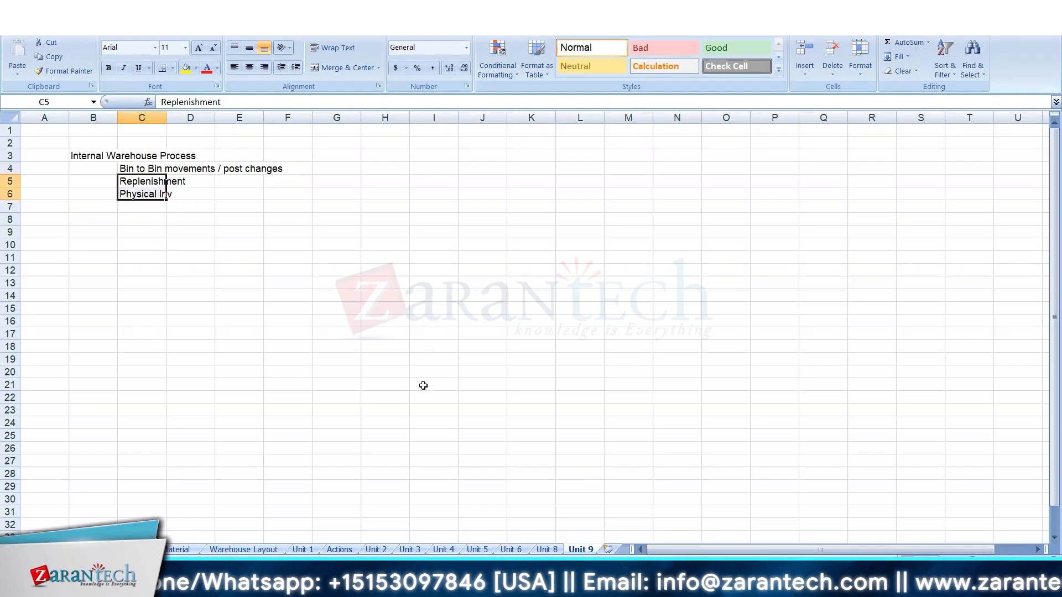
{"action": "left_click", "coordinate": [435, 232]}
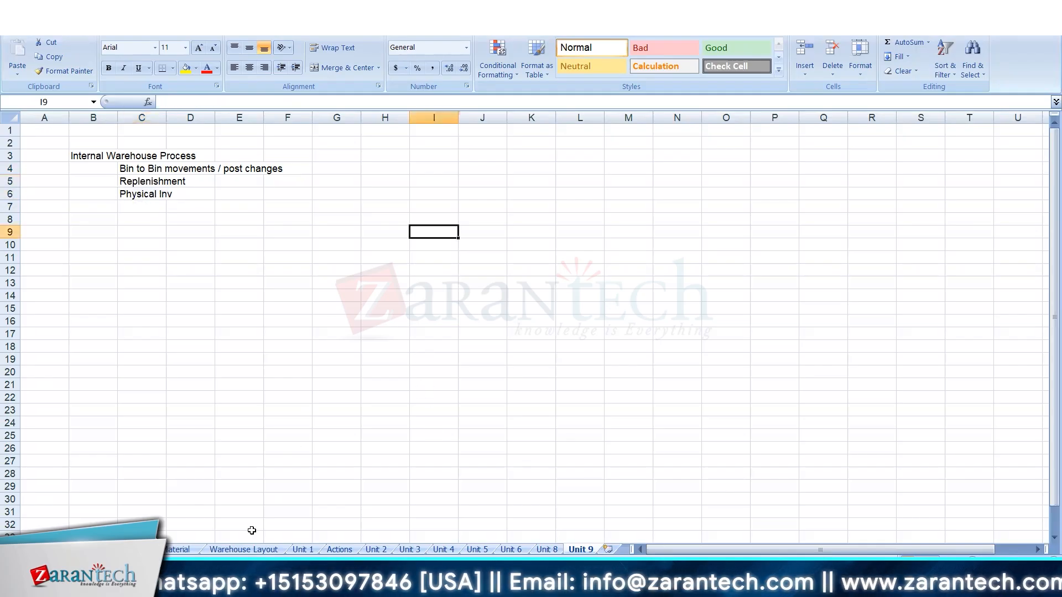
Open the Warehouse Layout sheet and examine the 8001 High Rack Storage and 8005 Fixed Storage areas.
{"action": "left_click", "coordinate": [252, 548]}
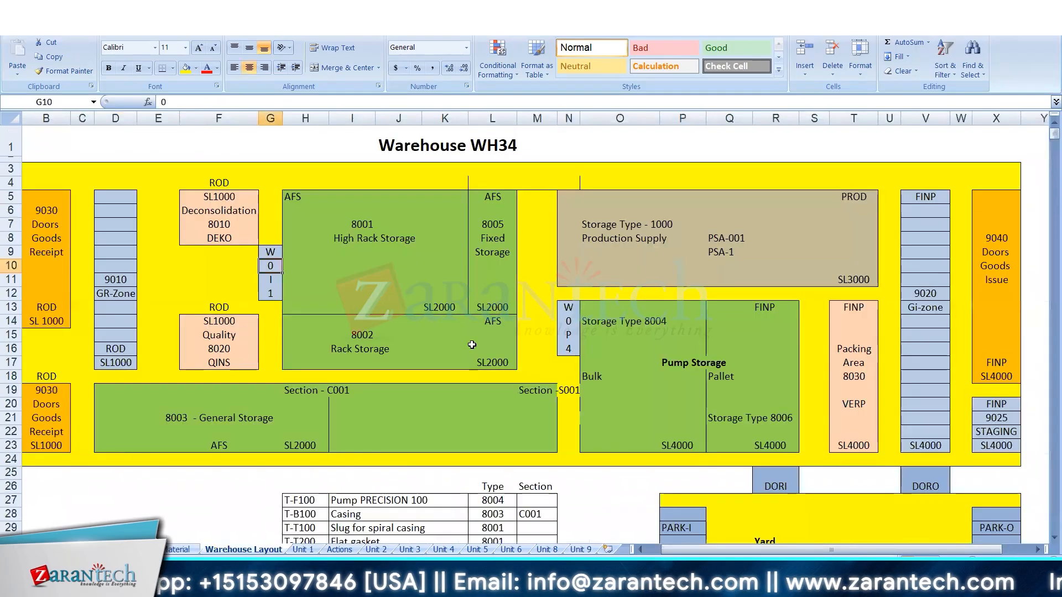
{"action": "left_click", "coordinate": [417, 235]}
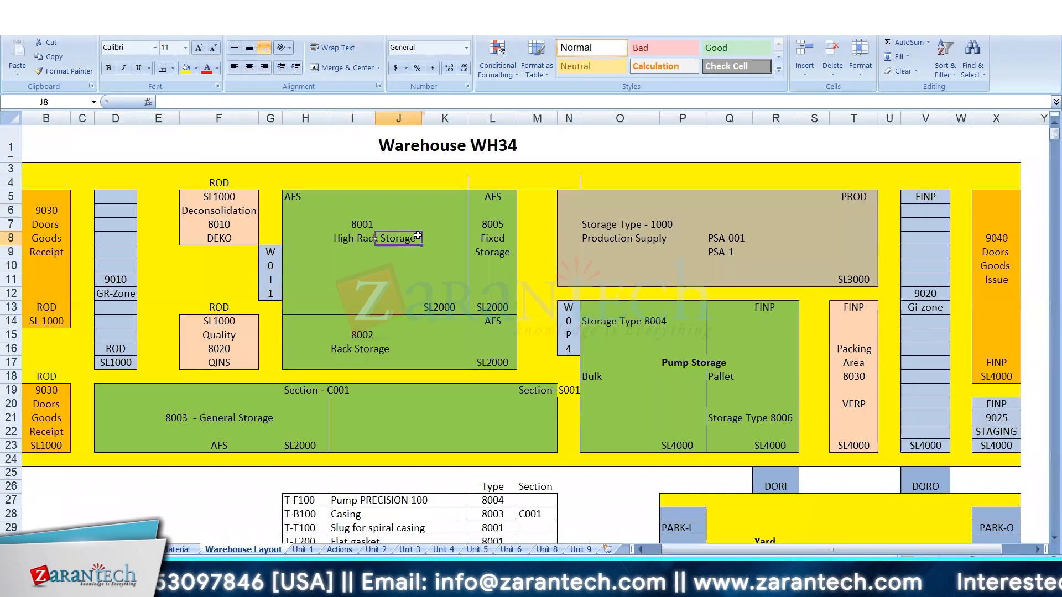
{"action": "left_click", "coordinate": [506, 265]}
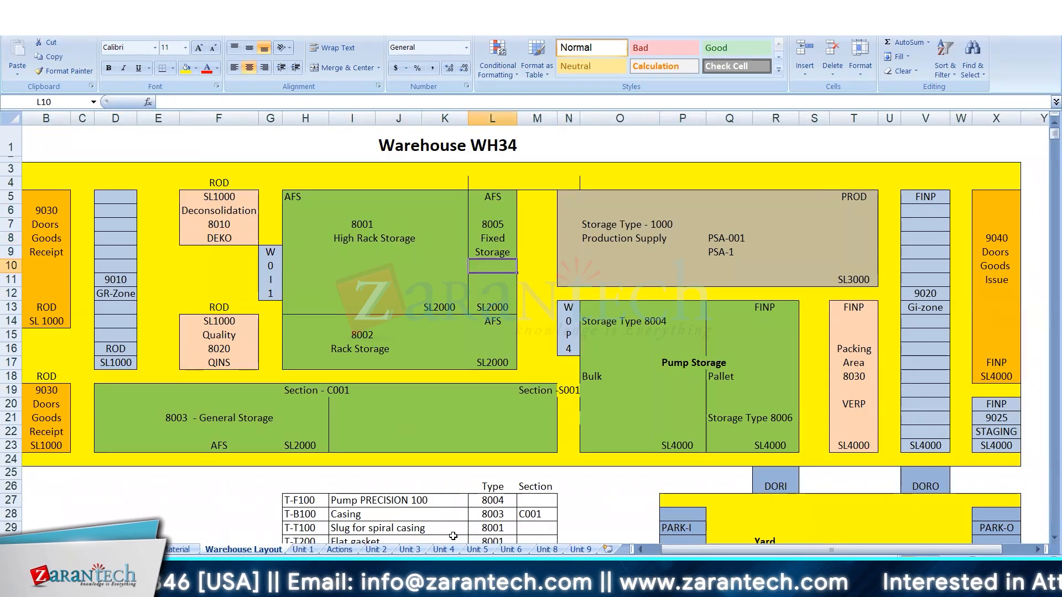
Look through the Unit 6 and Unit 5 sheets and examine the bin determination strategies in the Unit 4 sheet.
{"action": "left_click", "coordinate": [511, 549]}
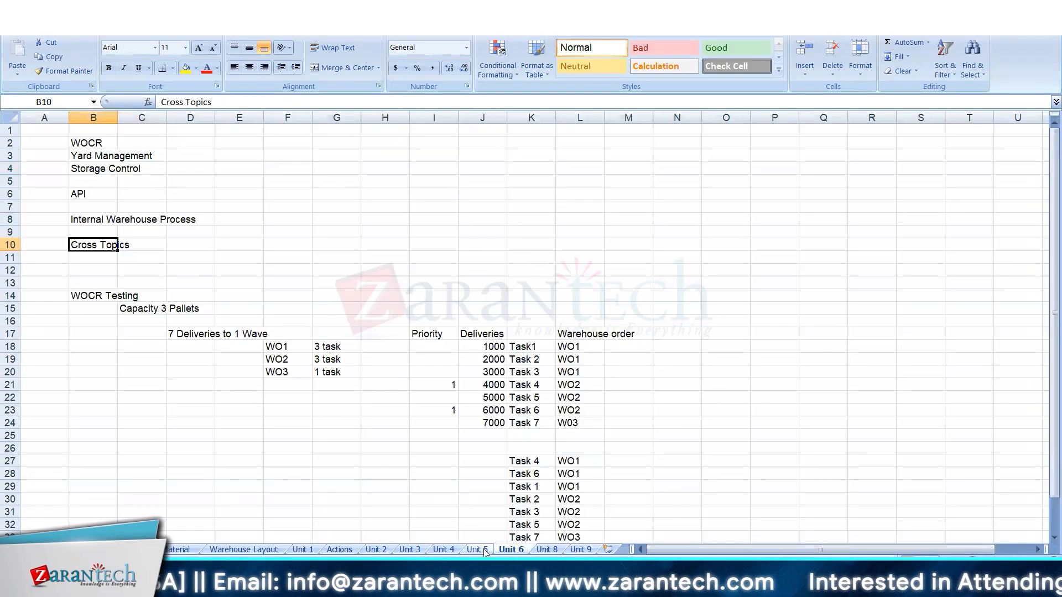
{"action": "left_click", "coordinate": [484, 549]}
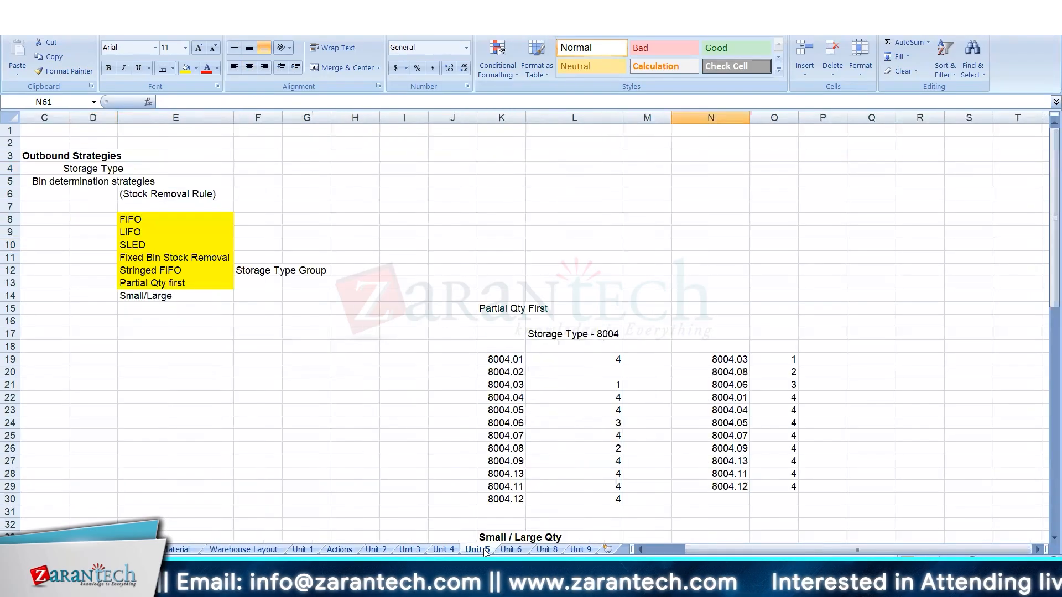
{"action": "left_click", "coordinate": [444, 550]}
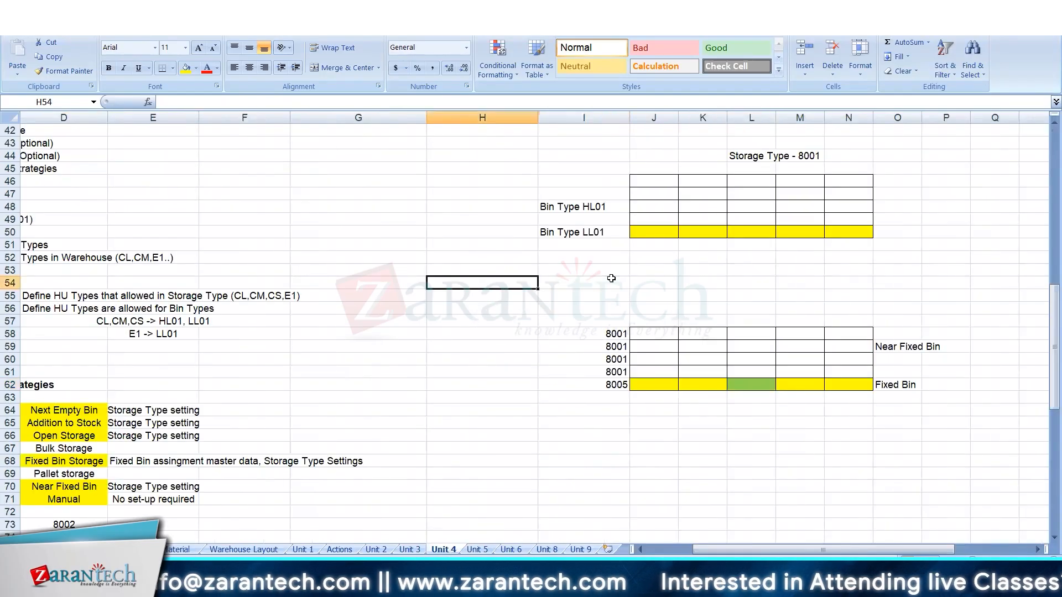
{"action": "key", "text": "Home"}
{"action": "key", "text": "Down"}
{"action": "key", "text": "Down"}
{"action": "key", "text": "Down"}
{"action": "key", "text": "Down"}
{"action": "key", "text": "Down"}
{"action": "key", "text": "Down"}
{"action": "key", "text": "Down"}
{"action": "key", "text": "Down"}
{"action": "key", "text": "Down"}
{"action": "key", "text": "Down"}
{"action": "key", "text": "Down"}
{"action": "key", "text": "Down"}
{"action": "key", "text": "Down"}
{"action": "key", "text": "Down"}
{"action": "key", "text": "Down"}
{"action": "key", "text": "Down"}
{"action": "key", "text": "Down"}
{"action": "key", "text": "Down"}
{"action": "key", "text": "Down"}
{"action": "key", "text": "Down"}
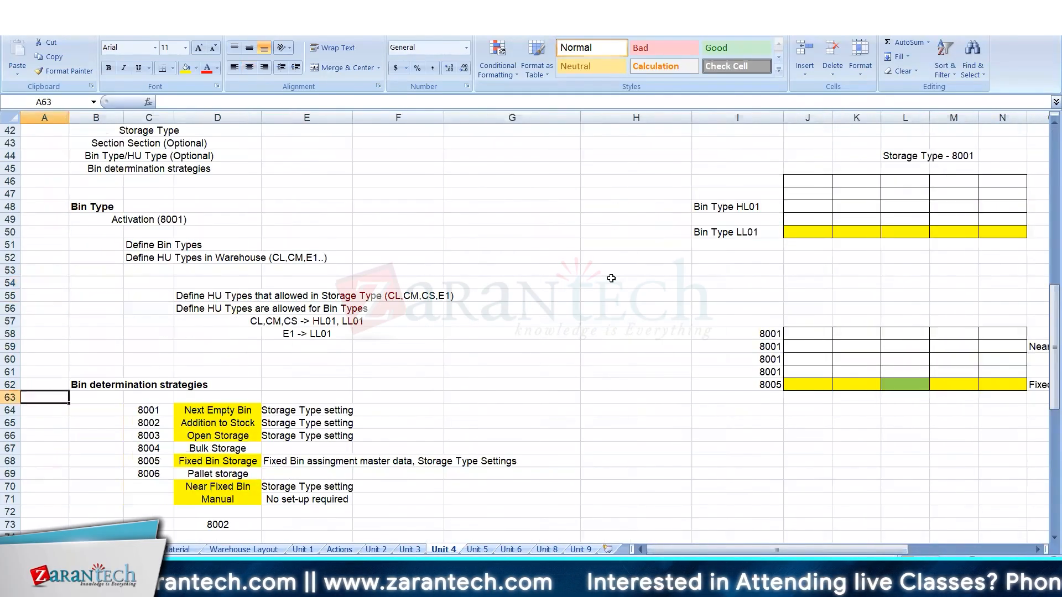
Look through the Unit 4 sheet's notes on bin determination strategies, bulk storage, putaway bin determination and availability groups.
{"action": "key", "text": "Down"}
{"action": "key", "text": "Down"}
{"action": "key", "text": "Down"}
{"action": "key", "text": "Down"}
{"action": "key", "text": "Down"}
{"action": "key", "text": "Down"}
{"action": "key", "text": "Down"}
{"action": "key", "text": "Down"}
{"action": "key", "text": "Down"}
{"action": "key", "text": "Down"}
{"action": "key", "text": "Down"}
{"action": "key", "text": "Down"}
{"action": "key", "text": "Down"}
{"action": "key", "text": "Down"}
{"action": "key", "text": "Down"}
{"action": "key", "text": "Down"}
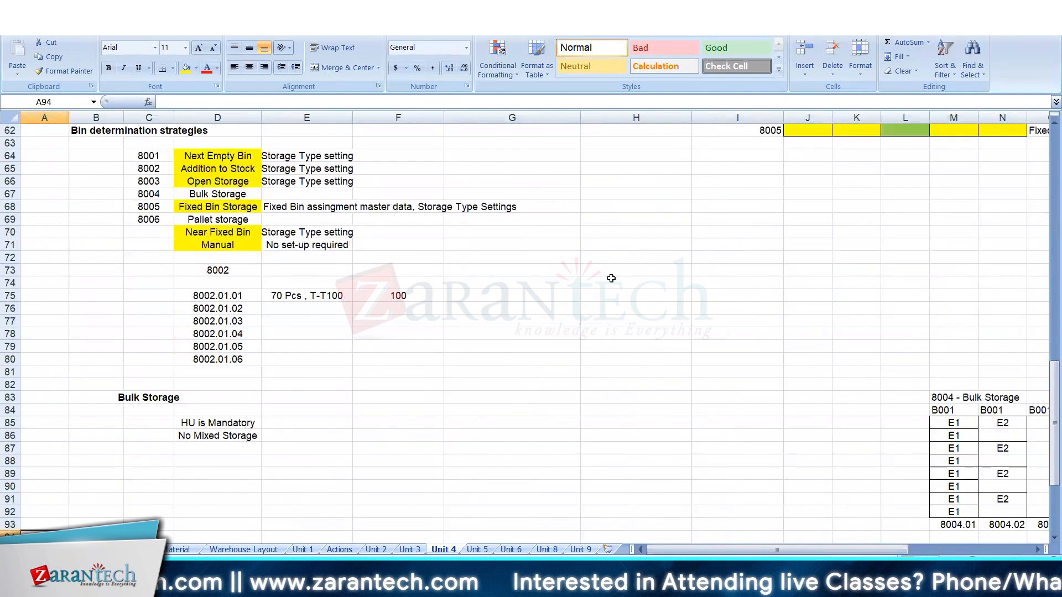
{"action": "key", "text": "Up"}
{"action": "key", "text": "Up"}
{"action": "key", "text": "Up"}
{"action": "key", "text": "Up"}
{"action": "key", "text": "Up"}
{"action": "key", "text": "Up"}
{"action": "key", "text": "Up"}
{"action": "key", "text": "Up"}
{"action": "key", "text": "Up"}
{"action": "key", "text": "Up"}
{"action": "key", "text": "Up"}
{"action": "key", "text": "Up"}
{"action": "key", "text": "Up"}
{"action": "key", "text": "Up"}
{"action": "key", "text": "Up"}
{"action": "key", "text": "Up"}
{"action": "key", "text": "Up"}
{"action": "key", "text": "Up"}
{"action": "key", "text": "Up"}
{"action": "key", "text": "Up"}
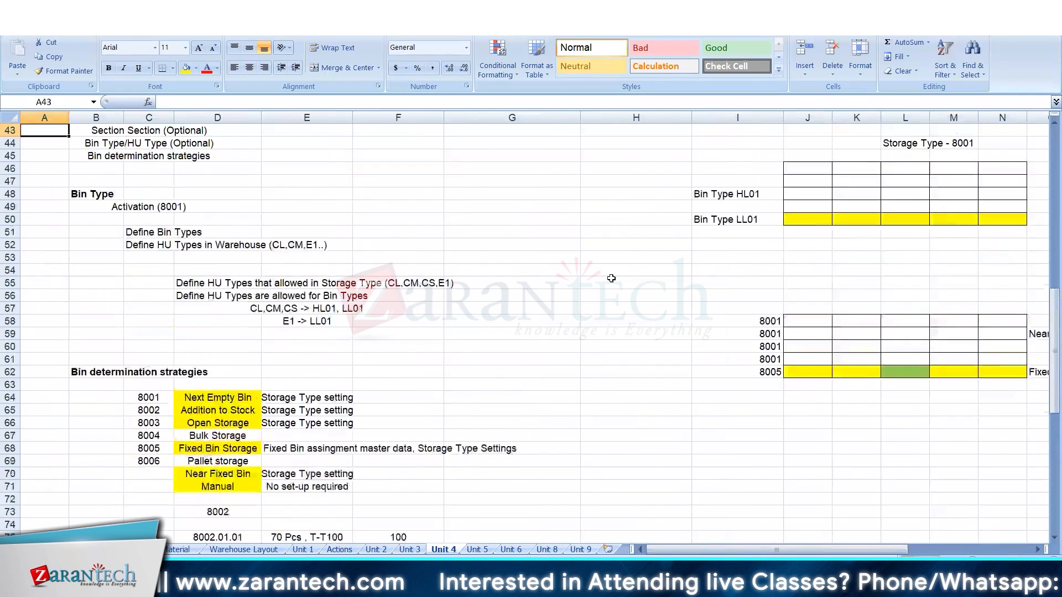
{"action": "key", "text": "Up"}
{"action": "key", "text": "Up"}
{"action": "key", "text": "Up"}
{"action": "key", "text": "Up"}
{"action": "key", "text": "Up"}
{"action": "key", "text": "Up"}
{"action": "key", "text": "Up"}
{"action": "key", "text": "Up"}
{"action": "key", "text": "Right"}
{"action": "key", "text": "Right"}
{"action": "key", "text": "Right"}
{"action": "key", "text": "Right"}
{"action": "key", "text": "Right"}
{"action": "key", "text": "Right"}
{"action": "key", "text": "Right"}
{"action": "key", "text": "Right"}
{"action": "key", "text": "Right"}
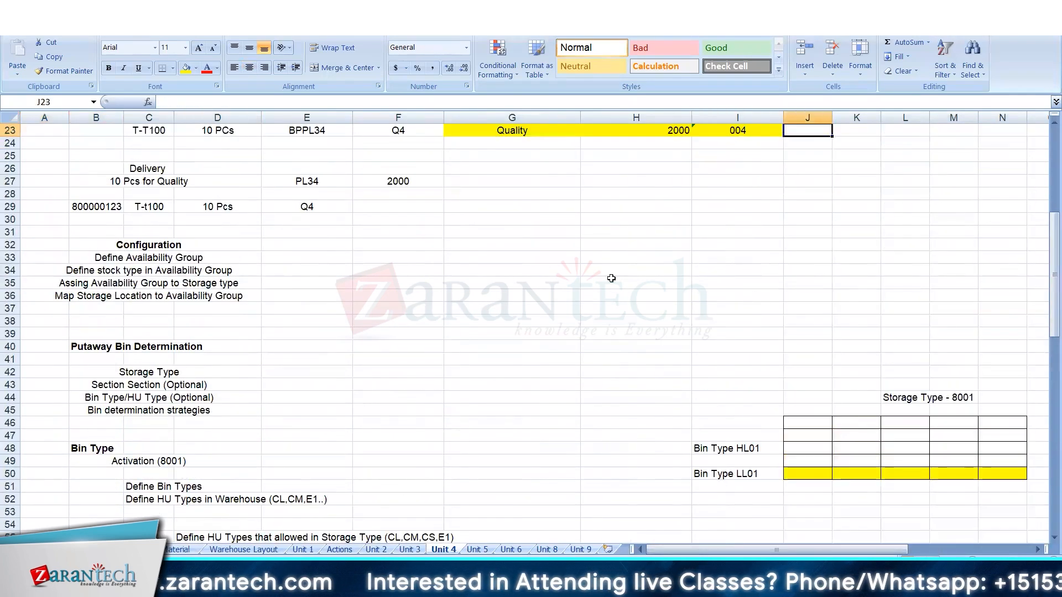
{"action": "key", "text": "Up"}
{"action": "key", "text": "Up"}
{"action": "key", "text": "Up"}
{"action": "key", "text": "Up"}
{"action": "key", "text": "Up"}
{"action": "key", "text": "Up"}
{"action": "key", "text": "Up"}
{"action": "key", "text": "Up"}
{"action": "key", "text": "Up"}
{"action": "key", "text": "Up"}
{"action": "key", "text": "Up"}
{"action": "key", "text": "Up"}
{"action": "key", "text": "Up"}
{"action": "key", "text": "Up"}
{"action": "key", "text": "Up"}
{"action": "key", "text": "Up"}
{"action": "key", "text": "Up"}
{"action": "key", "text": "Up"}
{"action": "key", "text": "Up"}
{"action": "key", "text": "Up"}
{"action": "key", "text": "Right"}
{"action": "key", "text": "Right"}
{"action": "key", "text": "Right"}
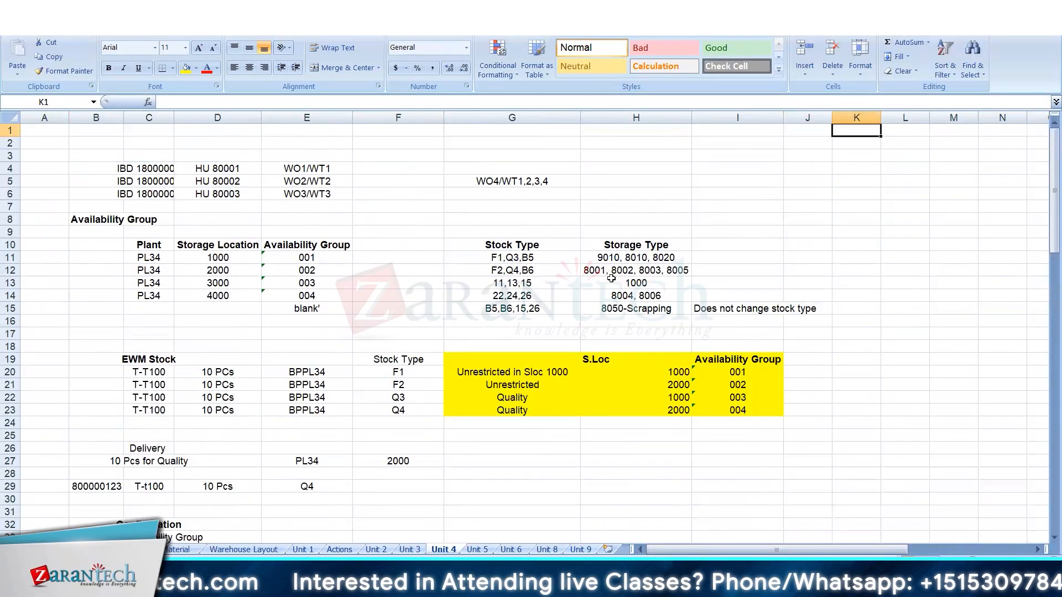
Examine the Unit 4 bin grids for storage types 8001 and 8005, including the near fixed bin and fixed bin rows.
{"action": "key", "text": "Right"}
{"action": "key", "text": "Right"}
{"action": "key", "text": "Right"}
{"action": "key", "text": "Right"}
{"action": "key", "text": "Right"}
{"action": "key", "text": "Right"}
{"action": "key", "text": "Right"}
{"action": "key", "text": "Right"}
{"action": "key", "text": "Right"}
{"action": "key", "text": "Right"}
{"action": "key", "text": "Down"}
{"action": "key", "text": "Down"}
{"action": "key", "text": "Down"}
{"action": "key", "text": "Down"}
{"action": "key", "text": "Down"}
{"action": "key", "text": "Down"}
{"action": "key", "text": "Down"}
{"action": "key", "text": "Down"}
{"action": "key", "text": "Down"}
{"action": "key", "text": "Down"}
{"action": "key", "text": "Down"}
{"action": "key", "text": "Down"}
{"action": "key", "text": "Down"}
{"action": "key", "text": "Down"}
{"action": "key", "text": "Down"}
{"action": "key", "text": "Down"}
{"action": "key", "text": "Down"}
{"action": "key", "text": "Down"}
{"action": "key", "text": "Down"}
{"action": "key", "text": "Down"}
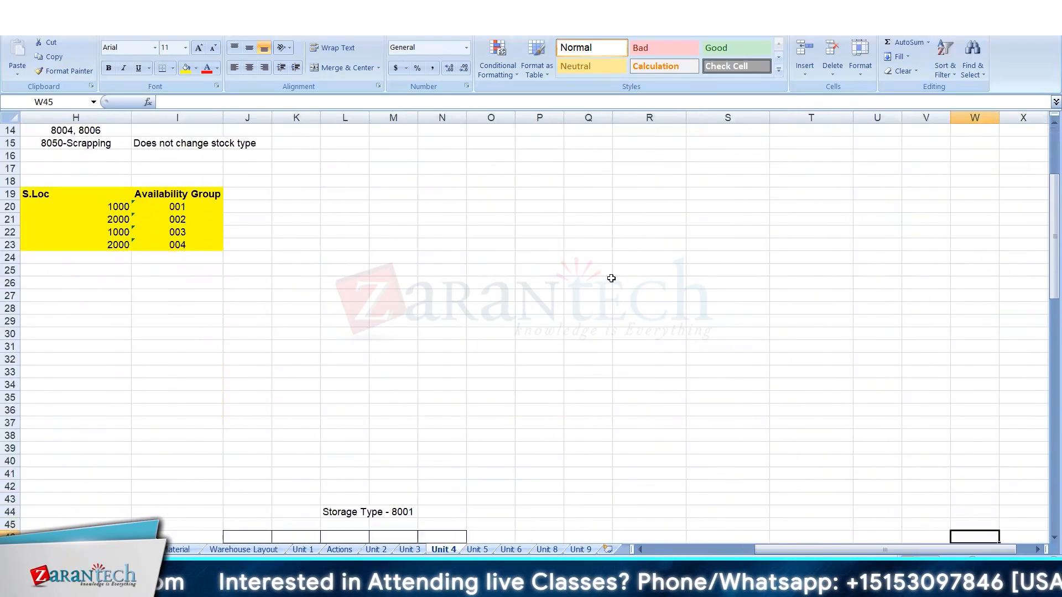
{"action": "key", "text": "Down"}
{"action": "key", "text": "Down"}
{"action": "key", "text": "Down"}
{"action": "key", "text": "Down"}
{"action": "key", "text": "Down"}
{"action": "key", "text": "Down"}
{"action": "key", "text": "Down"}
{"action": "key", "text": "Down"}
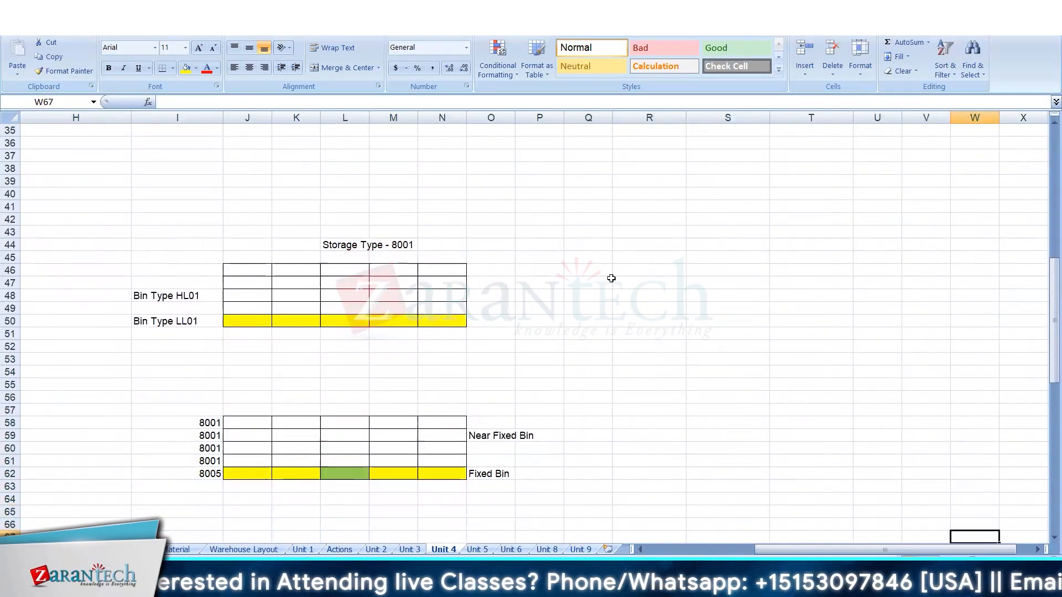
{"action": "left_click", "coordinate": [304, 423]}
{"action": "left_click", "coordinate": [351, 473]}
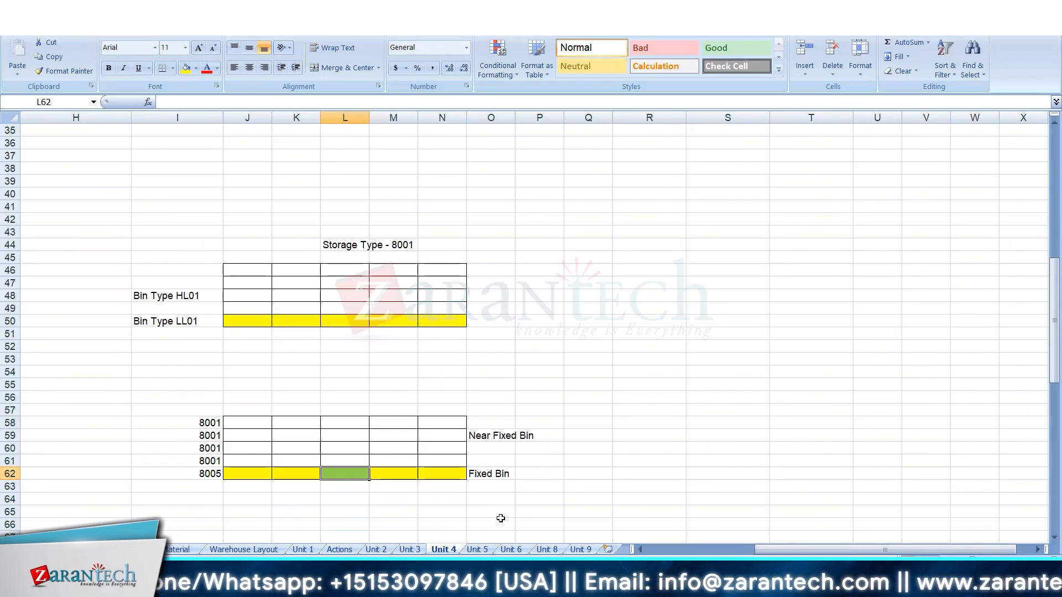
Open the Warehouse Layout sheet and compare the 8005 Fixed Storage area with the 8001 High Rack Storage area.
{"action": "left_click", "coordinate": [232, 550]}
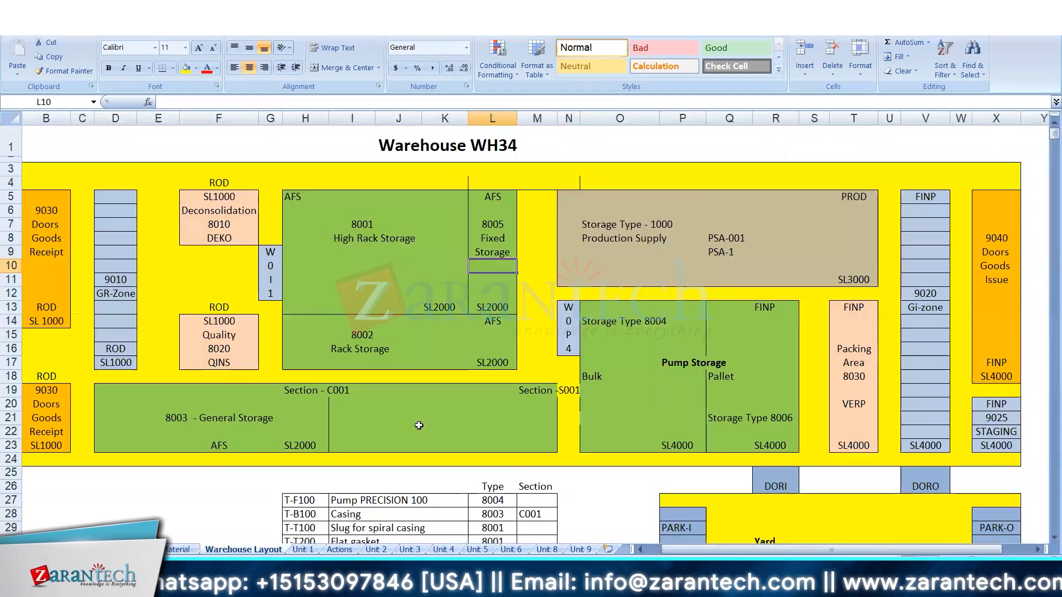
{"action": "left_click", "coordinate": [492, 223]}
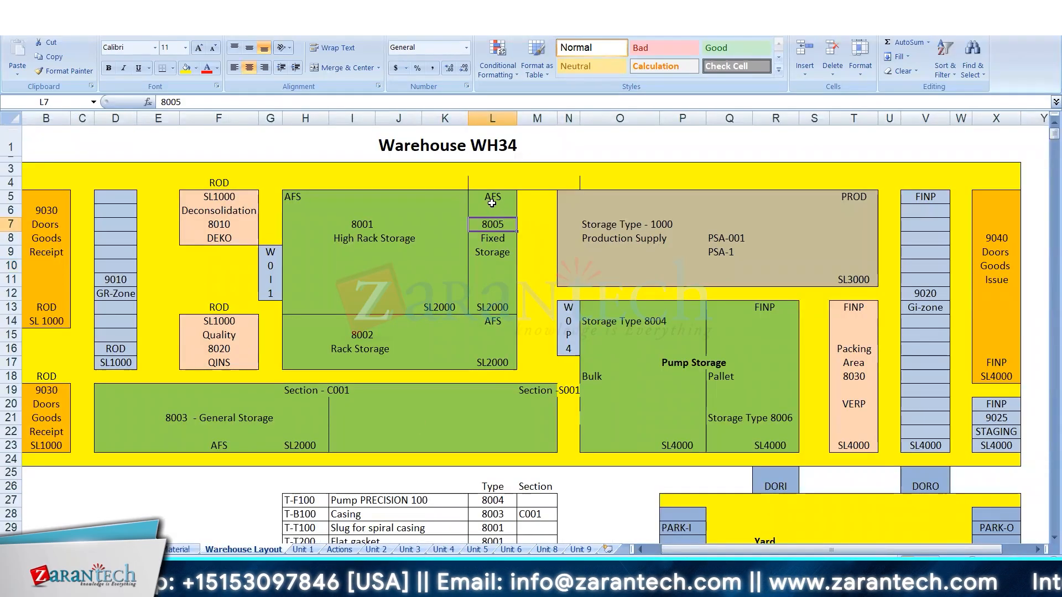
{"action": "left_click_drag", "start_coordinate": [492, 203], "coordinate": [497, 306]}
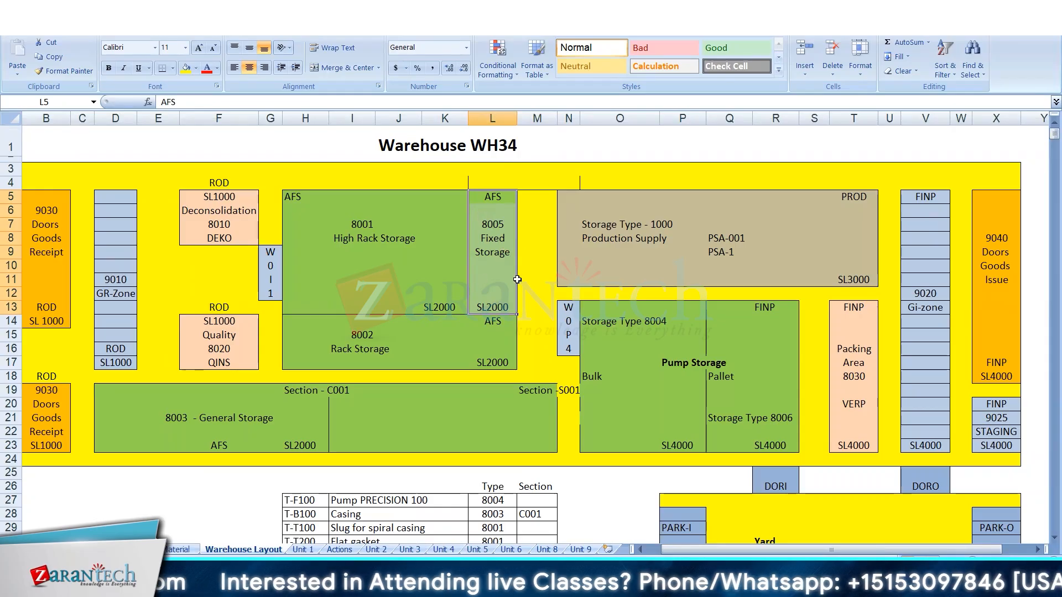
{"action": "left_click", "coordinate": [505, 238]}
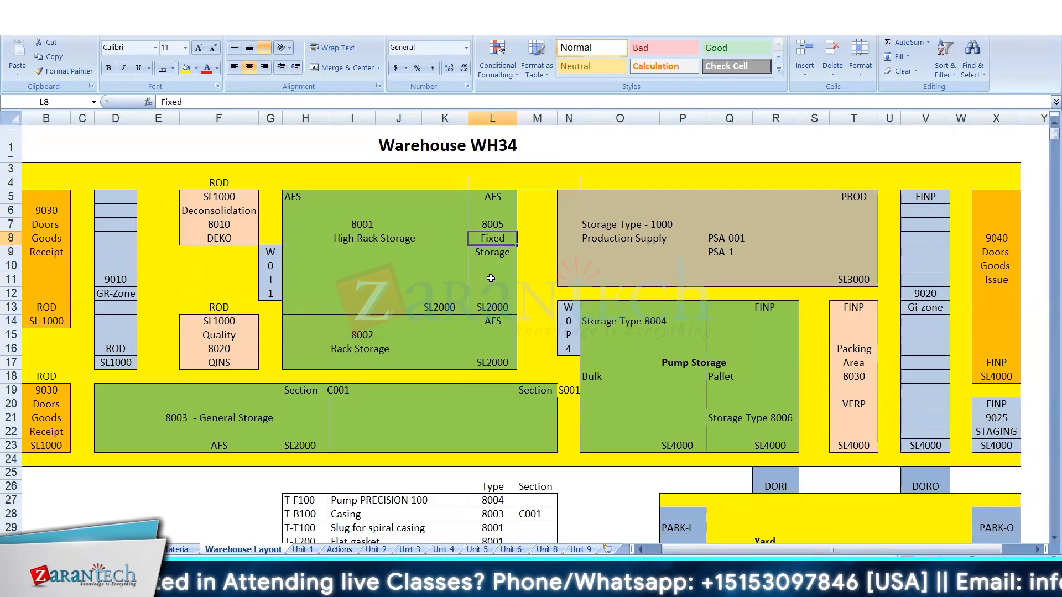
{"action": "left_click", "coordinate": [343, 270]}
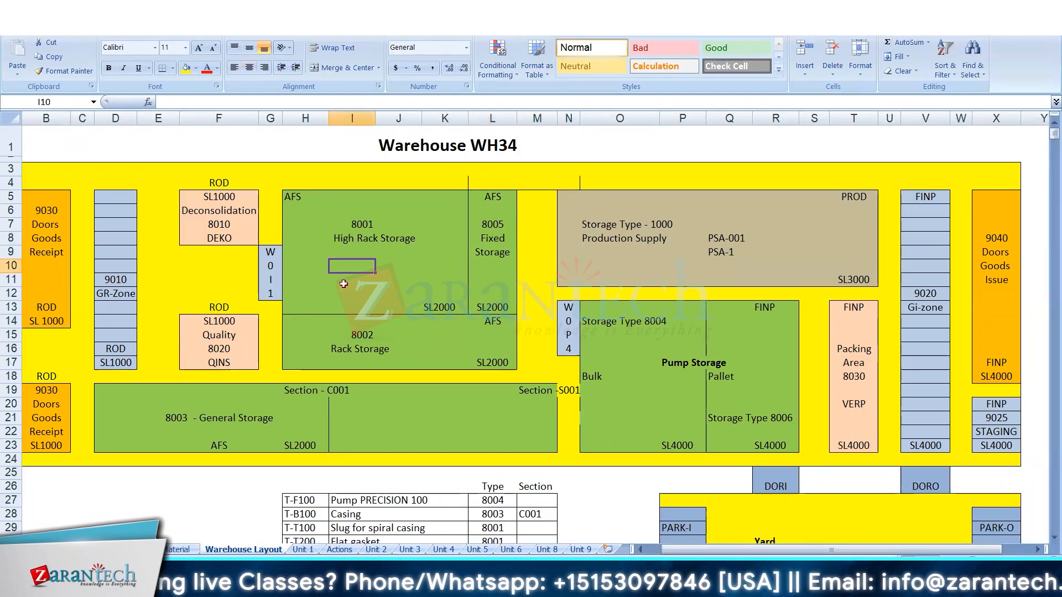
{"action": "left_click", "coordinate": [344, 284]}
{"action": "left_click", "coordinate": [350, 295]}
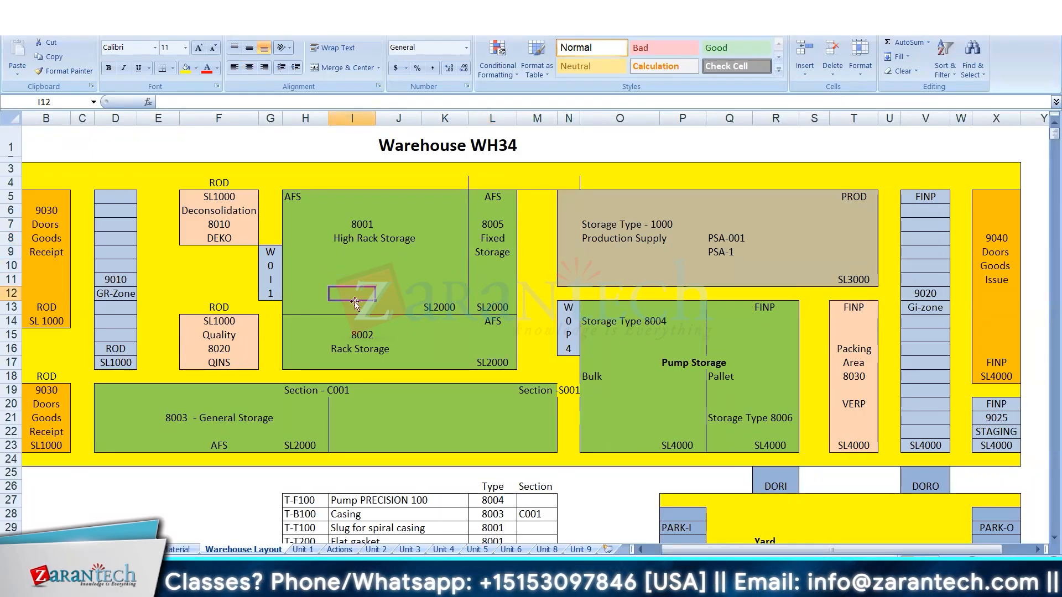
{"action": "left_click", "coordinate": [514, 257]}
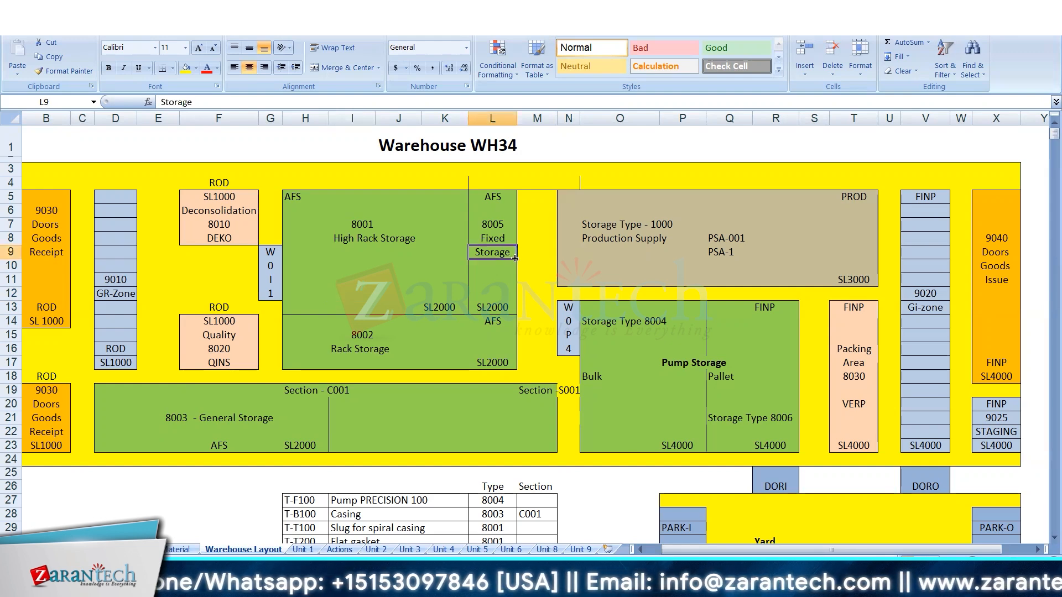
On the Unit 9 sheet, apply all borders to E13:J20 to draw a storage bin grid.
{"action": "left_click", "coordinate": [580, 549]}
{"action": "left_click_drag", "start_coordinate": [232, 282], "coordinate": [502, 370]}
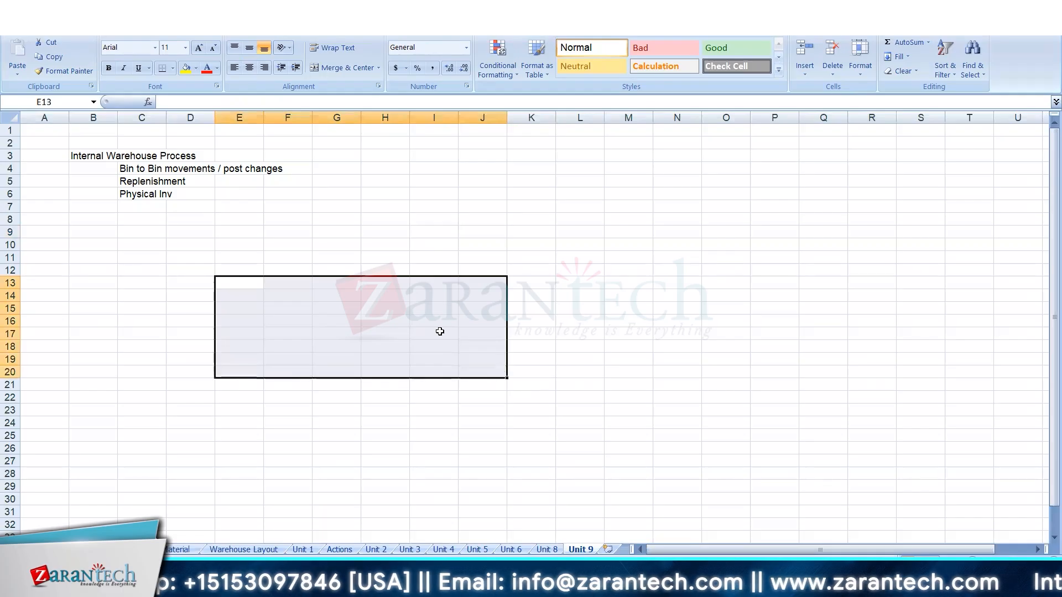
{"action": "left_click", "coordinate": [172, 68]}
{"action": "left_click", "coordinate": [209, 170]}
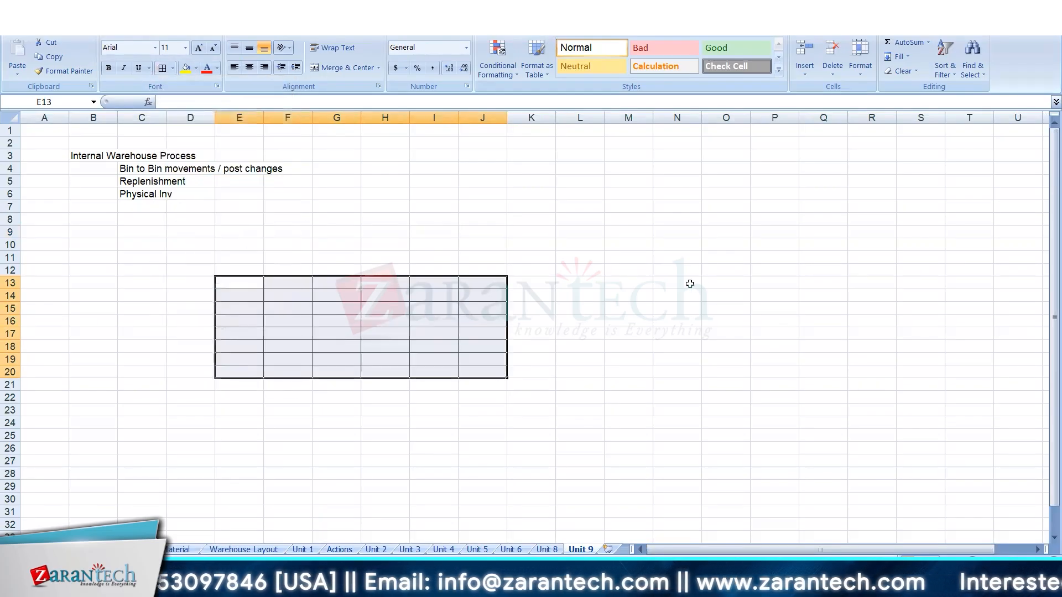
Draw a bordered column of bins in O12:O21 and enter T-T100 in O12.
{"action": "left_click_drag", "start_coordinate": [711, 272], "coordinate": [718, 385]}
{"action": "left_click", "coordinate": [720, 272]}
{"action": "type", "text": "T-T100"}
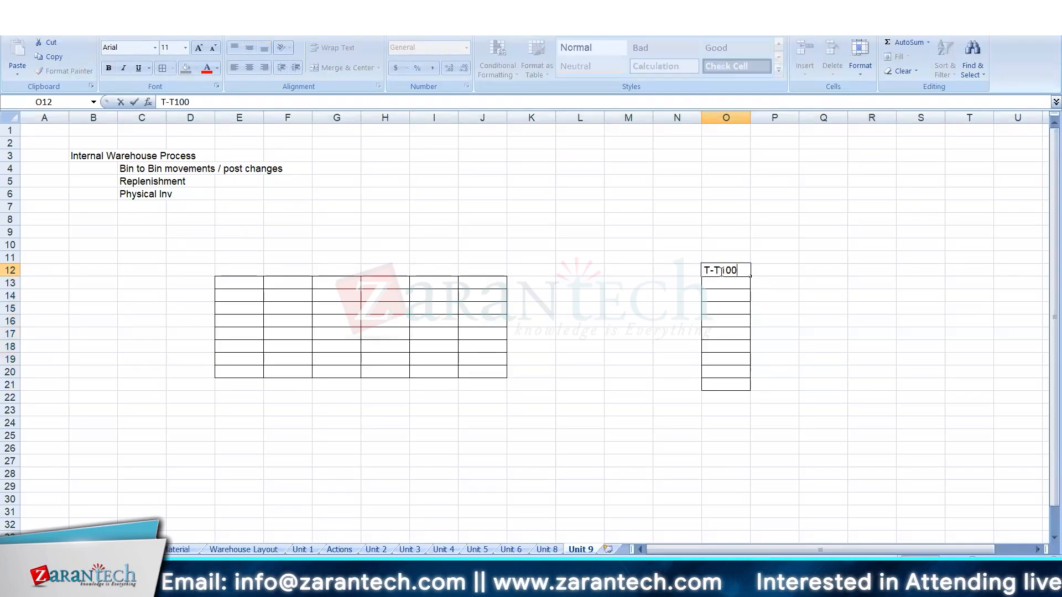
{"action": "key", "text": "Return"}
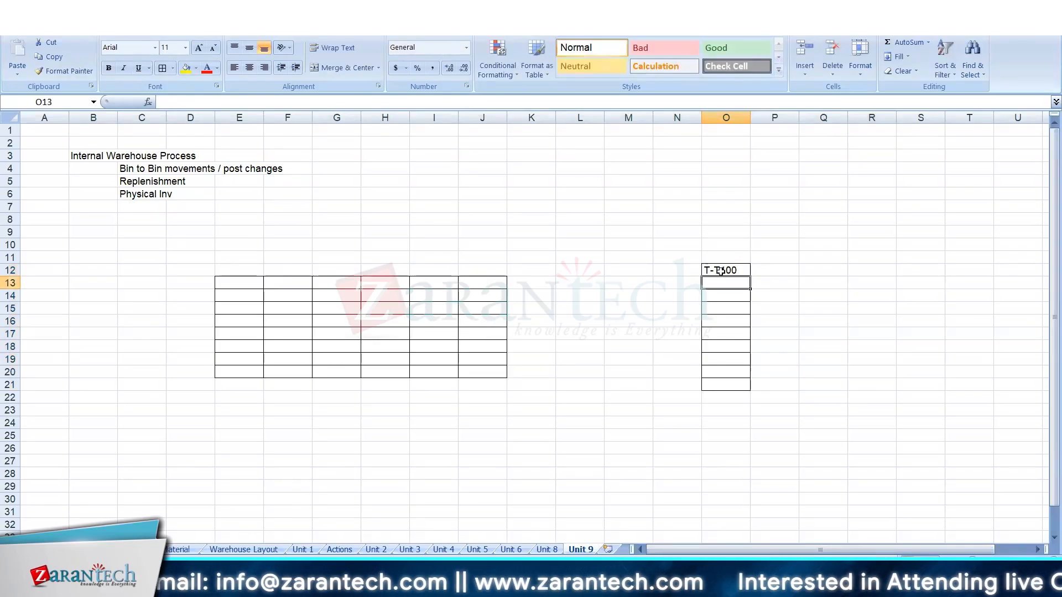
Fill F14:F17 of the bin grid with the handling units HU 01, HU02, HU 03 and HU04.
{"action": "left_click", "coordinate": [283, 297]}
{"action": "type", "text": "HU"}
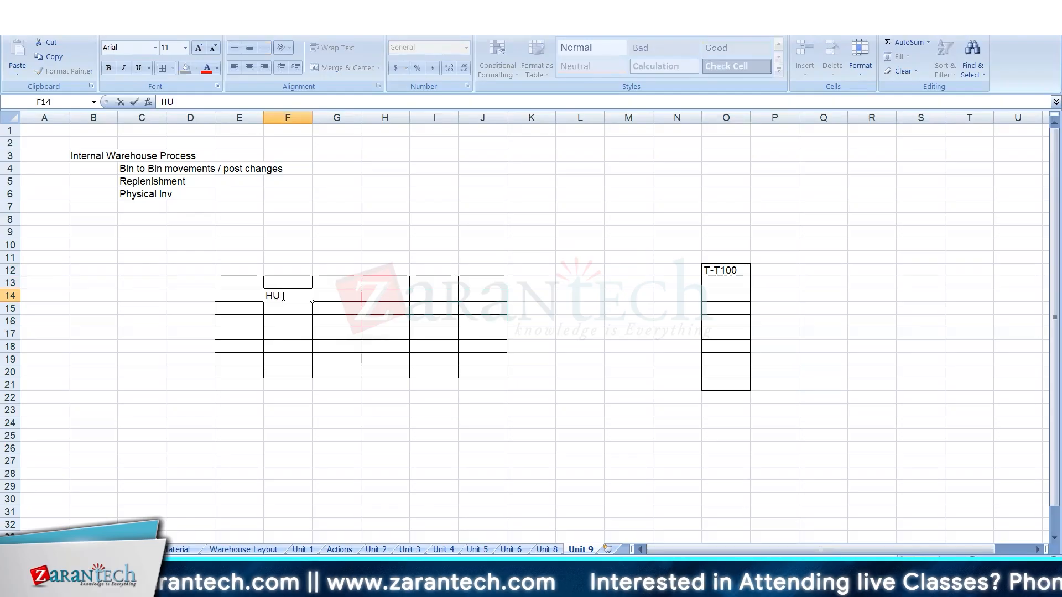
{"action": "type", "text": " 01"}
{"action": "key", "text": "Return"}
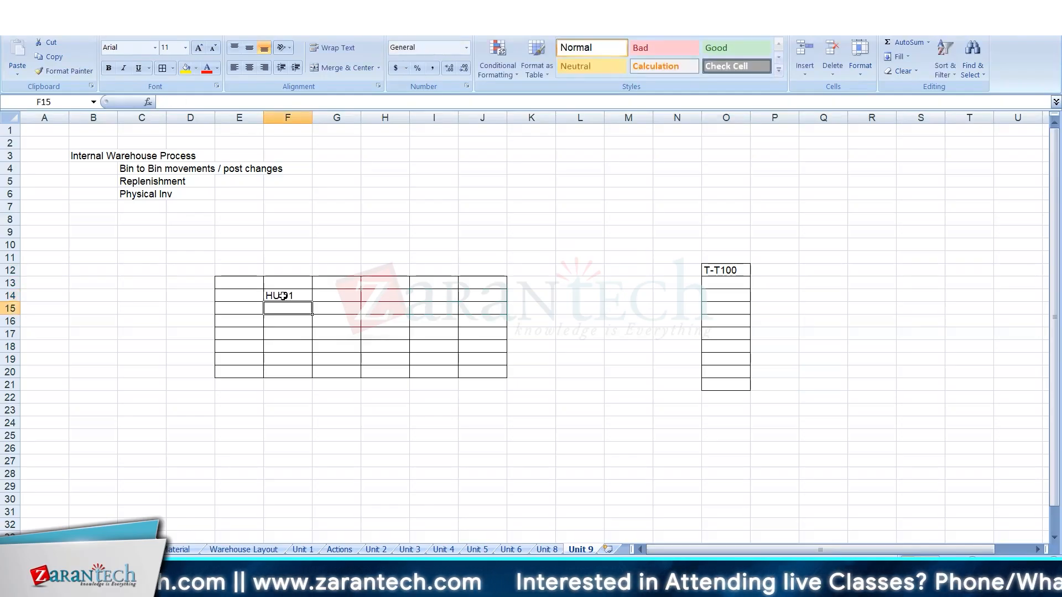
{"action": "type", "text": "HU02"}
{"action": "key", "text": "Return"}
{"action": "type", "text": "HU"}
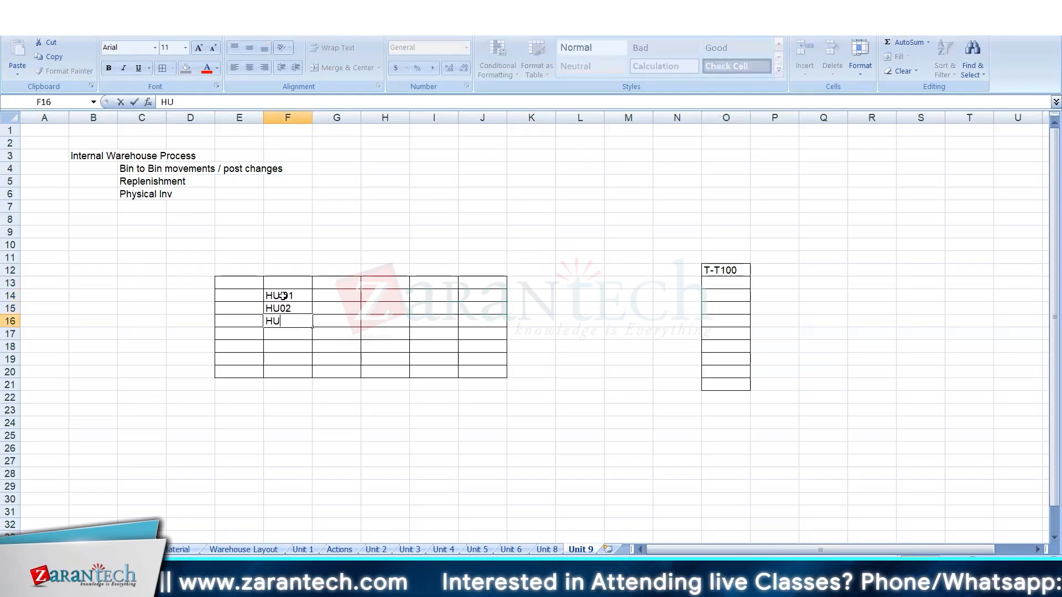
{"action": "type", "text": " 03"}
{"action": "key", "text": "Return"}
{"action": "type", "text": "HU"}
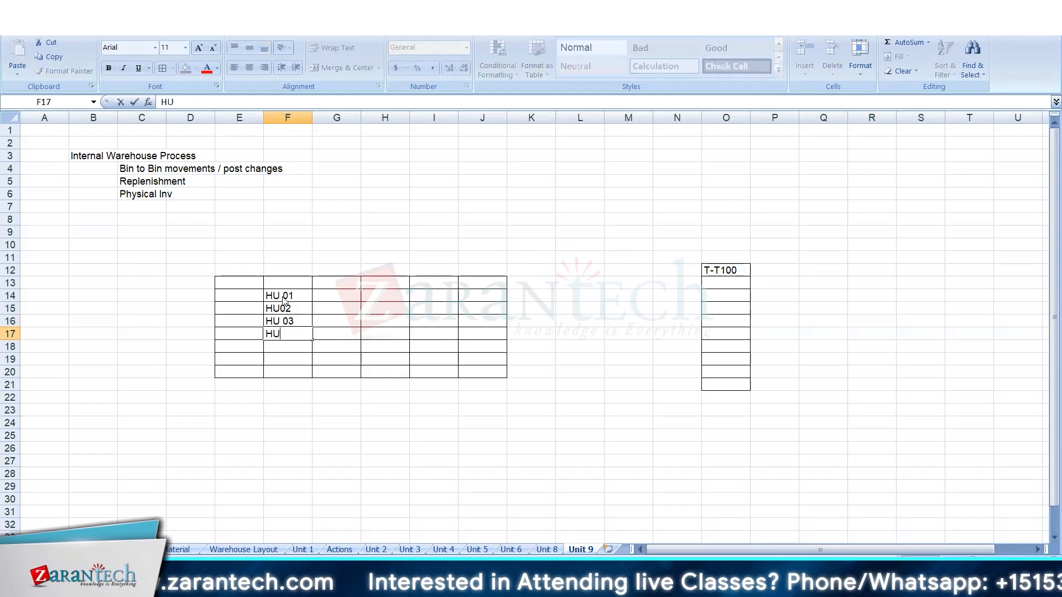
{"action": "type", "text": "04"}
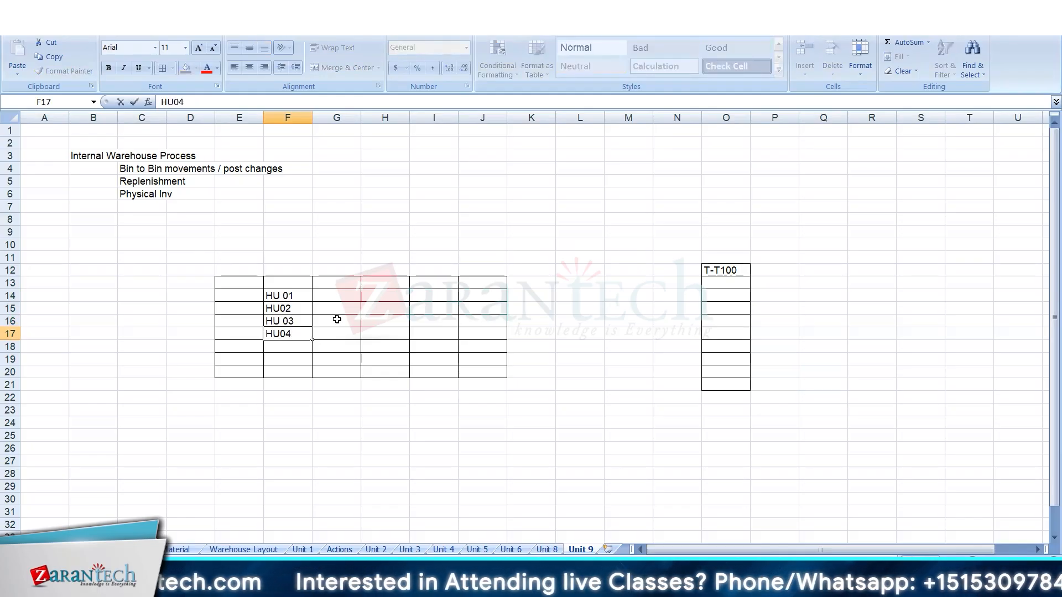
Fill H14:H17 of the bin grid with the handling units HU05, HU06, HU07 and HU08.
{"action": "left_click", "coordinate": [370, 297]}
{"action": "type", "text": "HU05"}
{"action": "key", "text": "Return"}
{"action": "type", "text": "HU06"}
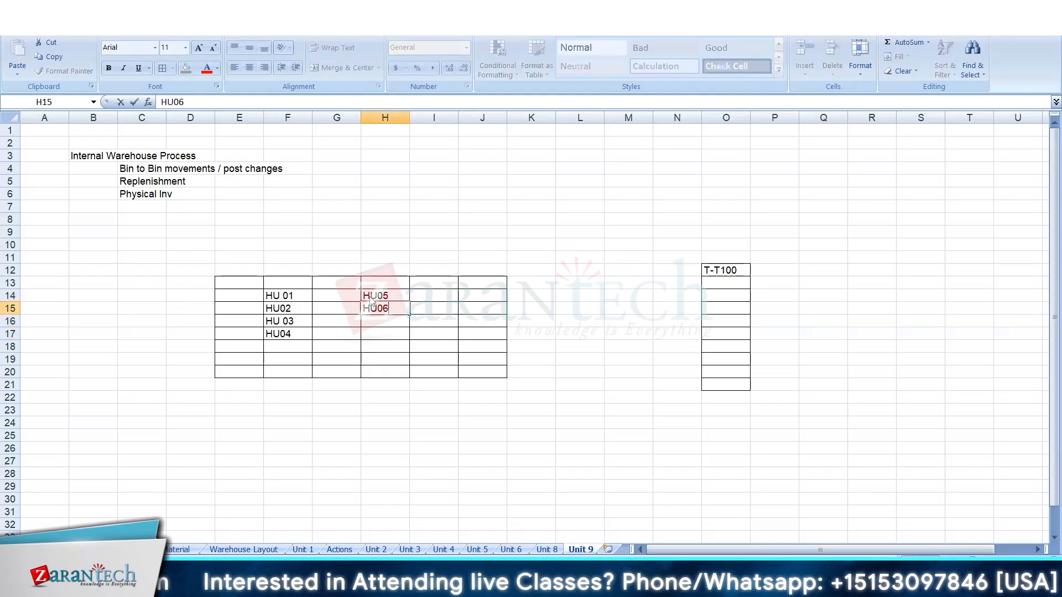
{"action": "key", "text": "Return"}
{"action": "type", "text": "HU07"}
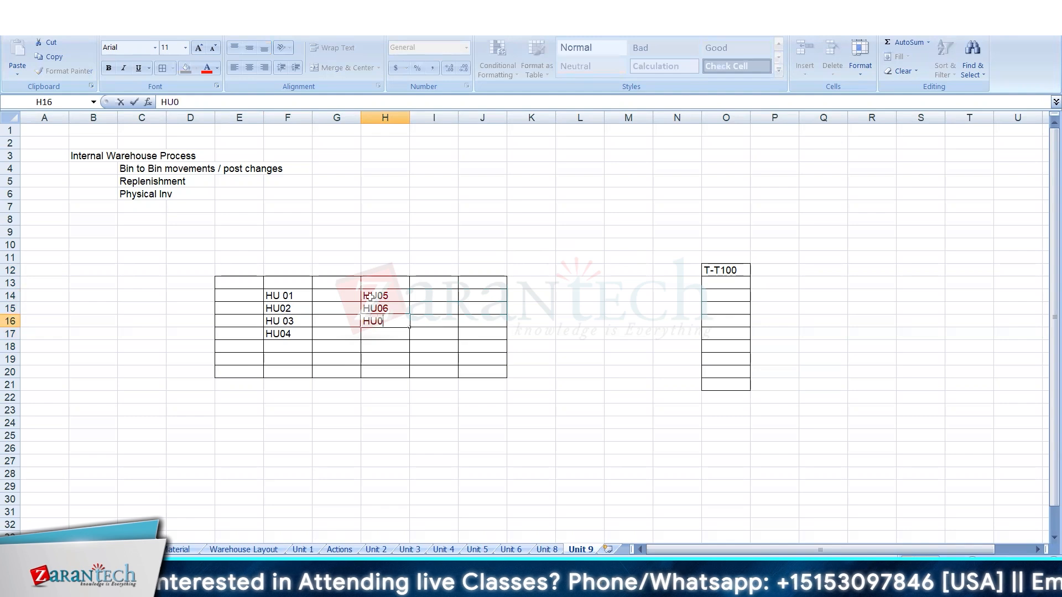
{"action": "key", "text": "Return"}
{"action": "type", "text": "HU08"}
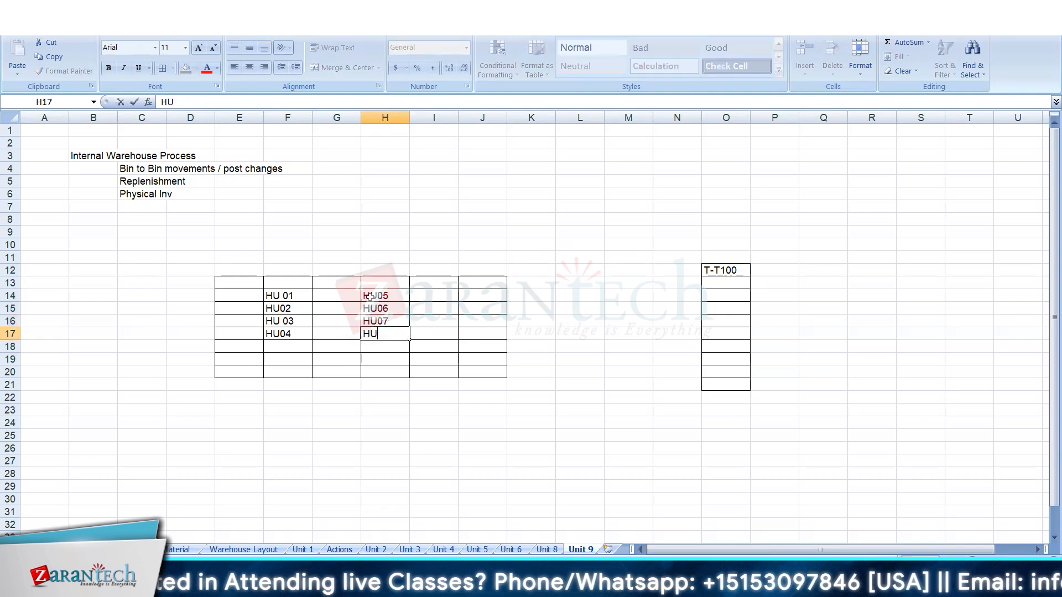
Enter the handling units HU09 and HU10 in J14 and J15 of the bin grid.
{"action": "left_click", "coordinate": [475, 297]}
{"action": "type", "text": "HU09"}
{"action": "key", "text": "Return"}
{"action": "type", "text": "HU10"}
{"action": "key", "text": "Return"}
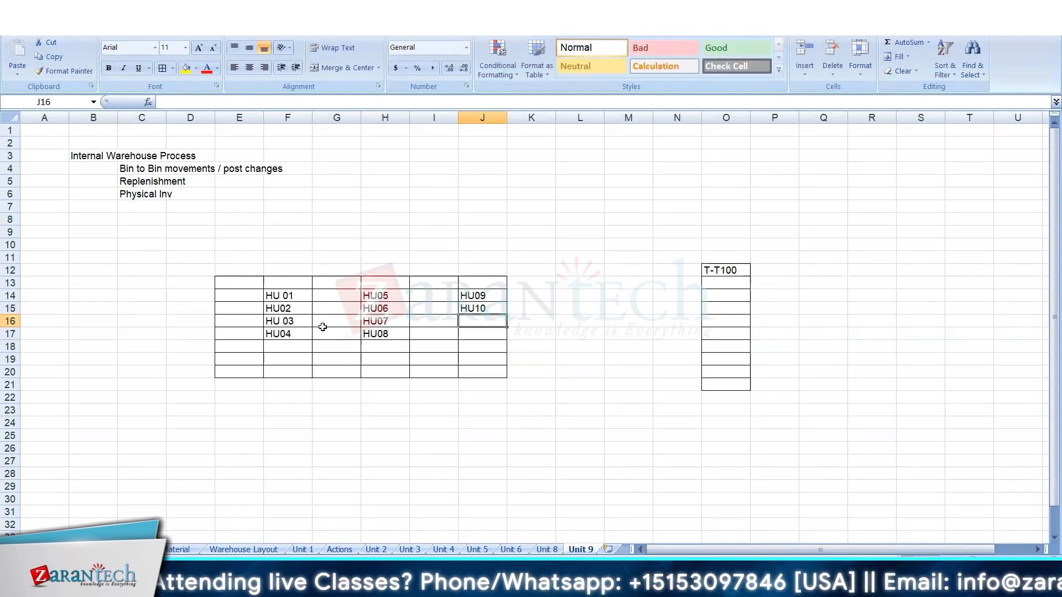
Remove the space from the handling unit entry in F16 so it reads HU03.
{"action": "left_click", "coordinate": [285, 322]}
{"action": "double_click", "coordinate": [285, 322]}
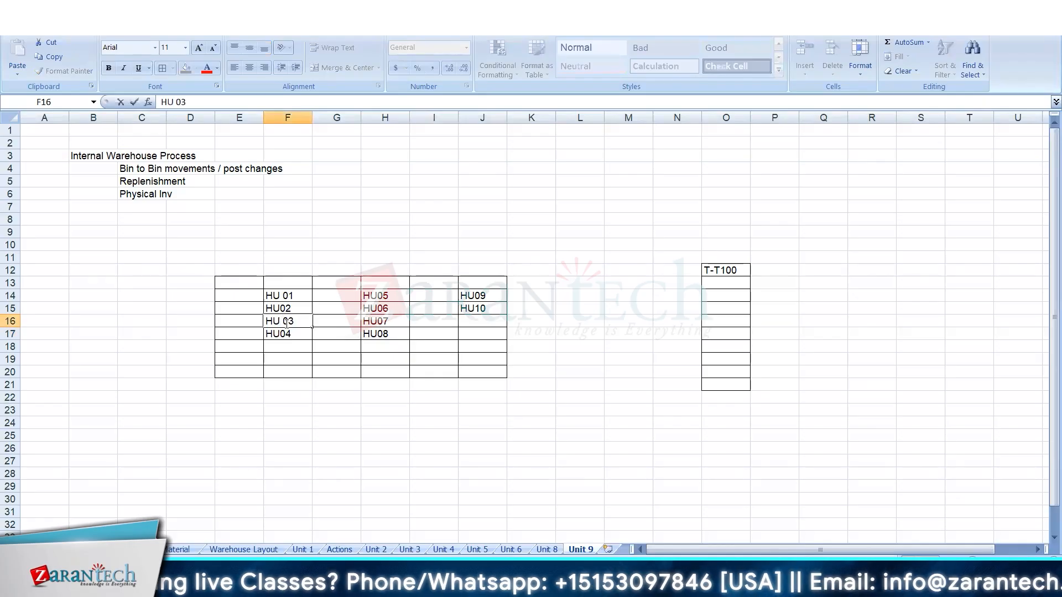
{"action": "key", "text": "BackSpace"}
{"action": "key", "text": "Return"}
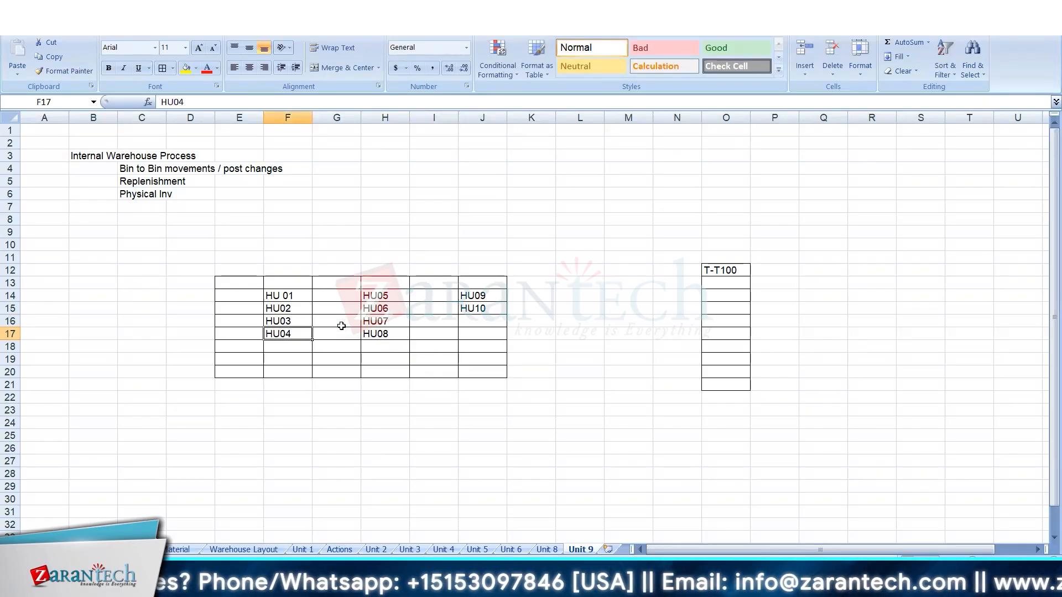
Label the bin grid 8001 in E12 and the single bin column 8005 in O10.
{"action": "left_click", "coordinate": [234, 269]}
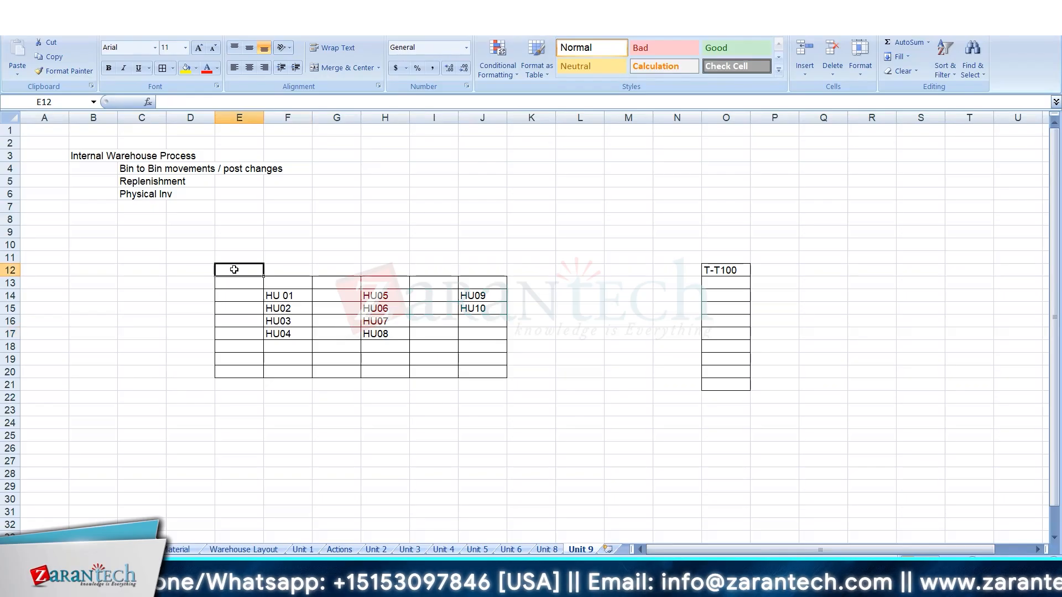
{"action": "type", "text": "8001"}
{"action": "key", "text": "Return"}
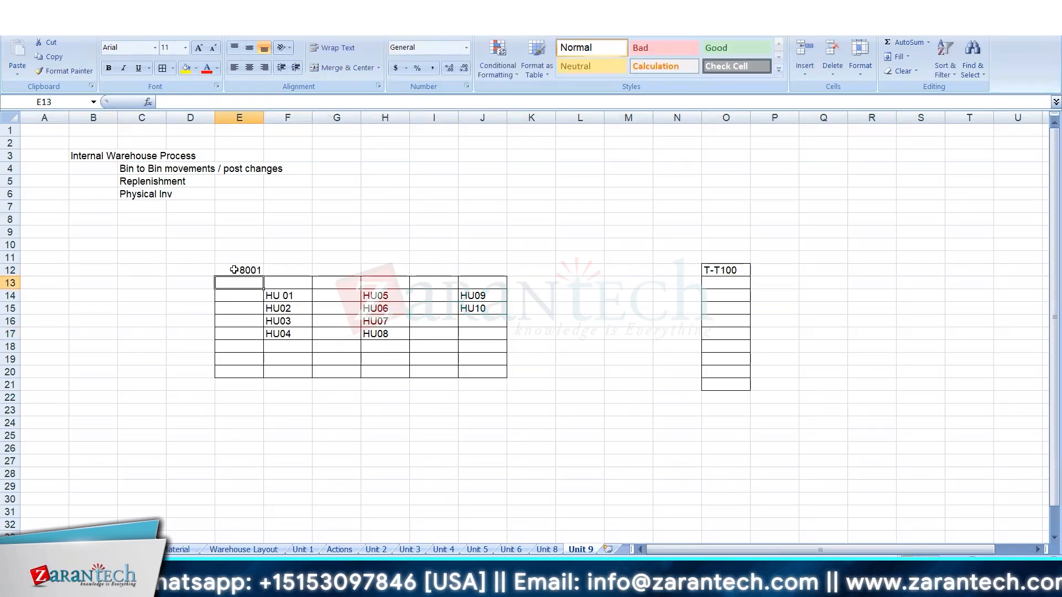
{"action": "left_click", "coordinate": [707, 246]}
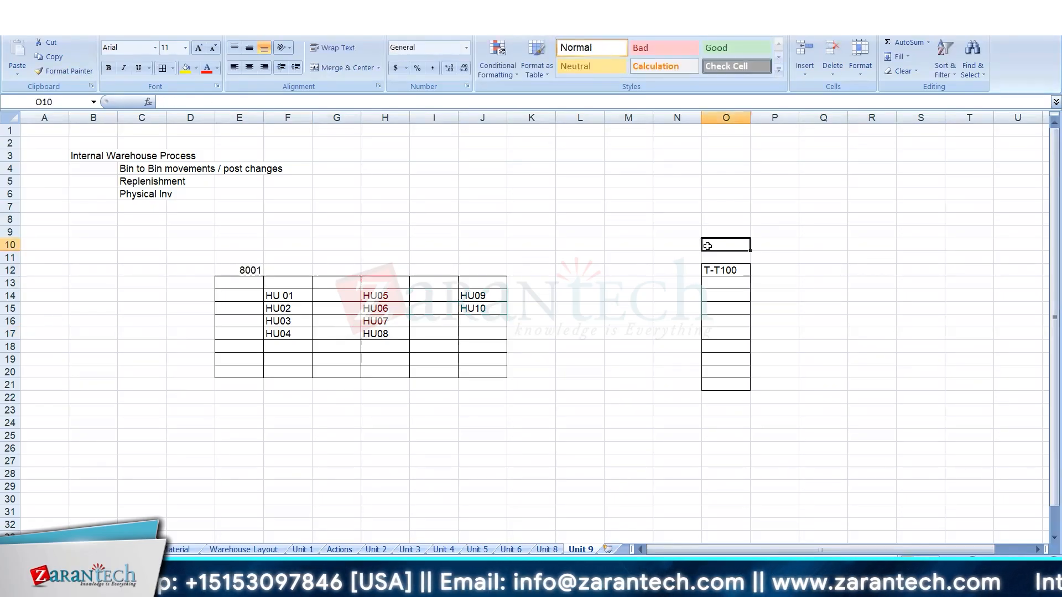
{"action": "type", "text": "8005"}
{"action": "key", "text": "Return"}
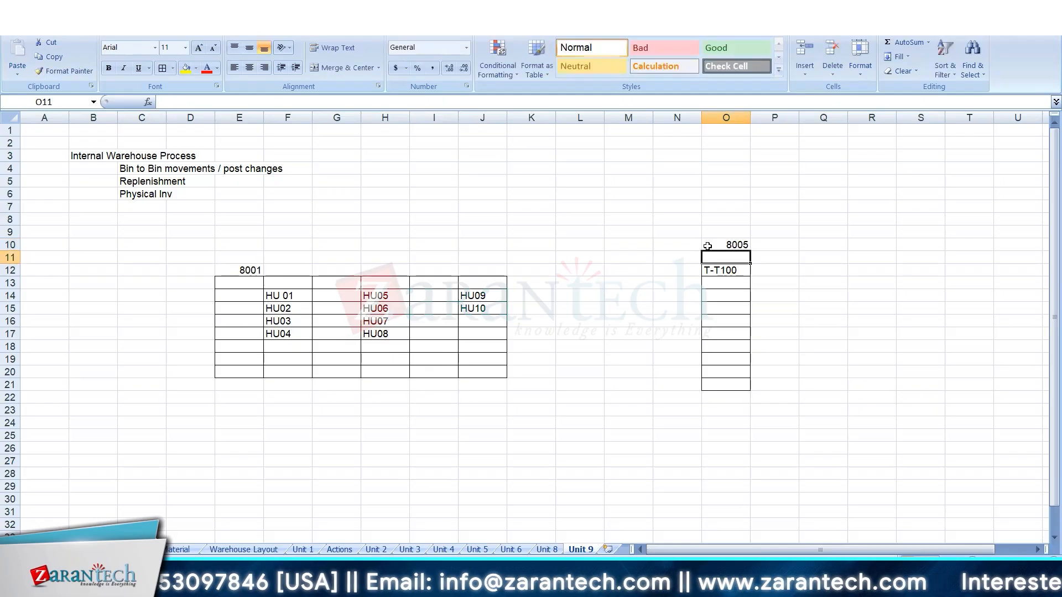
{"action": "left_click", "coordinate": [737, 274]}
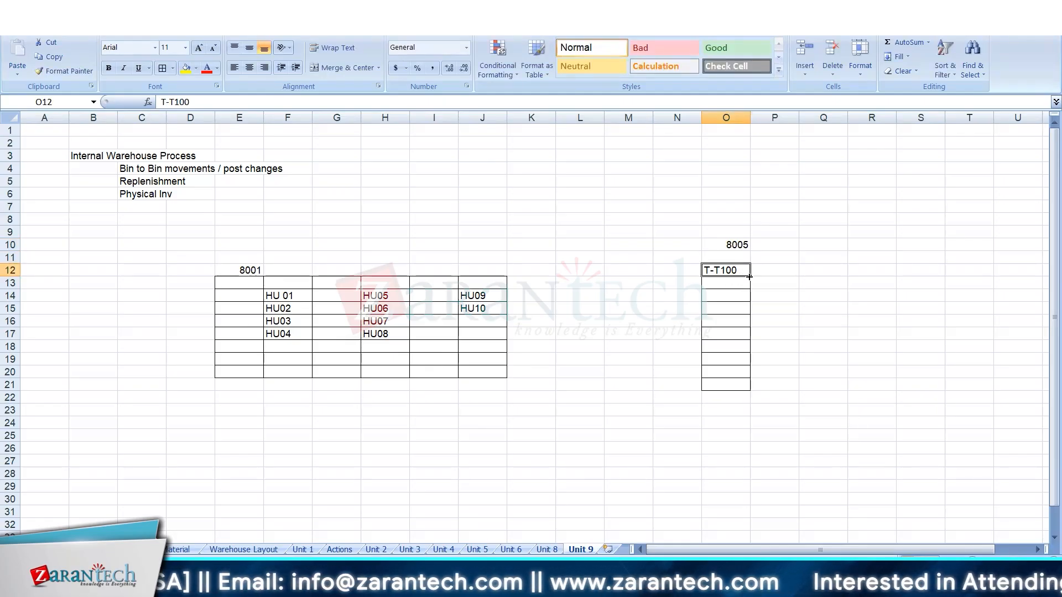
{"action": "left_click_drag", "start_coordinate": [748, 277], "coordinate": [754, 387]}
{"action": "left_click", "coordinate": [786, 312]}
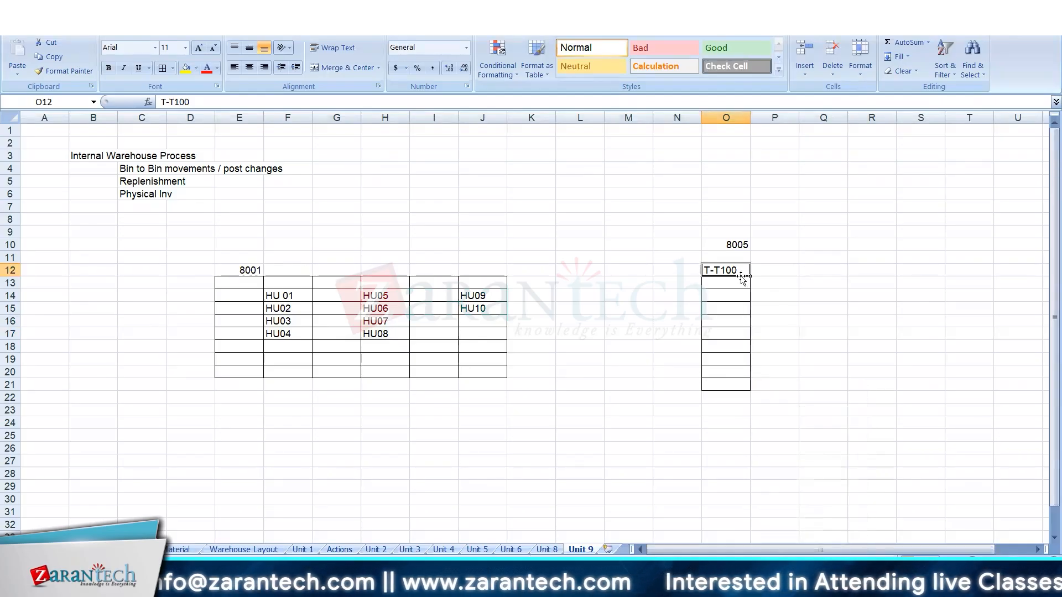
Fill the 8005 bin column O12:O21 with the material series from T-T100 to T-T109.
{"action": "left_click_drag", "start_coordinate": [751, 277], "coordinate": [748, 385]}
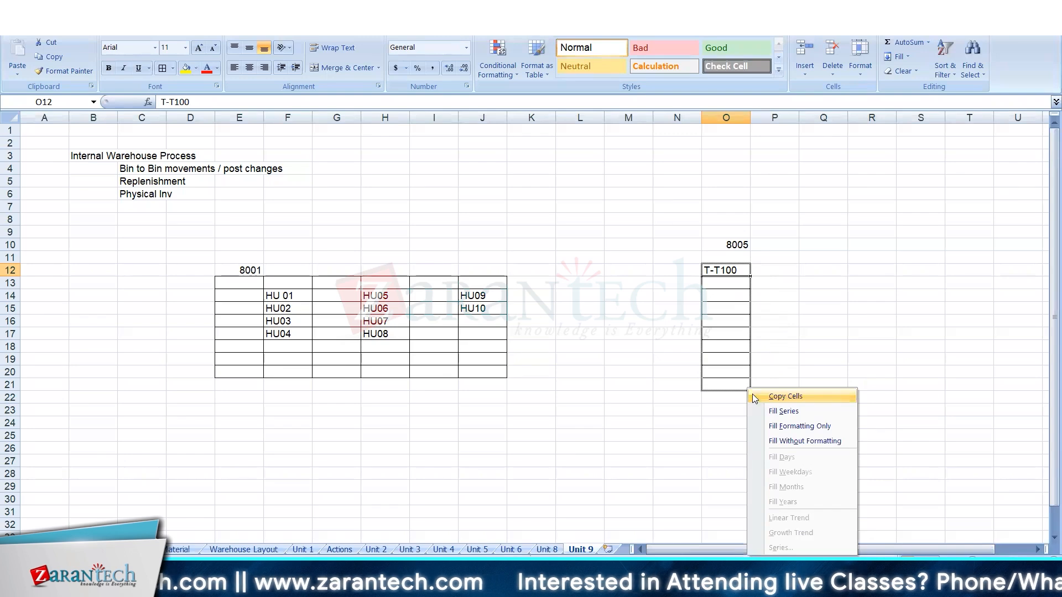
{"action": "left_click", "coordinate": [776, 414]}
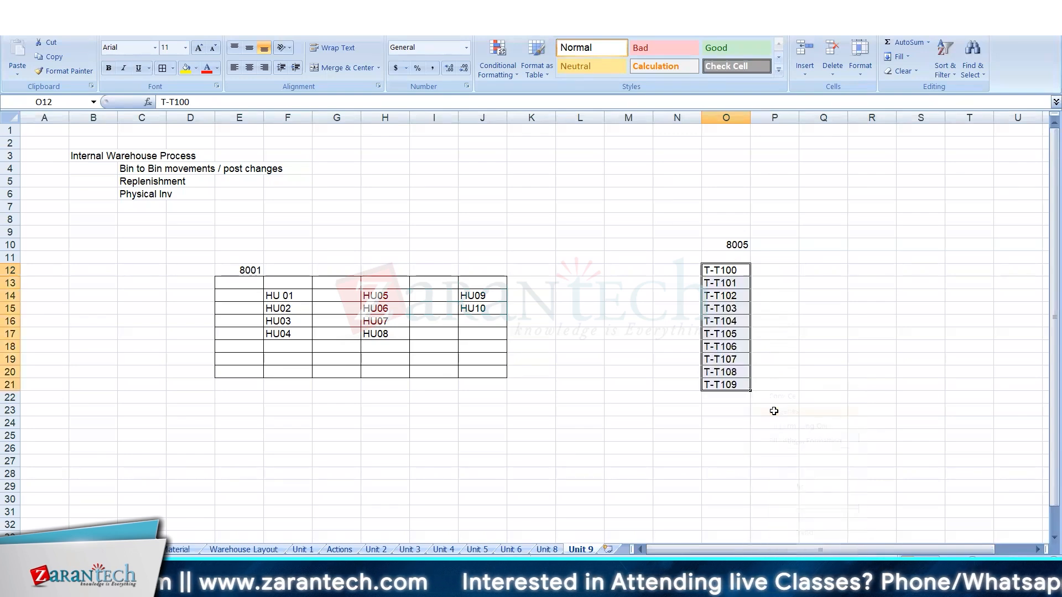
{"action": "left_click", "coordinate": [731, 274]}
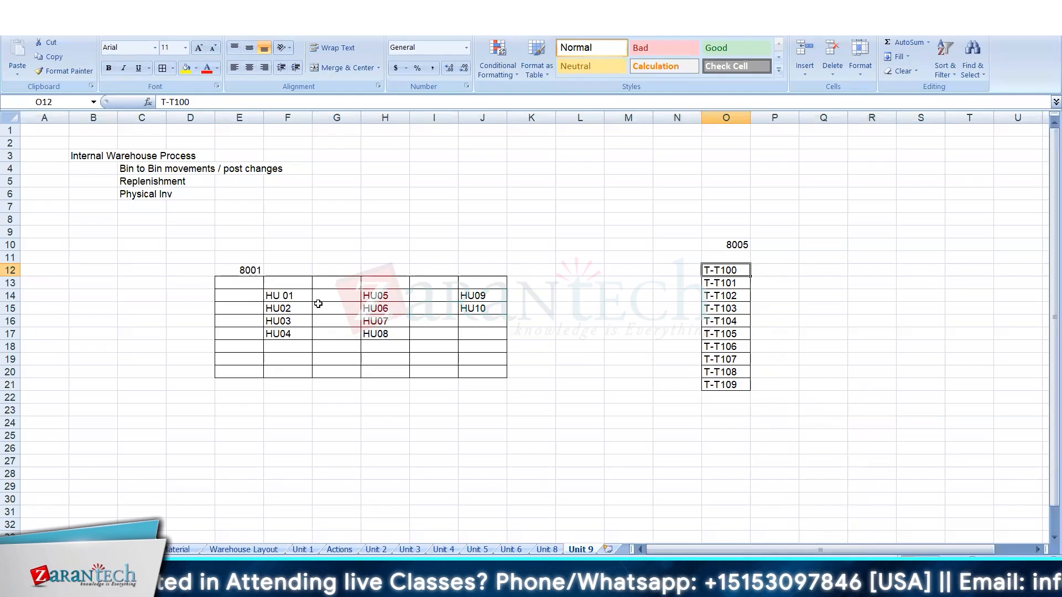
Move handling unit HU01 from F14 of the 8001 grid to P12 beside T-T100, with 100 Pcs in Q12.
{"action": "left_click", "coordinate": [285, 296]}
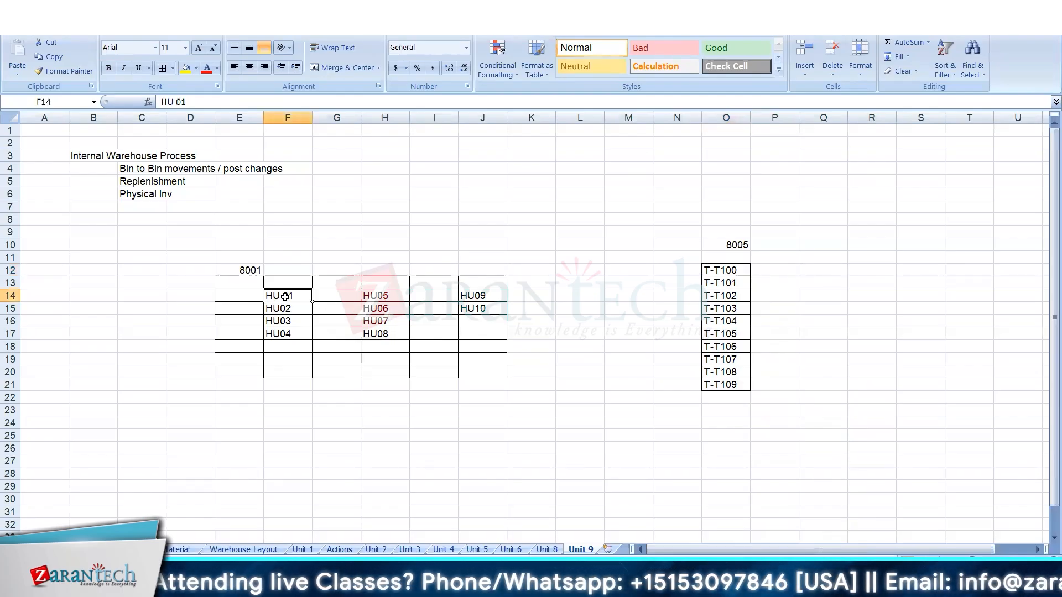
{"action": "key", "text": "Delete"}
{"action": "left_click", "coordinate": [778, 275]}
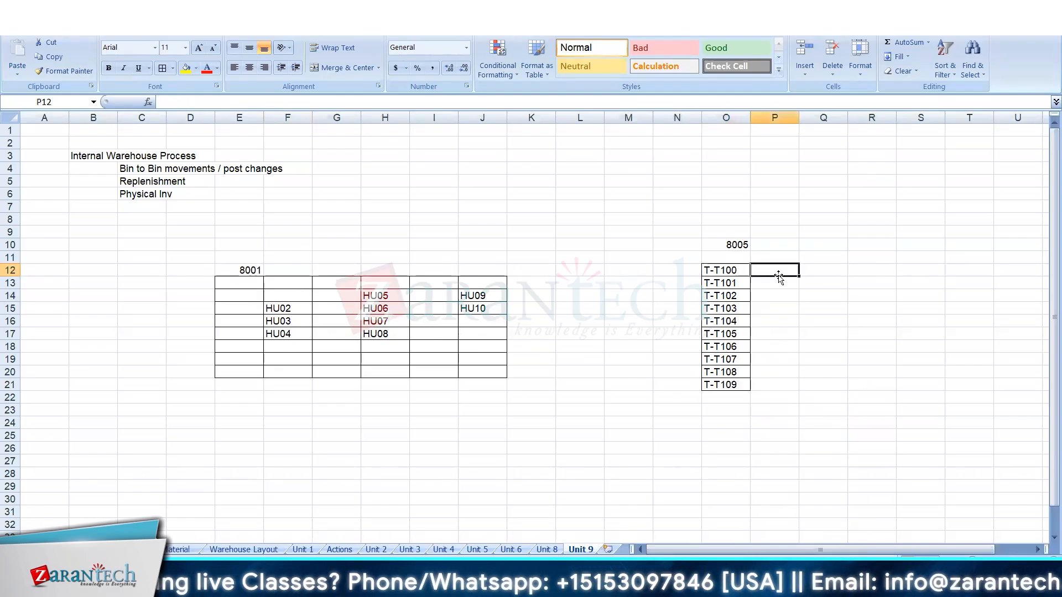
{"action": "type", "text": "HU01"}
{"action": "key", "text": "Tab"}
{"action": "type", "text": "100 Pcs"}
{"action": "key", "text": "Return"}
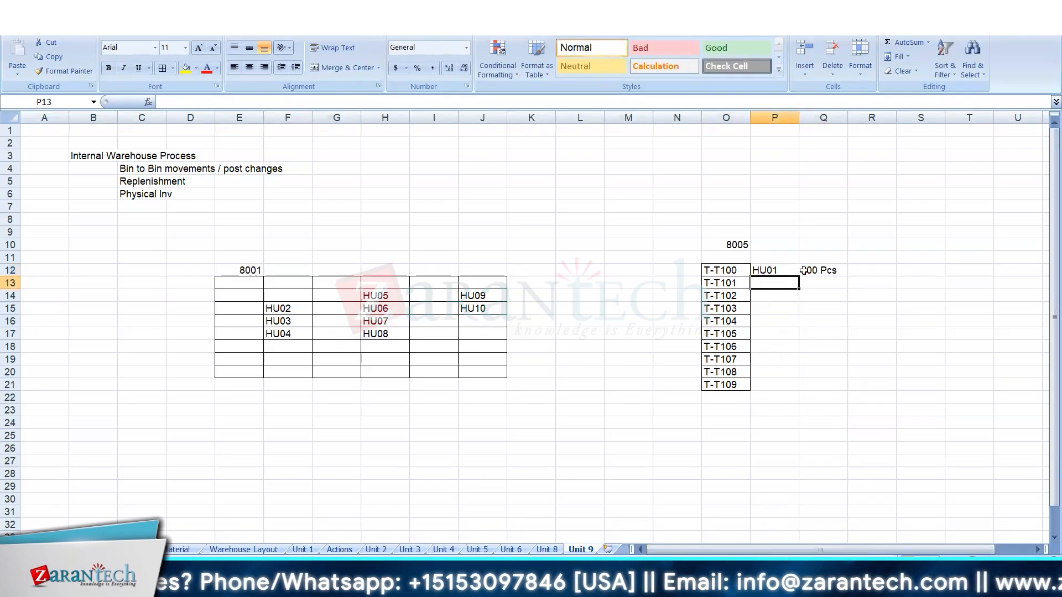
Reduce the T-T100 quantity in Q12 to 10 Pcs.
{"action": "left_click", "coordinate": [803, 271]}
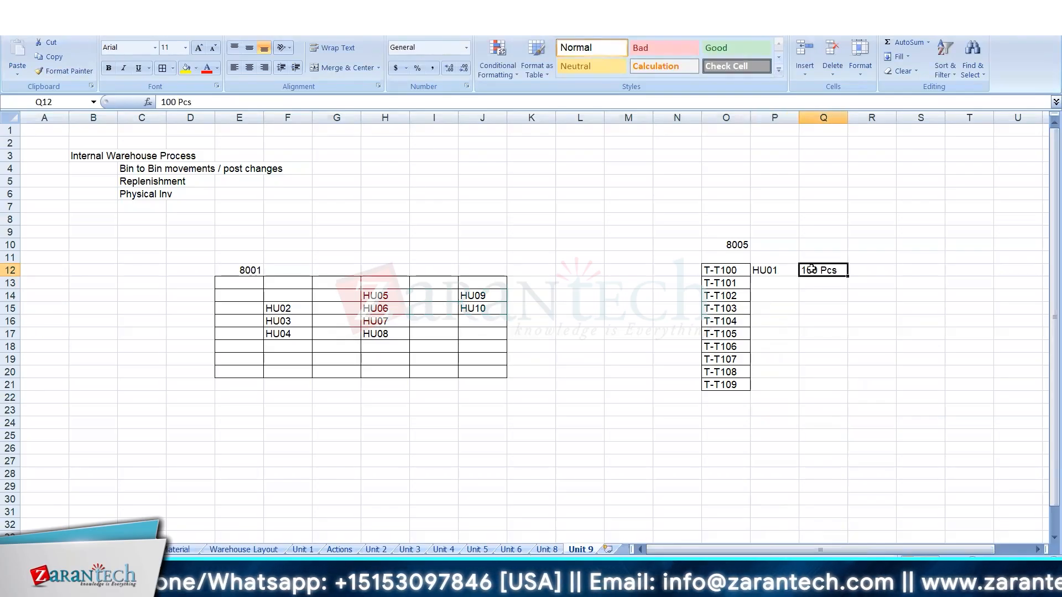
{"action": "double_click", "coordinate": [811, 270]}
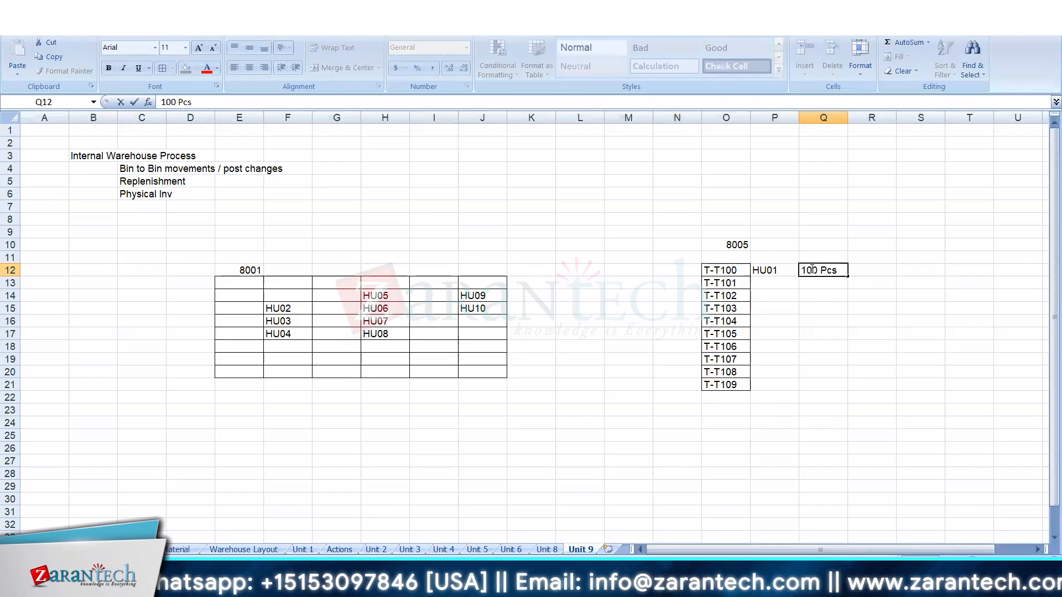
{"action": "key", "text": "Delete"}
{"action": "key", "text": "BackSpace"}
{"action": "key", "text": "BackSpace"}
{"action": "type", "text": "99"}
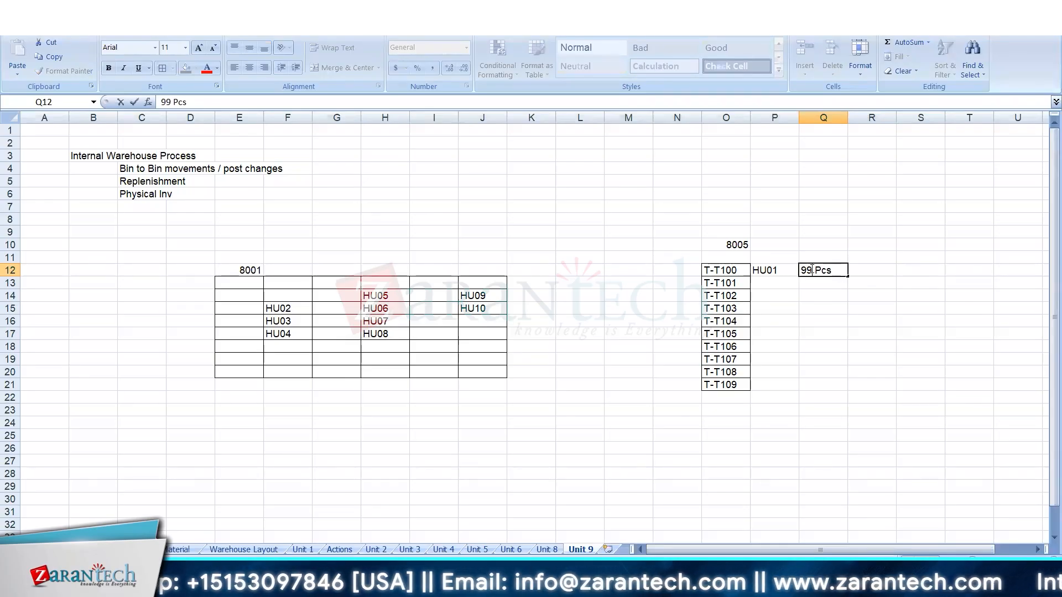
{"action": "key", "text": "BackSpace"}
{"action": "type", "text": "9"}
{"action": "key", "text": "BackSpace"}
{"action": "type", "text": "7"}
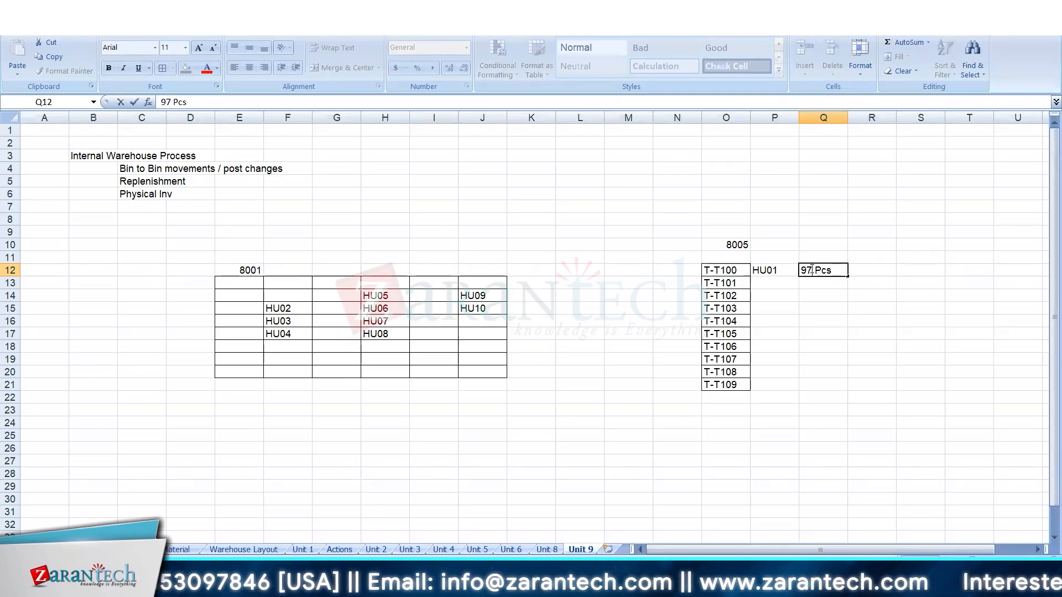
{"action": "key", "text": "BackSpace"}
{"action": "key", "text": "BackSpace"}
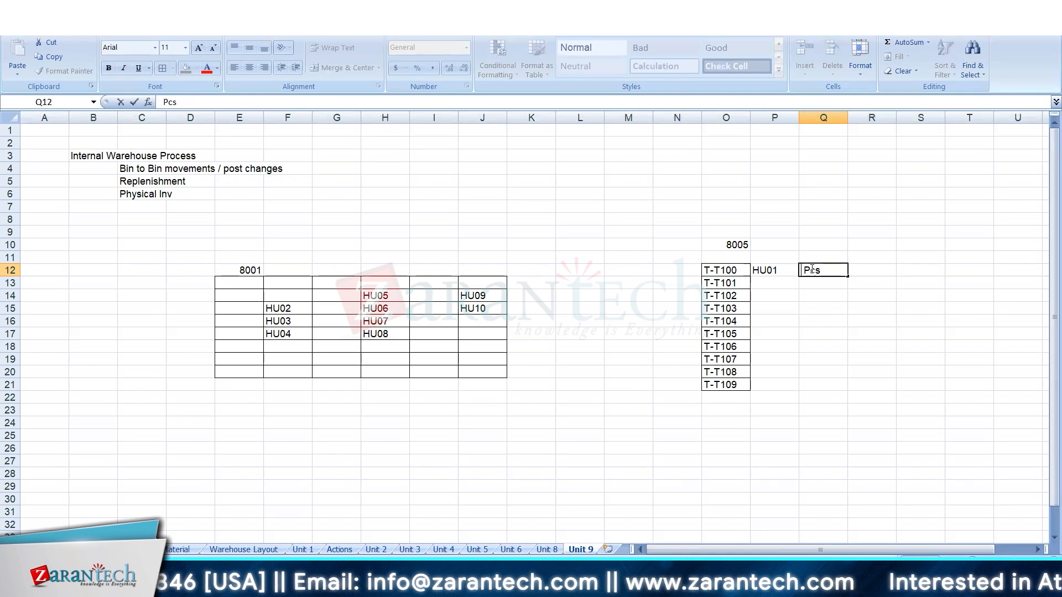
{"action": "type", "text": "10"}
{"action": "key", "text": "Return"}
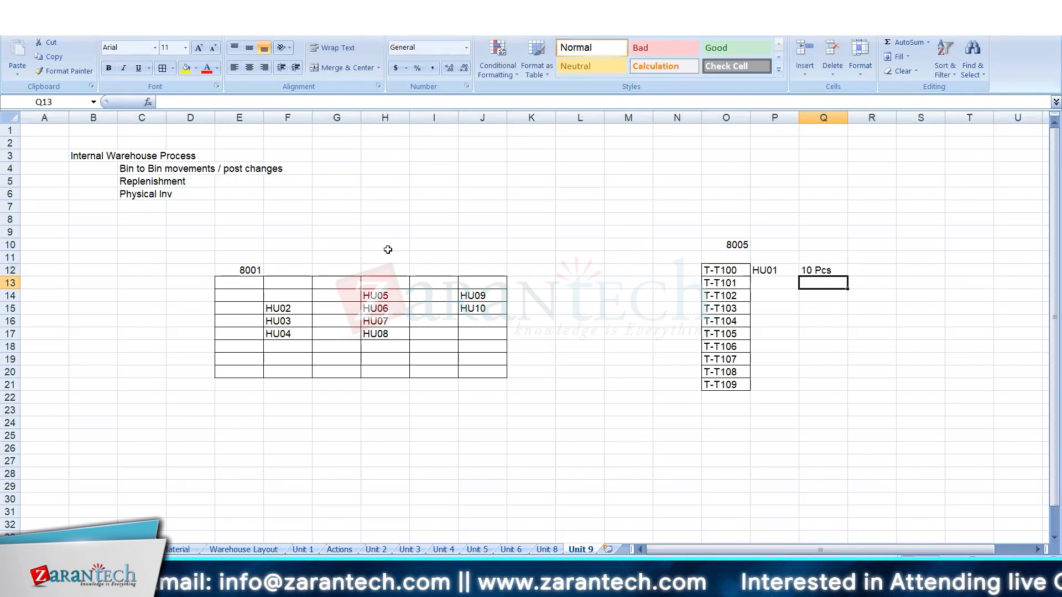
Remove HU02 from F15 of the 8001 grid and clear HU01 from P12 beside T-T100.
{"action": "left_click", "coordinate": [294, 300]}
{"action": "left_click", "coordinate": [294, 308]}
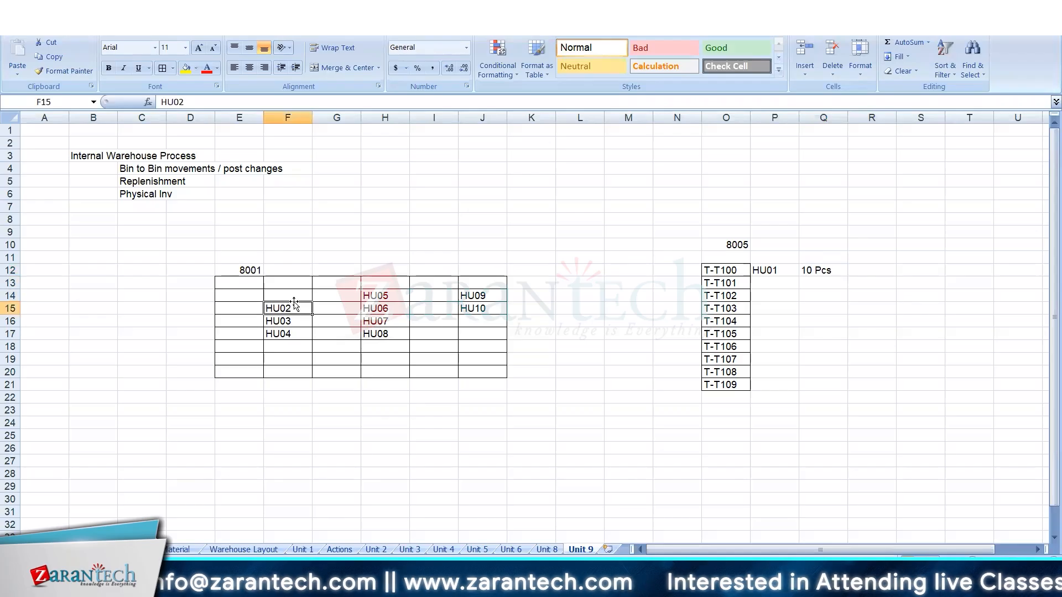
{"action": "type", "text": "qqq"}
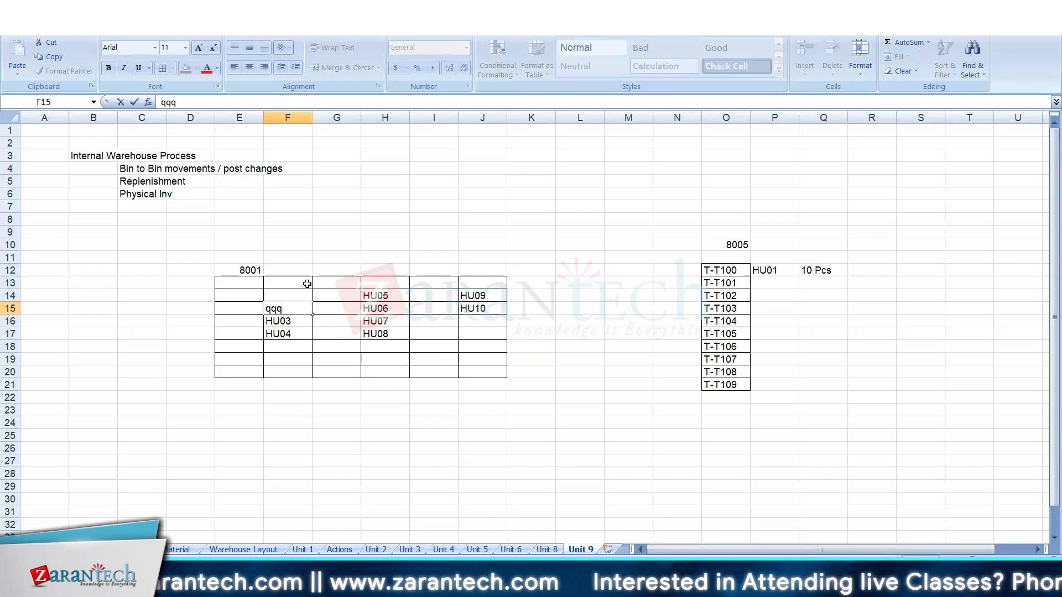
{"action": "key", "text": "BackSpace"}
{"action": "key", "text": "BackSpace"}
{"action": "key", "text": "BackSpace"}
{"action": "left_click", "coordinate": [794, 270]}
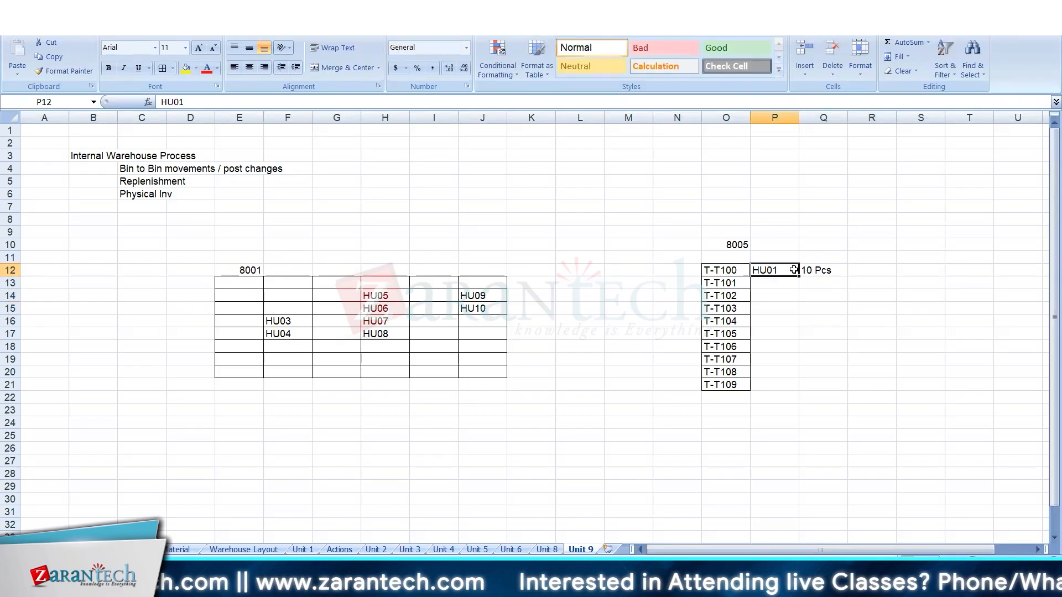
{"action": "key", "text": "Delete"}
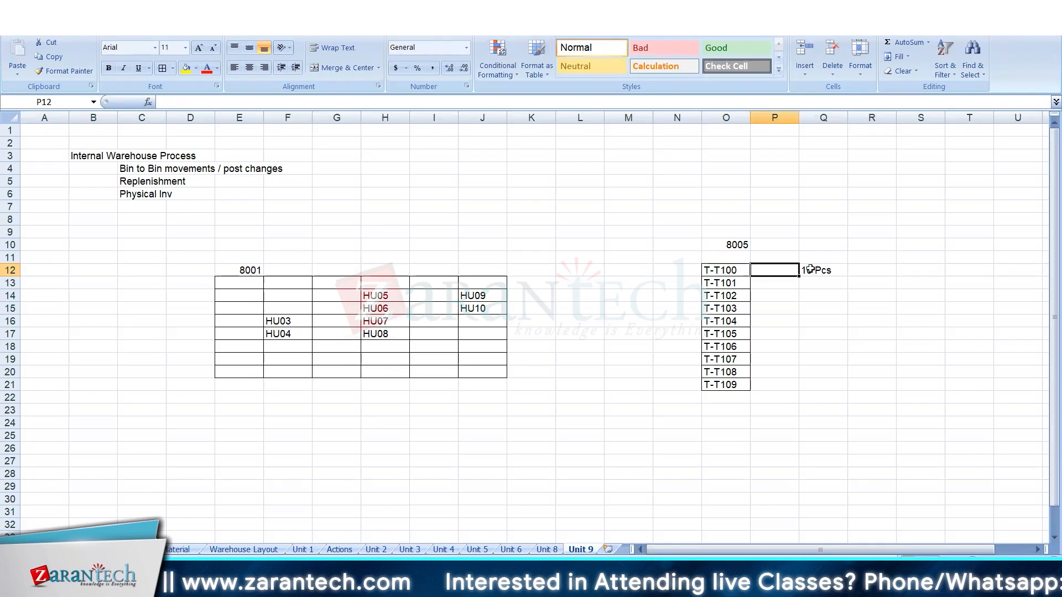
Set the replenished T-T100 quantity in Q12 to 110 Pcs.
{"action": "double_click", "coordinate": [811, 270]}
{"action": "key", "text": "BackSpace"}
{"action": "type", "text": "10"}
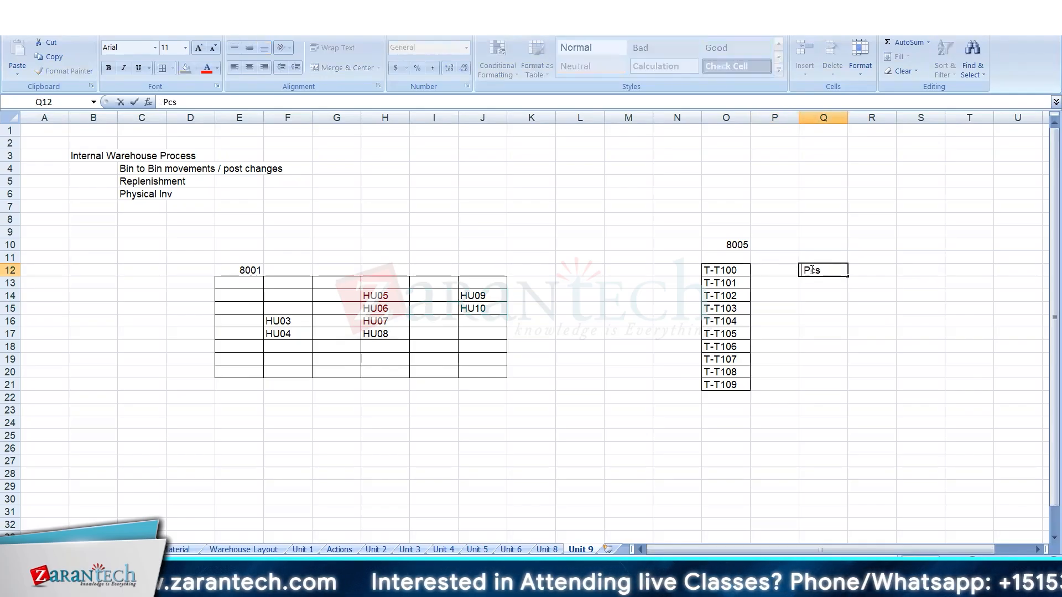
{"action": "key", "text": "Return"}
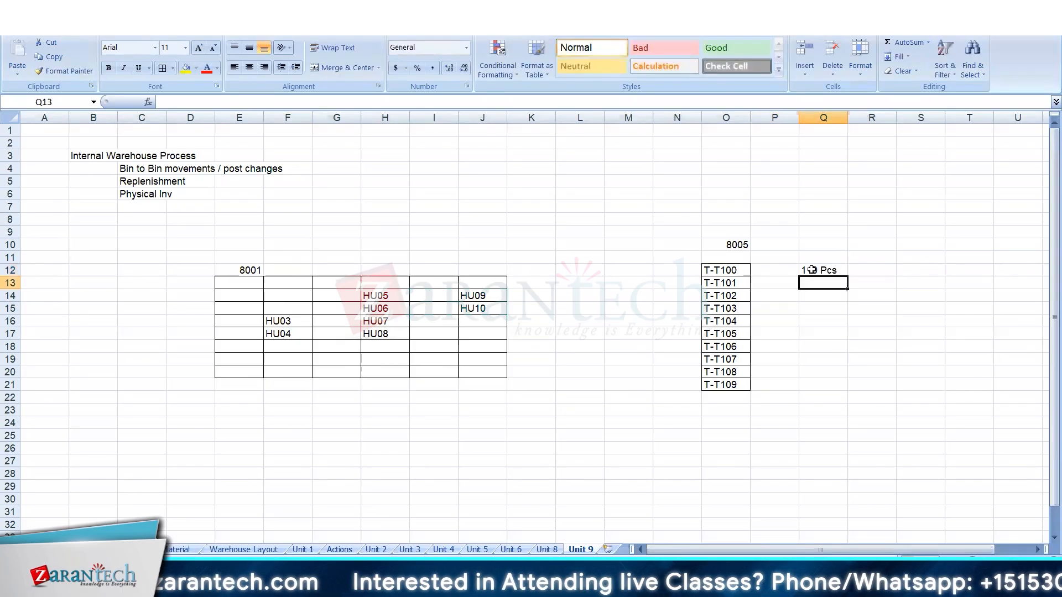
{"action": "left_click", "coordinate": [741, 249]}
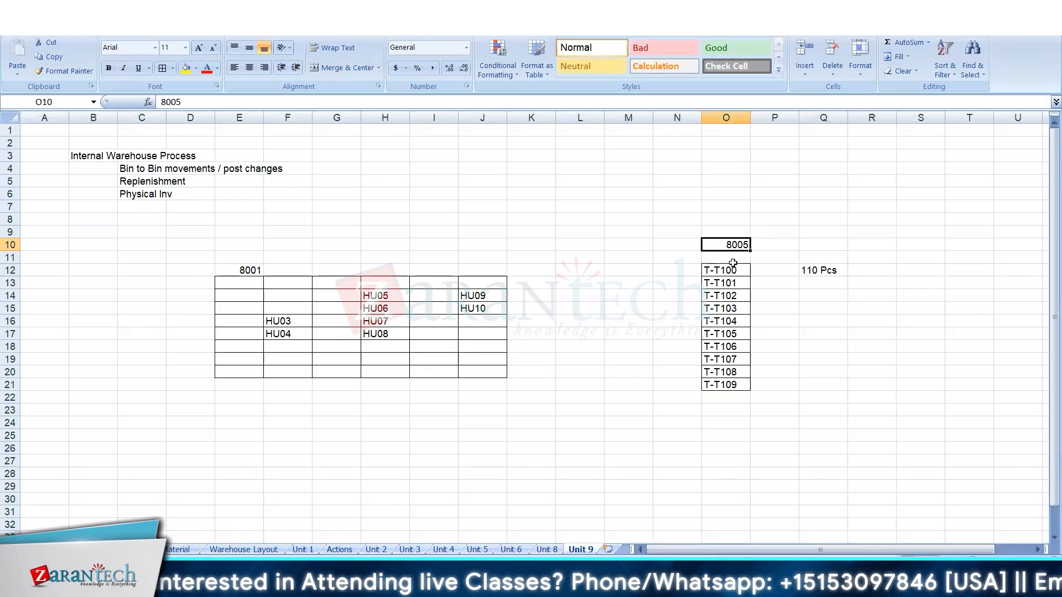
{"action": "left_click", "coordinate": [771, 272]}
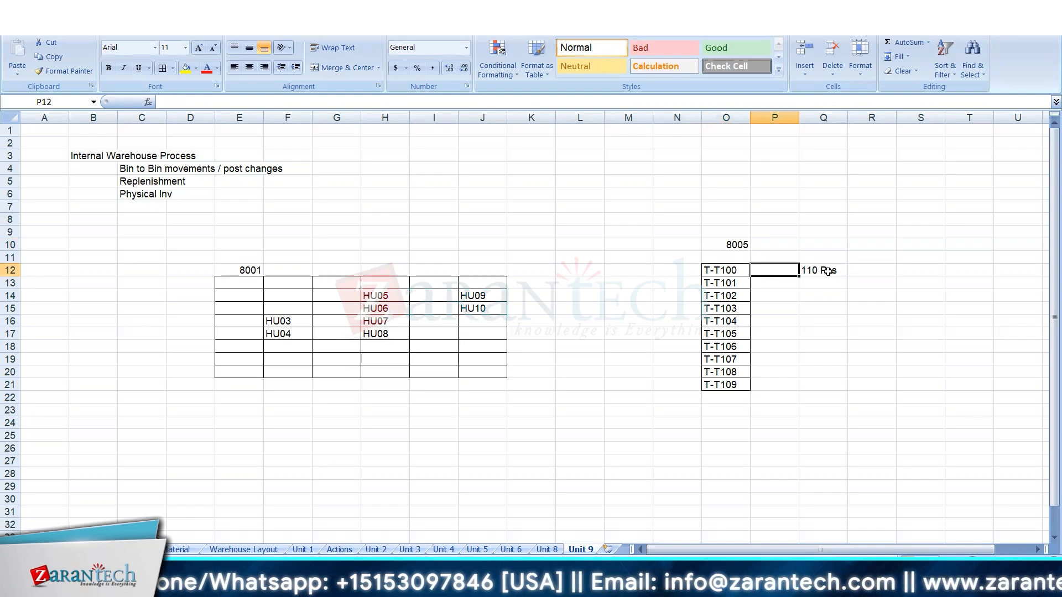
{"action": "left_click", "coordinate": [828, 270]}
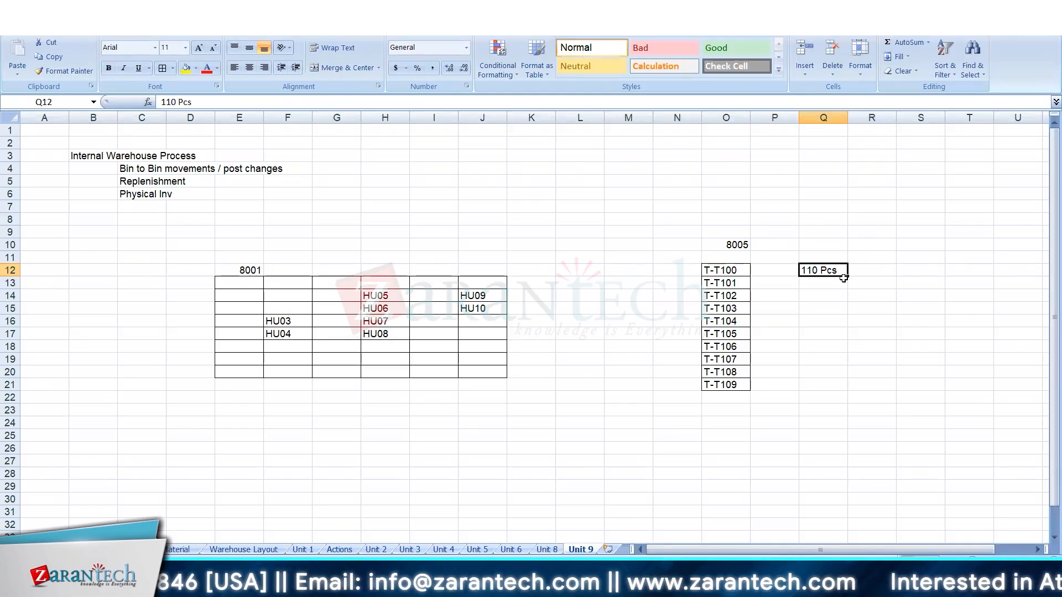
{"action": "left_click", "coordinate": [712, 433]}
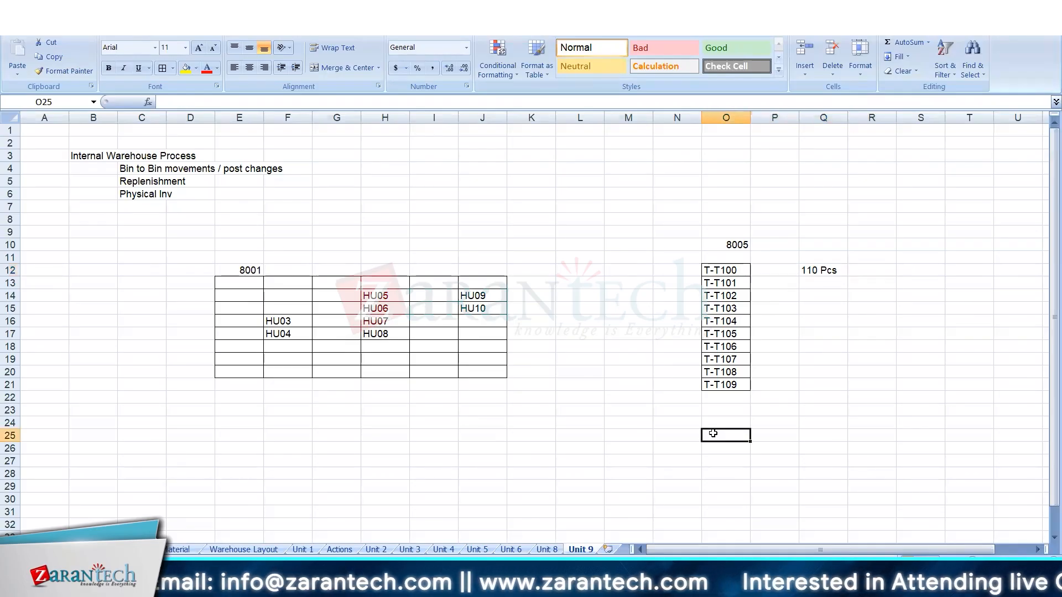
Enter the replenishment parameters "Min,. 10, Max ., Replenish - 100" in R12 on the T-T100 row.
{"action": "left_click", "coordinate": [875, 270]}
{"action": "type", "text": "M"}
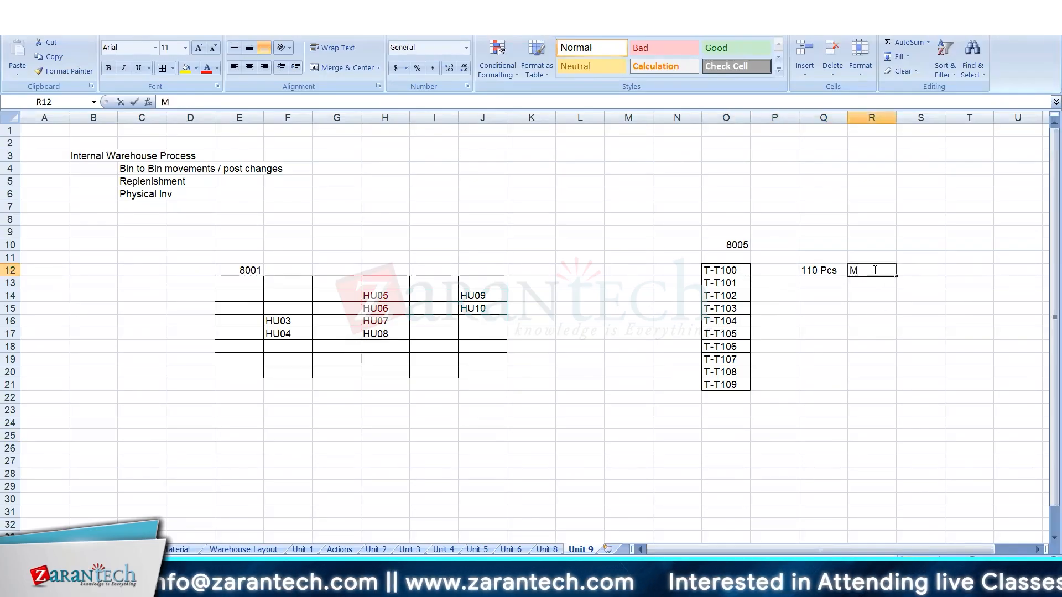
{"action": "type", "text": "in,"}
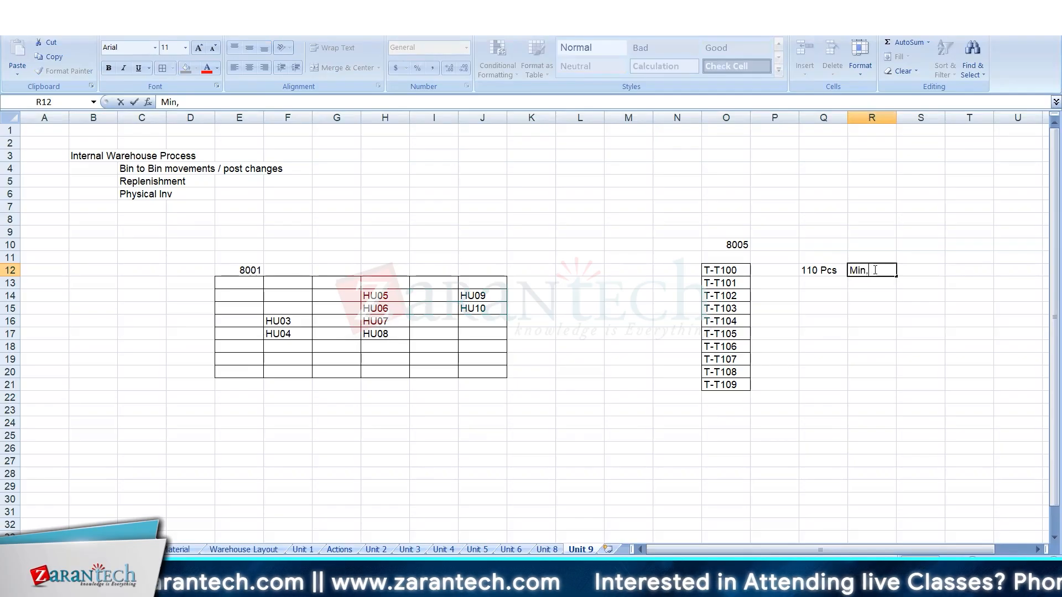
{"action": "type", "text": ". 10, "}
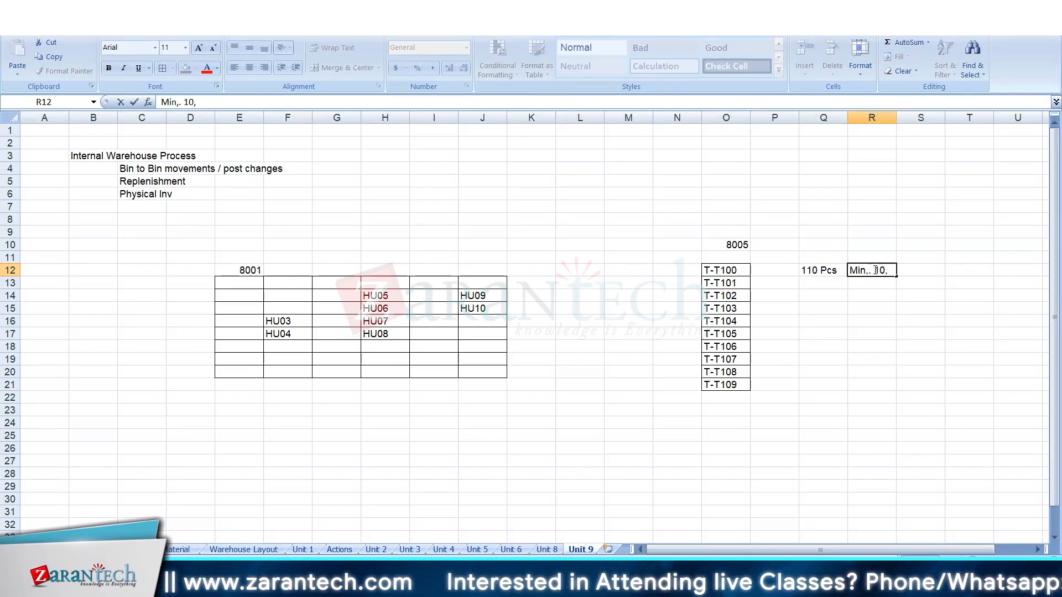
{"action": "type", "text": "Max"}
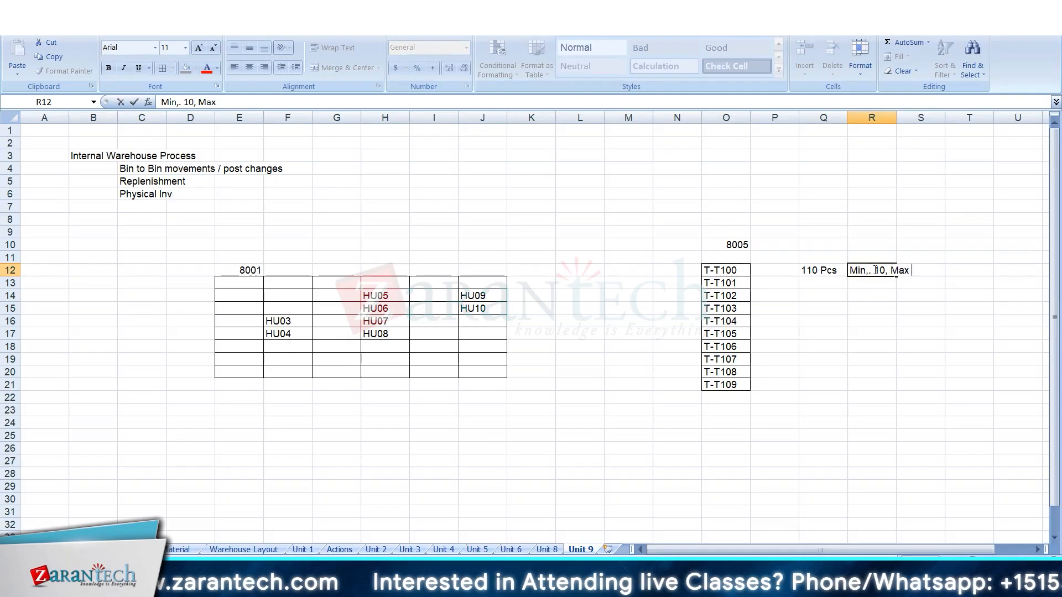
{"action": "type", "text": " ."}
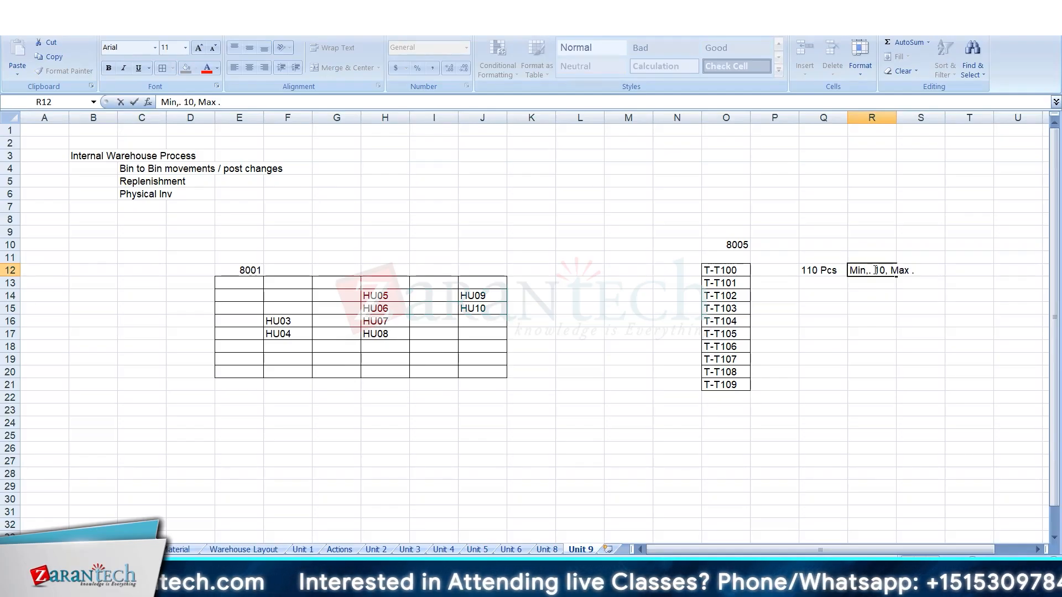
{"action": "type", "text": ","}
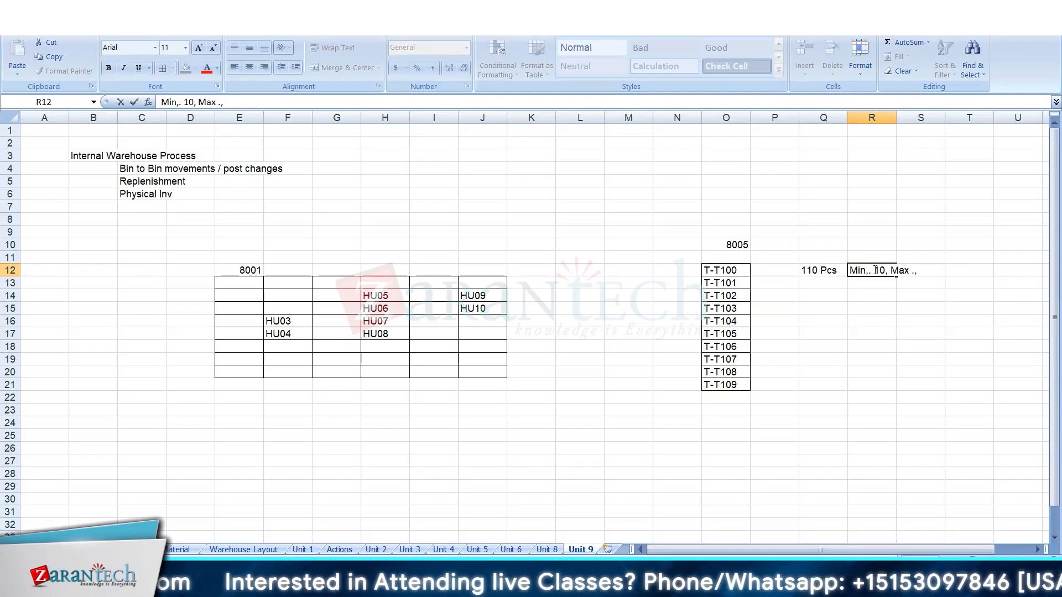
{"action": "type", "text": " Replens"}
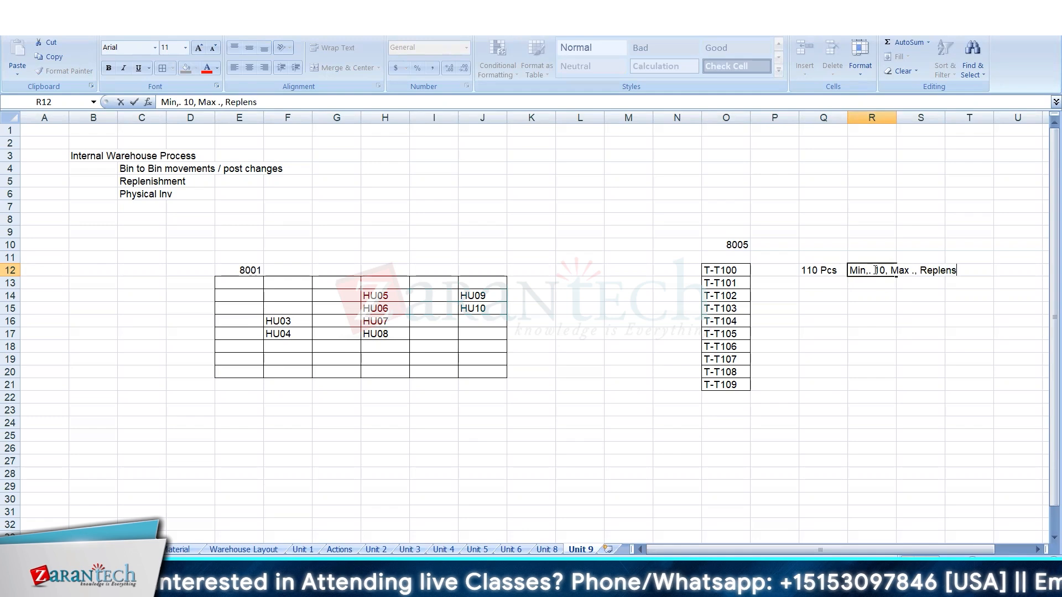
{"action": "key", "text": "BackSpace"}
{"action": "type", "text": "ish "}
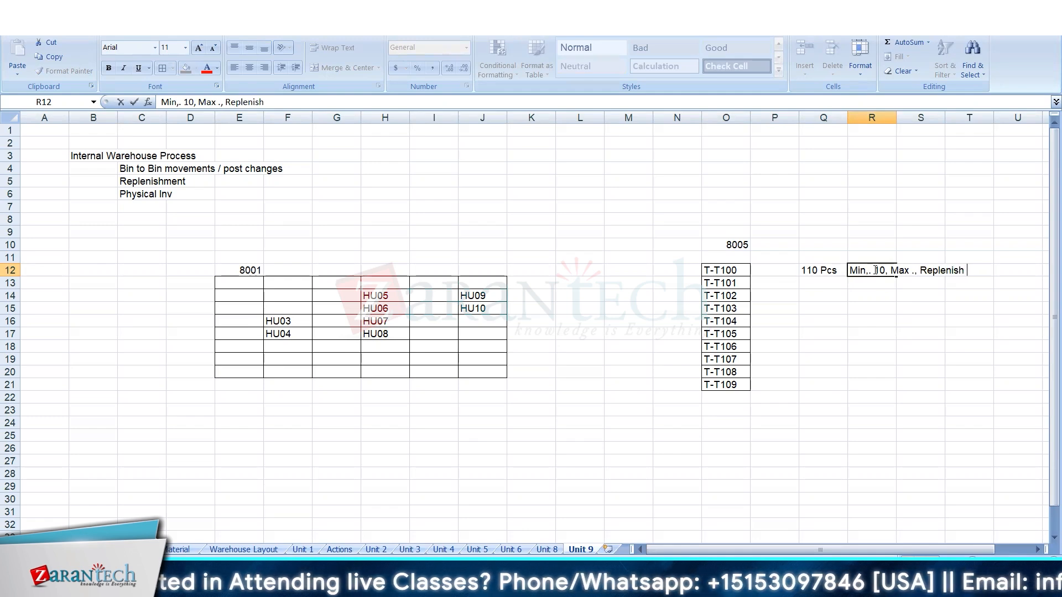
{"action": "type", "text": "- 100"}
{"action": "key", "text": "Return"}
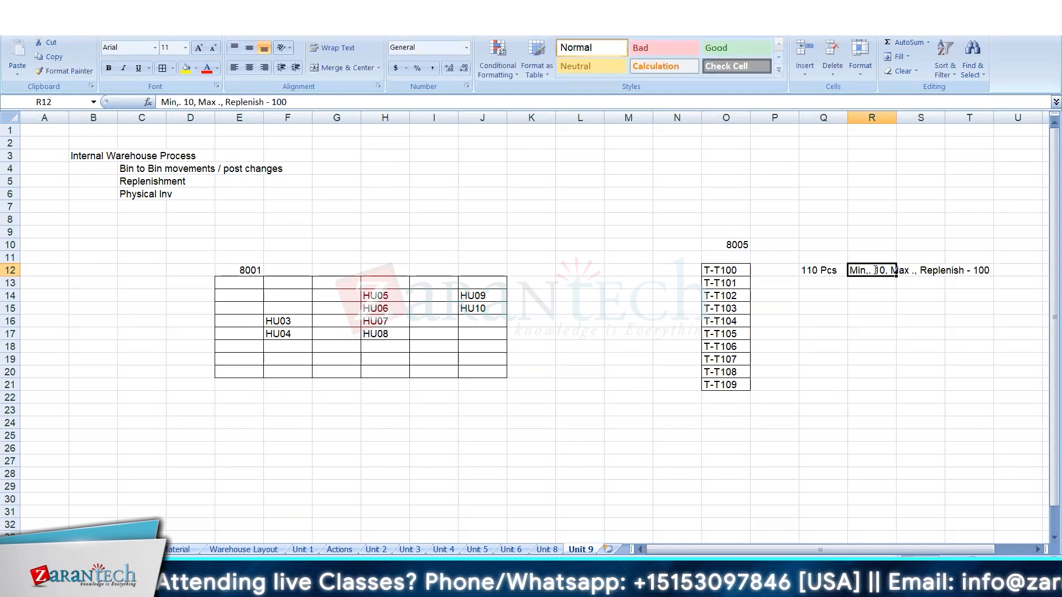
Set the maximum quantity in the T-T100 replenishment parameters in R12 to 110.
{"action": "double_click", "coordinate": [874, 270]}
{"action": "type", "text": "1"}
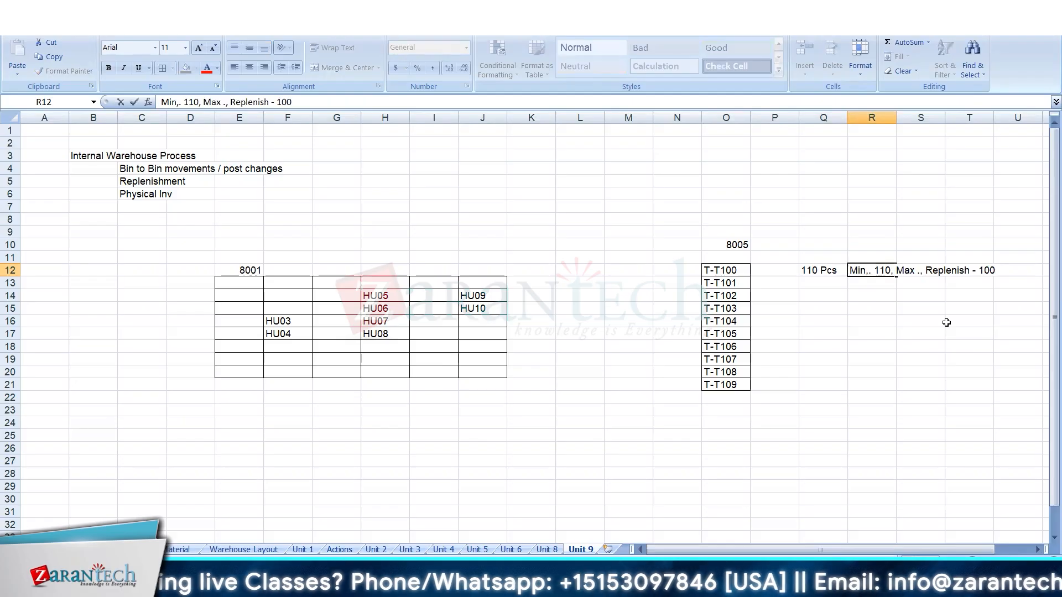
{"action": "key", "text": "BackSpace"}
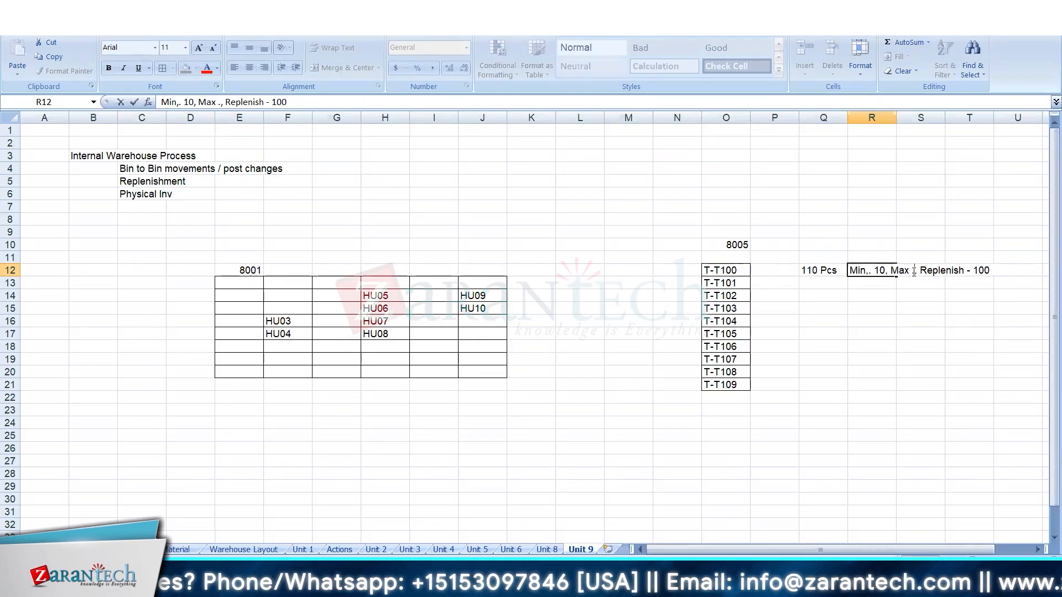
{"action": "key", "text": "BackSpace"}
{"action": "key", "text": "BackSpace"}
{"action": "type", "text": ". 0"}
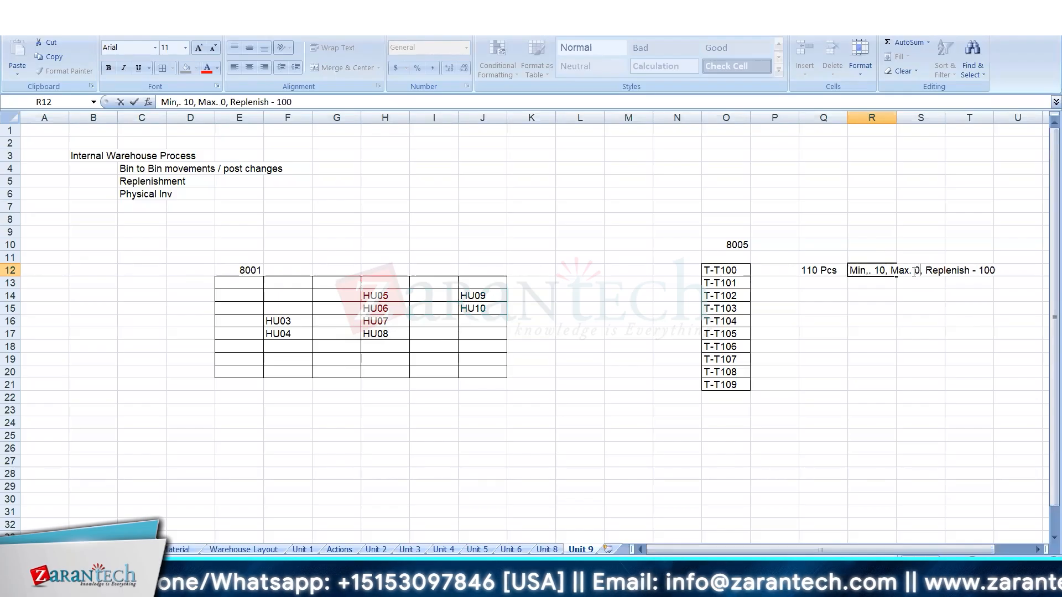
{"action": "key", "text": "BackSpace"}
{"action": "type", "text": "100"}
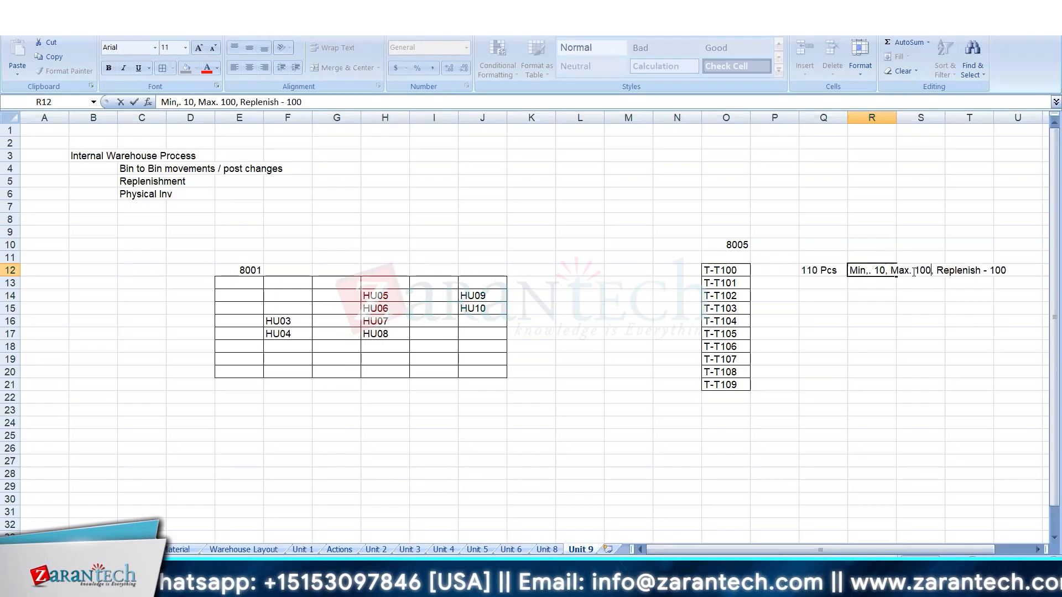
{"action": "type", "text": "1"}
{"action": "key", "text": "Return"}
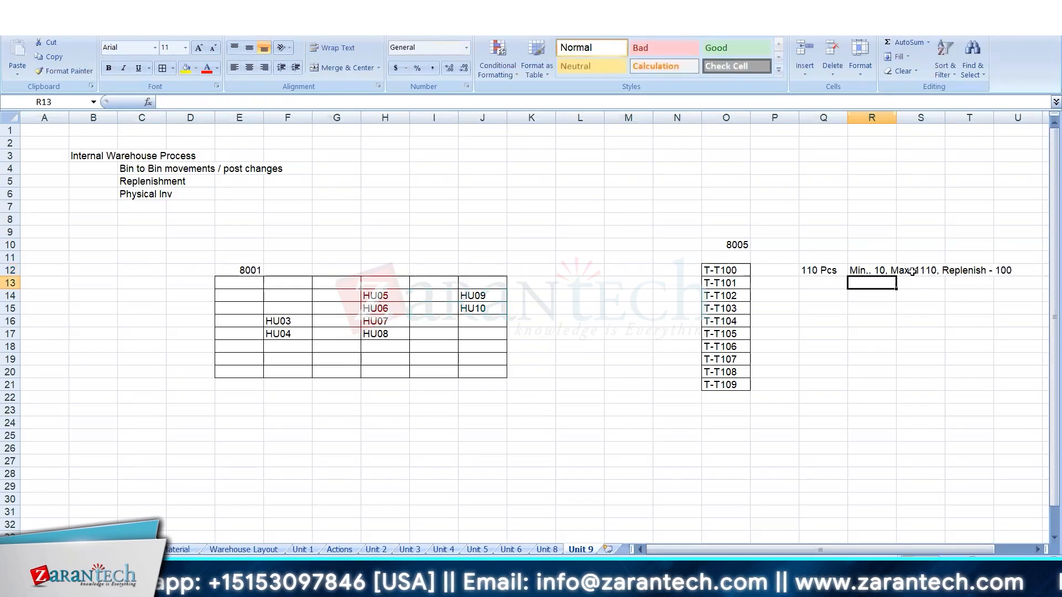
{"action": "left_click", "coordinate": [871, 270]}
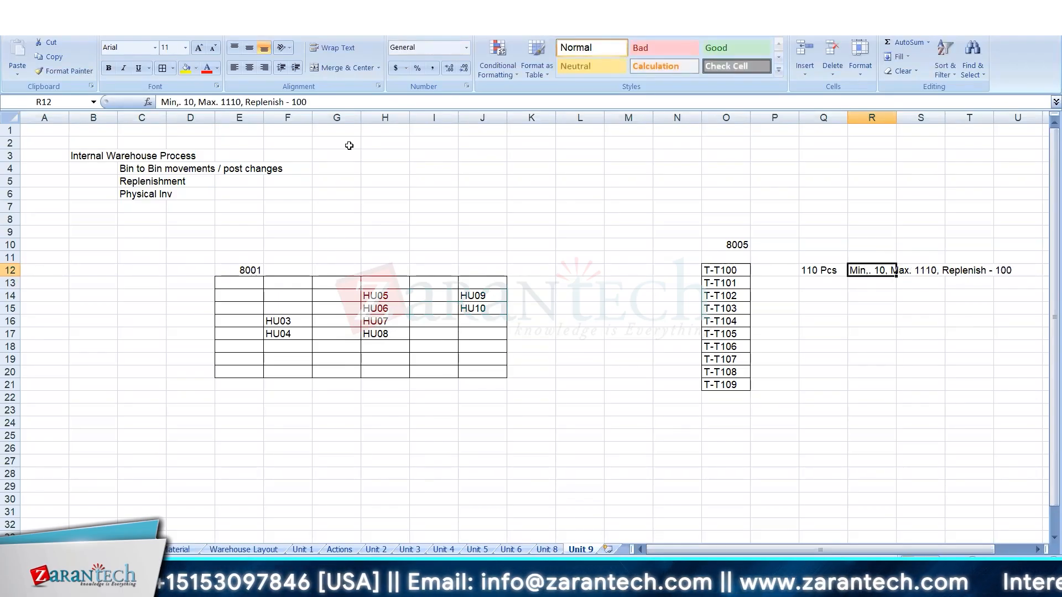
{"action": "left_click", "coordinate": [236, 102]}
{"action": "key", "text": "BackSpace"}
{"action": "key", "text": "Return"}
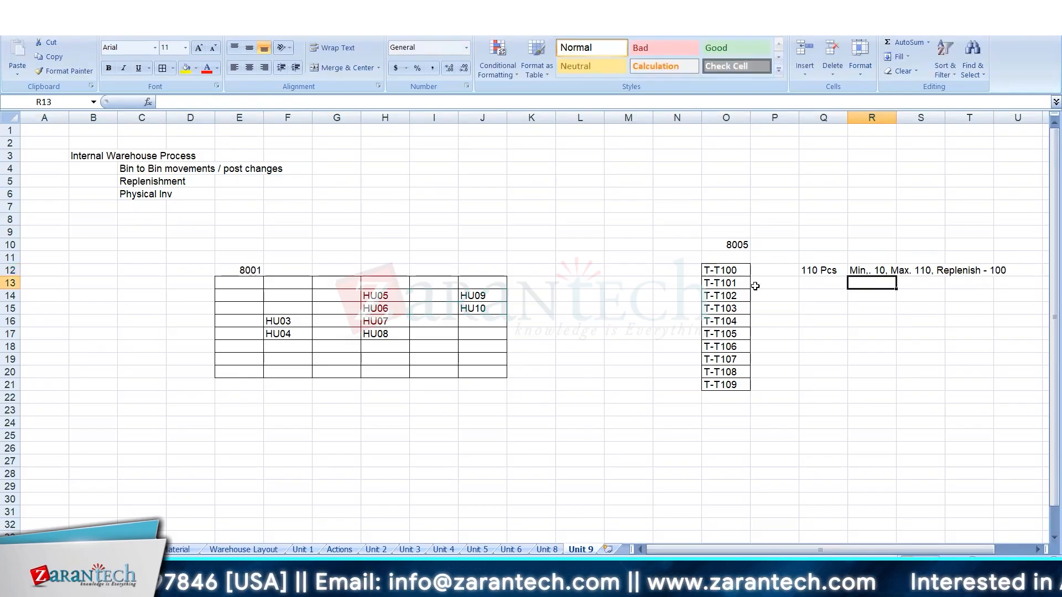
Copy the T-T100 quantity and replenishment parameters to Q21 and R21 on the T-T109 row.
{"action": "left_click", "coordinate": [838, 271]}
{"action": "key", "text": "ctrl+c"}
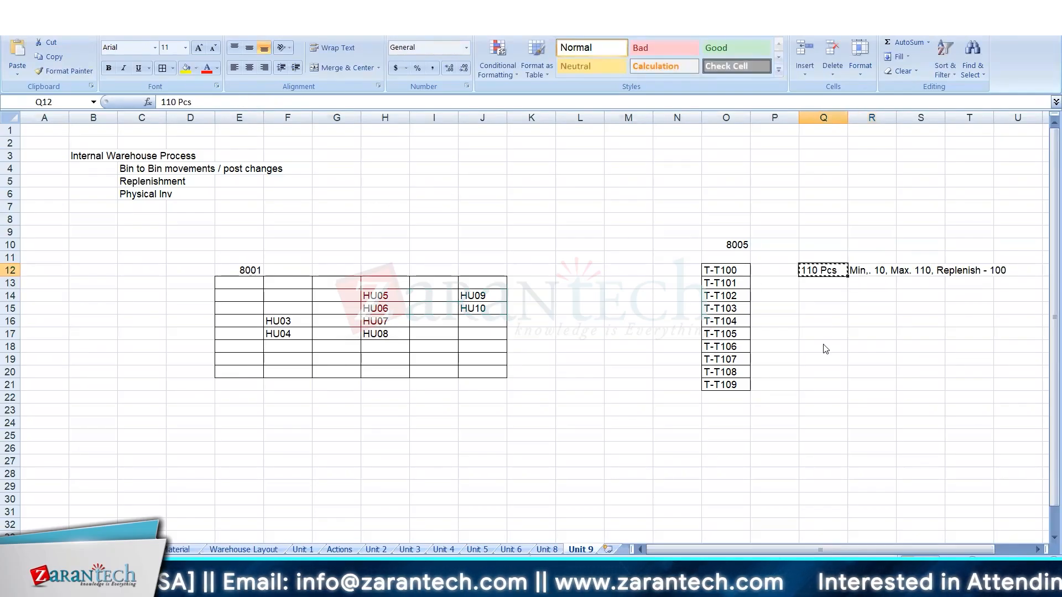
{"action": "left_click", "coordinate": [822, 385]}
{"action": "key", "text": "ctrl+v"}
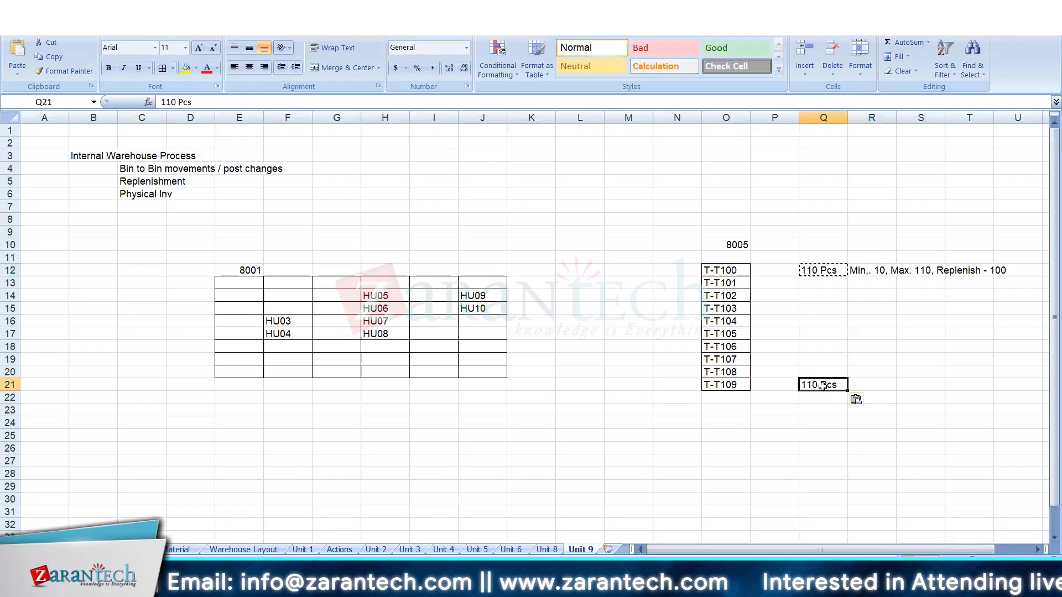
{"action": "left_click", "coordinate": [856, 270]}
{"action": "key", "text": "ctrl+c"}
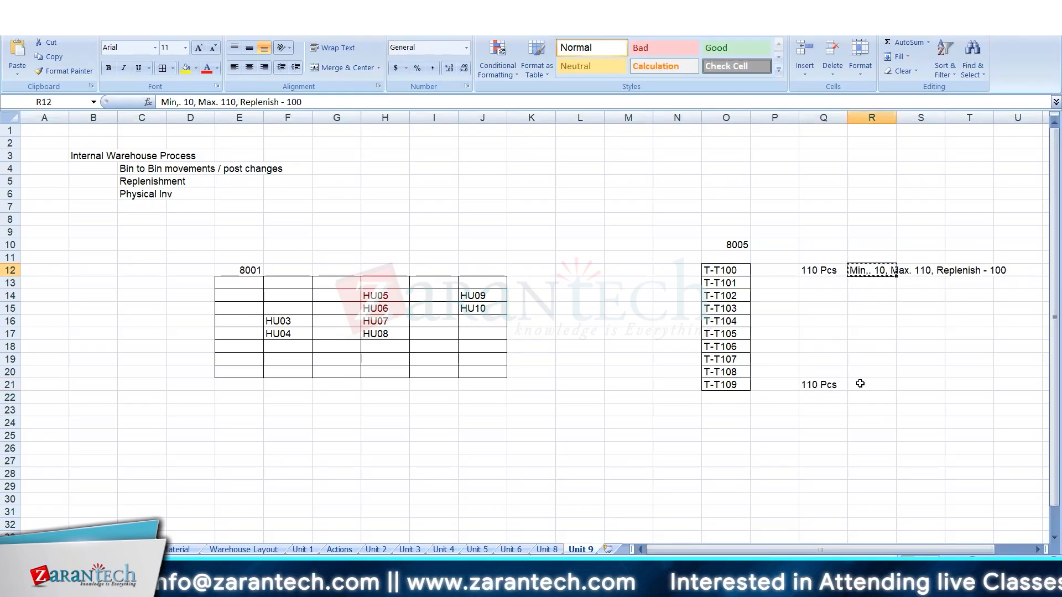
{"action": "left_click", "coordinate": [860, 383]}
{"action": "key", "text": "ctrl+v"}
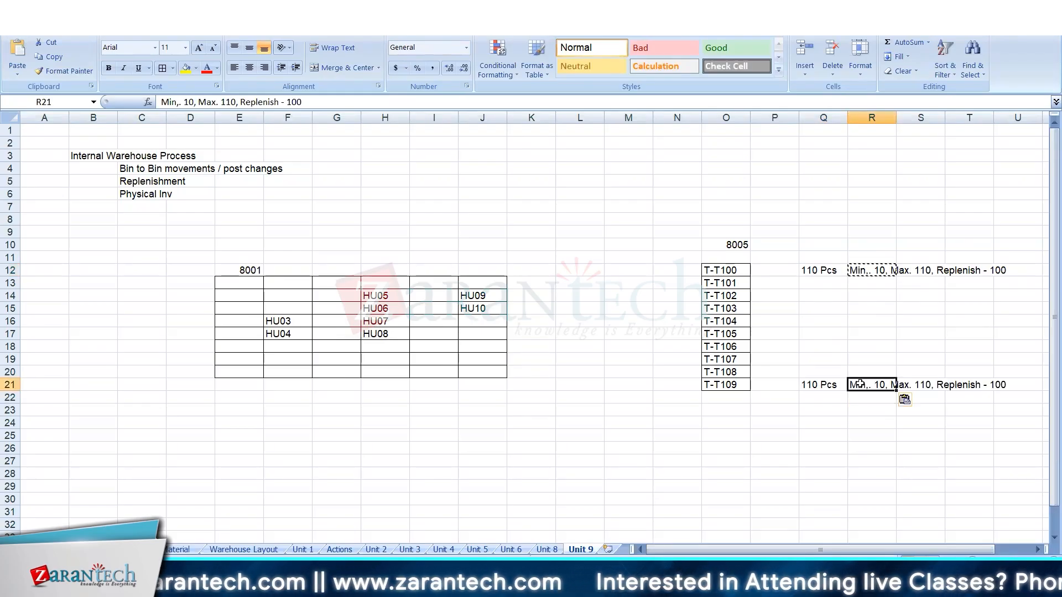
Set the maximum quantity in the T-T109 replenishment parameters in R21 to 210.
{"action": "left_click", "coordinate": [226, 102]}
{"action": "key", "text": "BackSpace"}
{"action": "type", "text": "3"}
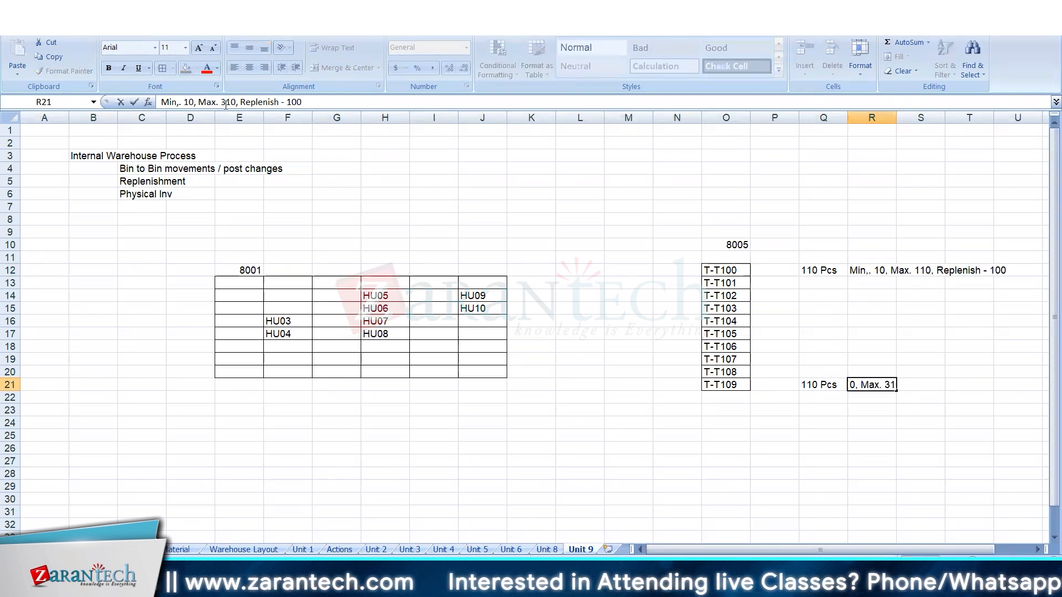
{"action": "key", "text": "BackSpace"}
{"action": "type", "text": "2"}
{"action": "key", "text": "Return"}
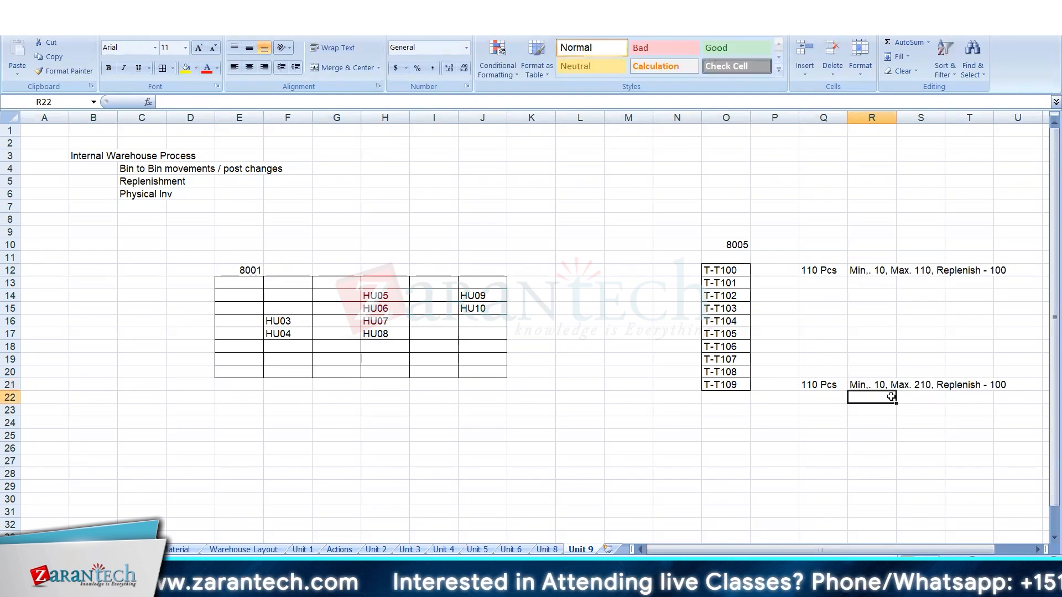
{"action": "left_click", "coordinate": [828, 384]}
{"action": "left_click", "coordinate": [984, 384]}
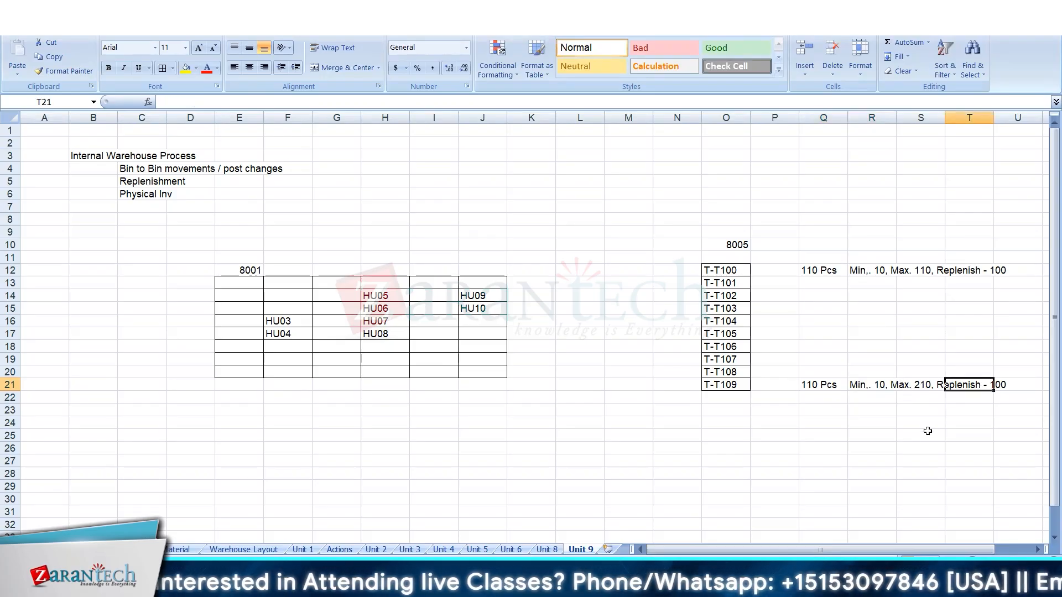
{"action": "left_click", "coordinate": [278, 320]}
{"action": "left_click", "coordinate": [282, 347]}
{"action": "left_click", "coordinate": [287, 333]}
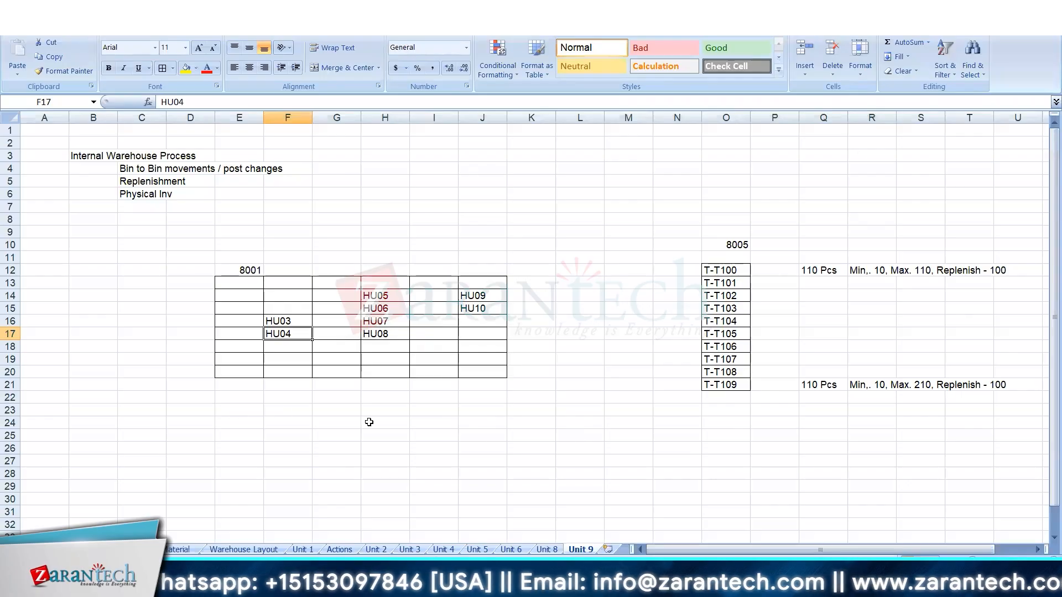
{"action": "left_click", "coordinate": [780, 422]}
{"action": "type", "text": "Fixed bin is fil"}
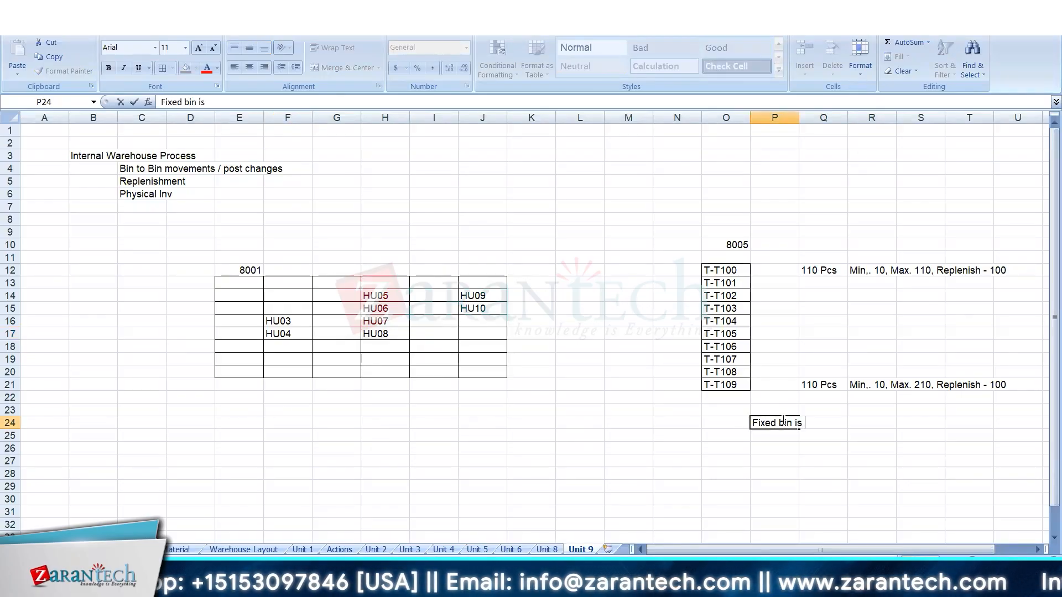
{"action": "key", "text": "BackSpace"}
{"action": "key", "text": "BackSpace"}
{"action": "key", "text": "BackSpace"}
{"action": "key", "text": "BackSpace"}
{"action": "key", "text": "BackSpace"}
{"action": "key", "text": "BackSpace"}
{"action": "key", "text": "BackSpace"}
{"action": "key", "text": "BackSpace"}
{"action": "key", "text": "BackSpace"}
{"action": "key", "text": "BackSpace"}
{"action": "key", "text": "BackSpace"}
{"action": "key", "text": "BackSpace"}
{"action": "key", "text": "BackSpace"}
{"action": "key", "text": "BackSpace"}
{"action": "key", "text": "BackSpace"}
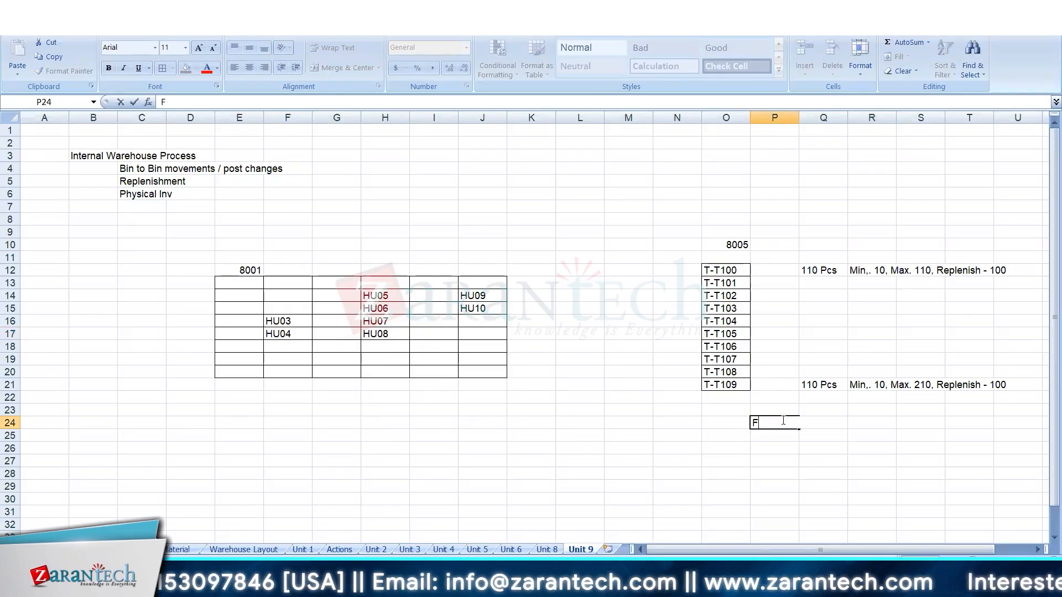
Enter in P24 "When the stock is reduced below min level, Replenishment task is created in multiple of Replenishment qty till it reaches the Max. qty".
{"action": "type", "text": "When the stock is re"}
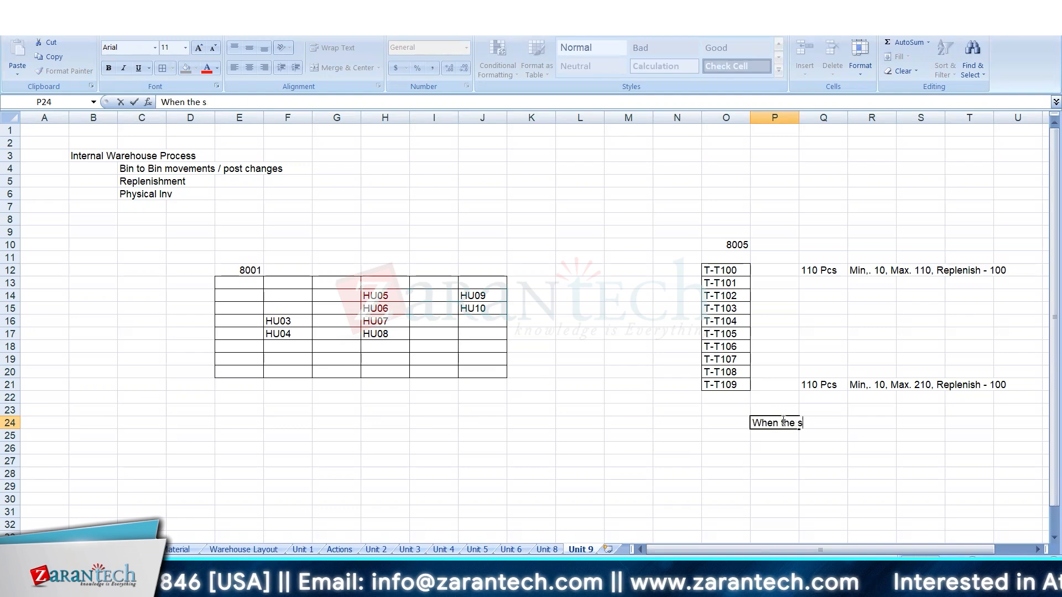
{"action": "key", "text": "Down"}
{"action": "key", "text": "Down"}
{"action": "key", "text": "Down"}
{"action": "key", "text": "Down"}
{"action": "key", "text": "Right"}
{"action": "key", "text": "Right"}
{"action": "key", "text": "Right"}
{"action": "key", "text": "Right"}
{"action": "key", "text": "Right"}
{"action": "key", "text": "Right"}
{"action": "key", "text": "Right"}
{"action": "key", "text": "Right"}
{"action": "left_click", "coordinate": [628, 422]}
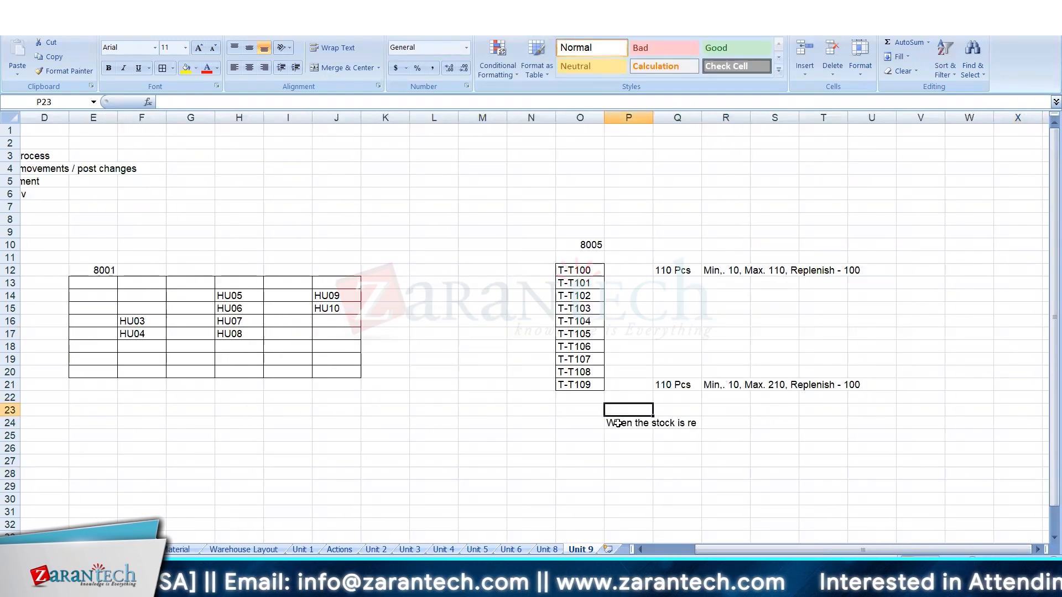
{"action": "left_click", "coordinate": [250, 103]}
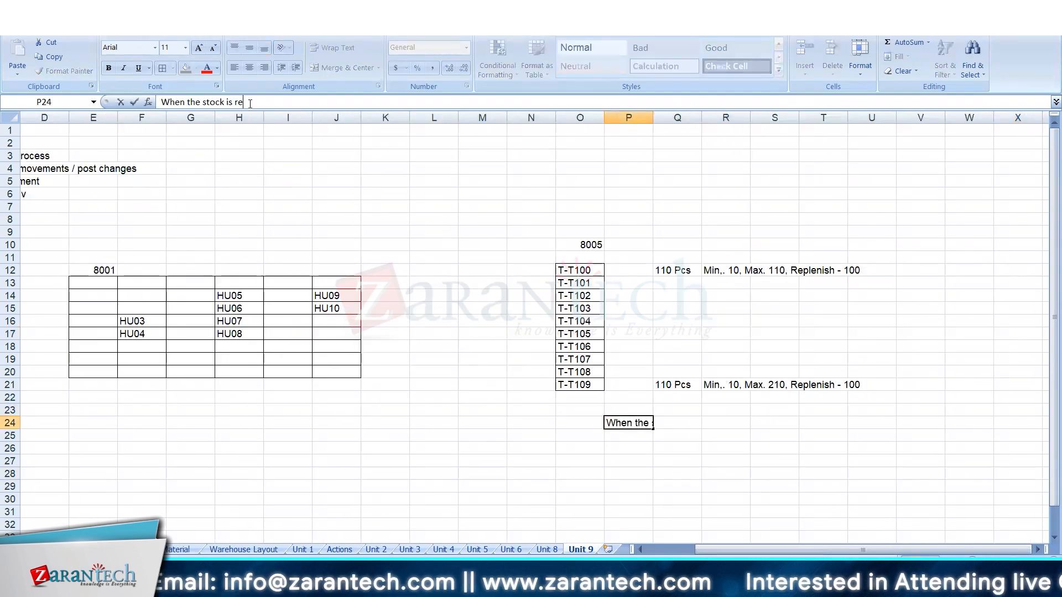
{"action": "type", "text": "duced below min le"}
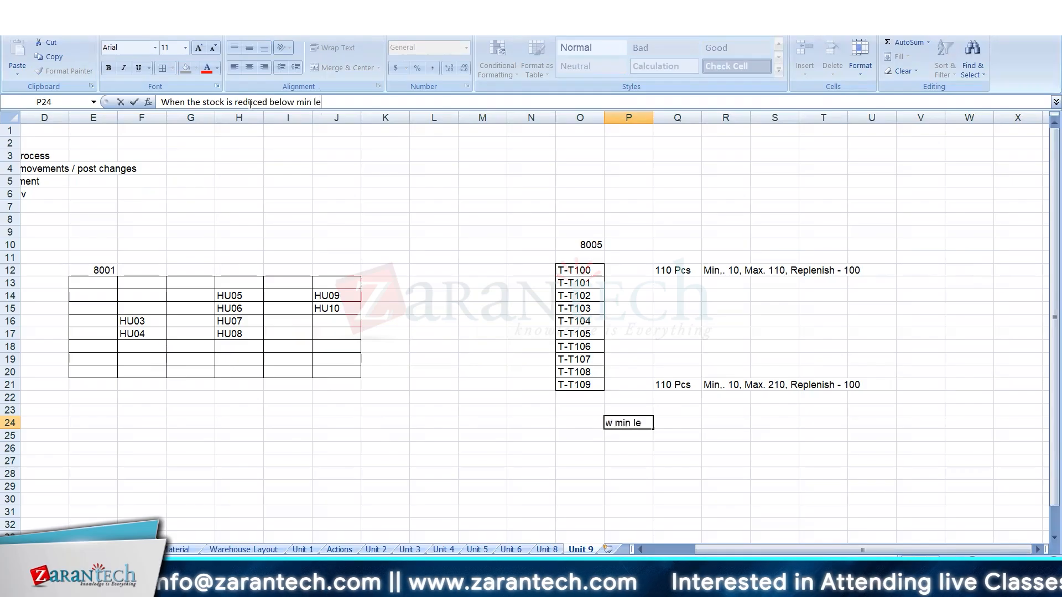
{"action": "type", "text": "vel, Replenish"}
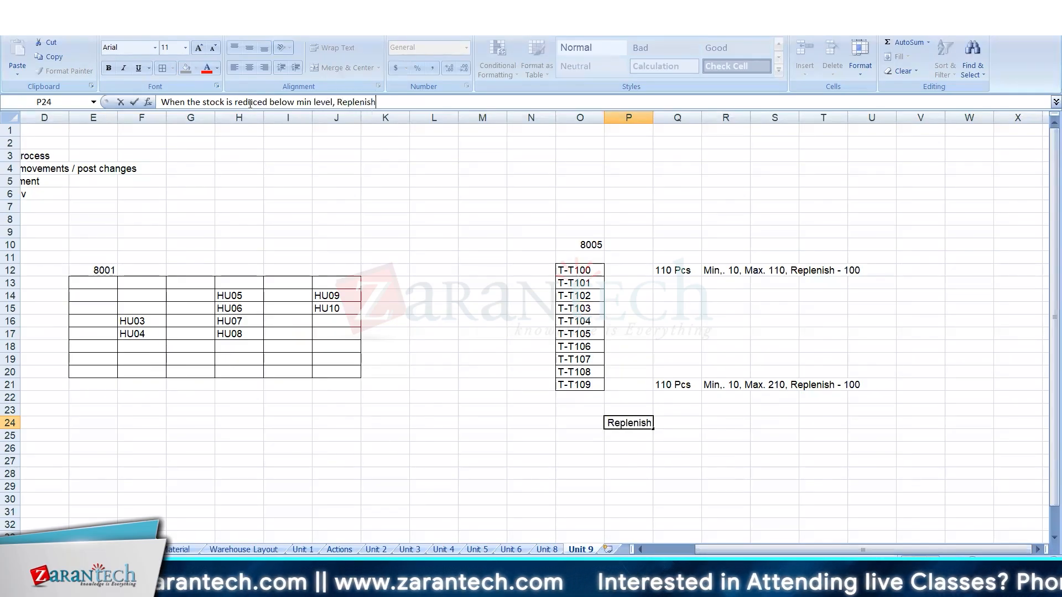
{"action": "type", "text": "ment task is created in "}
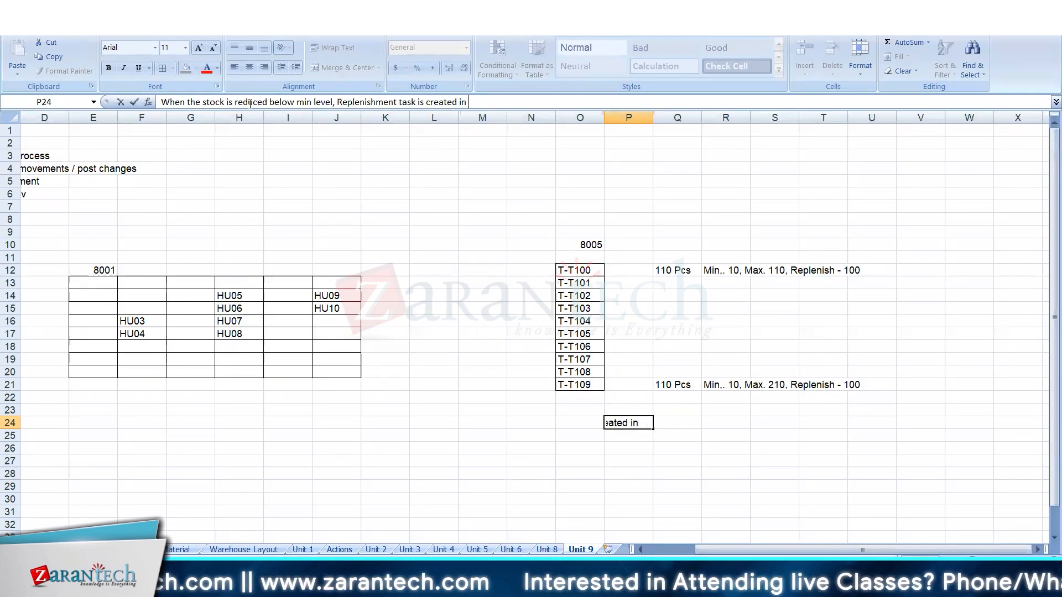
{"action": "type", "text": "multiple of Rep"}
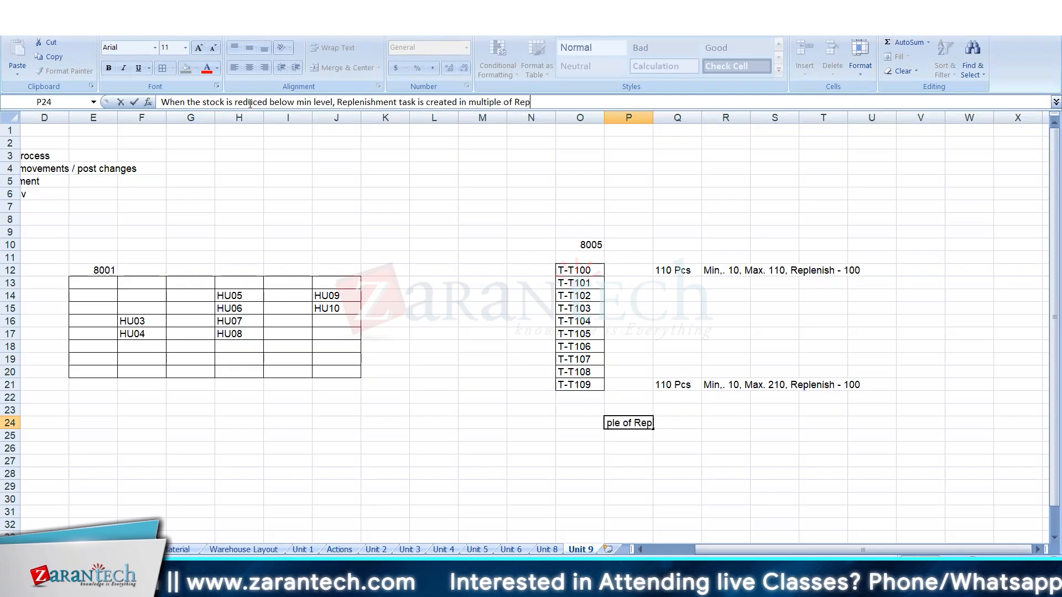
{"action": "type", "text": "lenishment qty till "}
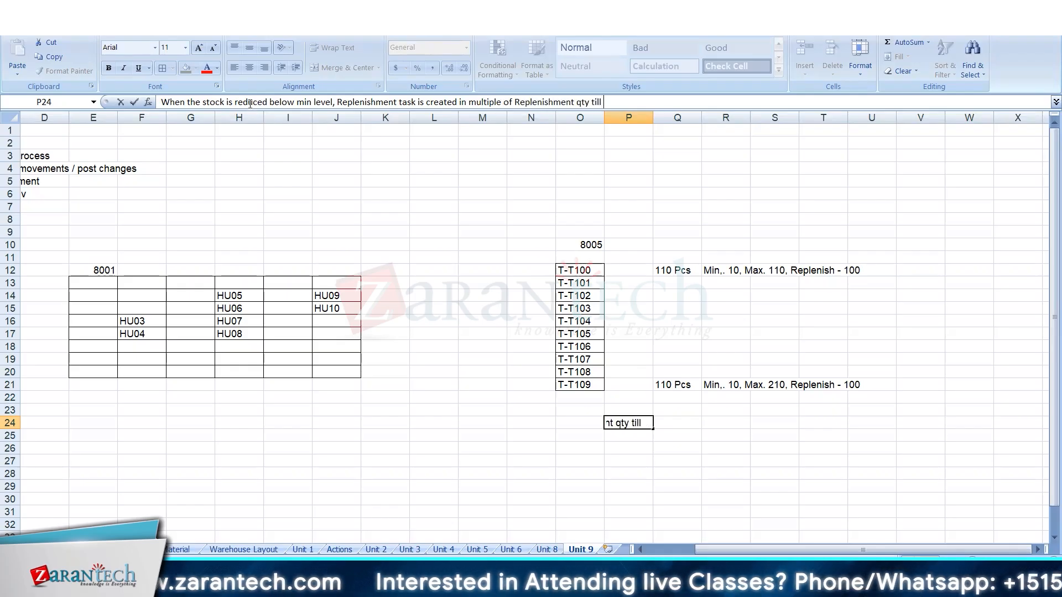
{"action": "type", "text": "it reaches"}
{"action": "key", "text": "Return"}
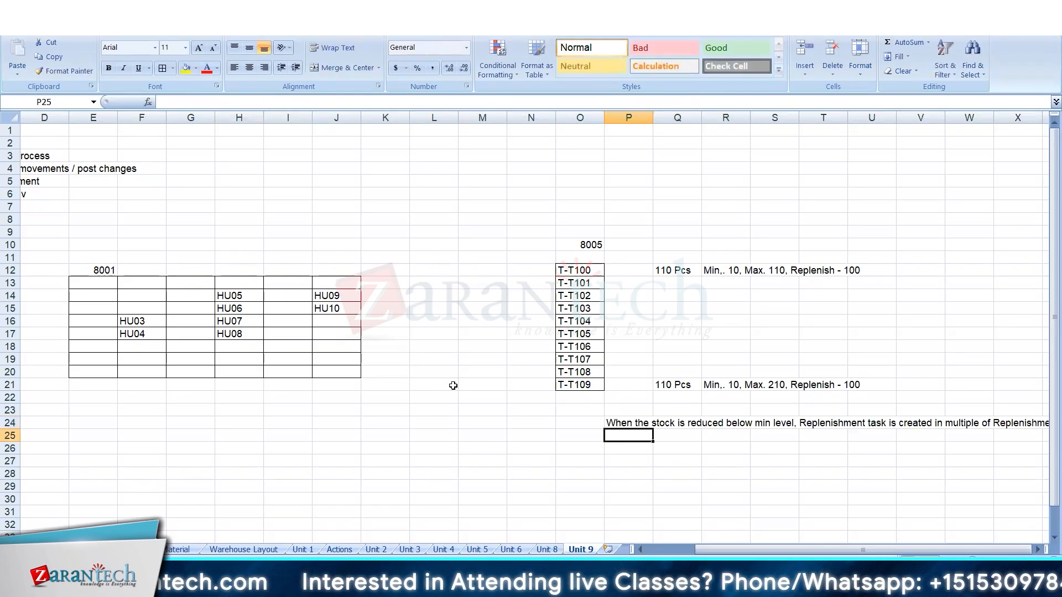
Move the replenishment rule note from P24 to H24, below the 8001 grid.
{"action": "left_click", "coordinate": [623, 424]}
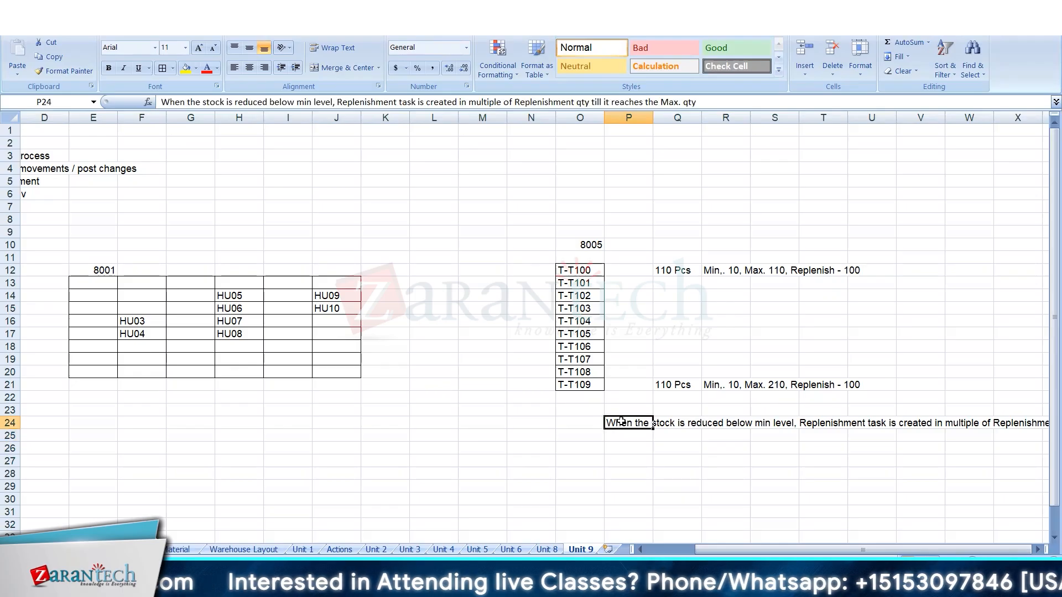
{"action": "key", "text": "Right"}
{"action": "key", "text": "Right"}
{"action": "key", "text": "Right"}
{"action": "key", "text": "Right"}
{"action": "key", "text": "Right"}
{"action": "key", "text": "Right"}
{"action": "key", "text": "Right"}
{"action": "key", "text": "Right"}
{"action": "key", "text": "Right"}
{"action": "key", "text": "Right"}
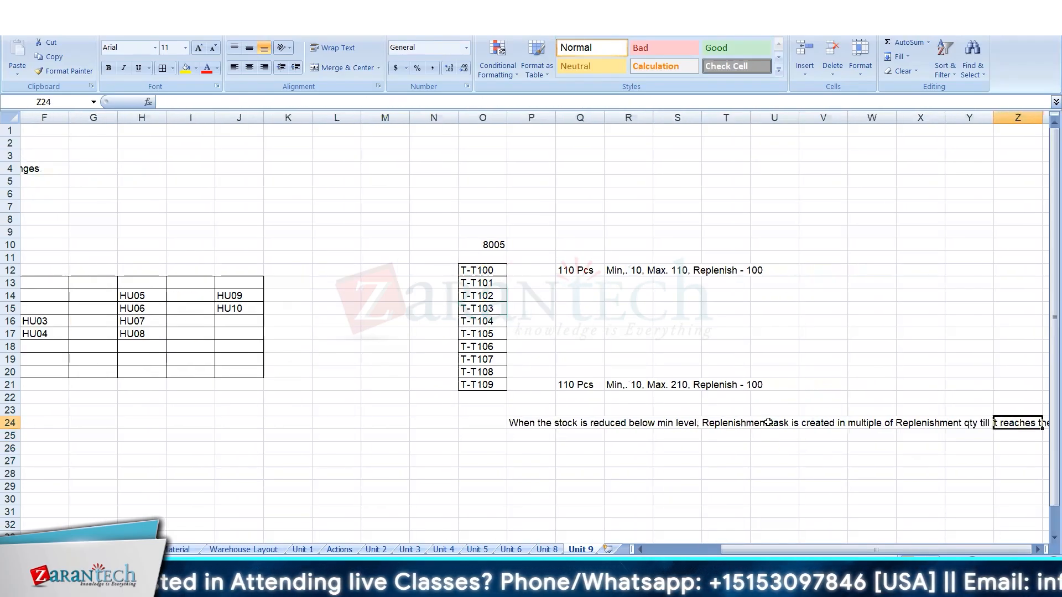
{"action": "key", "text": "Left"}
{"action": "key", "text": "Left"}
{"action": "key", "text": "Left"}
{"action": "key", "text": "Left"}
{"action": "key", "text": "Left"}
{"action": "key", "text": "Left"}
{"action": "key", "text": "Left"}
{"action": "key", "text": "Left"}
{"action": "key", "text": "Left"}
{"action": "key", "text": "Left"}
{"action": "key", "text": "ctrl+c"}
{"action": "key", "text": "Left"}
{"action": "key", "text": "Left"}
{"action": "key", "text": "Left"}
{"action": "key", "text": "Left"}
{"action": "key", "text": "Left"}
{"action": "key", "text": "Left"}
{"action": "key", "text": "Left"}
{"action": "key", "text": "Left"}
{"action": "key", "text": "Left"}
{"action": "key", "text": "Left"}
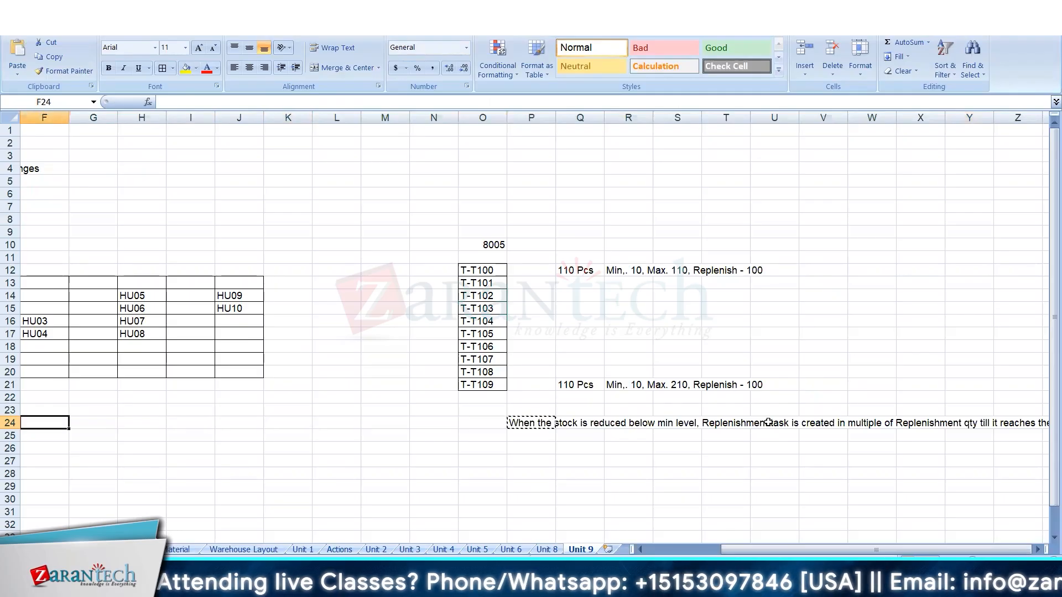
{"action": "key", "text": "Right"}
{"action": "key", "text": "Right"}
{"action": "key", "text": "ctrl+v"}
{"action": "key", "text": "Left"}
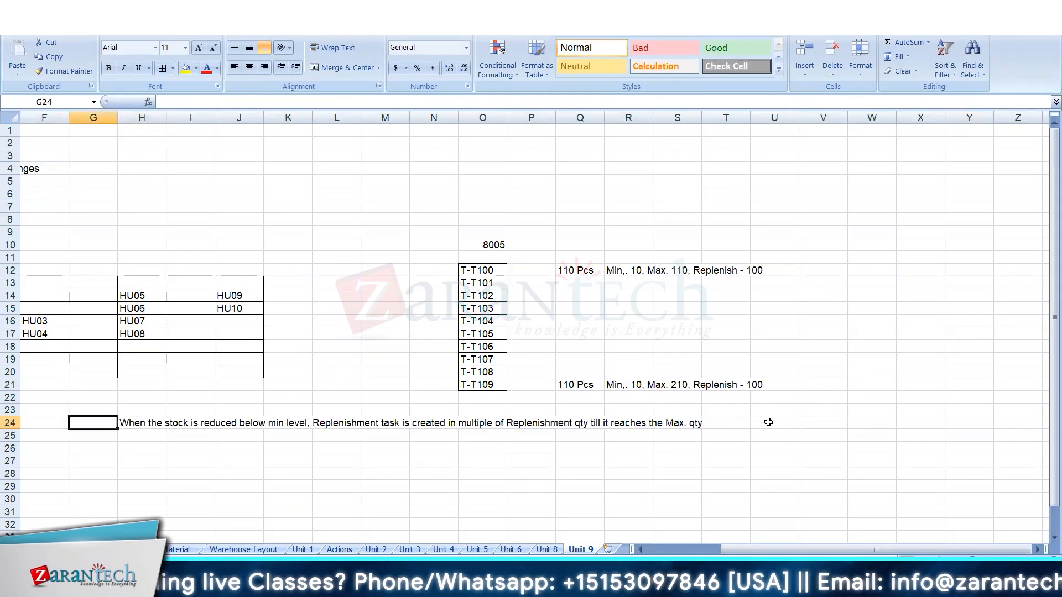
{"action": "key", "text": "Left"}
{"action": "key", "text": "Left"}
{"action": "key", "text": "Left"}
{"action": "key", "text": "Left"}
{"action": "key", "text": "Left"}
{"action": "key", "text": "Left"}
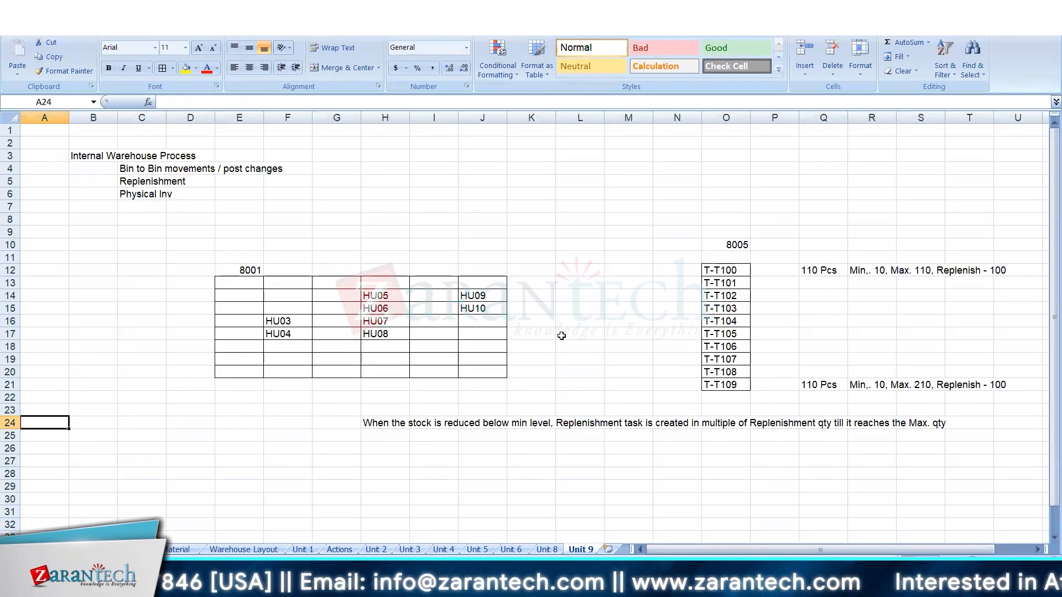
{"action": "left_click", "coordinate": [386, 308]}
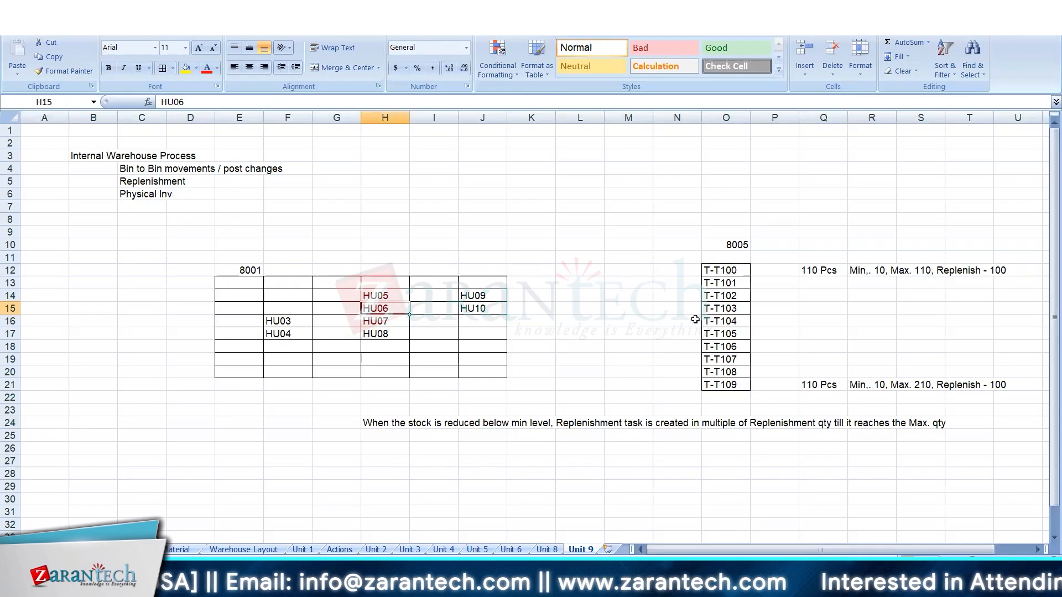
{"action": "left_click", "coordinate": [451, 437]}
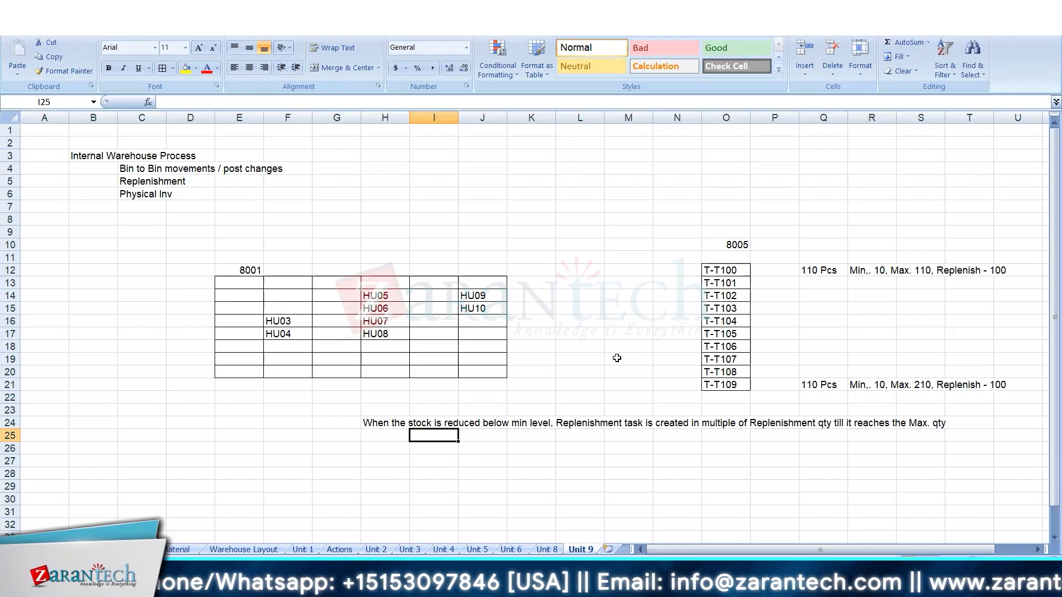
{"action": "left_click", "coordinate": [859, 271]}
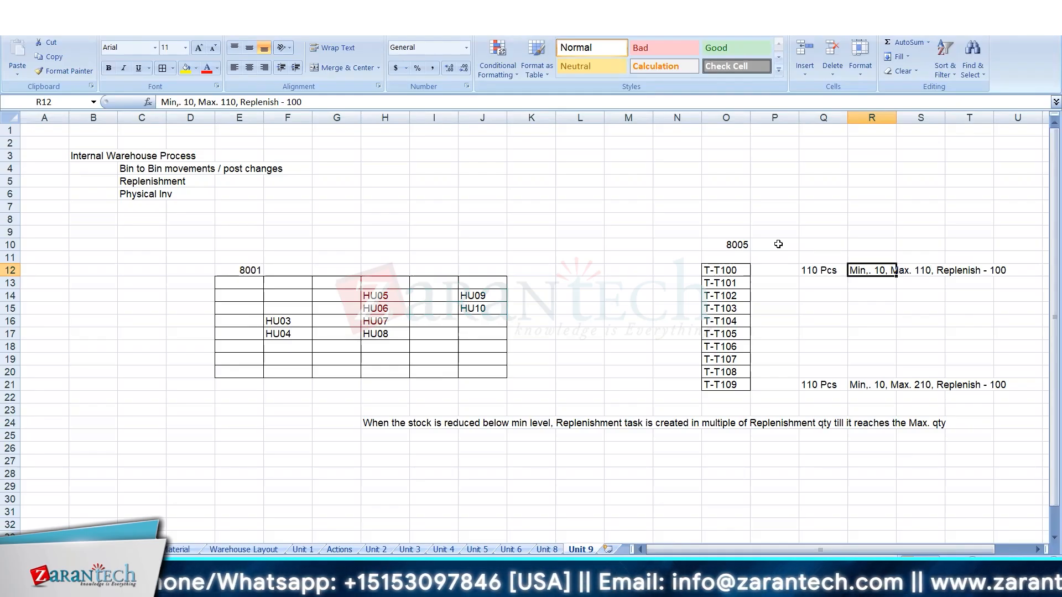
{"action": "left_click", "coordinate": [90, 150]}
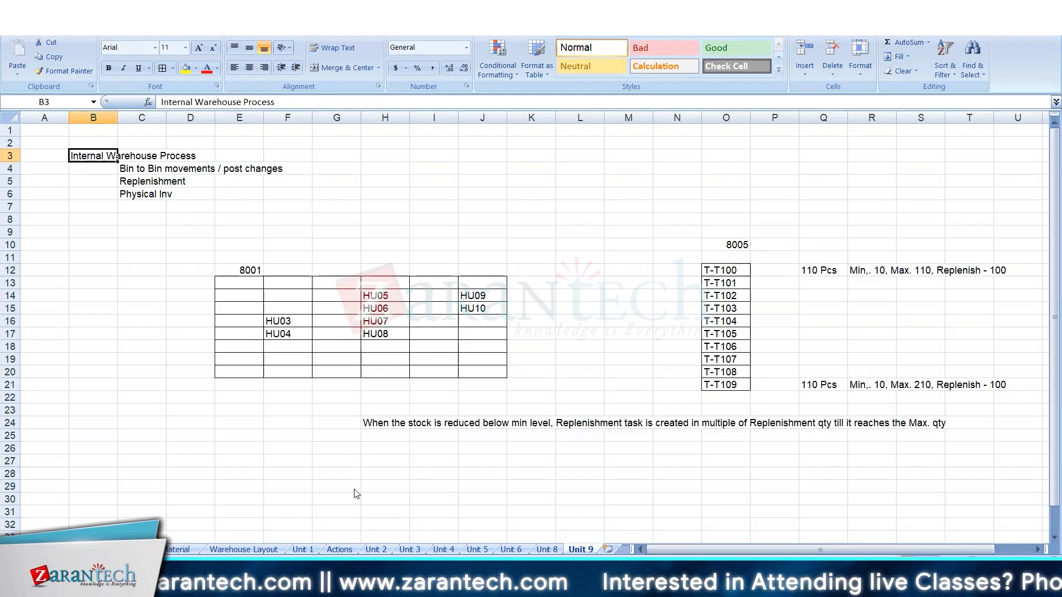
{"action": "mouse_move", "coordinate": [323, 583]}
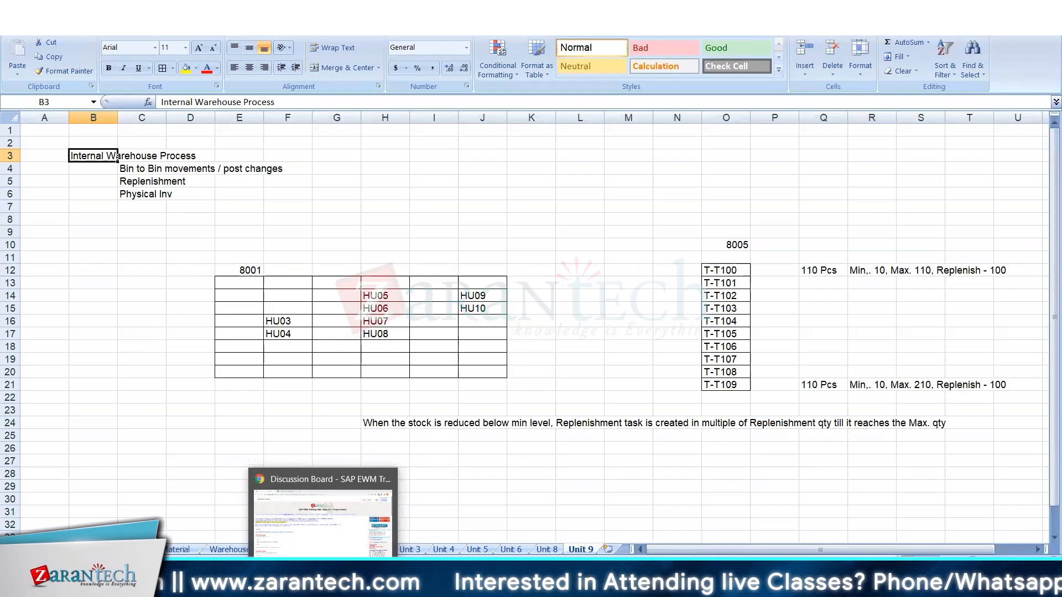
{"action": "left_click", "coordinate": [504, 348]}
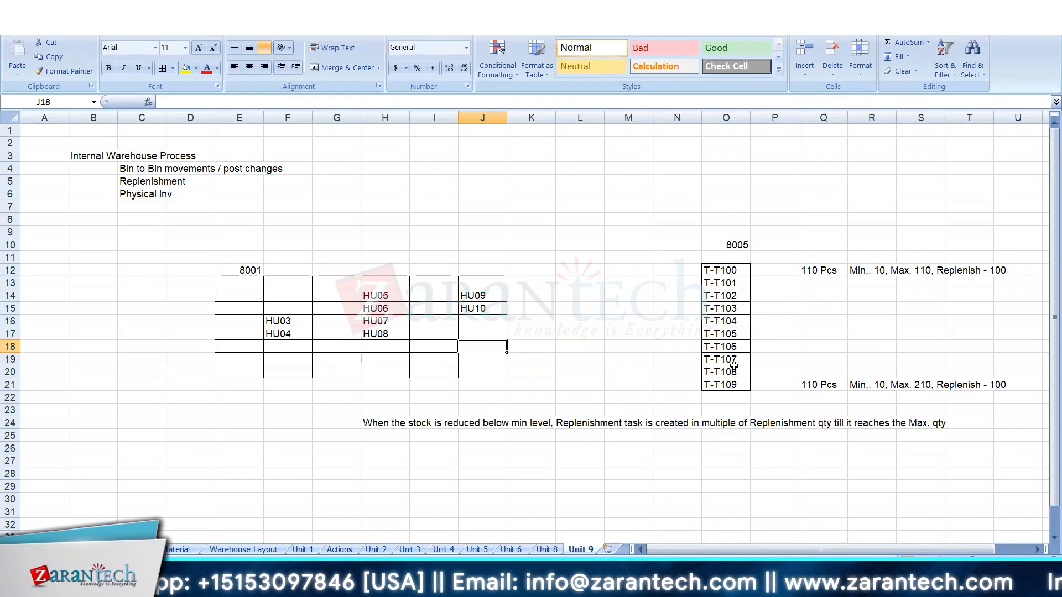
Switch to SAP and open product T-T300 of warehouse WH34 in warehouse product maintenance.
{"action": "key", "text": "alt+Tab"}
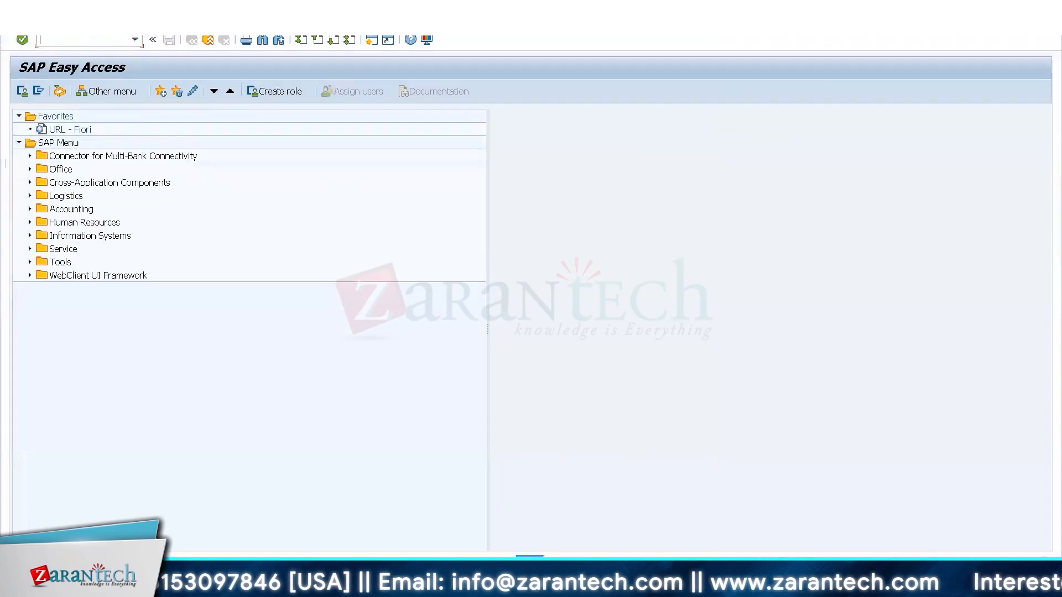
{"action": "type", "text": "/n/scw/"}
{"action": "type", "text": "mat1"}
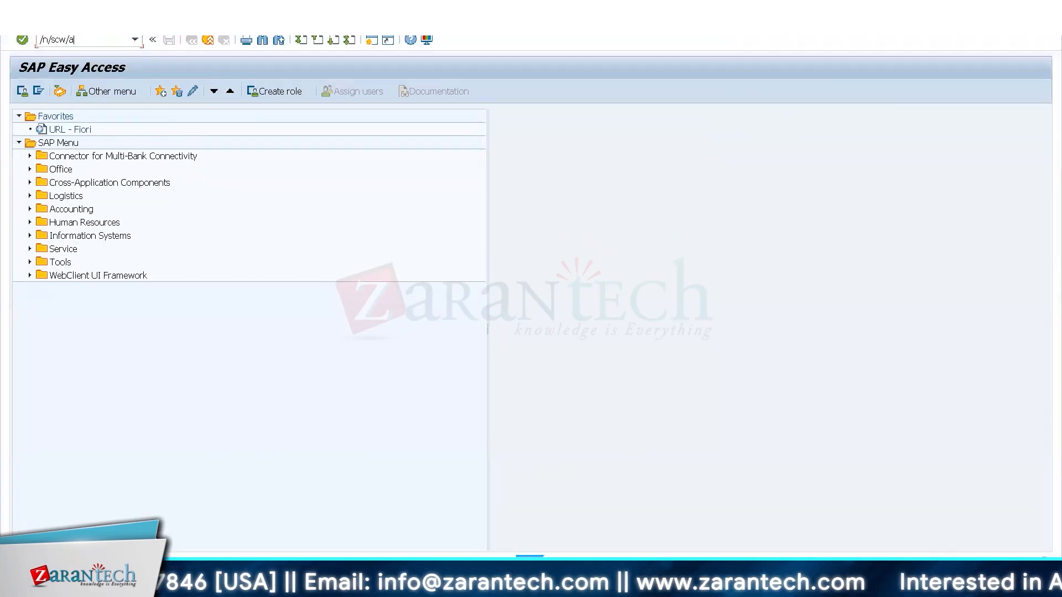
{"action": "key", "text": "Return"}
{"action": "left_click", "coordinate": [232, 117]}
{"action": "key", "text": "BackSpace"}
{"action": "key", "text": "BackSpace"}
{"action": "key", "text": "BackSpace"}
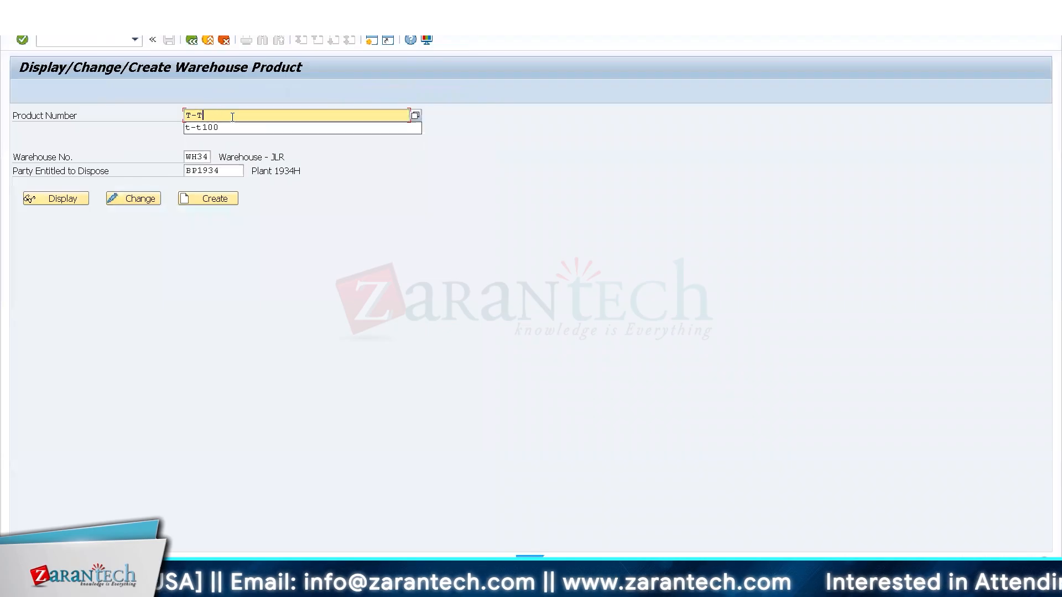
{"action": "type", "text": "300"}
{"action": "key", "text": "Return"}
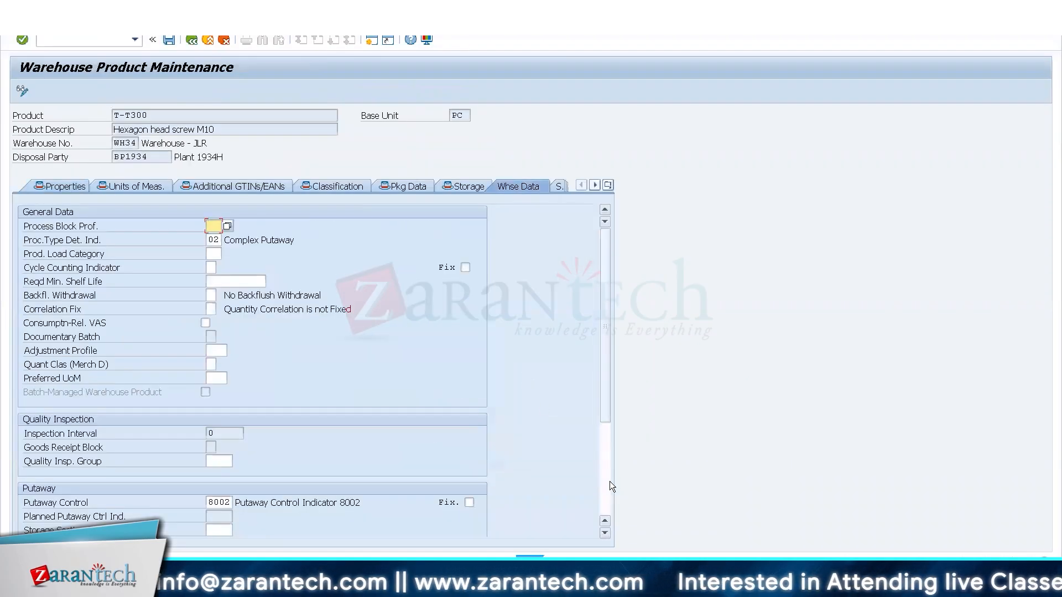
Try to set the stock removal control of product T-T300 to 8005, and clear the entry.
{"action": "left_click", "coordinate": [610, 481]}
{"action": "left_click", "coordinate": [225, 449]}
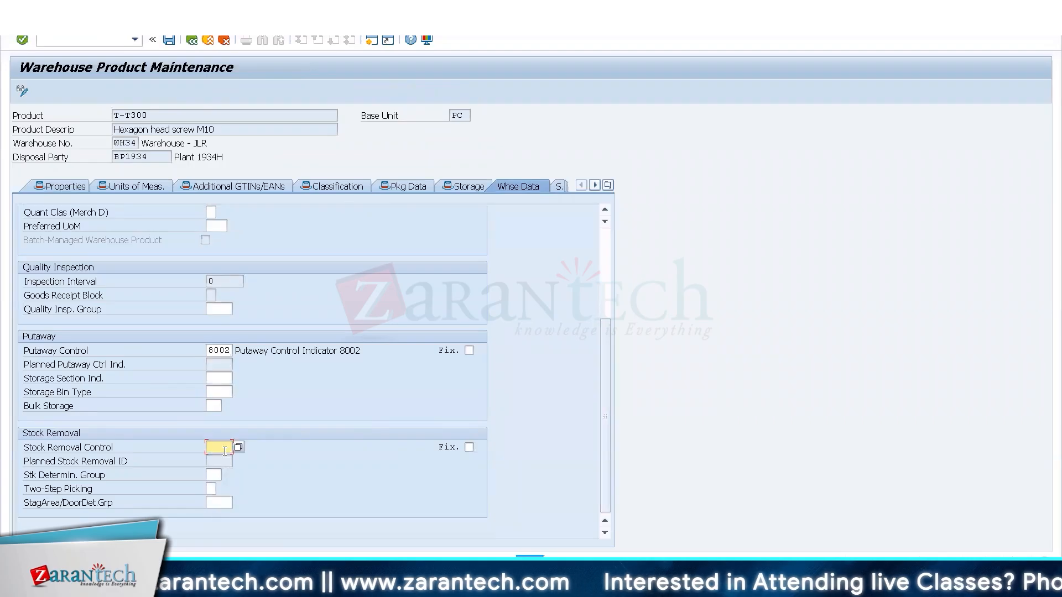
{"action": "type", "text": "8005"}
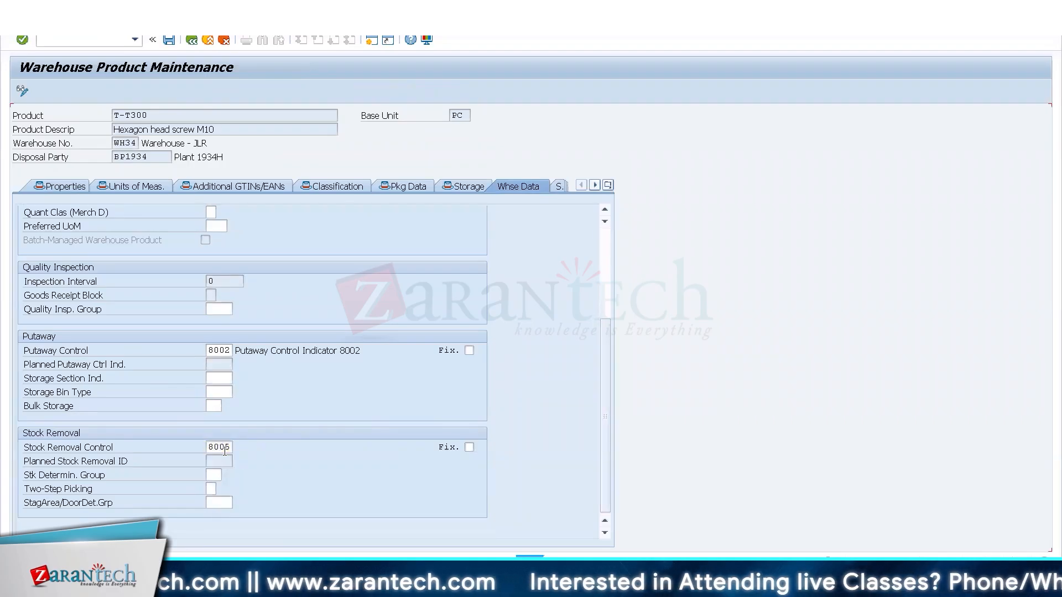
{"action": "key", "text": "Return"}
{"action": "key", "text": "BackSpace"}
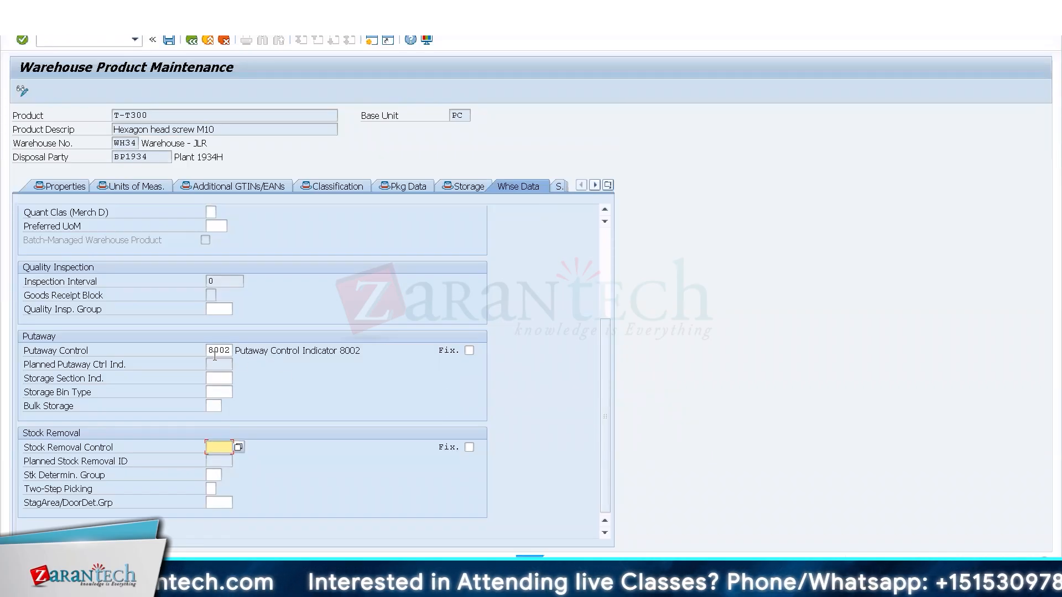
{"action": "left_click", "coordinate": [214, 353]}
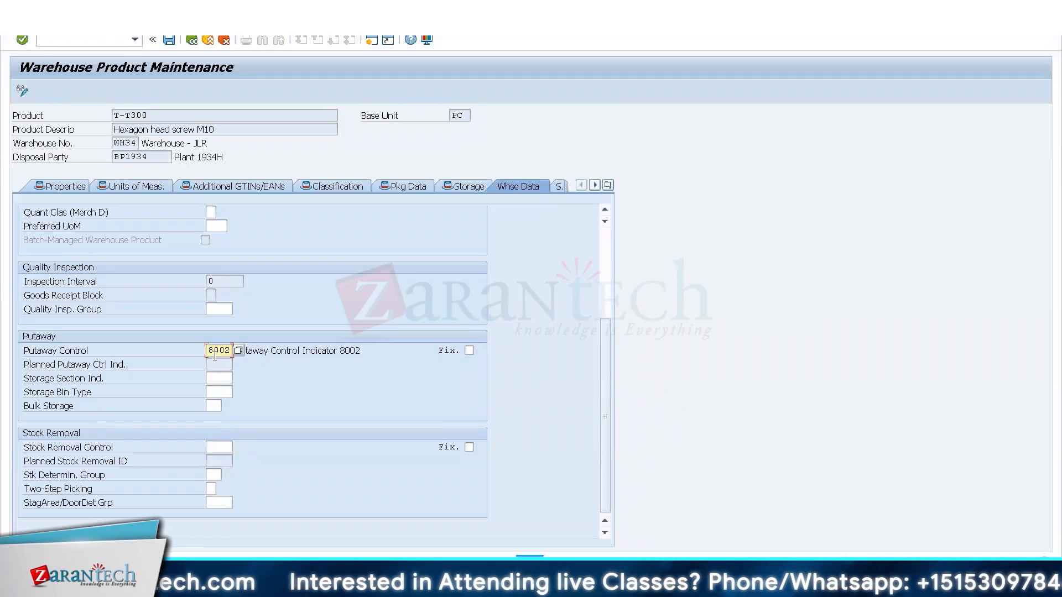
{"action": "left_click", "coordinate": [219, 449]}
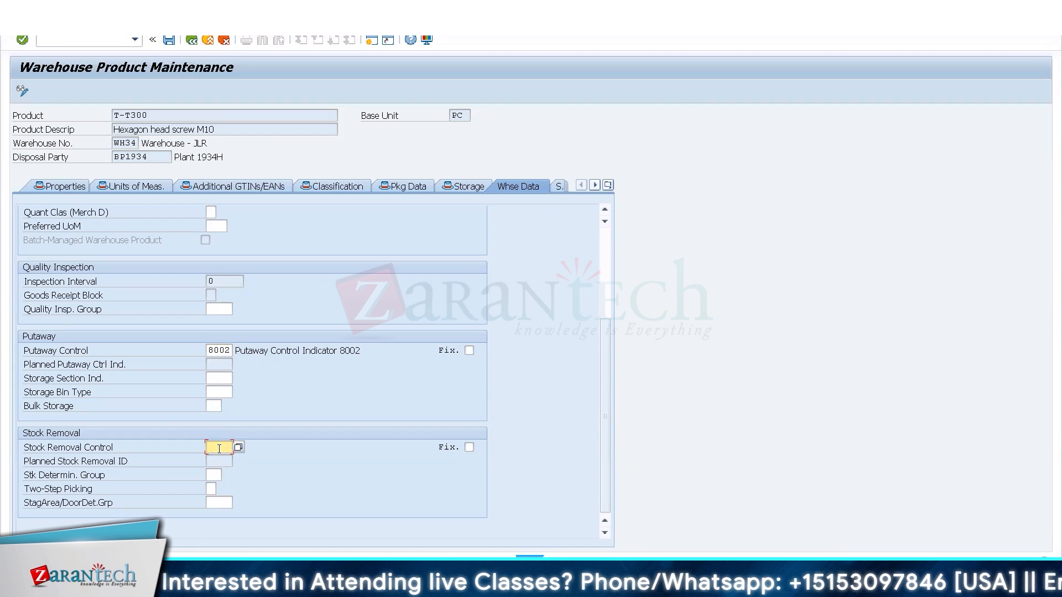
{"action": "type", "text": "8005"}
{"action": "key", "text": "BackSpace"}
{"action": "key", "text": "BackSpace"}
{"action": "key", "text": "BackSpace"}
{"action": "key", "text": "BackSpace"}
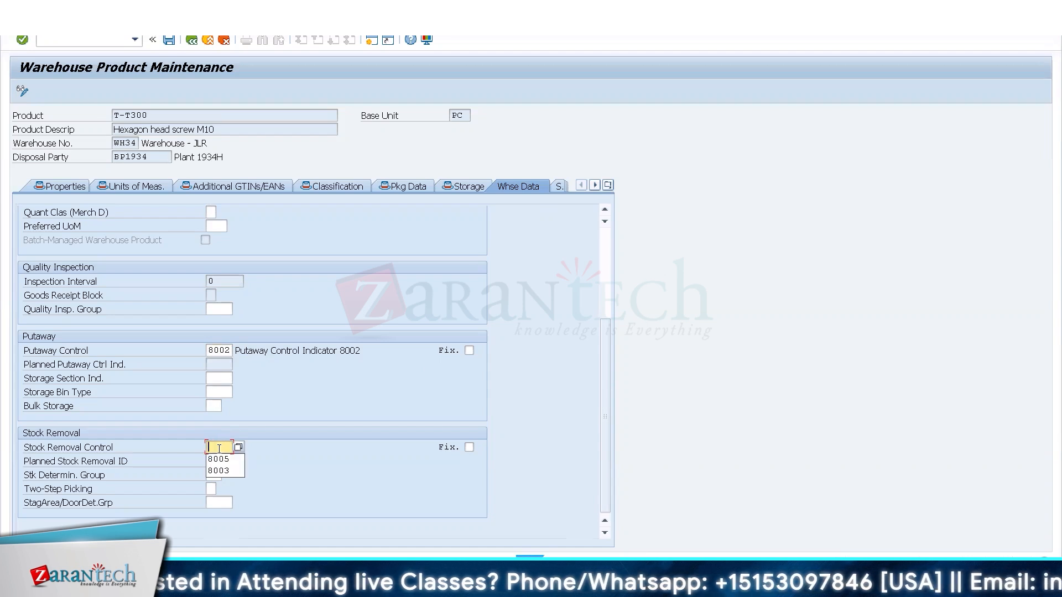
Switch to the IMG session and open Define Stock Removal Control Indicator within the Goods Issue Process strategies.
{"action": "left_click", "coordinate": [160, 584]}
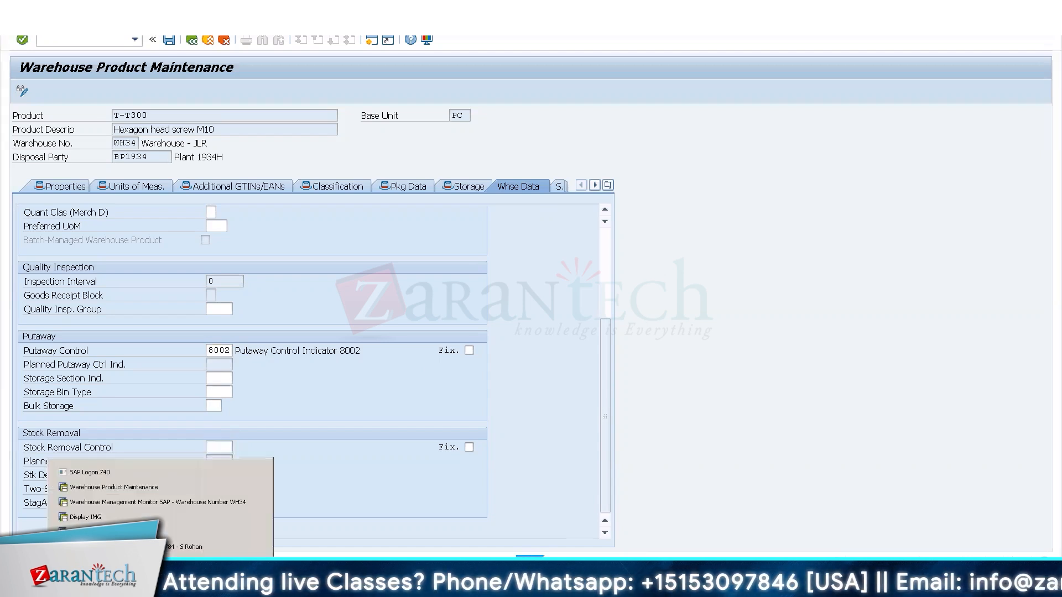
{"action": "left_click", "coordinate": [135, 519]}
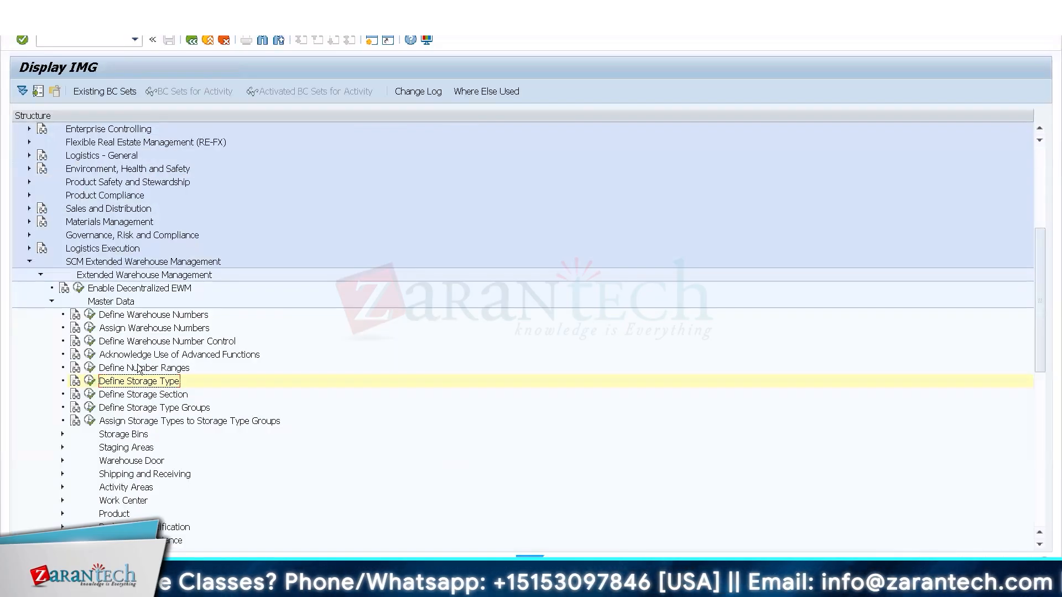
{"action": "left_click", "coordinate": [51, 302]}
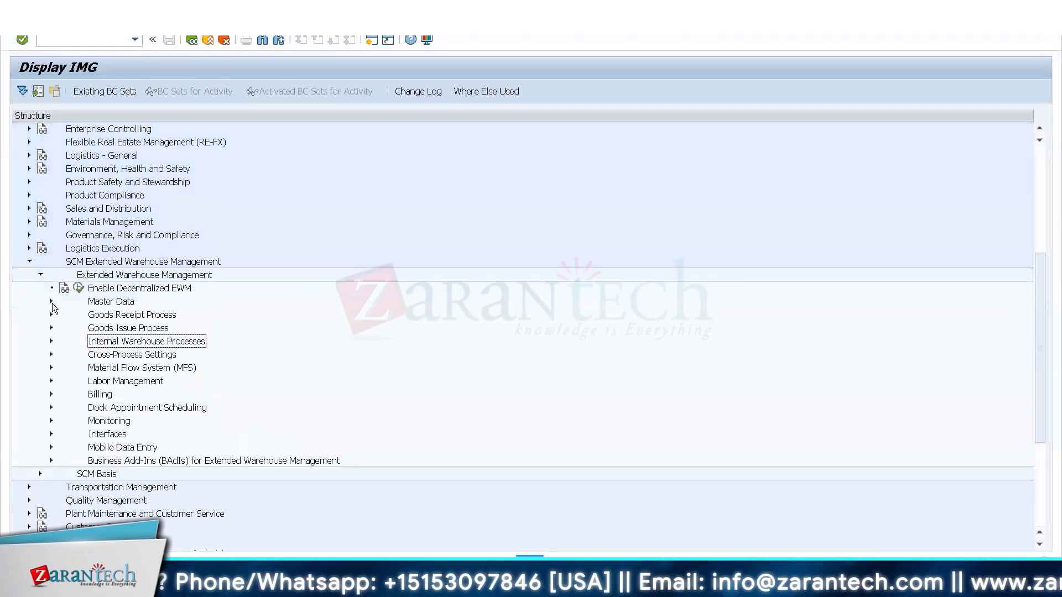
{"action": "left_click", "coordinate": [52, 354]}
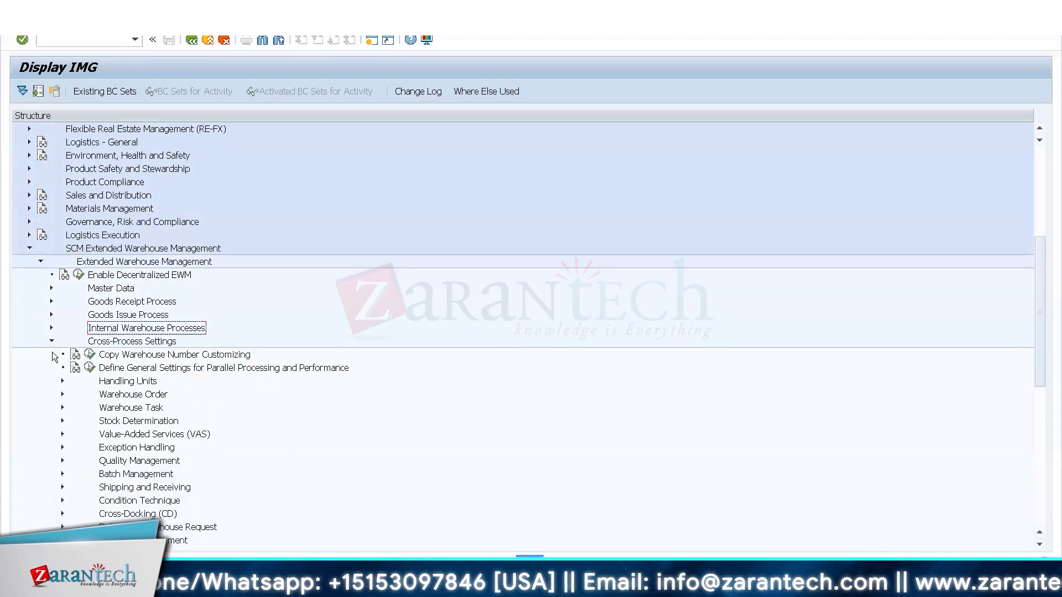
{"action": "left_click", "coordinate": [48, 314]}
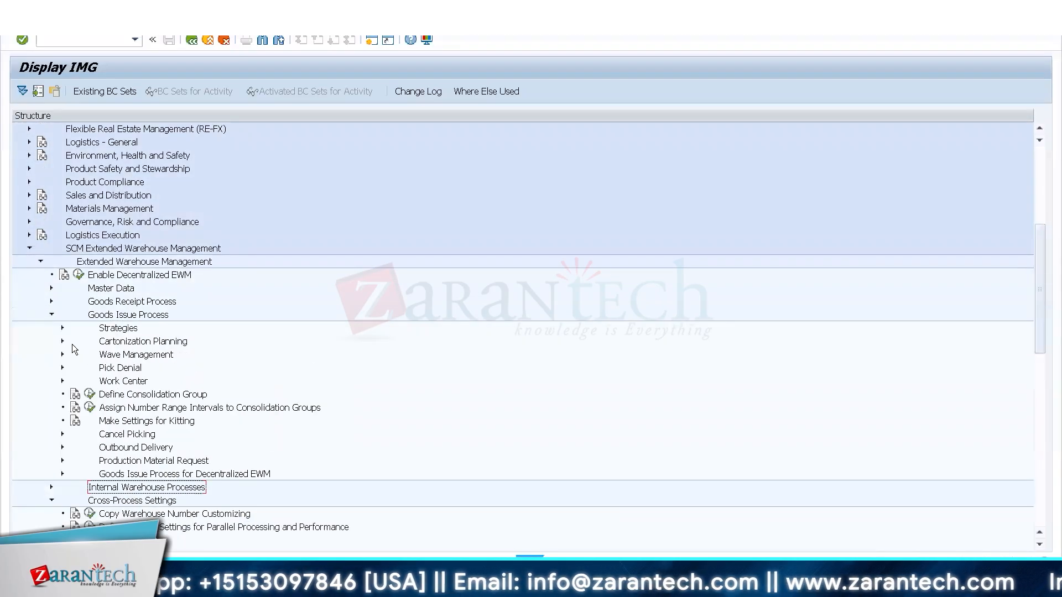
{"action": "left_click", "coordinate": [63, 328]}
{"action": "left_click", "coordinate": [89, 368]}
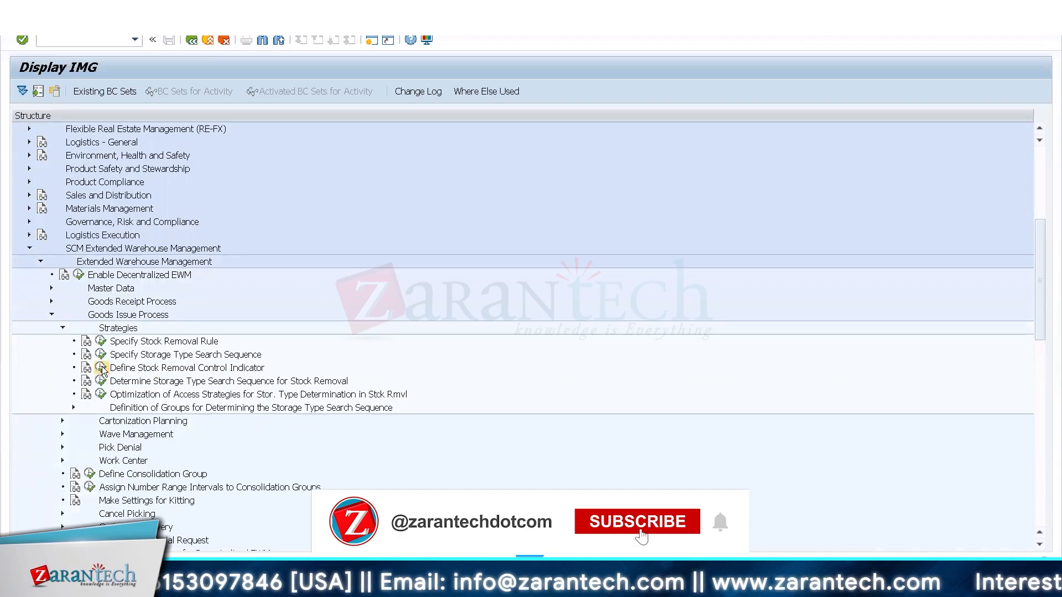
Copy warehouse 8888's stock removal control indicator "Stock Removal from 8005" to warehouse WH34.
{"action": "left_click", "coordinate": [19, 409]}
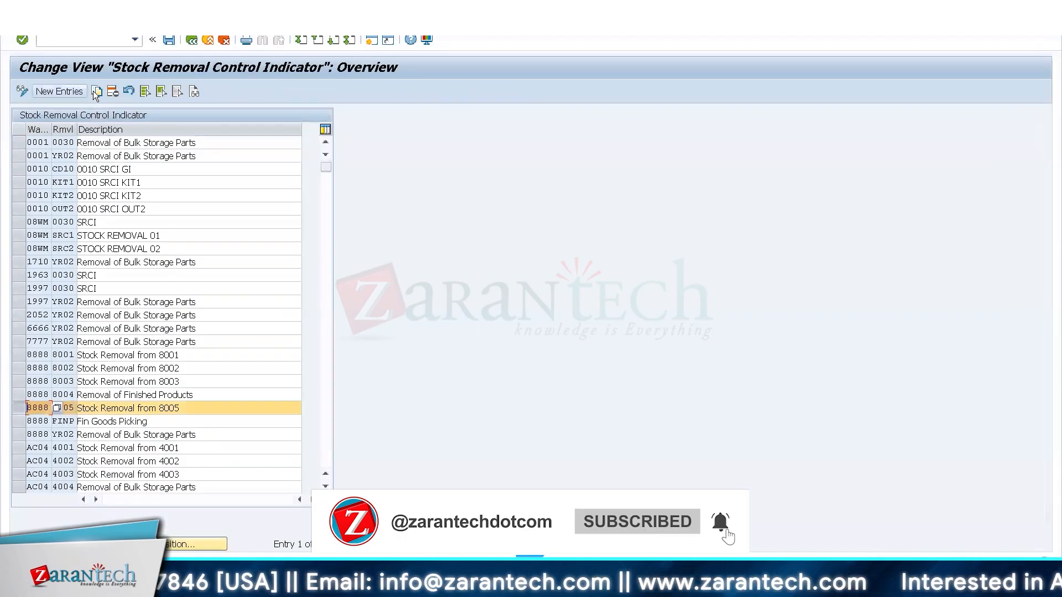
{"action": "left_click", "coordinate": [95, 91]}
{"action": "type", "text": "Wh34"}
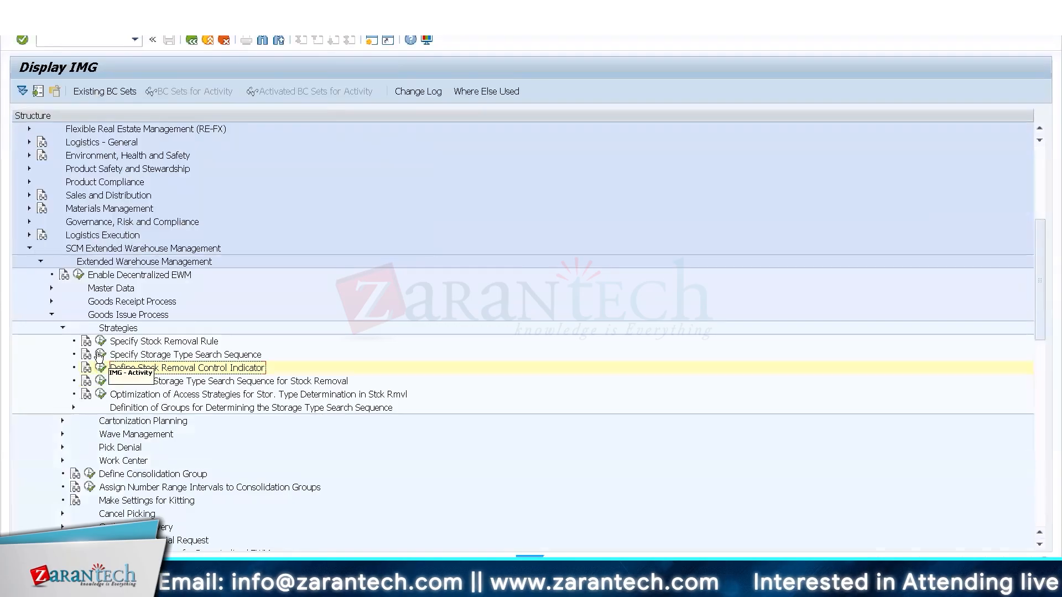
Define storage type search sequence 8005 for warehouse WH34 with the description "Removal from 8005".
{"action": "left_click", "coordinate": [100, 355]}
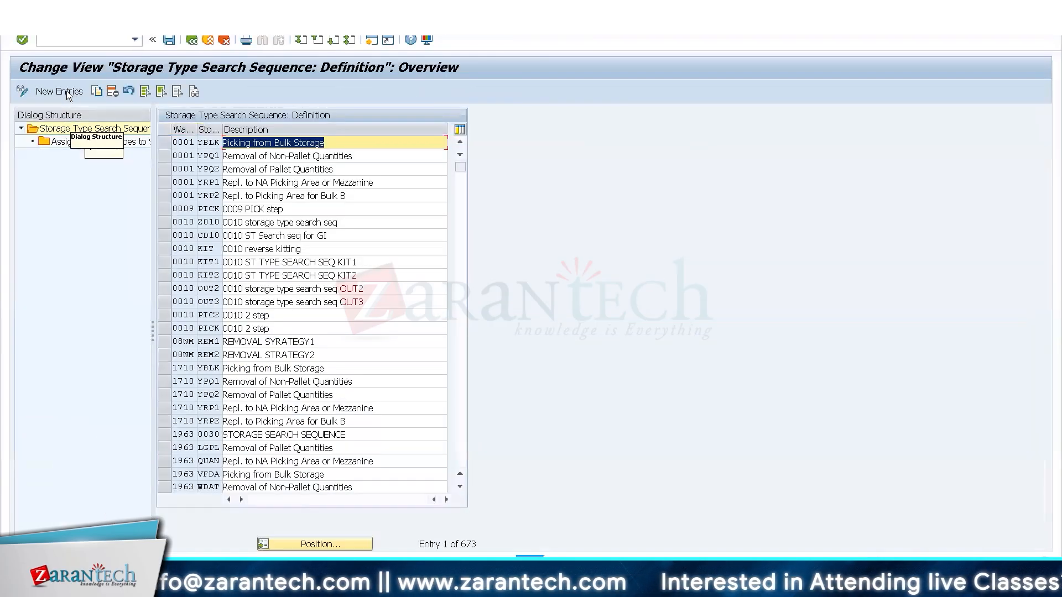
{"action": "left_click", "coordinate": [59, 91]}
{"action": "type", "text": "Wh"}
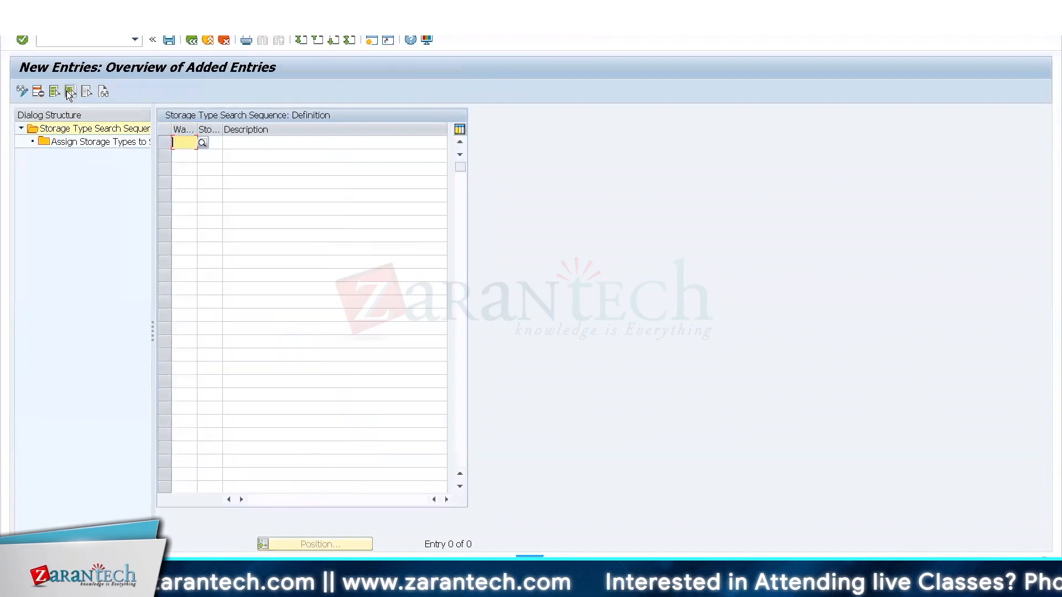
{"action": "type", "text": "34"}
{"action": "key", "text": "Tab"}
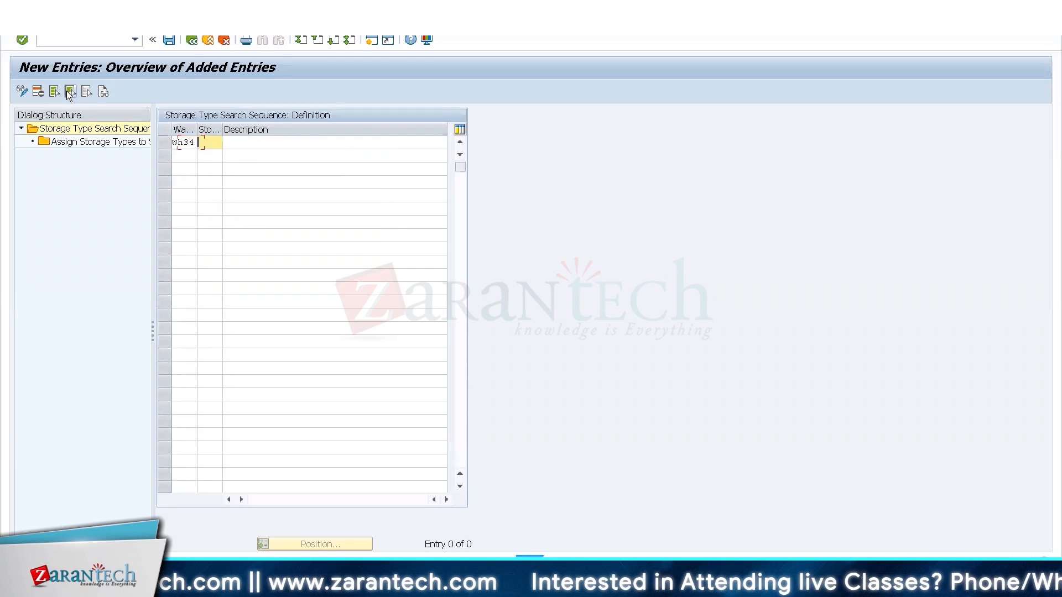
{"action": "type", "text": "8005"}
{"action": "key", "text": "Tab"}
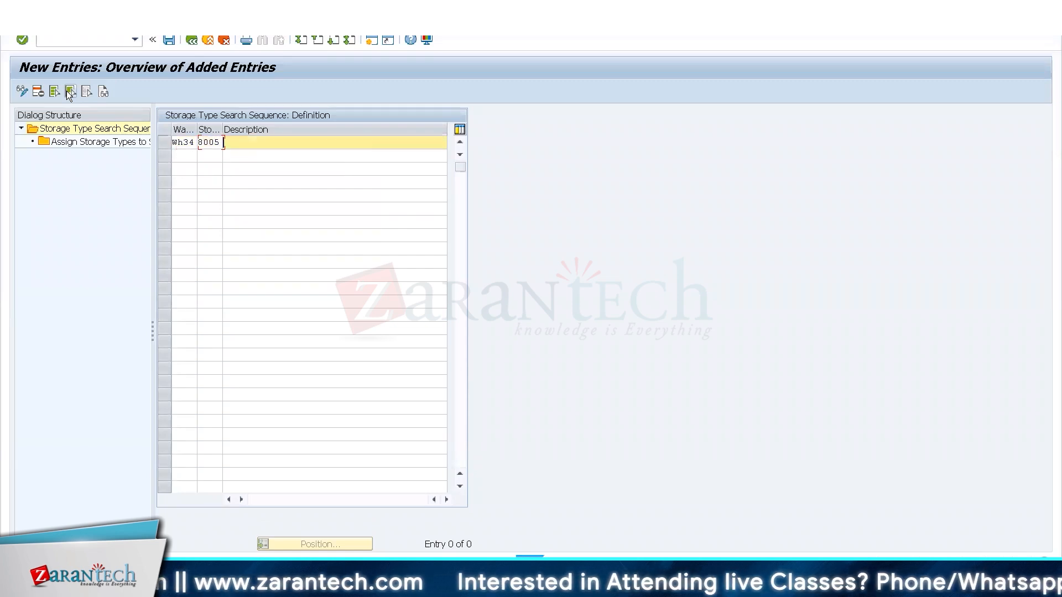
{"action": "type", "text": "Rack"}
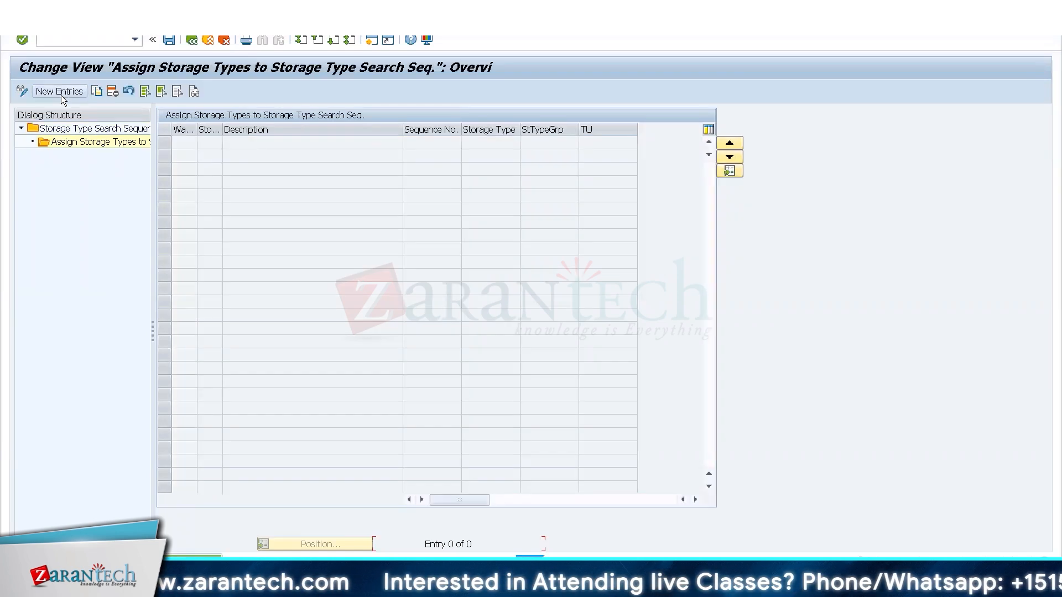
Assign storage type 8005 to the WH34 search sequence 8005 with sequence number 1, and return to the IMG structure.
{"action": "left_click", "coordinate": [61, 95]}
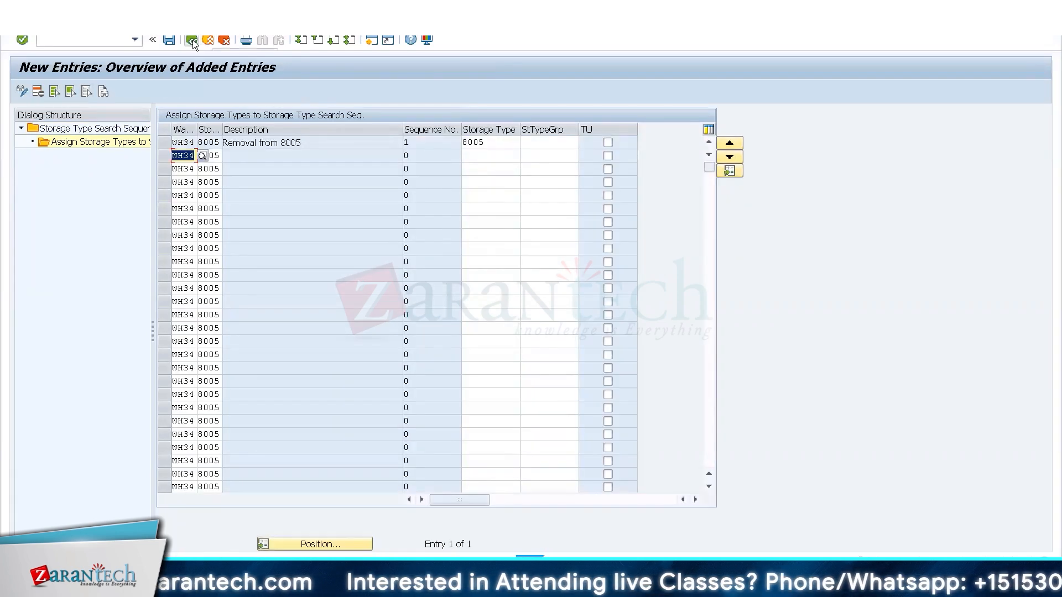
{"action": "left_click", "coordinate": [193, 40]}
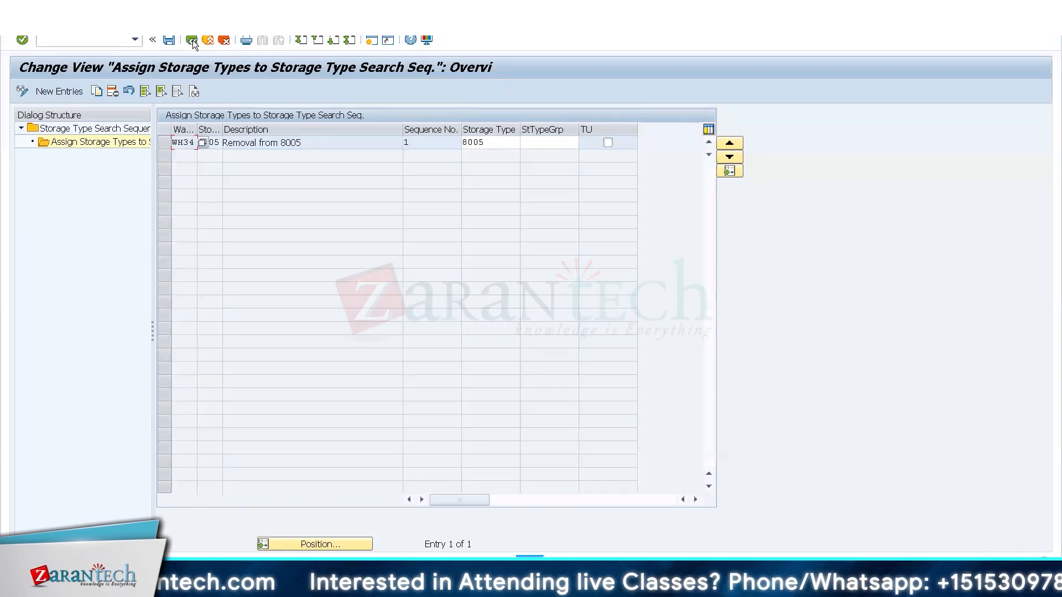
{"action": "left_click", "coordinate": [192, 40]}
{"action": "left_click", "coordinate": [192, 39]}
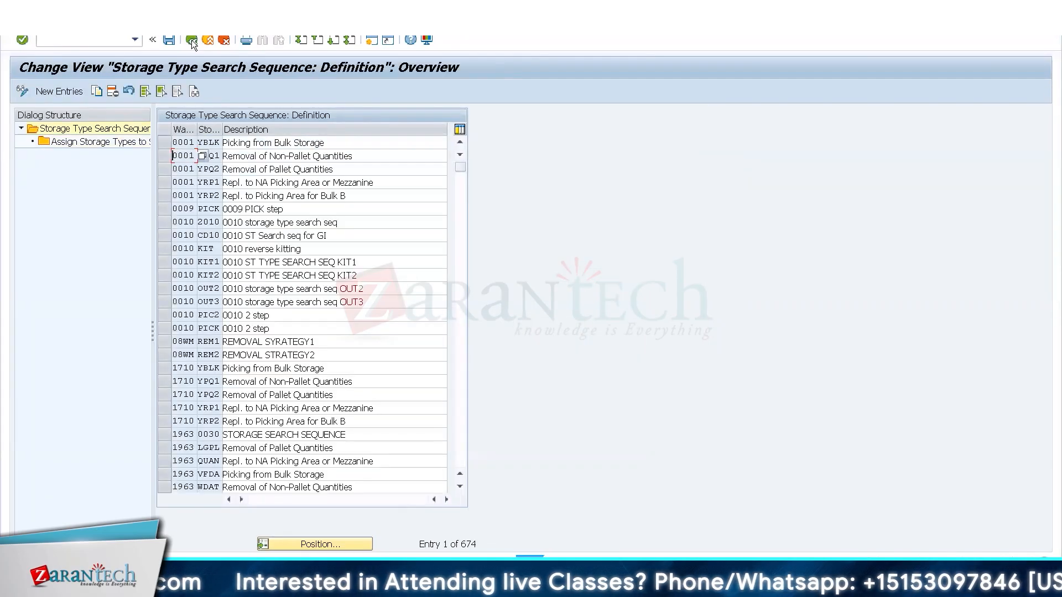
{"action": "left_click", "coordinate": [192, 40]}
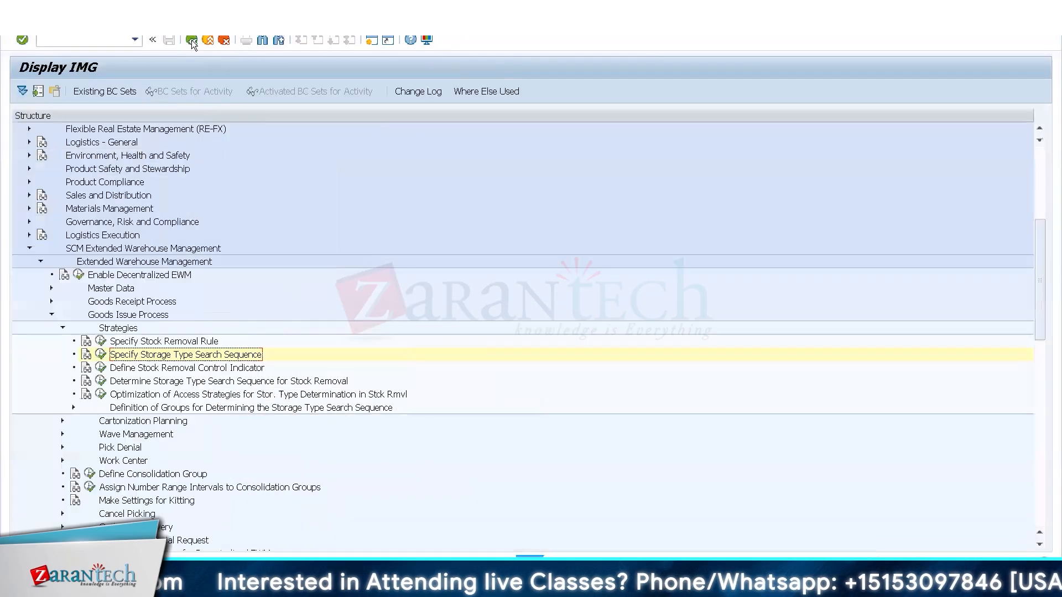
Open Determine Storage Type Search Sequence for Stock Removal and position the list at the WH34 entries.
{"action": "left_click", "coordinate": [101, 382]}
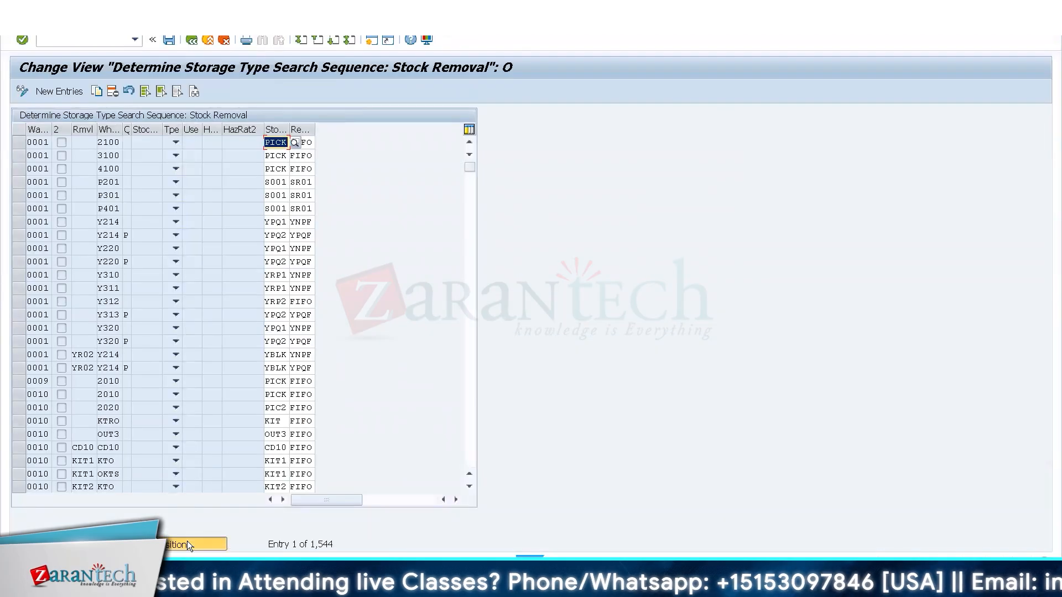
{"action": "left_click", "coordinate": [187, 544]}
{"action": "type", "text": "WH34"}
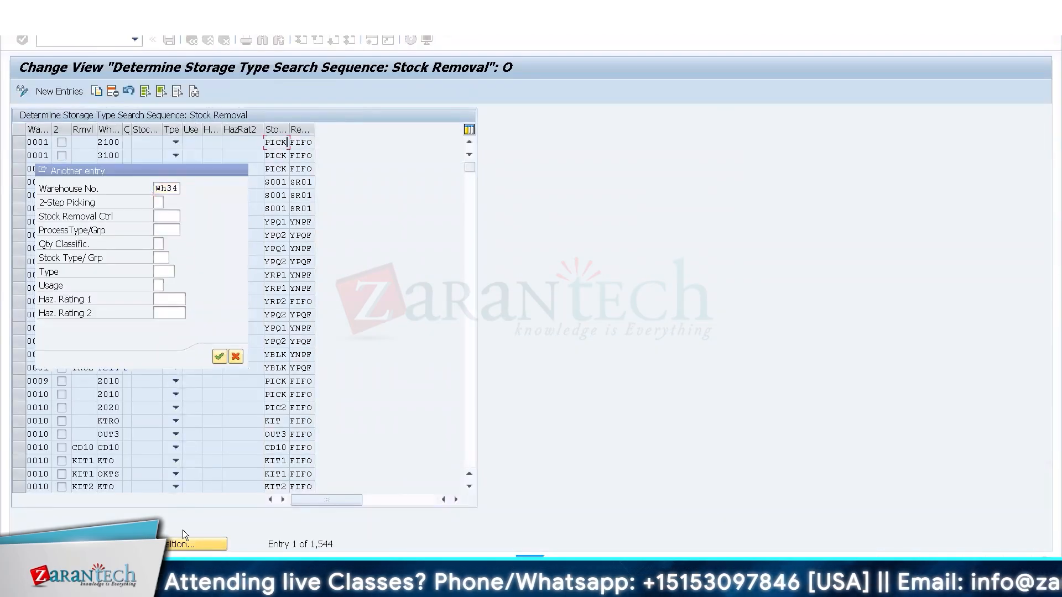
{"action": "key", "text": "Return"}
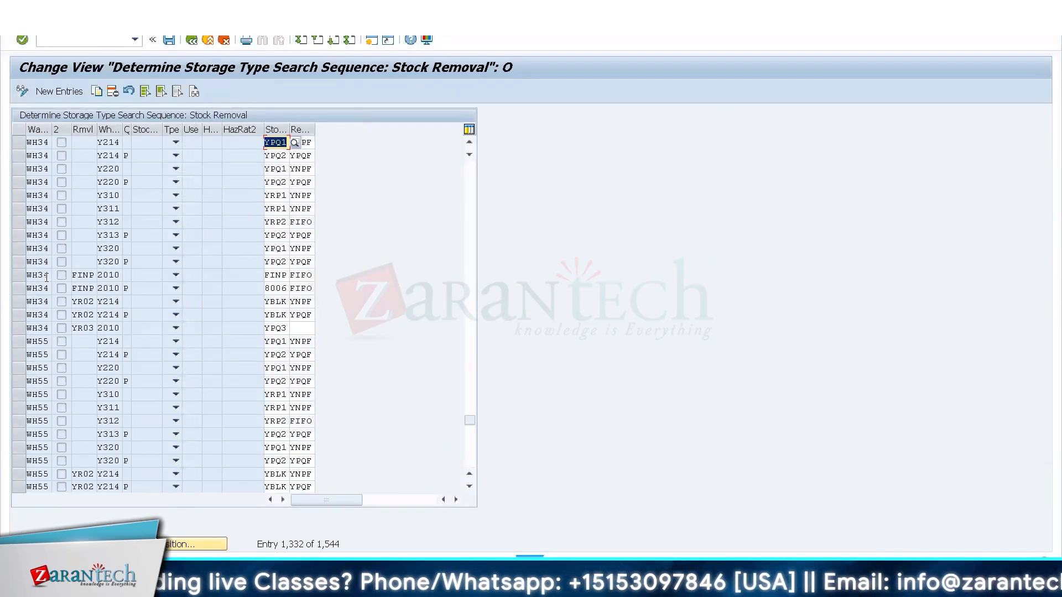
Copy the WH34 entry for FINP and process type 2010 without quantity classification, setting stock removal control and search sequence to 8005.
{"action": "left_click", "coordinate": [19, 275]}
{"action": "key", "text": "F6"}
{"action": "key", "text": "Tab"}
{"action": "key", "text": "Tab"}
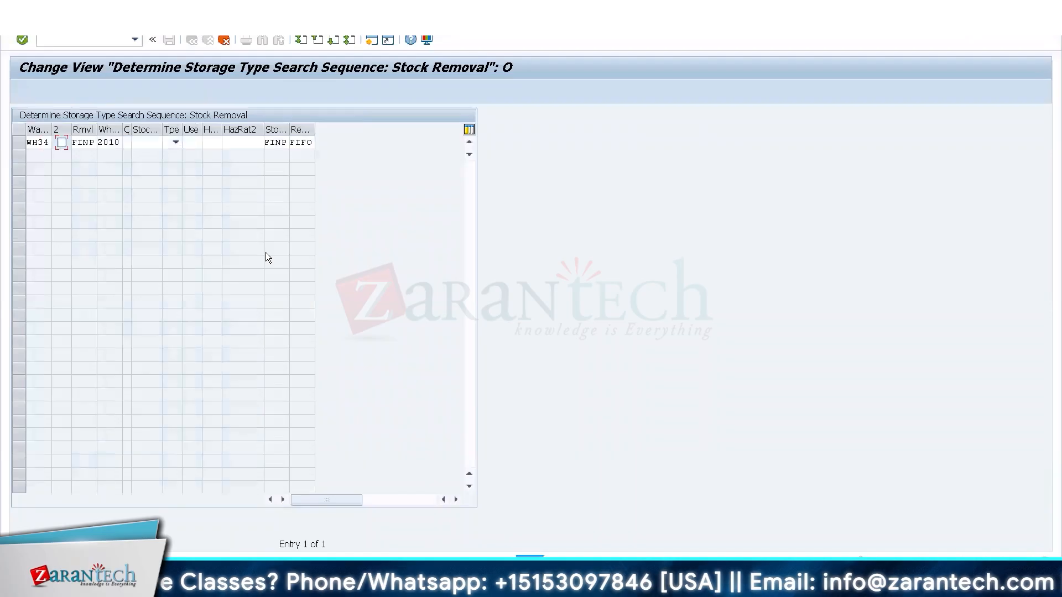
{"action": "type", "text": "8005"}
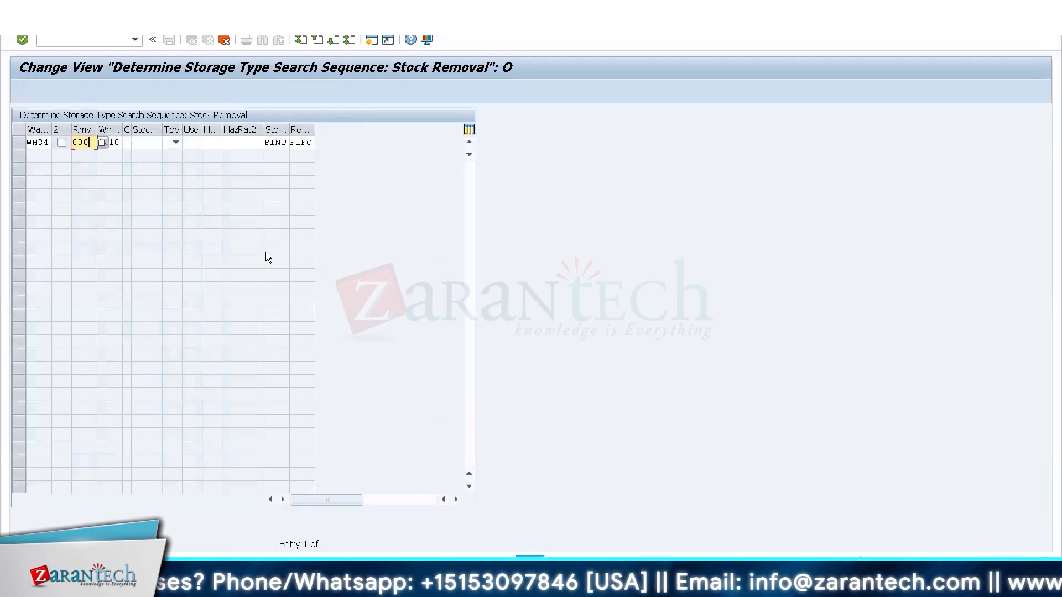
{"action": "key", "text": "Tab"}
{"action": "key", "text": "Tab"}
{"action": "key", "text": "Tab"}
{"action": "key", "text": "Tab"}
{"action": "key", "text": "Tab"}
{"action": "key", "text": "Tab"}
{"action": "key", "text": "Tab"}
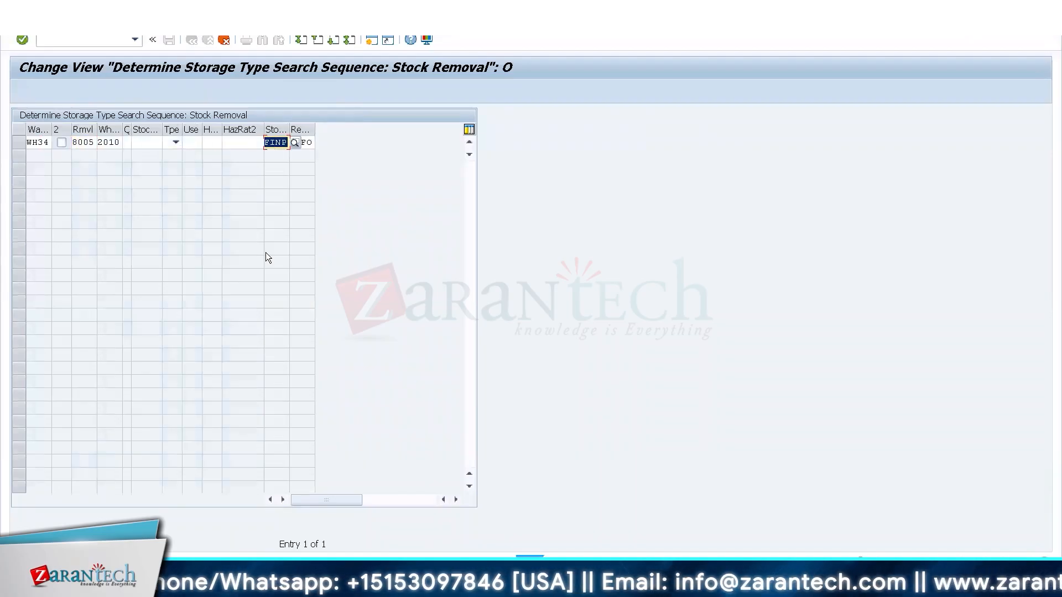
{"action": "type", "text": "8005"}
{"action": "key", "text": "Return"}
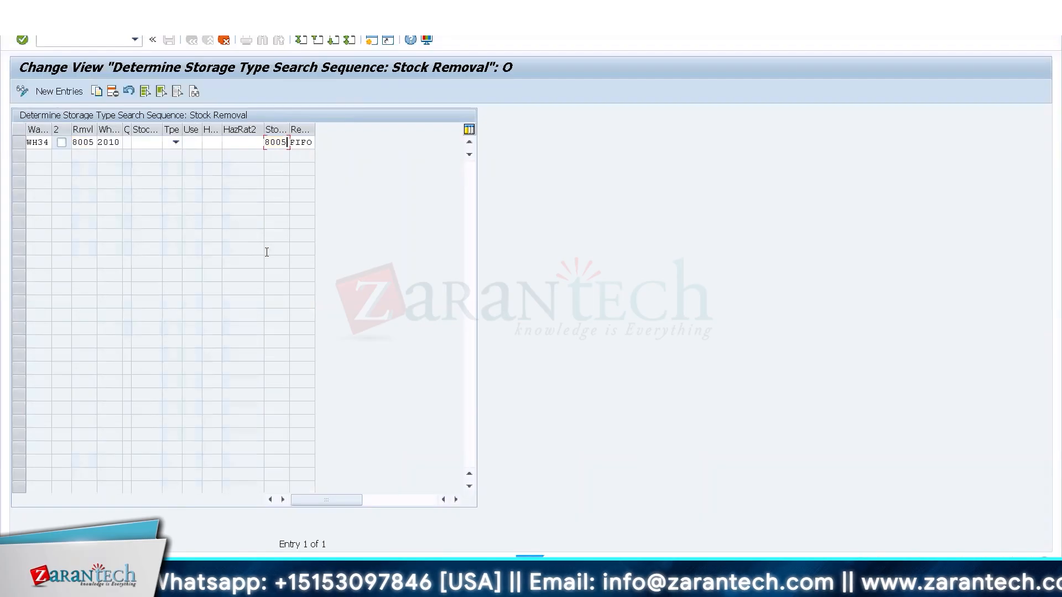
Save the new WH34 entry for stock removal control 8005 and process type 2010 to customizing request ES1K900606.
{"action": "key", "text": "ctrl+s"}
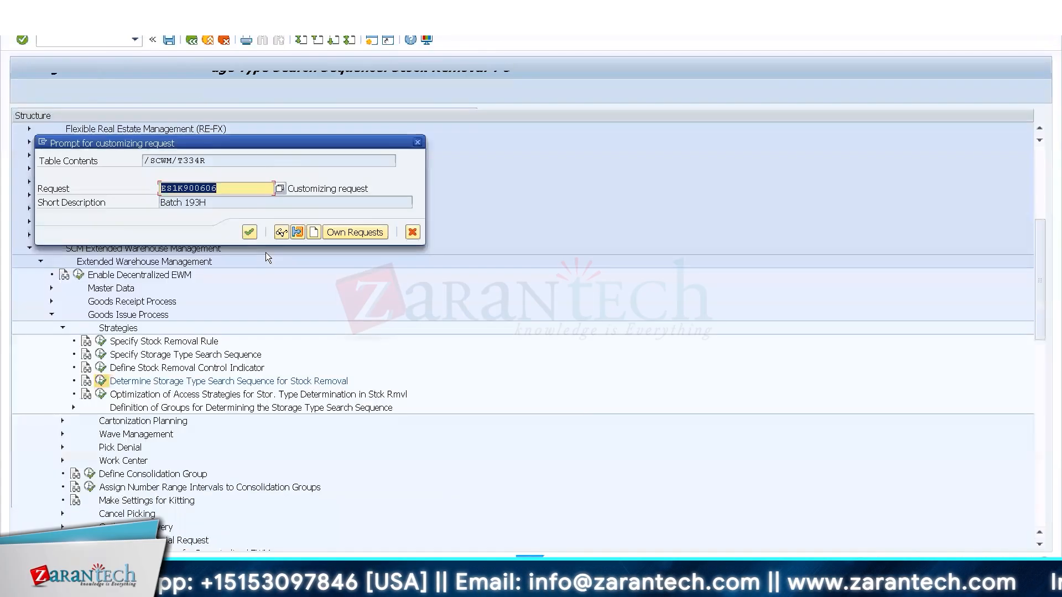
{"action": "key", "text": "Return"}
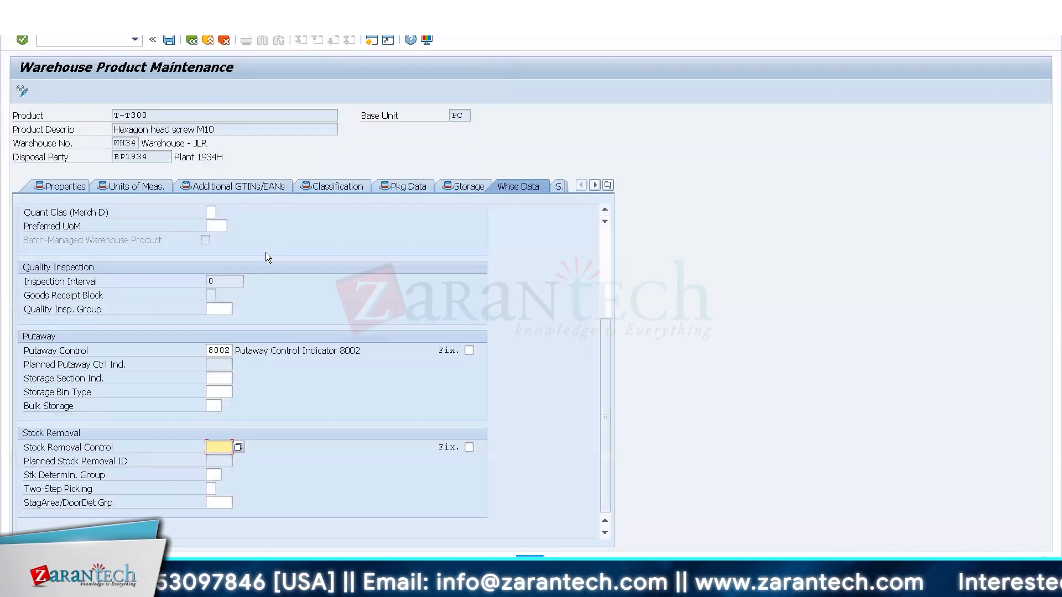
Switch to Warehouse Product Maintenance for T-T300 and set Stock Removal Control to 8005 in the WH34 warehouse data.
{"action": "type", "text": "8005"}
{"action": "key", "text": "Return"}
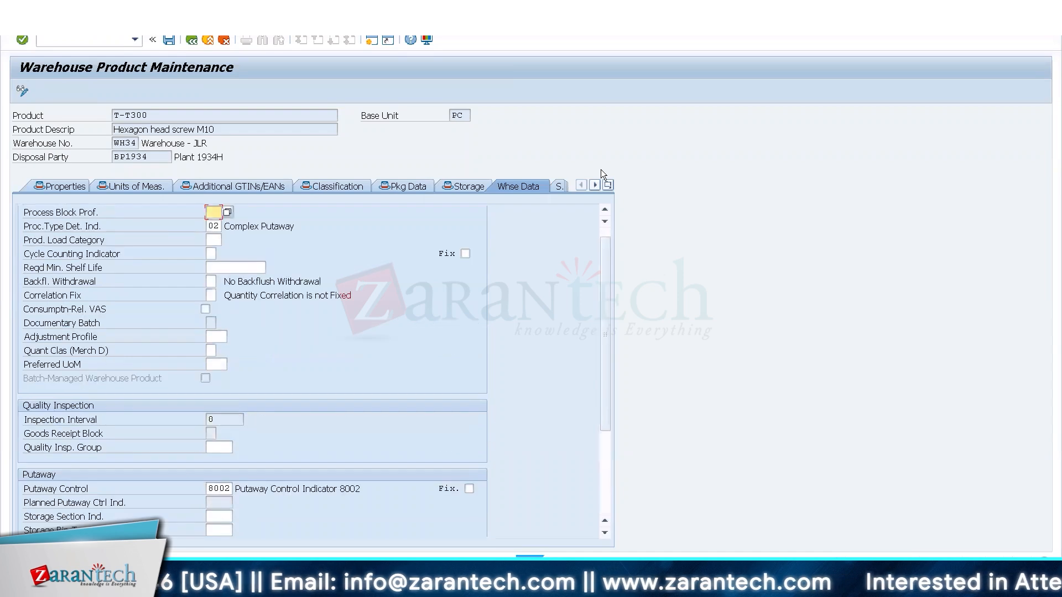
{"action": "left_click", "coordinate": [559, 187]}
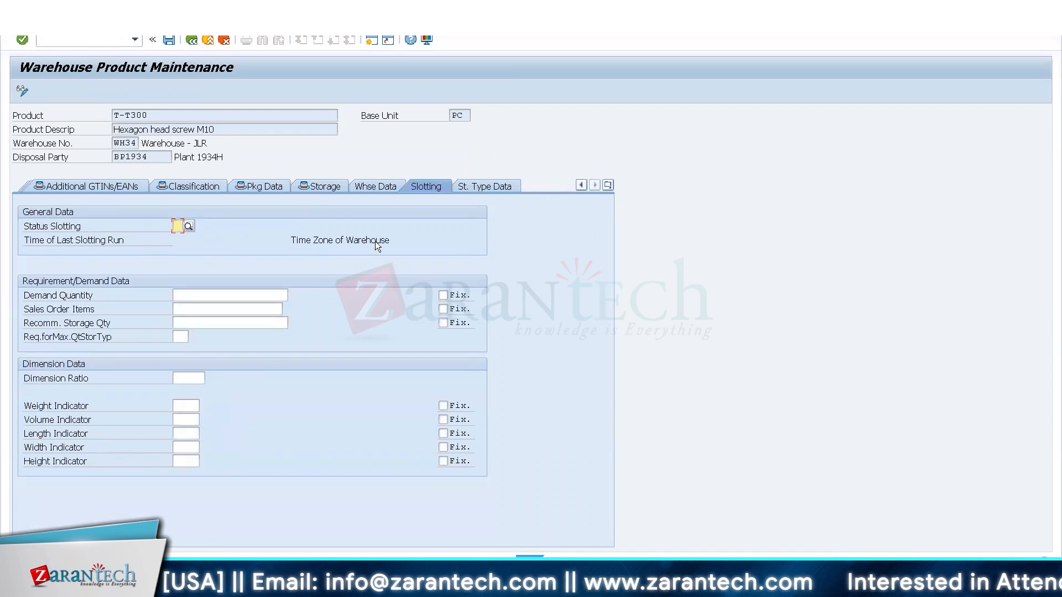
{"action": "left_click", "coordinate": [382, 188]}
{"action": "left_click", "coordinate": [604, 459]}
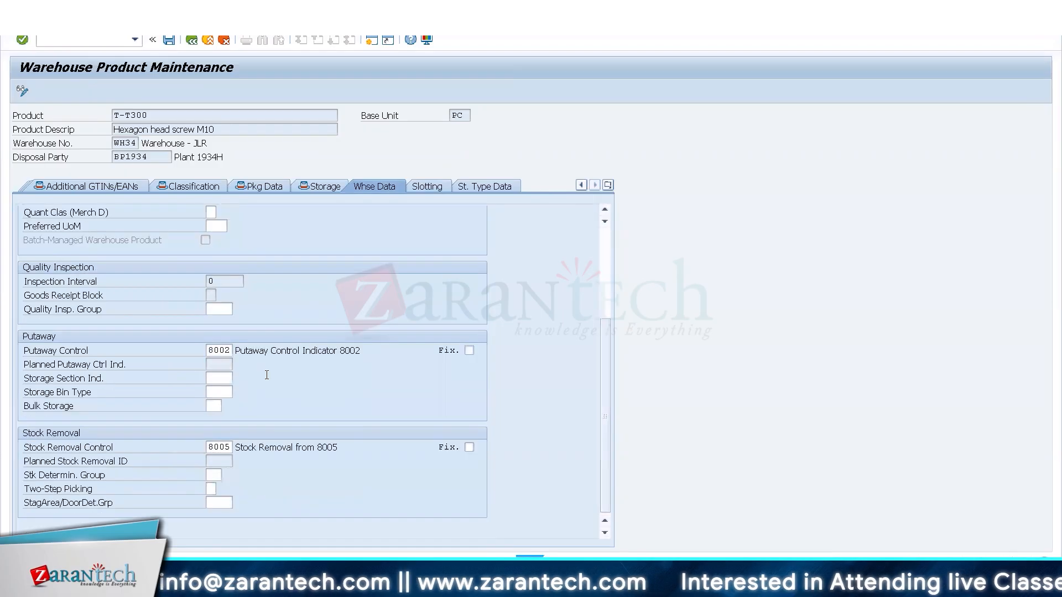
{"action": "left_click", "coordinate": [230, 449]}
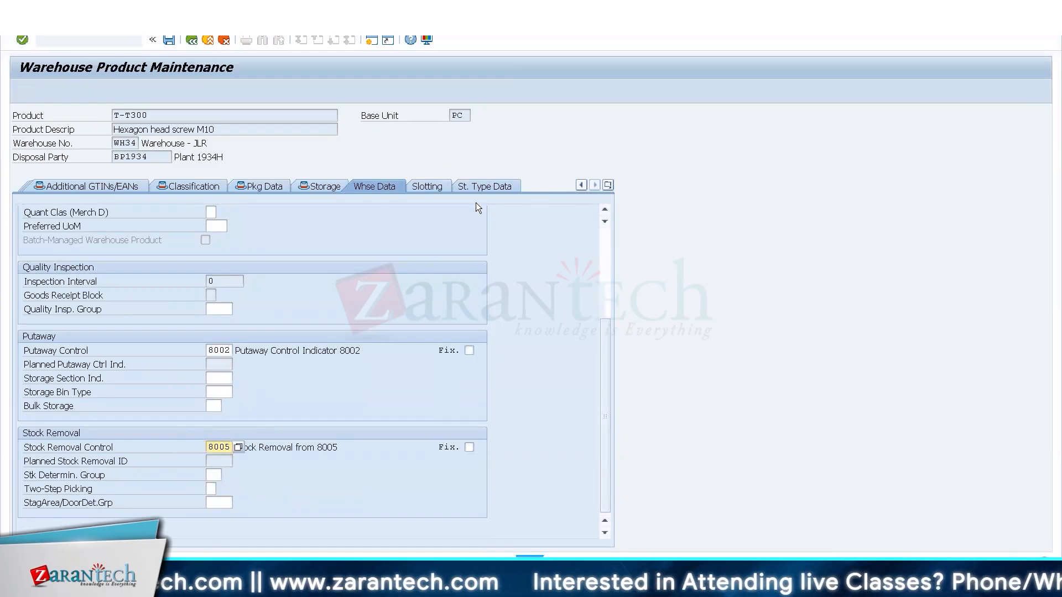
{"action": "key", "text": "alt+Tab"}
{"action": "key", "text": "alt+Tab"}
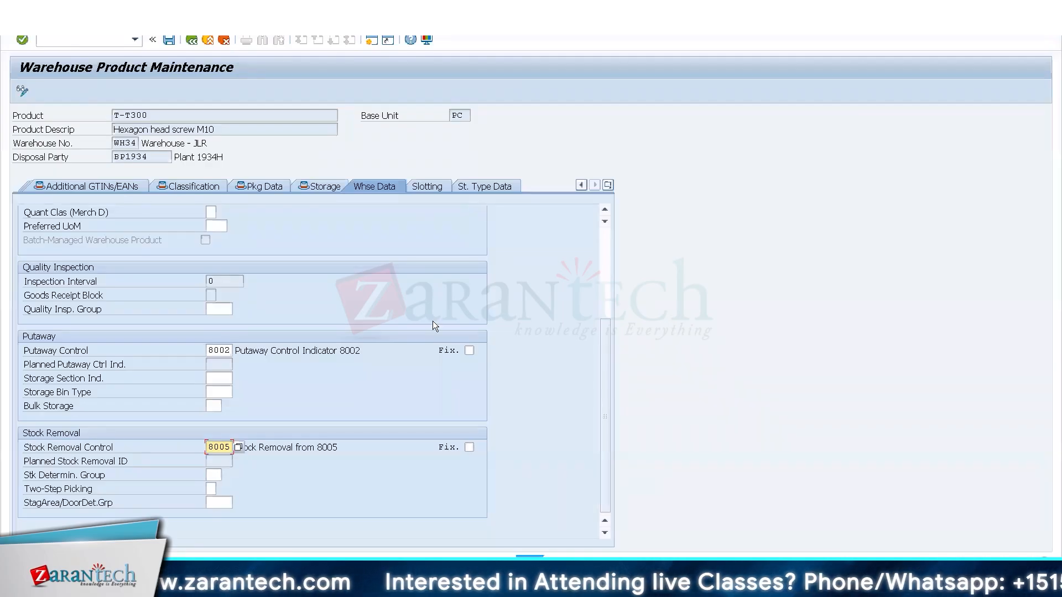
Return to the stock removal search sequence table and copy the WH34 8005 entry, changing the process type to 3010.
{"action": "key", "text": "alt+Tab"}
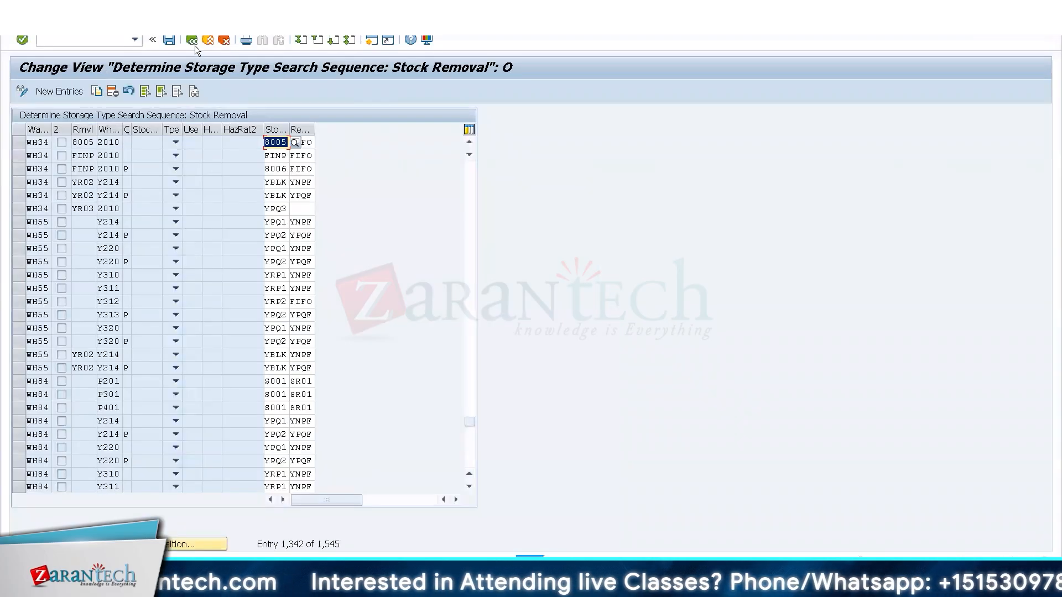
{"action": "left_click", "coordinate": [19, 145]}
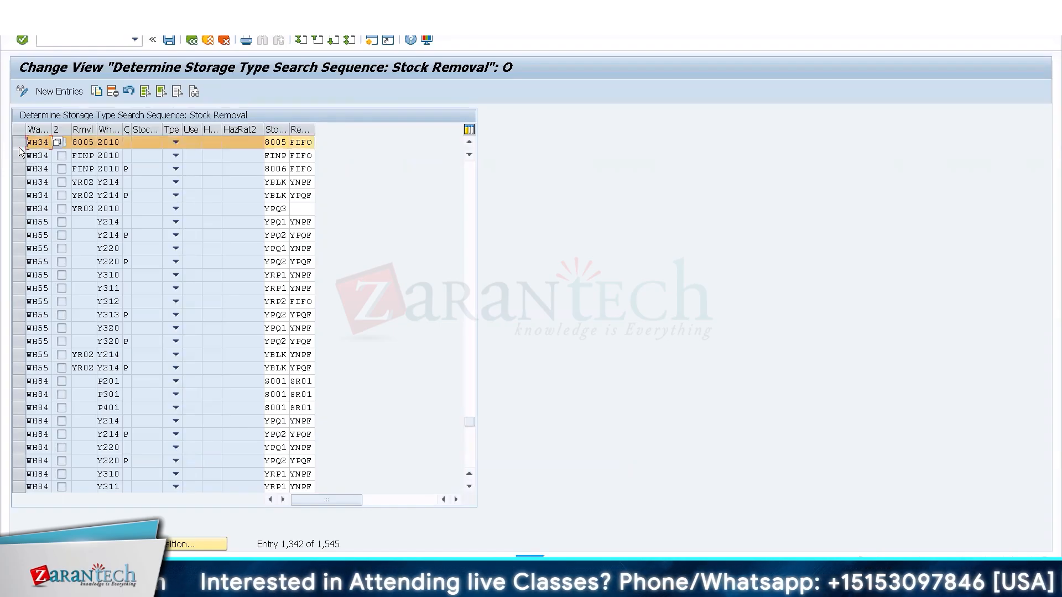
{"action": "left_click", "coordinate": [97, 92]}
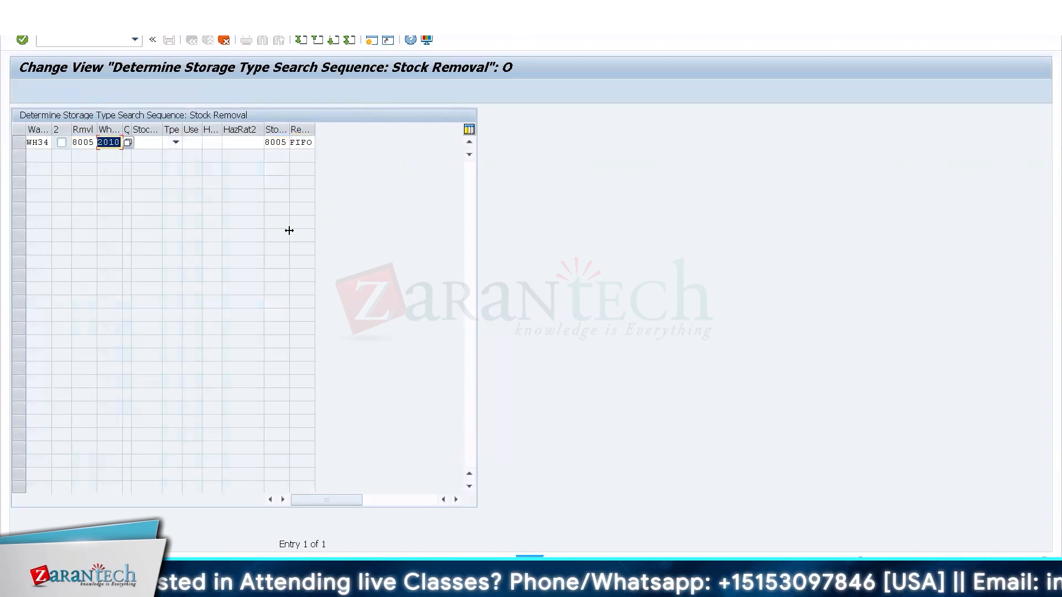
{"action": "type", "text": "3"}
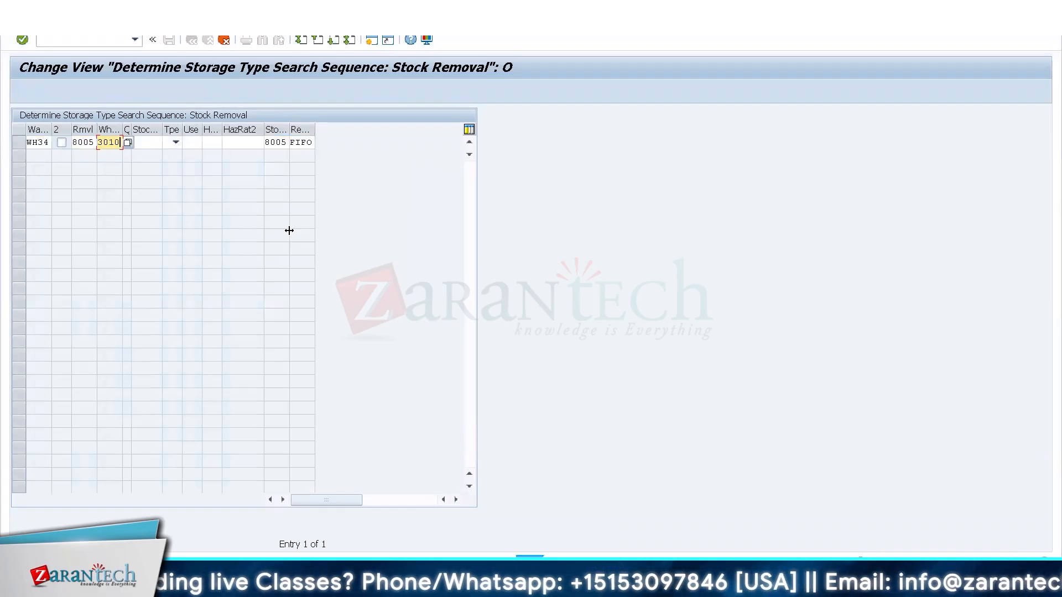
{"action": "key", "text": "Return"}
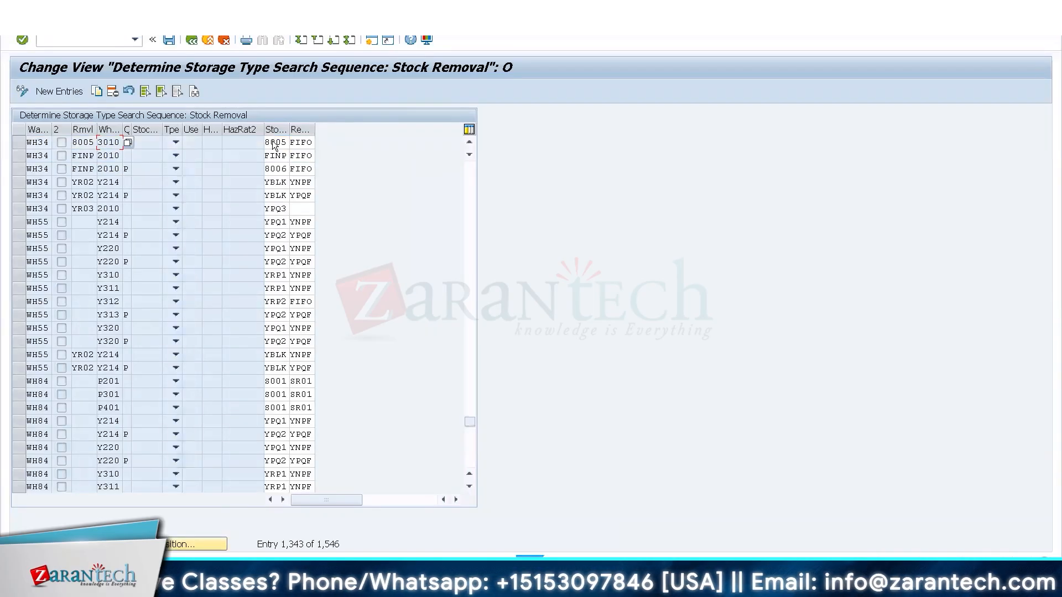
{"action": "left_click", "coordinate": [271, 142]}
{"action": "left_click", "coordinate": [294, 142]}
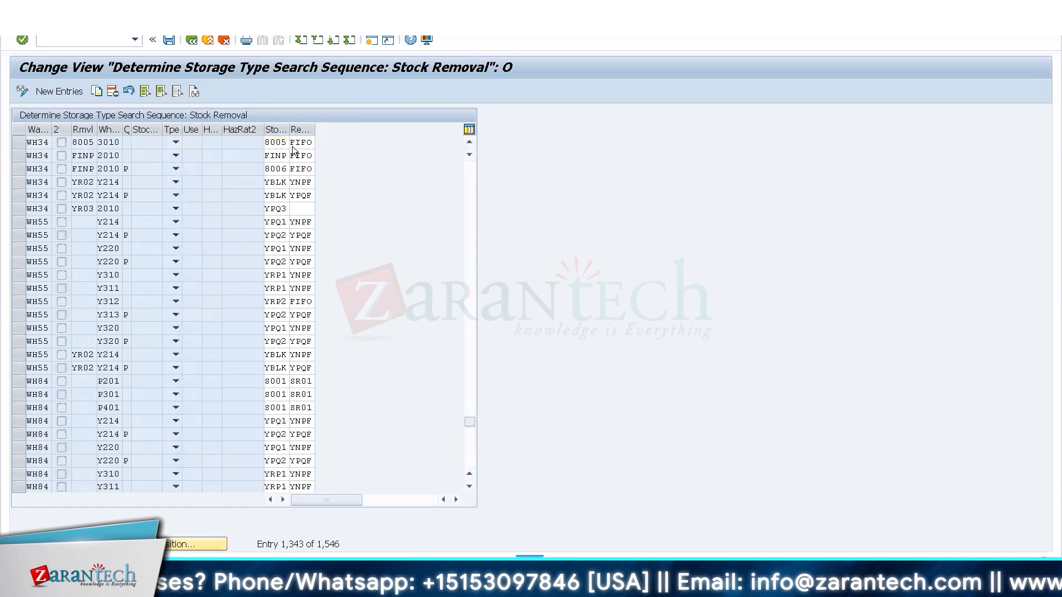
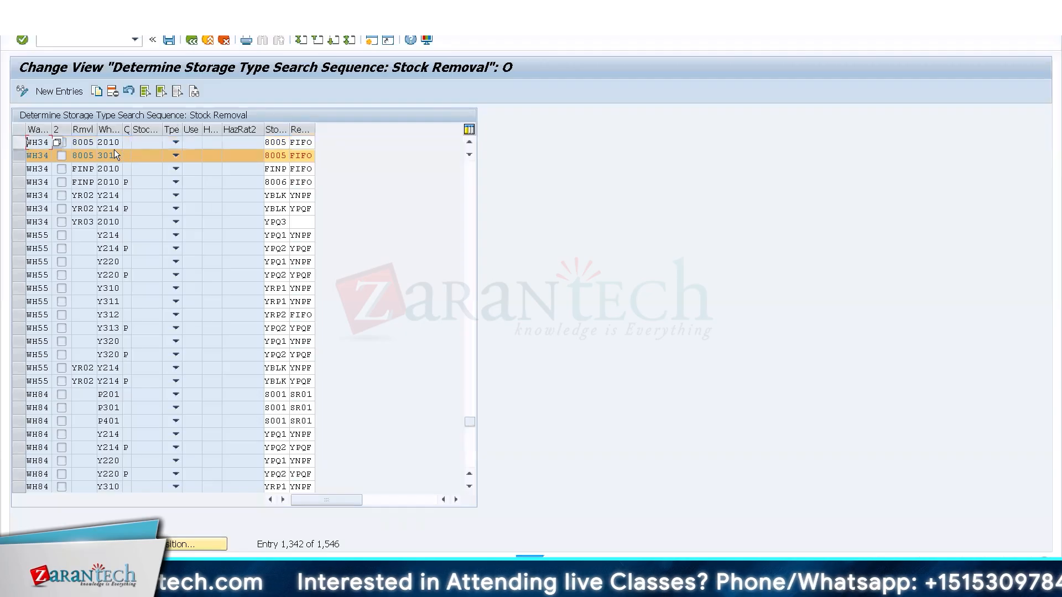
Set the storage type search sequence of the WH34 8005 entry for process type 3010 to 8005 and leave the table.
{"action": "double_click", "coordinate": [282, 157]}
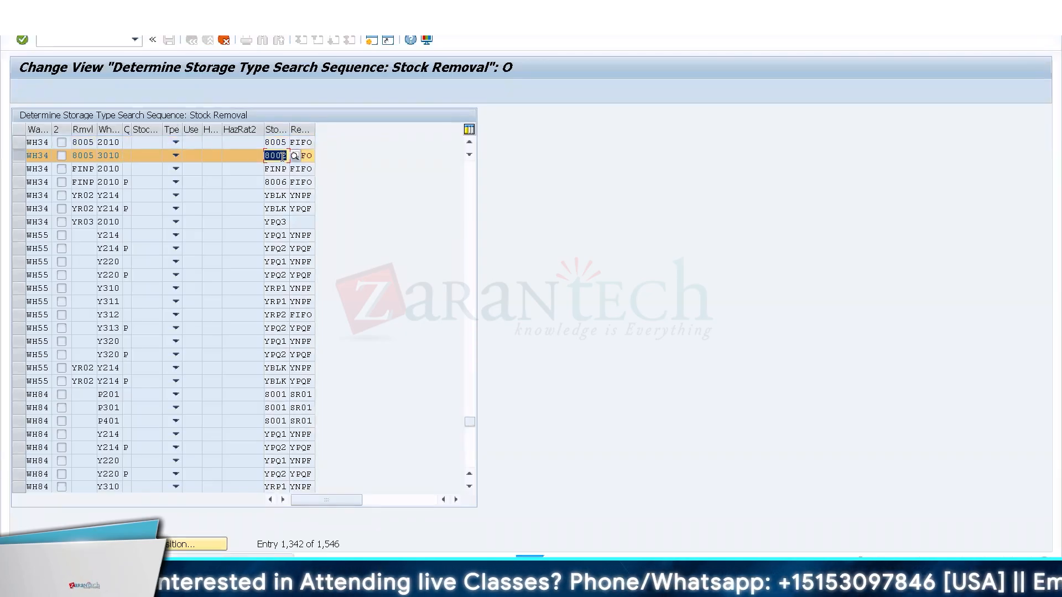
{"action": "type", "text": "8005"}
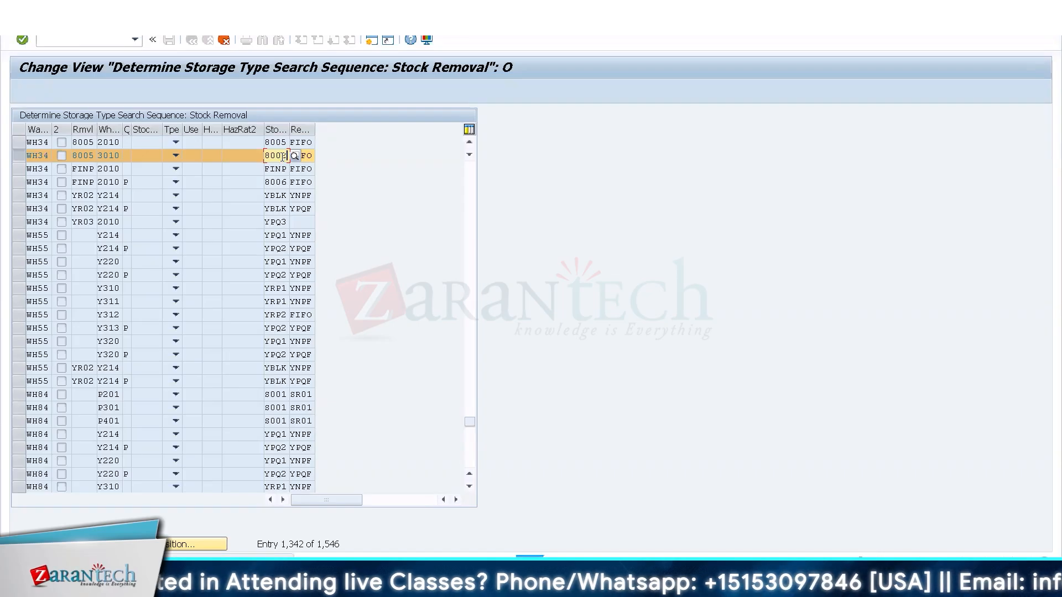
{"action": "key", "text": "Return"}
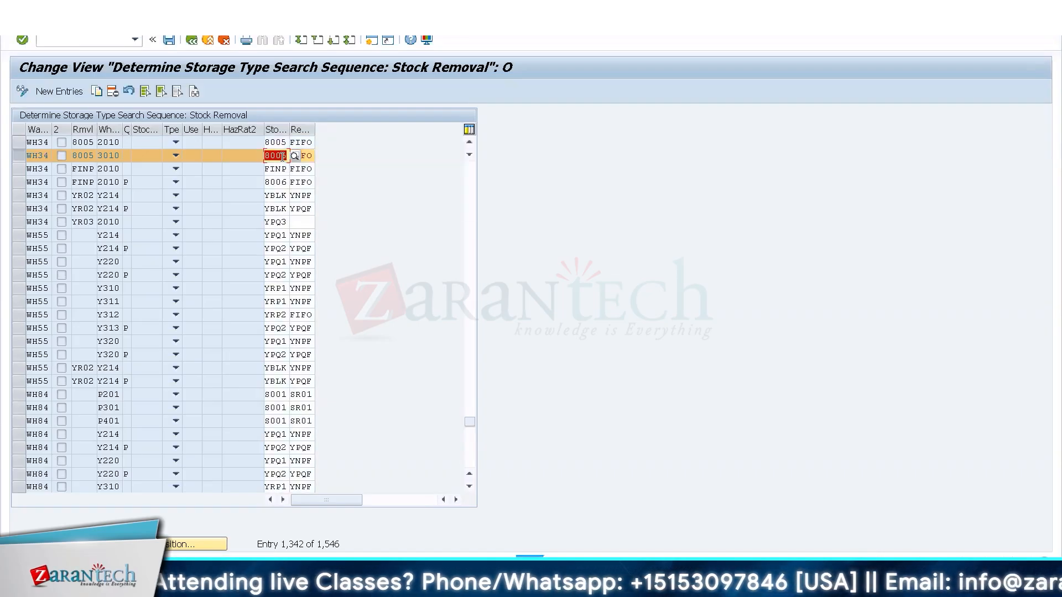
{"action": "left_click", "coordinate": [192, 38]}
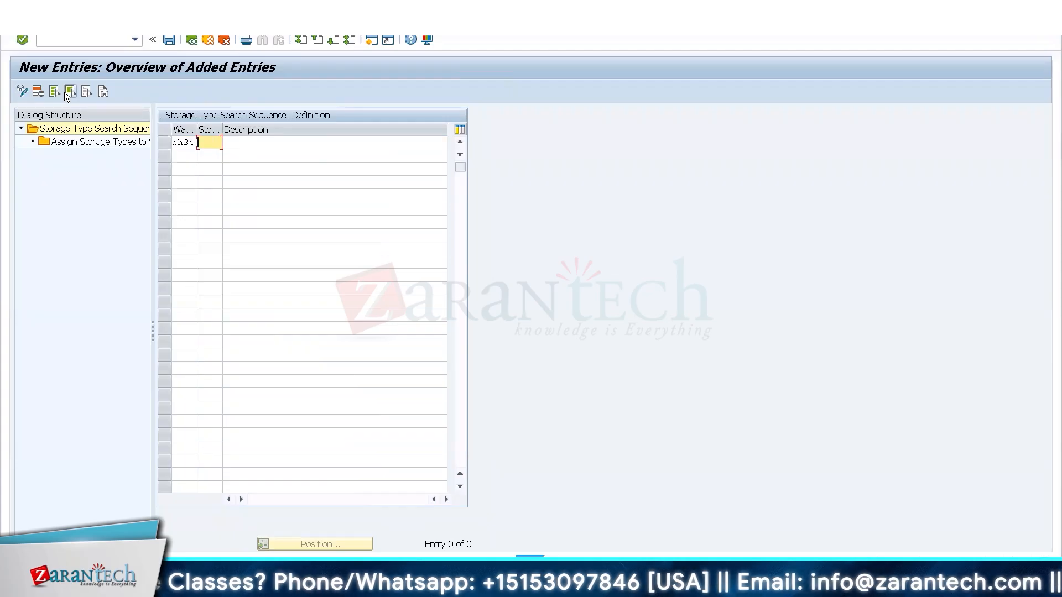
Define WH34 search sequence 8002 with the description Picking from 8002, assign storage type 8002 to it, and return to the customizing structure.
{"action": "type", "text": "8002"}
{"action": "key", "text": "Tab"}
{"action": "type", "text": "Picking fro"}
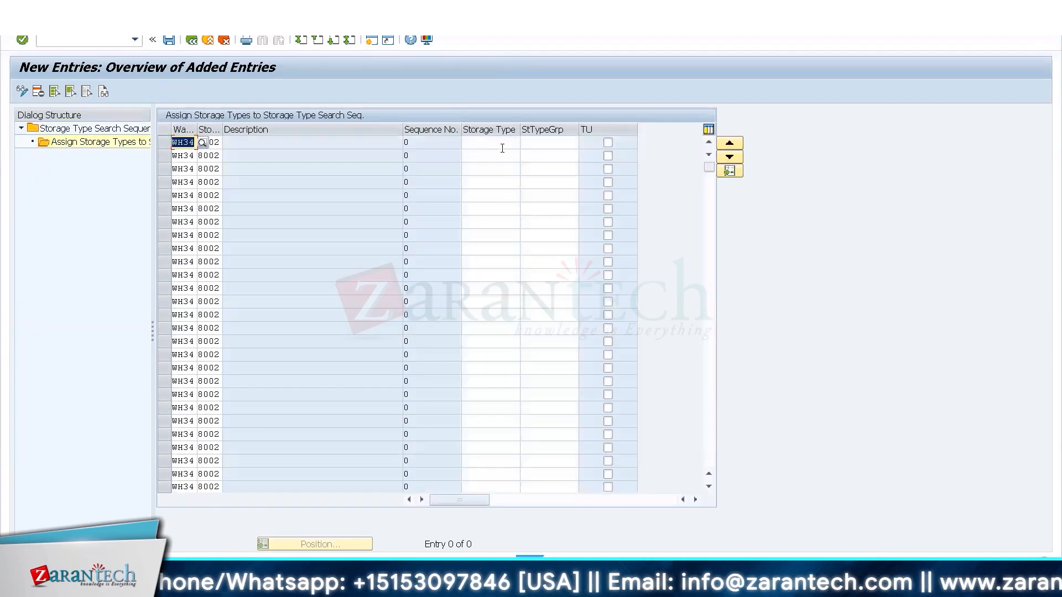
{"action": "left_click", "coordinate": [502, 148]}
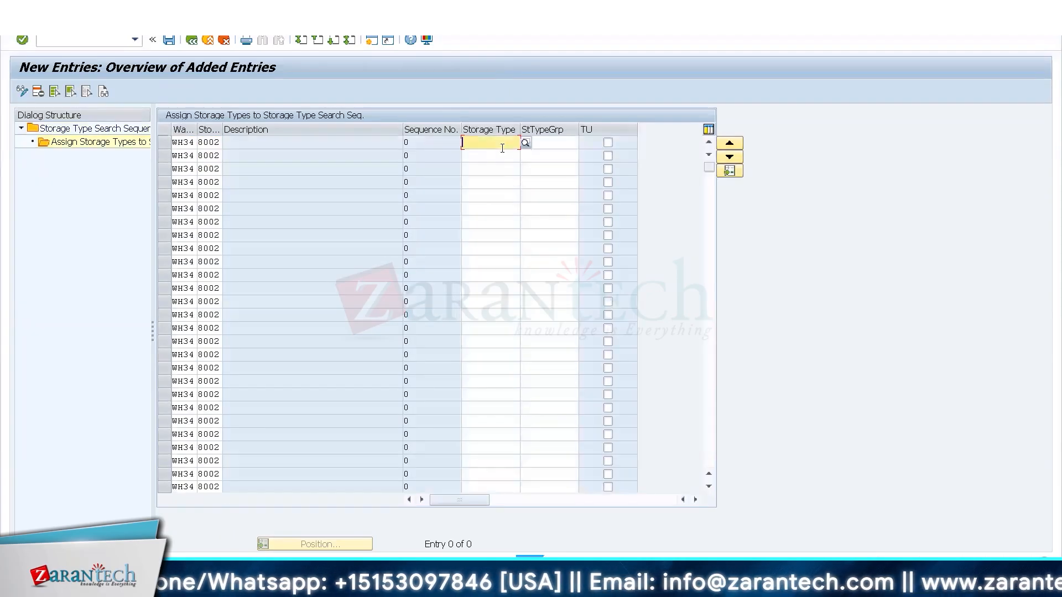
{"action": "type", "text": "8002"}
{"action": "key", "text": "Return"}
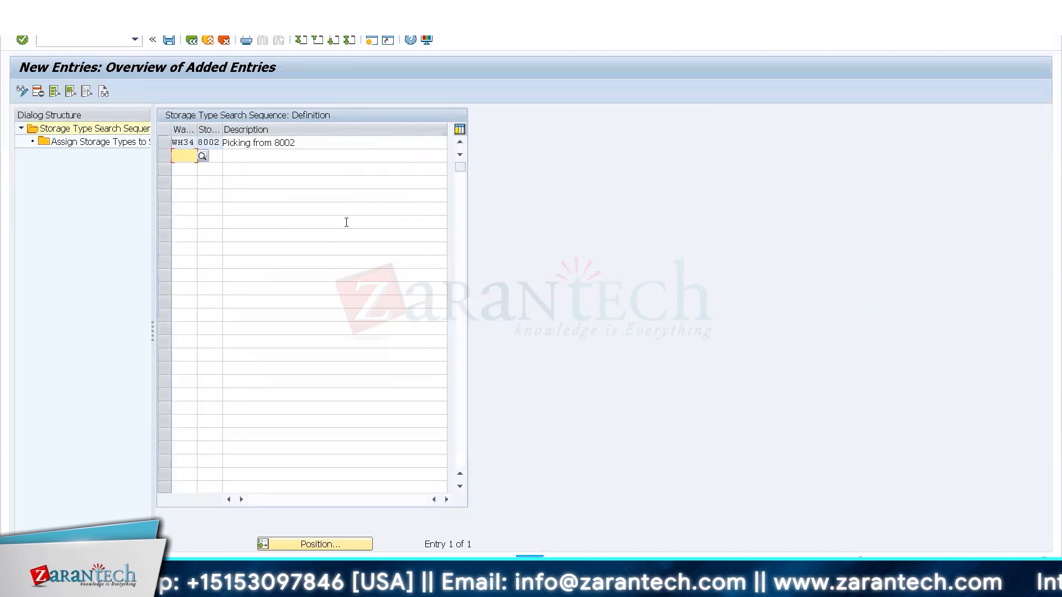
{"action": "left_click", "coordinate": [189, 43]}
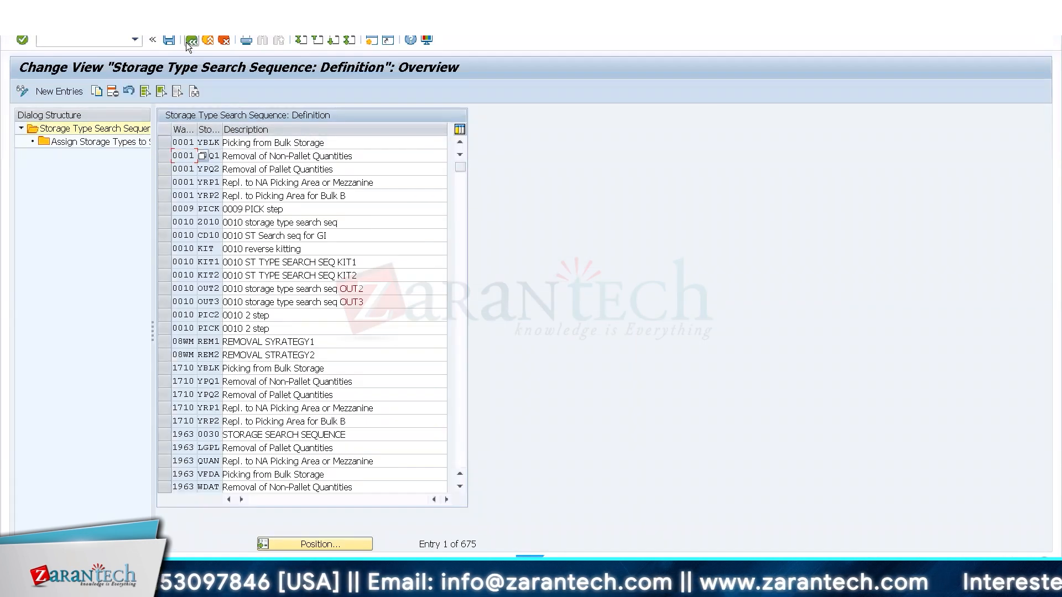
{"action": "left_click", "coordinate": [190, 43]}
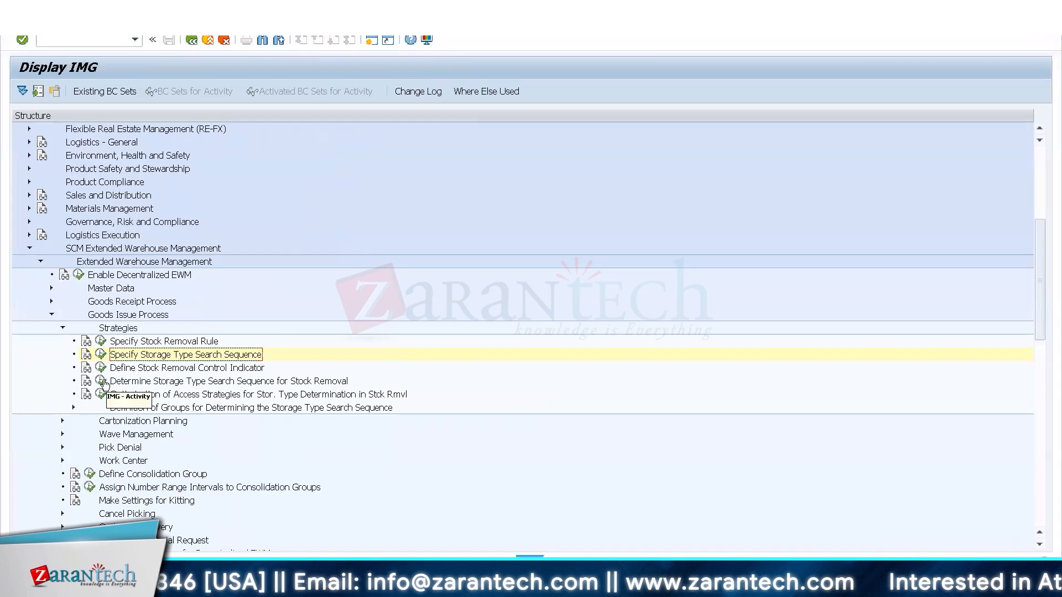
In the stock removal search sequence determination, set the WH34 8005 entry for process type 3010 to search sequence 8002.
{"action": "left_click", "coordinate": [101, 381]}
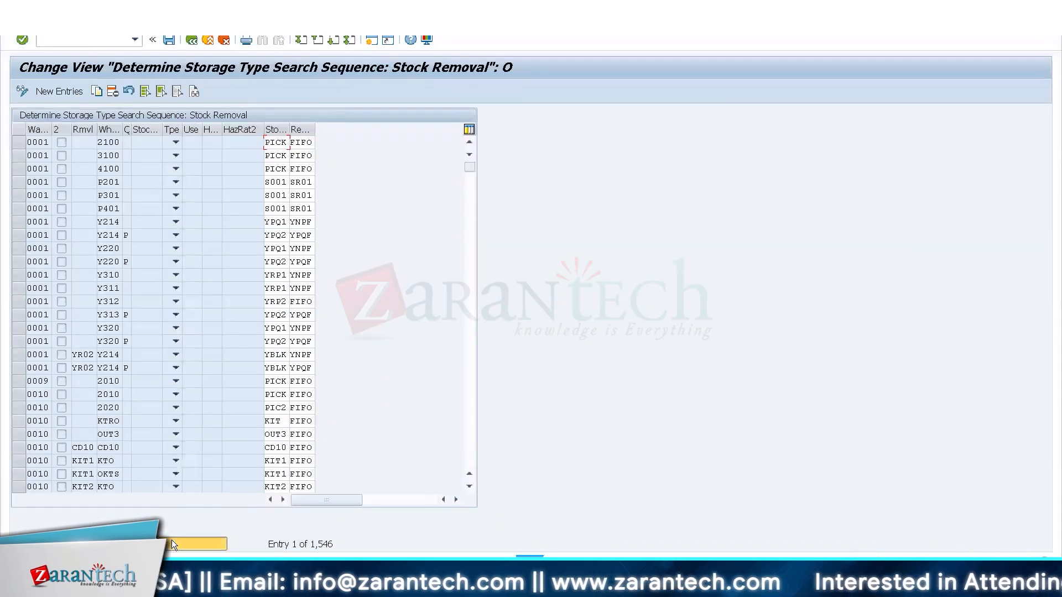
{"action": "left_click", "coordinate": [171, 543]}
{"action": "type", "text": "Wh3"}
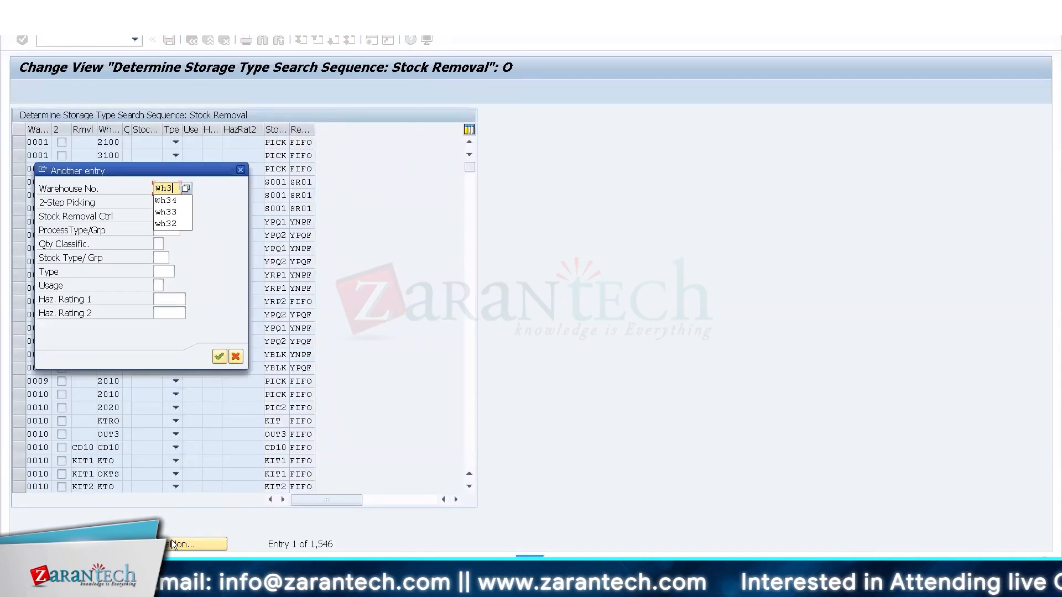
{"action": "type", "text": "4"}
{"action": "key", "text": "Return"}
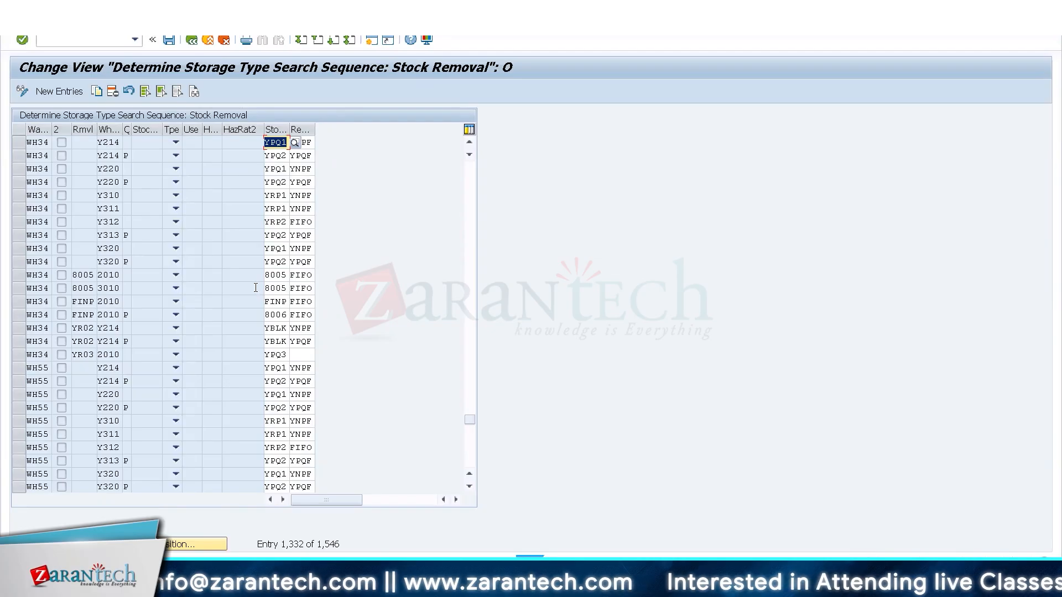
{"action": "left_click", "coordinate": [255, 287]}
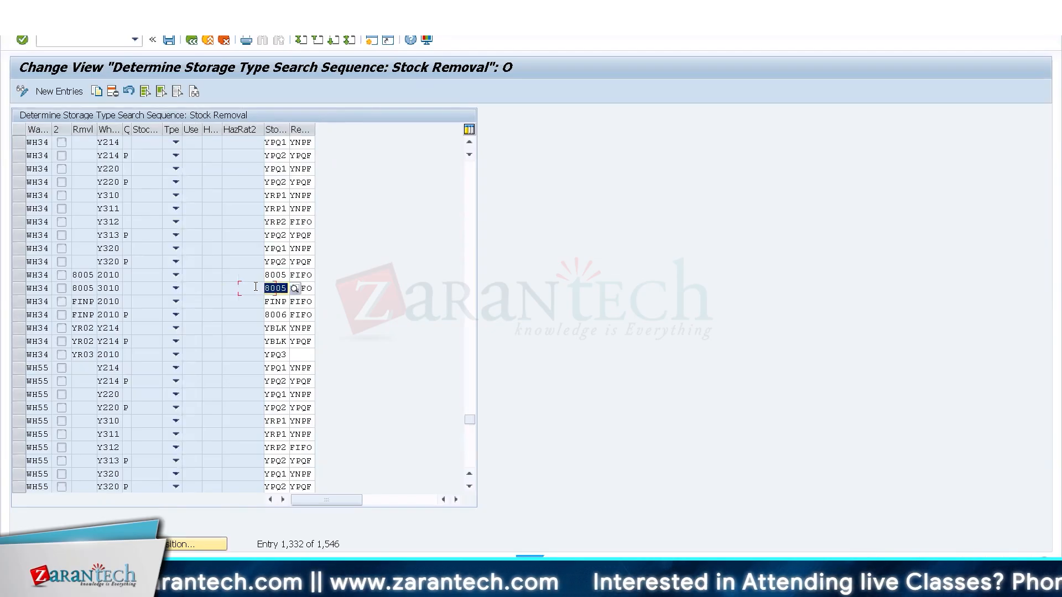
{"action": "type", "text": "8002"}
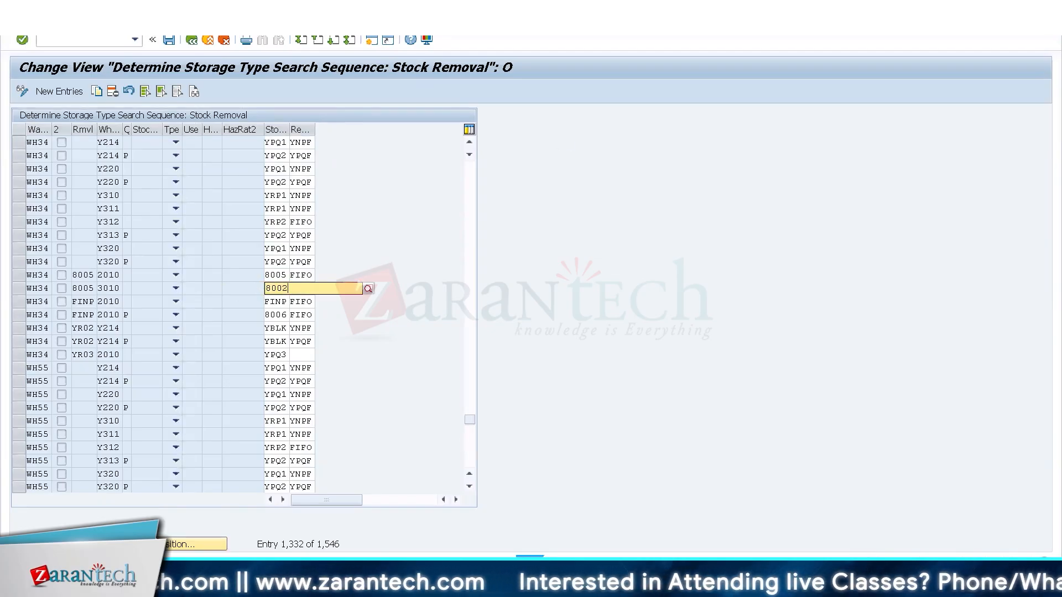
{"action": "key", "text": "Return"}
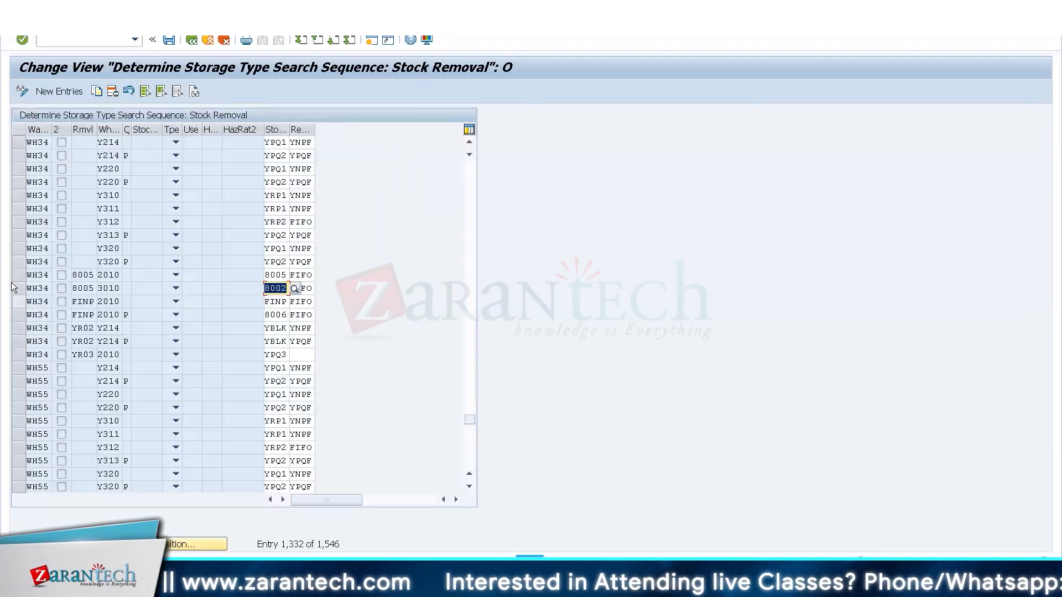
{"action": "left_click", "coordinate": [16, 289]}
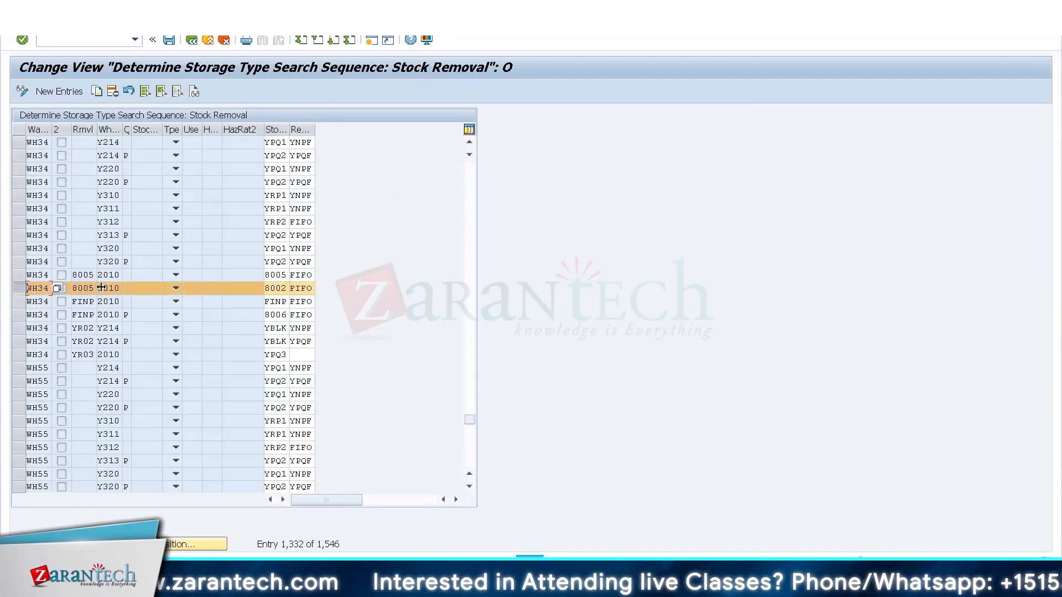
{"action": "left_click", "coordinate": [273, 288]}
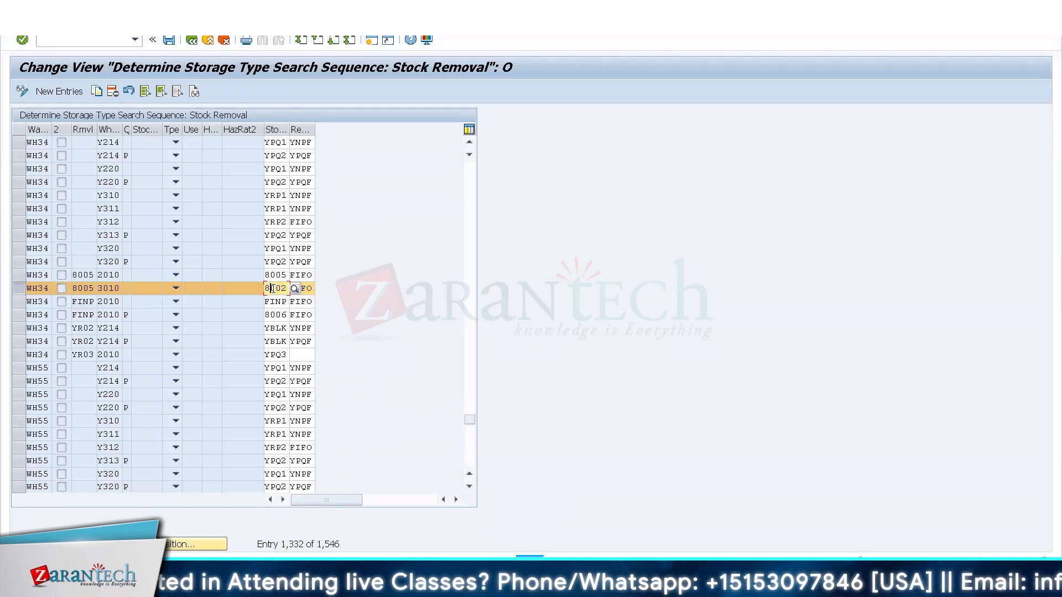
Switch to the Excel sheet Unit 9 and change the source storage type in cell E12 to 8002.
{"action": "left_click", "coordinate": [1022, 6]}
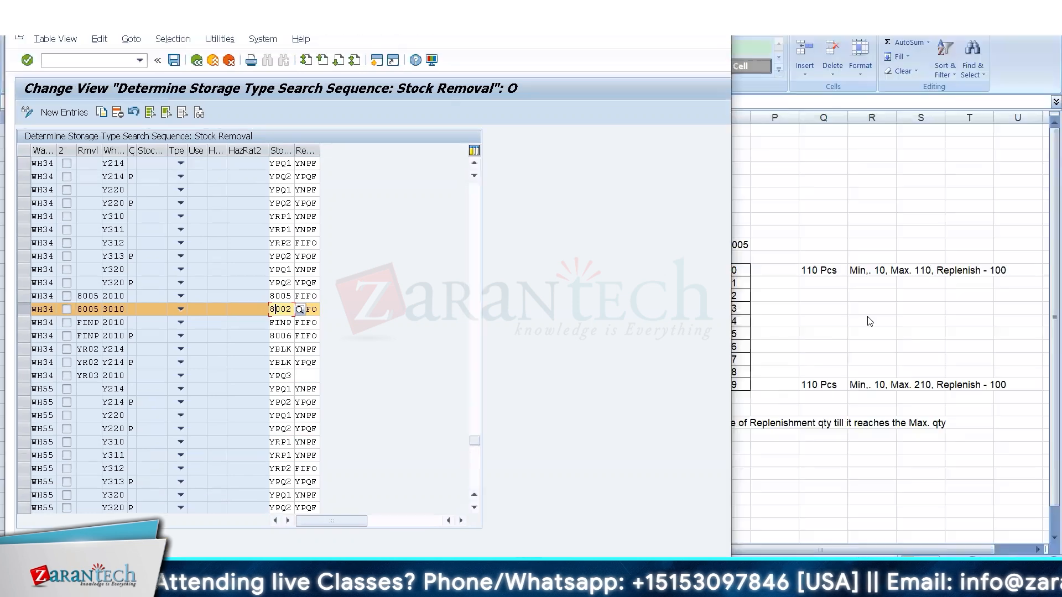
{"action": "left_click", "coordinate": [868, 320]}
{"action": "left_click", "coordinate": [255, 264]}
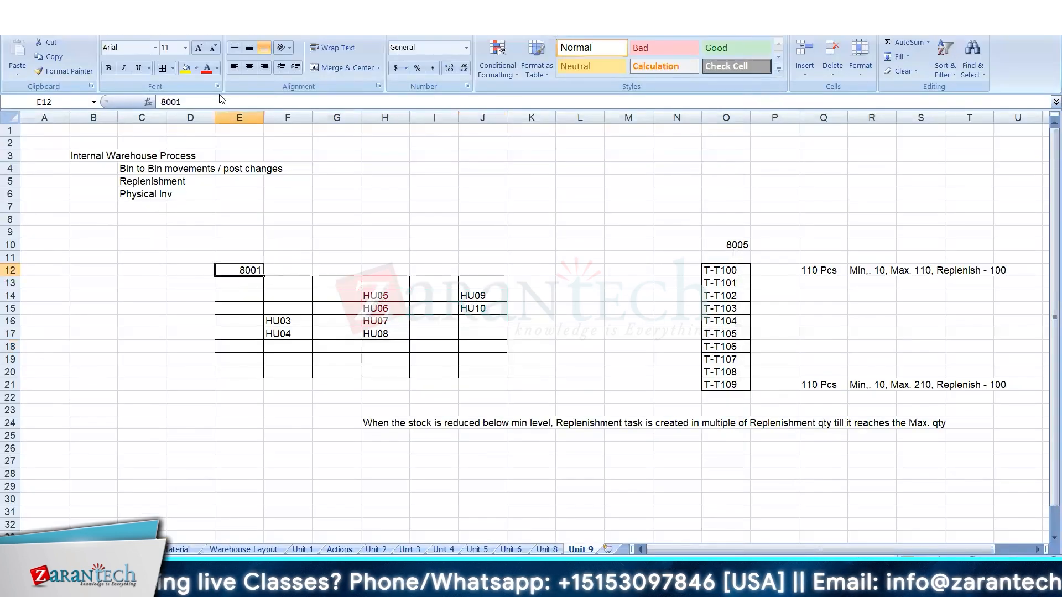
{"action": "left_click", "coordinate": [196, 102]}
{"action": "key", "text": "BackSpace"}
{"action": "type", "text": "2"}
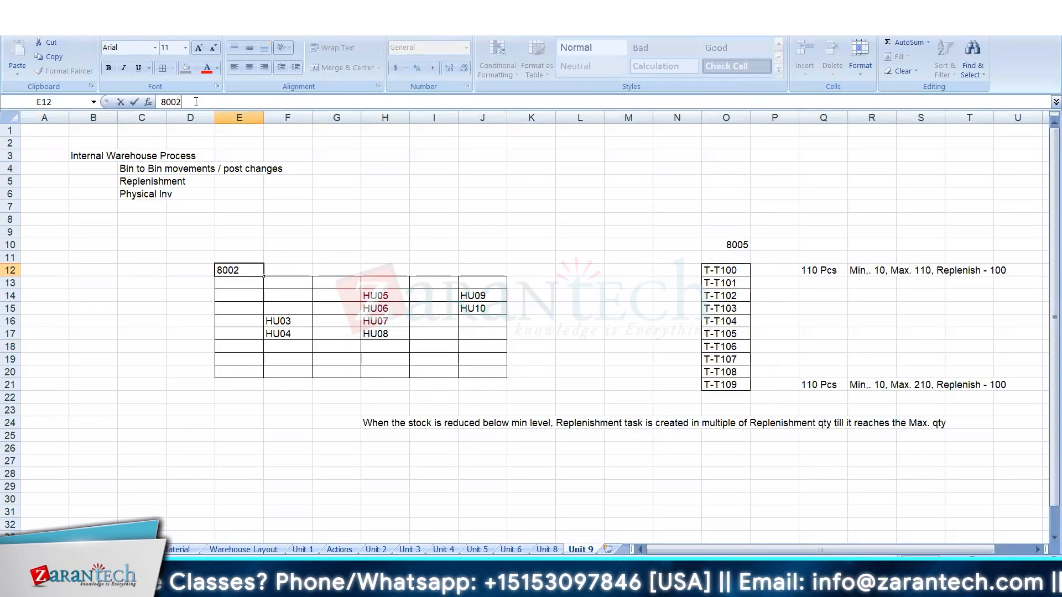
{"action": "key", "text": "Return"}
Return to the SAP search sequence determination and save the changed WH34 entry for process type 3010.
{"action": "key", "text": "alt+Tab"}
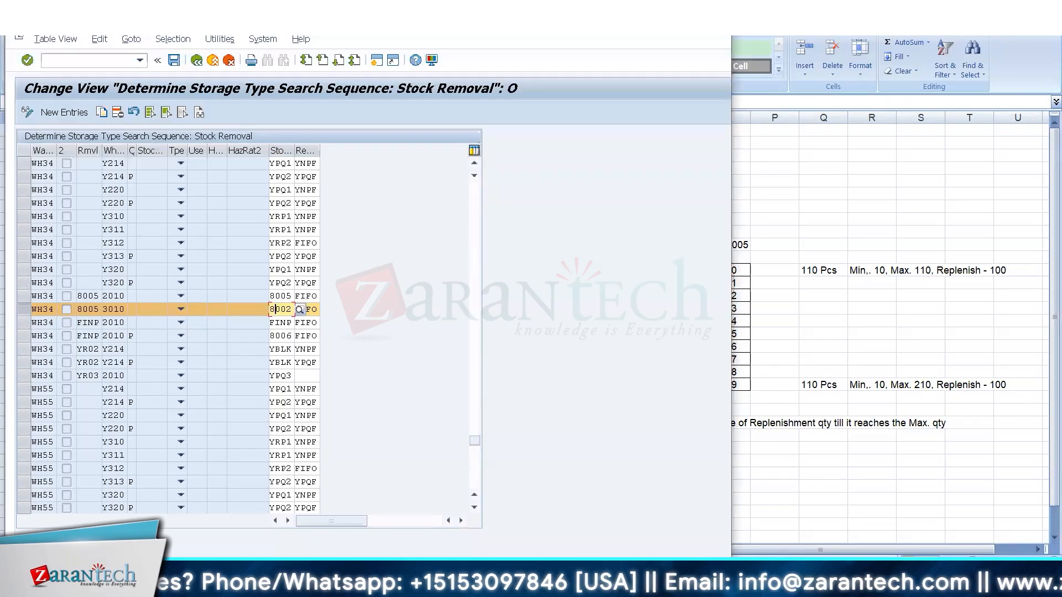
{"action": "key", "text": "super+Up"}
{"action": "left_click", "coordinate": [170, 38]}
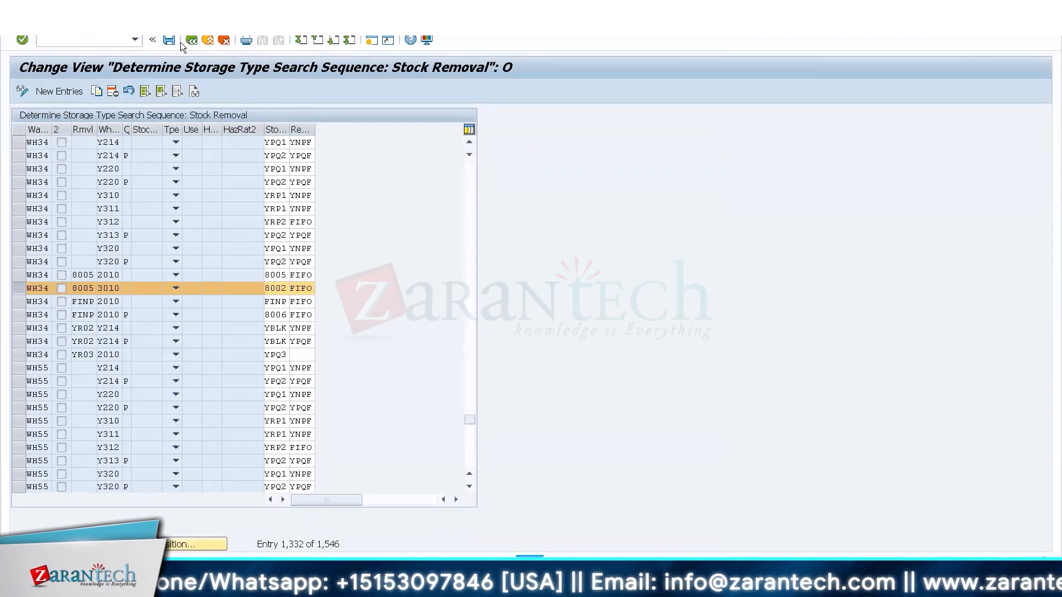
Review the source bins, the 8005 fixed bins and their replenishment quantities in the Excel sheet, and return to the SAP table.
{"action": "key", "text": "super+Down"}
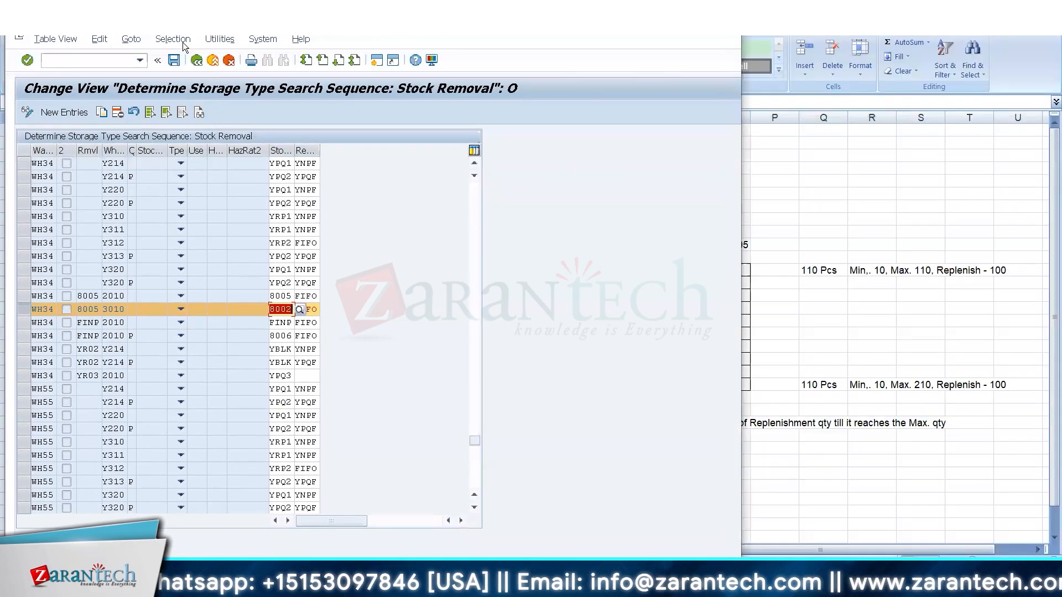
{"action": "left_click", "coordinate": [817, 275]}
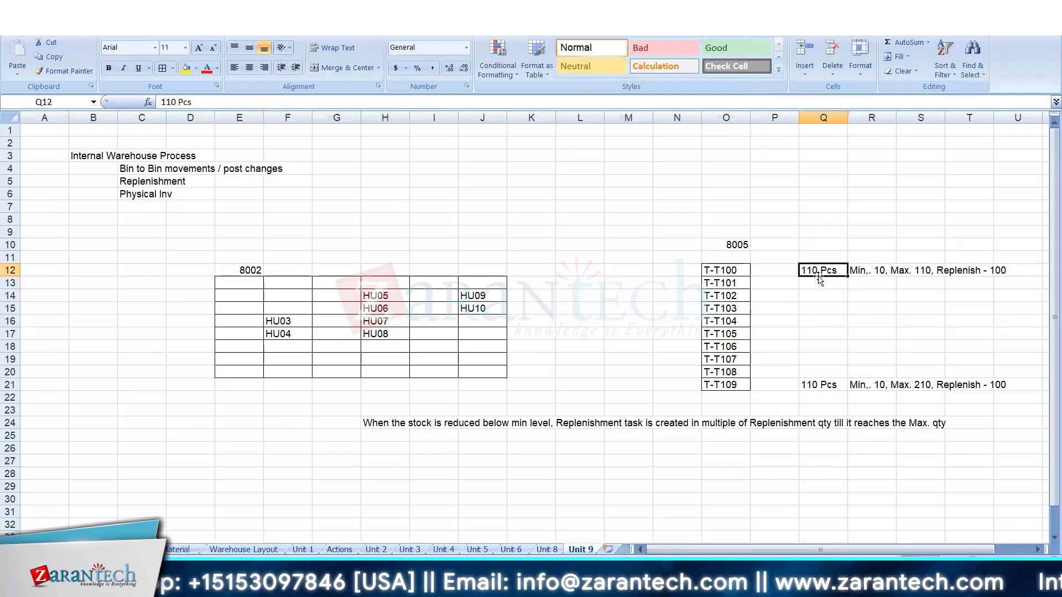
{"action": "left_click", "coordinate": [288, 298]}
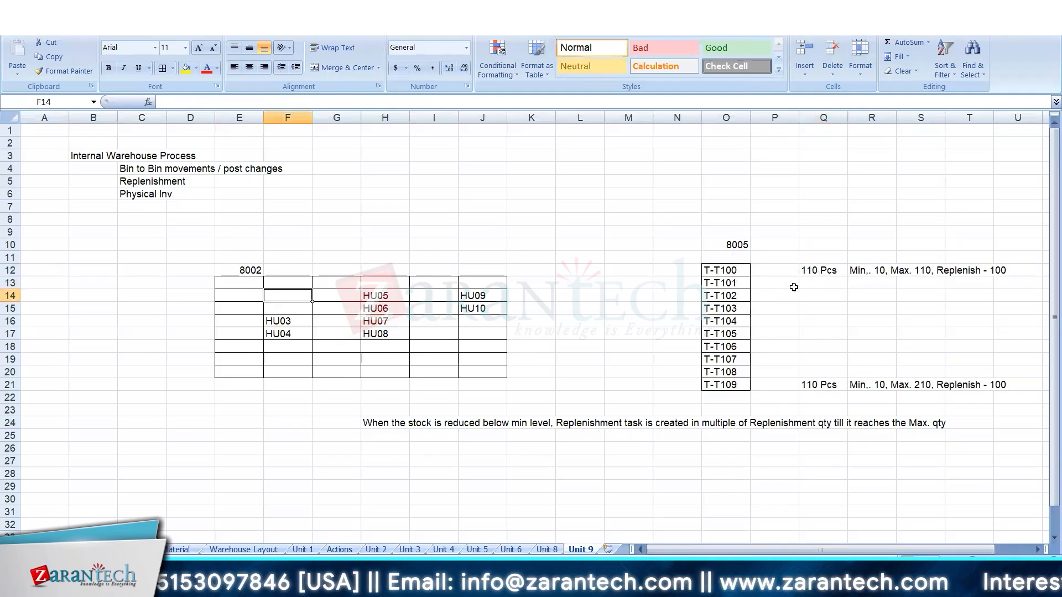
{"action": "left_click", "coordinate": [700, 322]}
{"action": "left_click", "coordinate": [712, 322]}
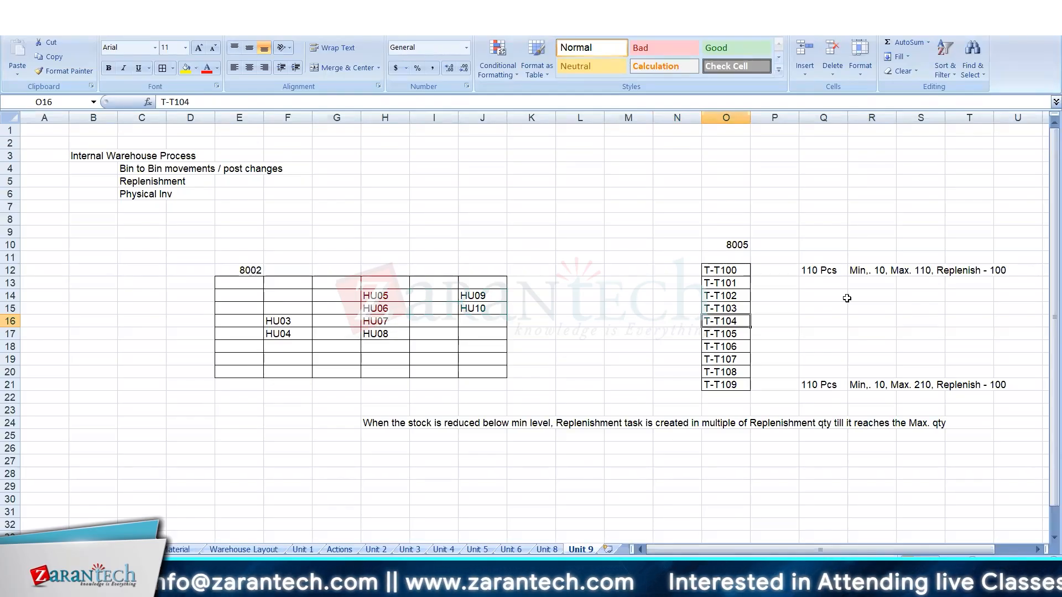
{"action": "key", "text": "alt+Tab"}
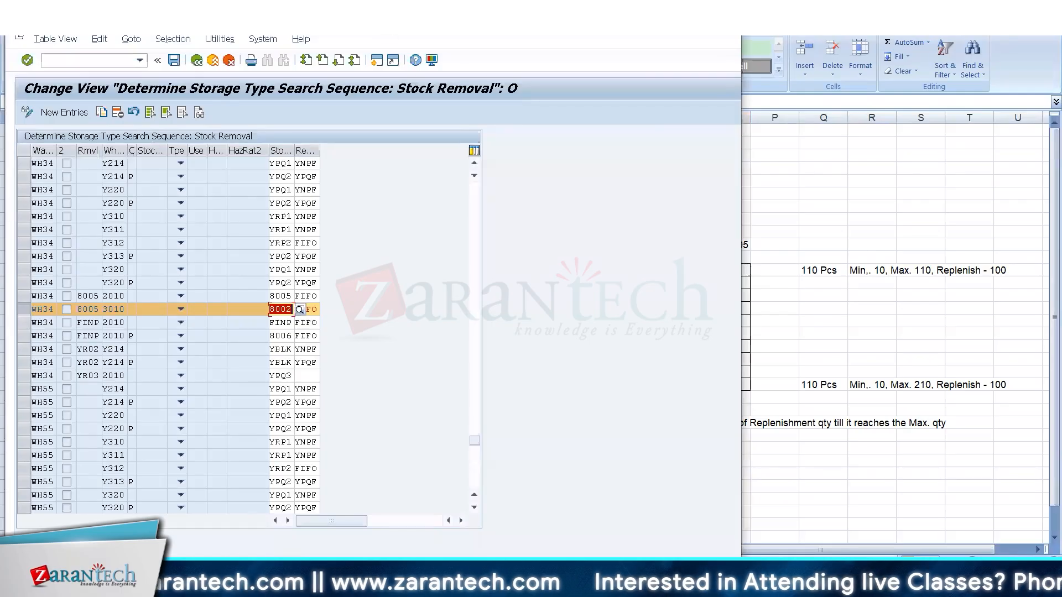
{"action": "double_click", "coordinate": [354, 25]}
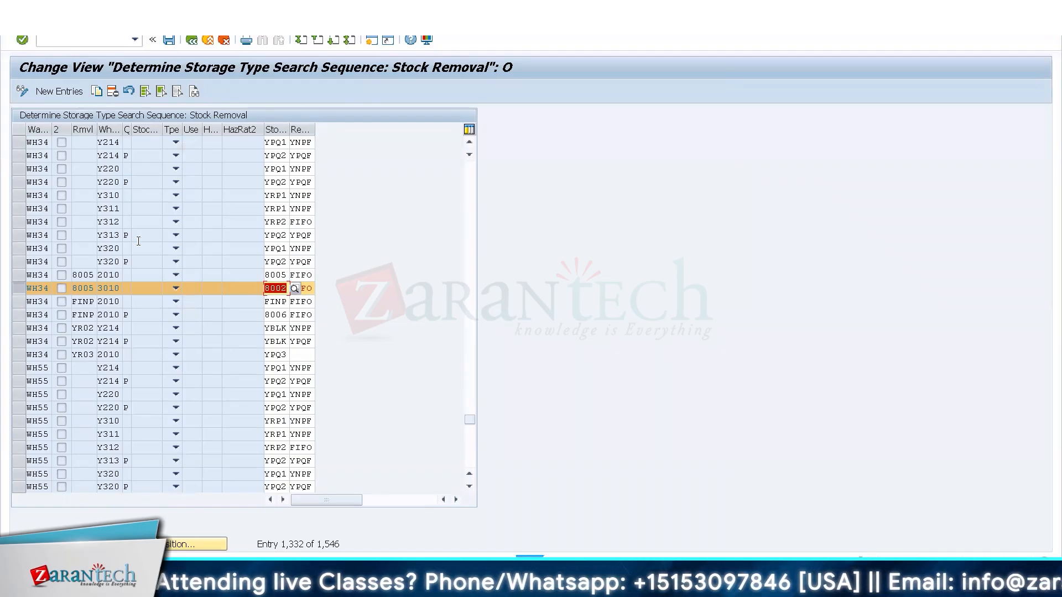
Check the WH34 8005 entry for process type 2010 against T-T300's warehouse data and clear the product's Stock Removal Control field.
{"action": "left_click", "coordinate": [17, 279]}
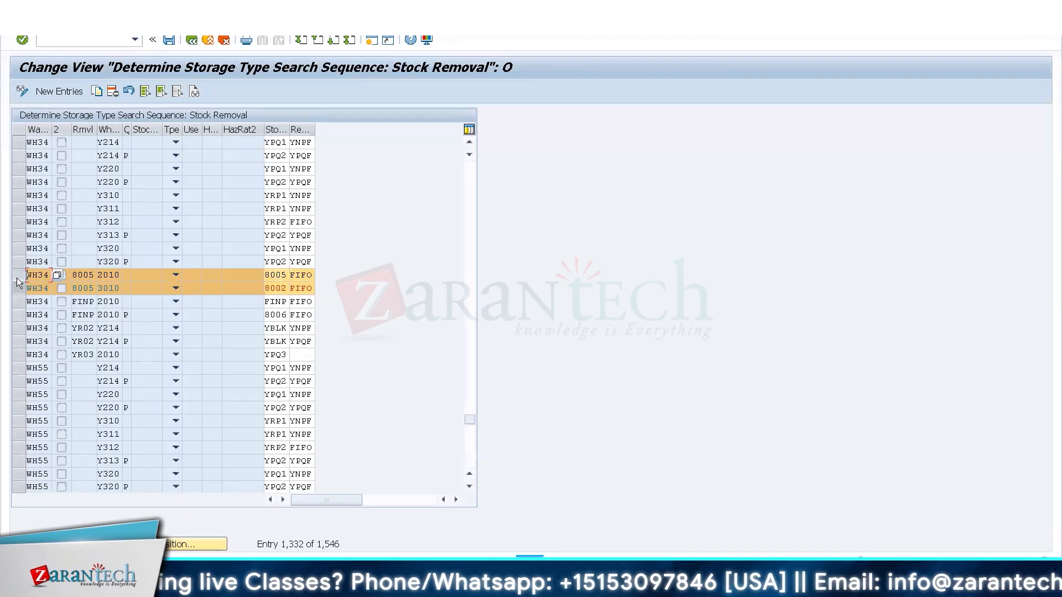
{"action": "left_click", "coordinate": [17, 278]}
{"action": "key", "text": "alt+Tab"}
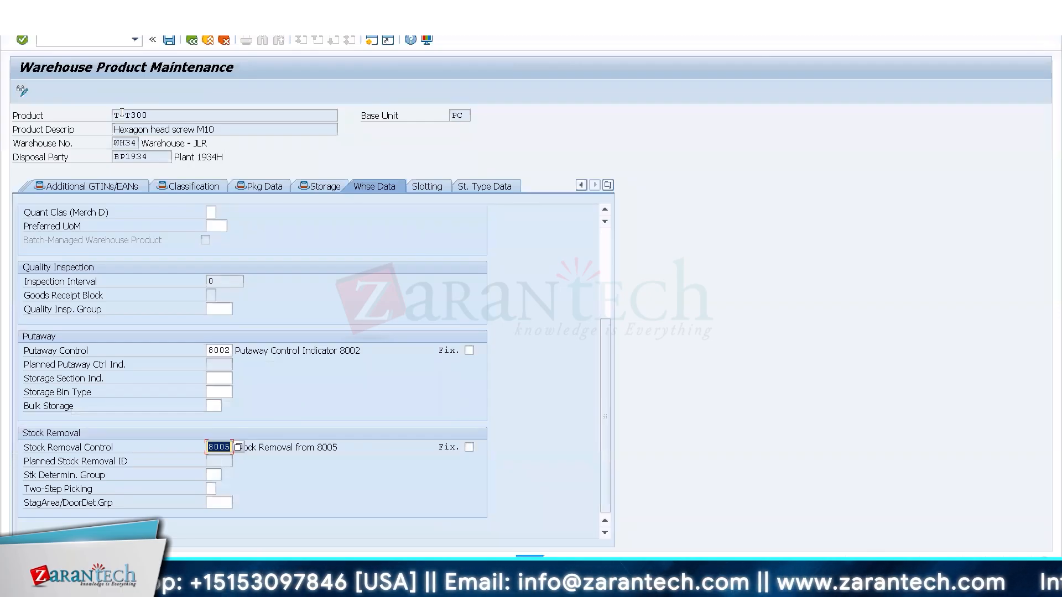
{"action": "key", "text": "Delete"}
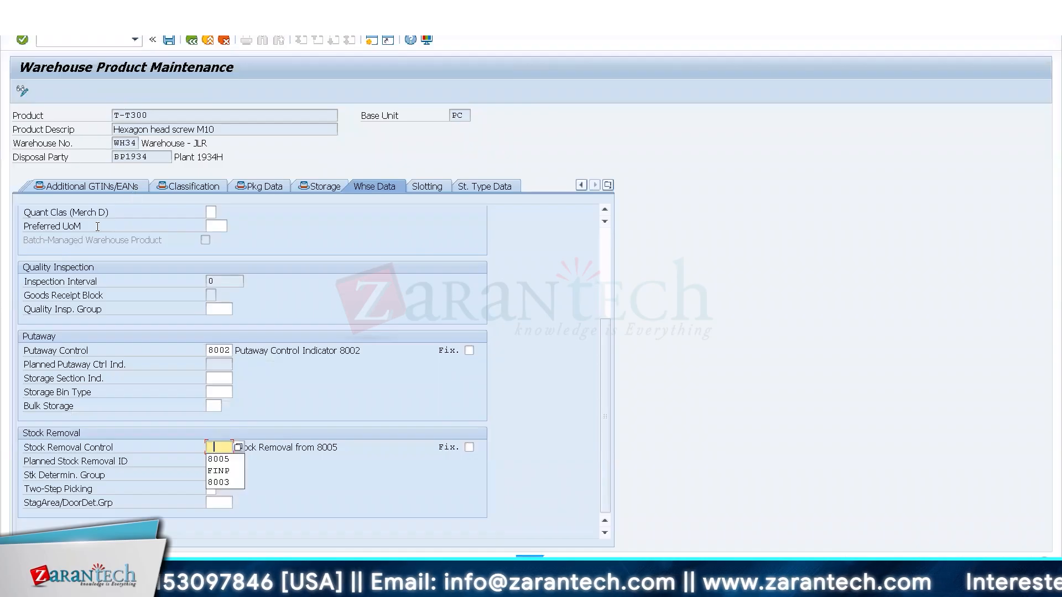
{"action": "key", "text": "Tab"}
{"action": "key", "text": "alt+Tab"}
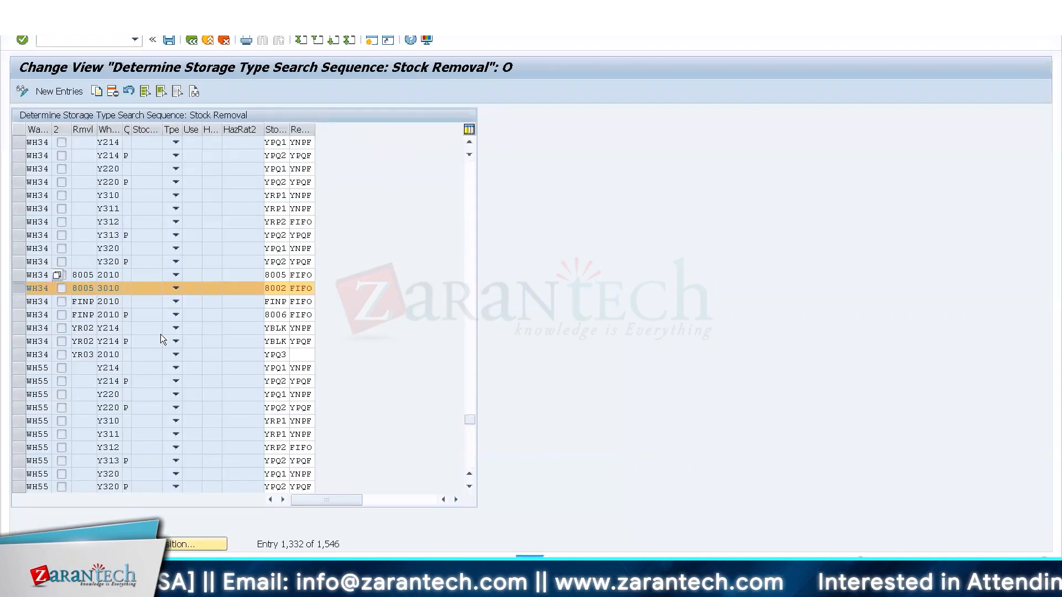
{"action": "key", "text": "alt+Tab"}
Open the storage type data of product T-T300 for storage type 8005.
{"action": "left_click", "coordinate": [456, 186]}
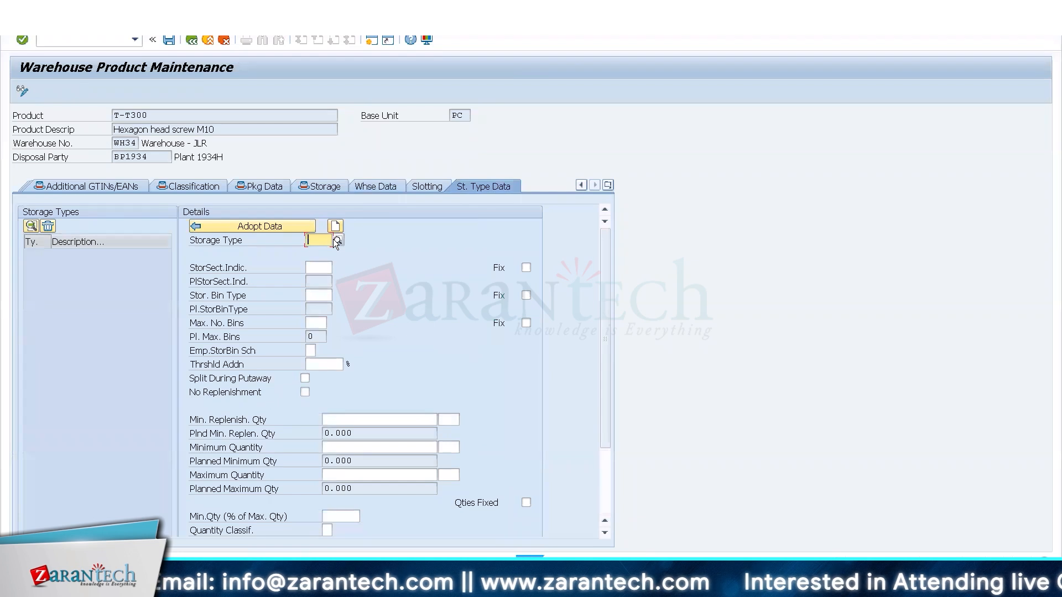
{"action": "type", "text": "8005"}
{"action": "key", "text": "Return"}
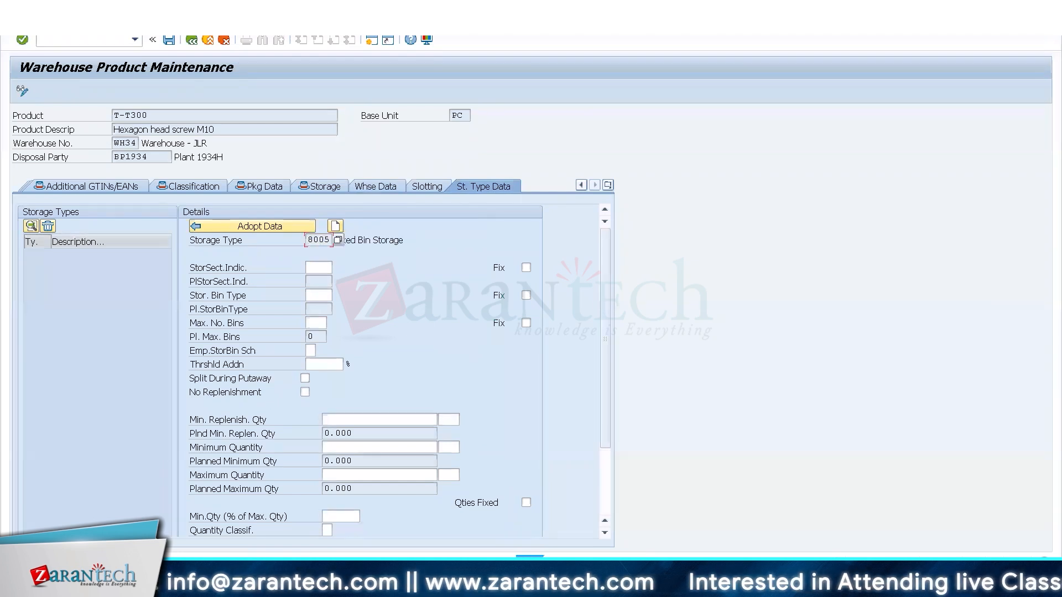
Set T-T300's minimum replenishment quantity in storage type 8005 to 100 PC.
{"action": "left_click", "coordinate": [368, 421]}
{"action": "type", "text": "10"}
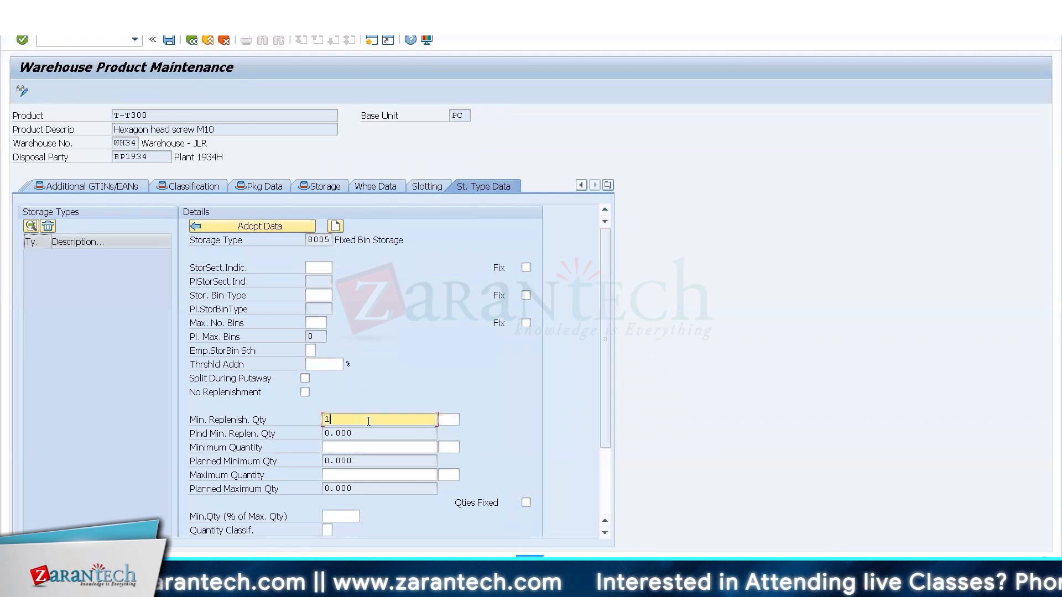
{"action": "key", "text": "Return"}
{"action": "key", "text": "shift+Tab"}
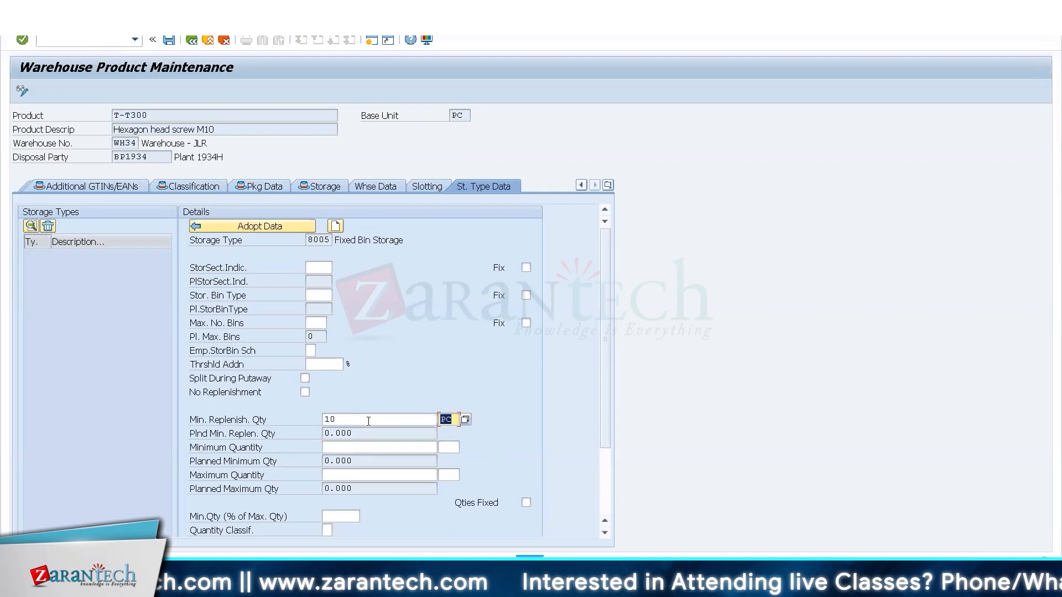
{"action": "left_click", "coordinate": [368, 421]}
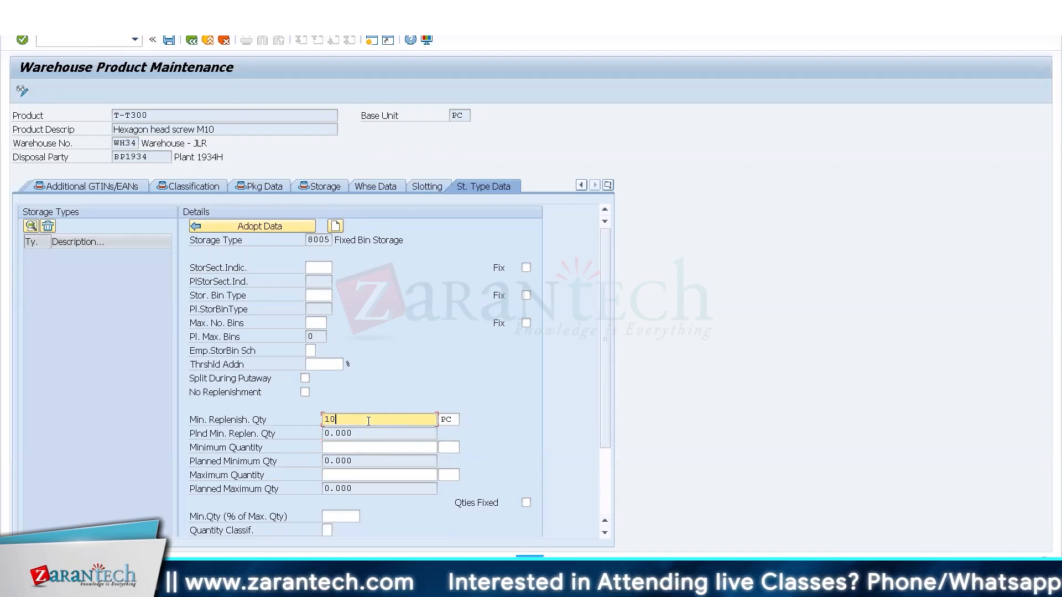
{"action": "type", "text": "0"}
{"action": "key", "text": "Tab"}
Set T-T300's minimum quantity to 10 and maximum quantity to 110 PC for storage type 8005.
{"action": "key", "text": "Tab"}
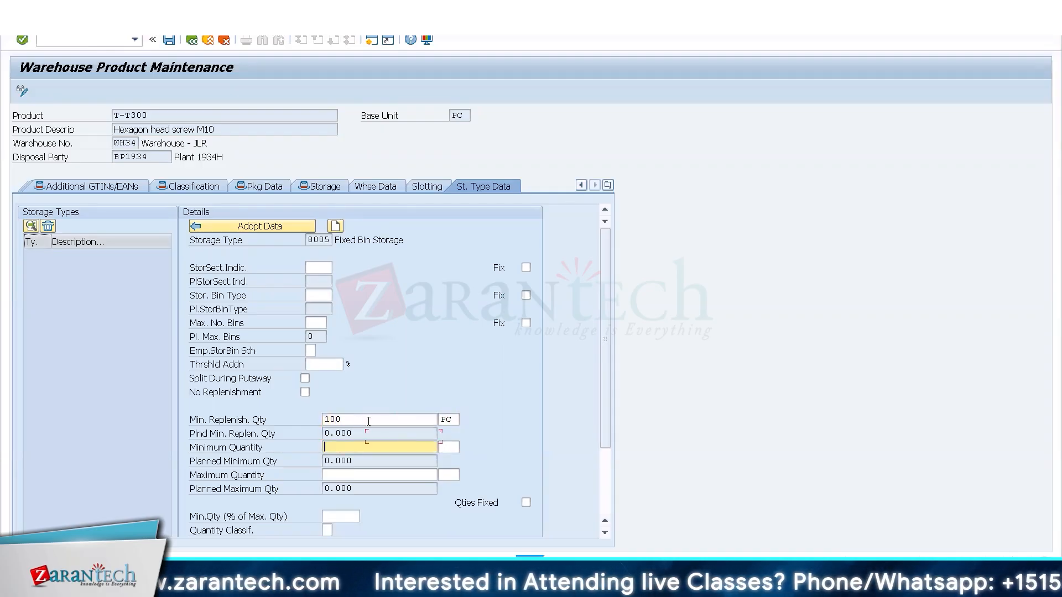
{"action": "type", "text": "10"}
{"action": "key", "text": "Tab"}
{"action": "key", "text": "Tab"}
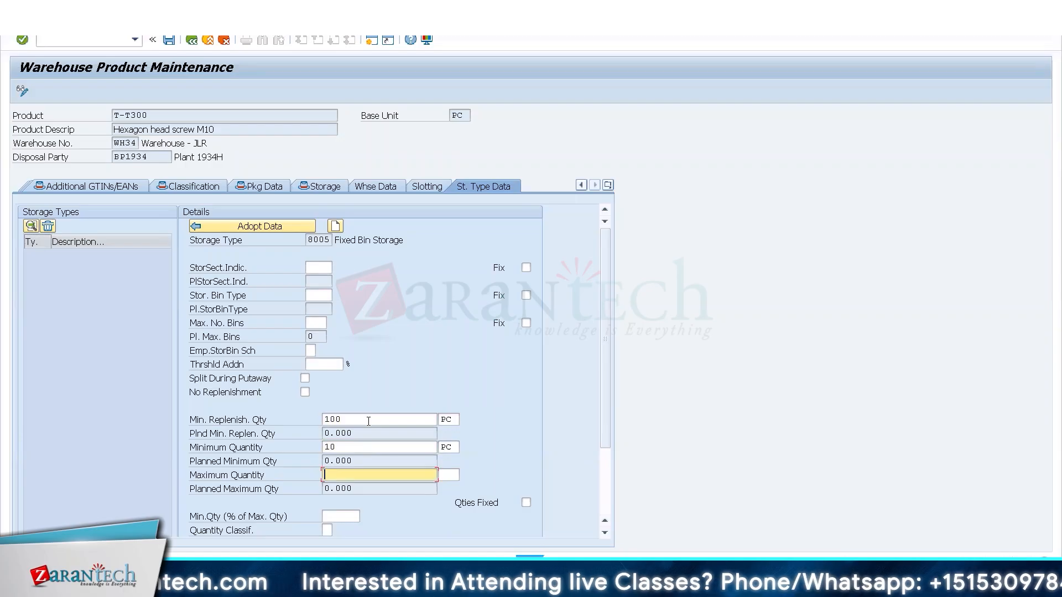
{"action": "type", "text": "110"}
{"action": "key", "text": "Return"}
Open the fixed storage bin maintenance for warehouse WH34 and switch it to change mode.
{"action": "left_click", "coordinate": [104, 43]}
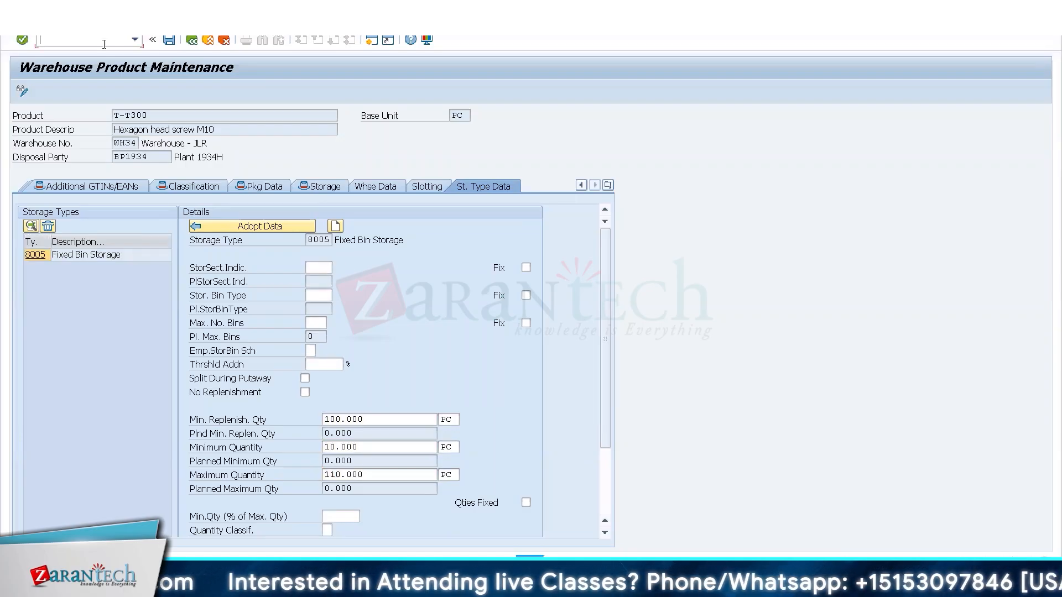
{"action": "type", "text": "/n/scw/"}
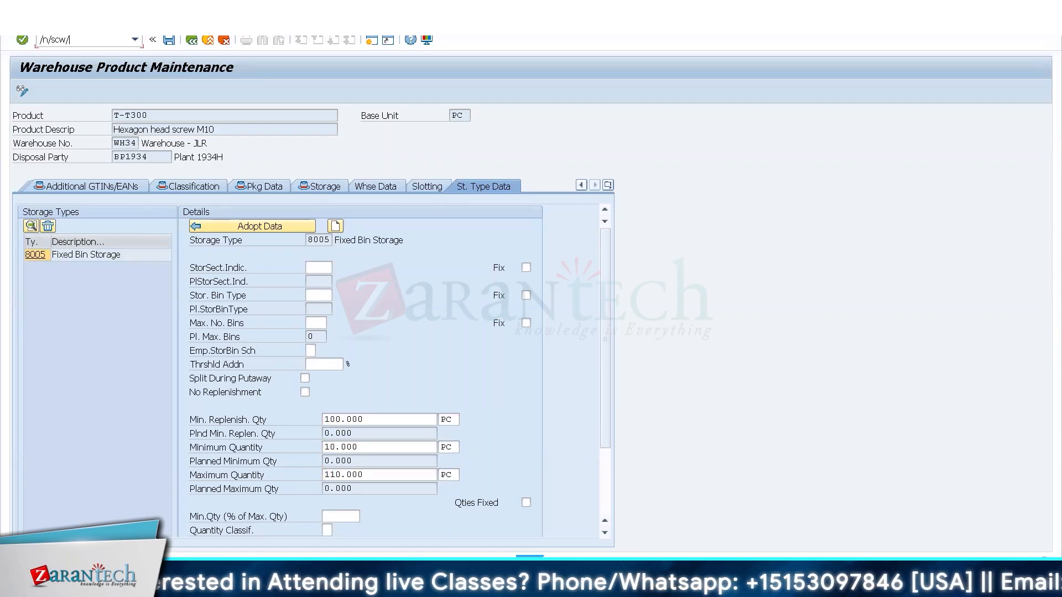
{"action": "key", "text": "BackSpace"}
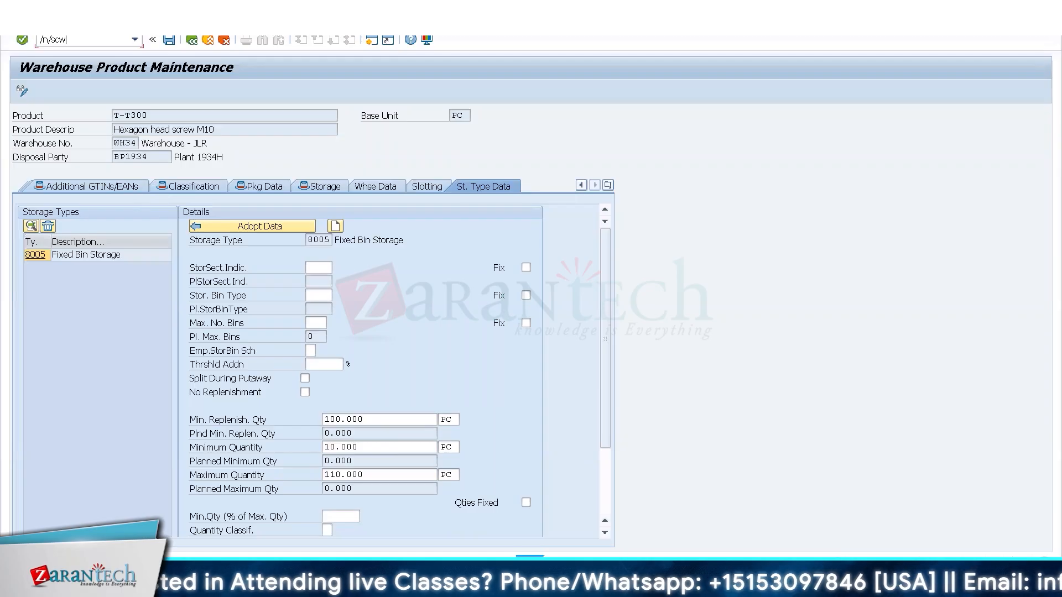
{"action": "key", "text": "Return"}
{"action": "left_click", "coordinate": [22, 92]}
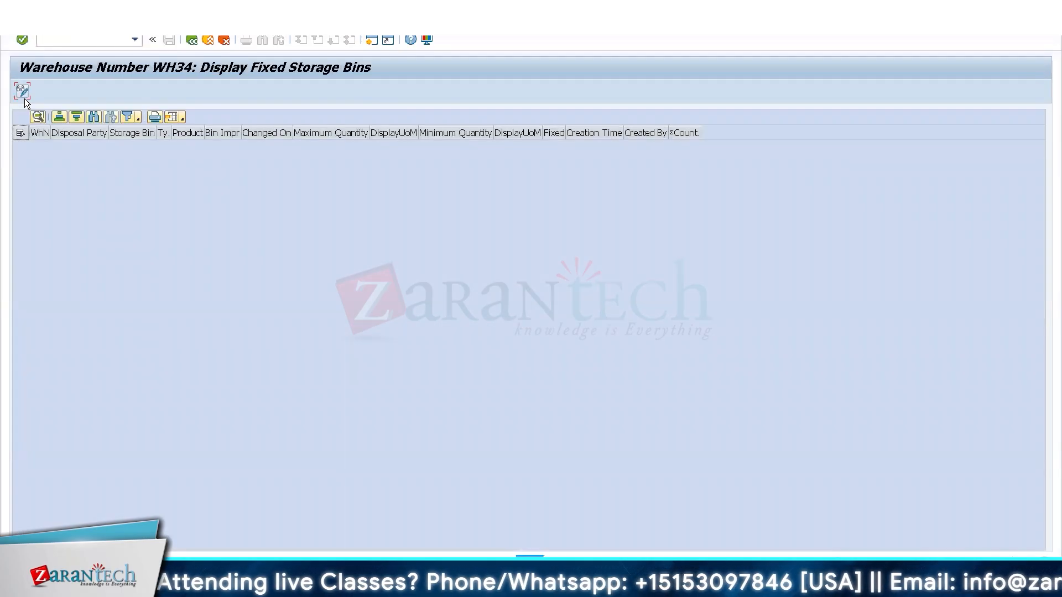
{"action": "left_click", "coordinate": [22, 92]}
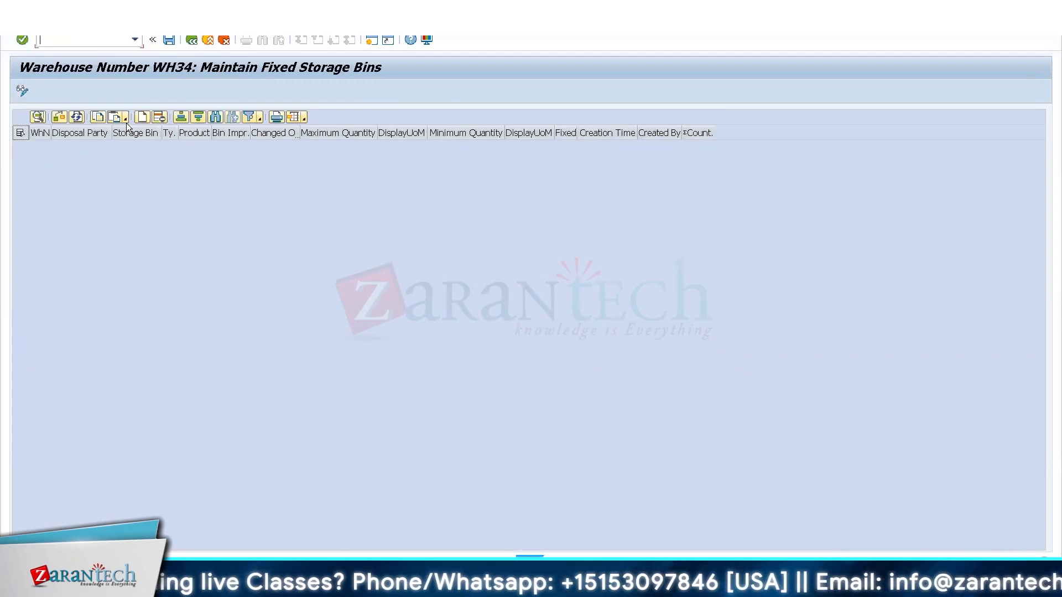
Add a fixed bin entry that assigns product T-T300 to an 8005.02 storage bin.
{"action": "left_click", "coordinate": [142, 115]}
{"action": "left_click", "coordinate": [168, 145]}
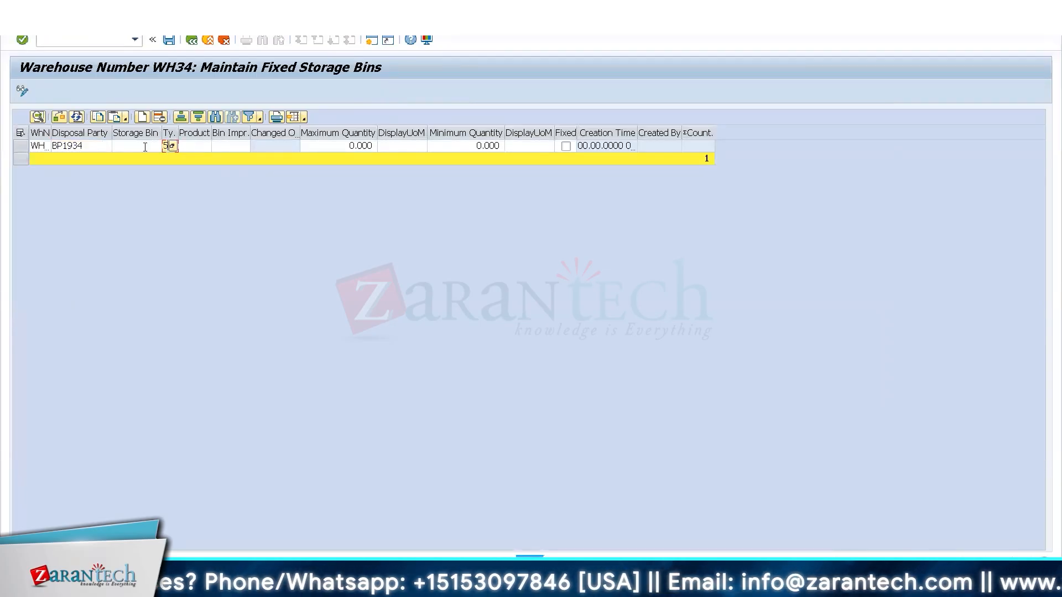
{"action": "type", "text": "80"}
{"action": "left_click", "coordinate": [145, 147]}
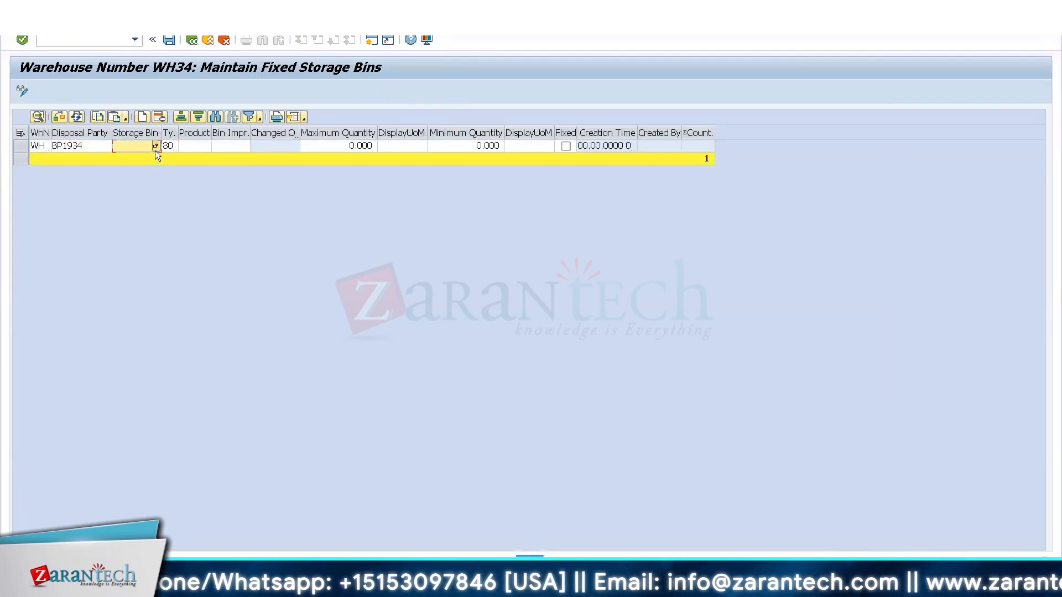
{"action": "left_click", "coordinate": [155, 146]}
{"action": "left_click", "coordinate": [427, 449]}
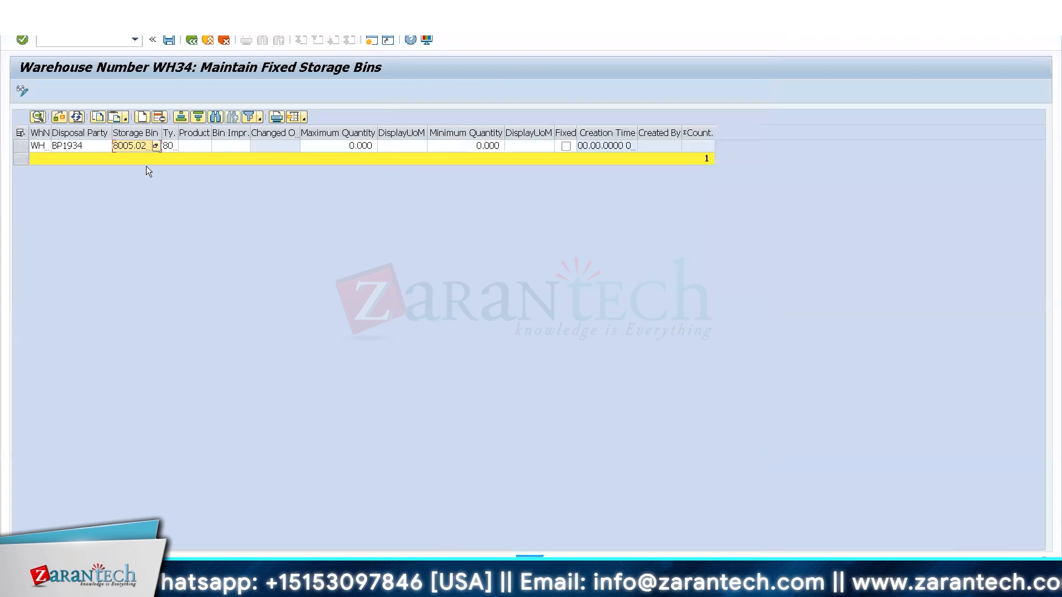
{"action": "left_click", "coordinate": [210, 146]}
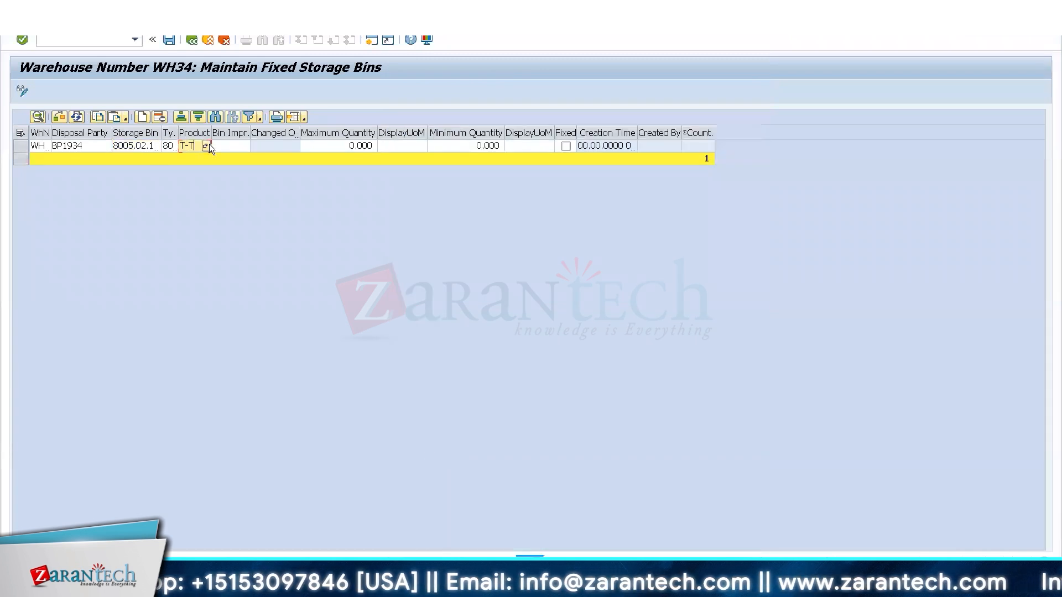
{"action": "type", "text": "T-T300"}
{"action": "key", "text": "Tab"}
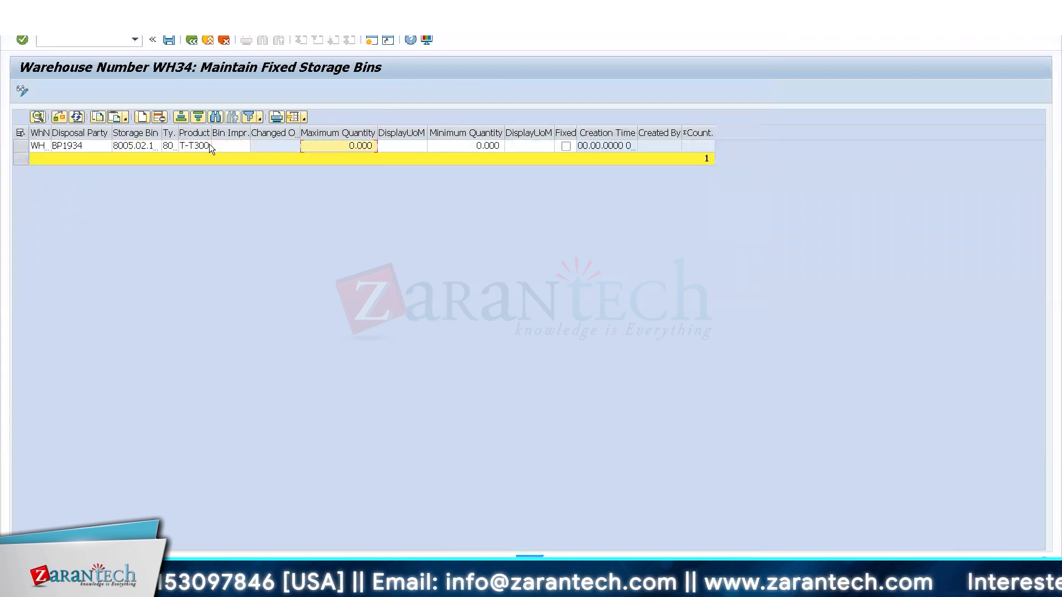
Set the fixed bin entry's maximum quantity to 100 with unit PC.
{"action": "type", "text": "1000"}
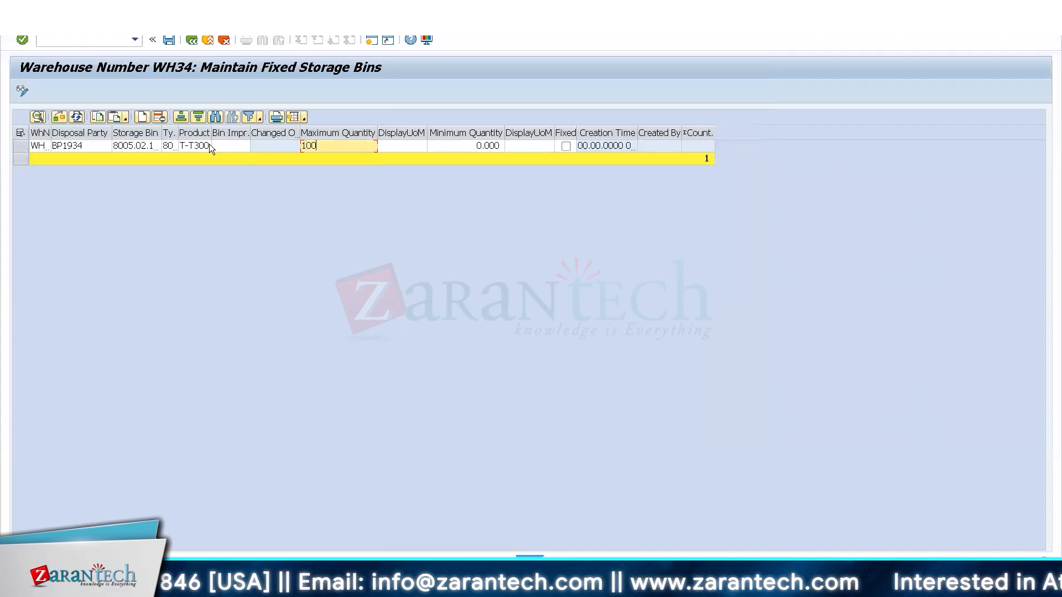
{"action": "key", "text": "Tab"}
{"action": "key", "text": "shift+Tab"}
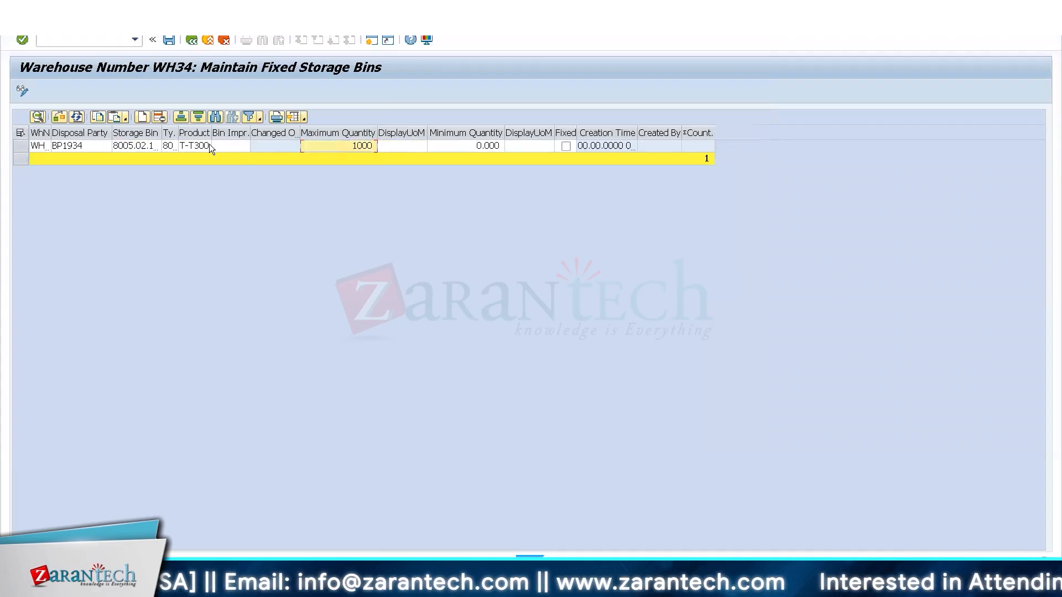
{"action": "type", "text": "00"}
{"action": "key", "text": "BackSpace"}
{"action": "key", "text": "BackSpace"}
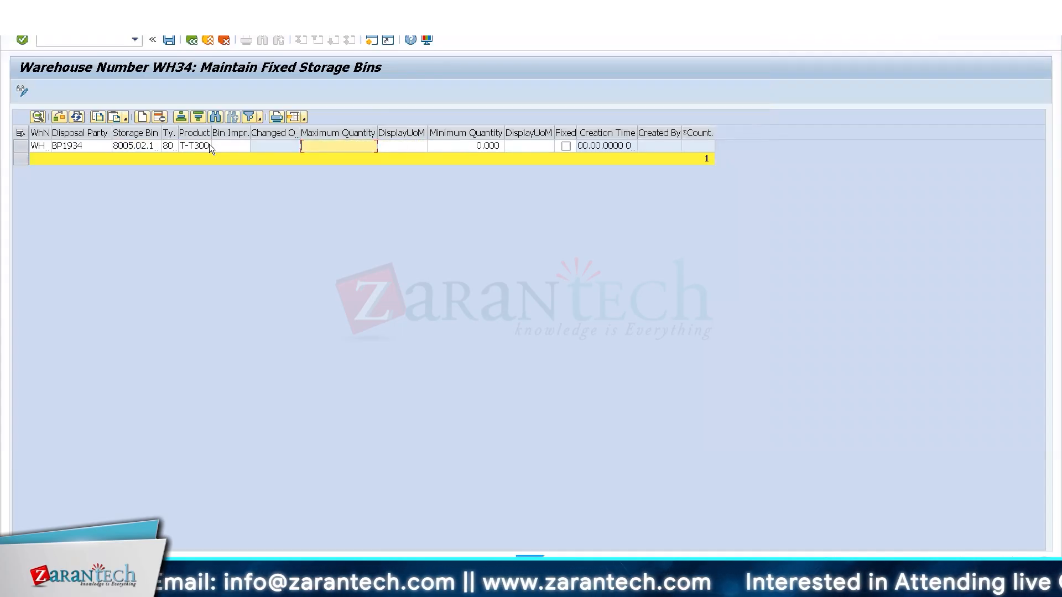
{"action": "type", "text": "100"}
{"action": "key", "text": "Tab"}
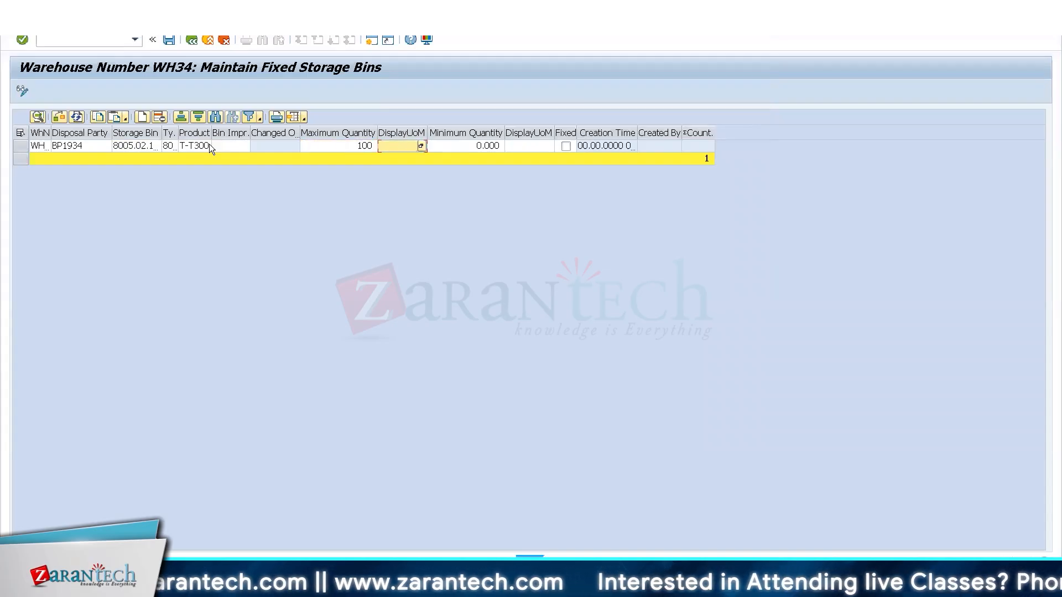
{"action": "type", "text": "P"}
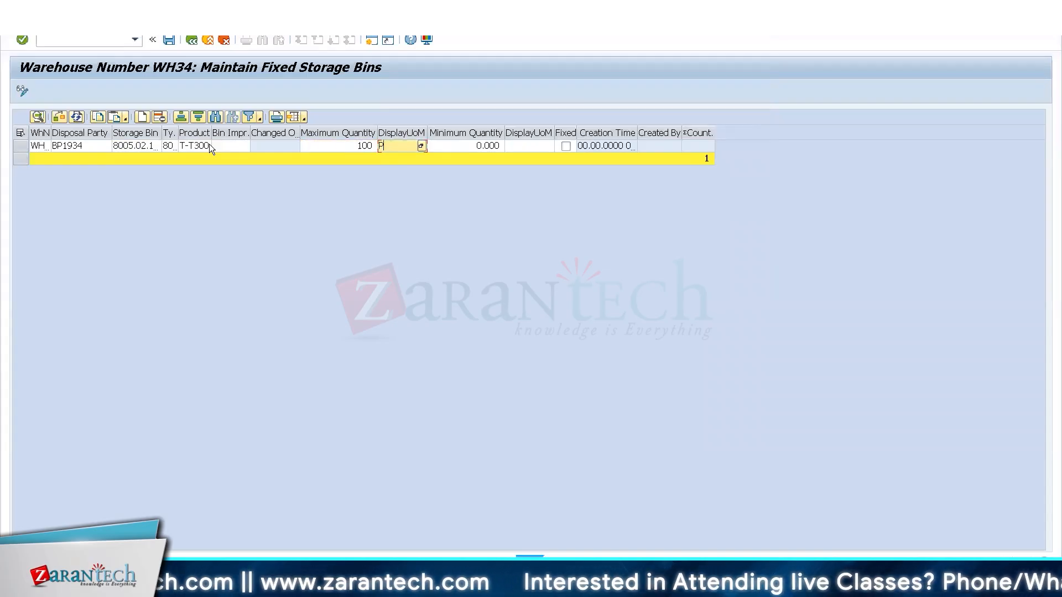
{"action": "type", "text": "C"}
Set the fixed bin entry's minimum quantity to 10 with unit PC and save the assignment.
{"action": "key", "text": "Tab"}
{"action": "type", "text": "10"}
{"action": "key", "text": "Tab"}
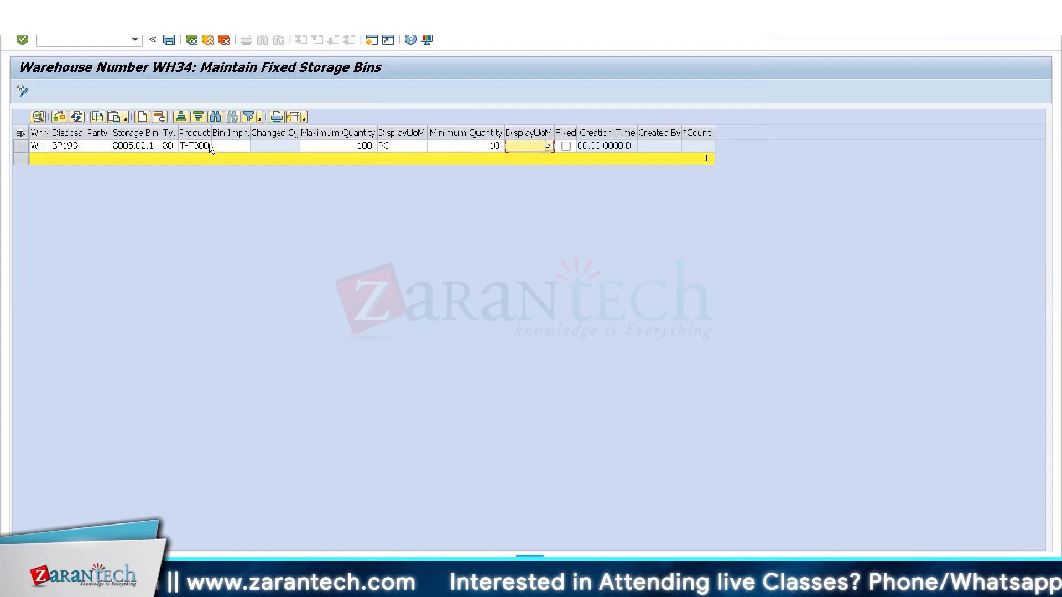
{"action": "key", "text": "ctrl+s"}
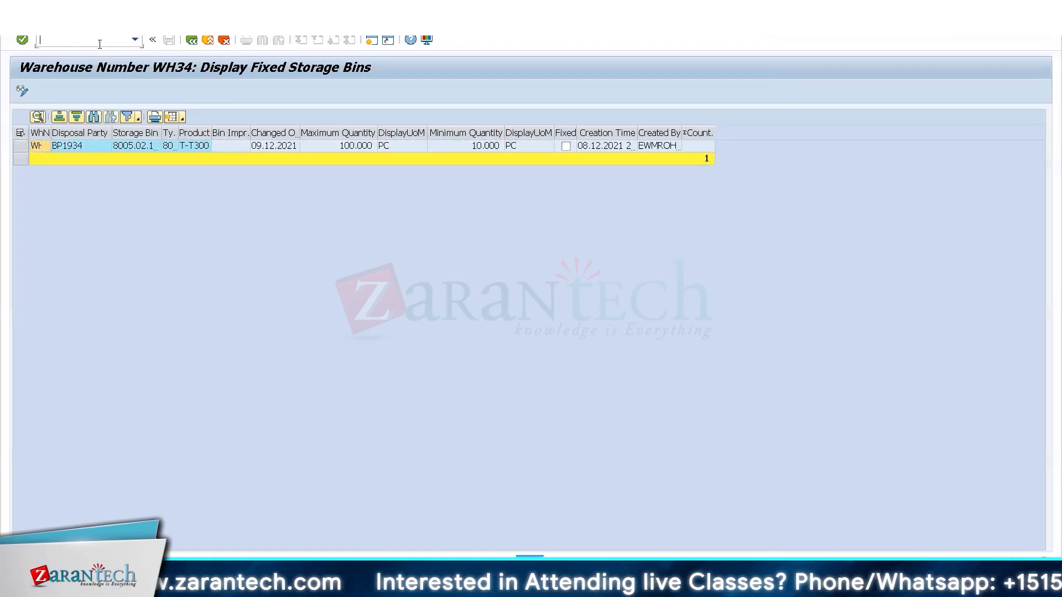
Try to open the replenishment transaction in an additional session.
{"action": "type", "text": "/o/scw/repl"}
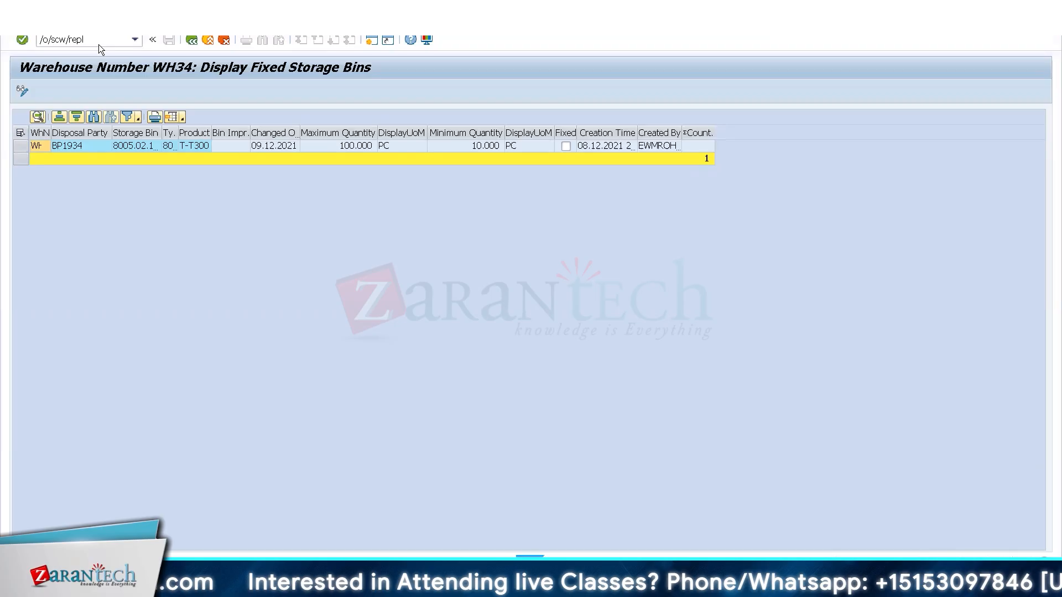
{"action": "key", "text": "Return"}
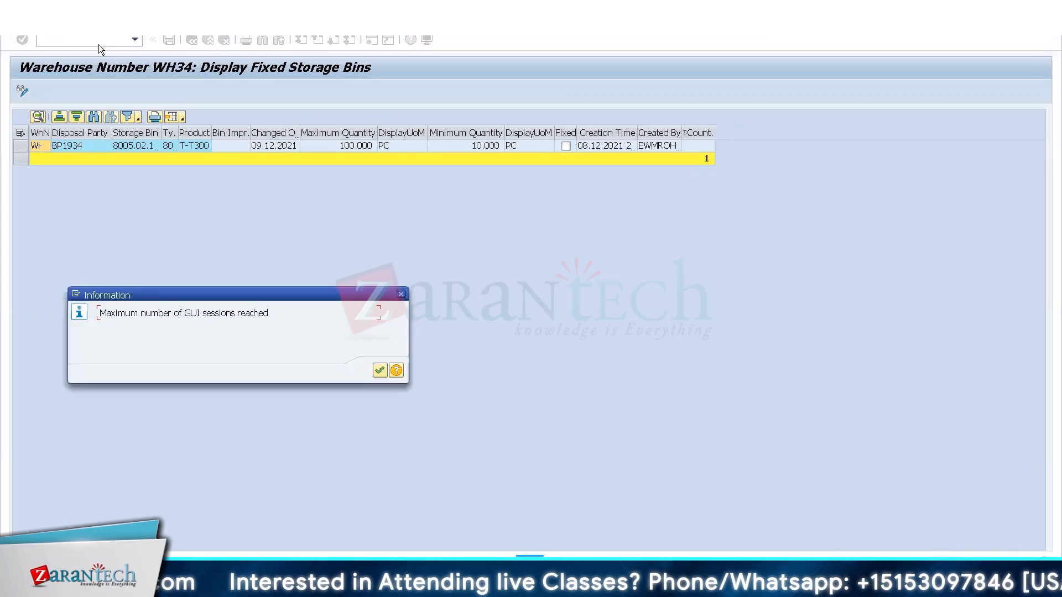
{"action": "key", "text": "Return"}
Open the Schedule Replenishment transaction /scwm/repl in the current session.
{"action": "type", "text": "/n/scw/"}
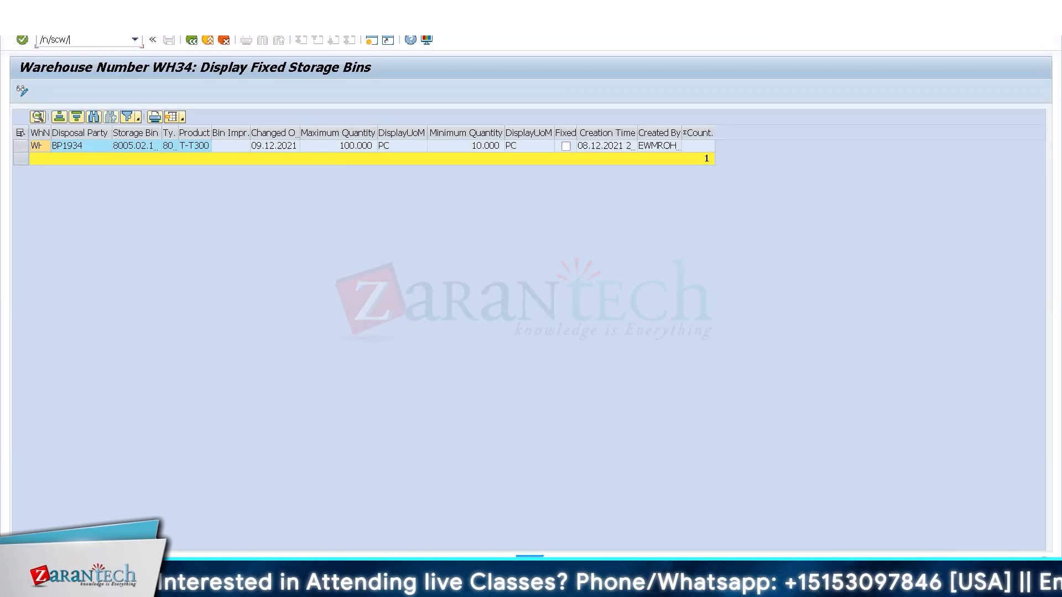
{"action": "key", "text": "BackSpace"}
{"action": "type", "text": "m/repl"}
{"action": "key", "text": "Return"}
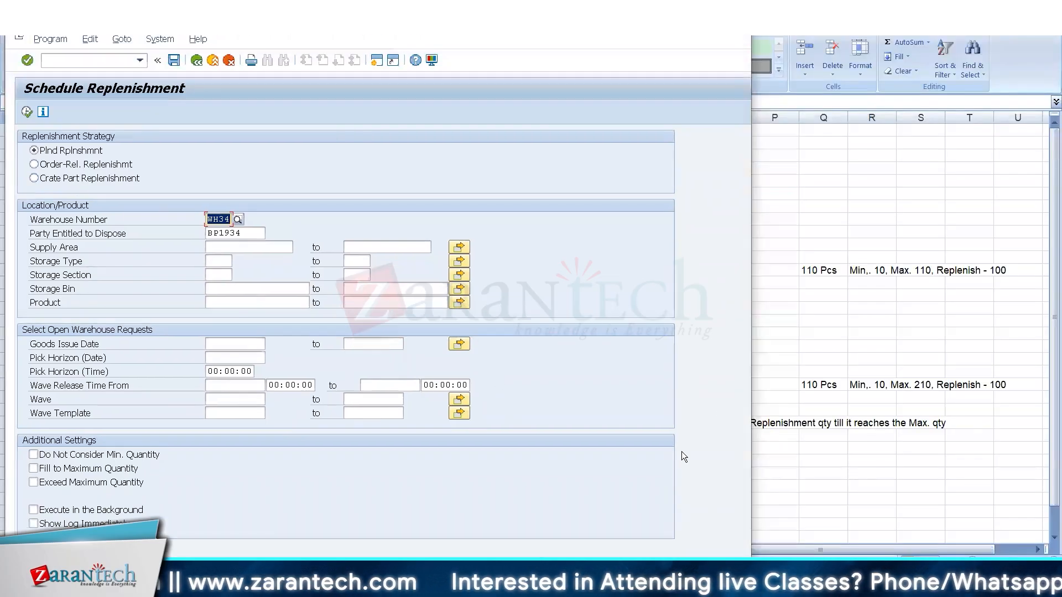
Examine the 8005 fixed storage and storage type 1000 production supply areas in Excel's Warehouse Layout sheet, and return to SAP's Schedule Replenishment.
{"action": "key", "text": "alt+Tab"}
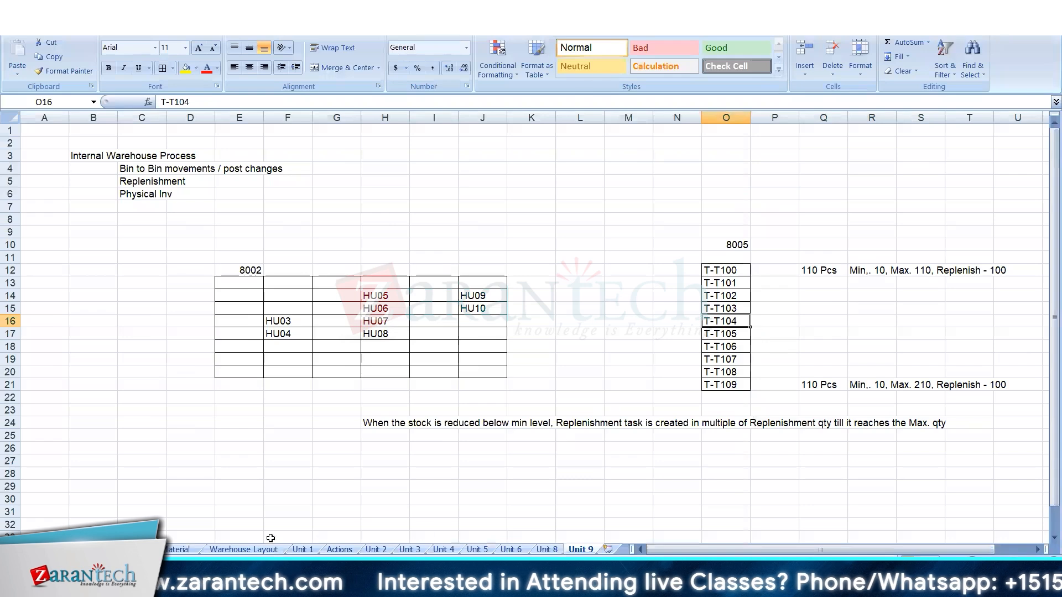
{"action": "left_click", "coordinate": [243, 549]}
{"action": "left_click", "coordinate": [626, 207]}
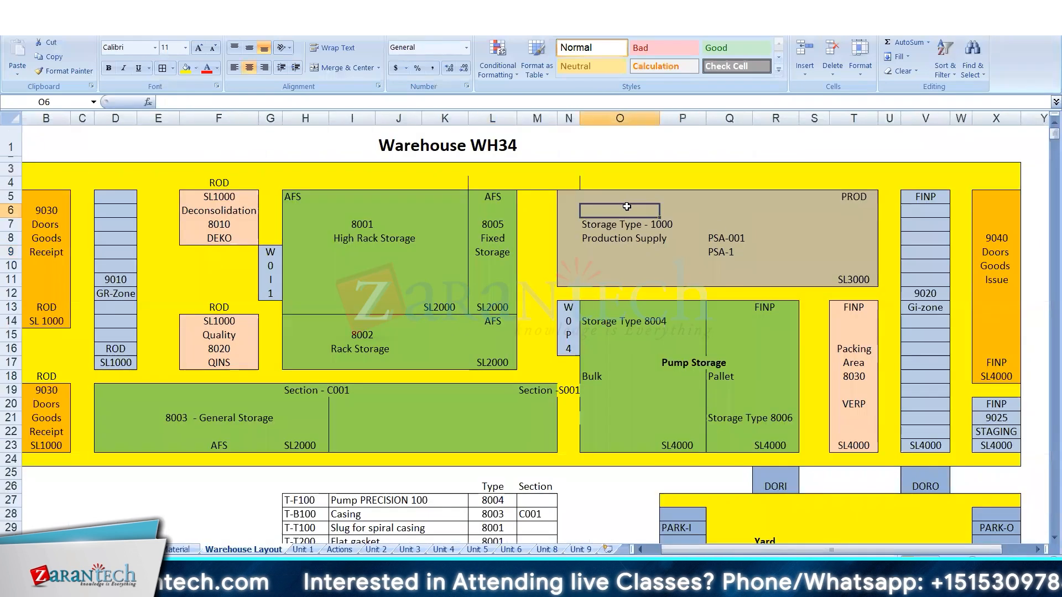
{"action": "left_click", "coordinate": [628, 241]}
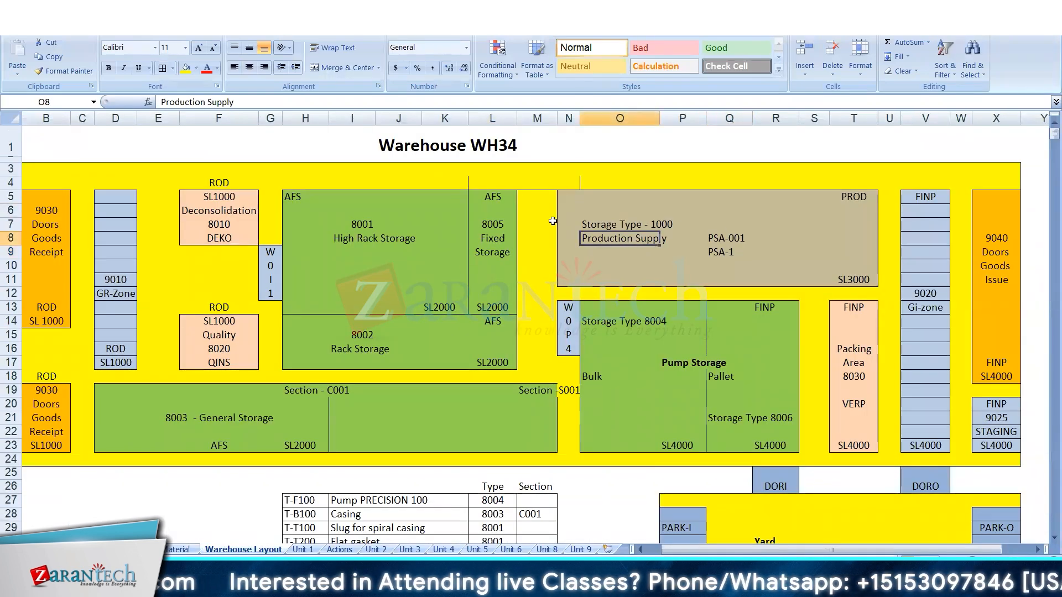
{"action": "left_click", "coordinate": [589, 201]}
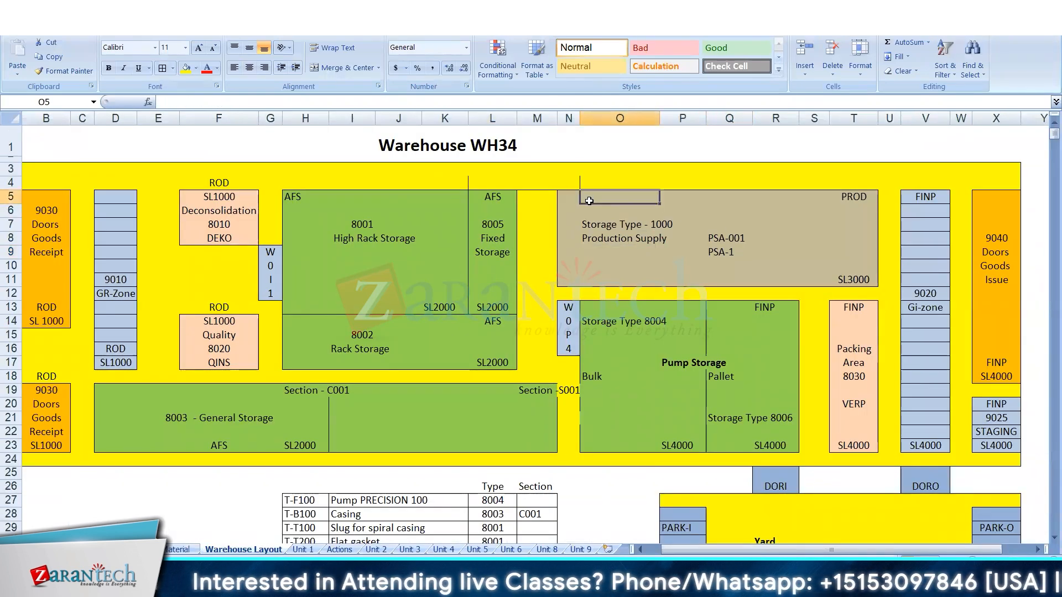
{"action": "left_click", "coordinate": [499, 210]}
{"action": "left_click", "coordinate": [596, 228]}
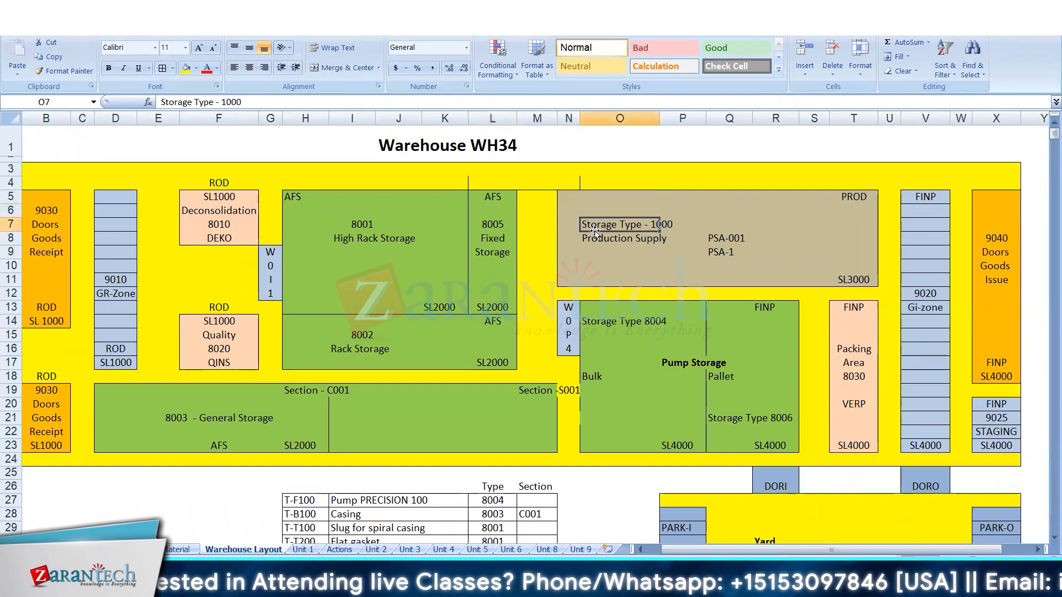
{"action": "left_click", "coordinate": [494, 289]}
{"action": "left_click", "coordinate": [599, 269]}
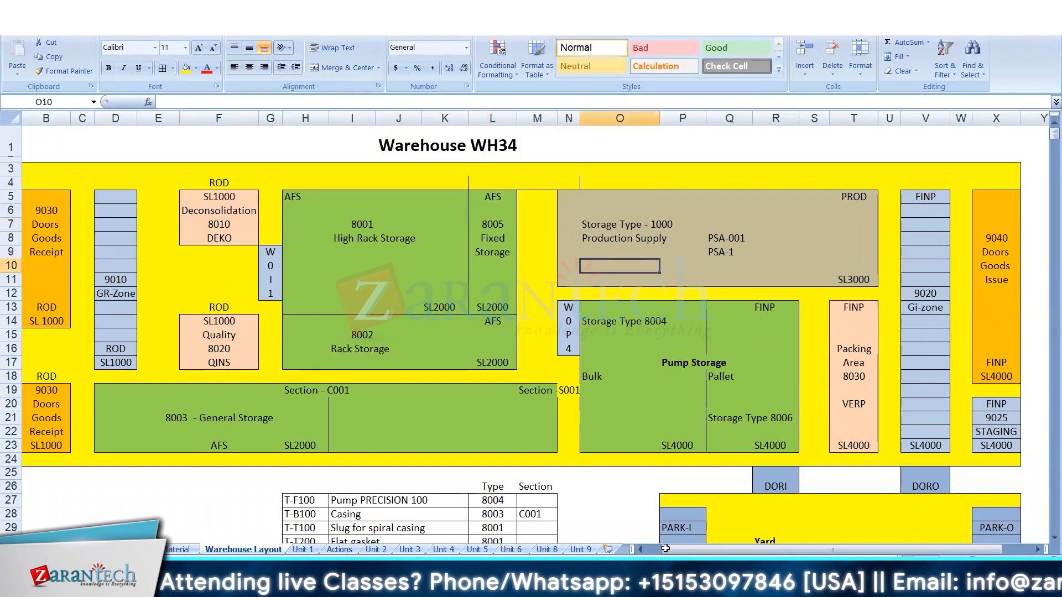
{"action": "key", "text": "alt+Tab"}
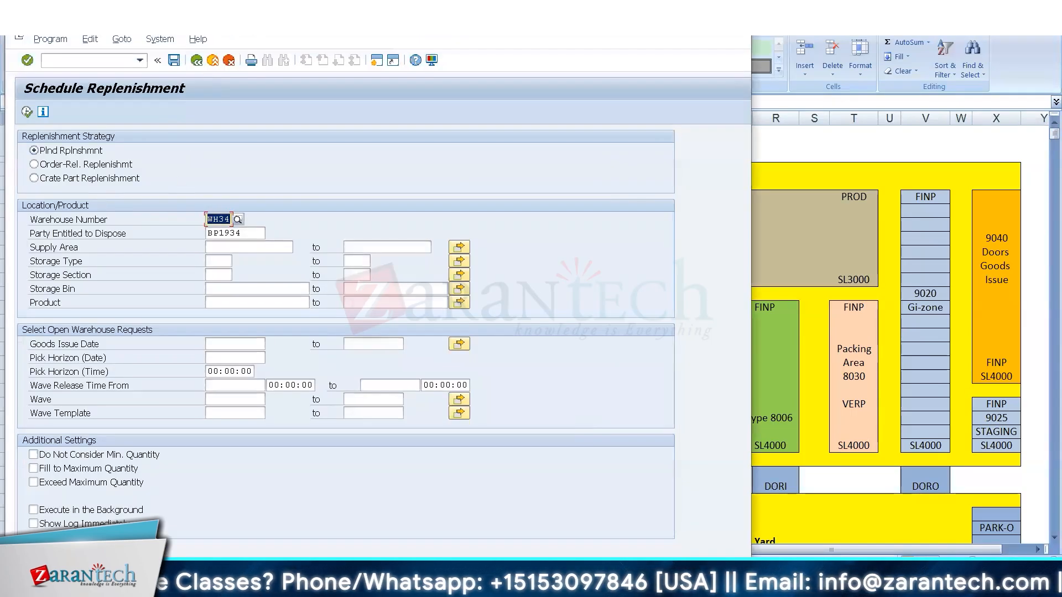
Check the 8005 fixed storage area in Excel's Warehouse Layout sheet, and return to SAP's Schedule Replenishment in a maximized window.
{"action": "key", "text": "super+Up"}
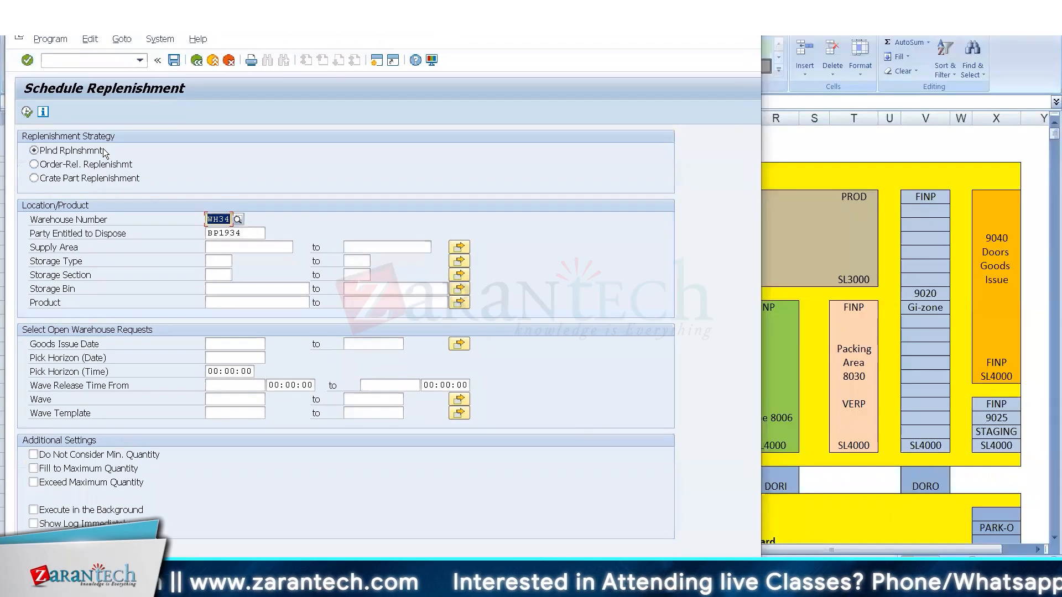
{"action": "key", "text": "alt+Tab"}
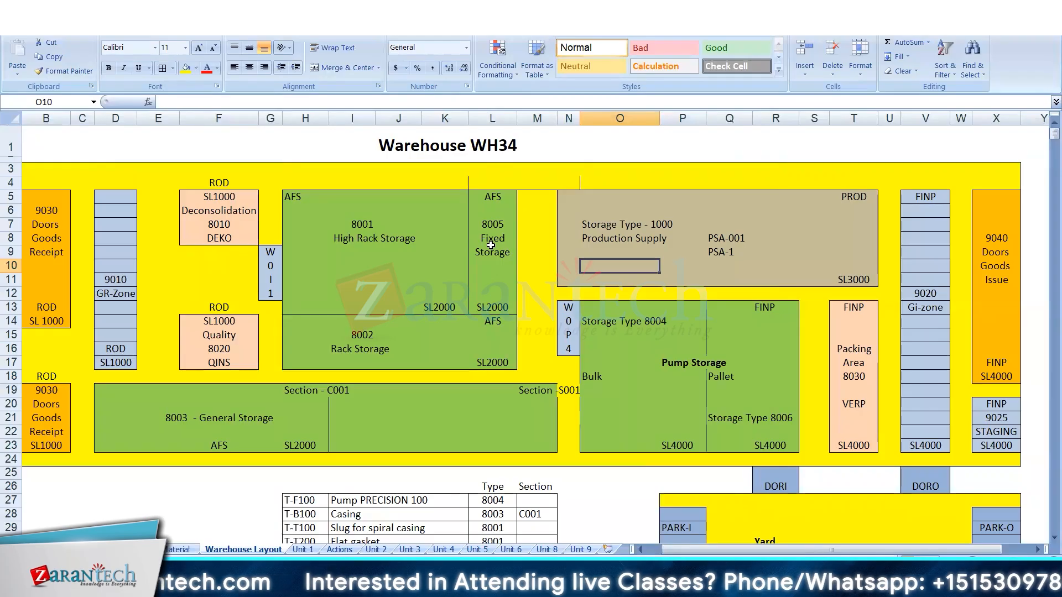
{"action": "left_click_drag", "start_coordinate": [491, 249], "coordinate": [502, 260]}
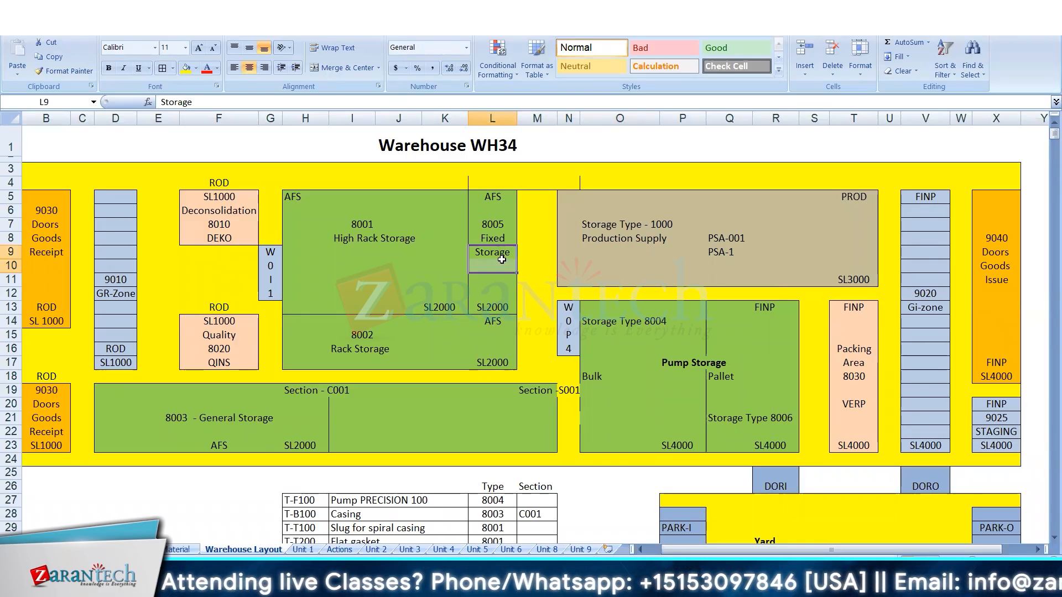
{"action": "key", "text": "alt+Tab"}
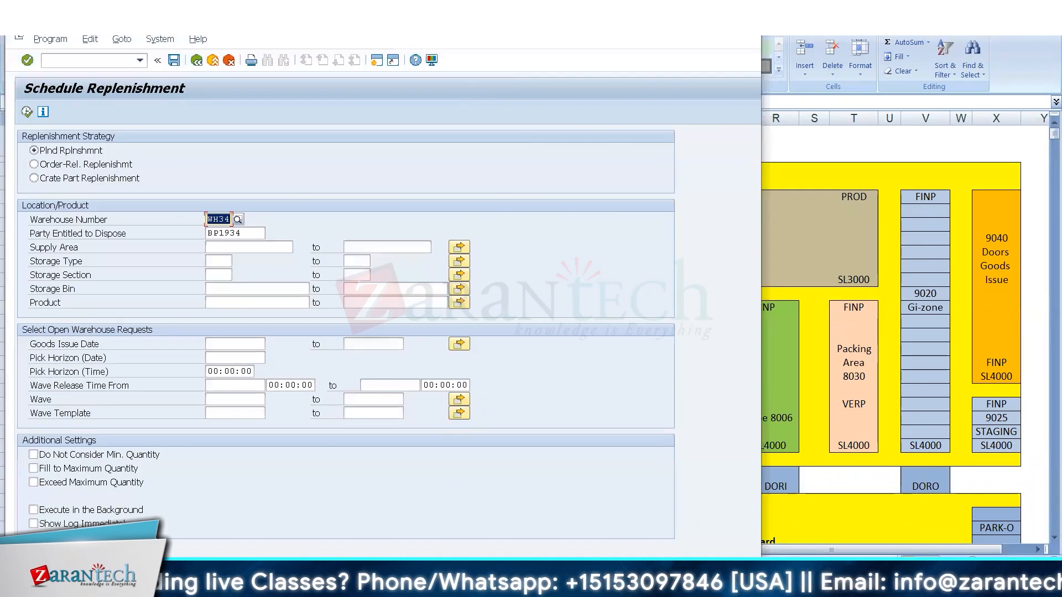
{"action": "double_click", "coordinate": [145, 24]}
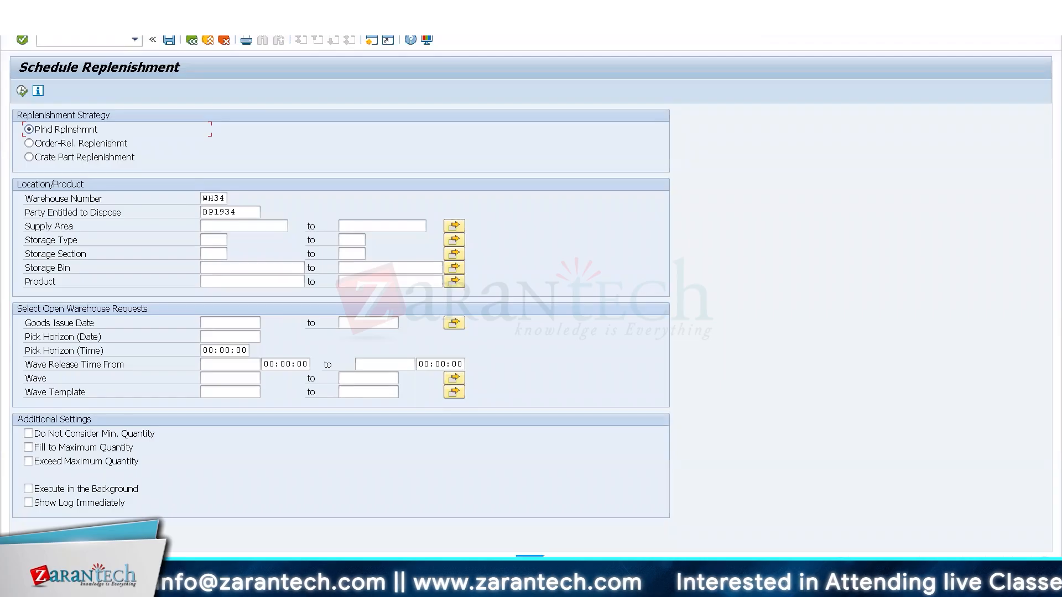
Display the available stock of product T-T300 in the WH34 Warehouse Management Monitor session.
{"action": "left_click", "coordinate": [161, 585]}
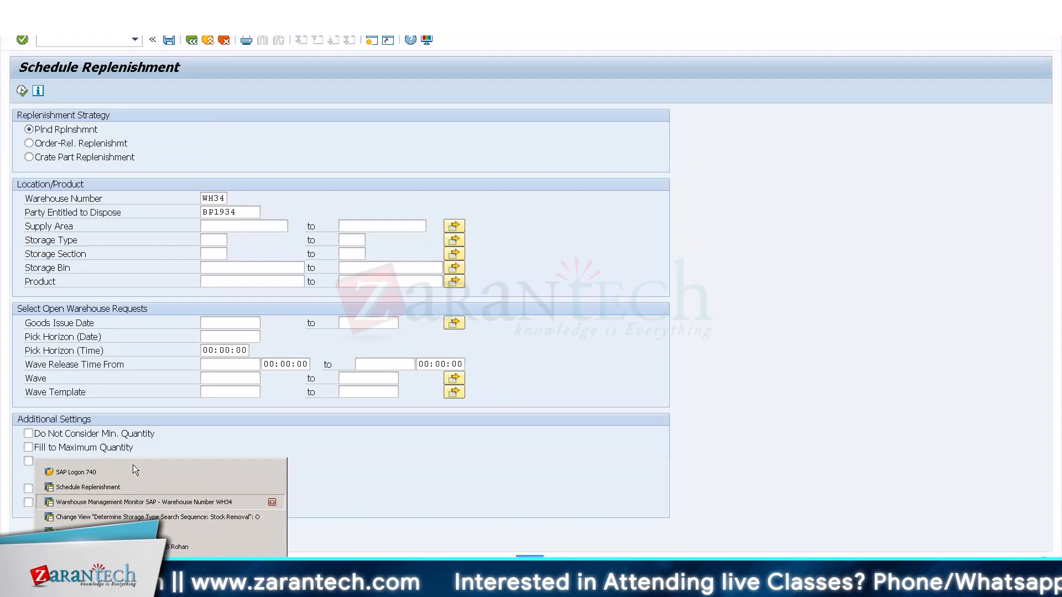
{"action": "left_click", "coordinate": [123, 502]}
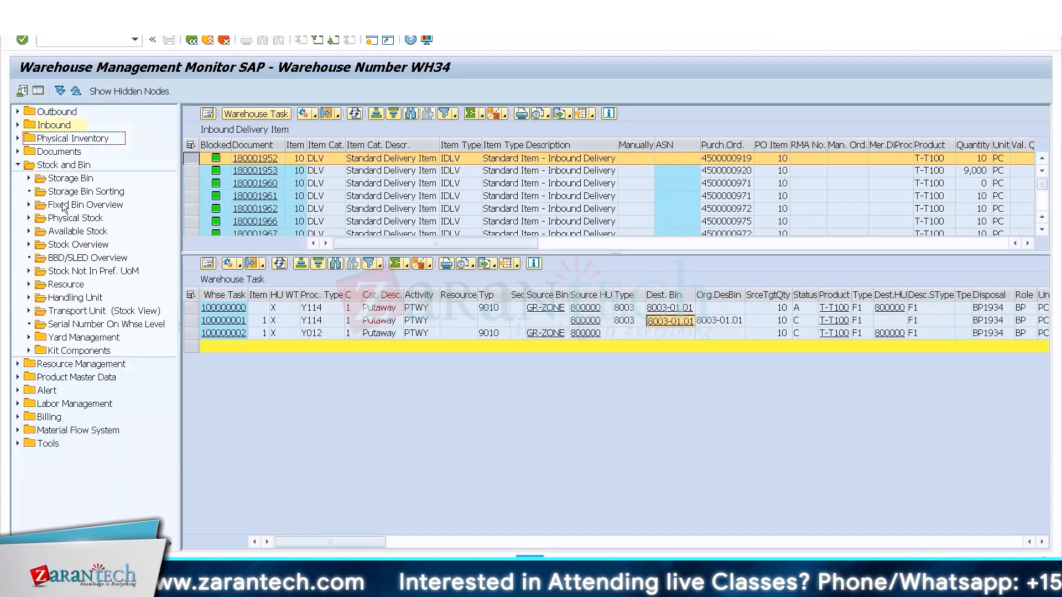
{"action": "left_click", "coordinate": [77, 232]}
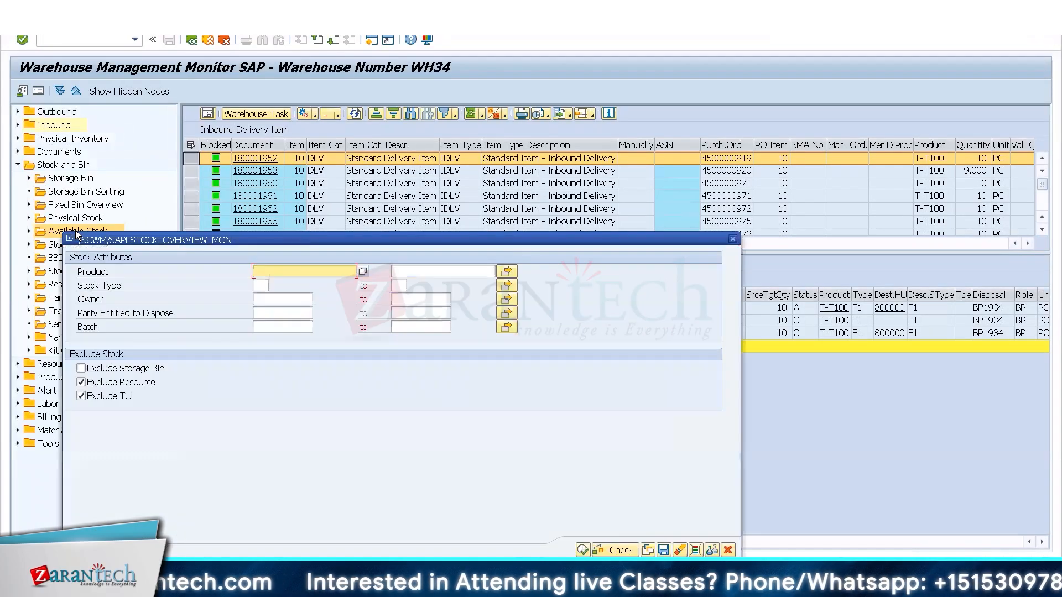
{"action": "type", "text": "T-T30"}
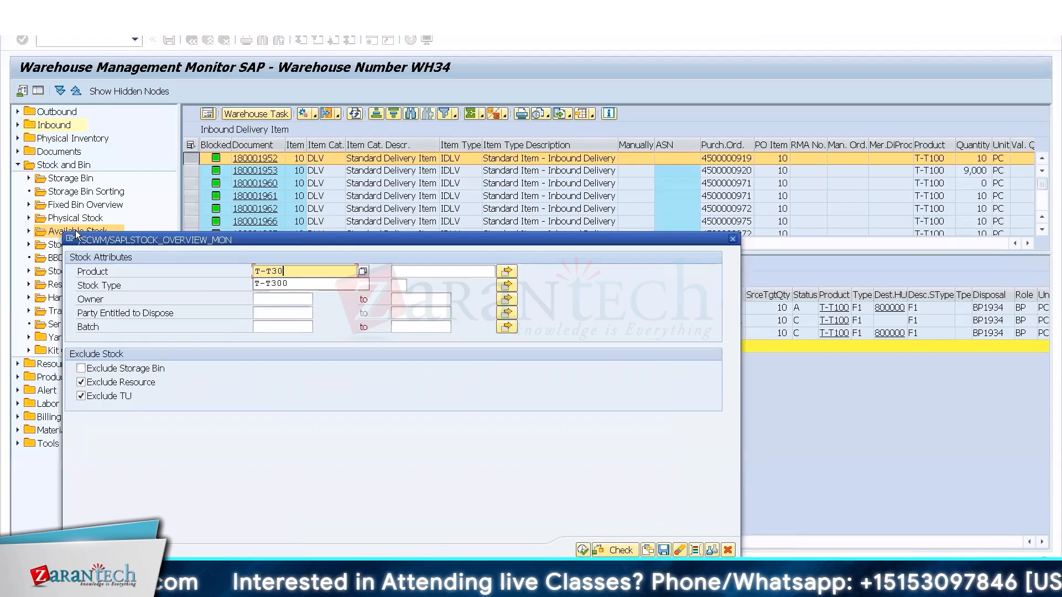
{"action": "left_click", "coordinate": [271, 283]}
{"action": "left_click", "coordinate": [582, 550]}
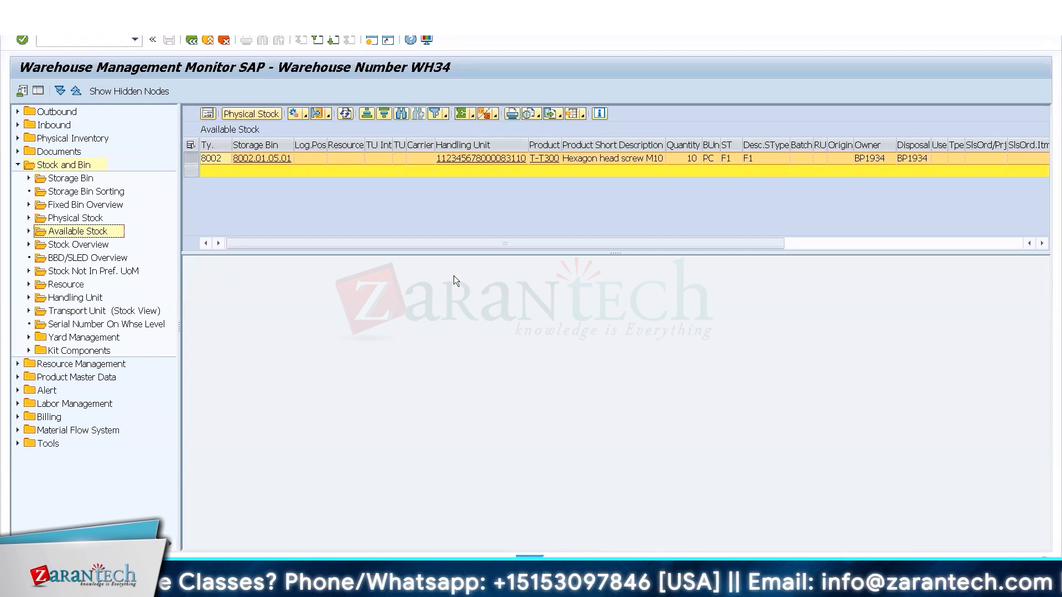
Review the stock removal search sequence, the goods movement settings of storage type 8002 and the remaining details of T-T300's available stock.
{"action": "left_click", "coordinate": [161, 570]}
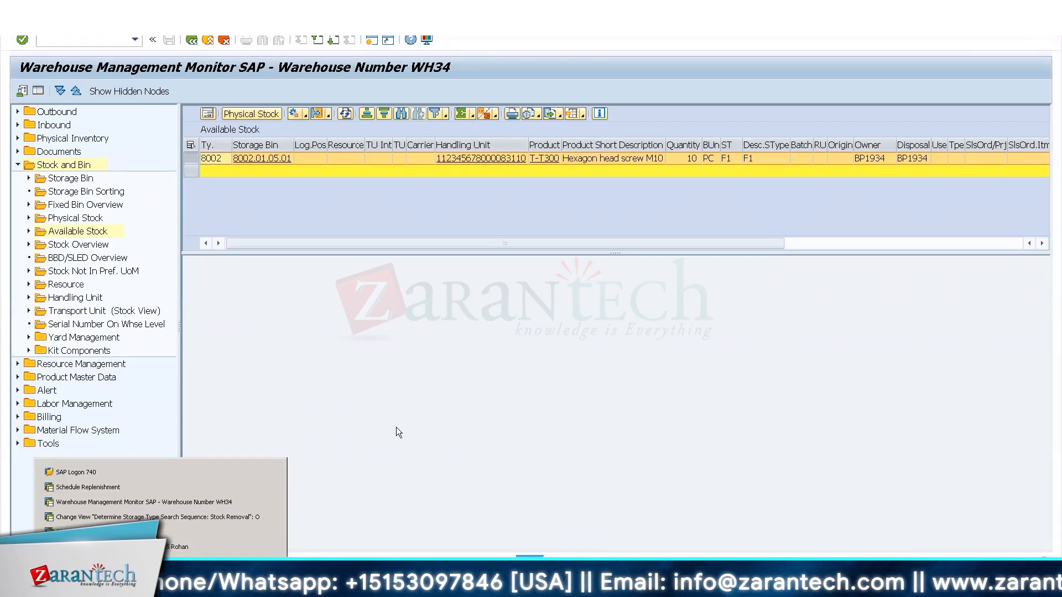
{"action": "left_click", "coordinate": [168, 517]}
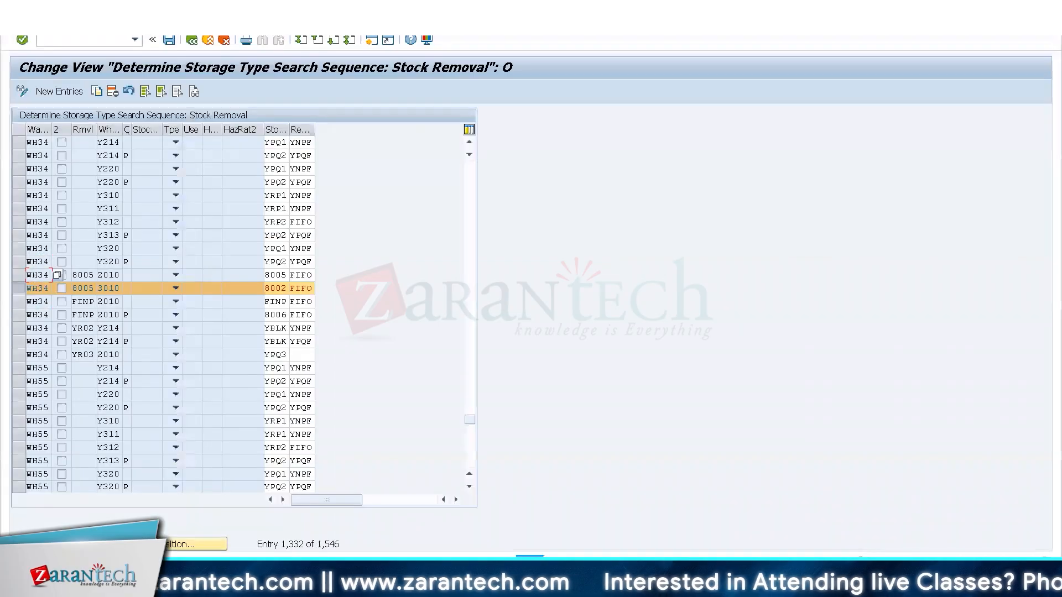
{"action": "left_click", "coordinate": [193, 42]}
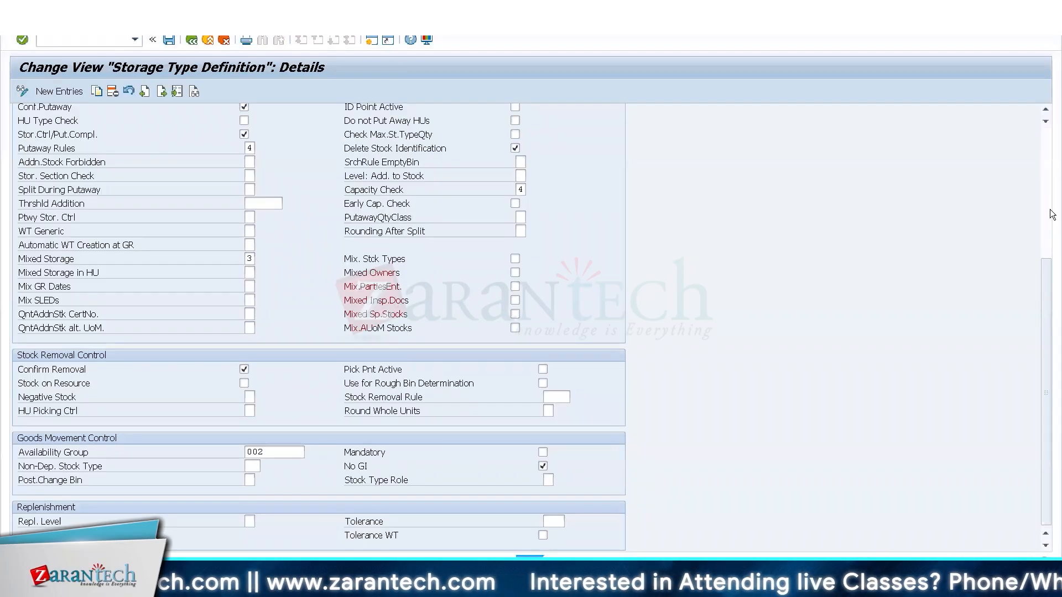
{"action": "key", "text": "alt+Tab"}
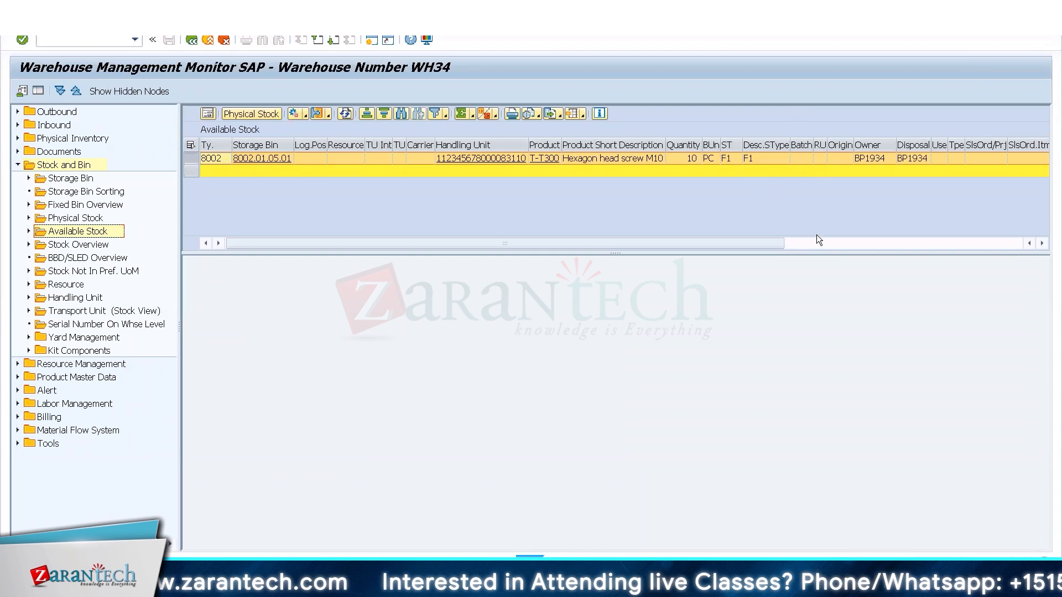
{"action": "left_click", "coordinate": [828, 242]}
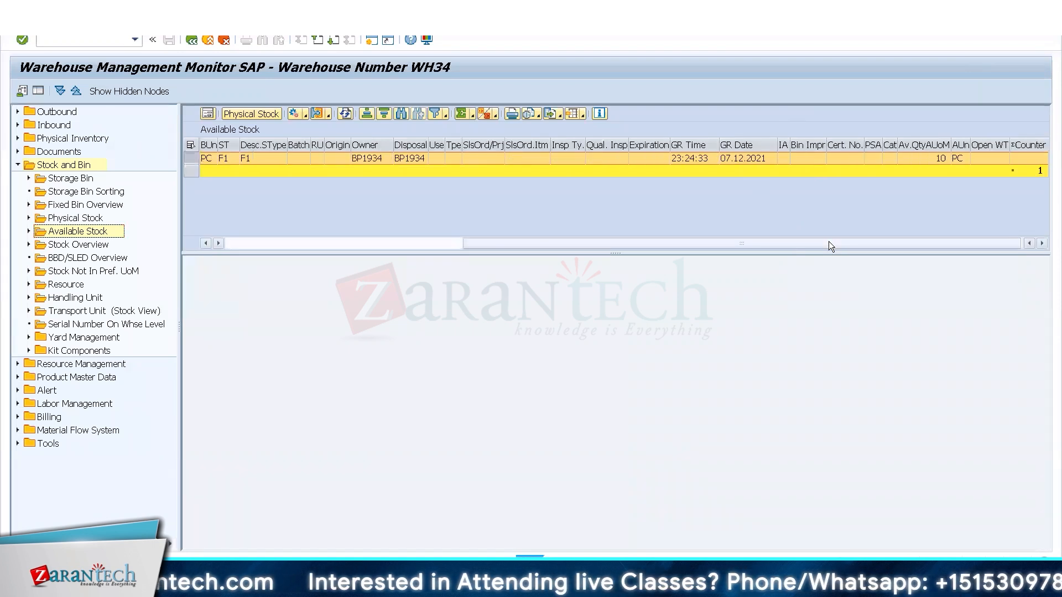
{"action": "left_click", "coordinate": [267, 116]}
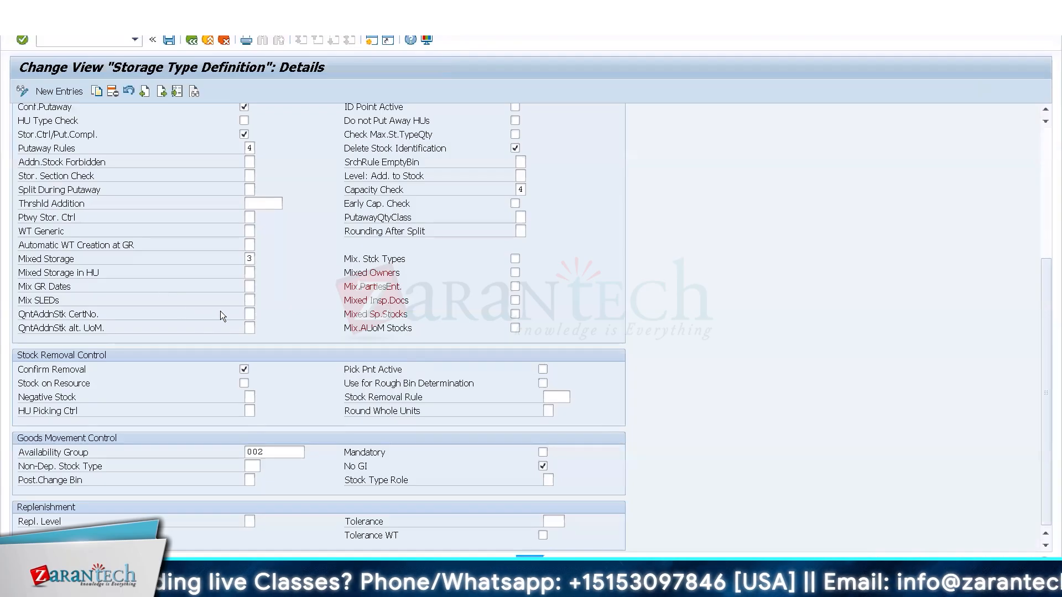
Compare the availability groups of WH34 stock types F1 and F2 in Define Stock Types, and leave the view.
{"action": "left_click", "coordinate": [193, 40]}
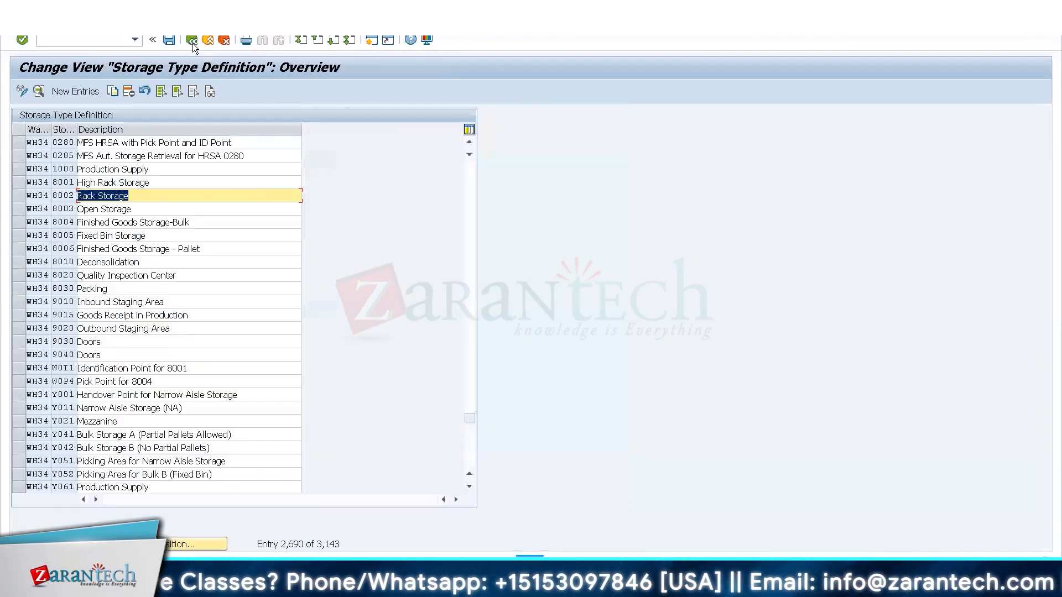
{"action": "left_click", "coordinate": [196, 40]}
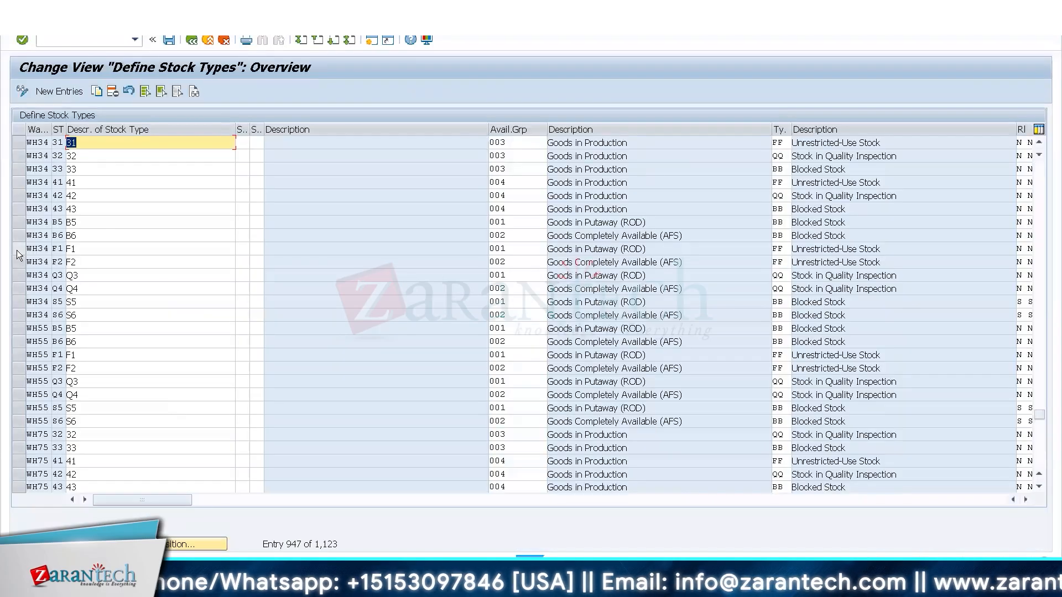
{"action": "left_click", "coordinate": [17, 249]}
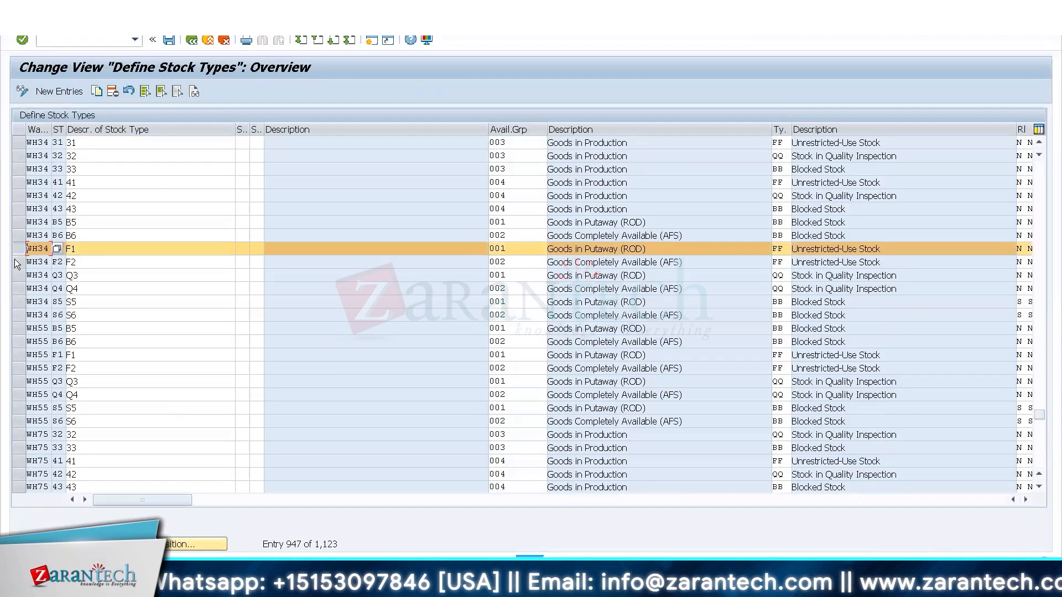
{"action": "left_click", "coordinate": [18, 262]}
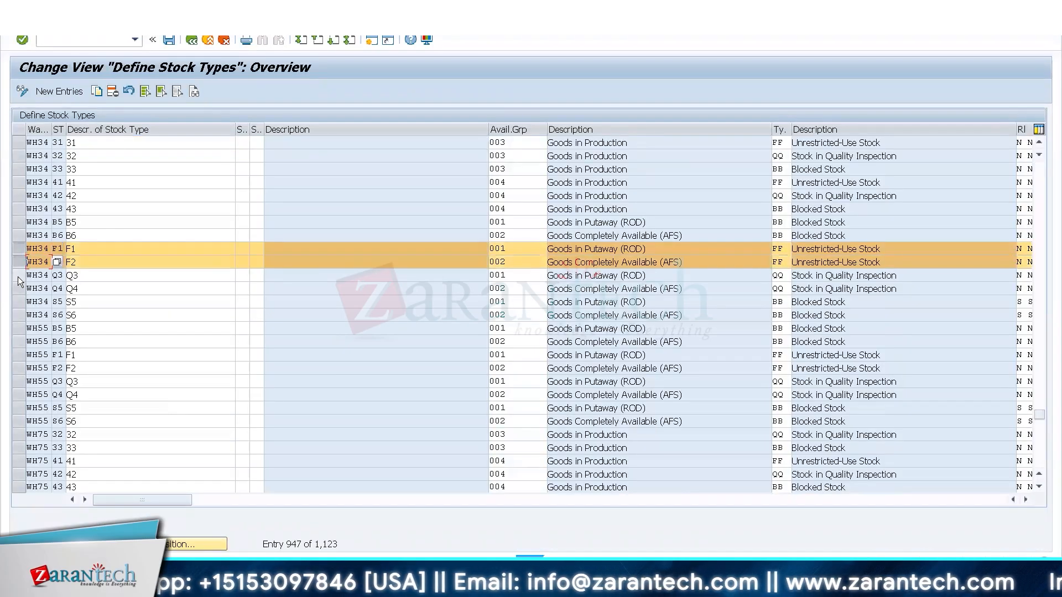
{"action": "left_click", "coordinate": [17, 275]}
{"action": "left_click", "coordinate": [18, 275]}
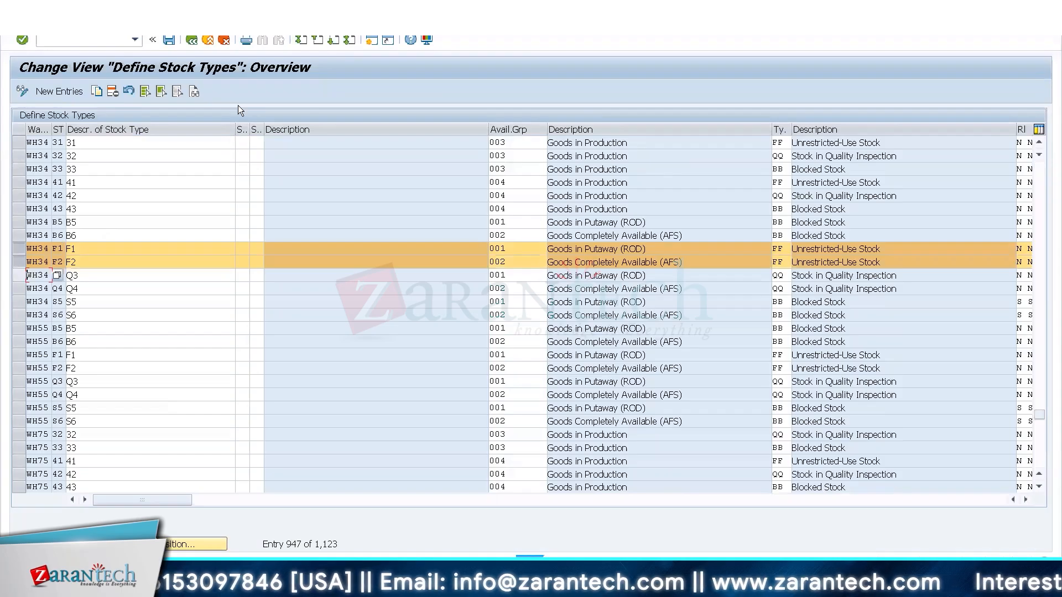
{"action": "left_click", "coordinate": [224, 40]}
Open the definition of WH34 storage type 8002 from the IMG and set its availability group as Mandatory.
{"action": "key", "text": "alt+Tab"}
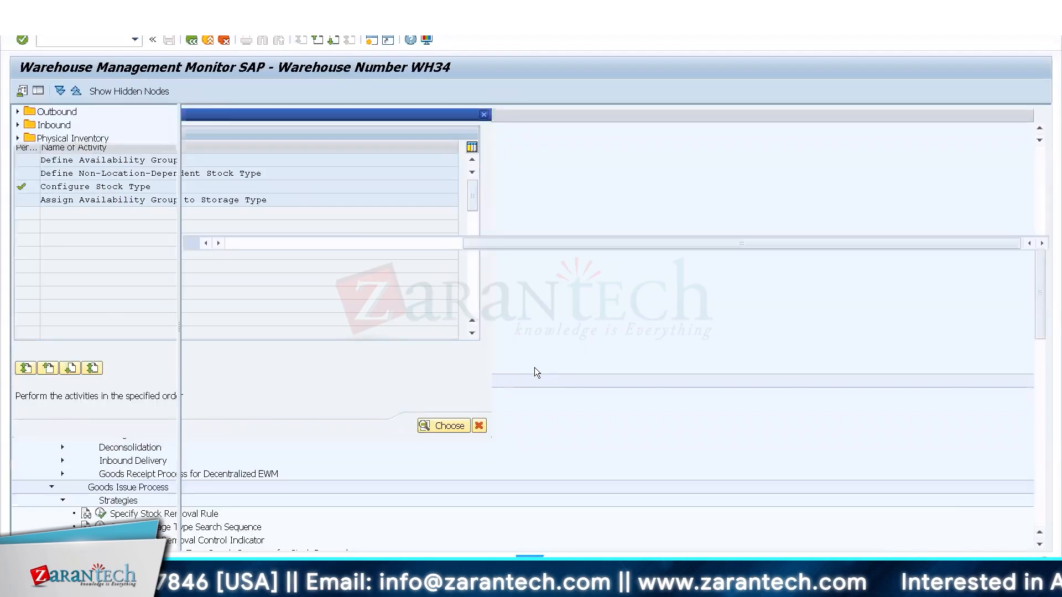
{"action": "left_click", "coordinate": [146, 575]}
{"action": "left_click", "coordinate": [105, 519]}
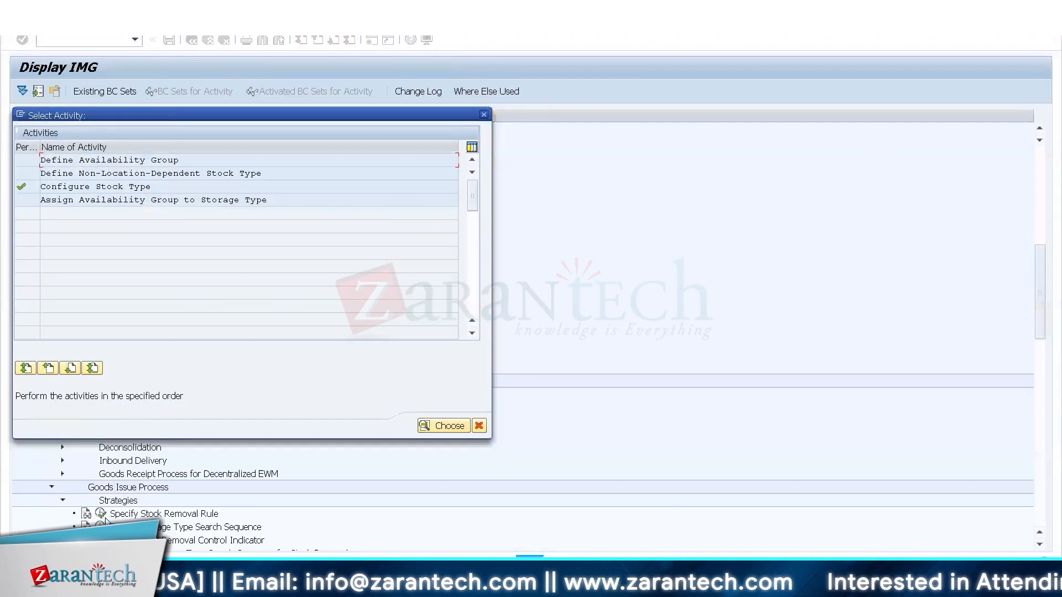
{"action": "left_click", "coordinate": [483, 115]}
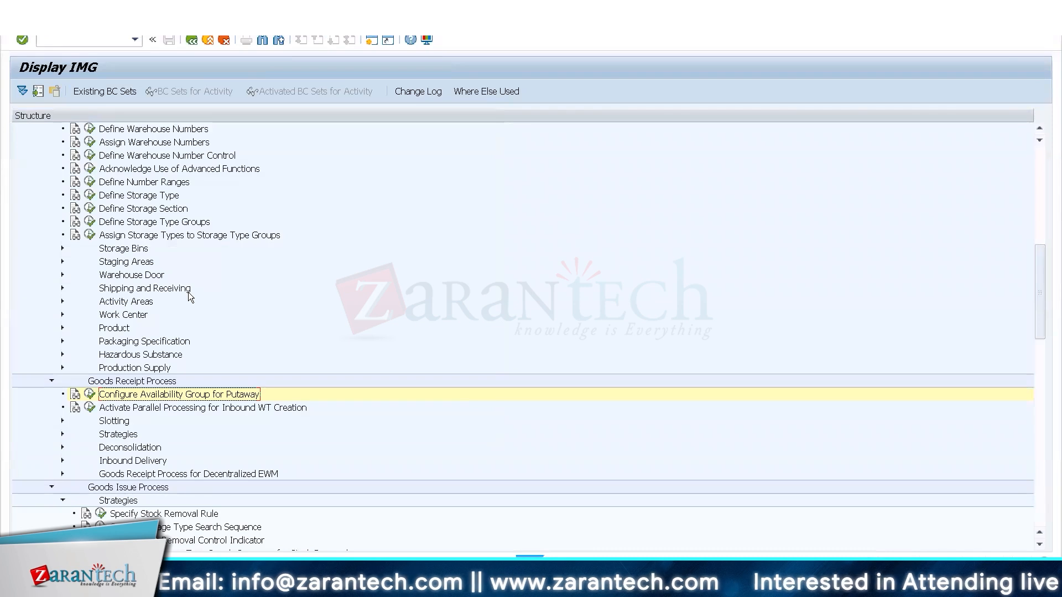
{"action": "key", "text": "Up"}
{"action": "key", "text": "Up"}
{"action": "key", "text": "Up"}
{"action": "key", "text": "Up"}
{"action": "key", "text": "Up"}
{"action": "key", "text": "Up"}
{"action": "key", "text": "Up"}
{"action": "key", "text": "Up"}
{"action": "key", "text": "Up"}
{"action": "key", "text": "Up"}
{"action": "key", "text": "Up"}
{"action": "key", "text": "Up"}
{"action": "key", "text": "Up"}
{"action": "key", "text": "Up"}
{"action": "key", "text": "Up"}
{"action": "key", "text": "Up"}
{"action": "key", "text": "Up"}
{"action": "key", "text": "Up"}
{"action": "key", "text": "Up"}
{"action": "key", "text": "Up"}
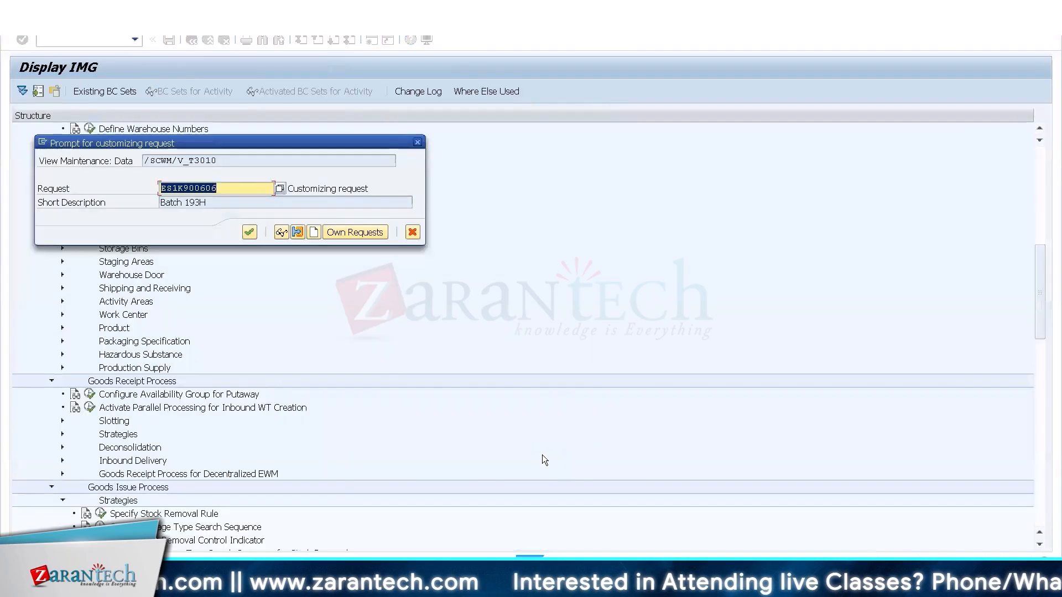
{"action": "key", "text": "Return"}
Leave the storage type definition and open the goods movement transaction migo.
{"action": "left_click", "coordinate": [71, 40]}
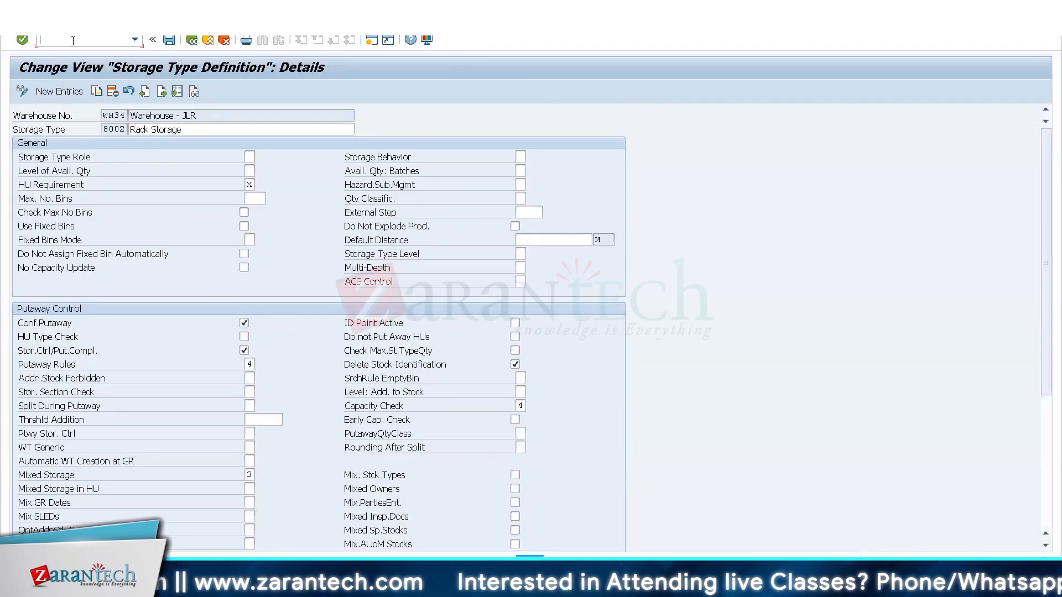
{"action": "type", "text": "/nig"}
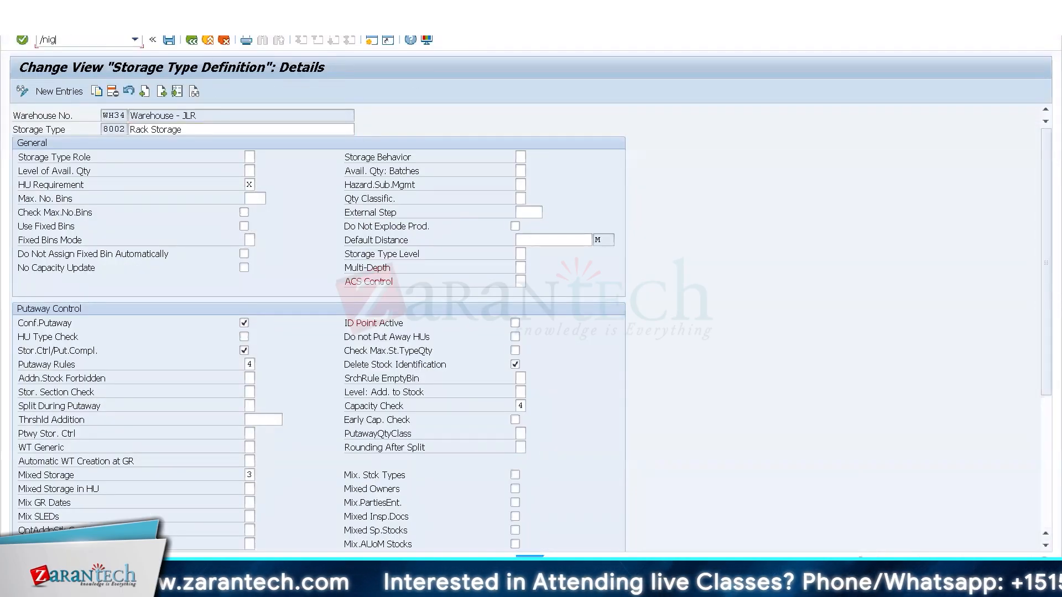
{"action": "key", "text": "Return"}
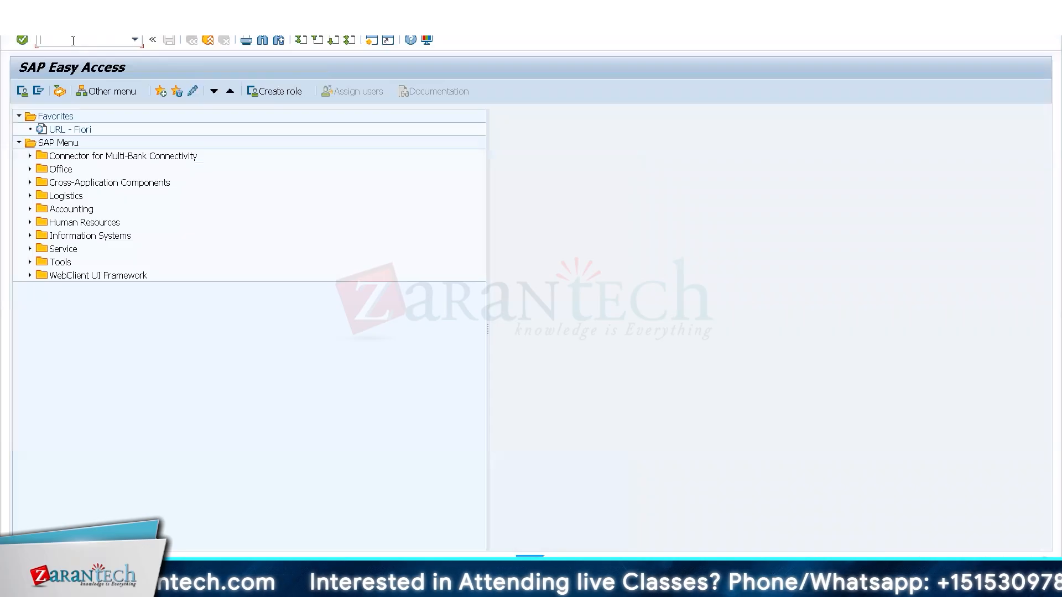
{"action": "type", "text": "migo"}
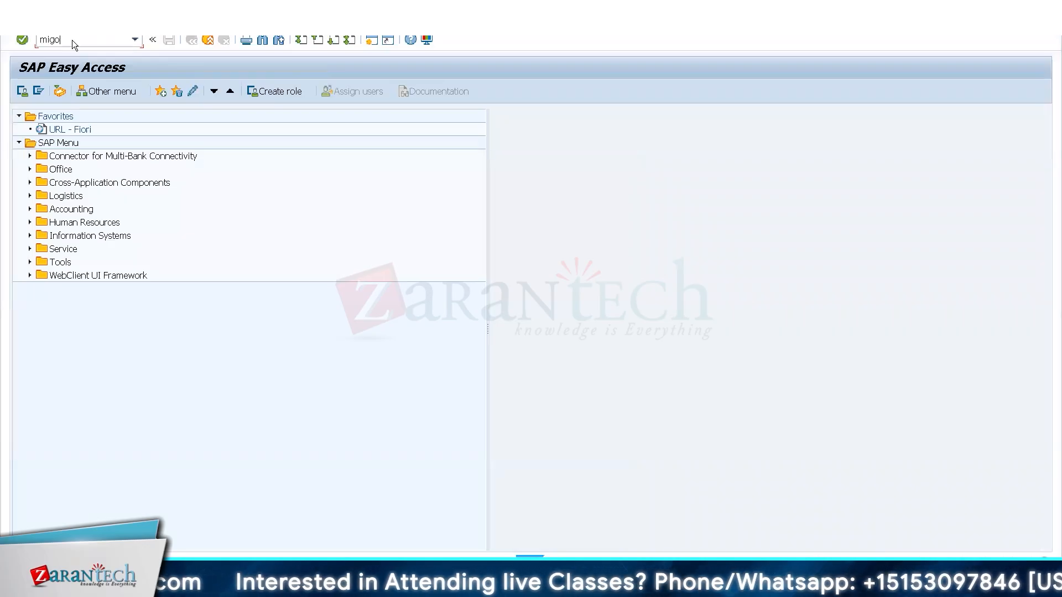
{"action": "key", "text": "Return"}
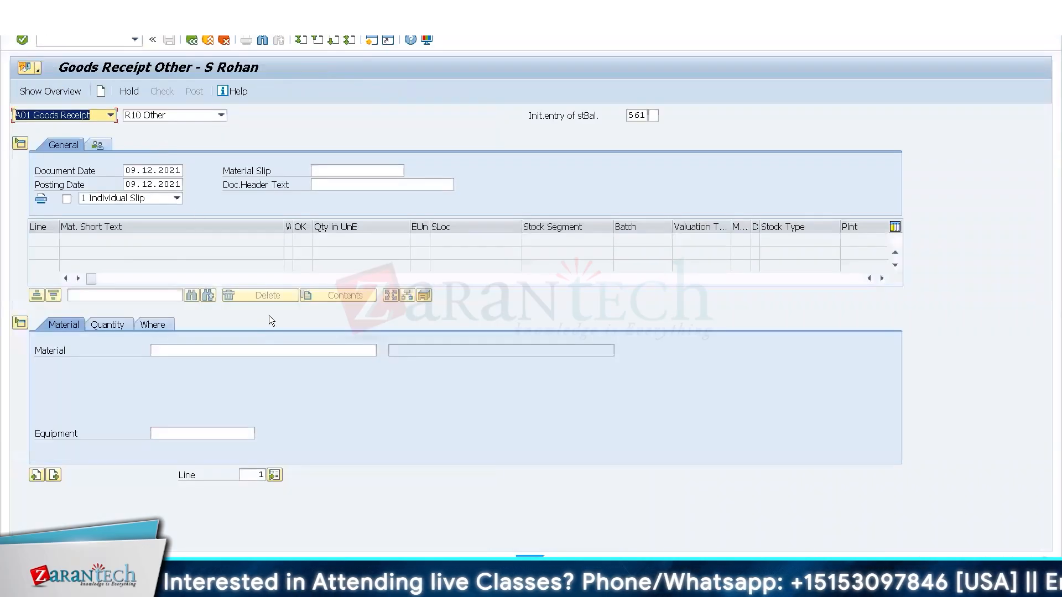
Enter material T-T300 with a quantity of 200 in the movement type 561 goods receipt.
{"action": "left_click", "coordinate": [253, 352]}
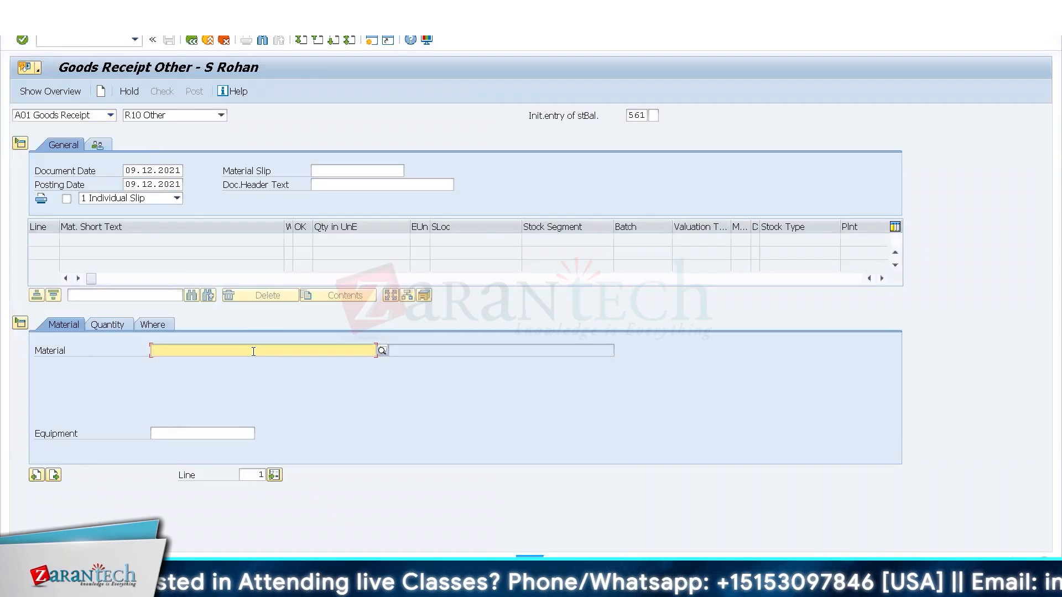
{"action": "type", "text": "T-"}
{"action": "type", "text": "T300"}
{"action": "key", "text": "Return"}
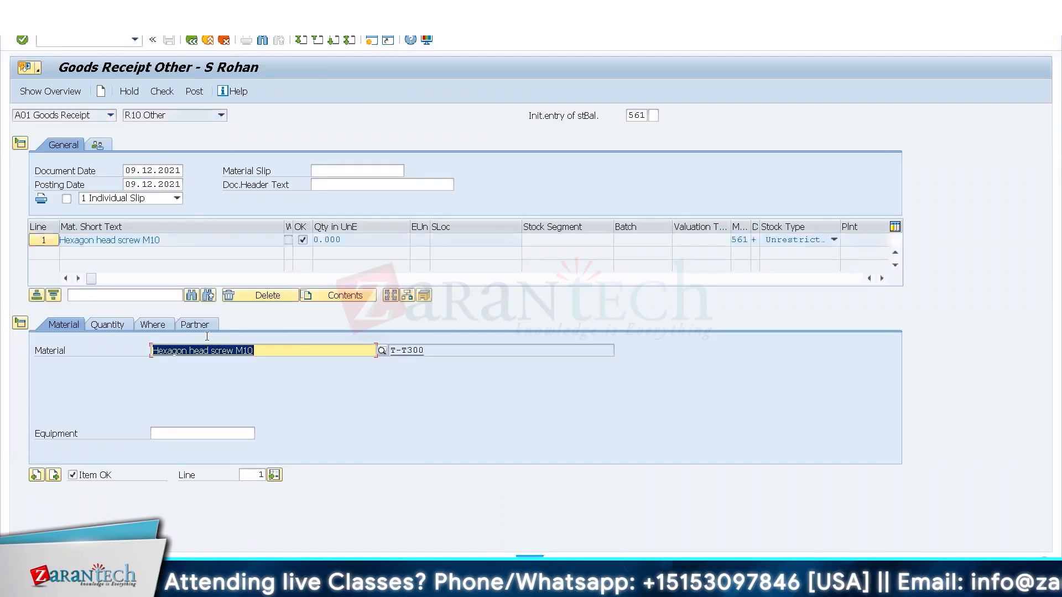
{"action": "left_click", "coordinate": [118, 329]}
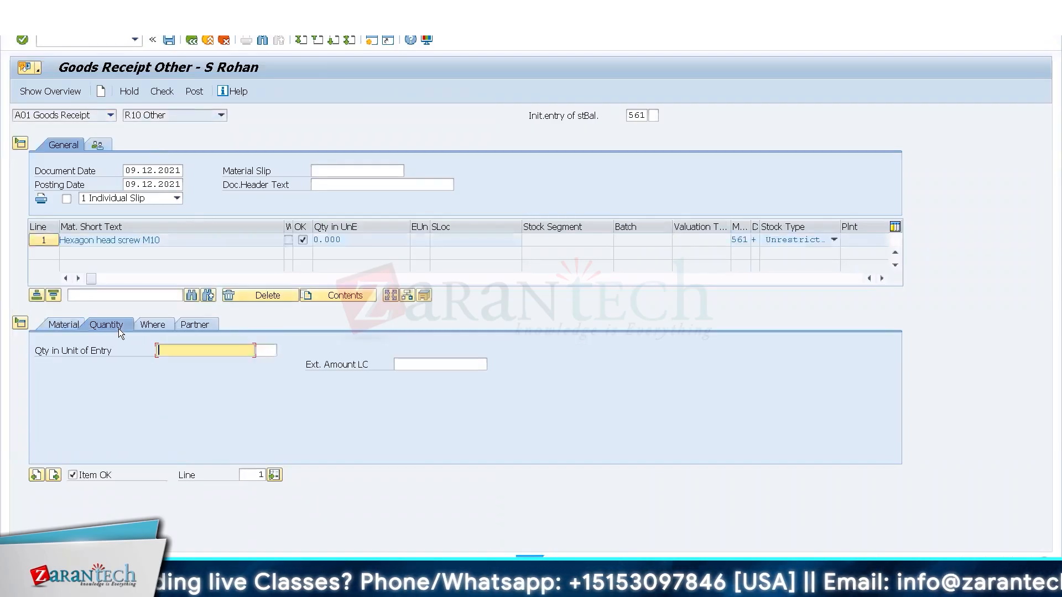
{"action": "type", "text": "300"}
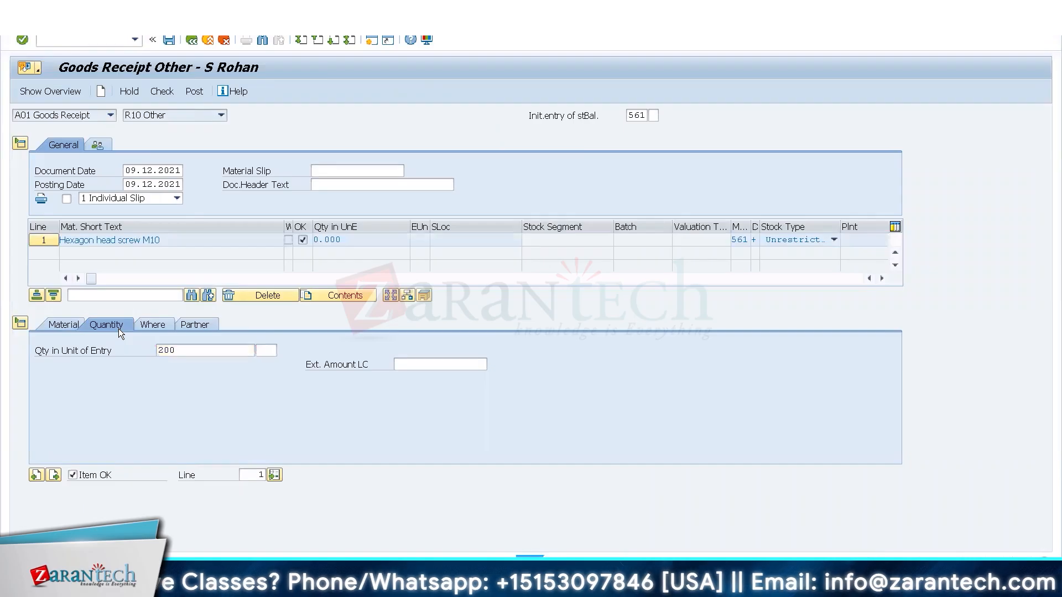
{"action": "key", "text": "Return"}
Assign plant Pl34 and storage location 4000 to the goods receipt item, and post the document.
{"action": "left_click", "coordinate": [150, 323]}
{"action": "left_click", "coordinate": [192, 379]}
{"action": "type", "text": "PL"}
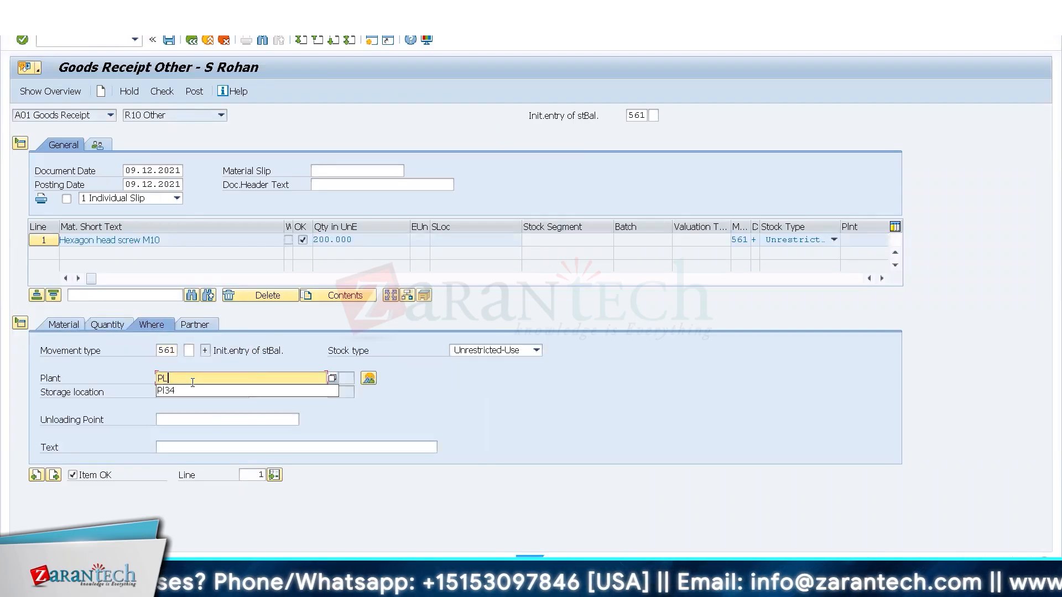
{"action": "key", "text": "Down"}
{"action": "key", "text": "Return"}
{"action": "key", "text": "Tab"}
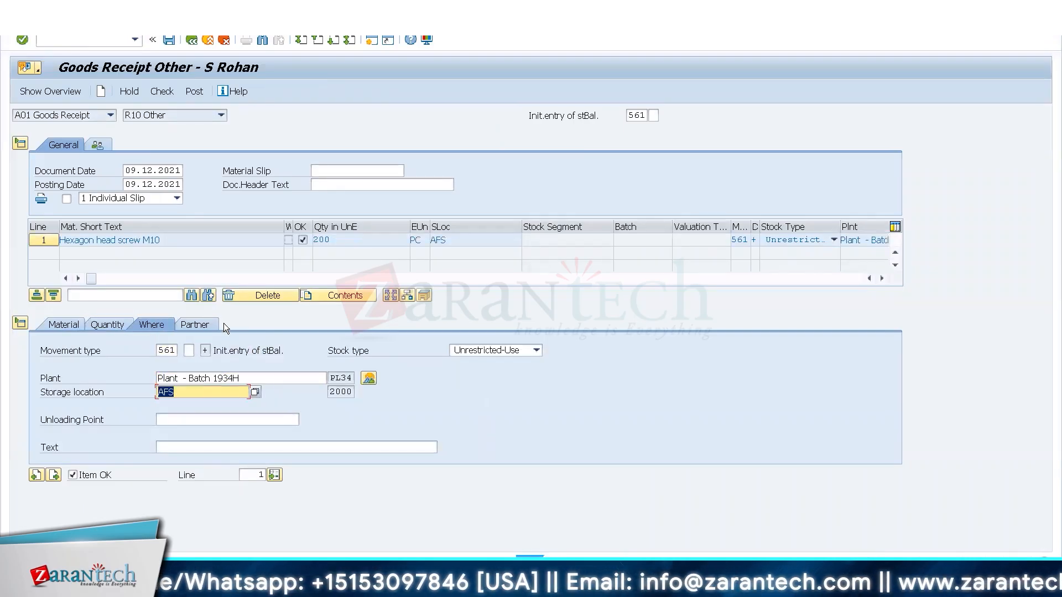
{"action": "key", "text": "ctrl+s"}
Open the inbound delivery transaction /n/scwm/prdi and find inbound delivery 180002082.
{"action": "key", "text": "Return"}
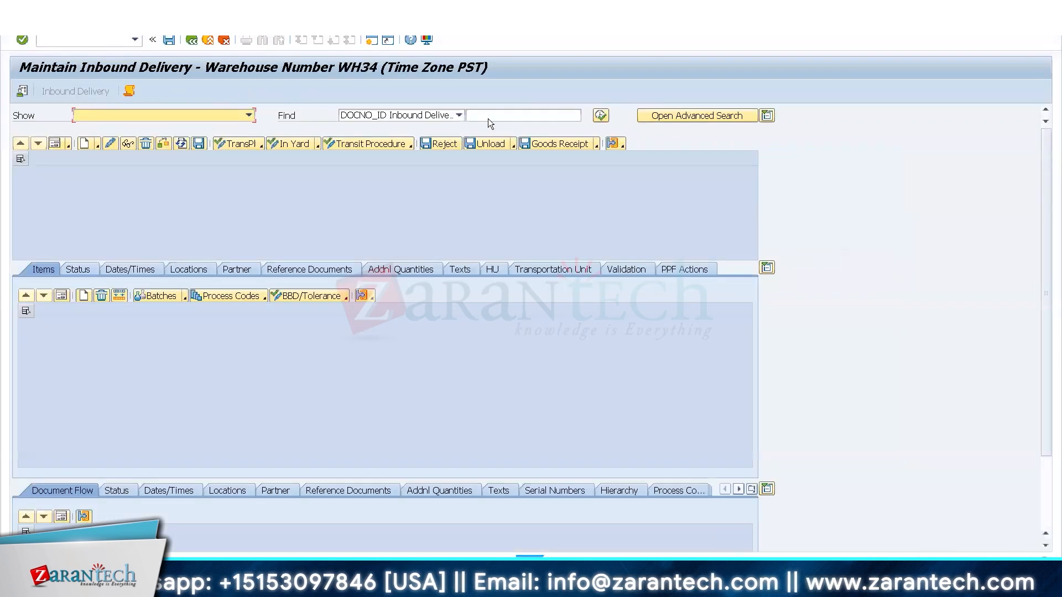
{"action": "left_click", "coordinate": [489, 118]}
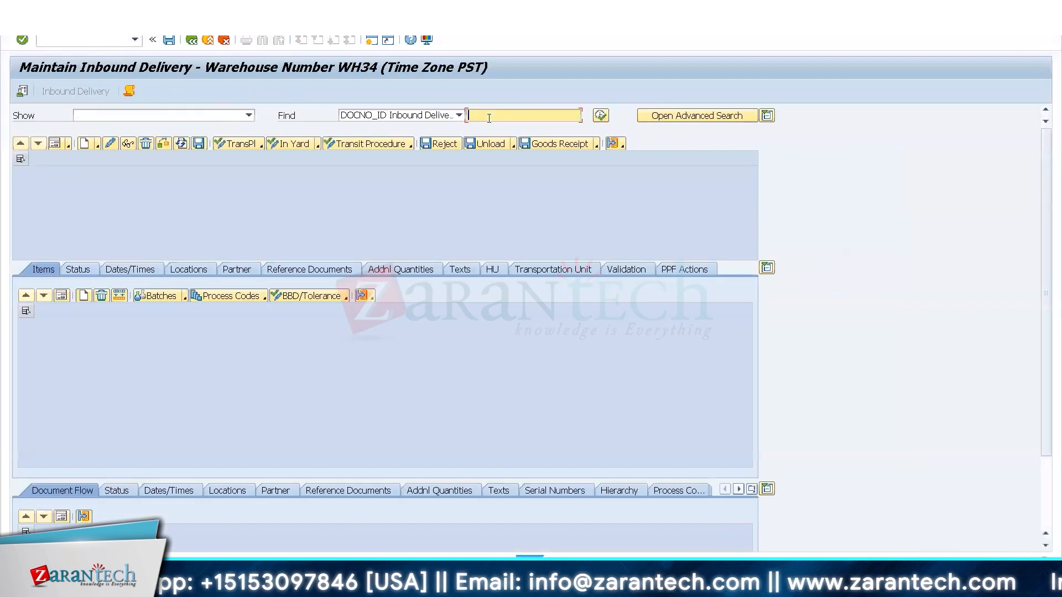
{"action": "left_click", "coordinate": [600, 115]}
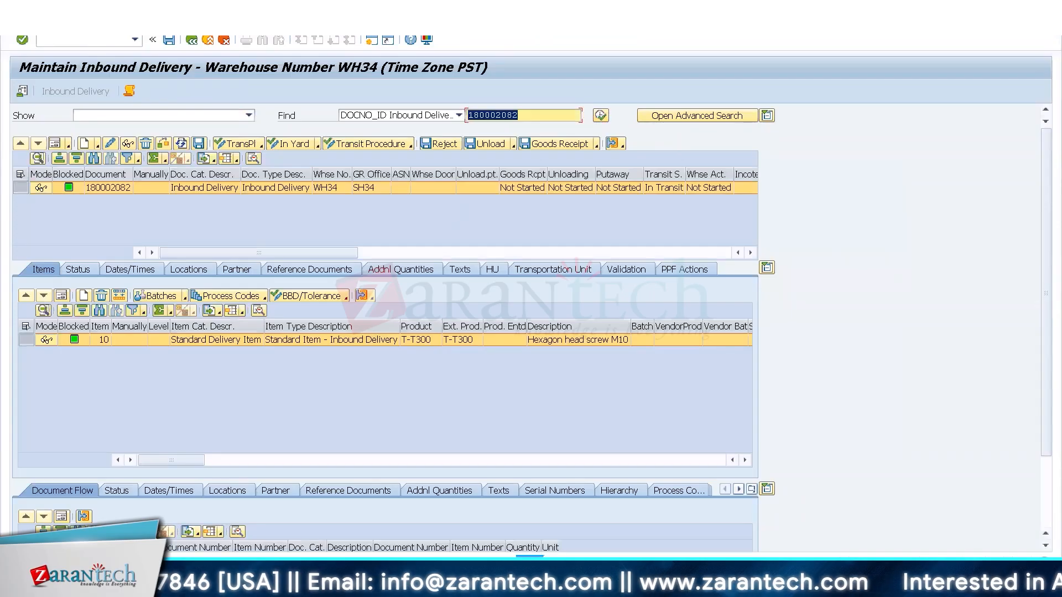
Pack delivery 180002082 into two handling units of 100 PC each, and post its goods receipt.
{"action": "left_click", "coordinate": [51, 23]}
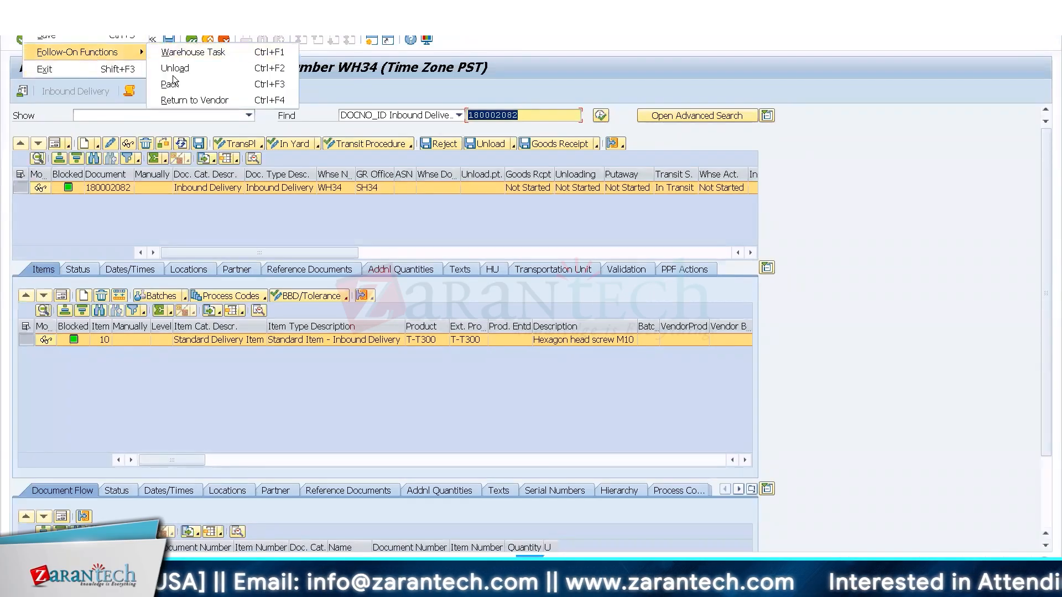
{"action": "left_click", "coordinate": [193, 80]}
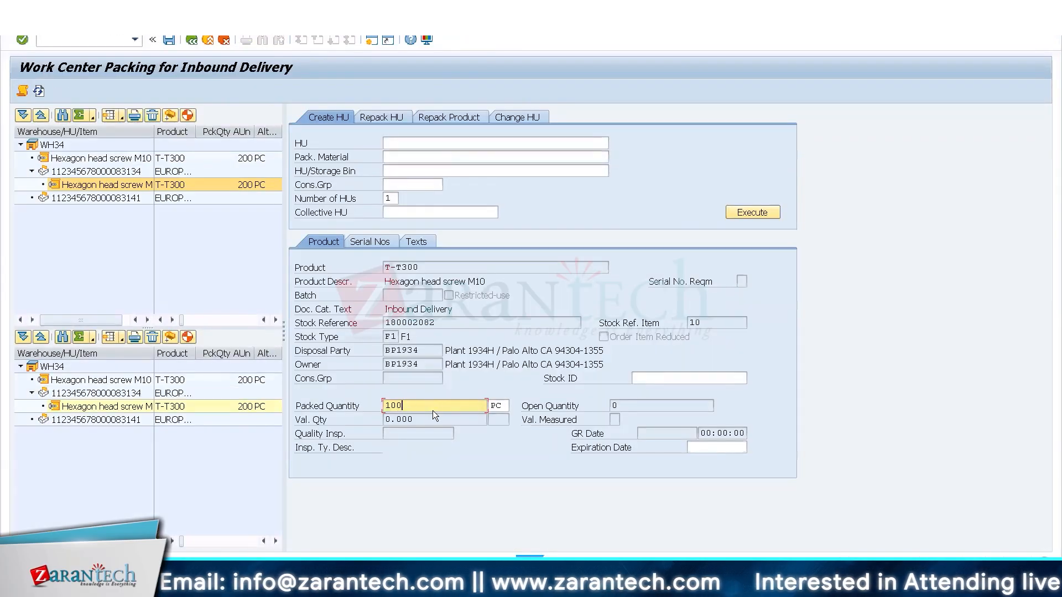
{"action": "key", "text": "Return"}
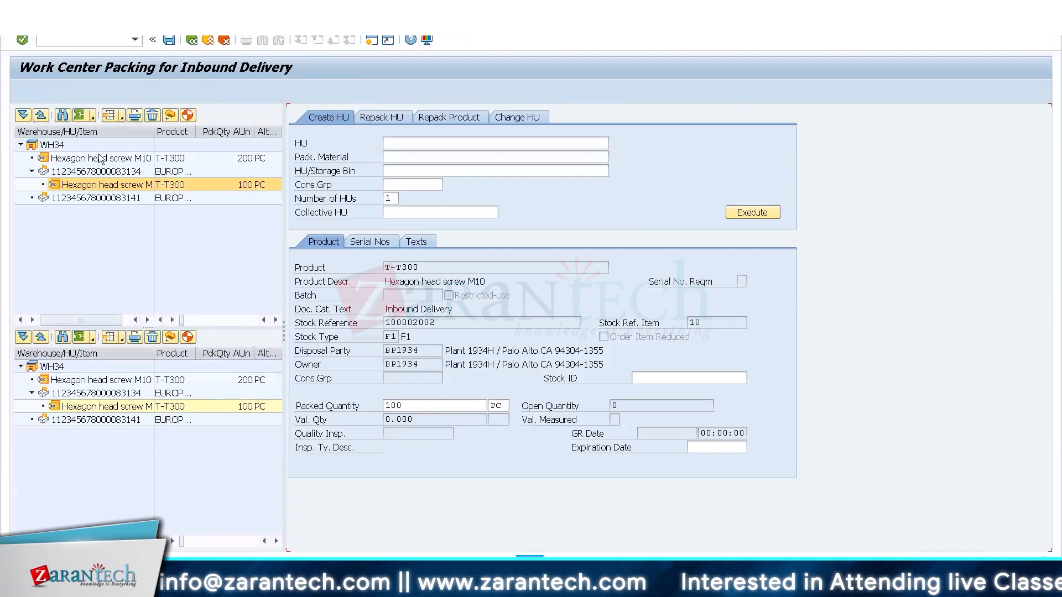
{"action": "left_click_drag", "start_coordinate": [100, 158], "coordinate": [77, 201]}
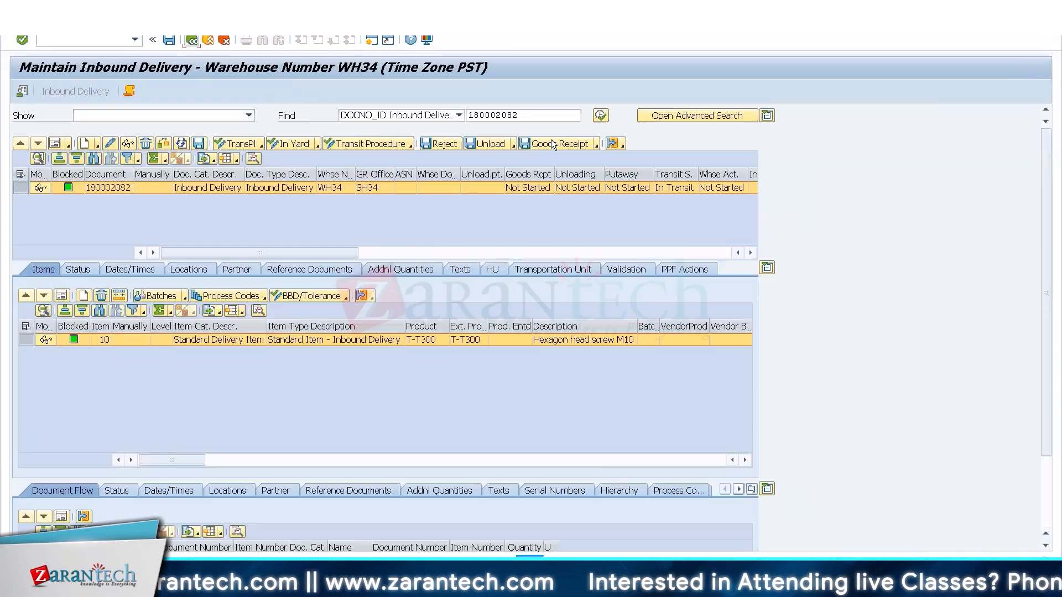
{"action": "left_click", "coordinate": [552, 143]}
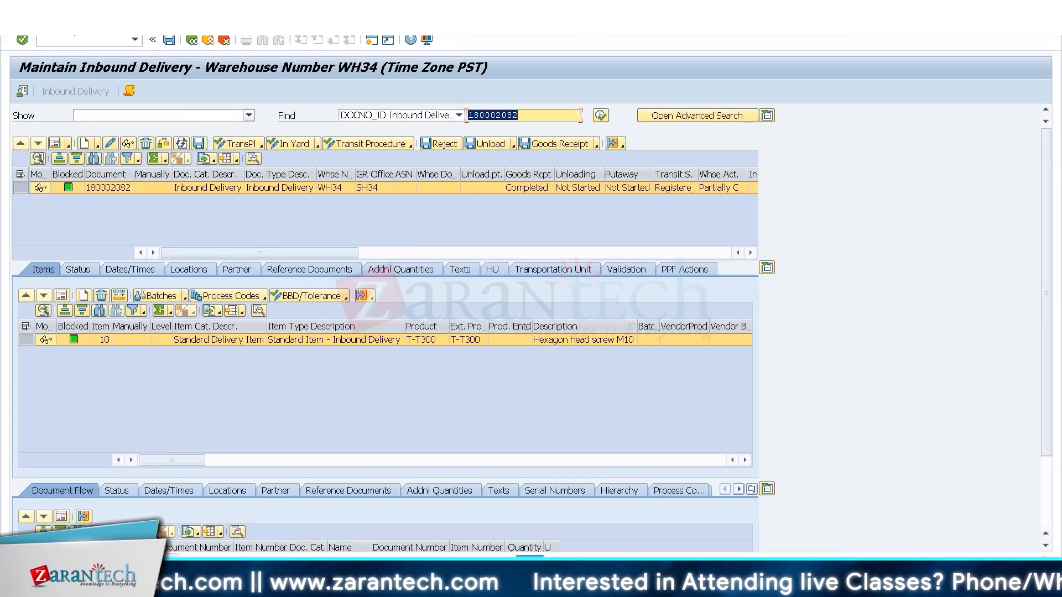
Try to create a putaway task to storage type 8002 for the delivery's first handling unit, and leave without saving.
{"action": "left_click", "coordinate": [51, 26]}
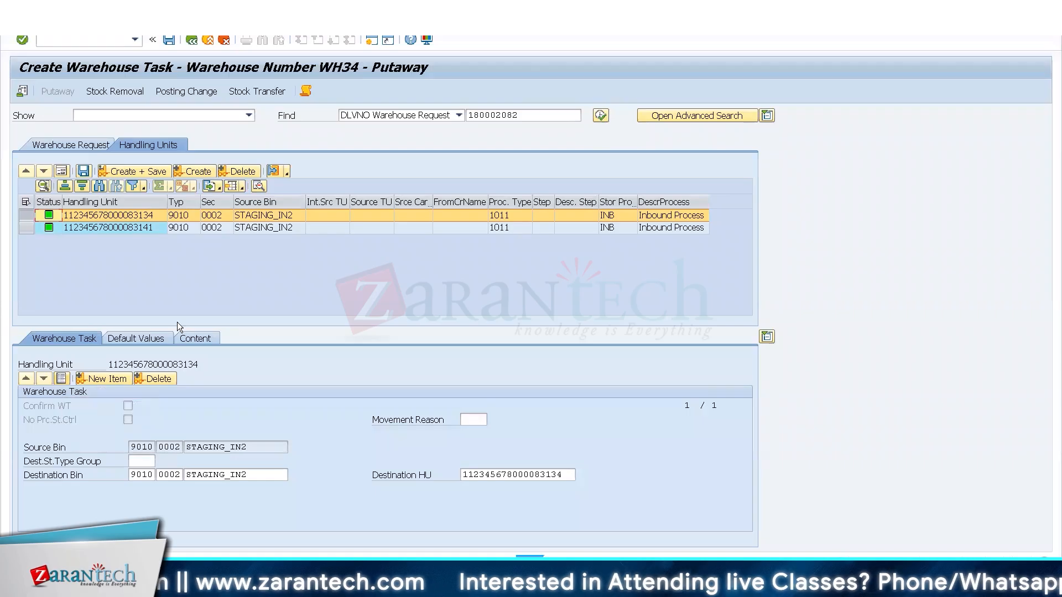
{"action": "type", "text": "8002"}
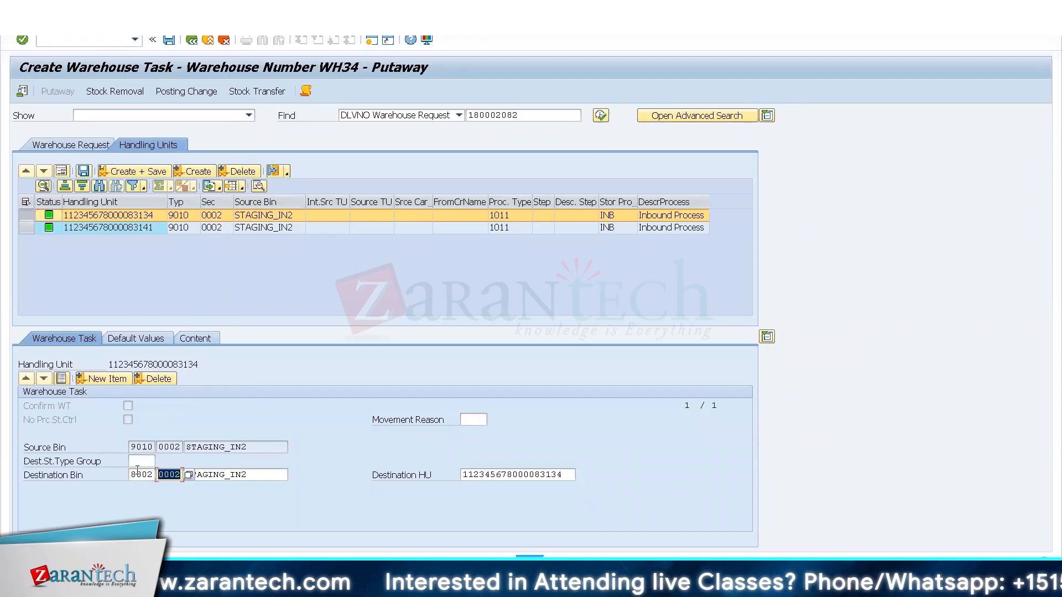
{"action": "key", "text": "Delete"}
{"action": "key", "text": "Tab"}
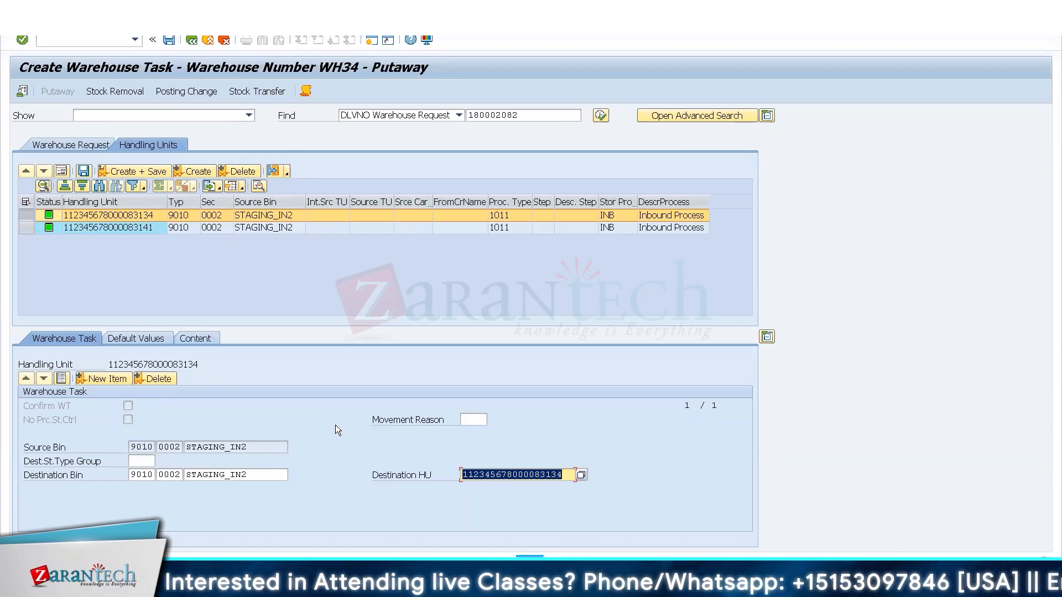
{"action": "left_click", "coordinate": [192, 40]}
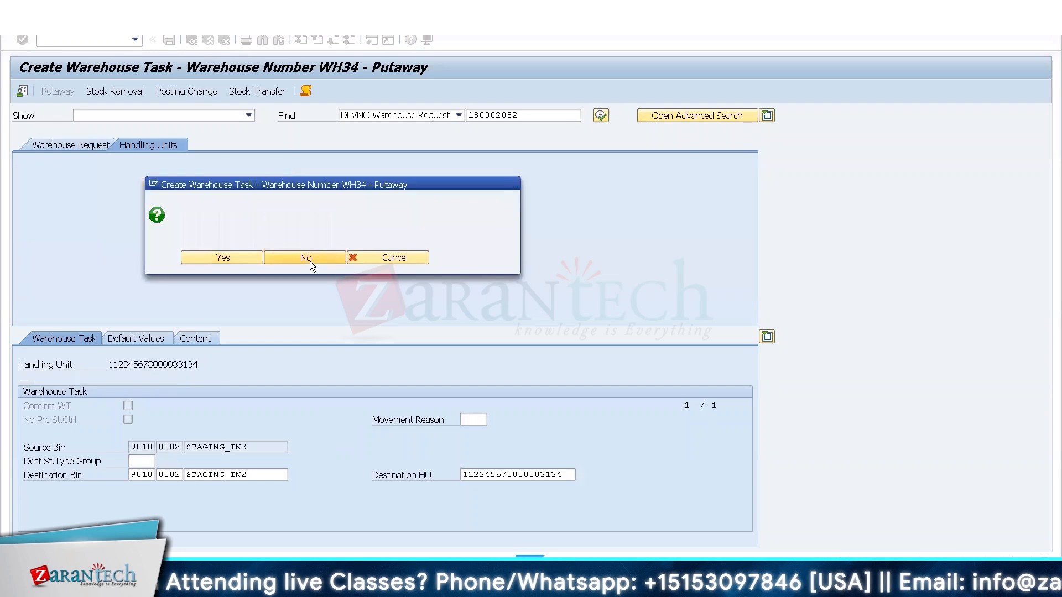
{"action": "left_click", "coordinate": [306, 258]}
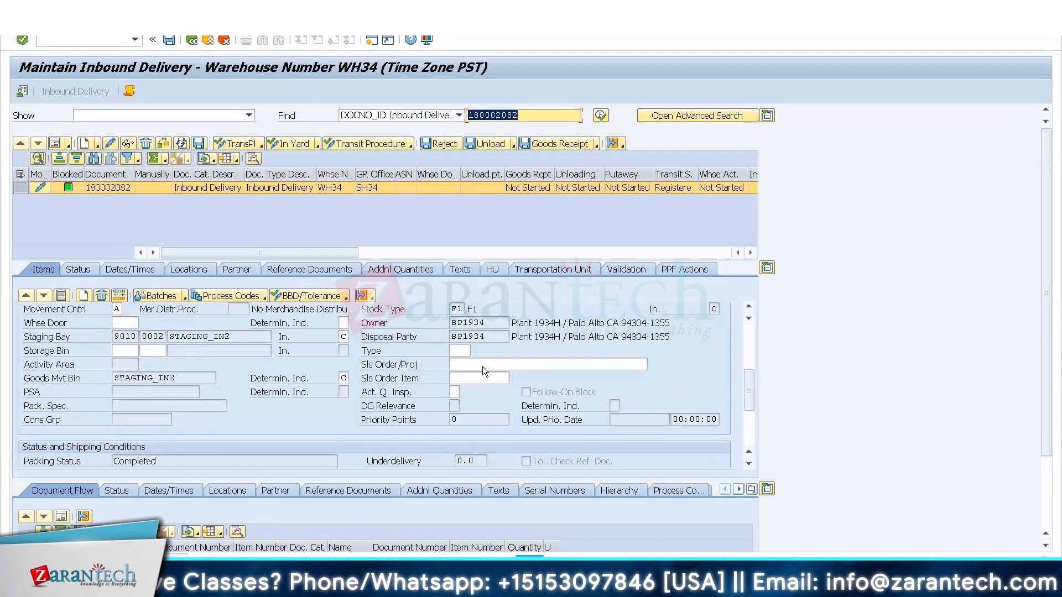
Review the delivery item's warehouse process type, and clear T-T300's process type determination indicator in the WH34 warehouse product data.
{"action": "left_click", "coordinate": [749, 349]}
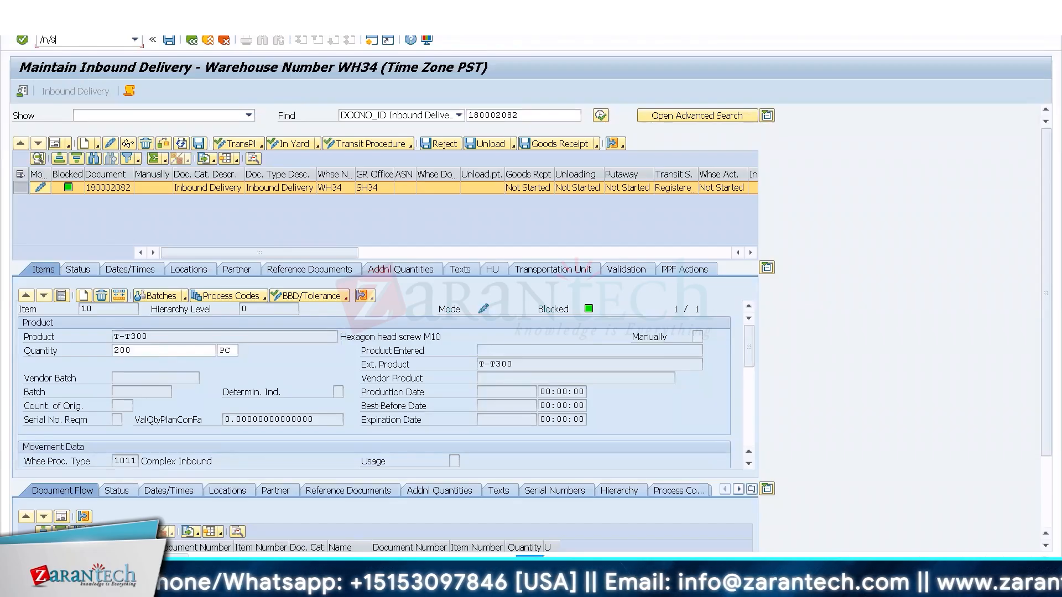
{"action": "key", "text": "Return"}
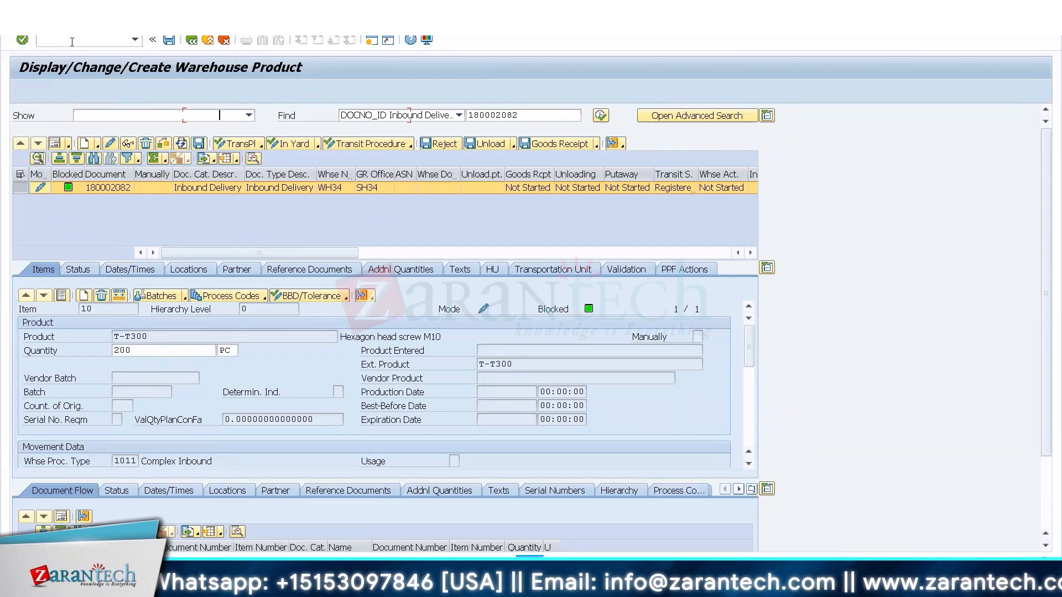
{"action": "left_click", "coordinate": [124, 197]}
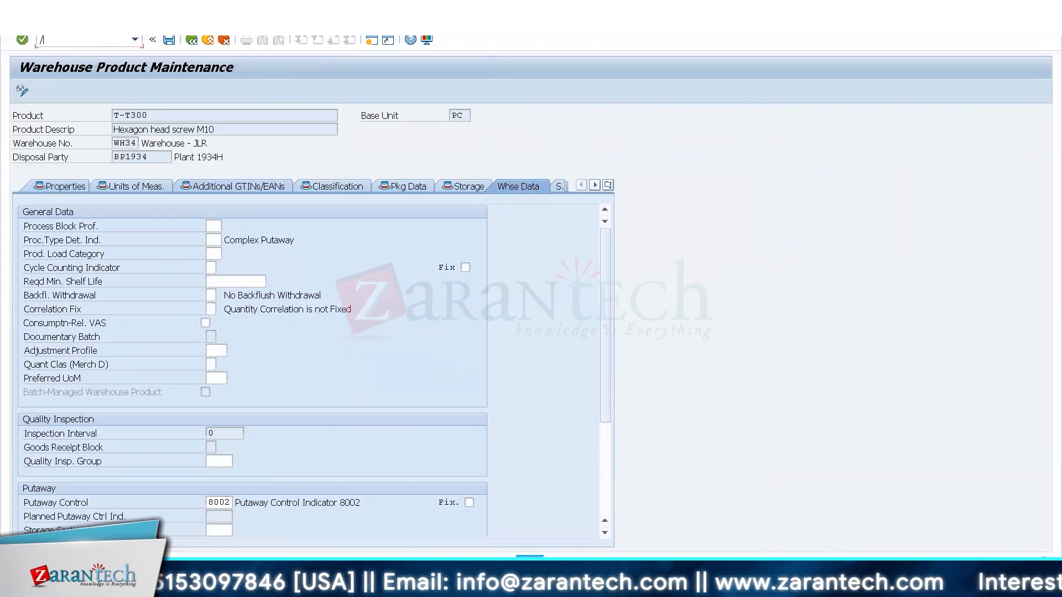
Post another goods receipt of 200 PC T-T300 through MIGO, and display inbound delivery 180002083.
{"action": "type", "text": "/NMI"}
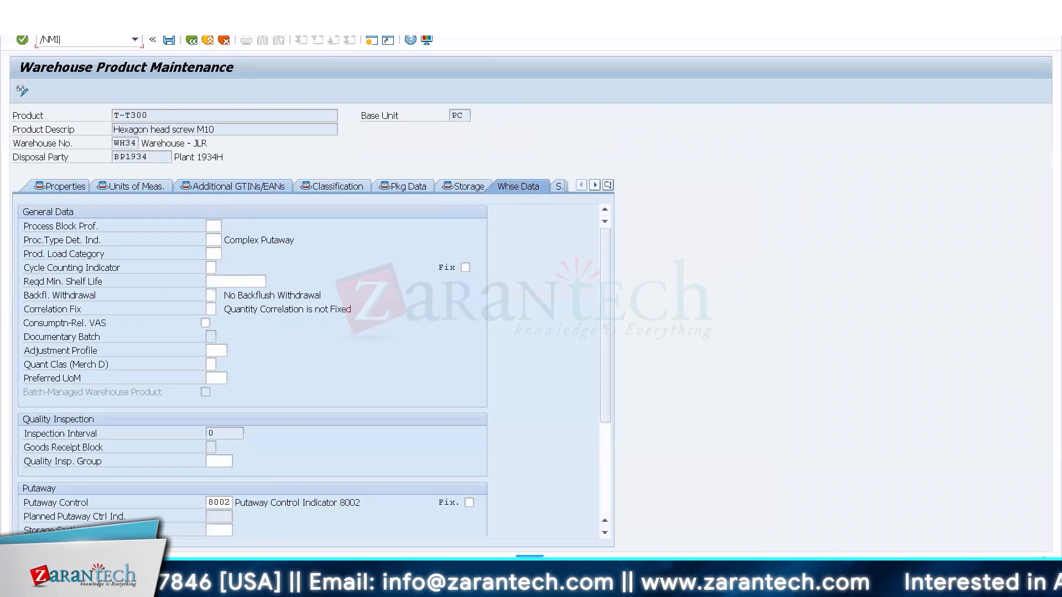
{"action": "type", "text": "GO"}
{"action": "key", "text": "Return"}
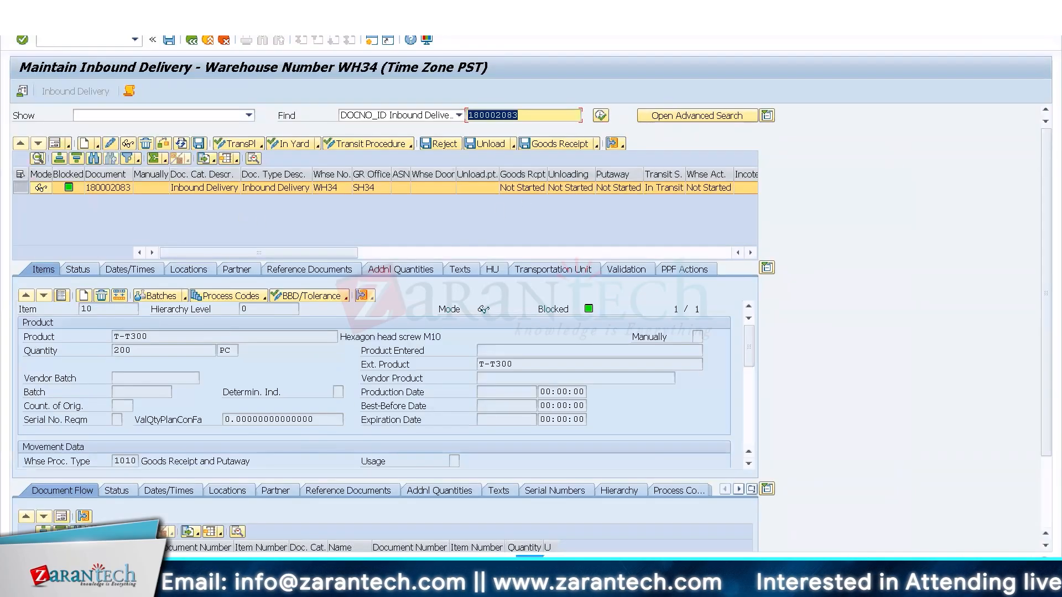
Pack inbound delivery 180002083 into two handling units of 100 PC each, and post its goods receipt.
{"action": "left_click", "coordinate": [53, 23]}
{"action": "mouse_move", "coordinate": [101, 52]}
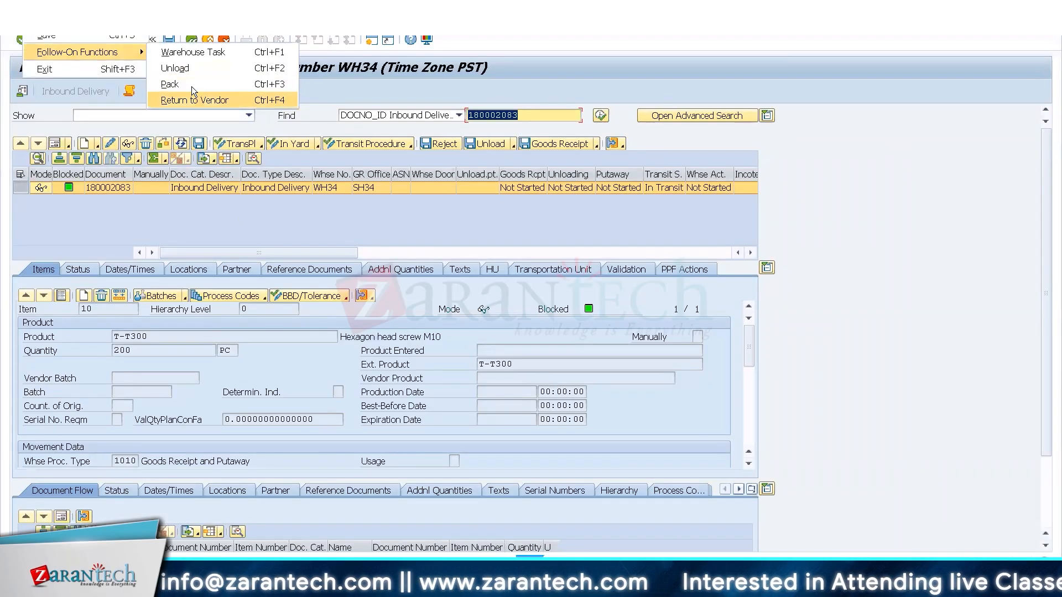
{"action": "left_click", "coordinate": [191, 86]}
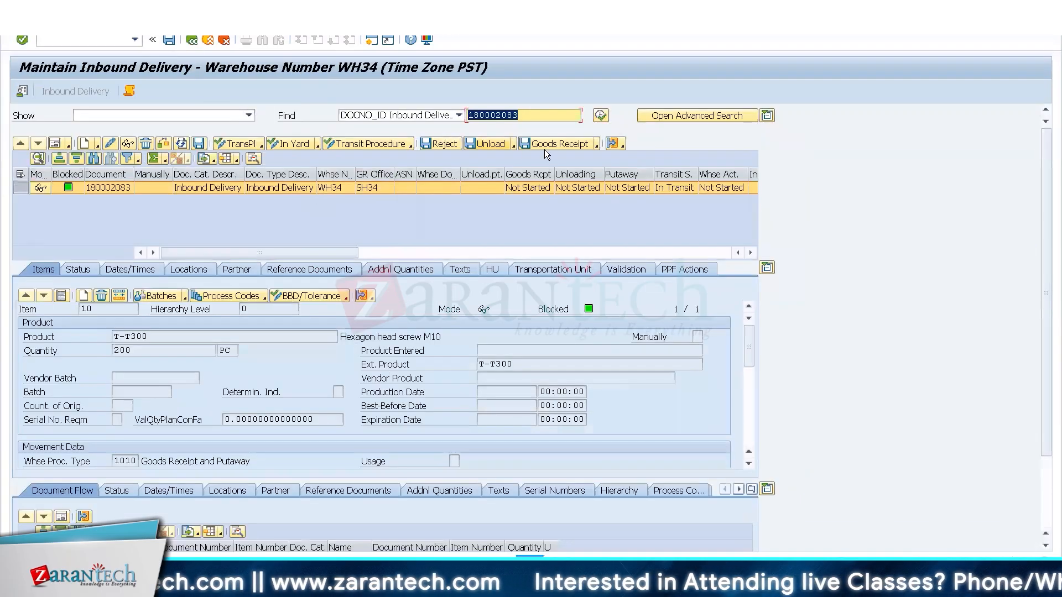
{"action": "left_click", "coordinate": [558, 144]}
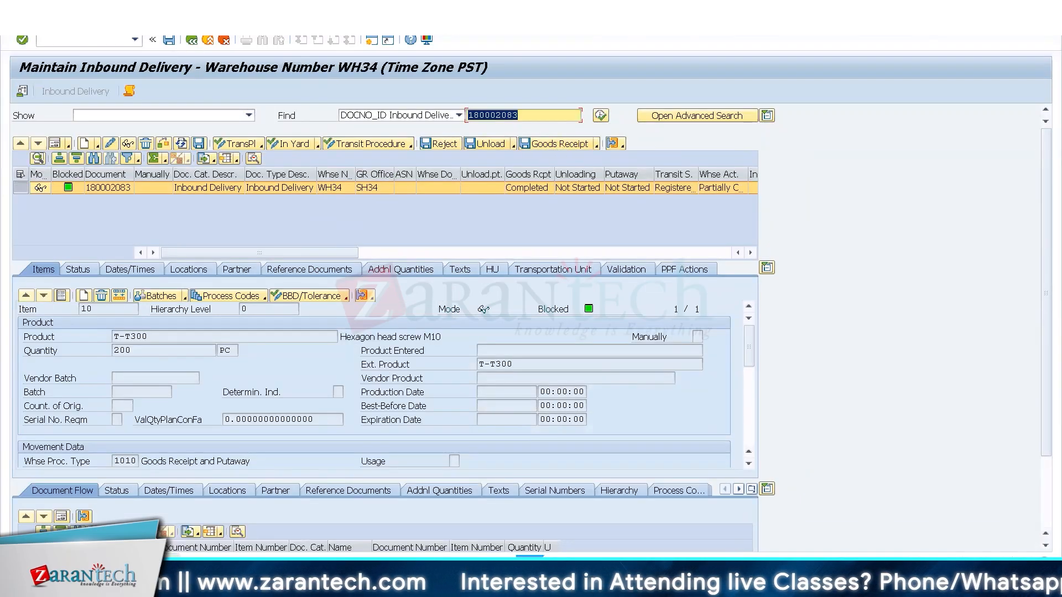
Create and save putaway warehouse tasks to storage type 8002 for both handling units of delivery 180002083.
{"action": "left_click", "coordinate": [48, 24]}
{"action": "left_click", "coordinate": [191, 52]}
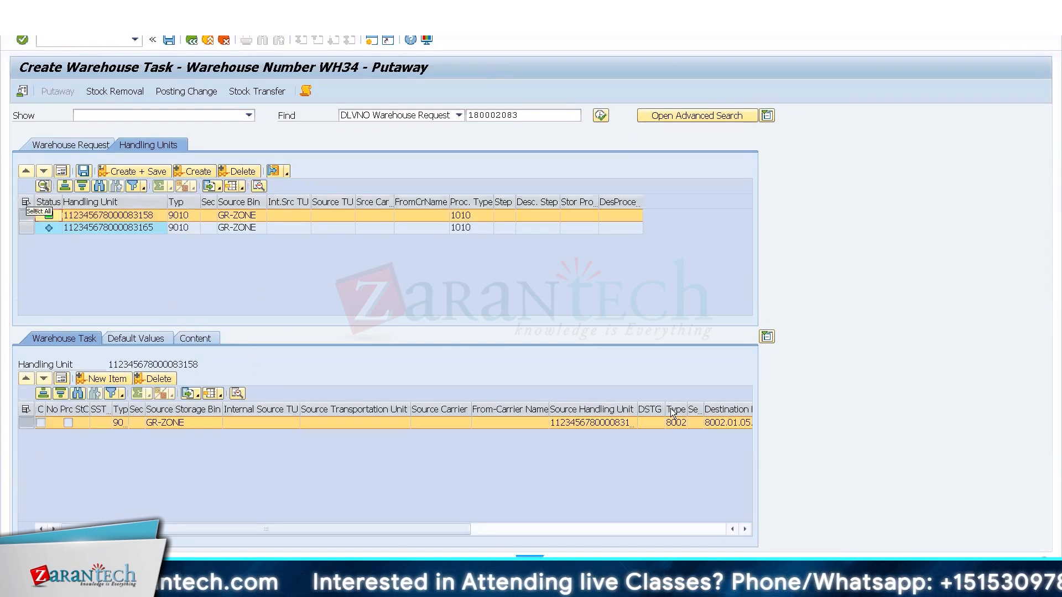
{"action": "left_click", "coordinate": [26, 202]}
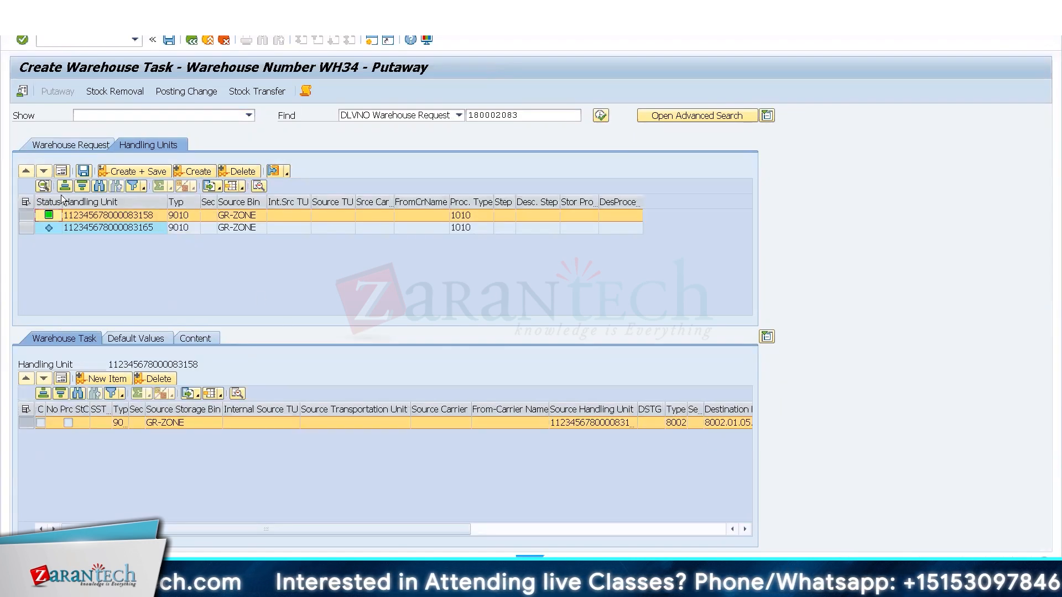
{"action": "left_click", "coordinate": [140, 171]}
Confirm and save both putaway warehouse orders, and check the available T-T300 stock in the warehouse monitor.
{"action": "left_click", "coordinate": [47, 21]}
{"action": "left_click", "coordinate": [55, 70]}
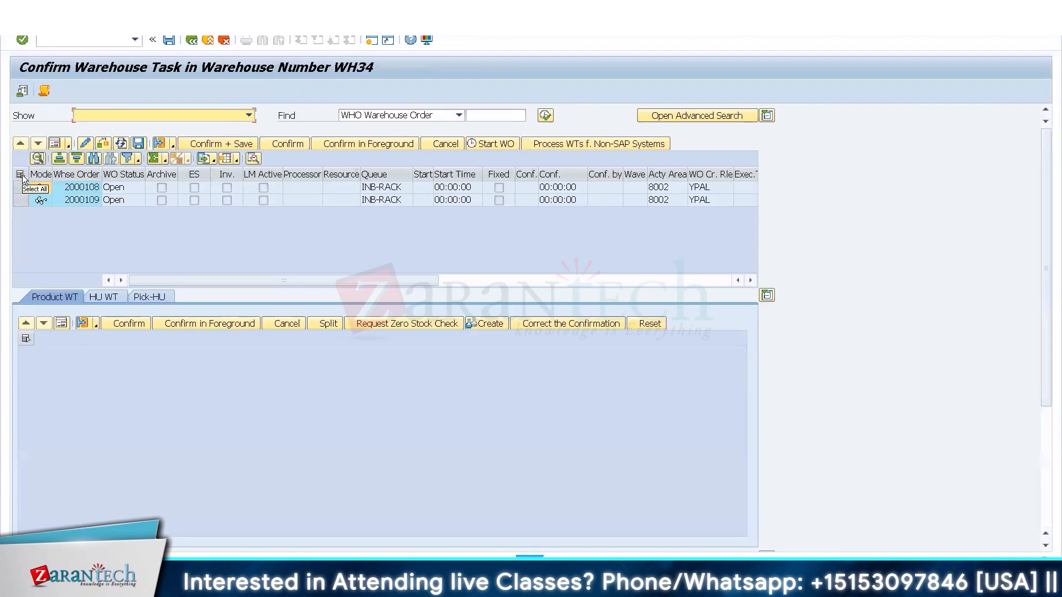
{"action": "left_click", "coordinate": [21, 175]}
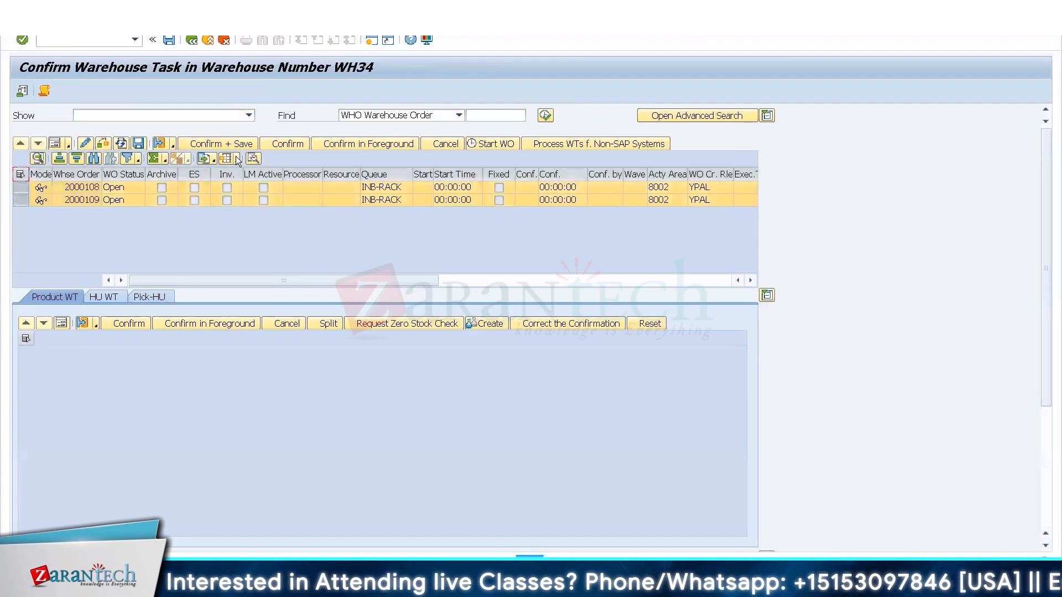
{"action": "left_click", "coordinate": [217, 142]}
{"action": "left_click", "coordinate": [232, 187]}
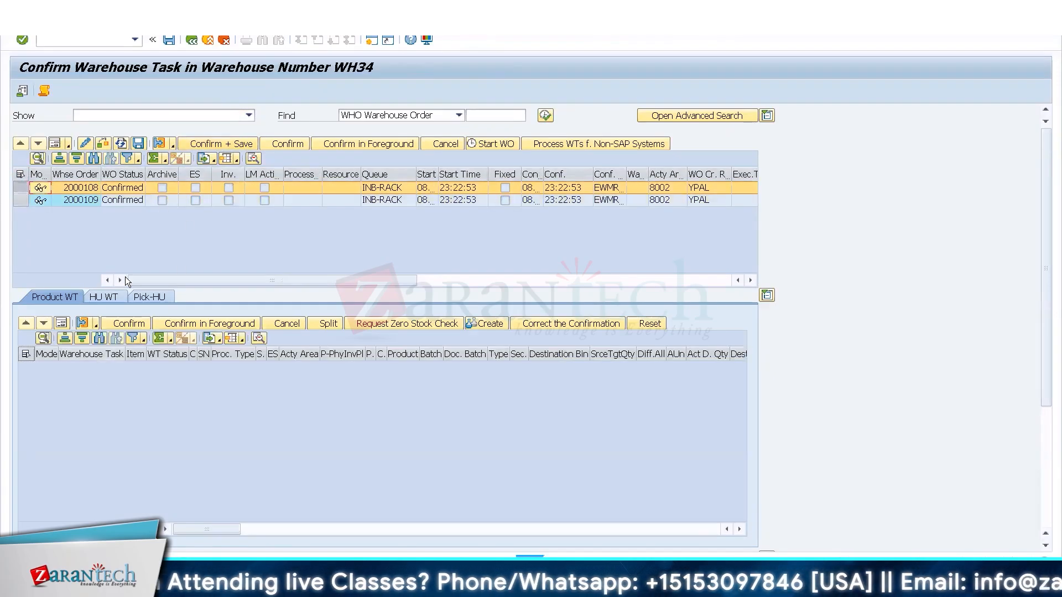
{"action": "left_click", "coordinate": [207, 40]}
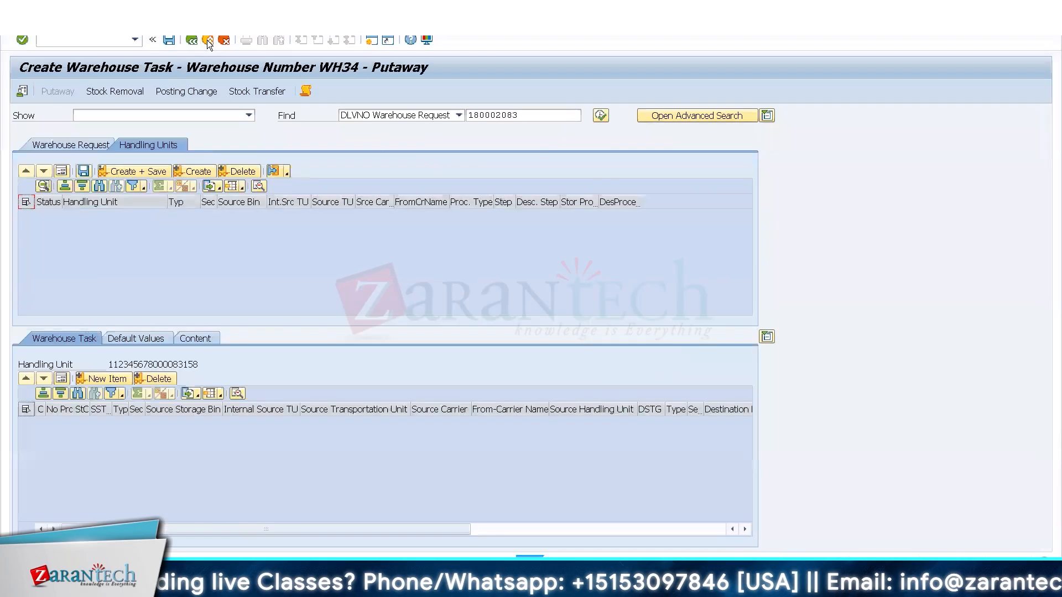
{"action": "left_click", "coordinate": [207, 40]}
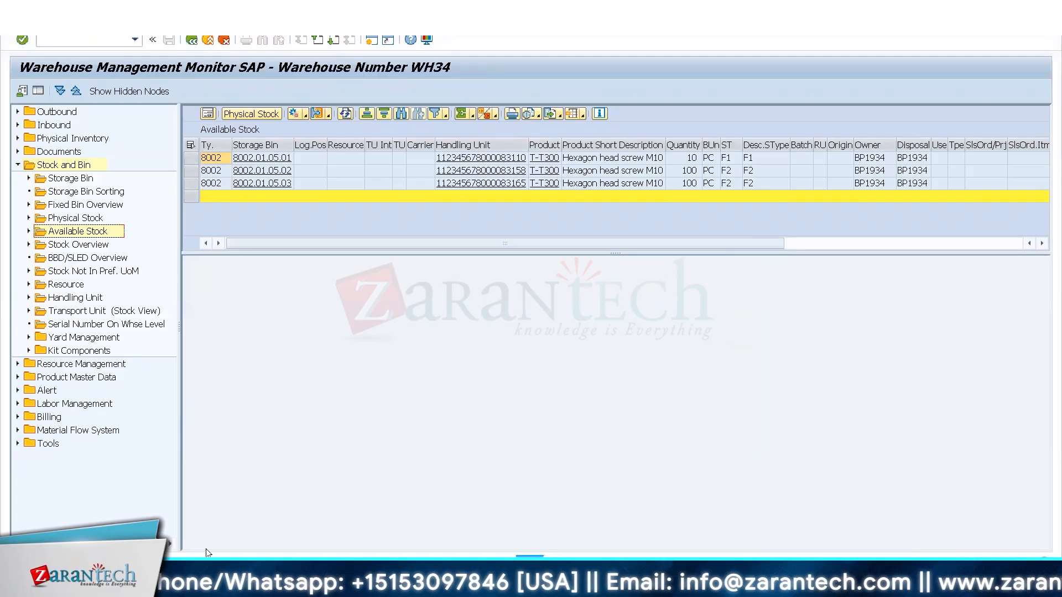
Open the definition of storage type 1000 in warehouse 0001 through SPRO, and examine its goods movement control settings.
{"action": "left_click", "coordinate": [162, 570]}
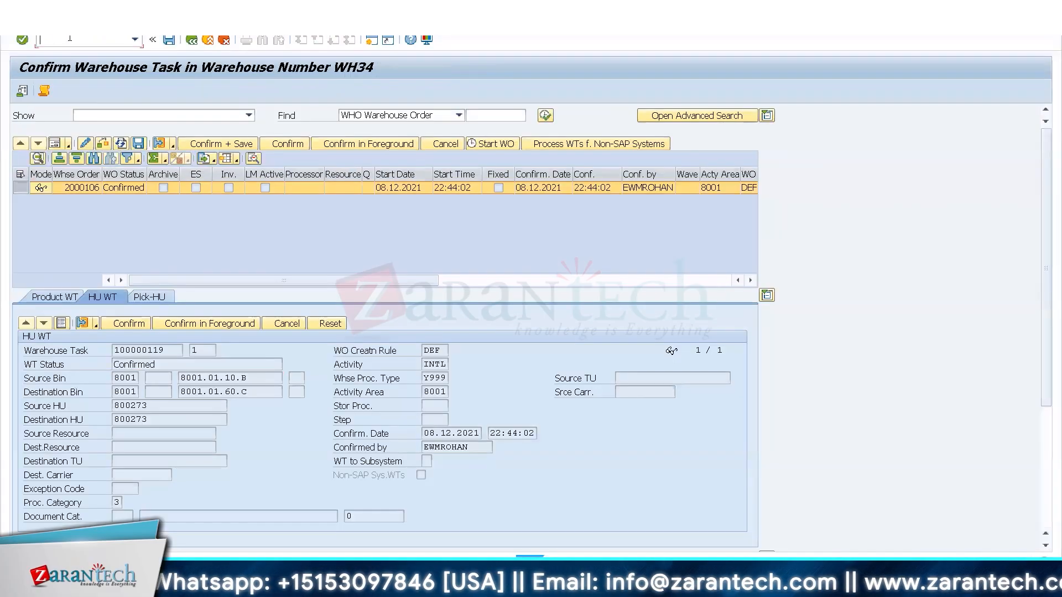
{"action": "key", "text": "BackSpace"}
{"action": "key", "text": "BackSpace"}
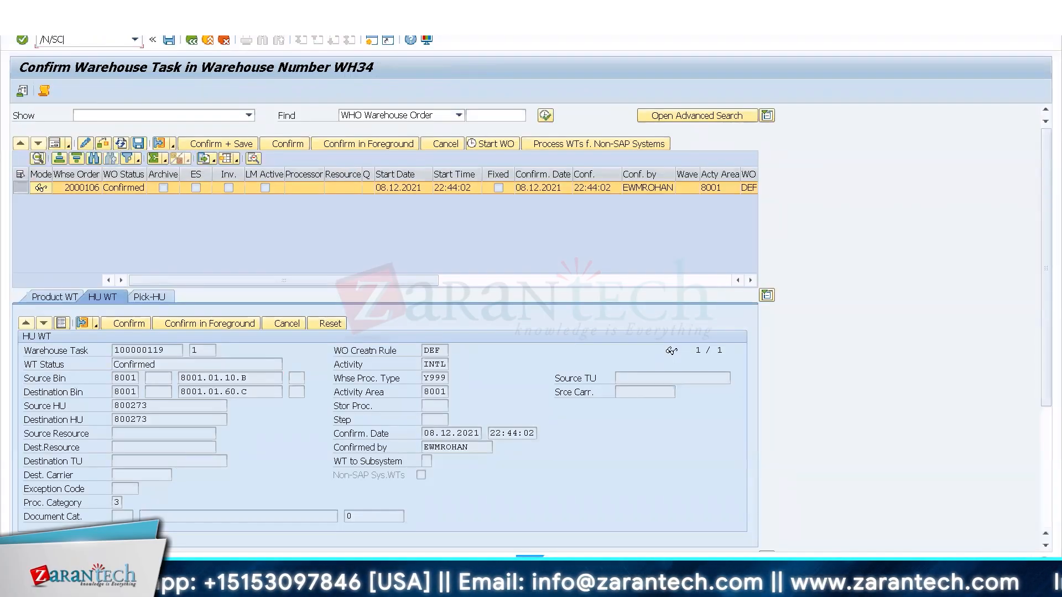
{"action": "type", "text": "SPRO"}
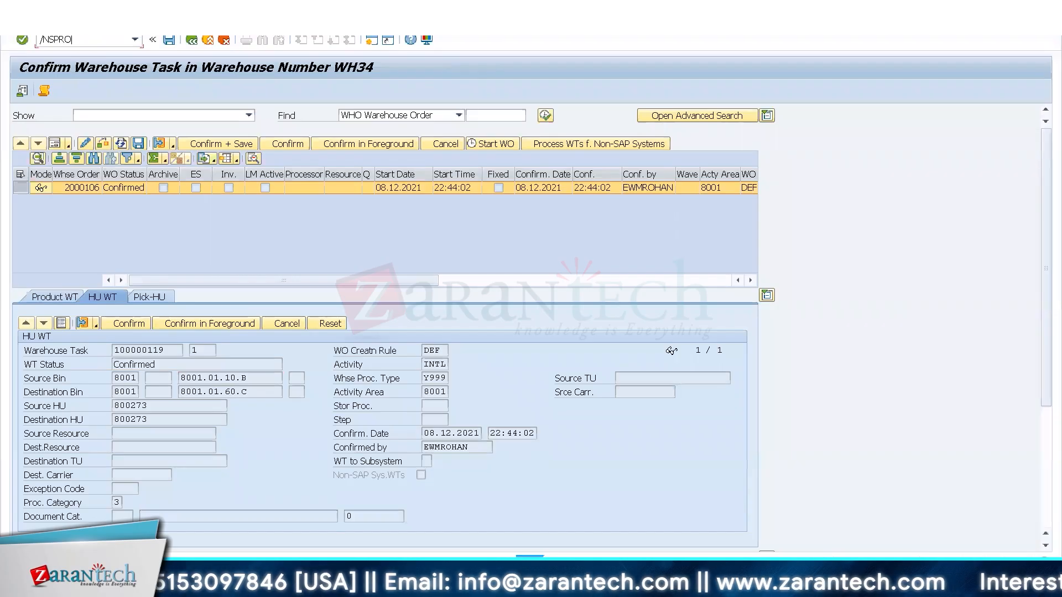
{"action": "key", "text": "Return"}
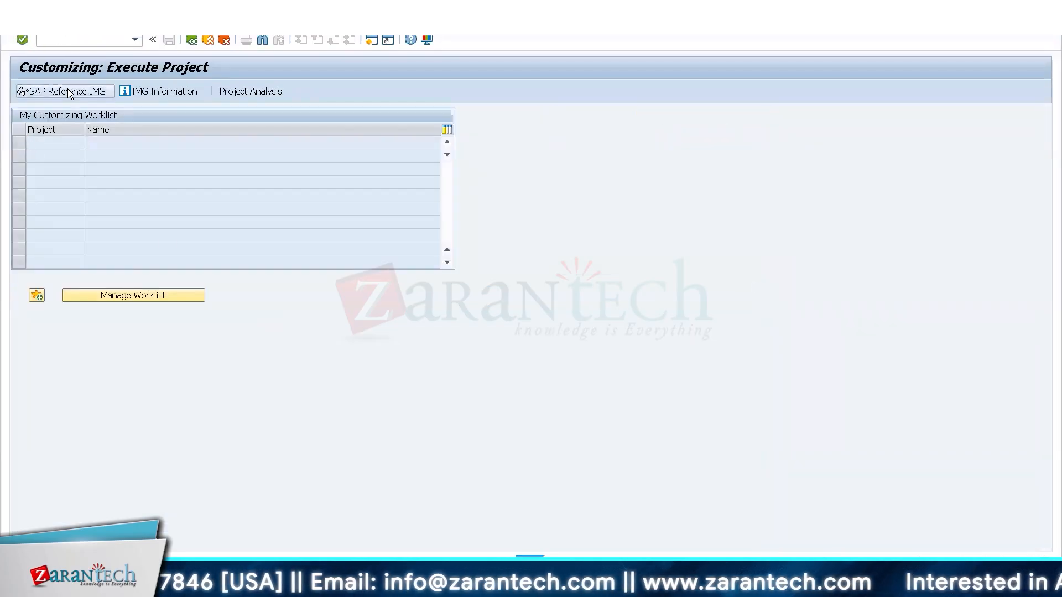
{"action": "left_click", "coordinate": [68, 88]}
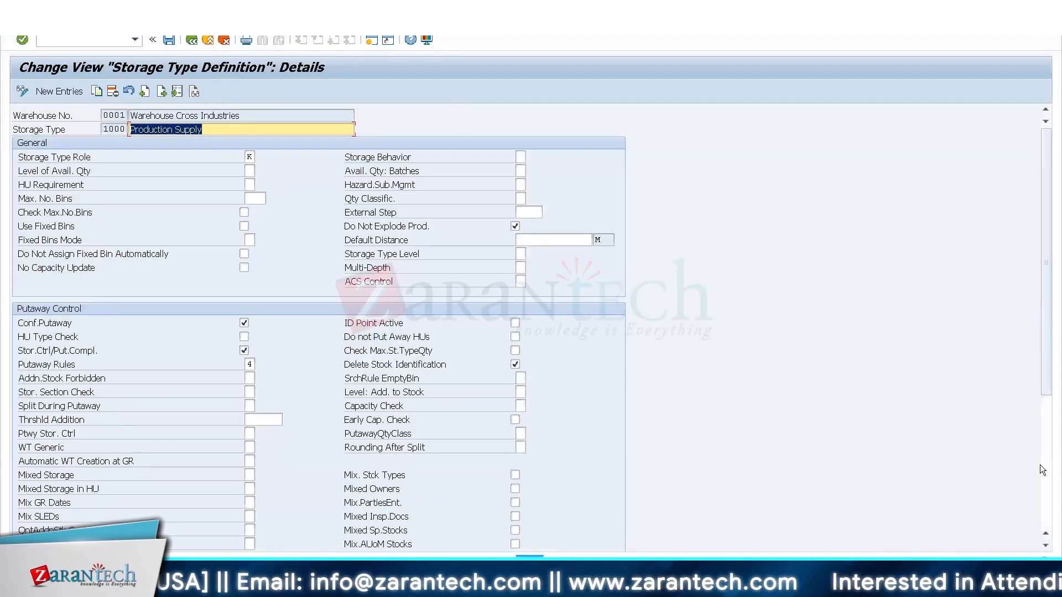
{"action": "scroll", "coordinate": [447, 480], "scroll_direction": "down", "scroll_amount": 5}
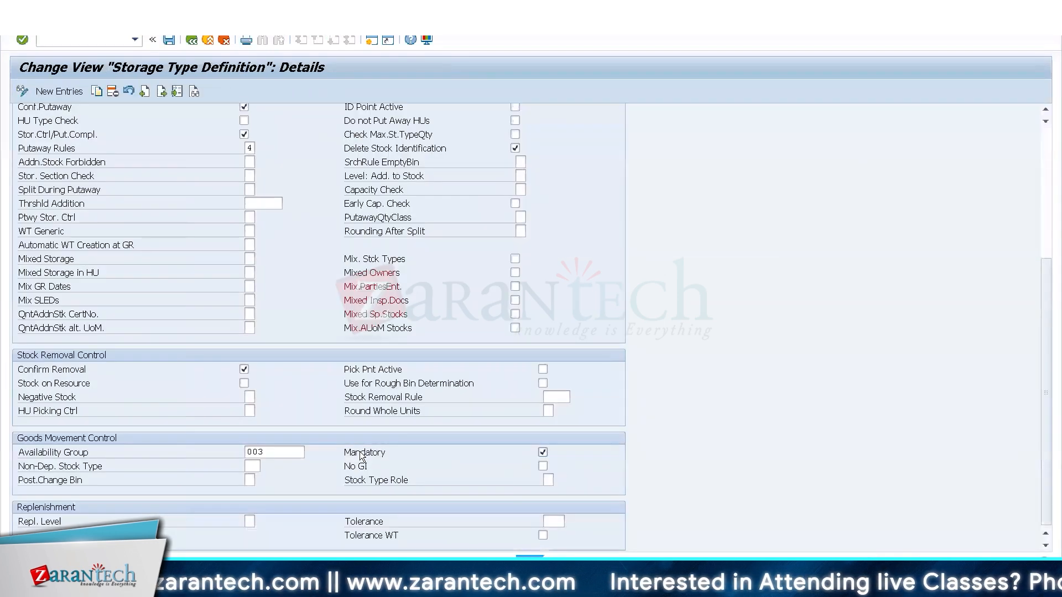
Run planned replenishment for product T-T300 in warehouse WH34 with BP1934 as the party entitled to dispose.
{"action": "key", "text": "alt+Tab"}
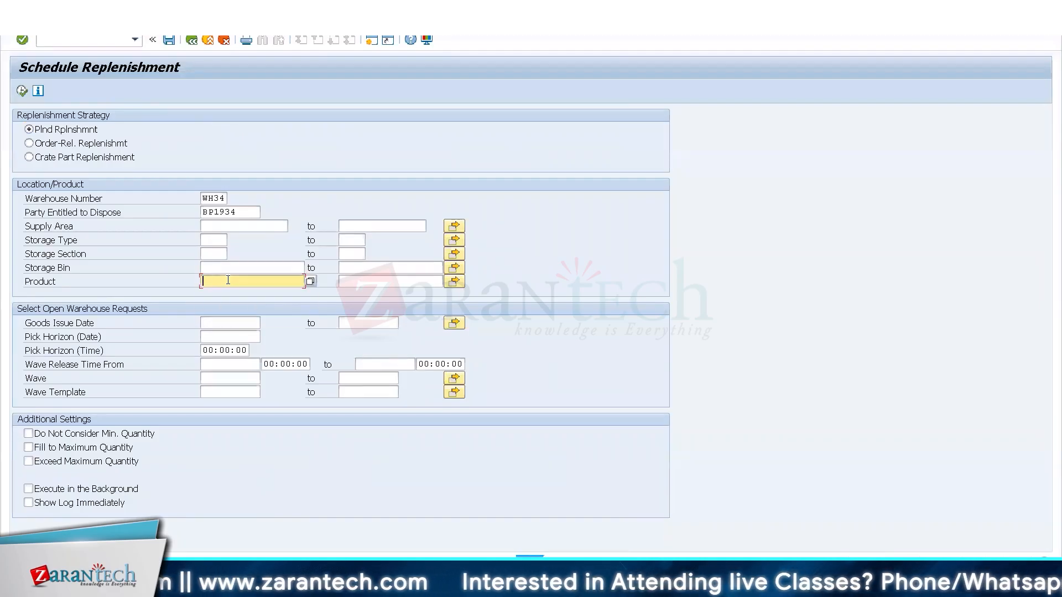
{"action": "type", "text": "T-T300"}
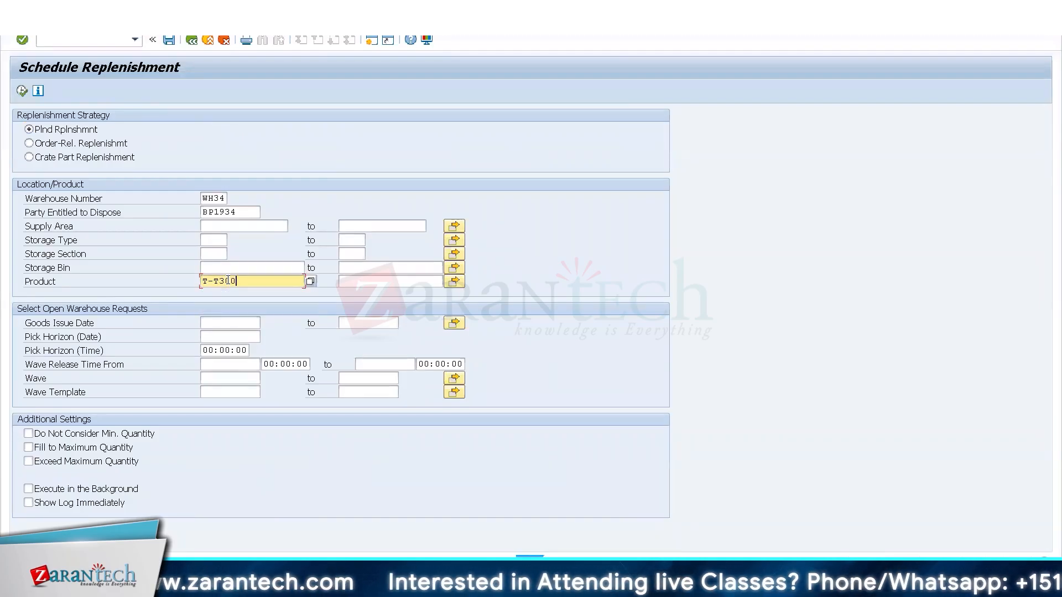
{"action": "left_click", "coordinate": [22, 91]}
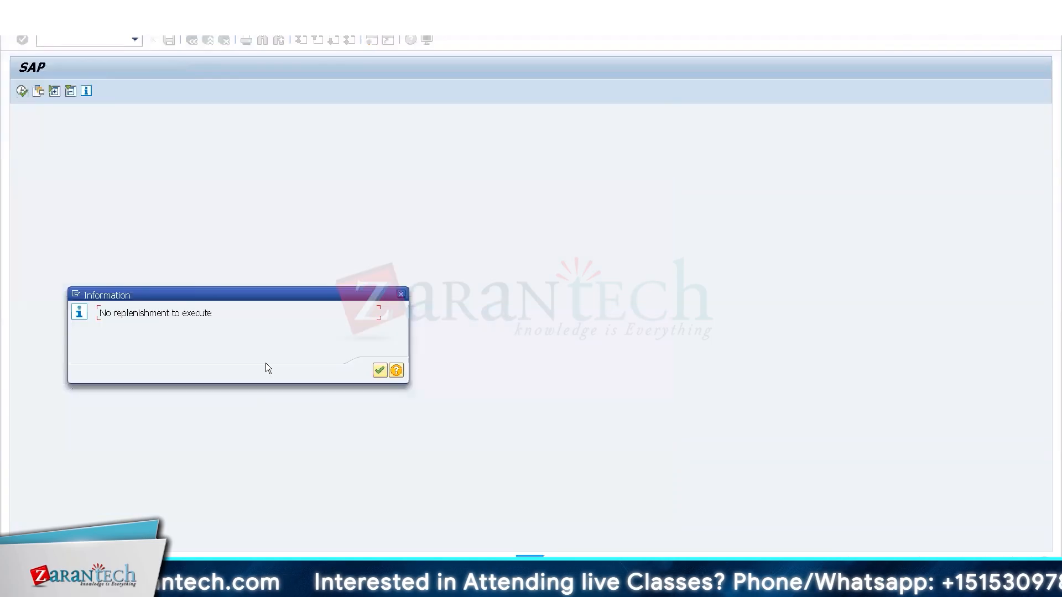
{"action": "key", "text": "Return"}
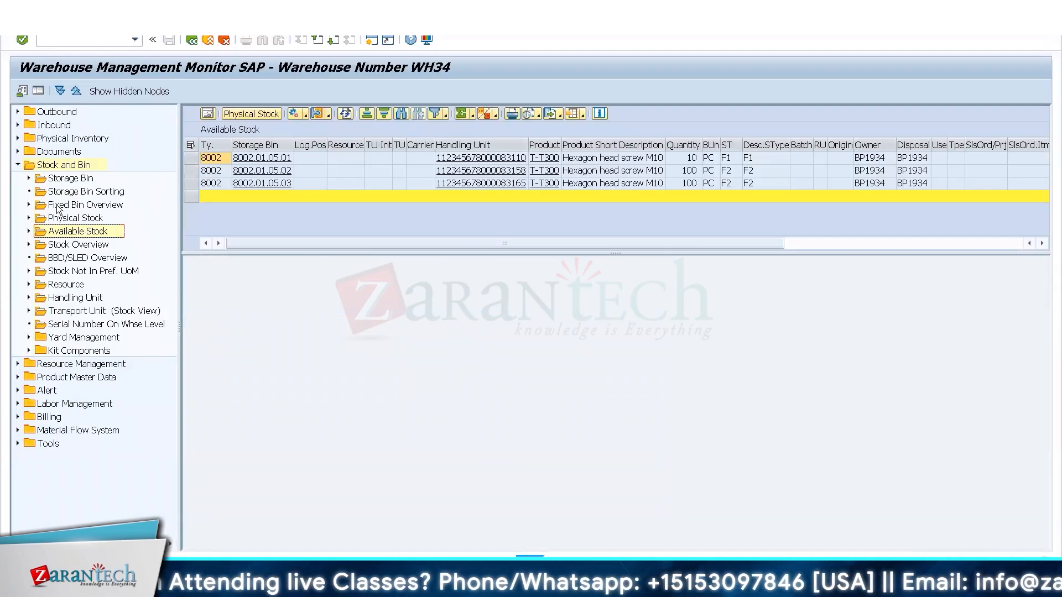
List the warehouse tasks of WH34 in the warehouse monitor without further selection criteria.
{"action": "left_click", "coordinate": [17, 152]}
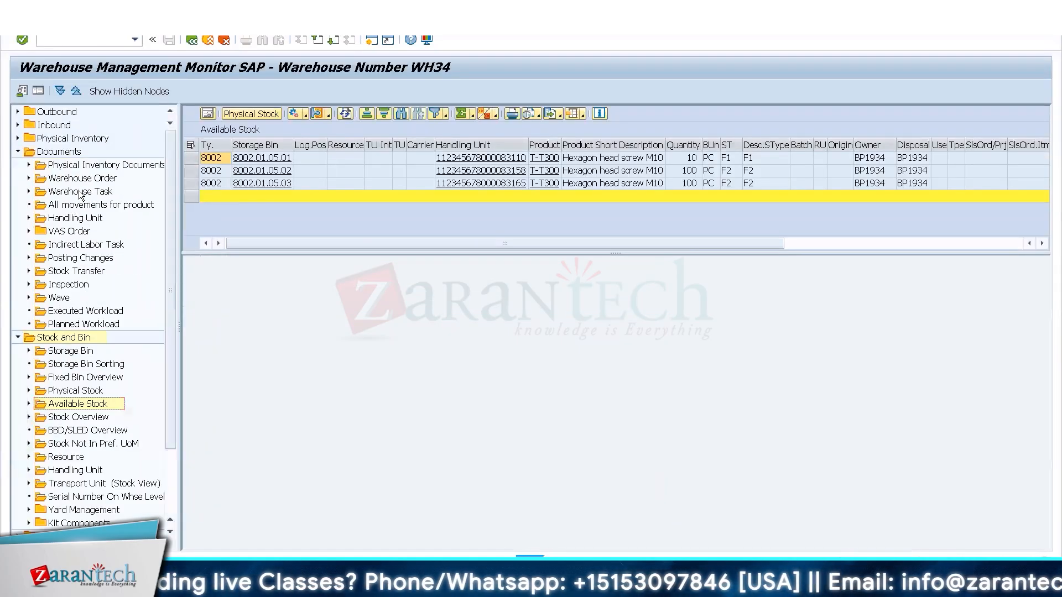
{"action": "double_click", "coordinate": [80, 192]}
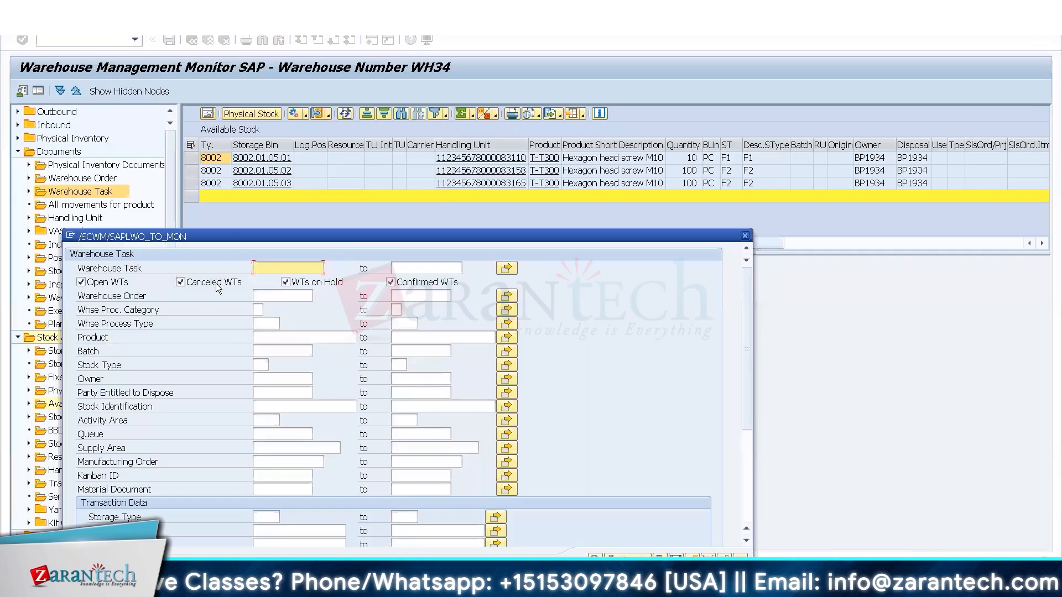
{"action": "key", "text": "F8"}
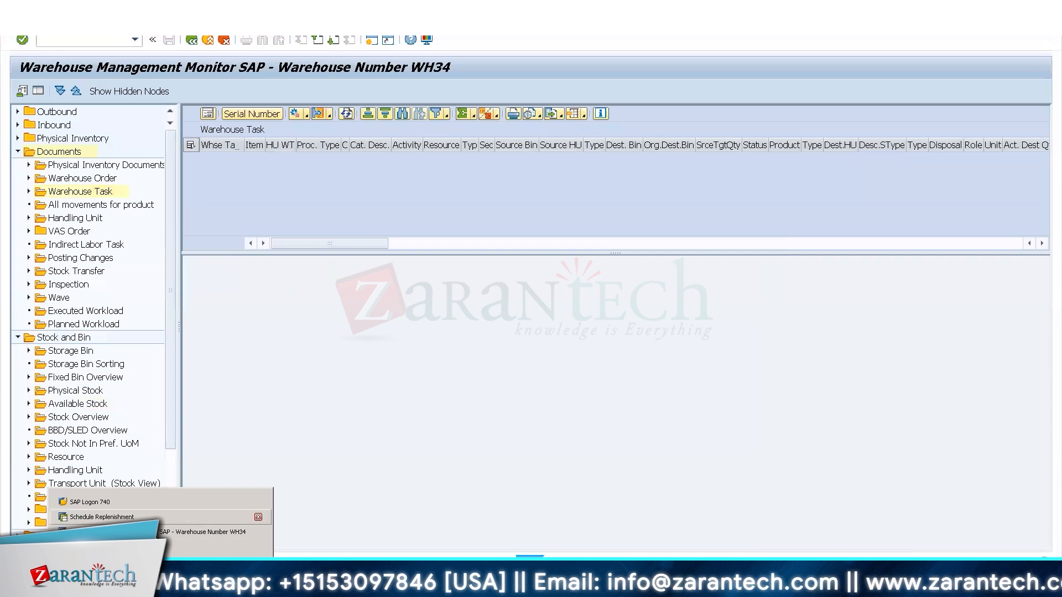
Open Activate Replenishment Strategies in Storage Types in the IMG's Replenishment Control and go to the WH34 entries.
{"action": "left_click", "coordinate": [134, 547]}
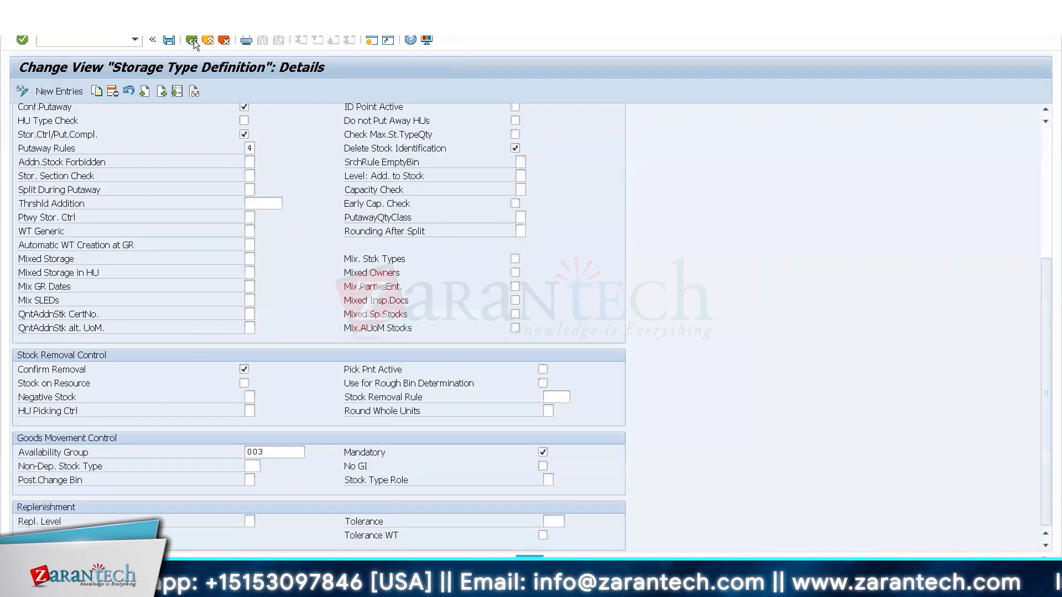
{"action": "left_click", "coordinate": [192, 41]}
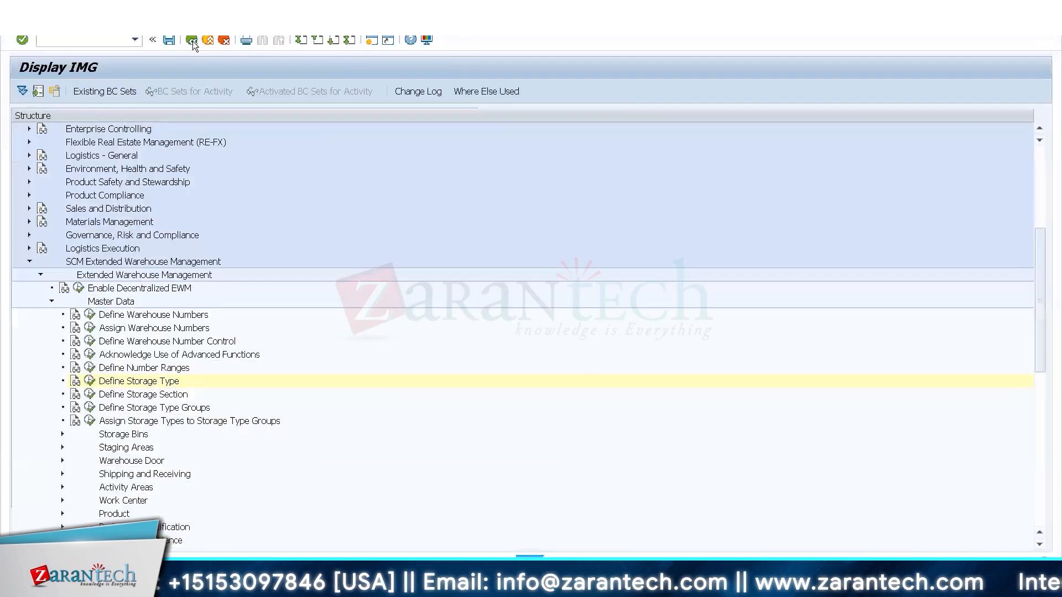
{"action": "left_click", "coordinate": [53, 302]}
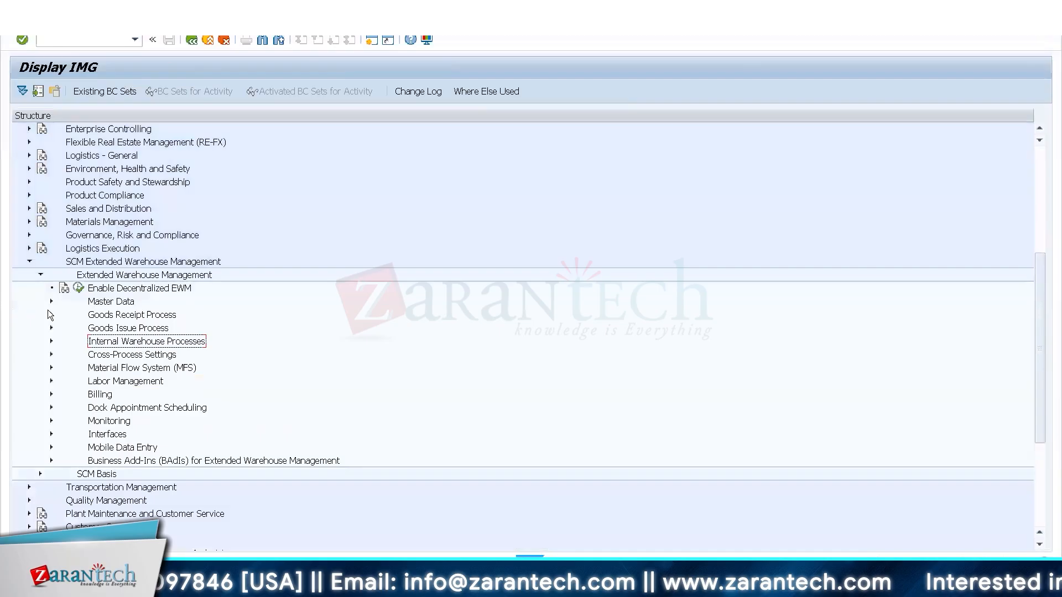
{"action": "left_click", "coordinate": [51, 341]}
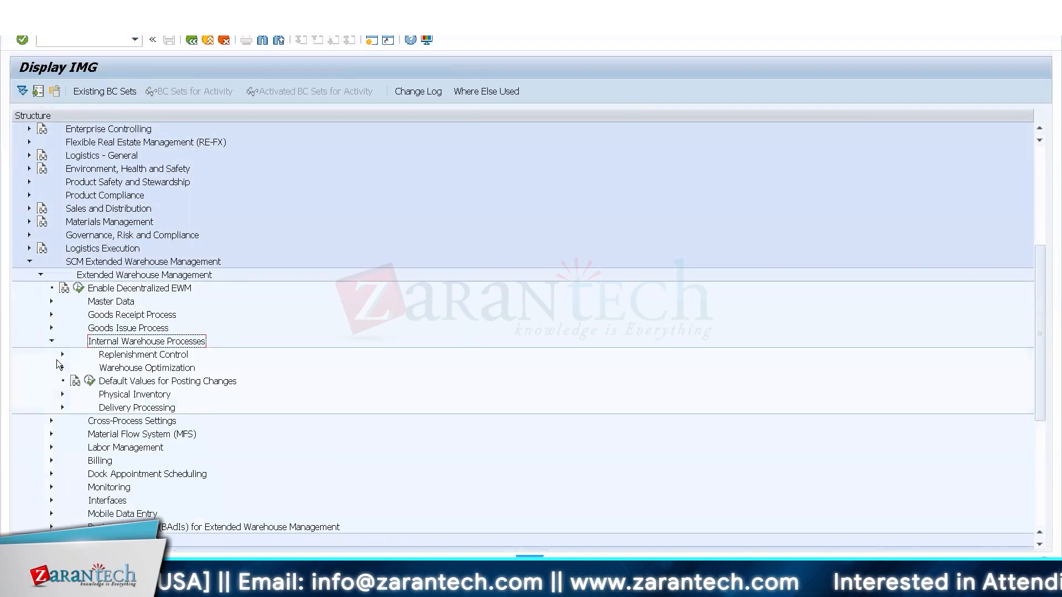
{"action": "left_click", "coordinate": [62, 354]}
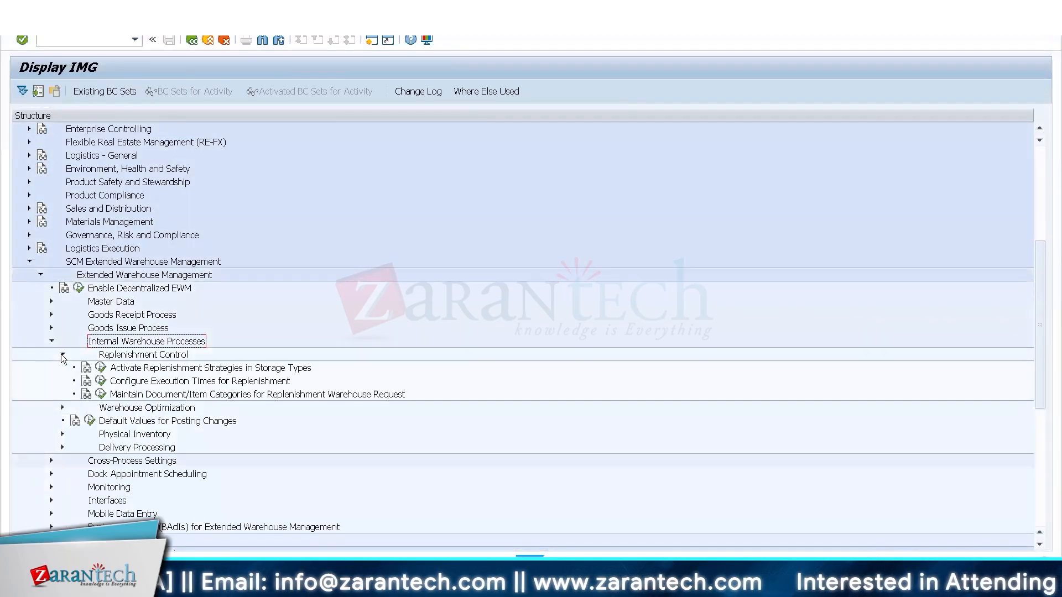
{"action": "left_click", "coordinate": [101, 368]}
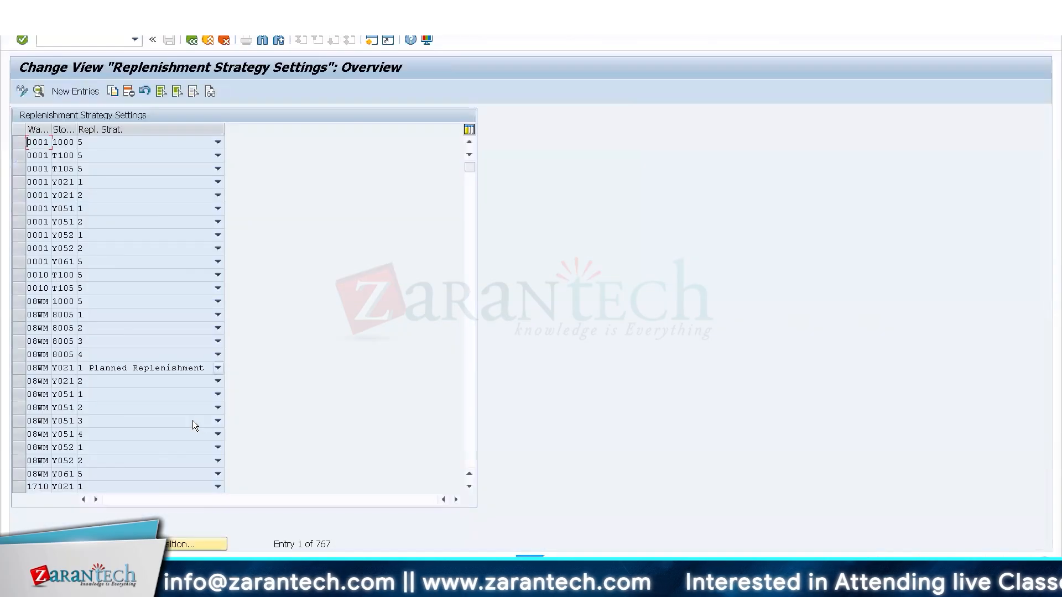
{"action": "left_click", "coordinate": [195, 544]}
{"action": "key", "text": "Return"}
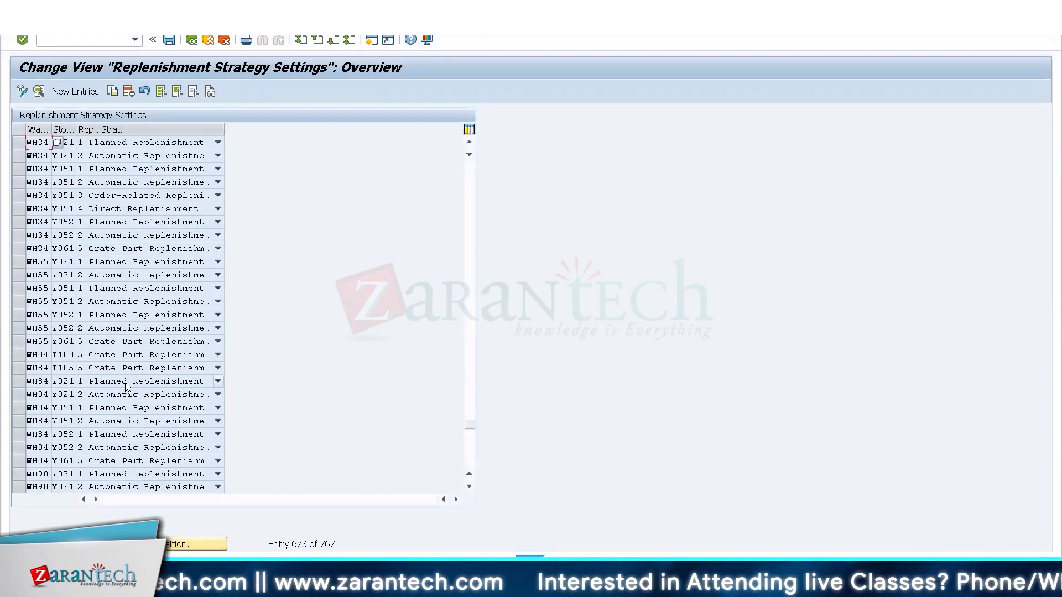
Copy WH34's planned replenishment entry for storage type Y021 to storage type 8005, keeping process type Y310 and immediate warehouse task creation.
{"action": "left_click", "coordinate": [22, 145]}
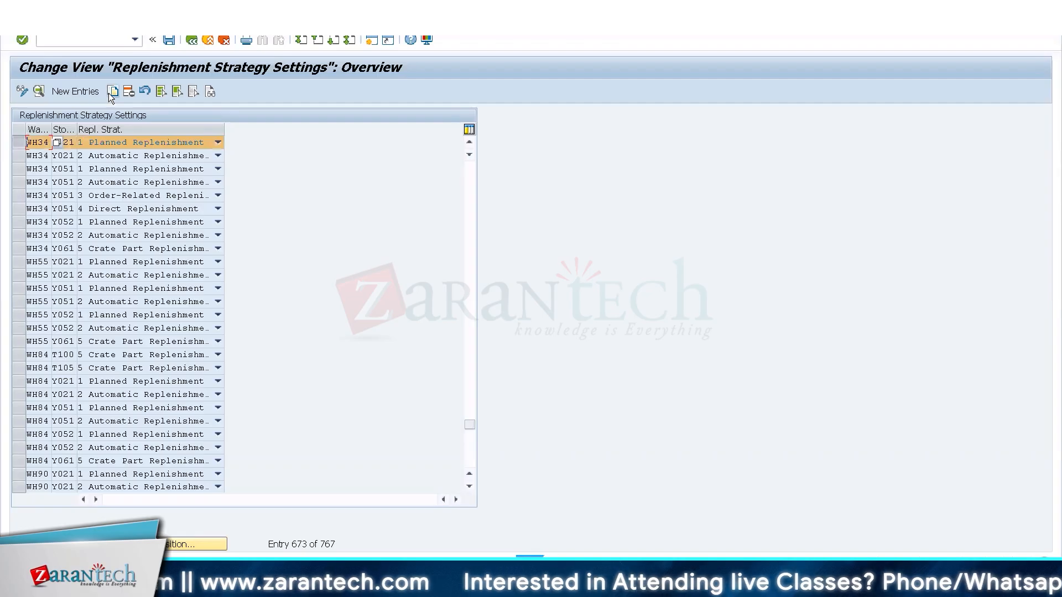
{"action": "left_click", "coordinate": [110, 92]}
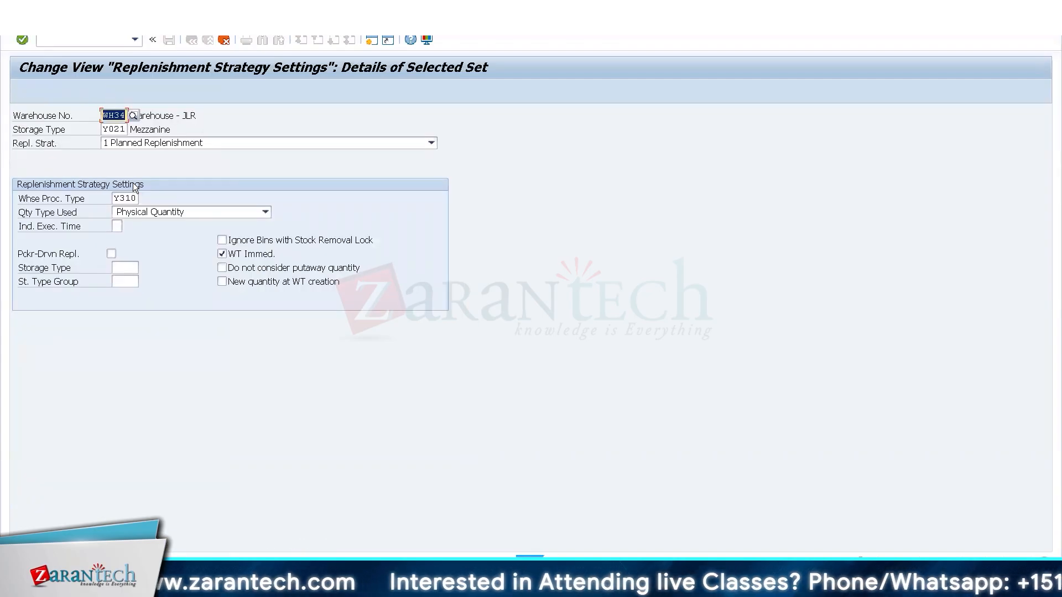
{"action": "left_click", "coordinate": [134, 198]}
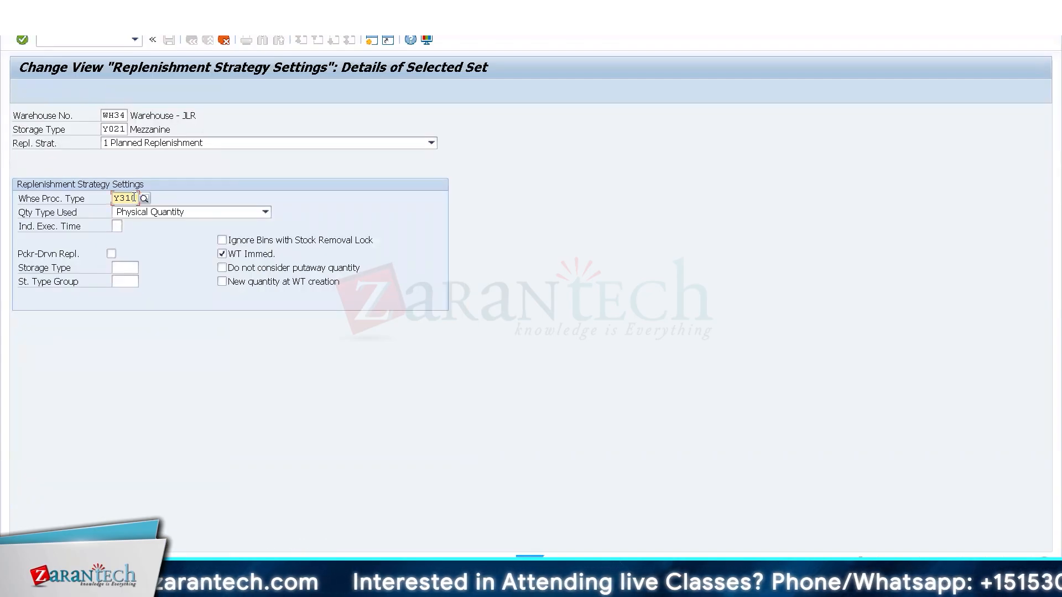
{"action": "left_click", "coordinate": [143, 198]}
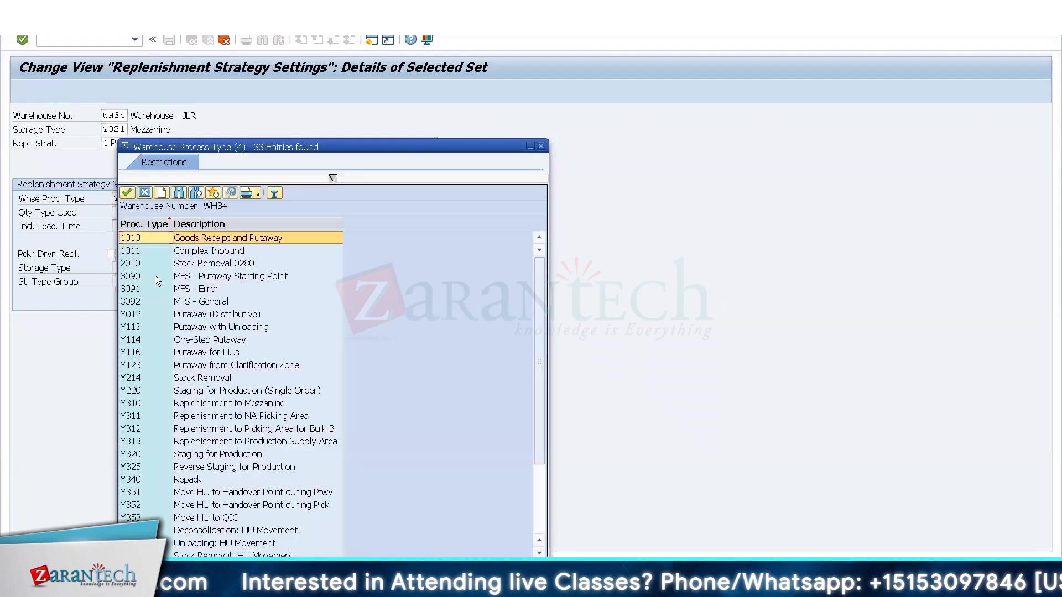
{"action": "left_click", "coordinate": [541, 146]}
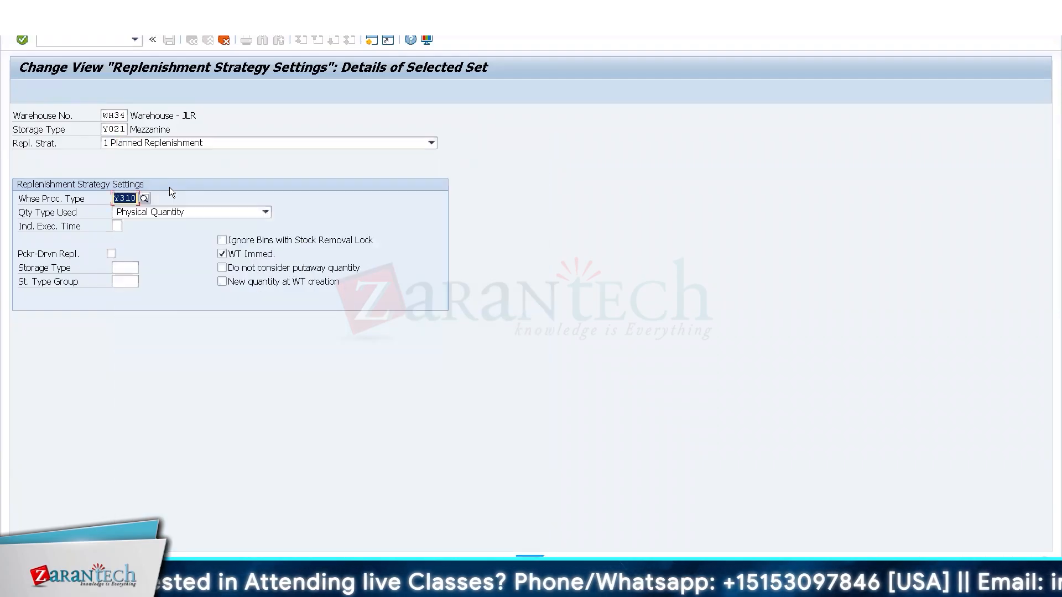
{"action": "key", "text": "shift+Tab"}
{"action": "key", "text": "shift+Tab"}
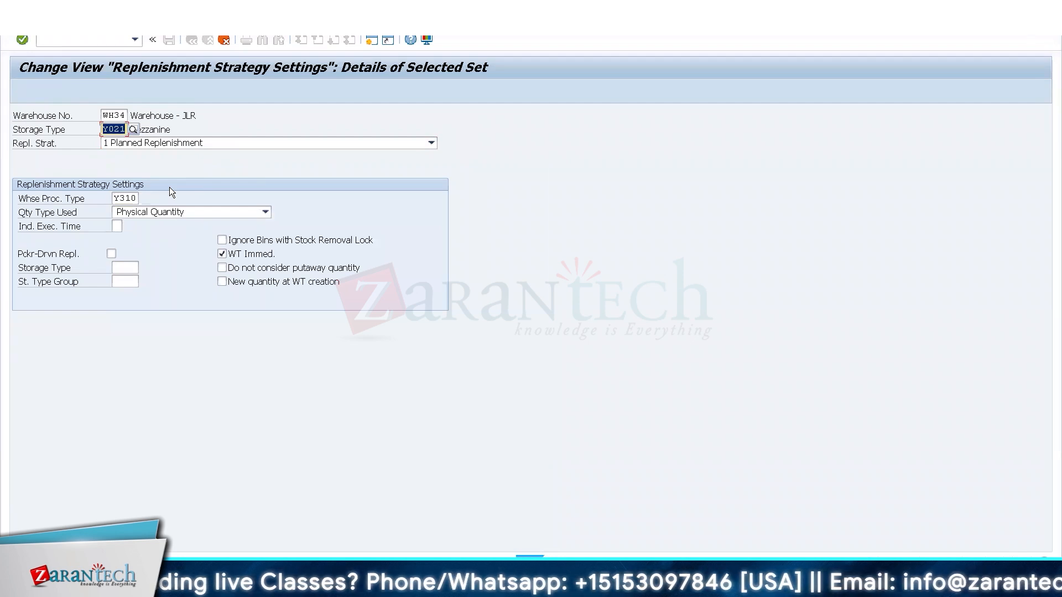
{"action": "type", "text": "8005"}
{"action": "key", "text": "Tab"}
{"action": "key", "text": "Tab"}
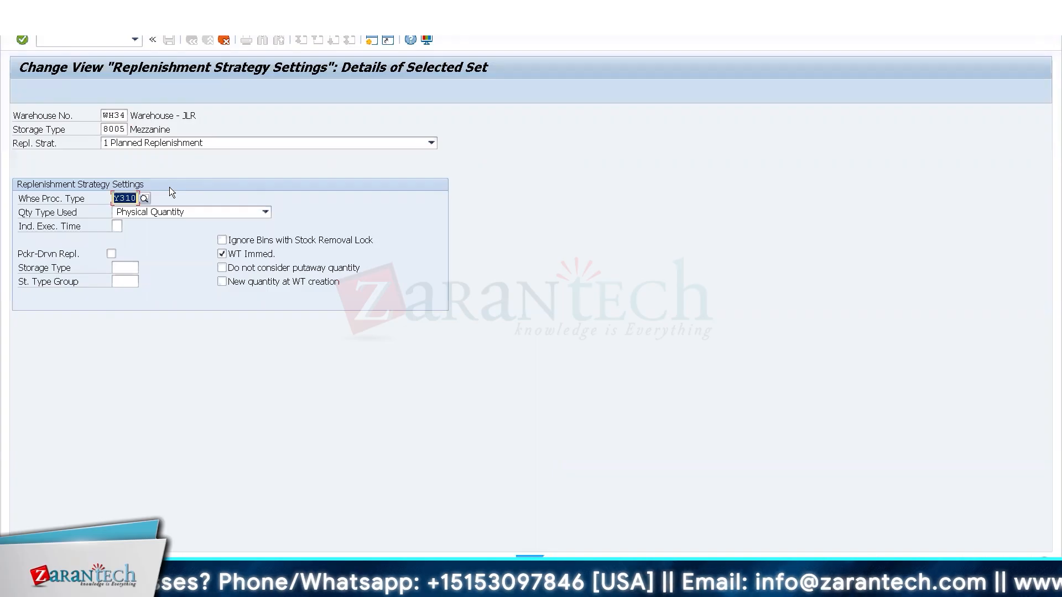
{"action": "key", "text": "F3"}
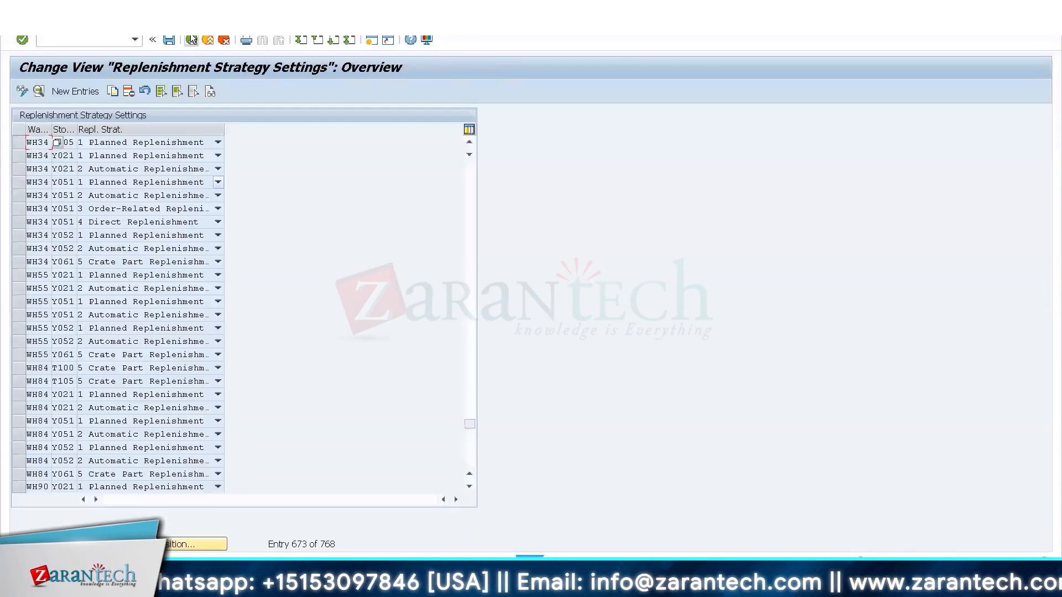
In the stock removal search sequence determination, copy the WH34 entry 8005/3010 with process type Y310, keeping sequence 8002 and rule FIFO, and save.
{"action": "left_click", "coordinate": [191, 39]}
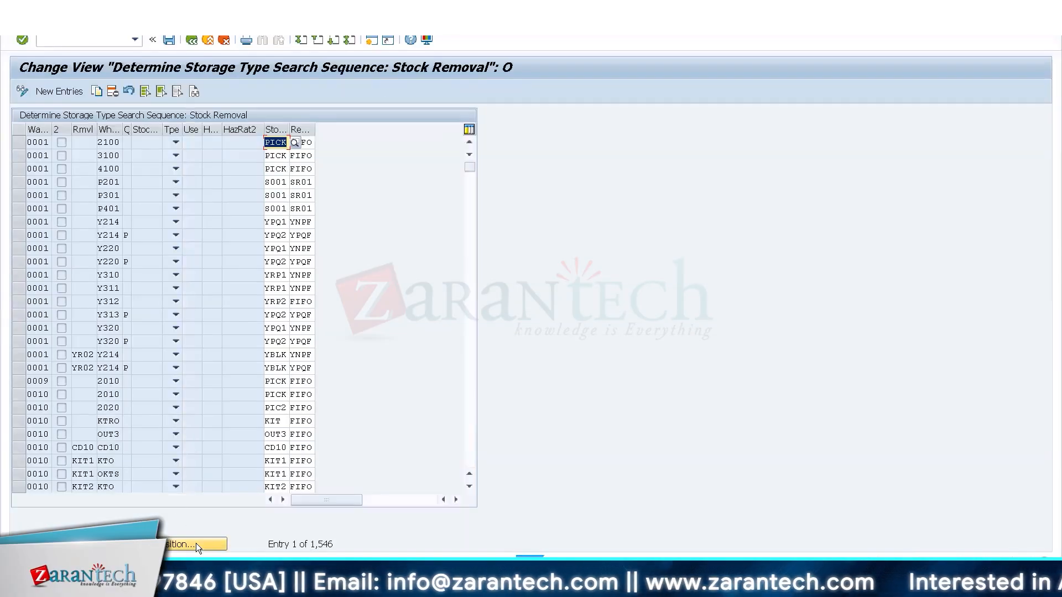
{"action": "left_click", "coordinate": [196, 545]}
{"action": "type", "text": "WH34"}
{"action": "key", "text": "Return"}
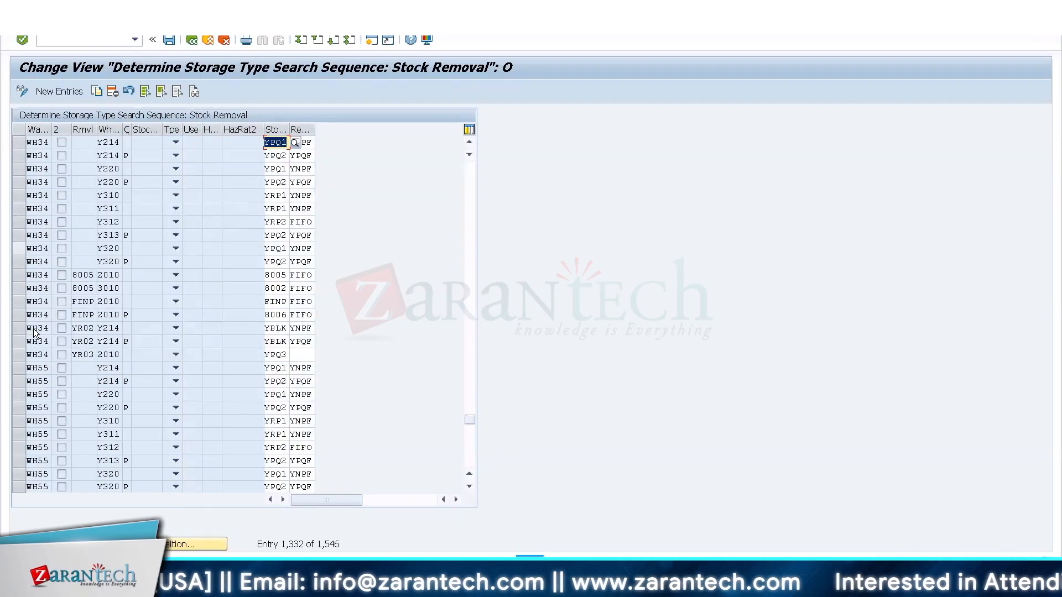
{"action": "left_click", "coordinate": [19, 288]}
{"action": "left_click", "coordinate": [100, 89]}
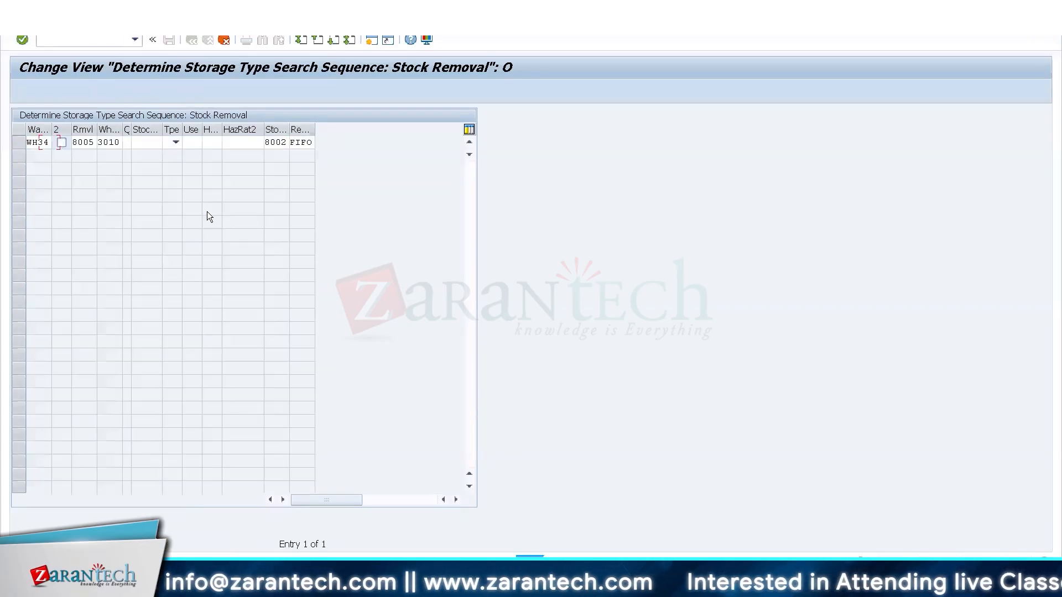
{"action": "key", "text": "Tab"}
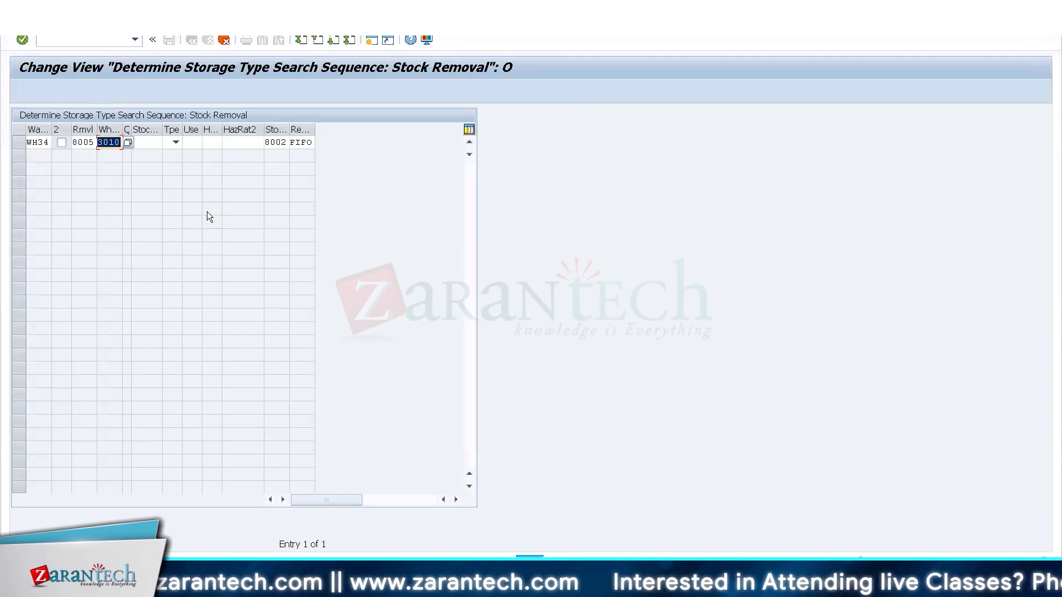
{"action": "type", "text": "2010"}
{"action": "key", "text": "Return"}
{"action": "key", "text": "ctrl+s"}
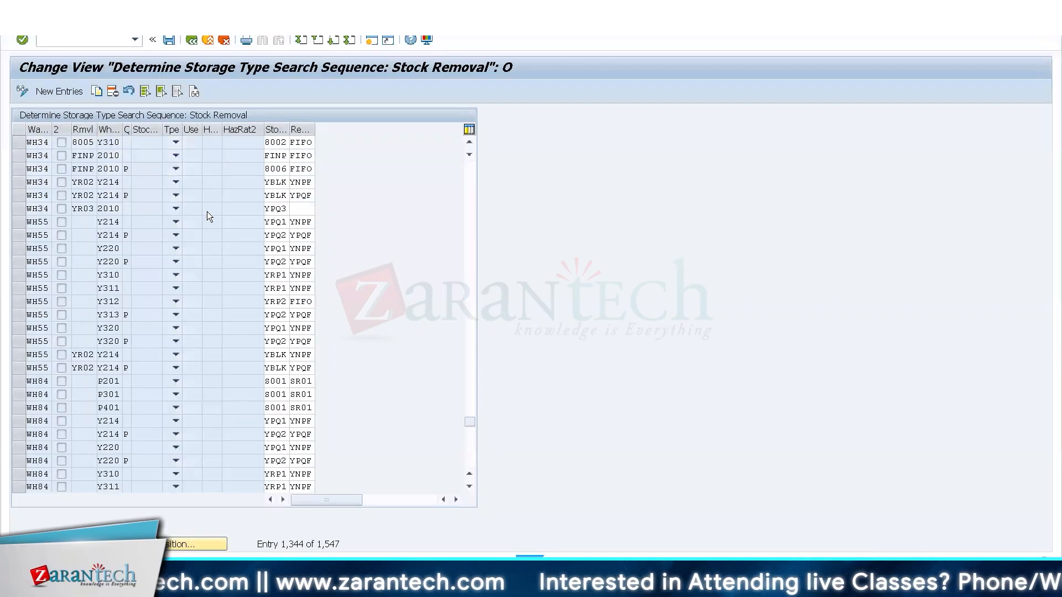
{"action": "key", "text": "Return"}
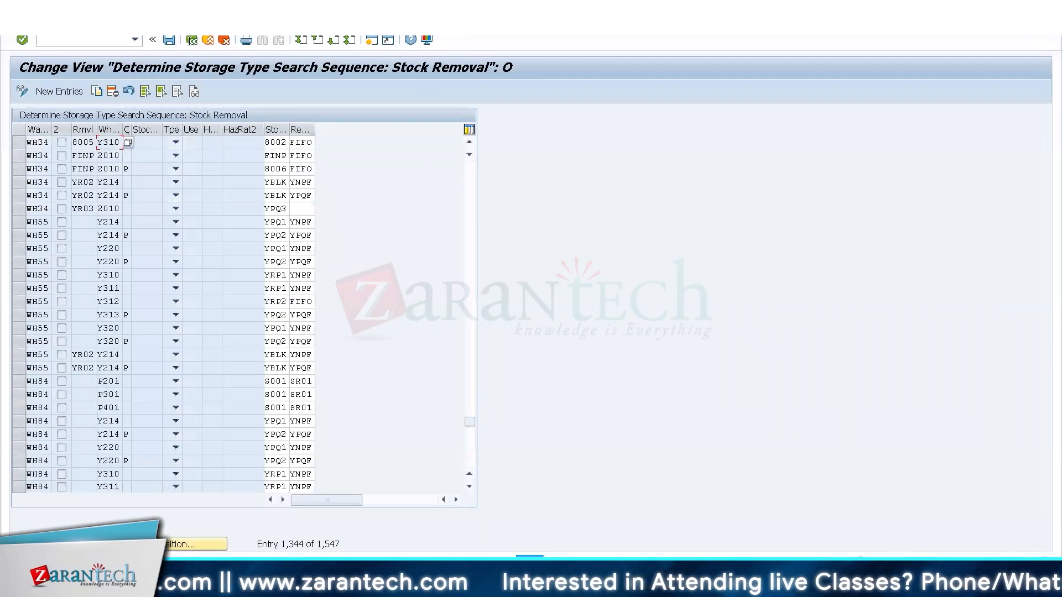
Open the definition of storage type 8005 in WH34 and check its fixed bin and putaway settings.
{"action": "left_click", "coordinate": [190, 42]}
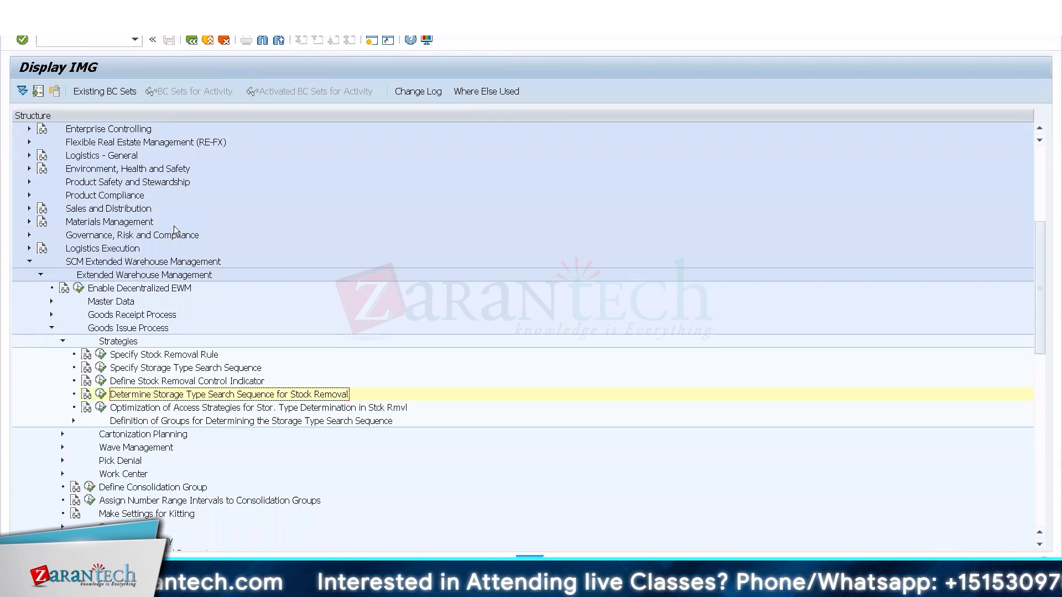
{"action": "left_click", "coordinate": [52, 302]}
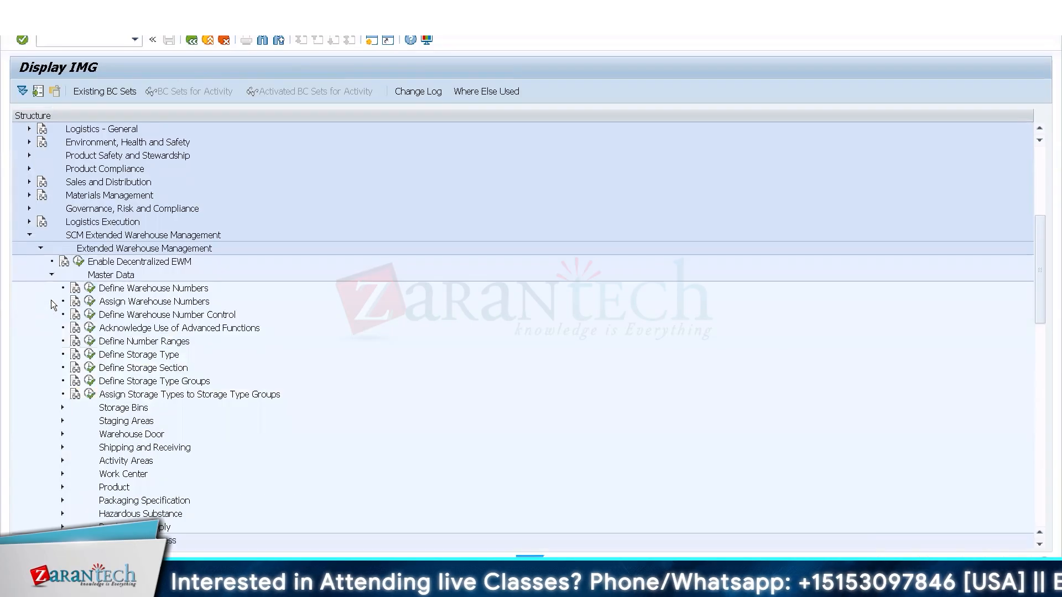
{"action": "left_click", "coordinate": [90, 354]}
{"action": "left_click", "coordinate": [173, 544]}
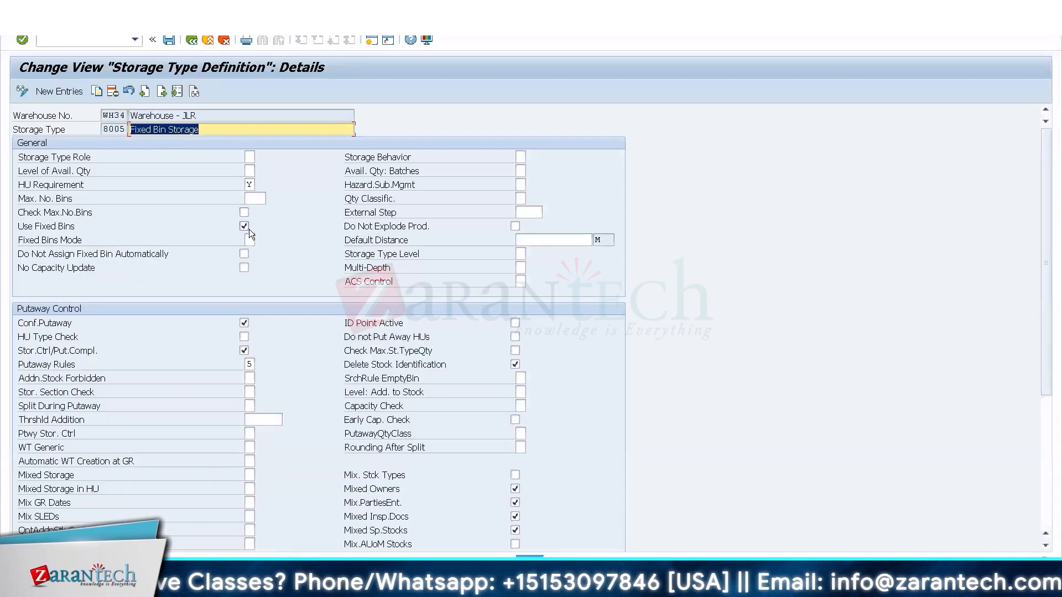
{"action": "left_click", "coordinate": [193, 42]}
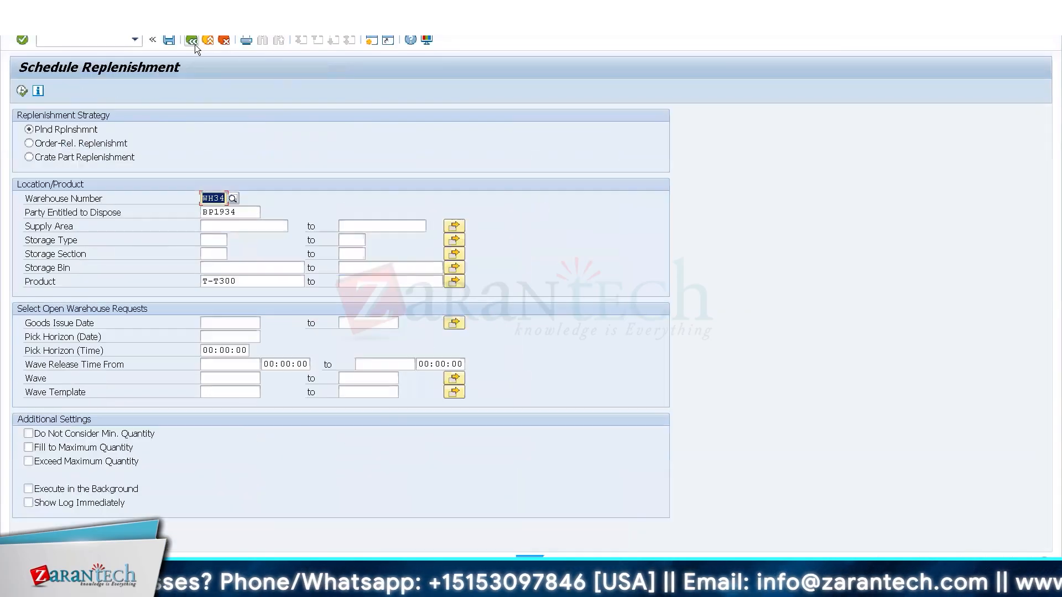
Rerun planned replenishment for T-T300 and execute the replenishment item of 100 PC for storage type 8005.
{"action": "left_click", "coordinate": [21, 91]}
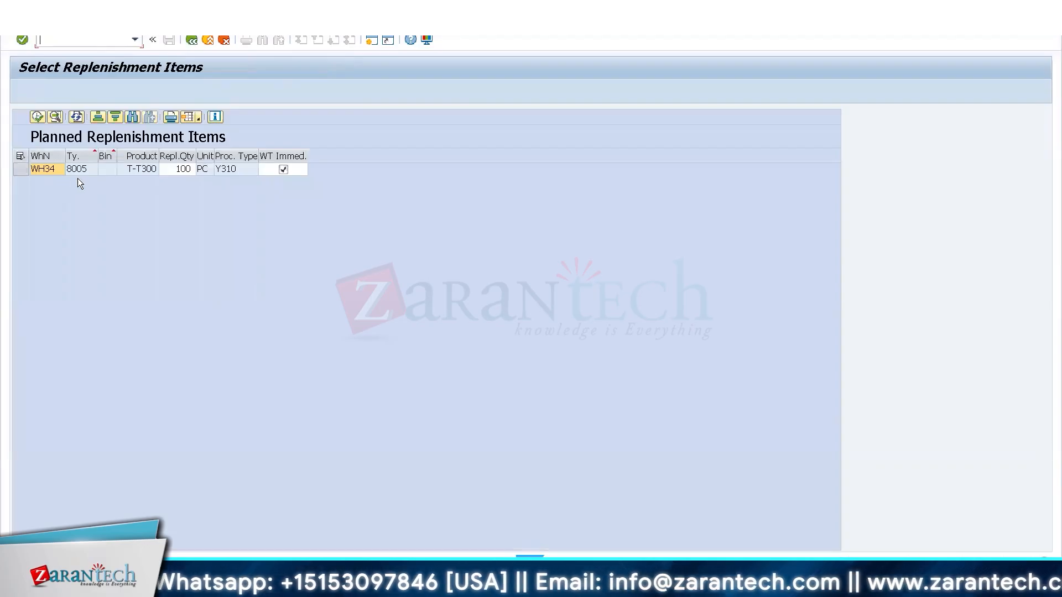
{"action": "left_click", "coordinate": [22, 170]}
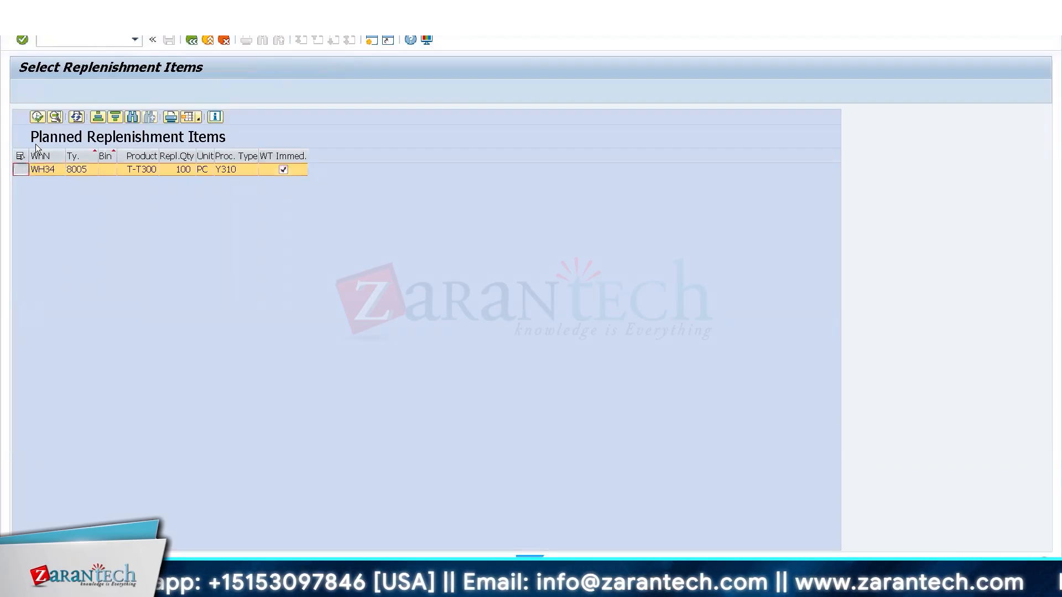
{"action": "left_click", "coordinate": [37, 117]}
{"action": "mouse_move", "coordinate": [161, 577]}
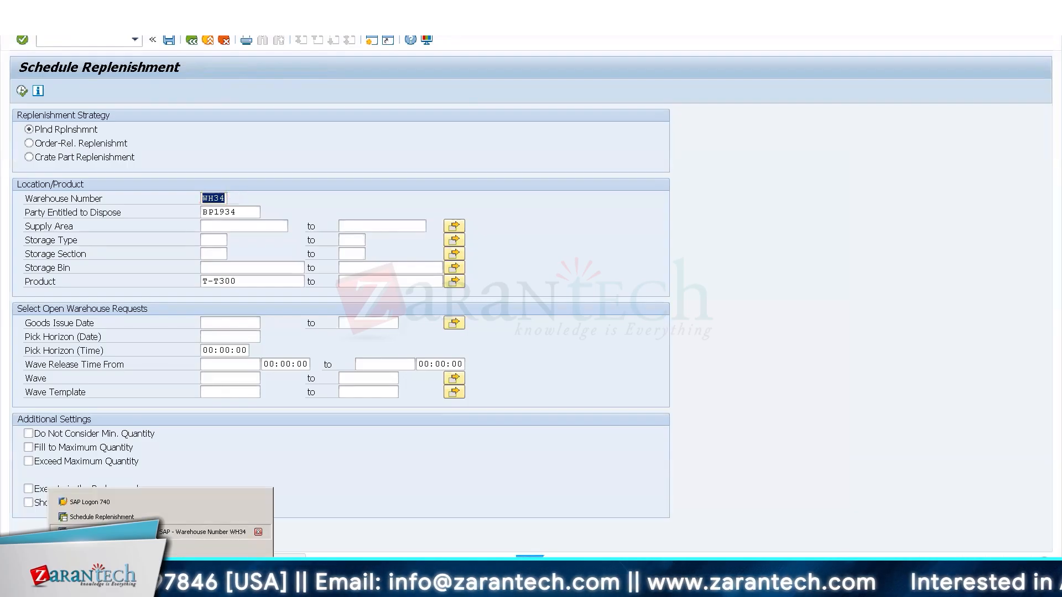
Refresh the warehouse task list in the WH34 warehouse monitor and rerun planned replenishment for T-T300 while that task is still open.
{"action": "left_click", "coordinate": [201, 531]}
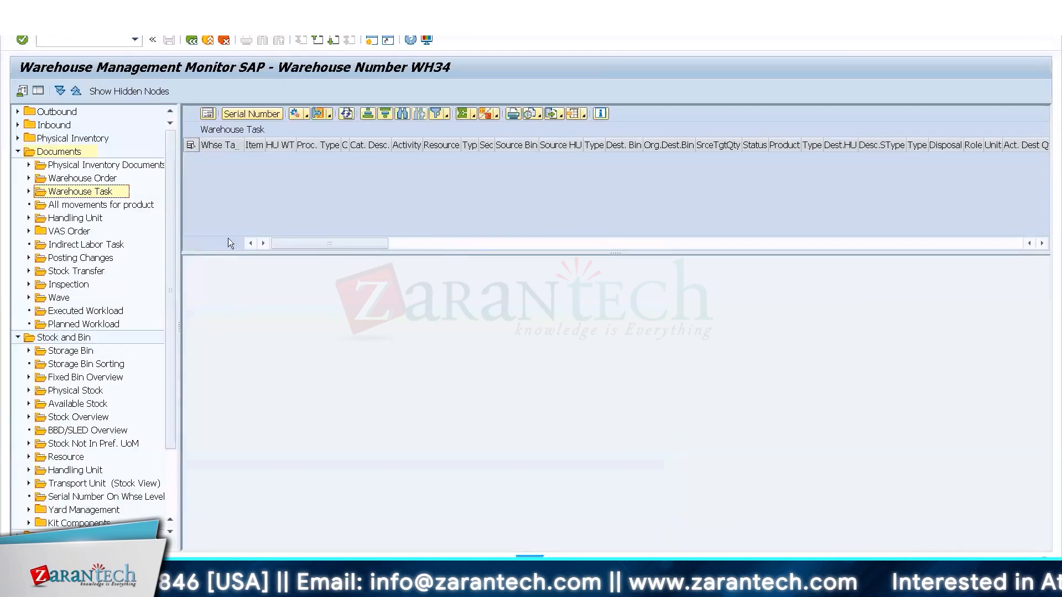
{"action": "left_click", "coordinate": [347, 113]}
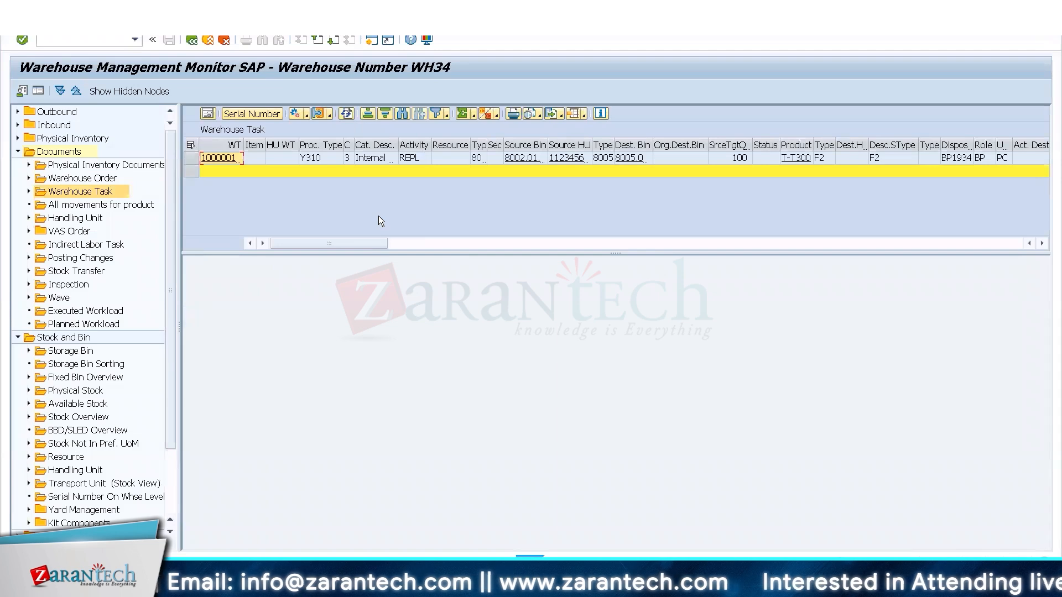
{"action": "key", "text": "alt+Tab"}
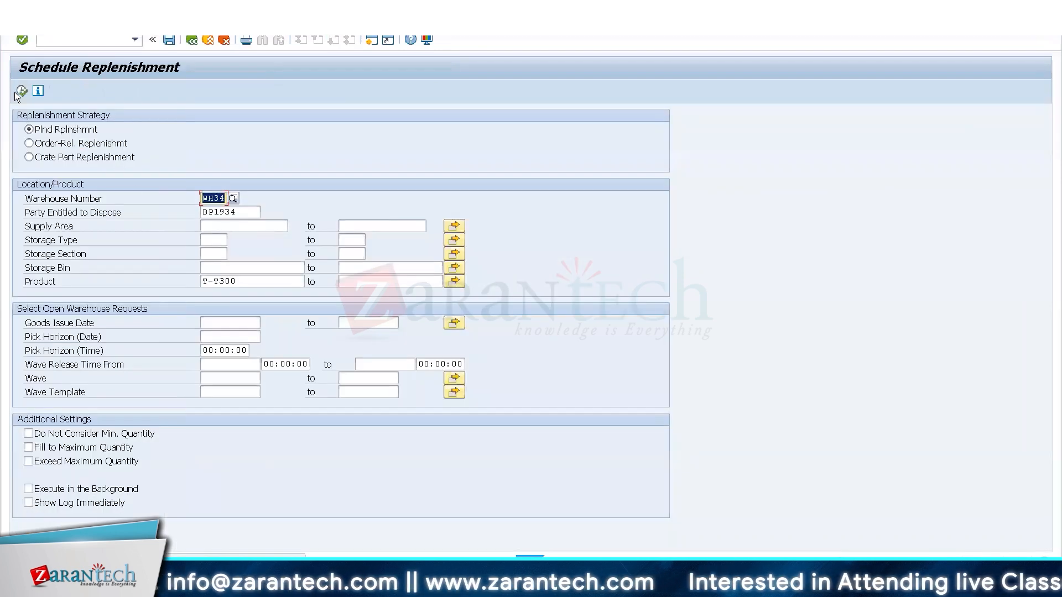
{"action": "left_click", "coordinate": [21, 90]}
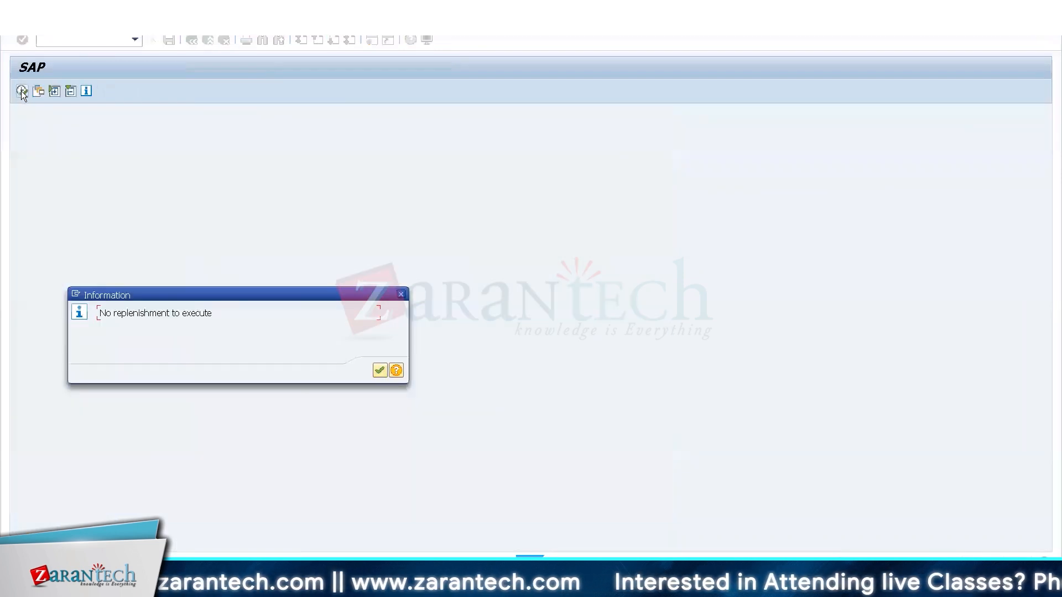
{"action": "key", "text": "Return"}
{"action": "key", "text": "alt+Tab"}
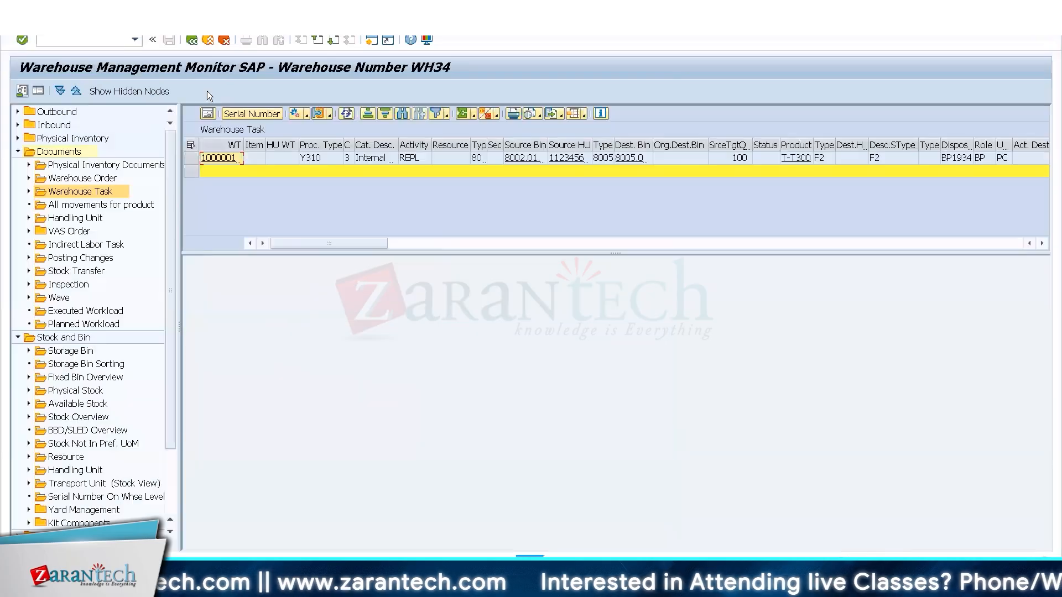
Confirm the open Y310 replenishment task for T-T300 from 8002 to 8005 in the background.
{"action": "left_click", "coordinate": [307, 117]}
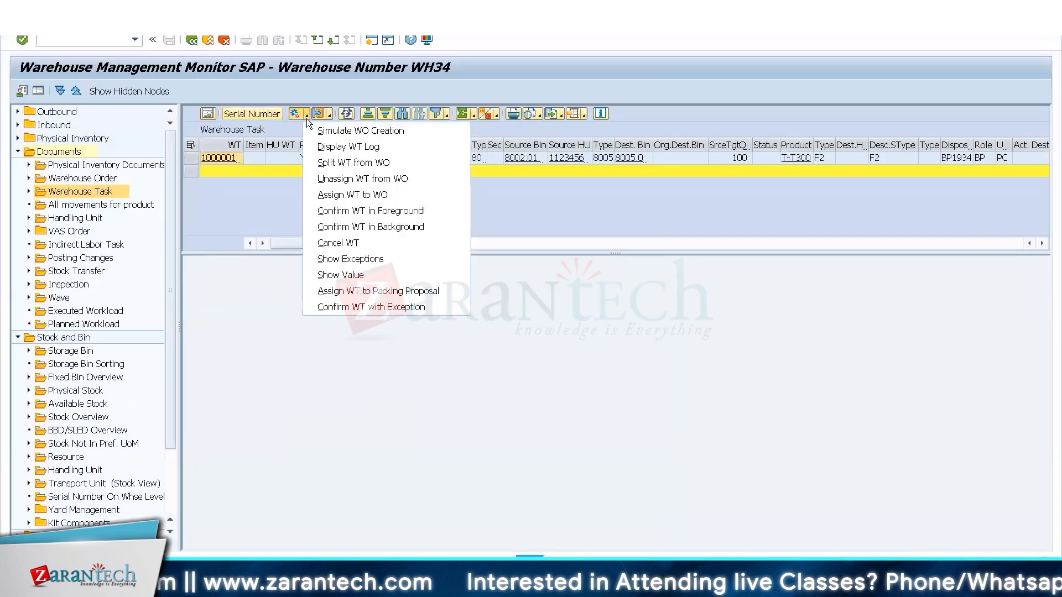
{"action": "left_click", "coordinate": [190, 159]}
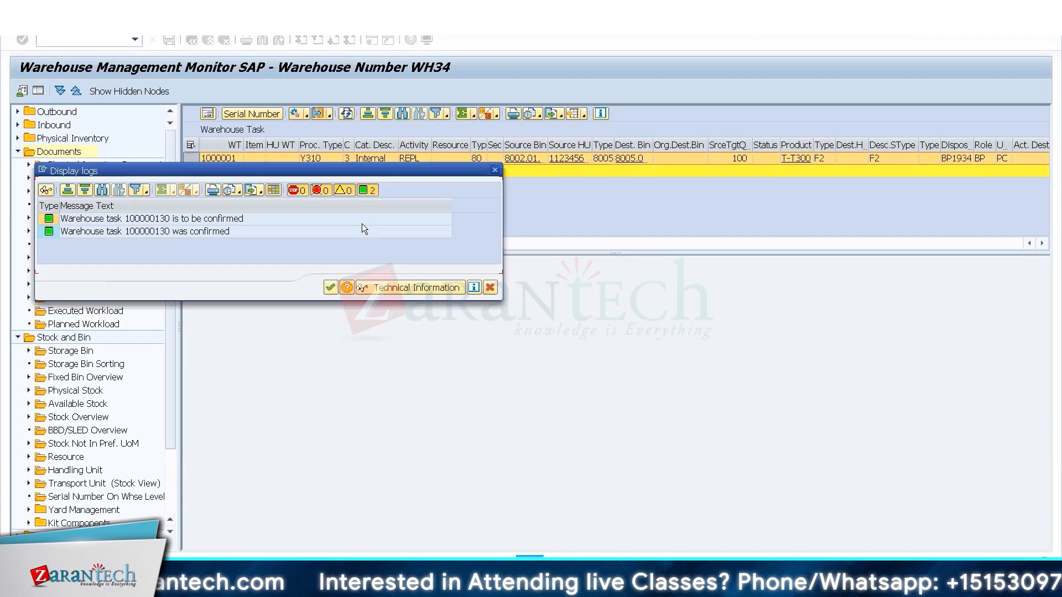
{"action": "key", "text": "Return"}
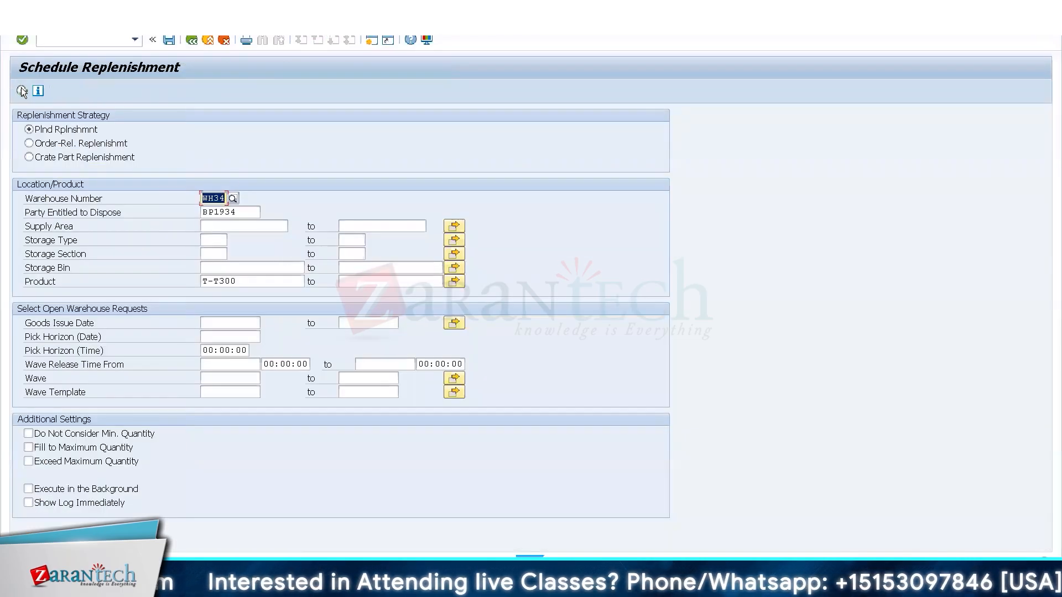
Run planned replenishment for T-T300 again to check for further demand after the confirmation.
{"action": "left_click", "coordinate": [22, 91]}
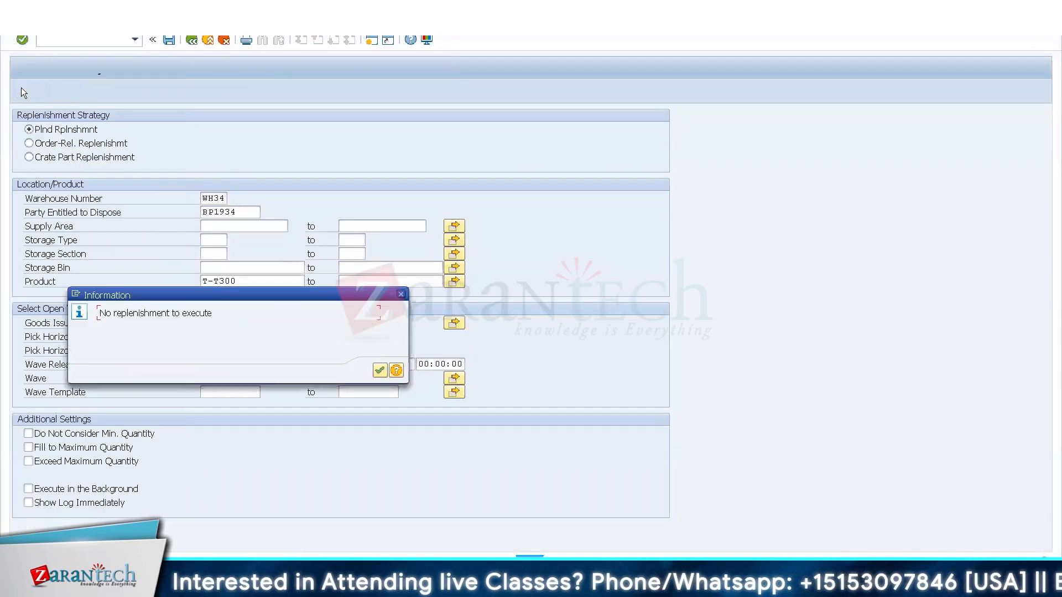
{"action": "key", "text": "Return"}
{"action": "key", "text": "alt+Tab"}
{"action": "key", "text": "alt+Tab"}
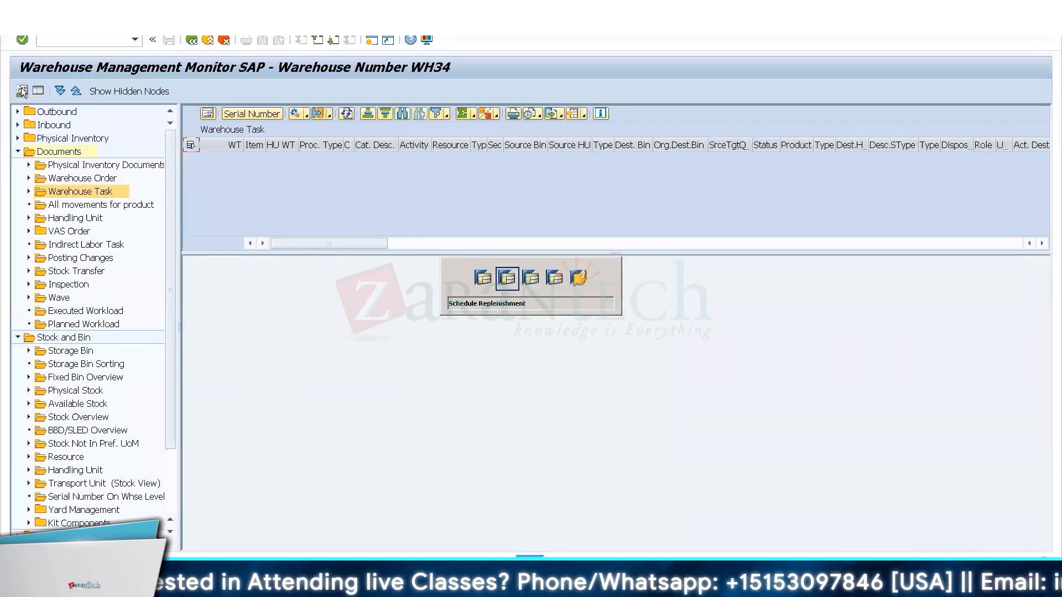
Open product warehouse task creation with /n/scwm/adprod, find the stock of product T-T300 and display it in form view.
{"action": "key", "text": "alt+Tab"}
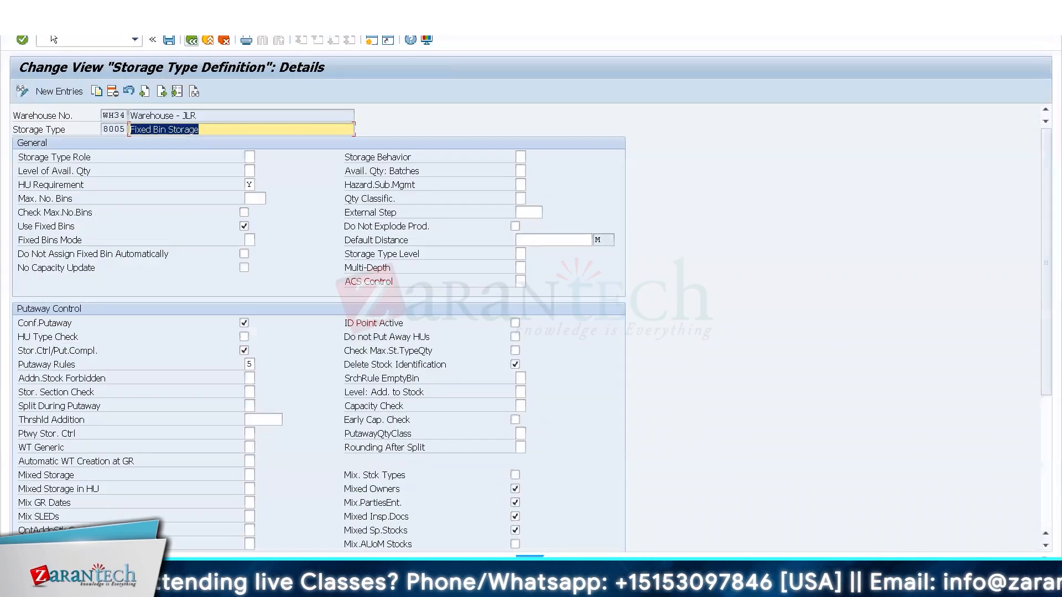
{"action": "left_click", "coordinate": [54, 39]}
{"action": "type", "text": "/n/s"}
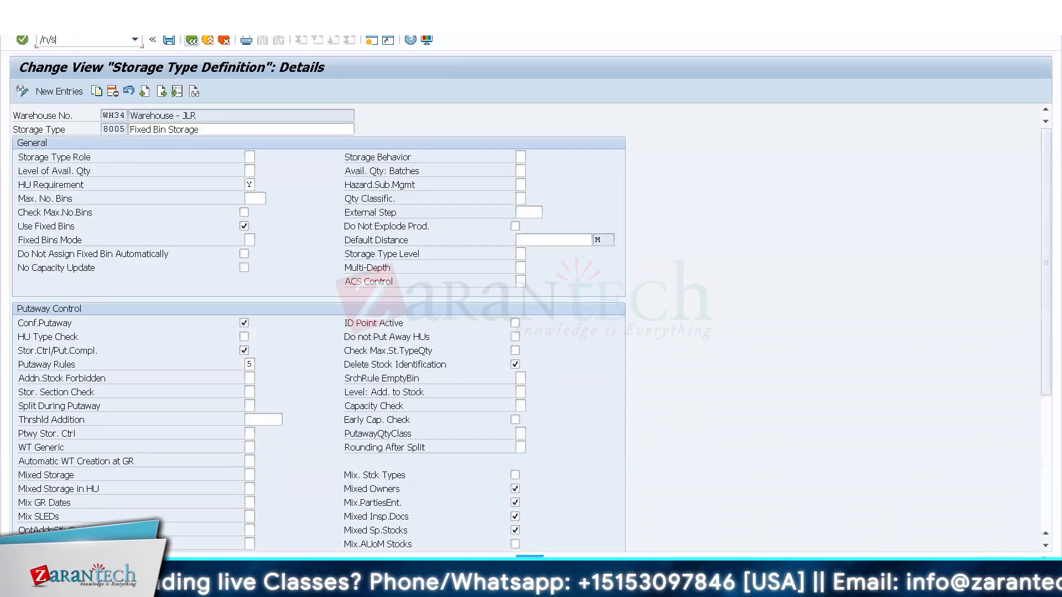
{"action": "type", "text": "cwm/adprod"}
{"action": "key", "text": "Return"}
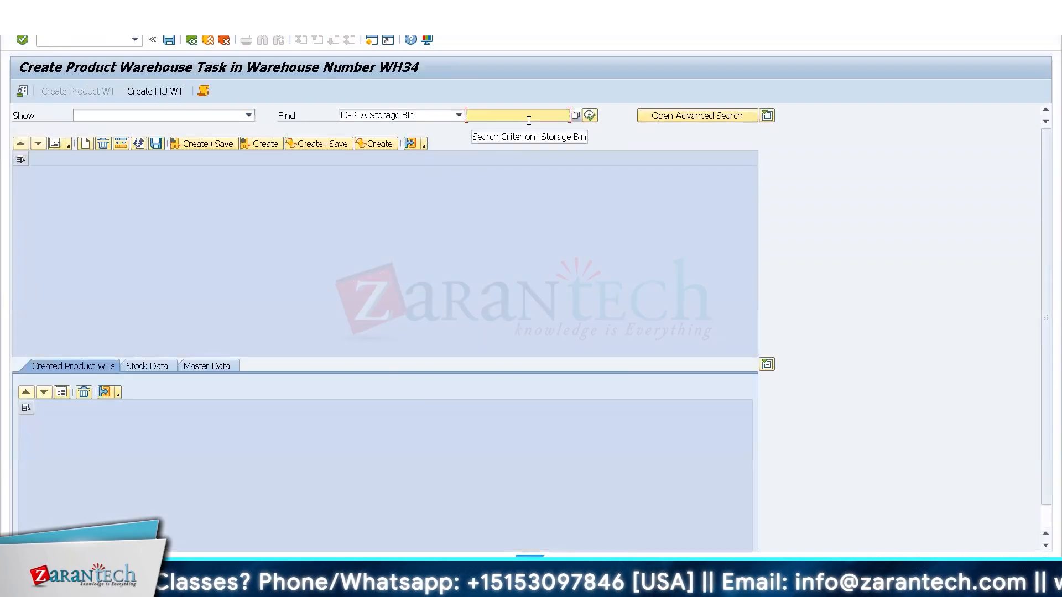
{"action": "left_click", "coordinate": [529, 120]}
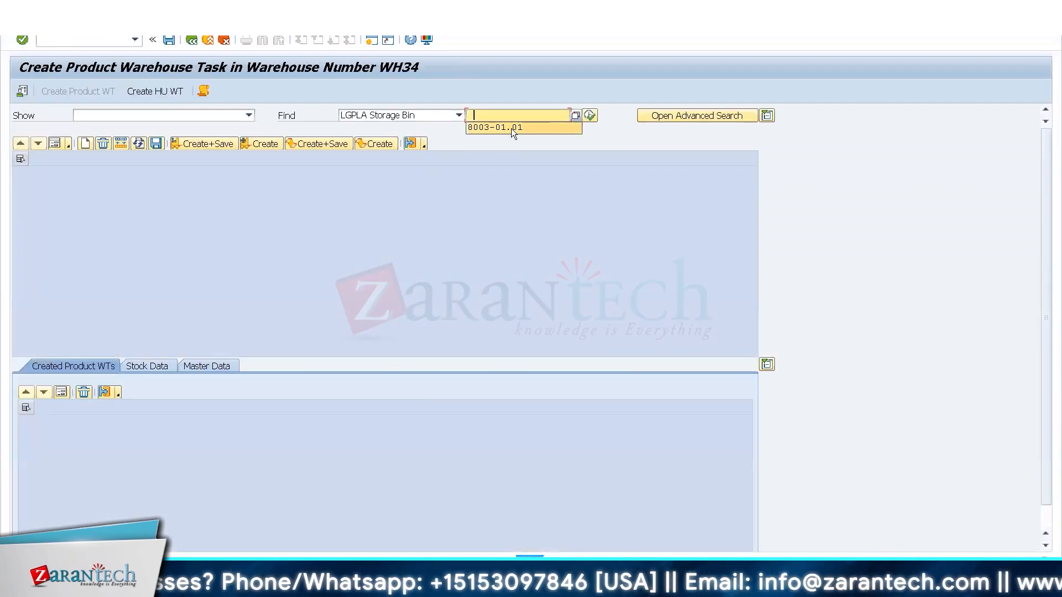
{"action": "left_click", "coordinate": [450, 115]}
{"action": "left_click", "coordinate": [376, 162]}
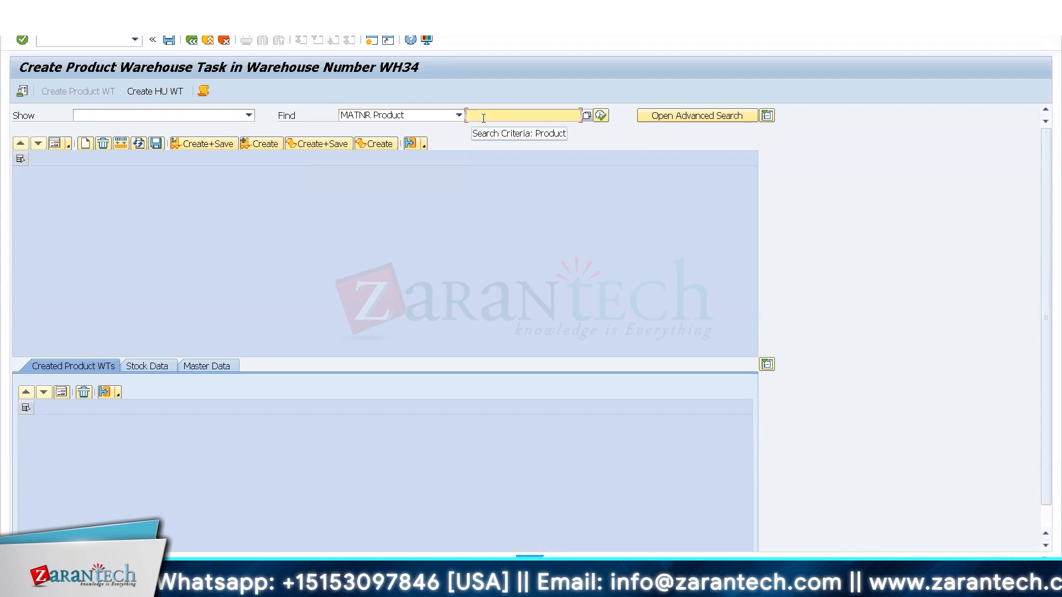
{"action": "type", "text": "T-T300"}
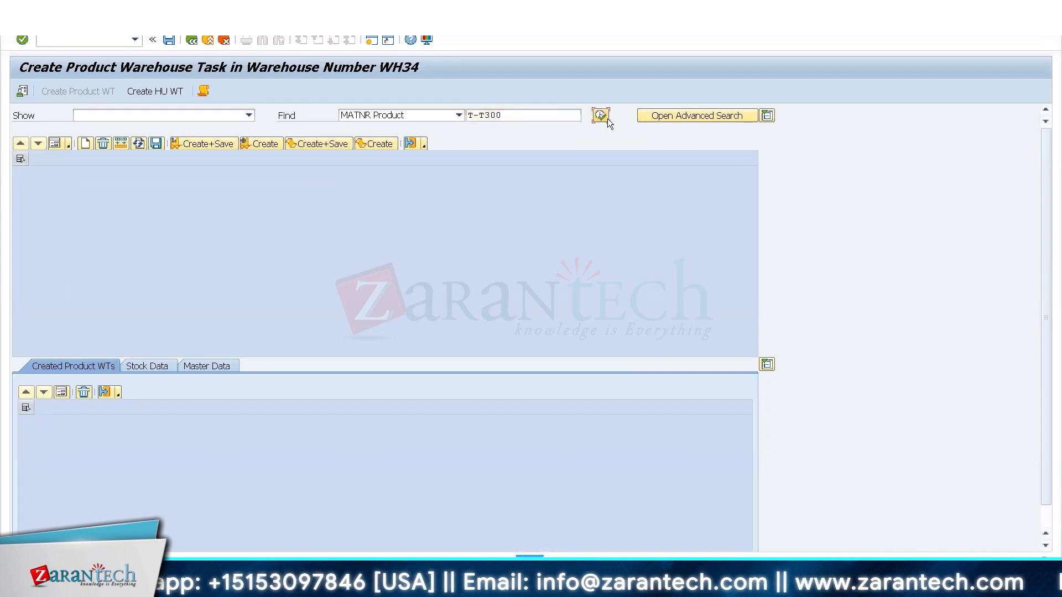
{"action": "left_click", "coordinate": [601, 115]}
{"action": "left_click", "coordinate": [54, 144]}
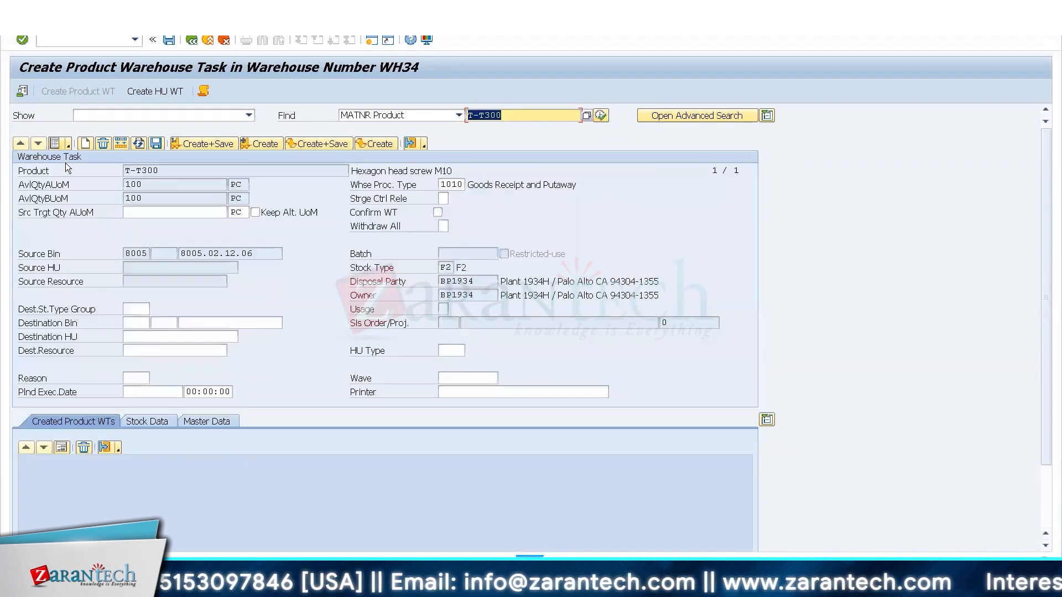
Set the source target quantity to 91 PC and the warehouse process type to Y999 for the T-T300 stock in 8005.
{"action": "left_click", "coordinate": [156, 210]}
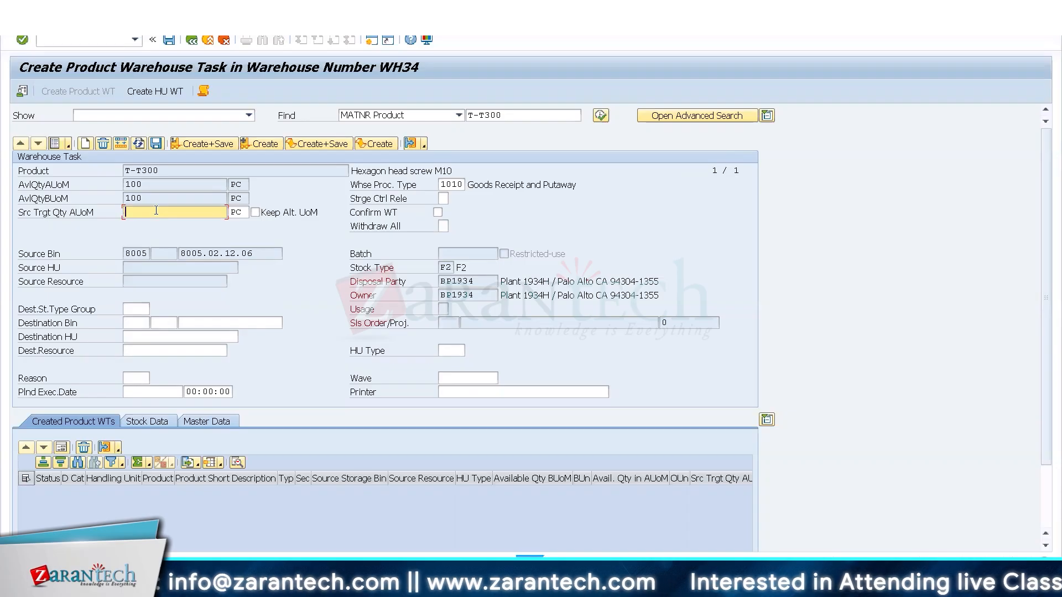
{"action": "type", "text": "91"}
{"action": "key", "text": "Tab"}
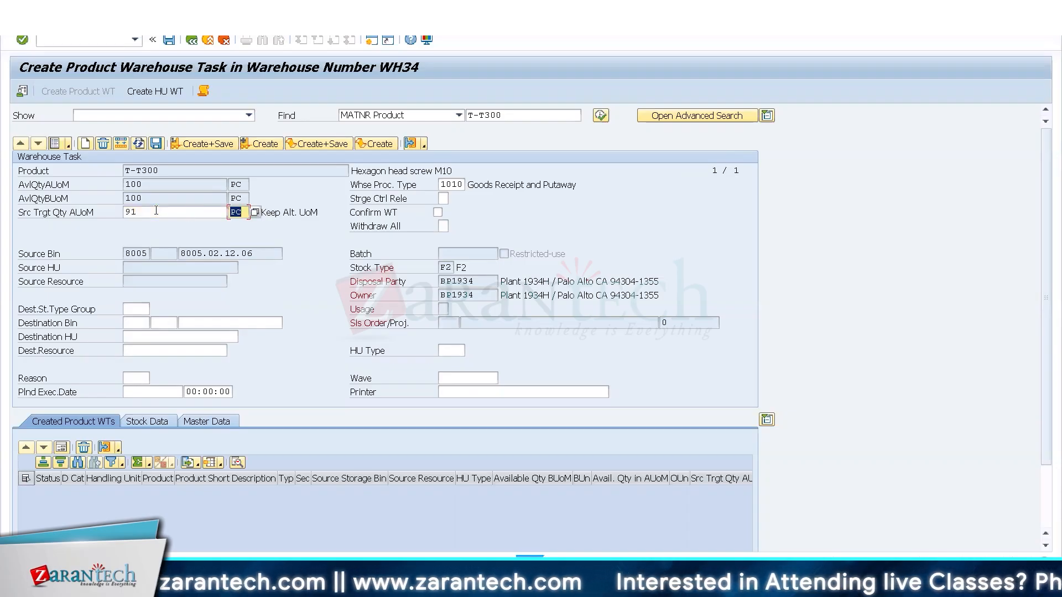
{"action": "left_click_drag", "start_coordinate": [463, 186], "coordinate": [441, 186]}
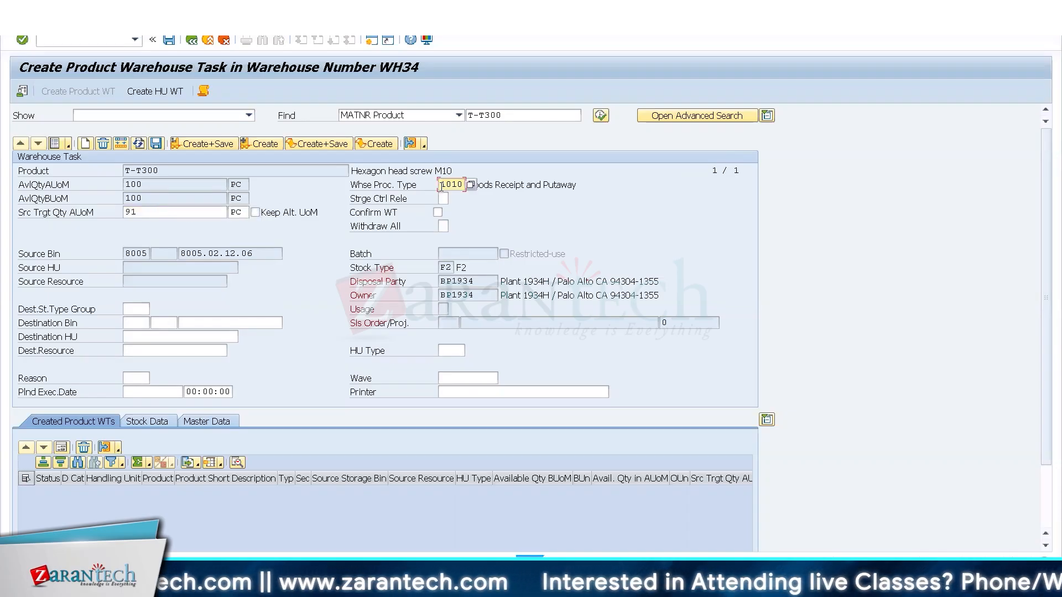
{"action": "key", "text": "BackSpace"}
{"action": "type", "text": "999"}
{"action": "key", "text": "BackSpace"}
{"action": "key", "text": "BackSpace"}
{"action": "key", "text": "BackSpace"}
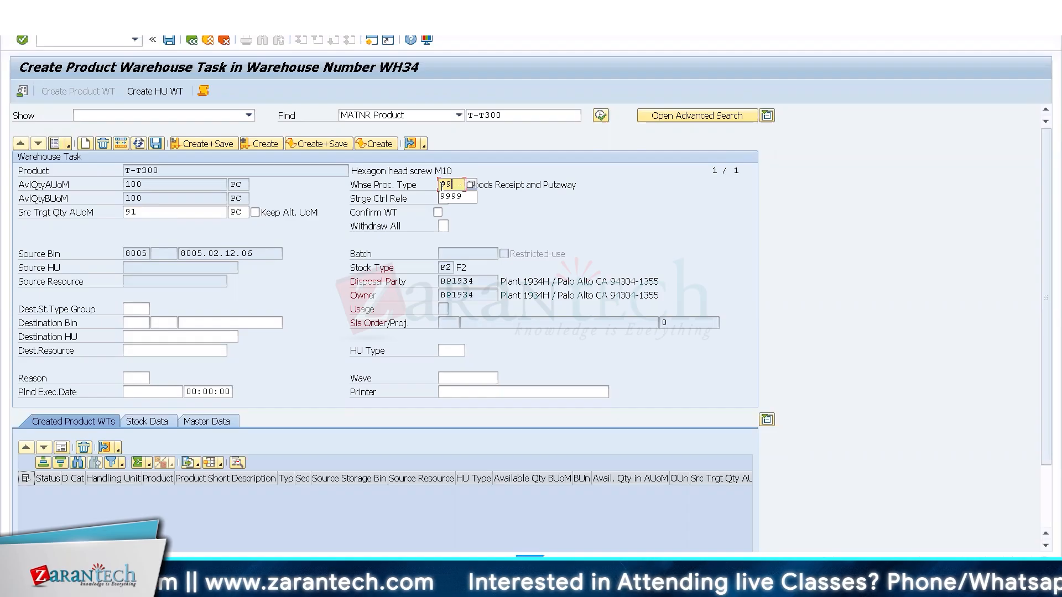
{"action": "key", "text": "Down"}
{"action": "key", "text": "Return"}
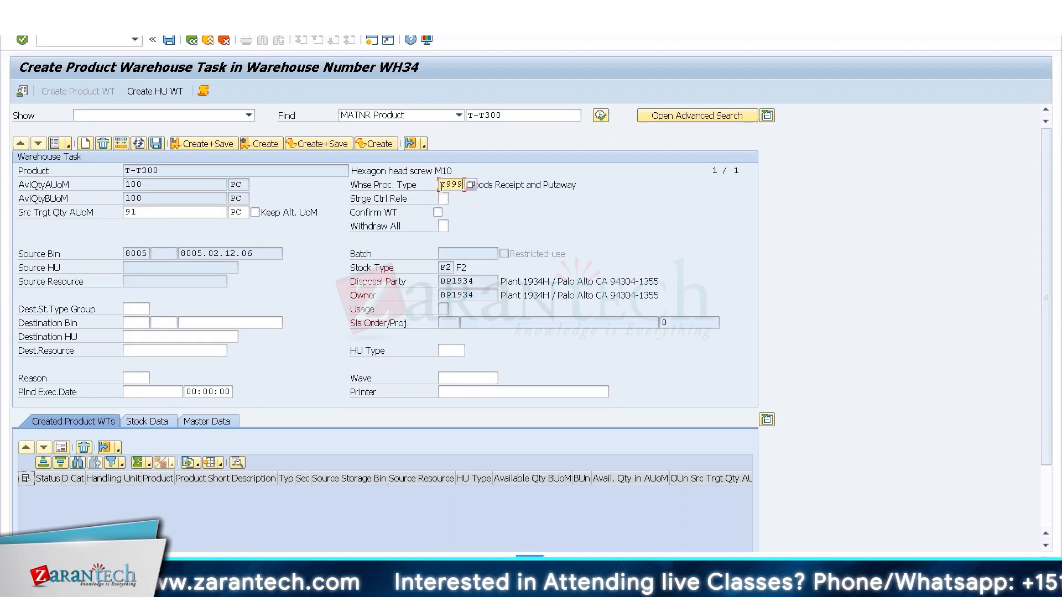
{"action": "key", "text": "Return"}
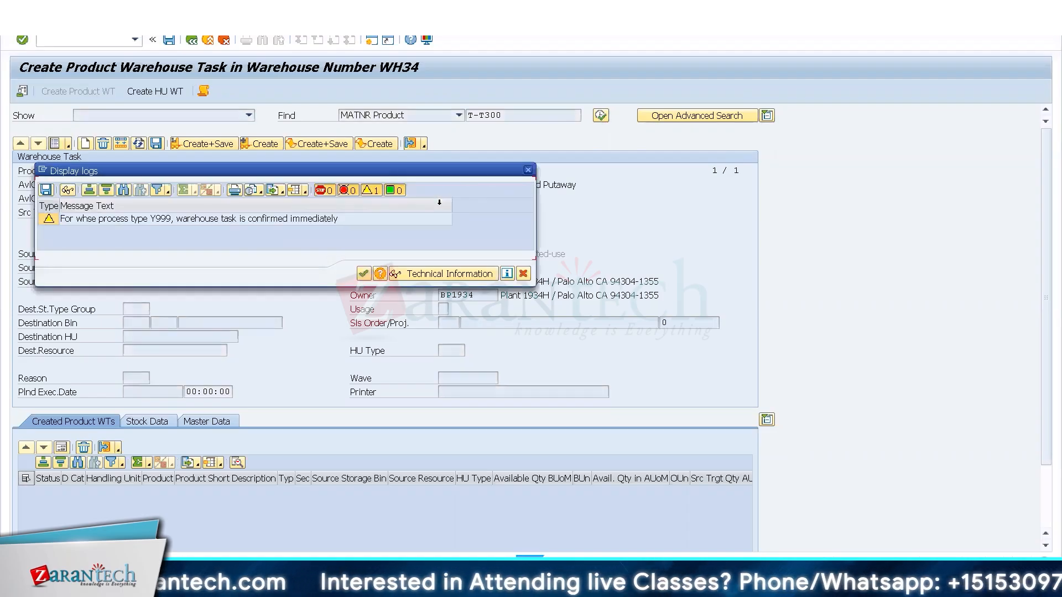
{"action": "key", "text": "Return"}
Set the destination bin to Gi-zone, and create and save the warehouse task.
{"action": "left_click", "coordinate": [226, 321]}
{"action": "type", "text": "G"}
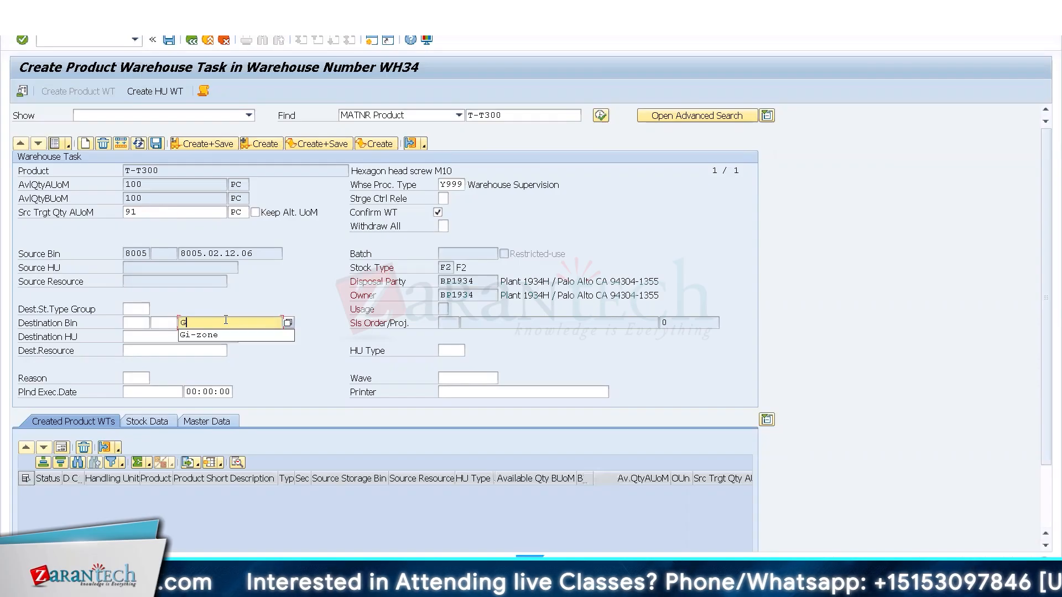
{"action": "key", "text": "Down"}
{"action": "key", "text": "Return"}
{"action": "left_click", "coordinate": [209, 145]}
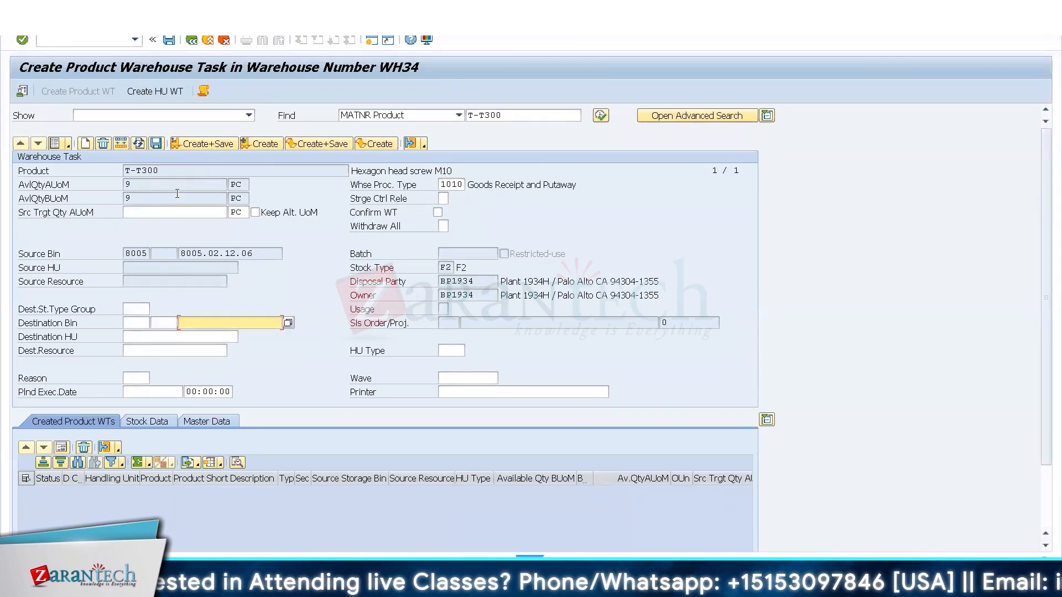
Rerun planned replenishment for T-T300 and execute the 100 PC replenishment item for storage type 8005.
{"action": "key", "text": "alt+Tab"}
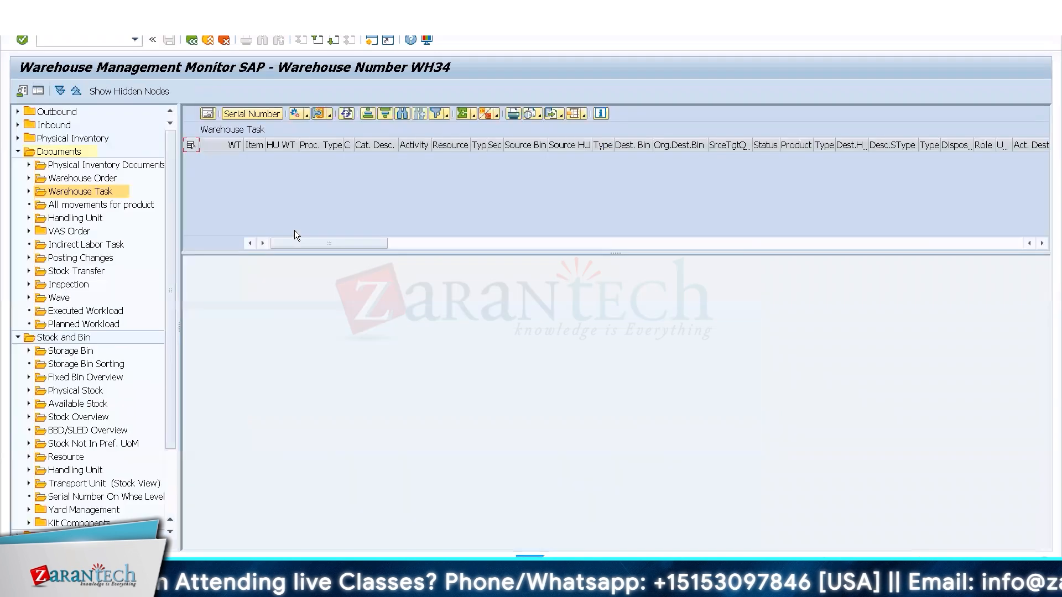
{"action": "key", "text": "alt+Tab"}
{"action": "key", "text": "alt+Tab"}
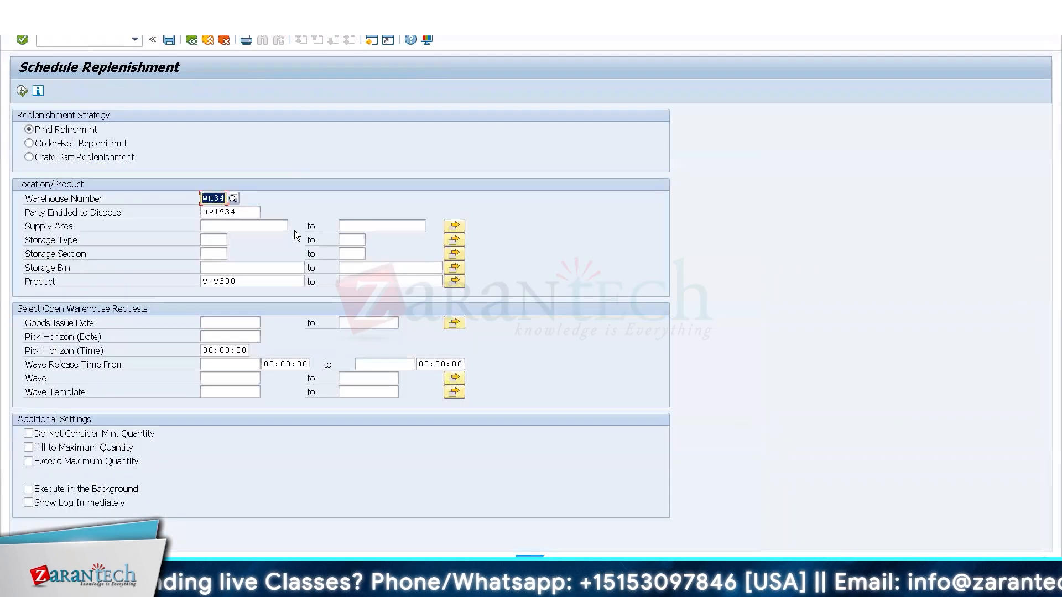
{"action": "left_click", "coordinate": [21, 91]}
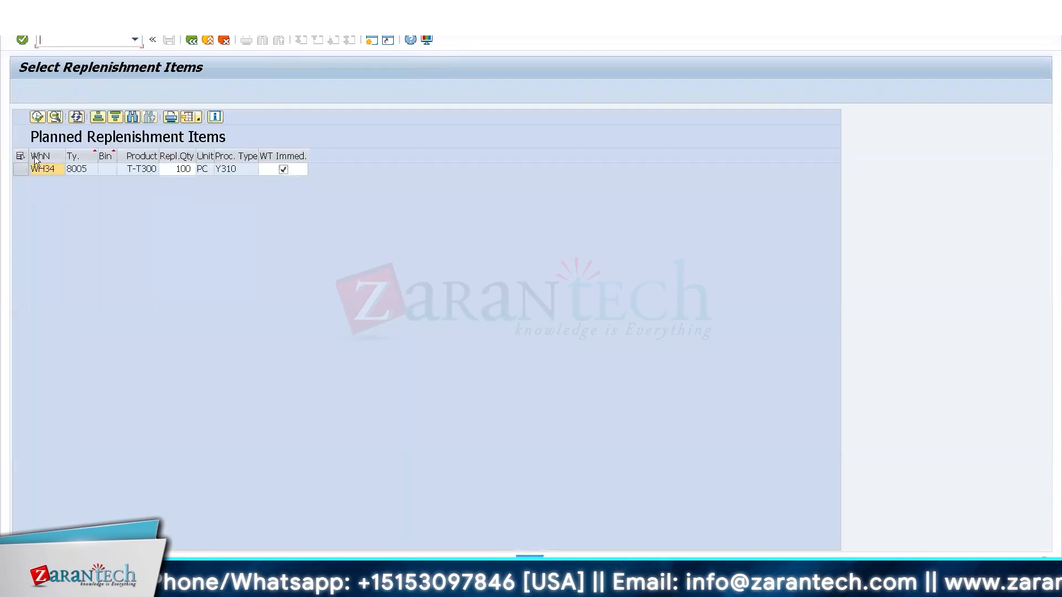
{"action": "key", "text": "F3"}
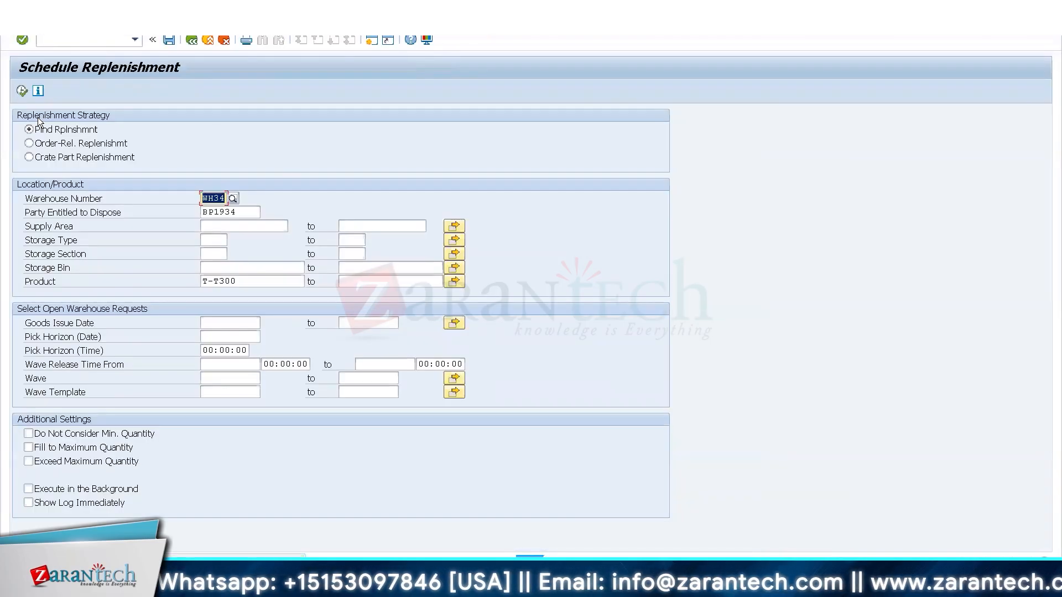
Display the open warehouse tasks in the WH34 monitor, and confirm and save the T-T300 task to bin 8005.02.02.05 in the foreground.
{"action": "key", "text": "alt+Tab"}
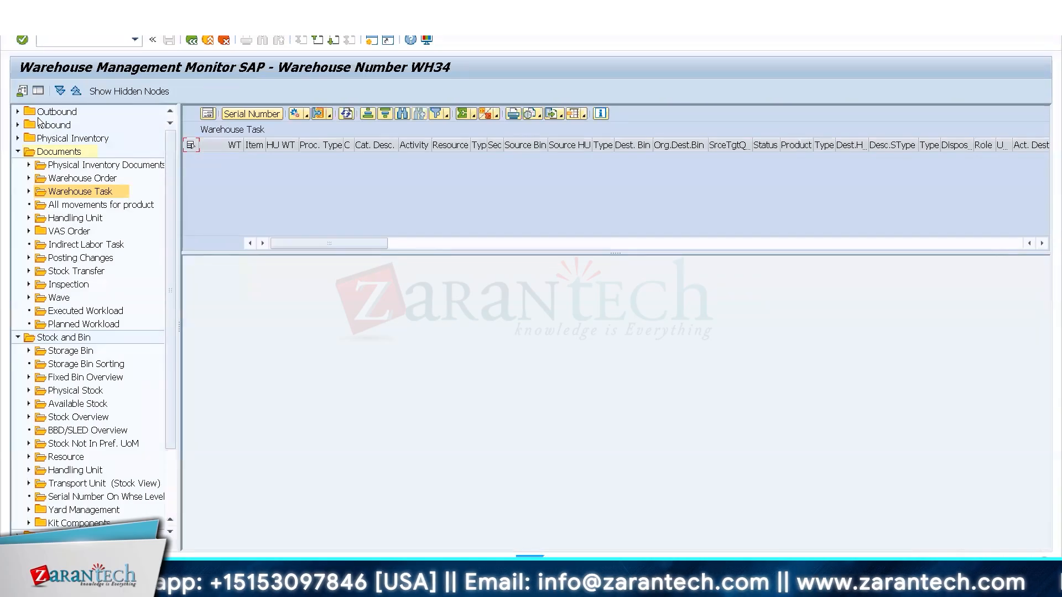
{"action": "double_click", "coordinate": [81, 191]}
{"action": "key", "text": "F8"}
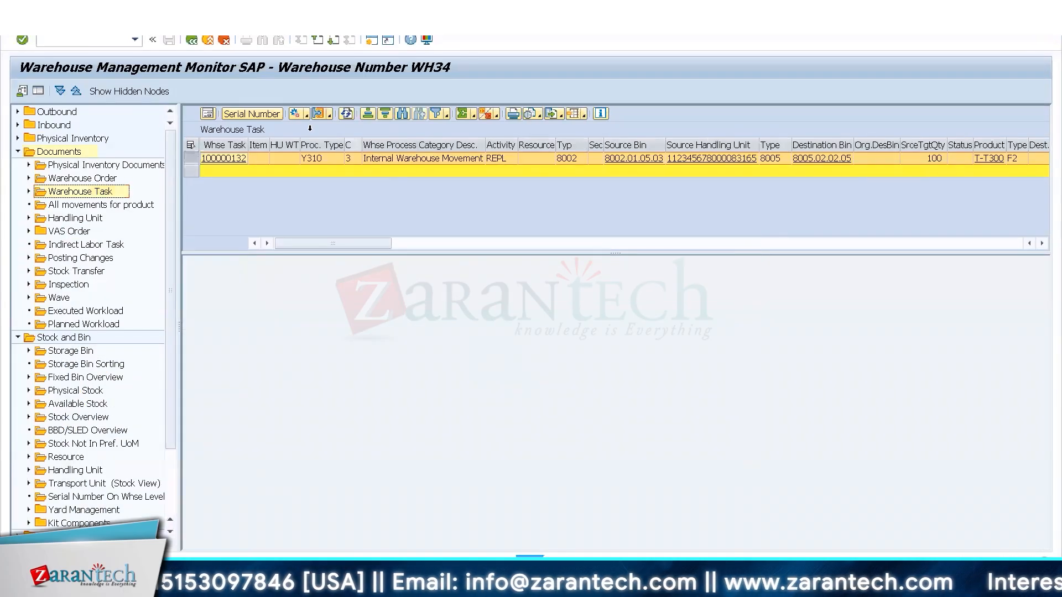
{"action": "left_click", "coordinate": [306, 115]}
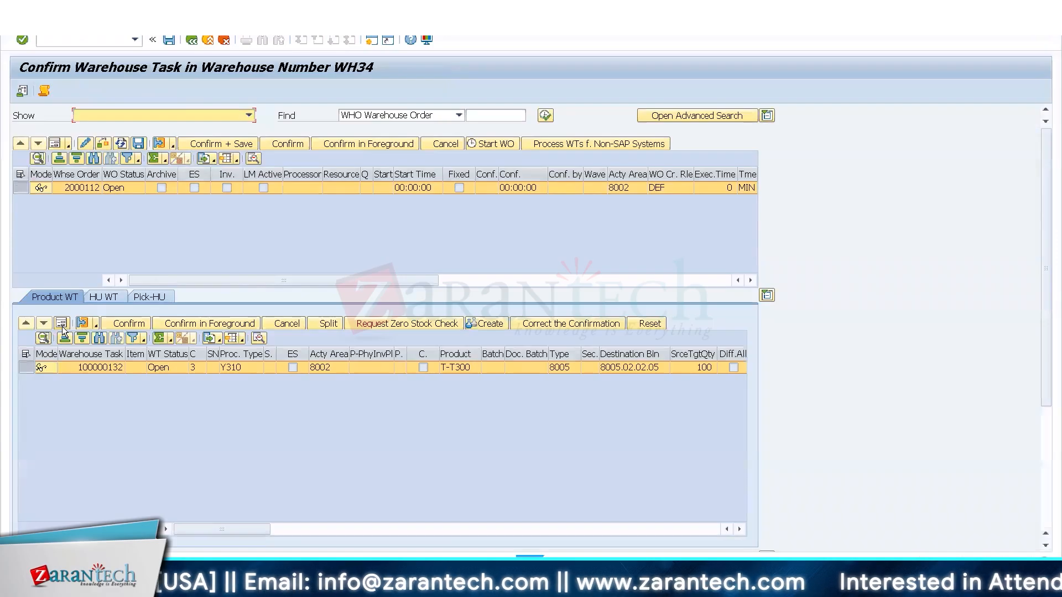
{"action": "left_click", "coordinate": [62, 327]}
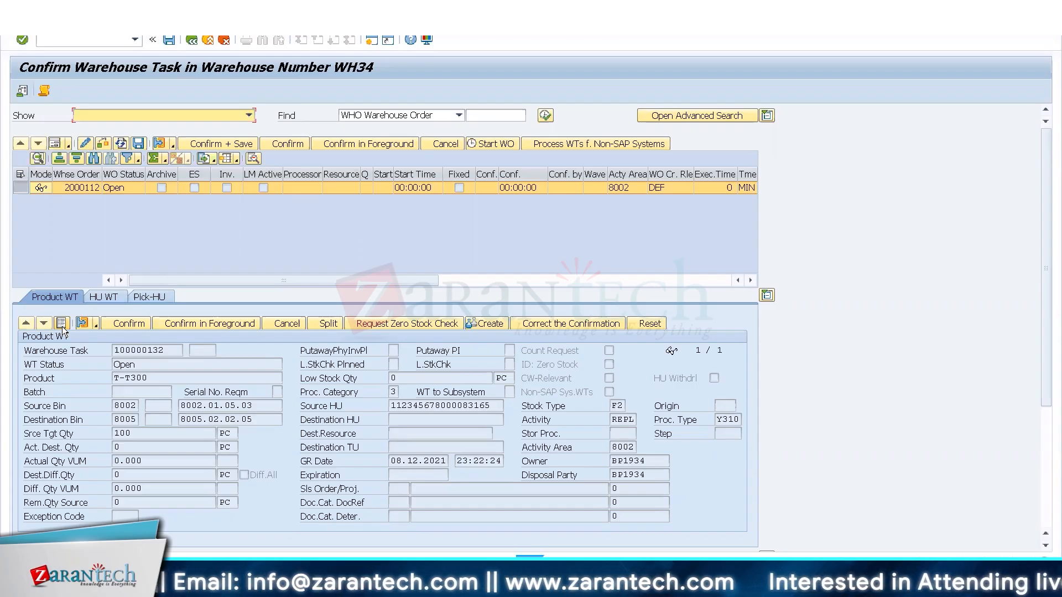
{"action": "left_click", "coordinate": [220, 144]}
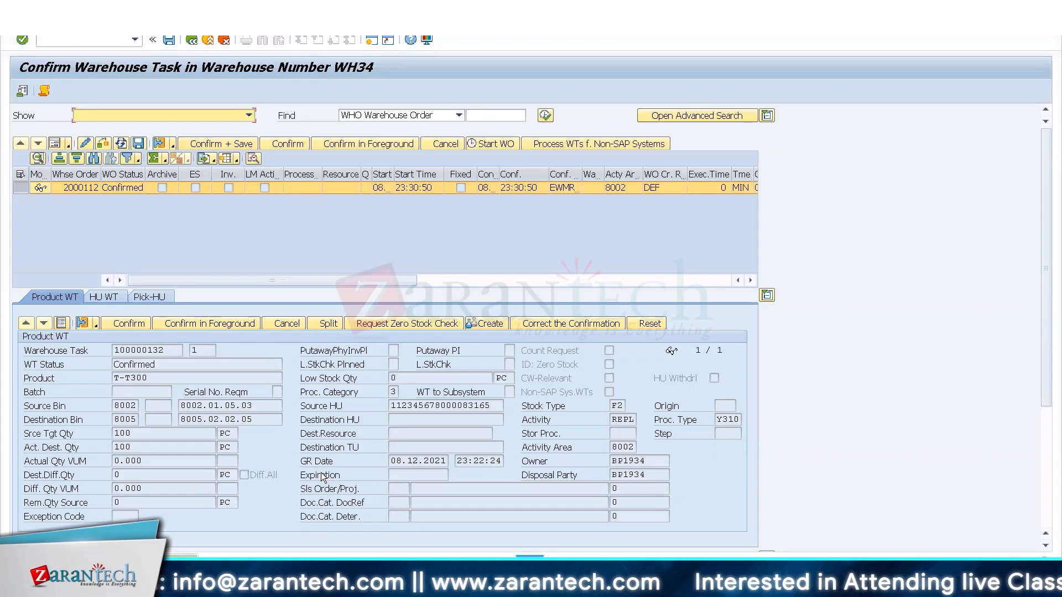
{"action": "key", "text": "super+Down"}
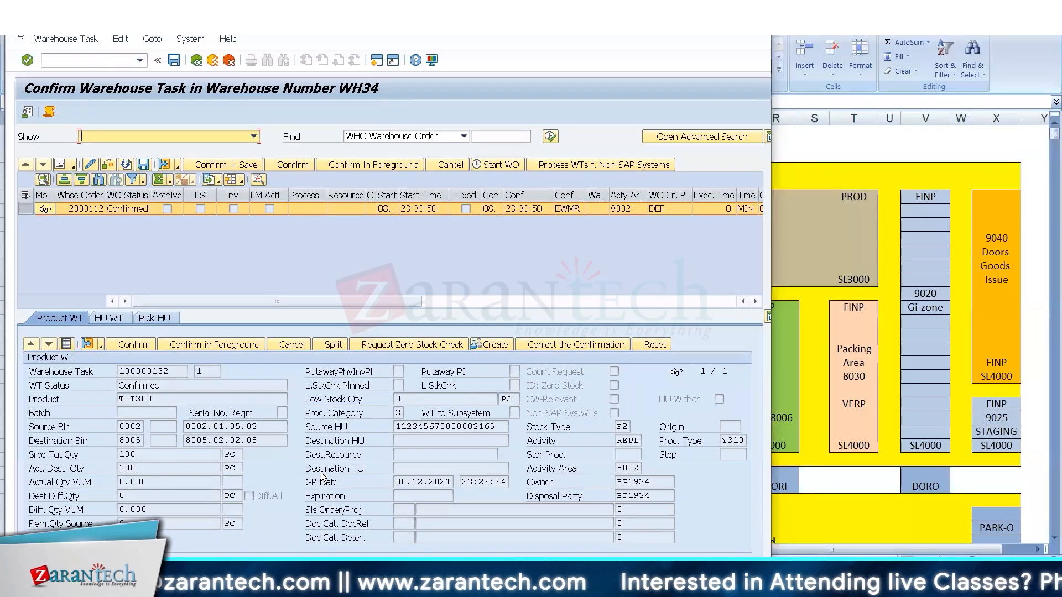